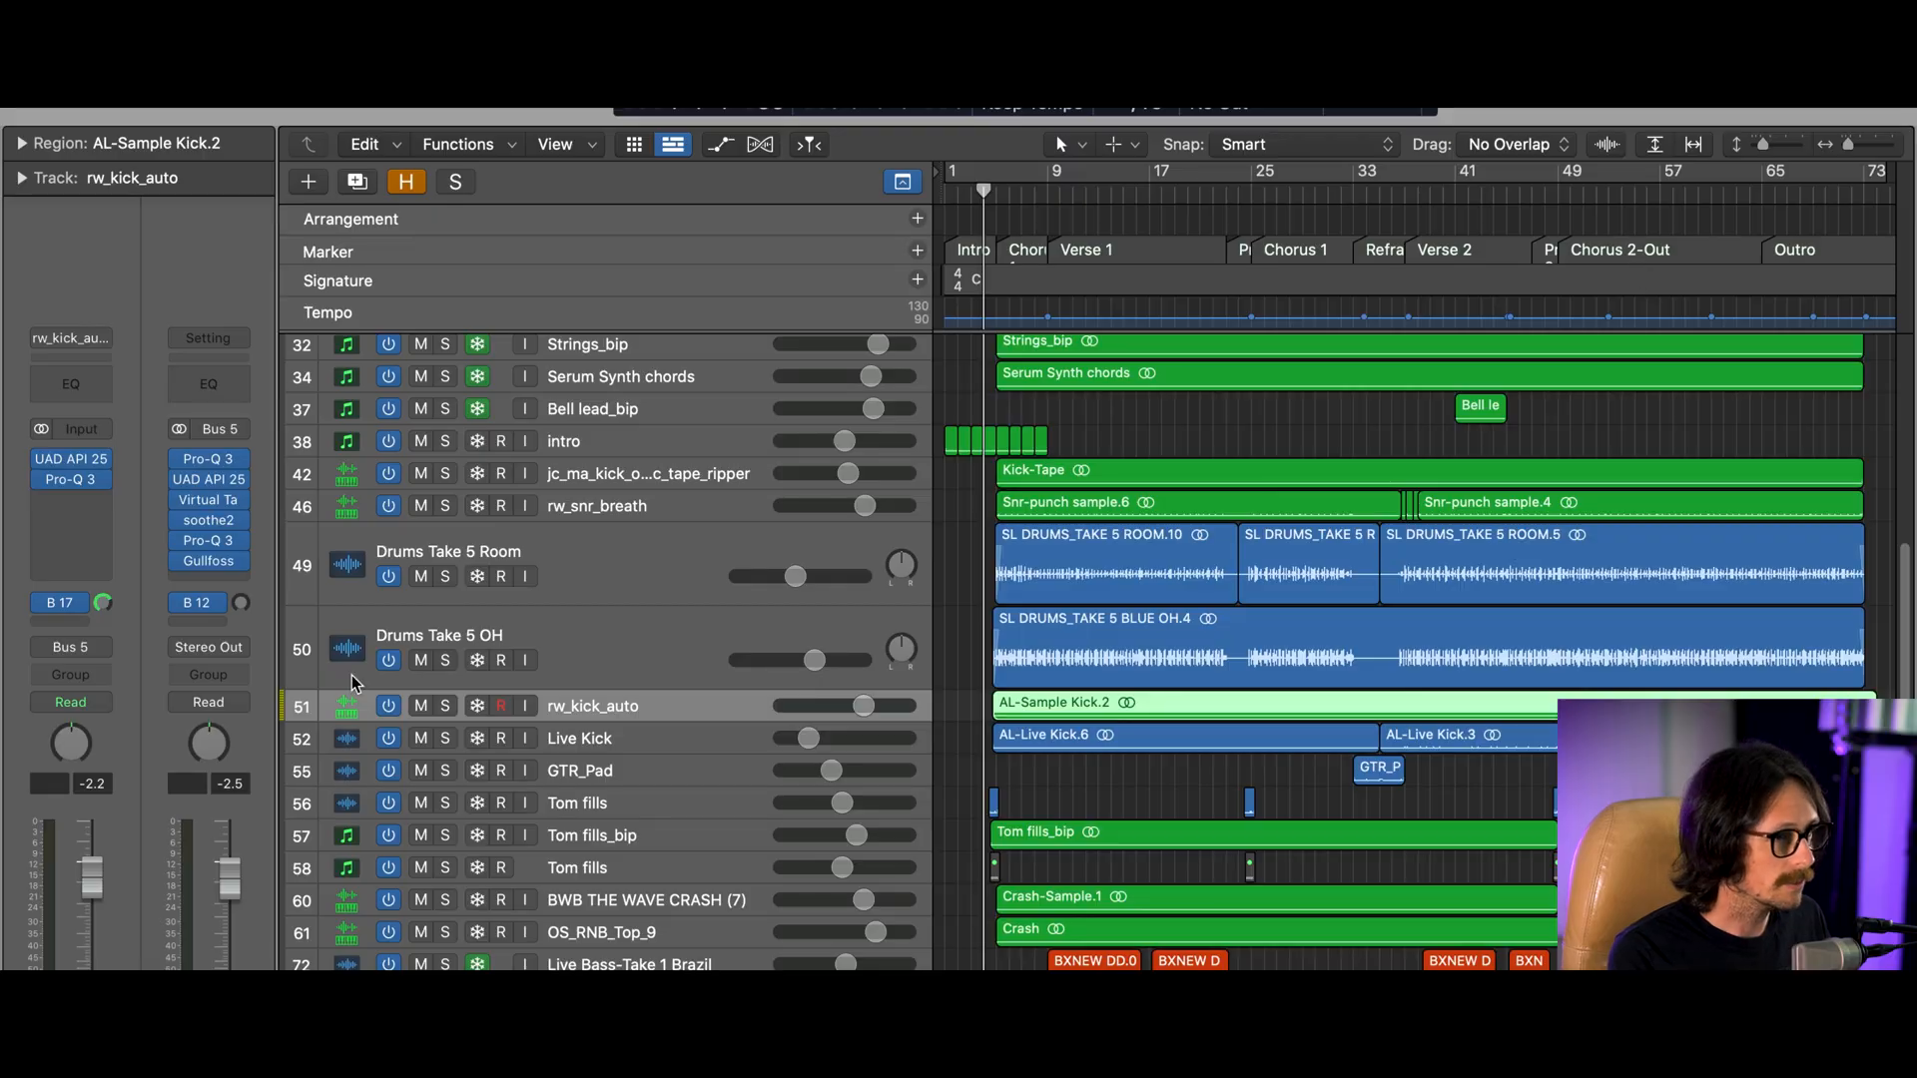
Solo the Drums Take 5 Room and OH tracks, and move the Live Kick track directly above rw_kick_auto
click(597, 573)
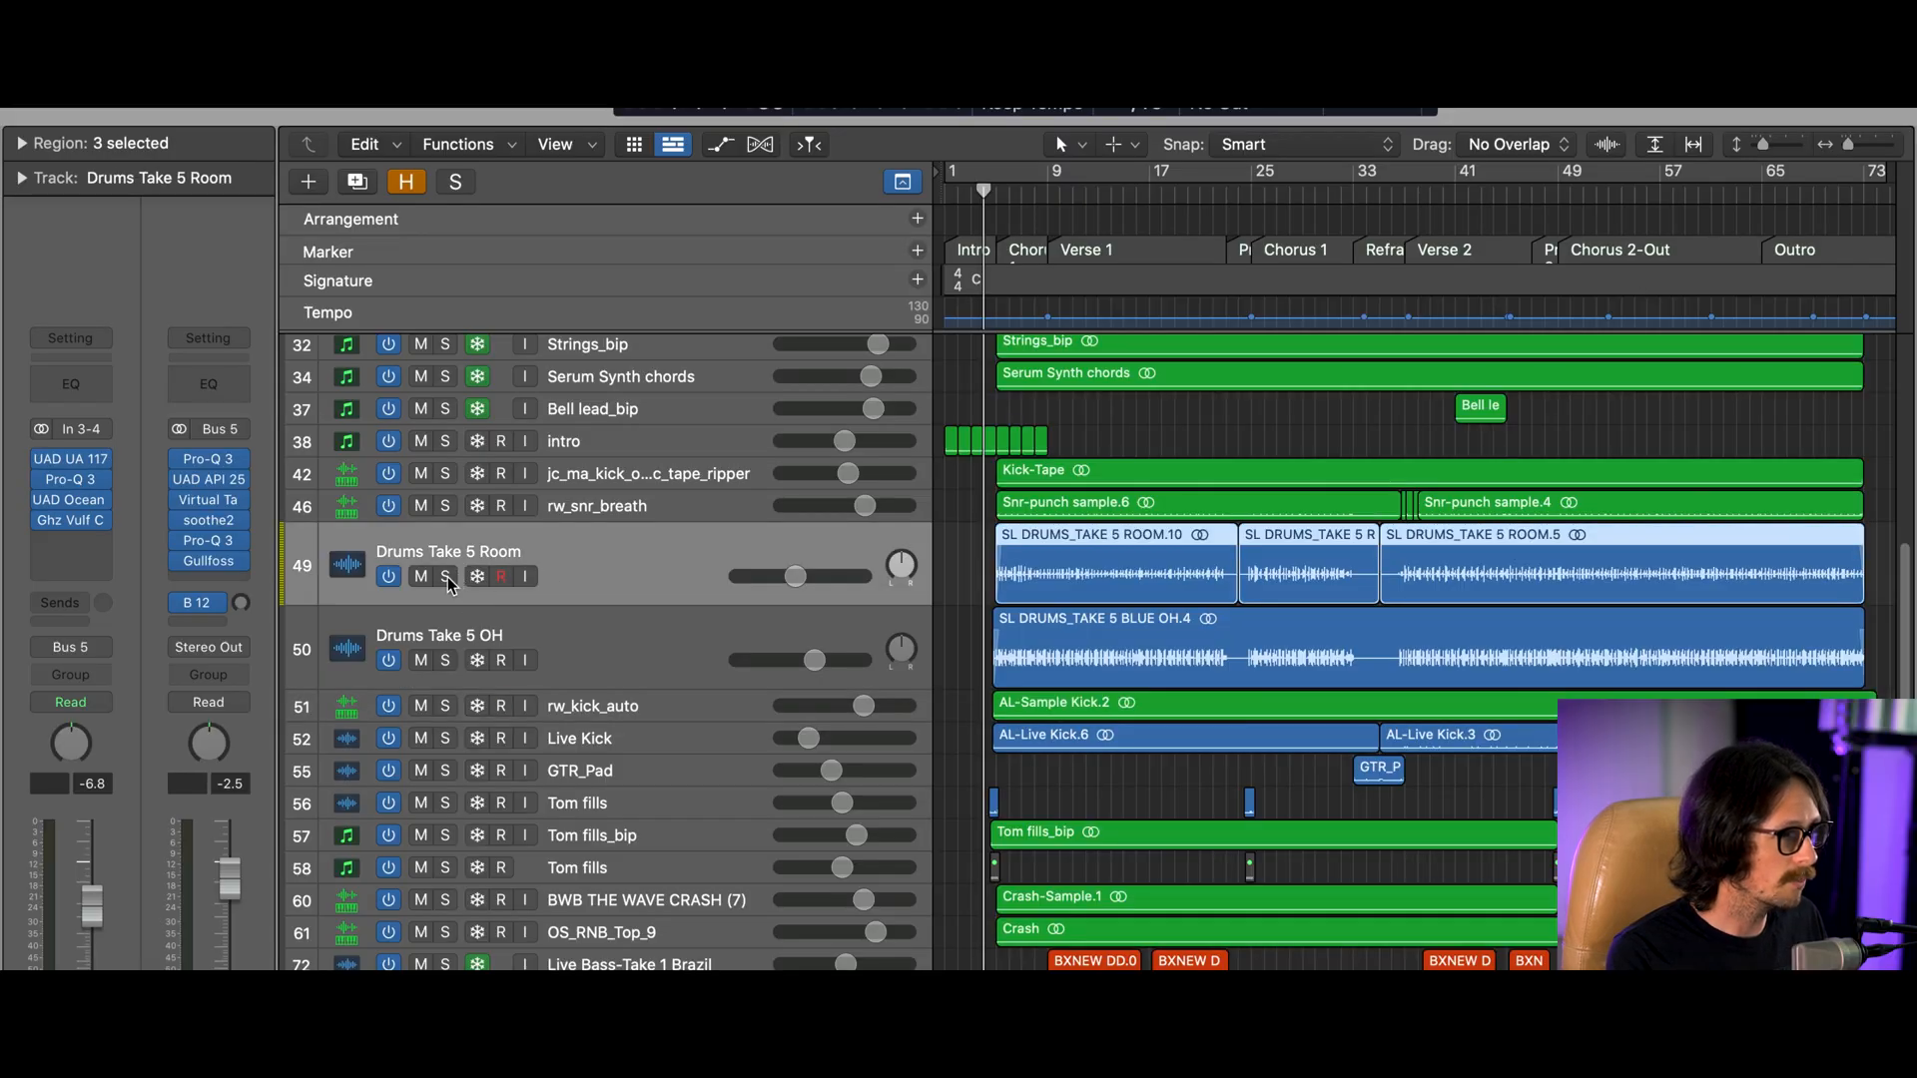
click(445, 579)
click(446, 662)
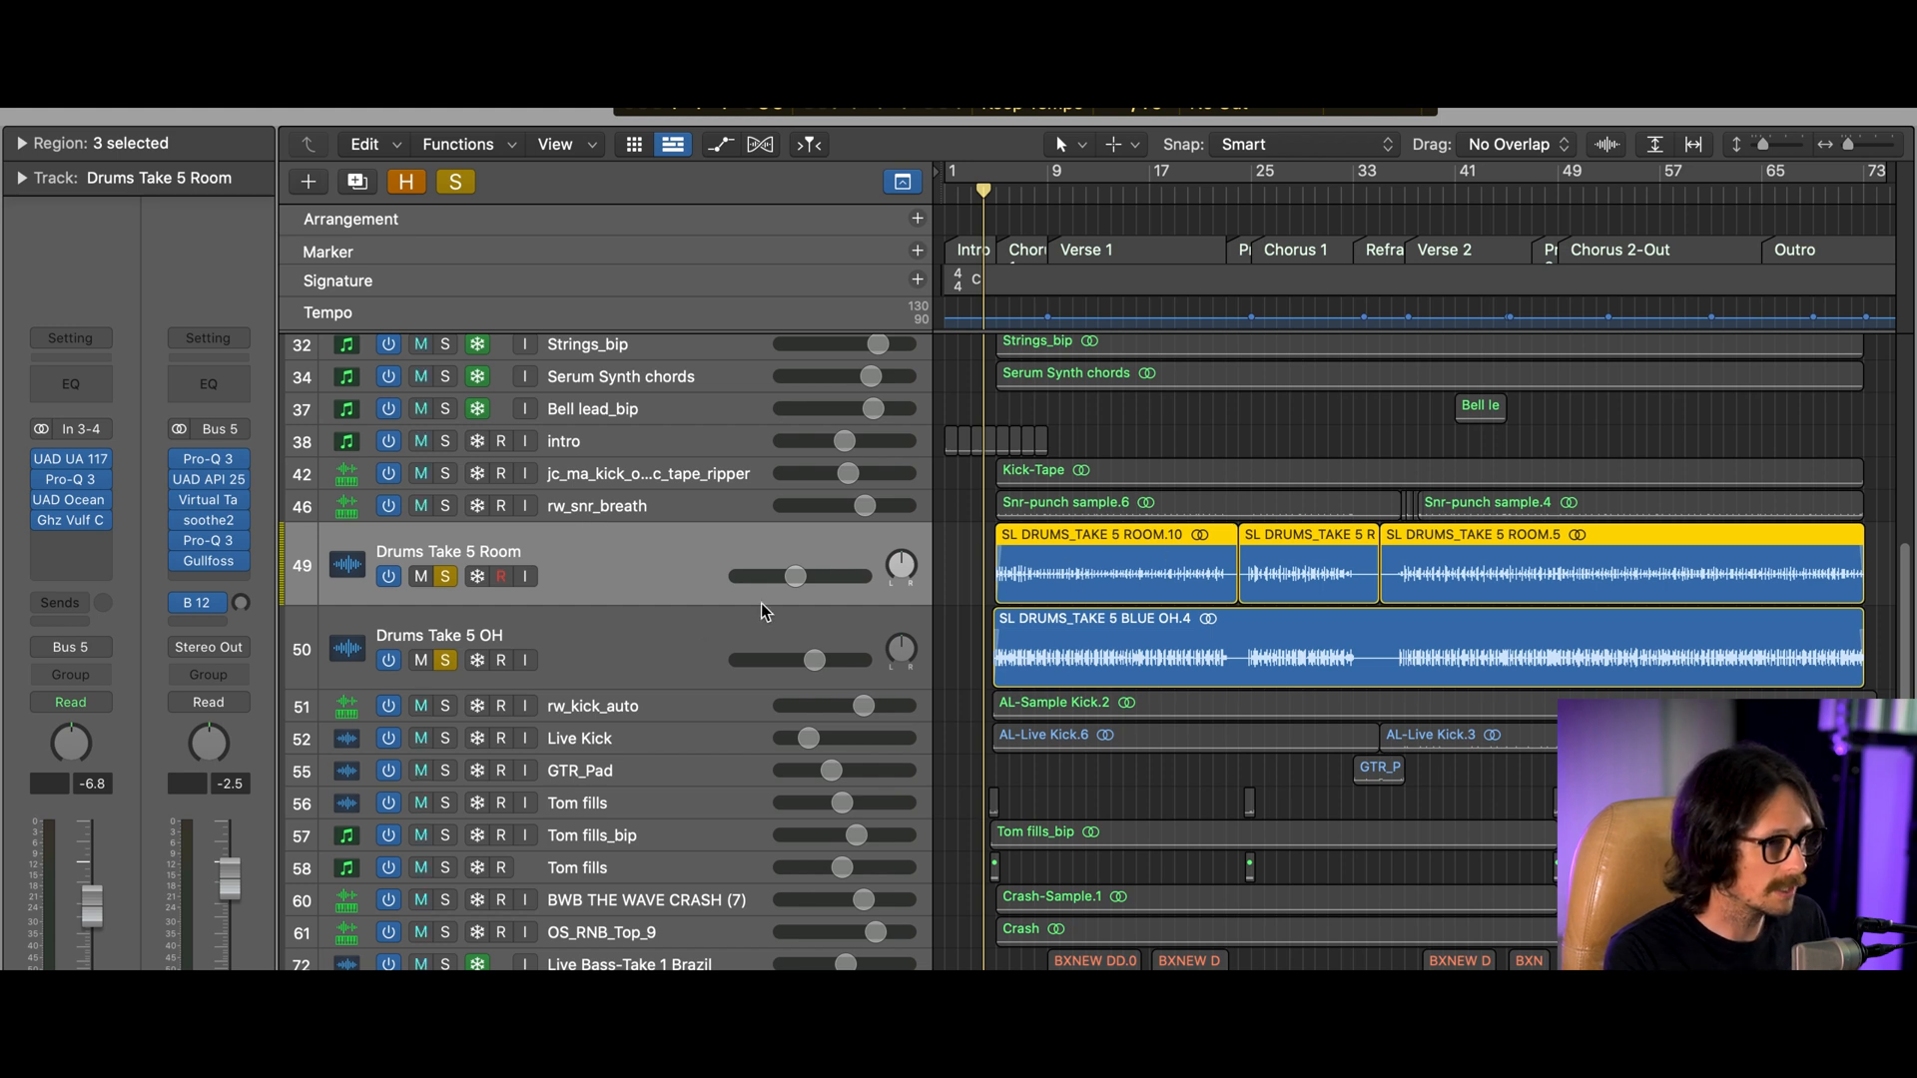
click(623, 739)
drag(660, 740, 1085, 701)
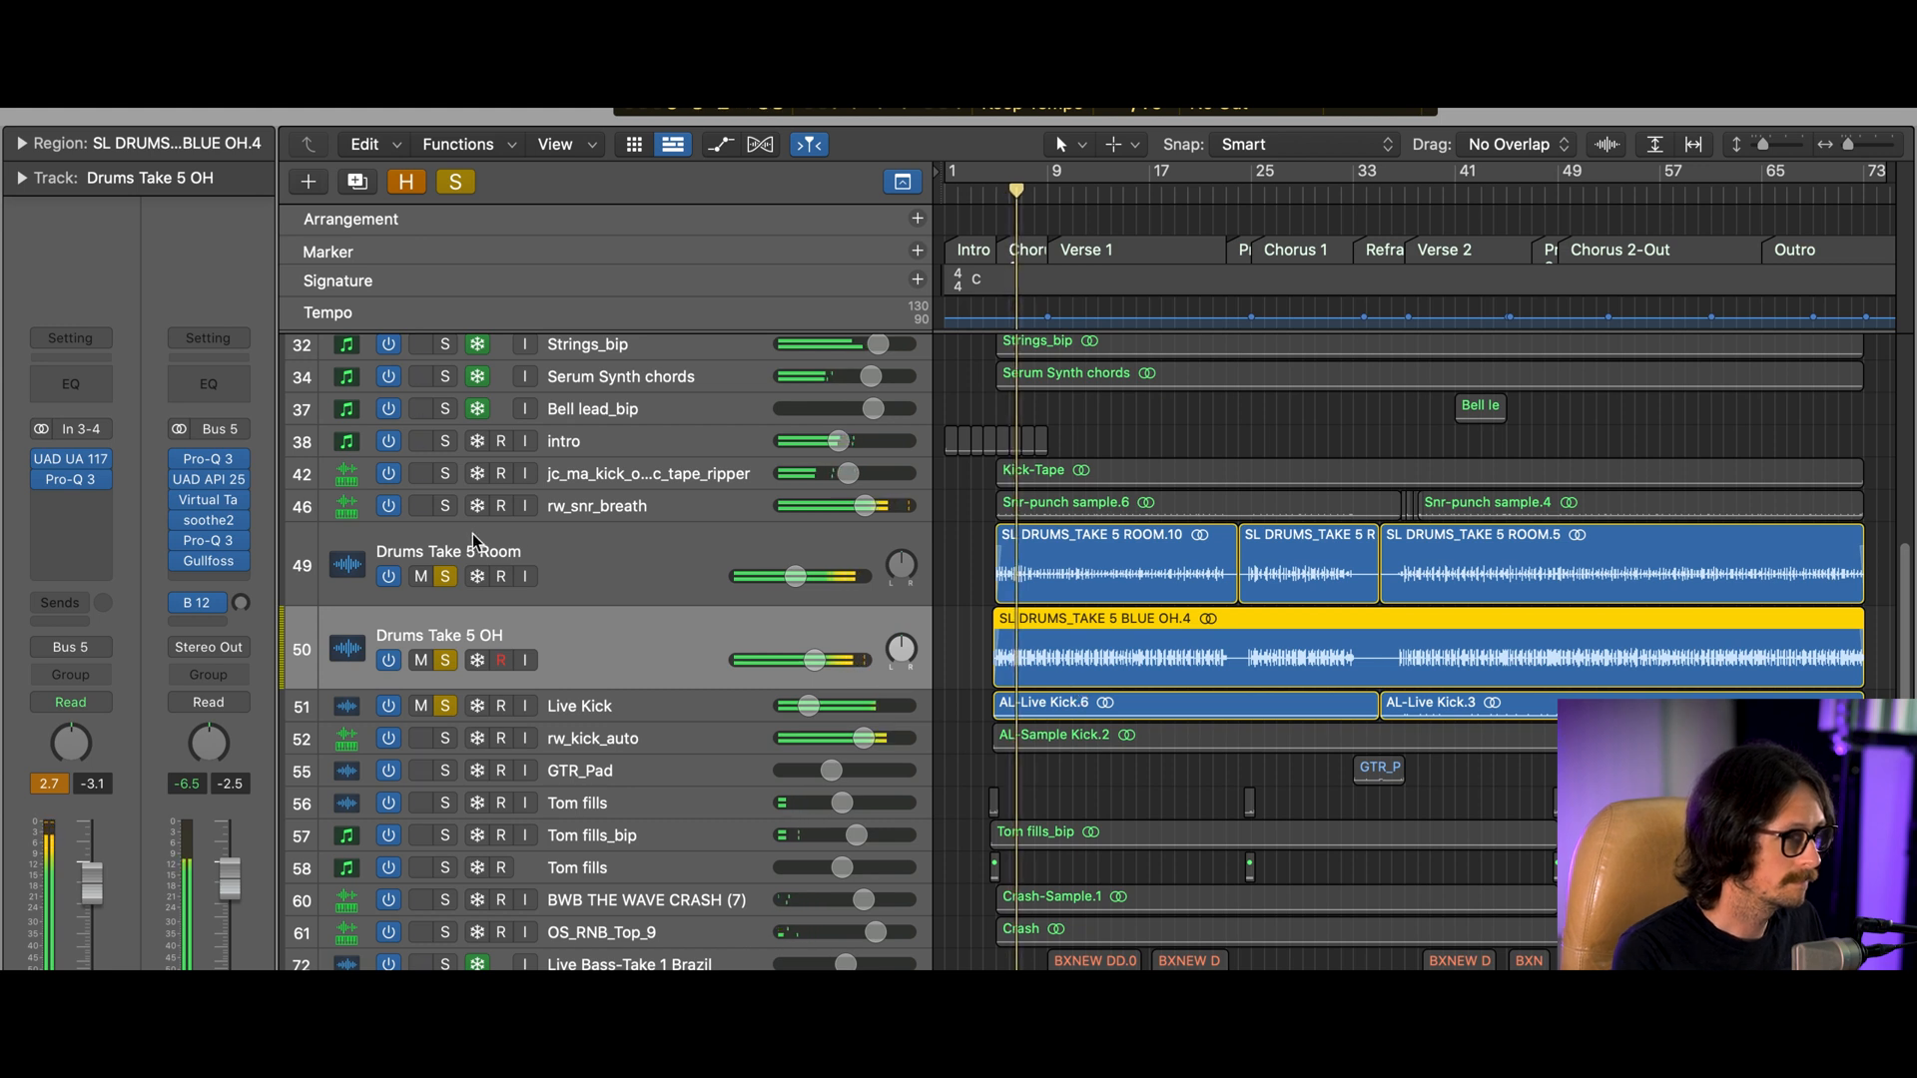
Compare the live drum mics during playback by toggling their solos, leaving Drums Take 5 OH and Live Kick soloed without the Room track
click(445, 704)
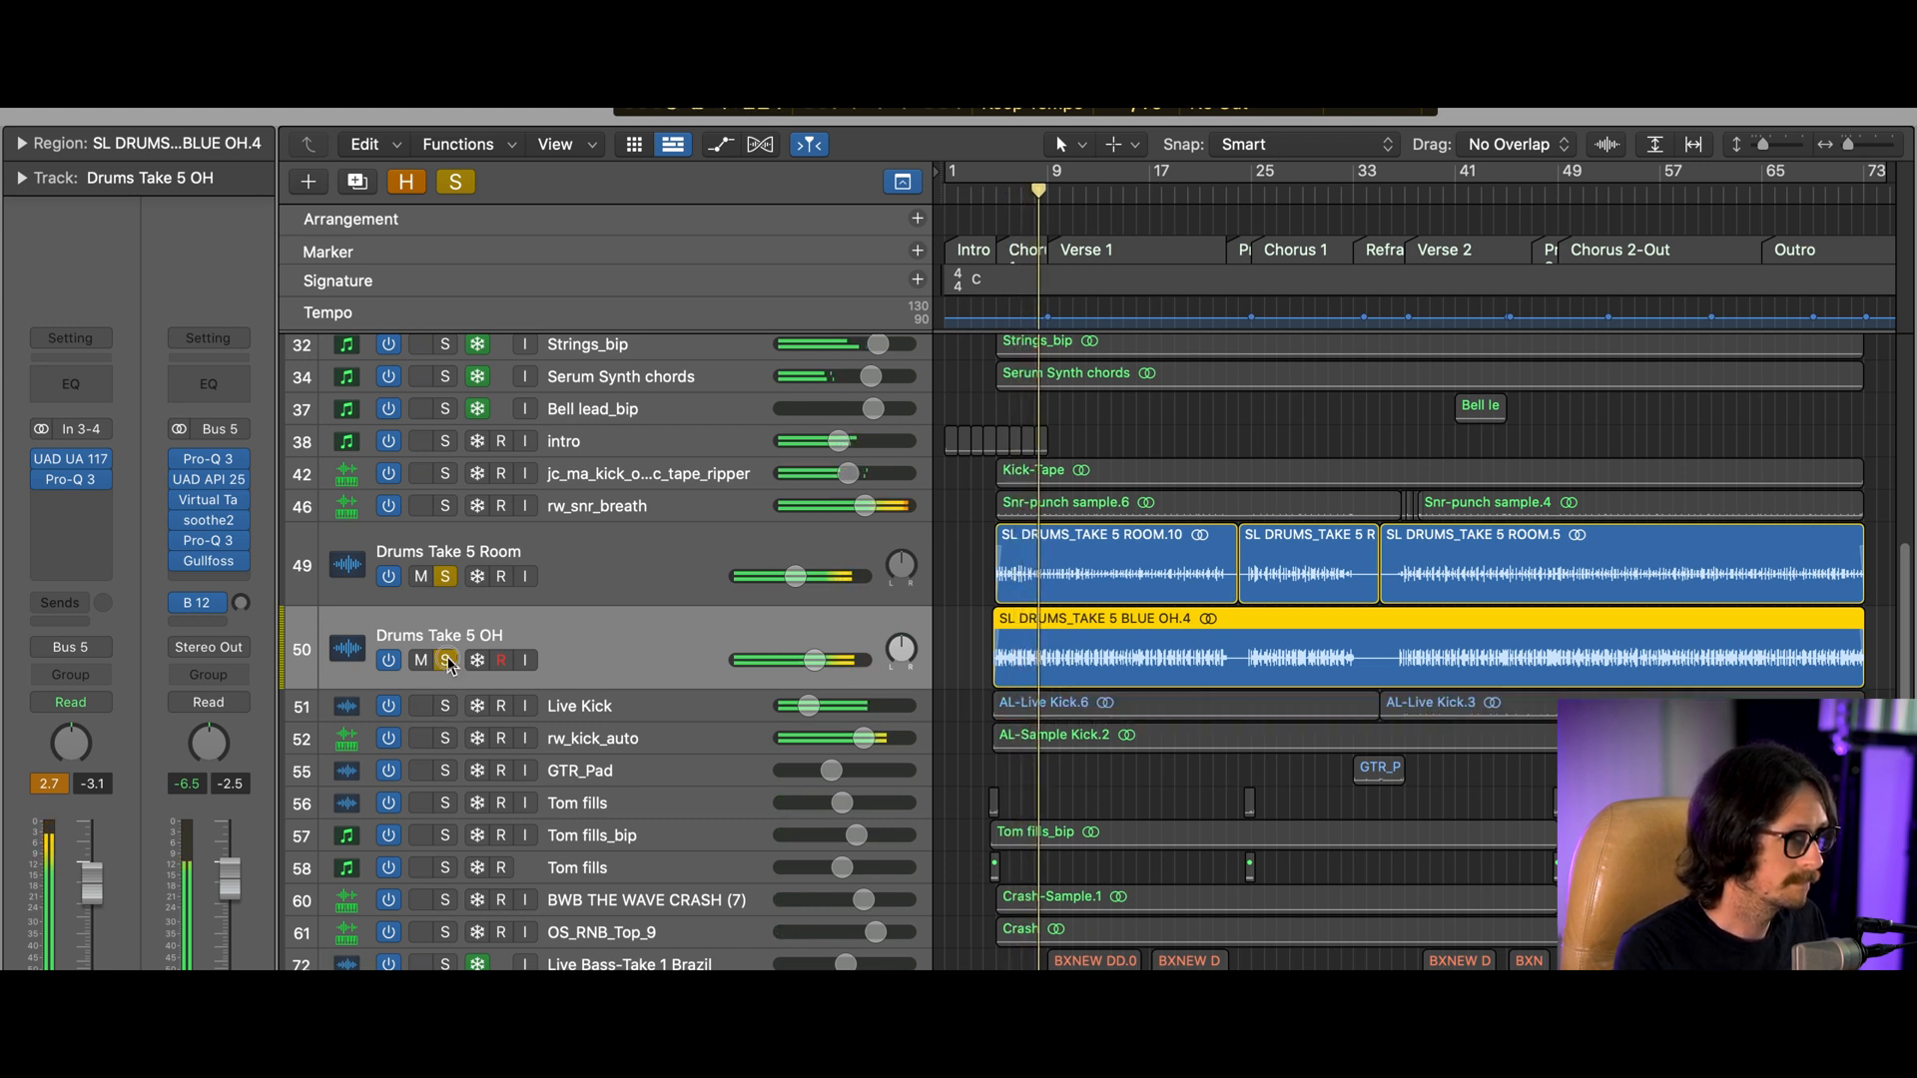
click(446, 661)
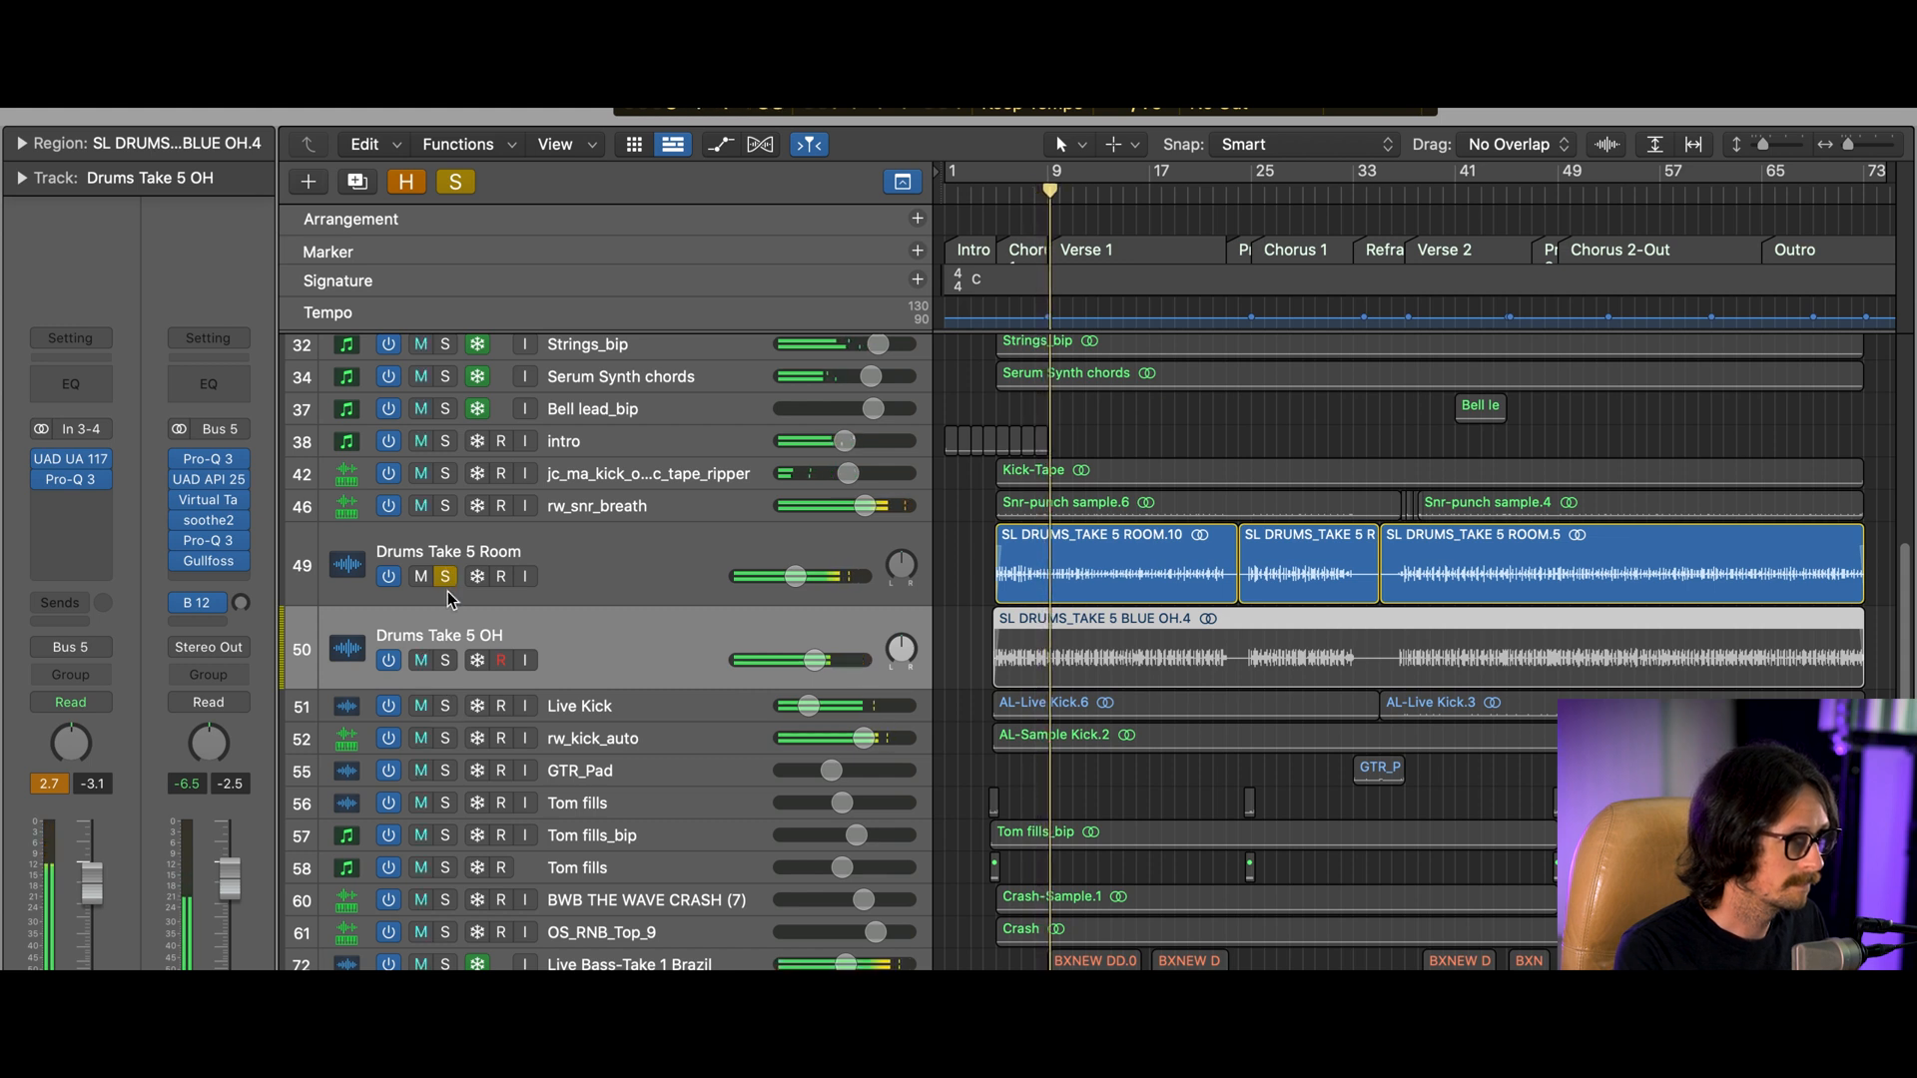
click(446, 660)
click(445, 579)
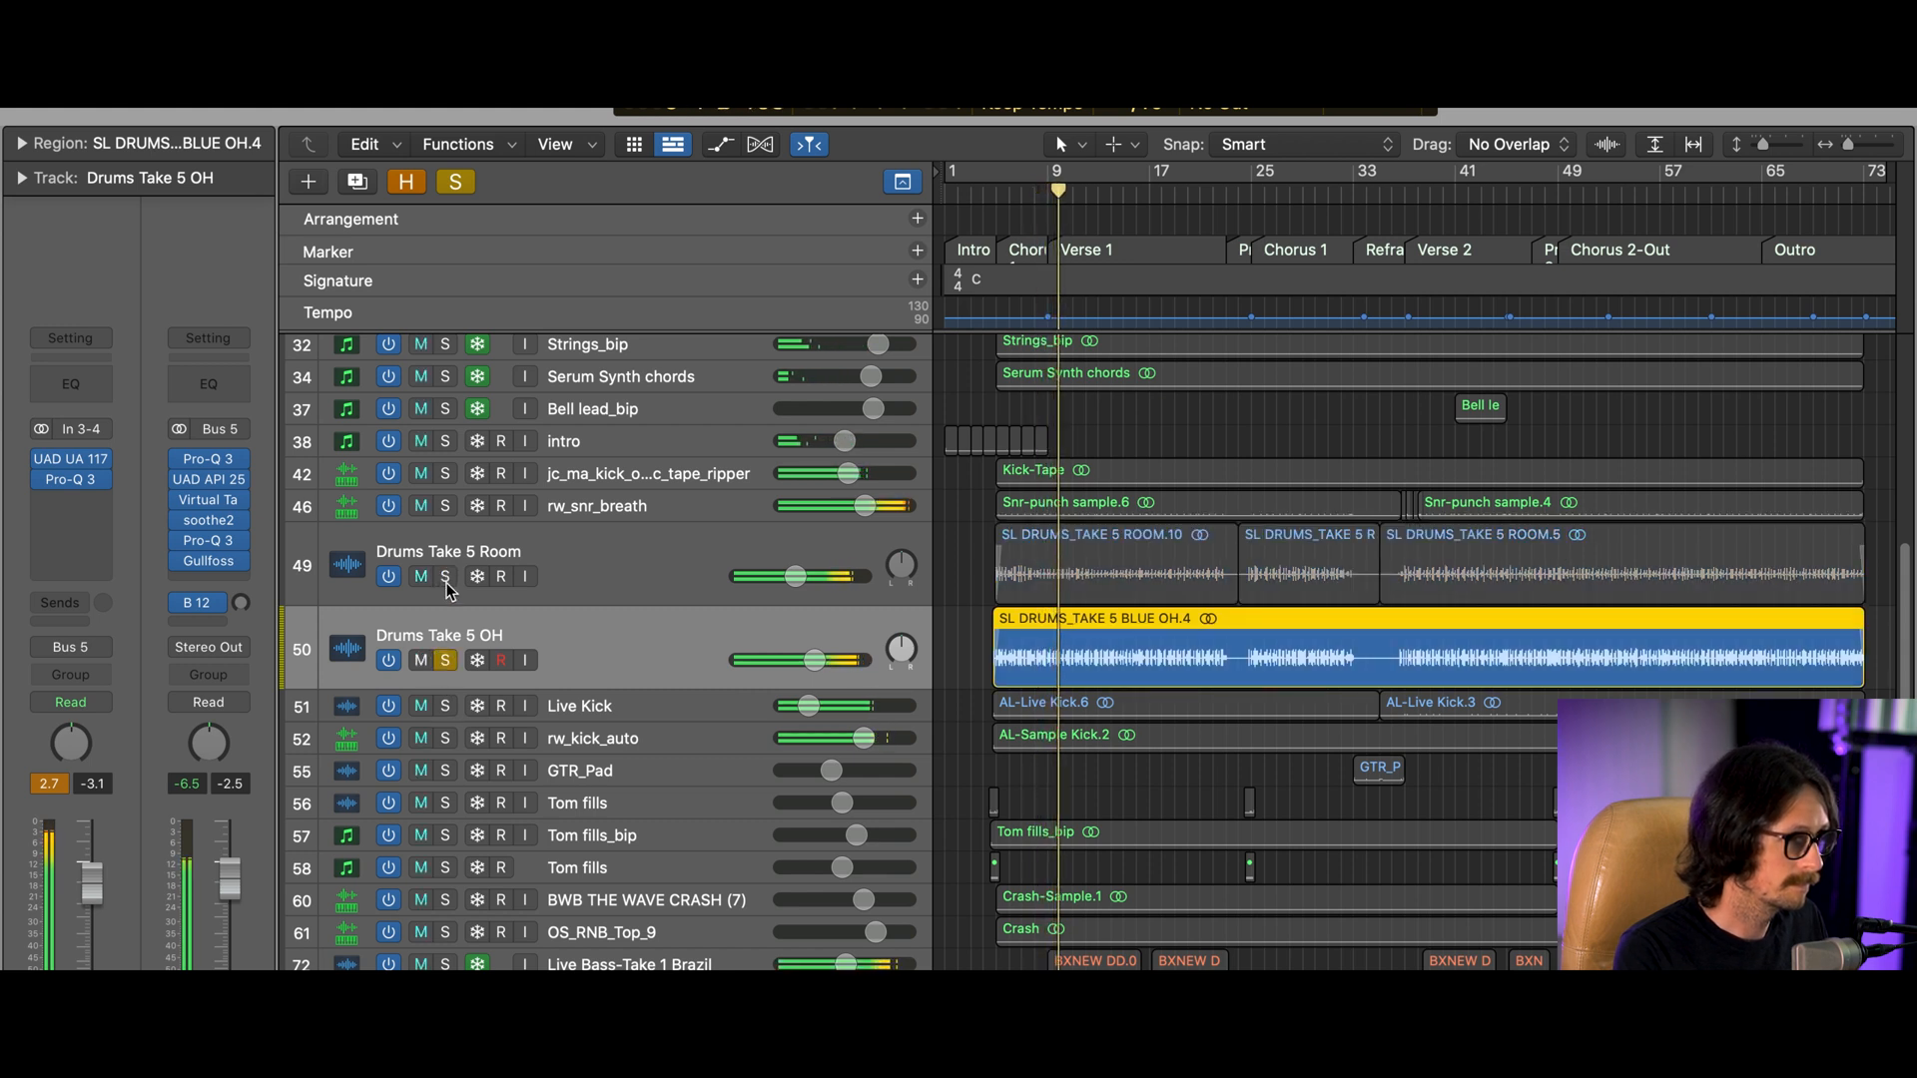
click(447, 707)
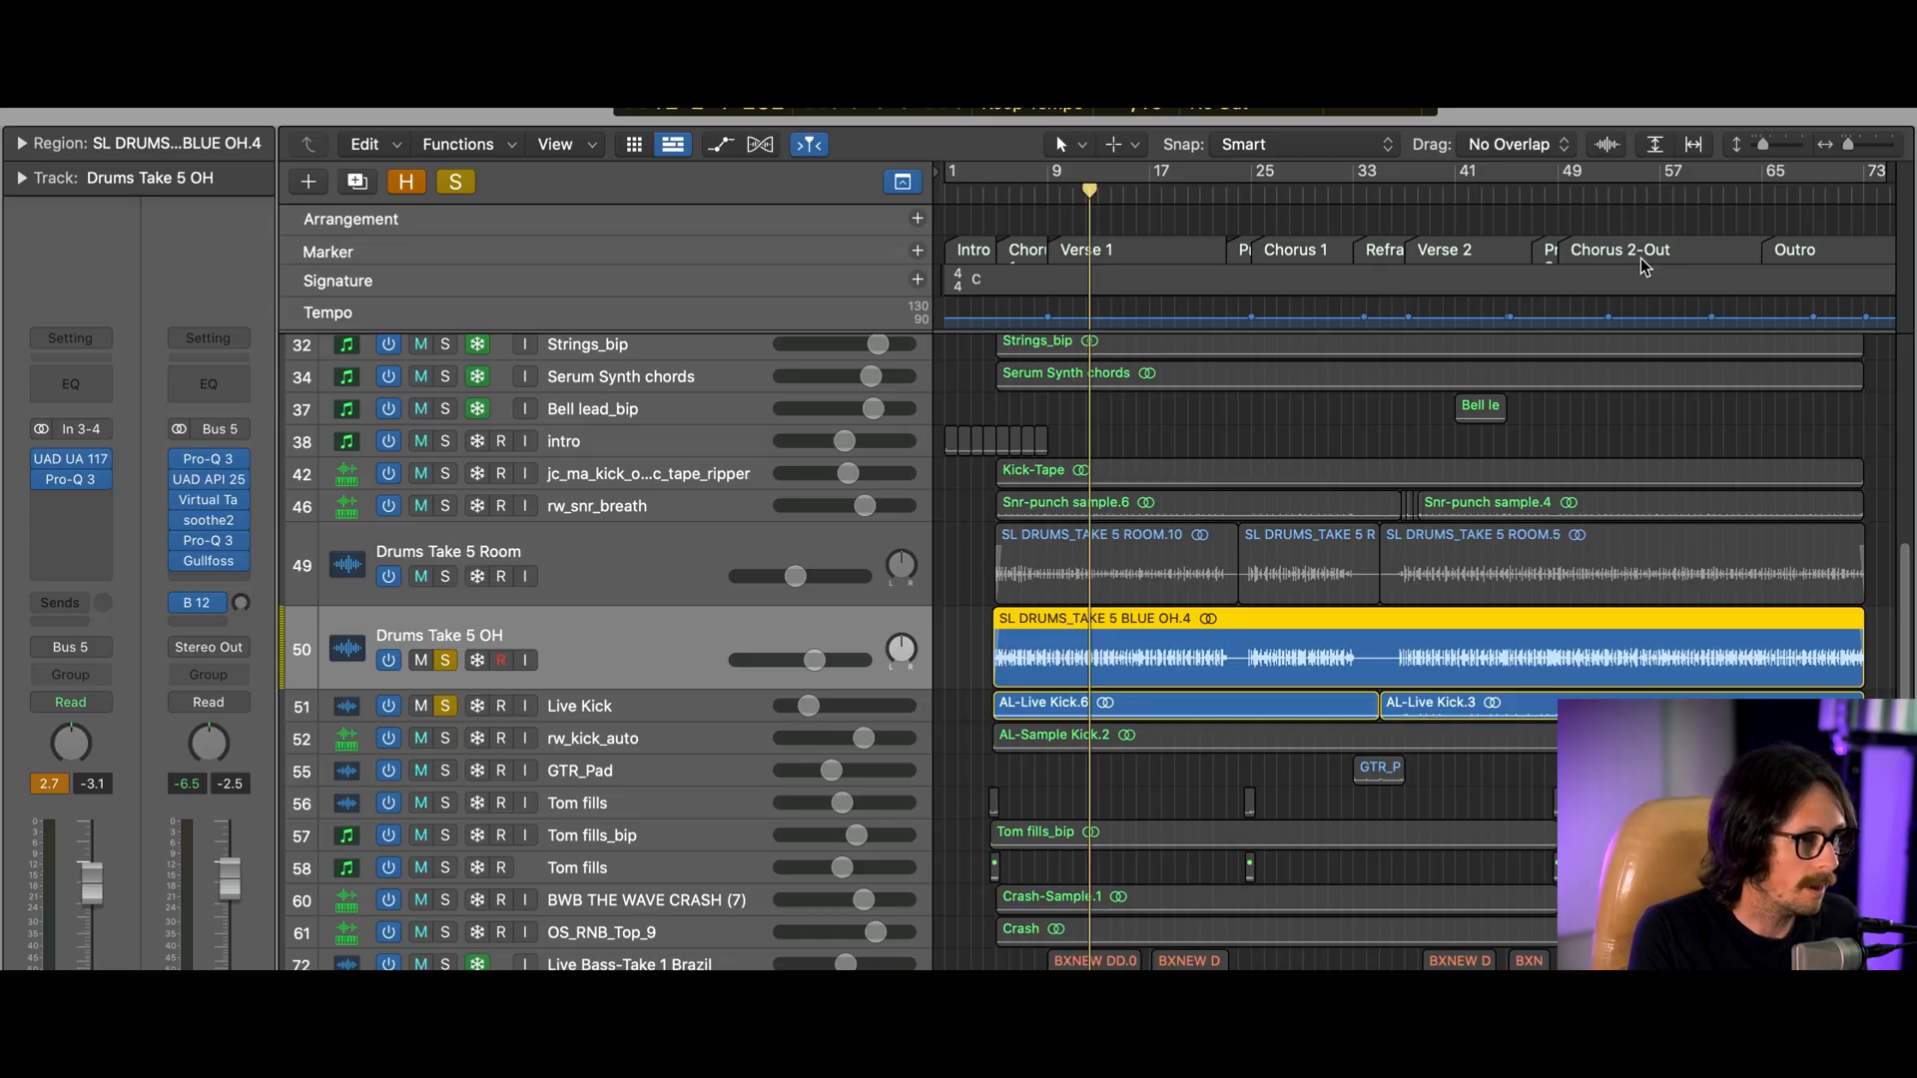
Add the tape ripper kick, rw_snr_breath and Drums Take 5 Room tracks to the soloed drums
click(451, 476)
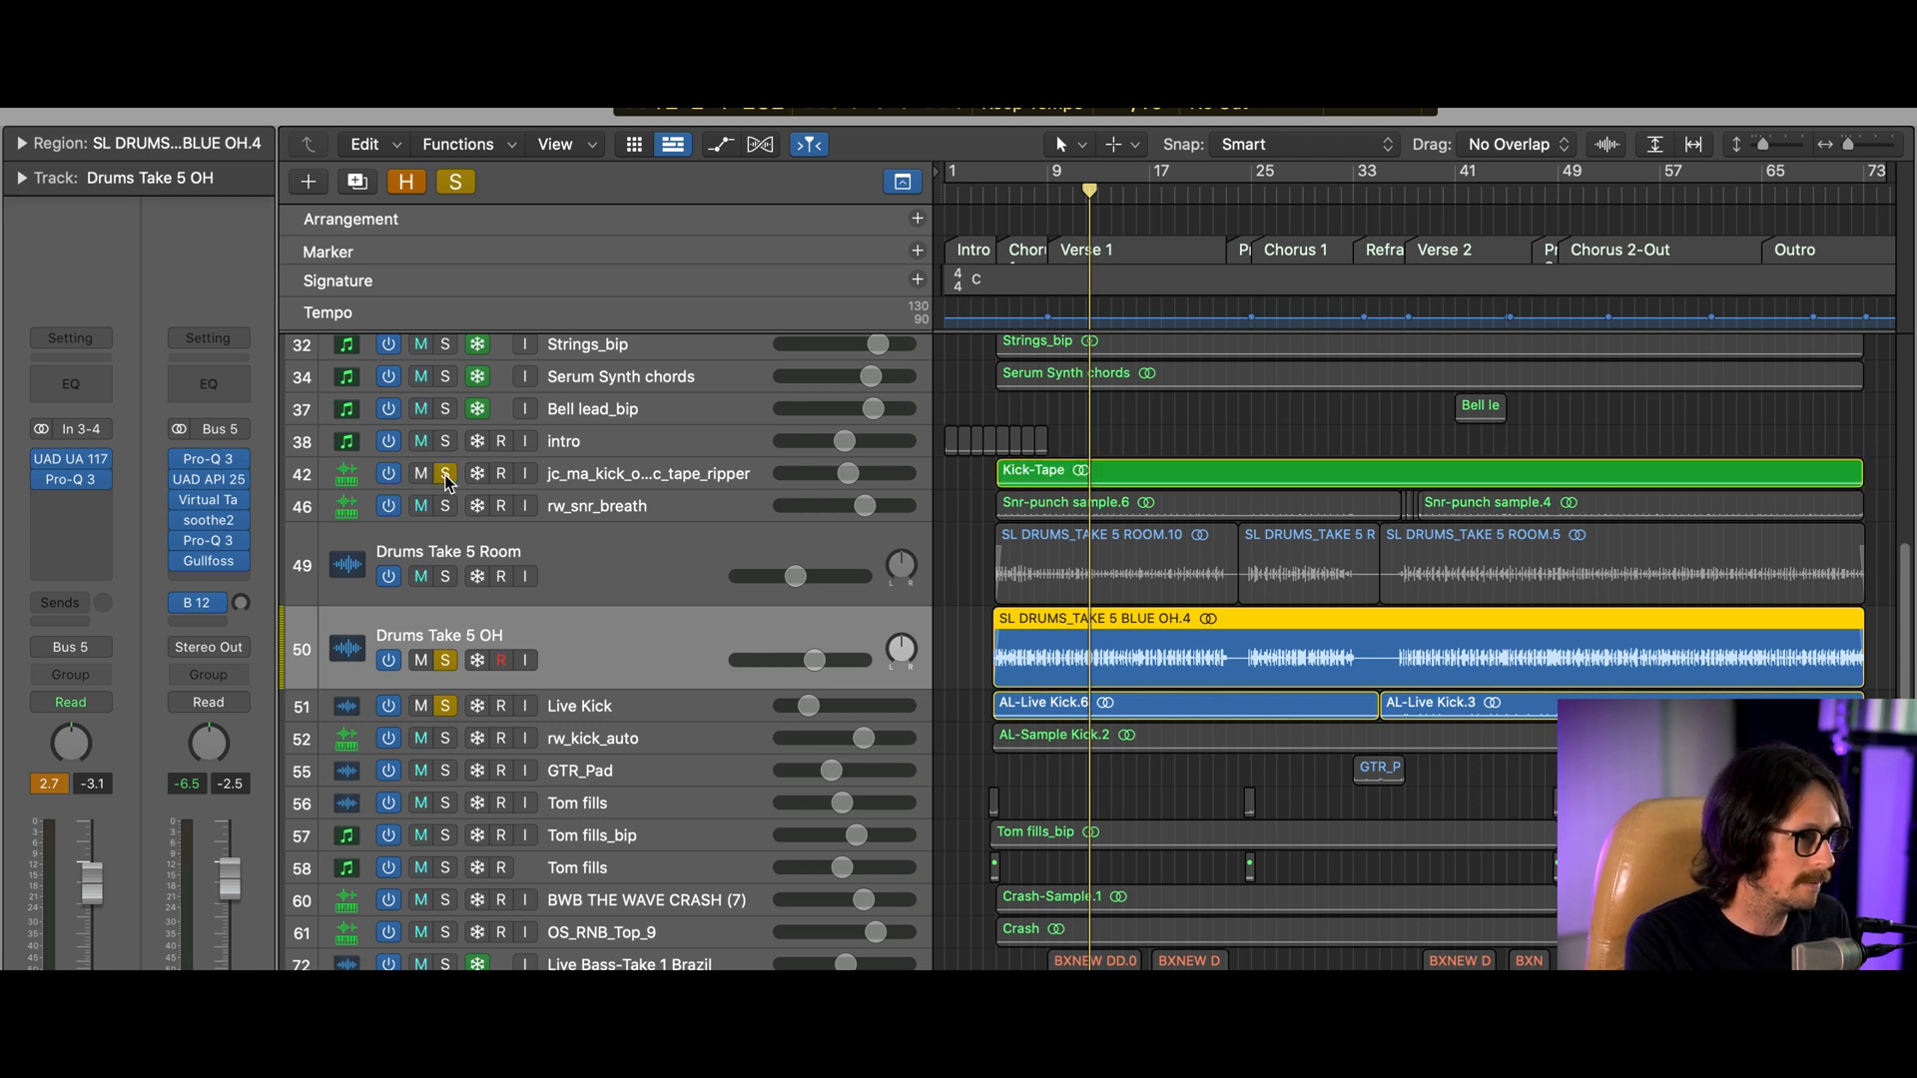
click(447, 507)
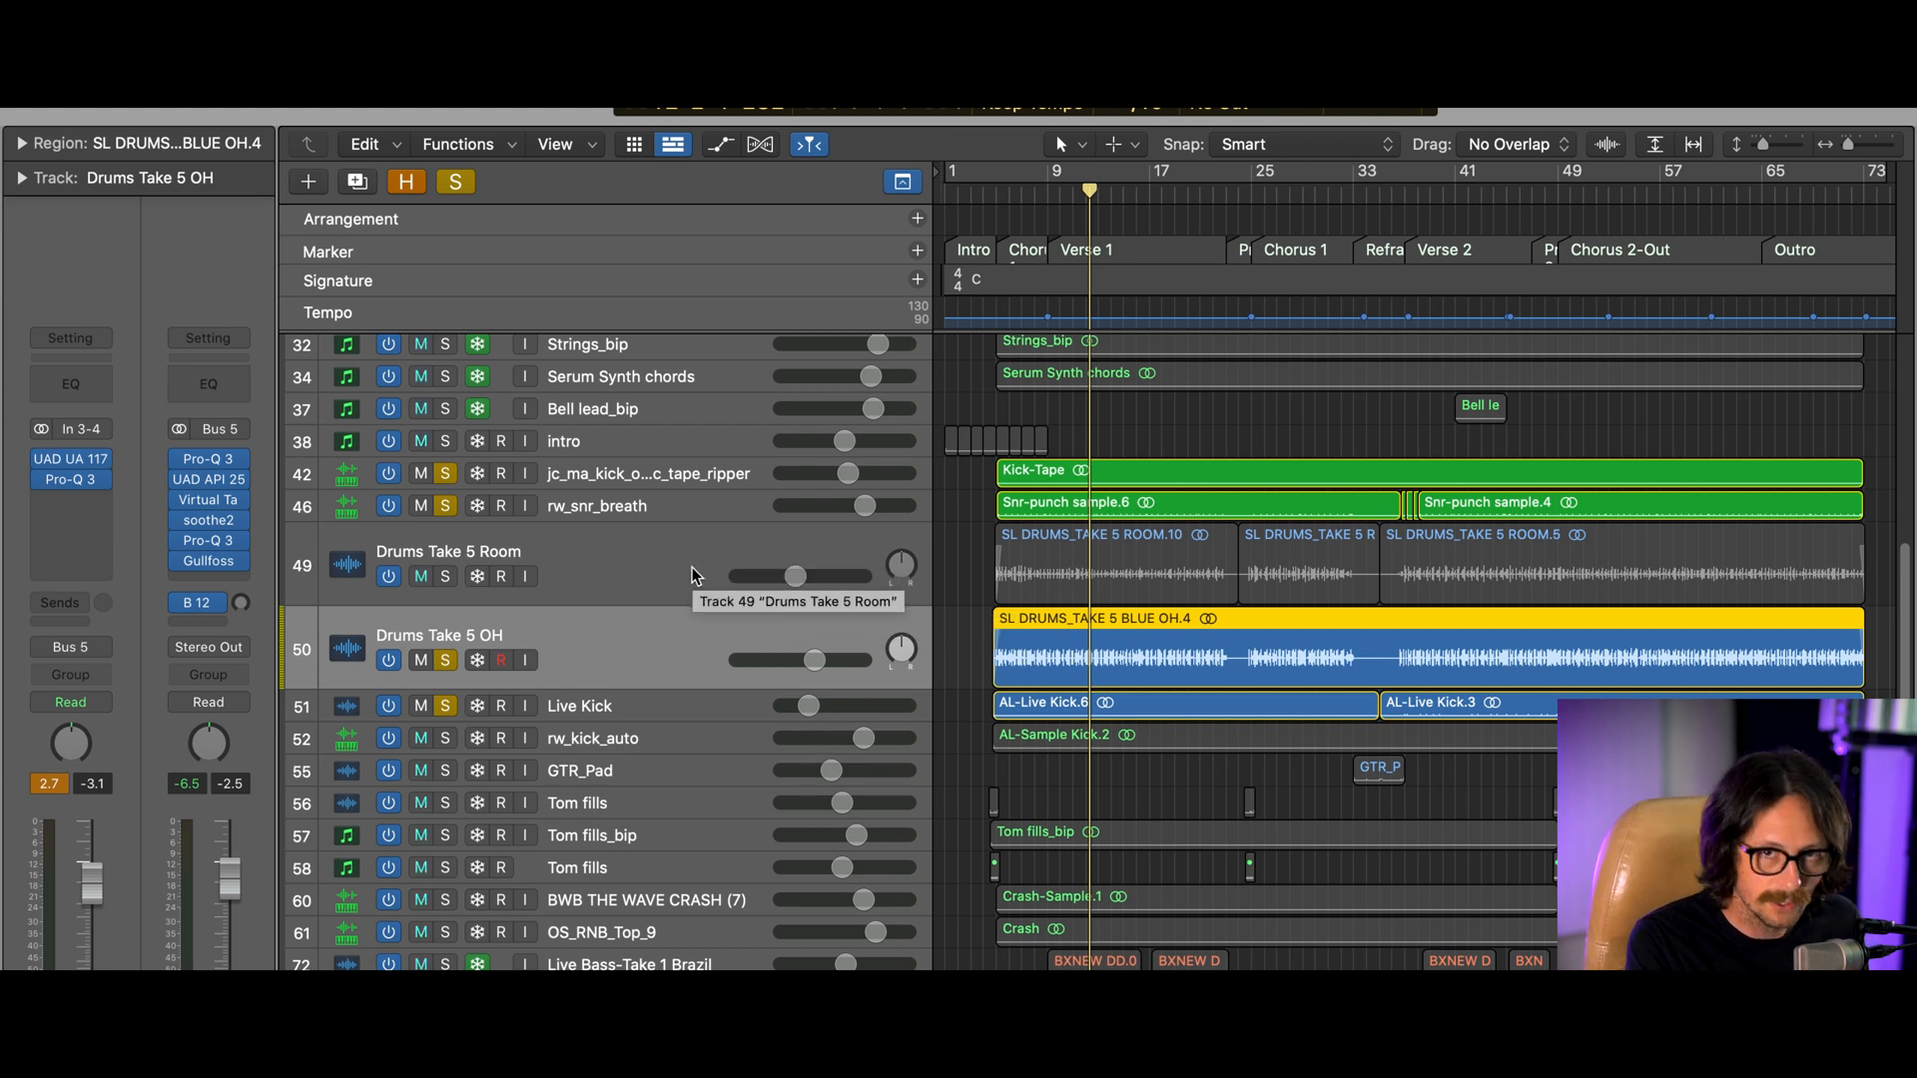
click(492, 532)
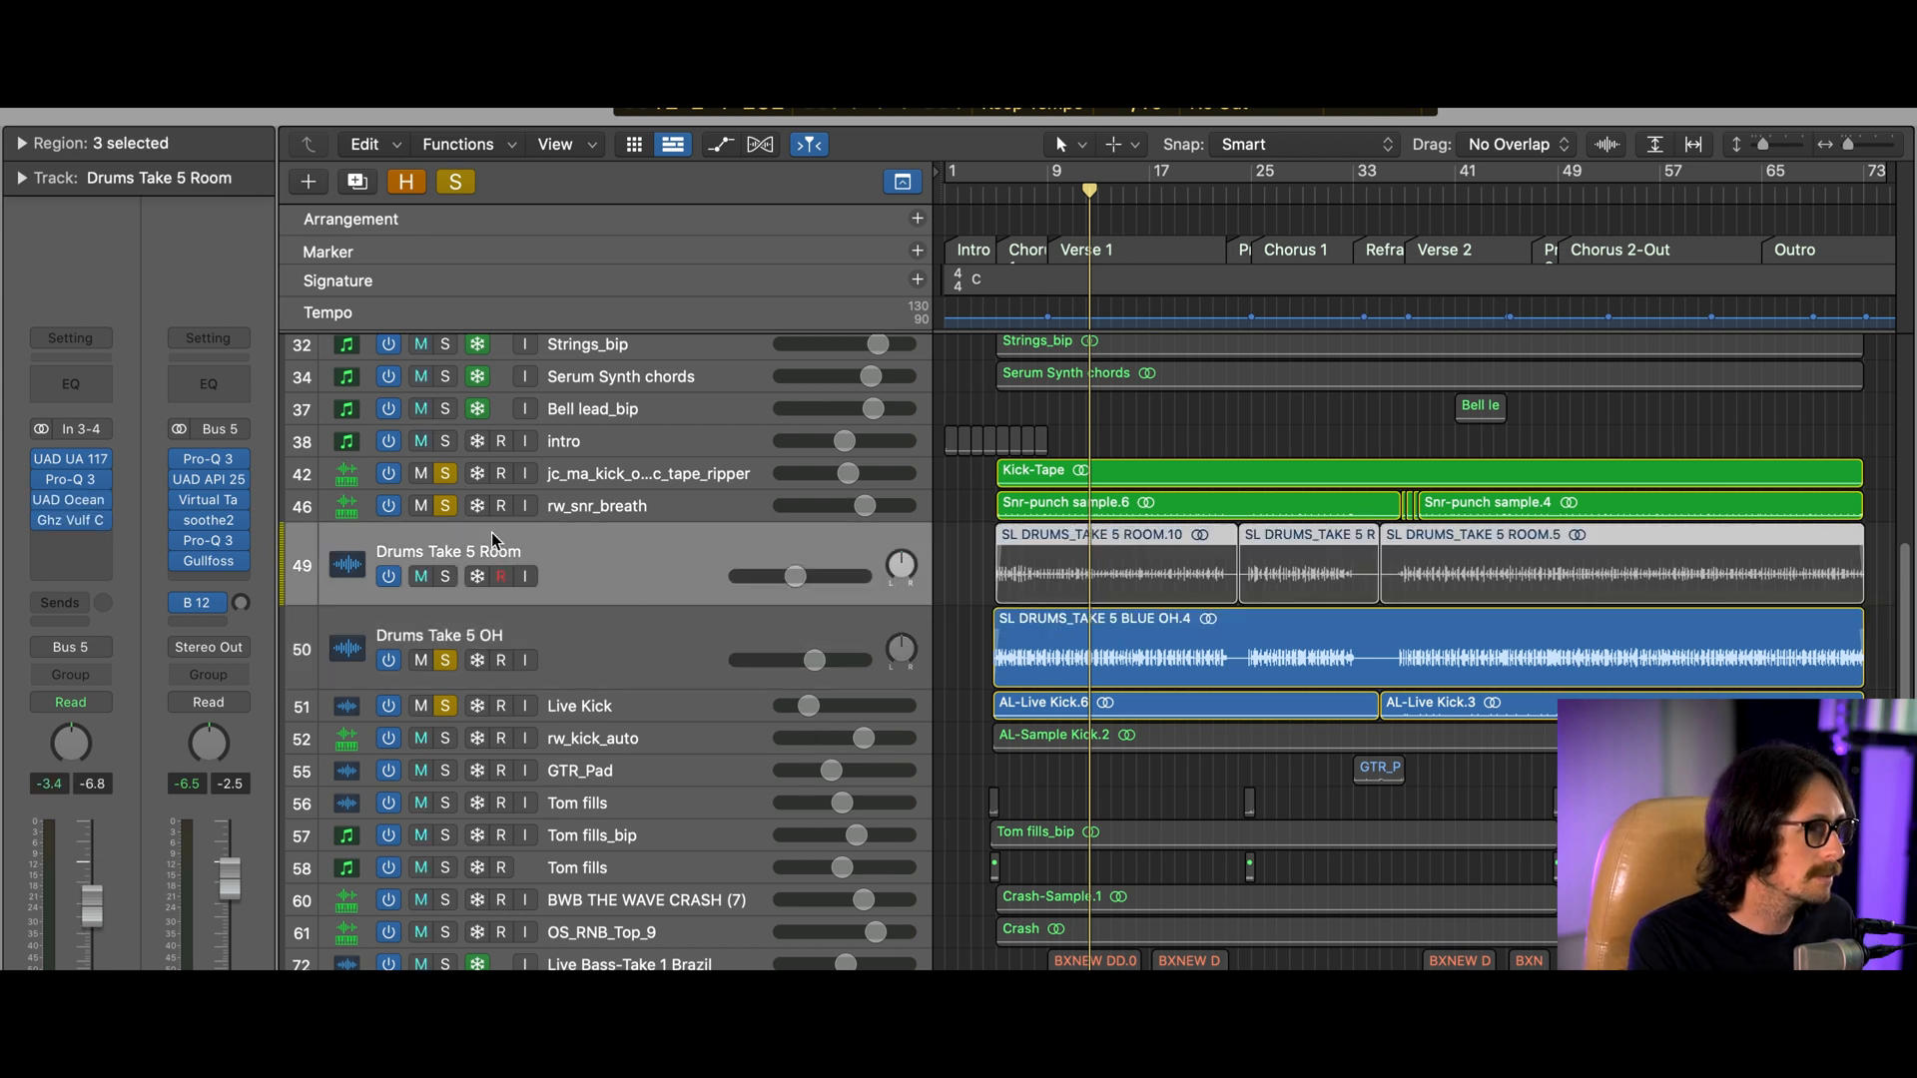
click(446, 578)
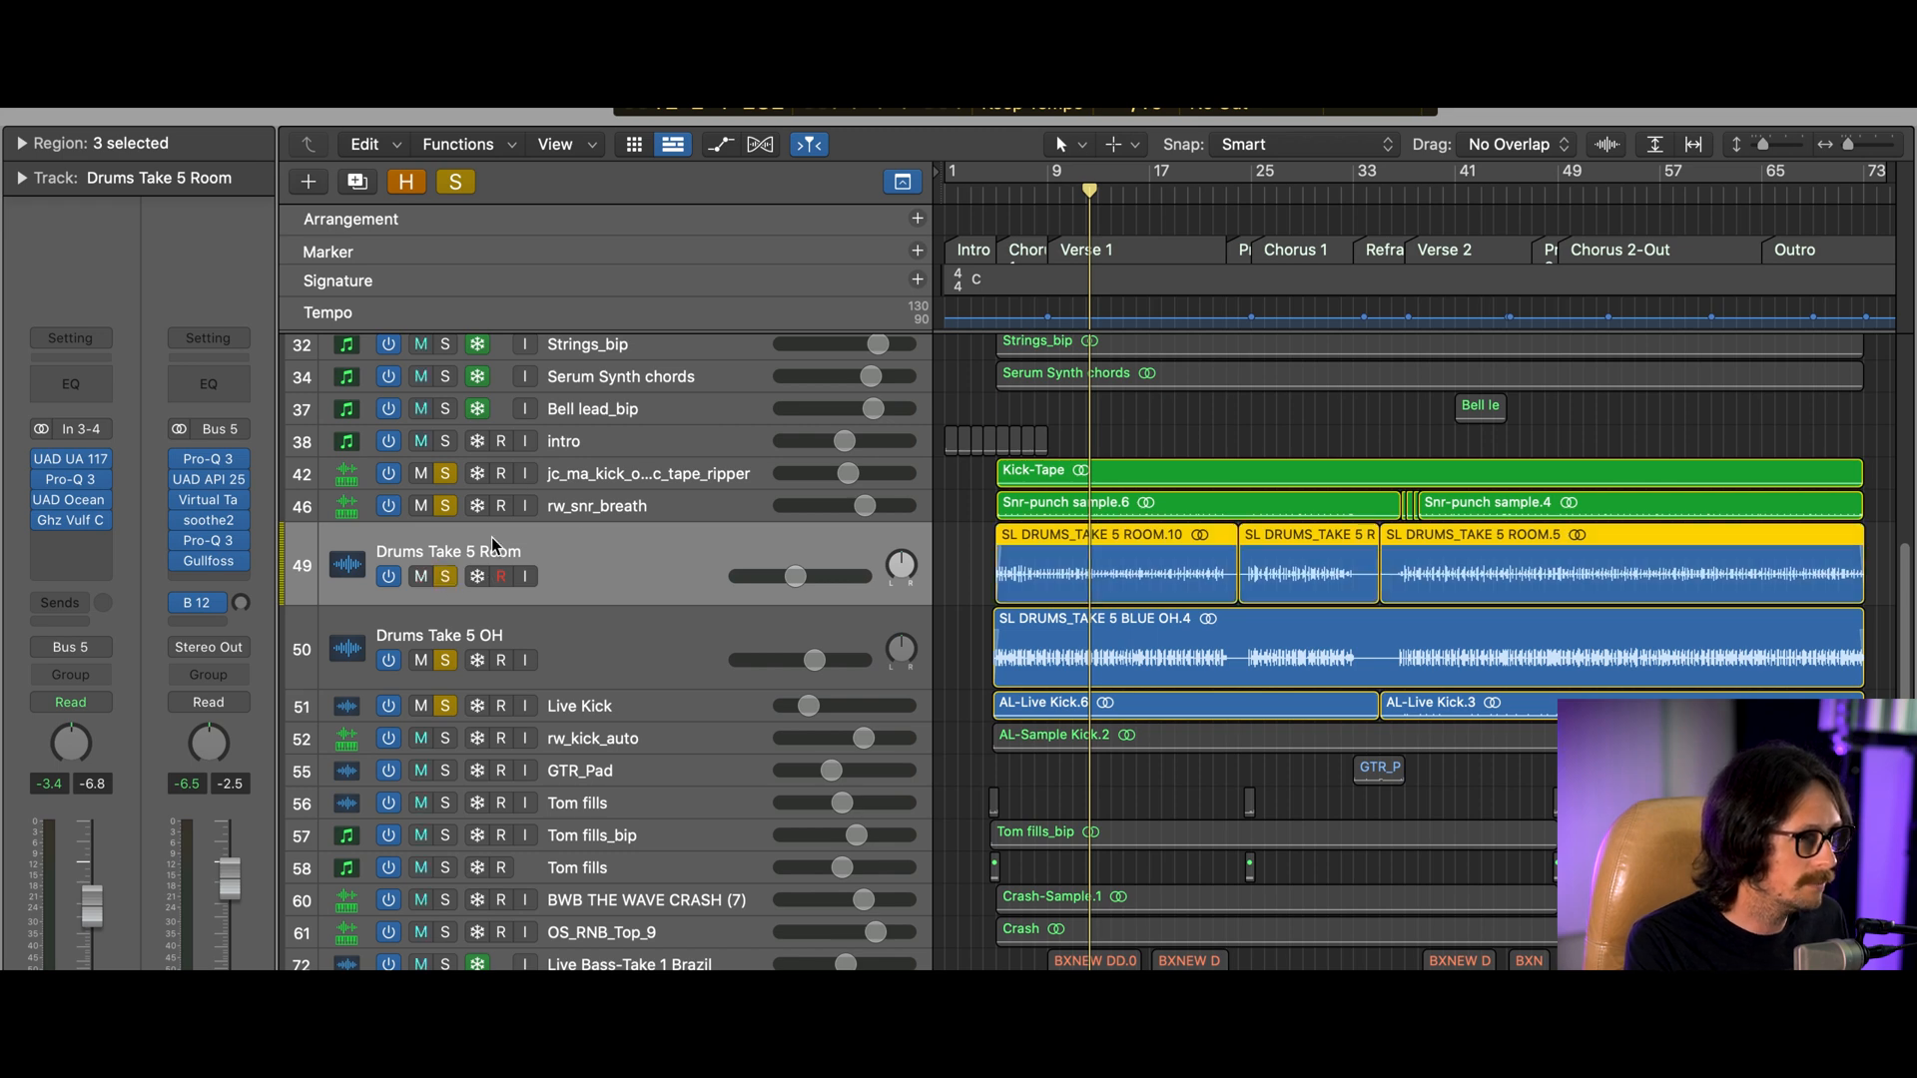
Examine the kick and snare sample waveforms against the room recording and play from the start of Snr-punch sample.6
click(651, 475)
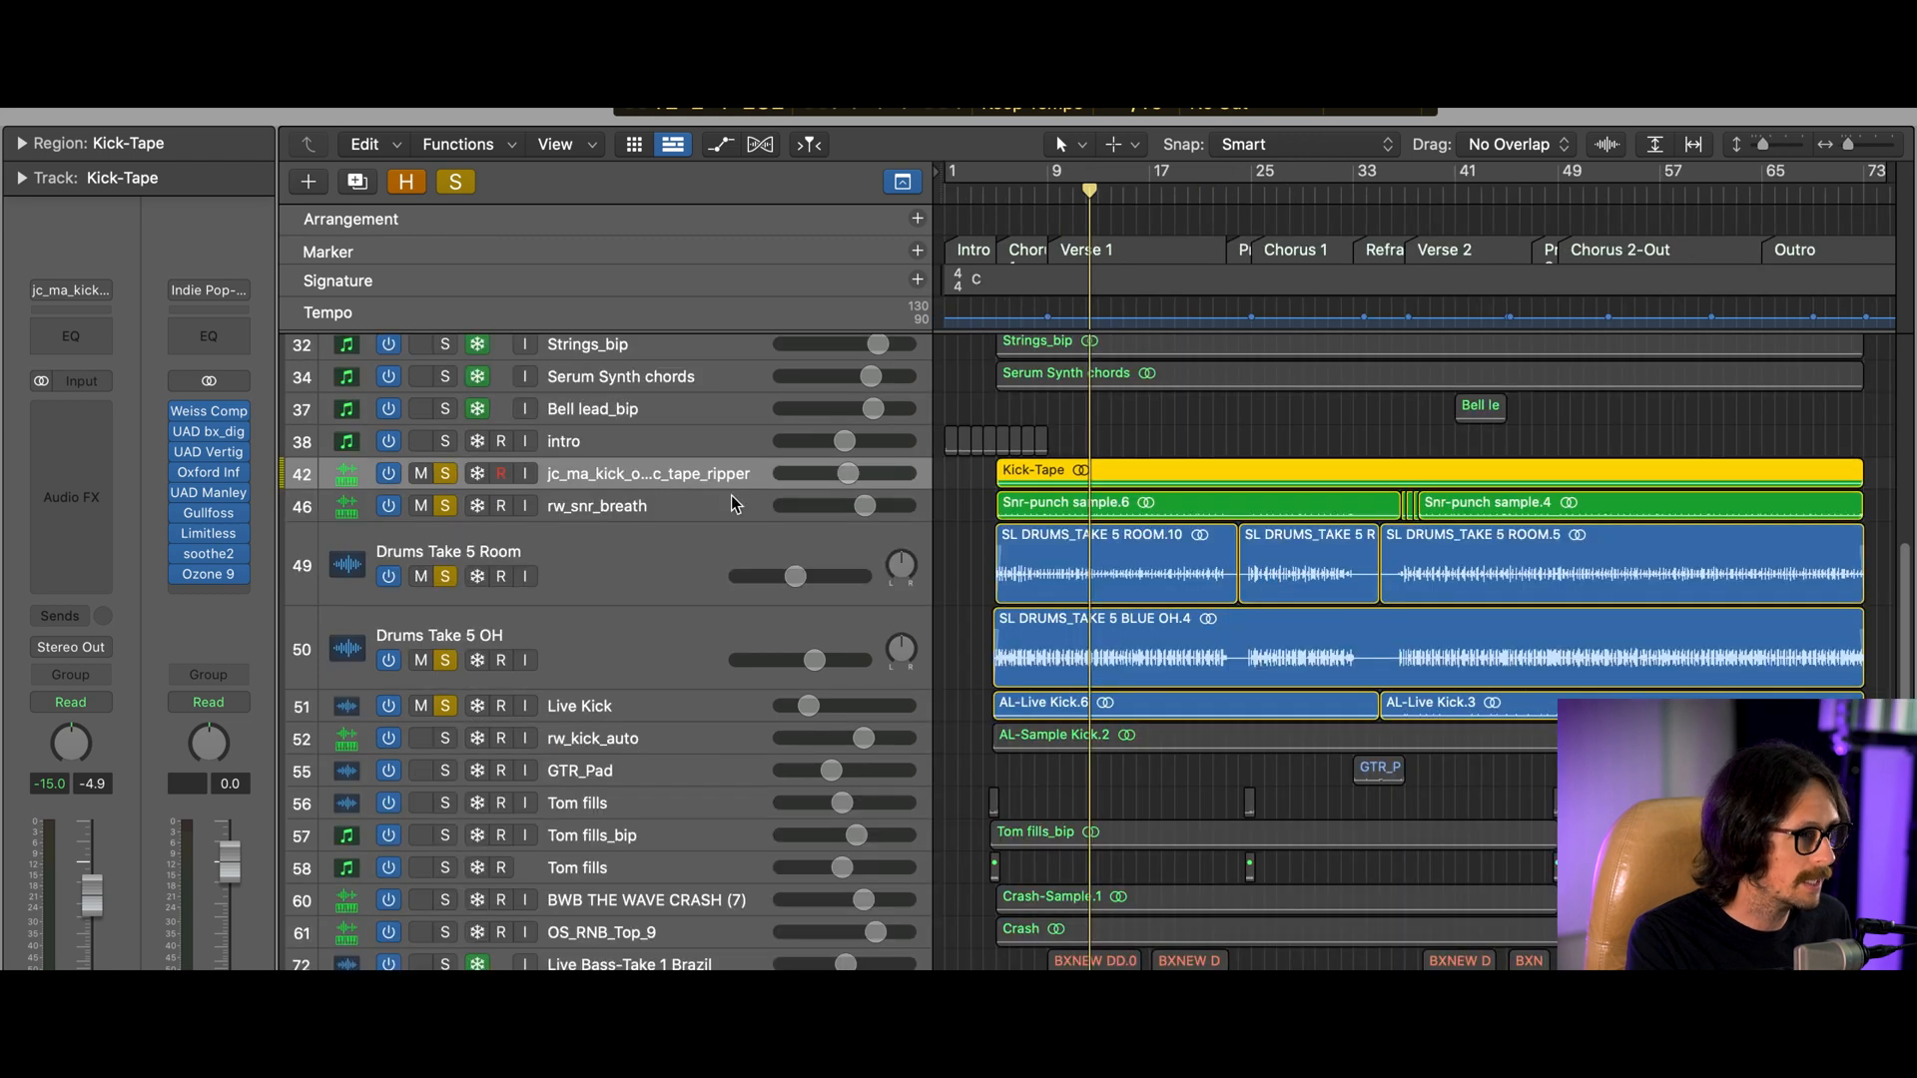
click(731, 497)
drag(984, 467, 1298, 619)
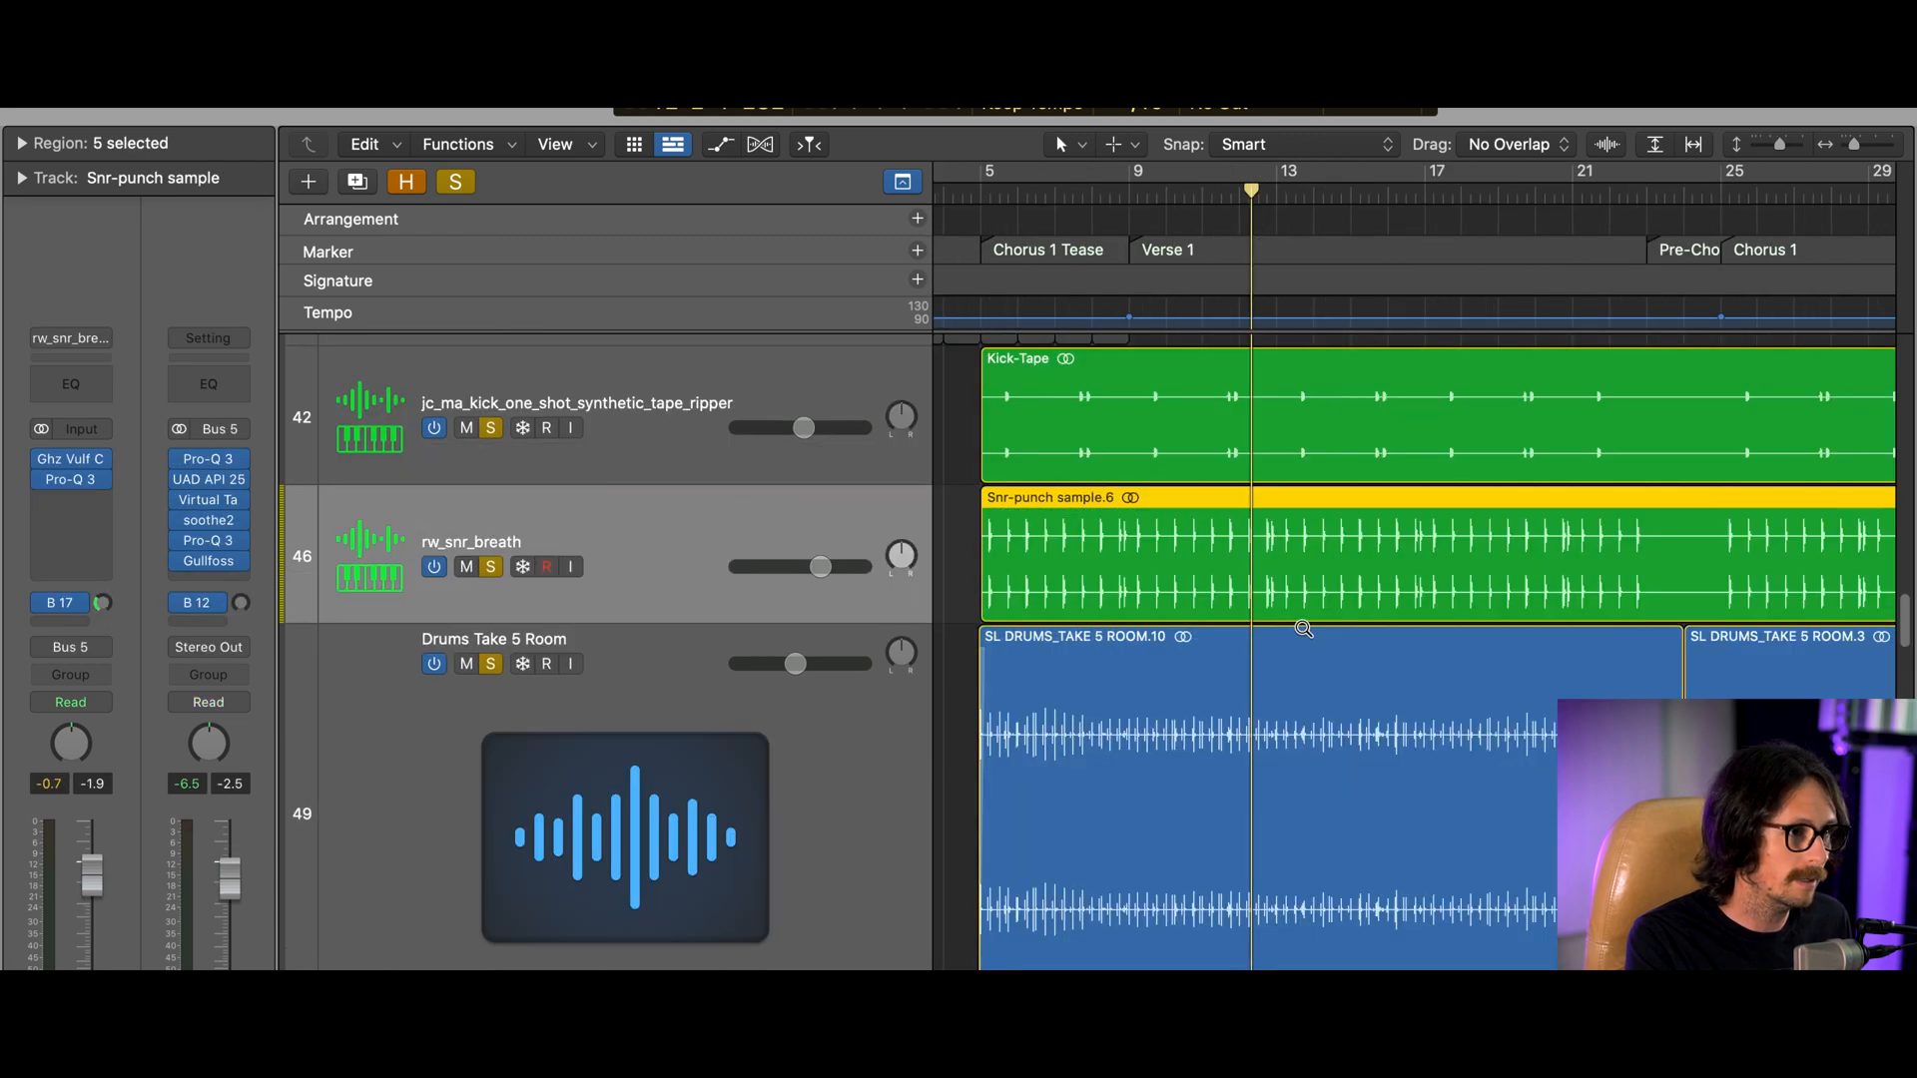
click(650, 739)
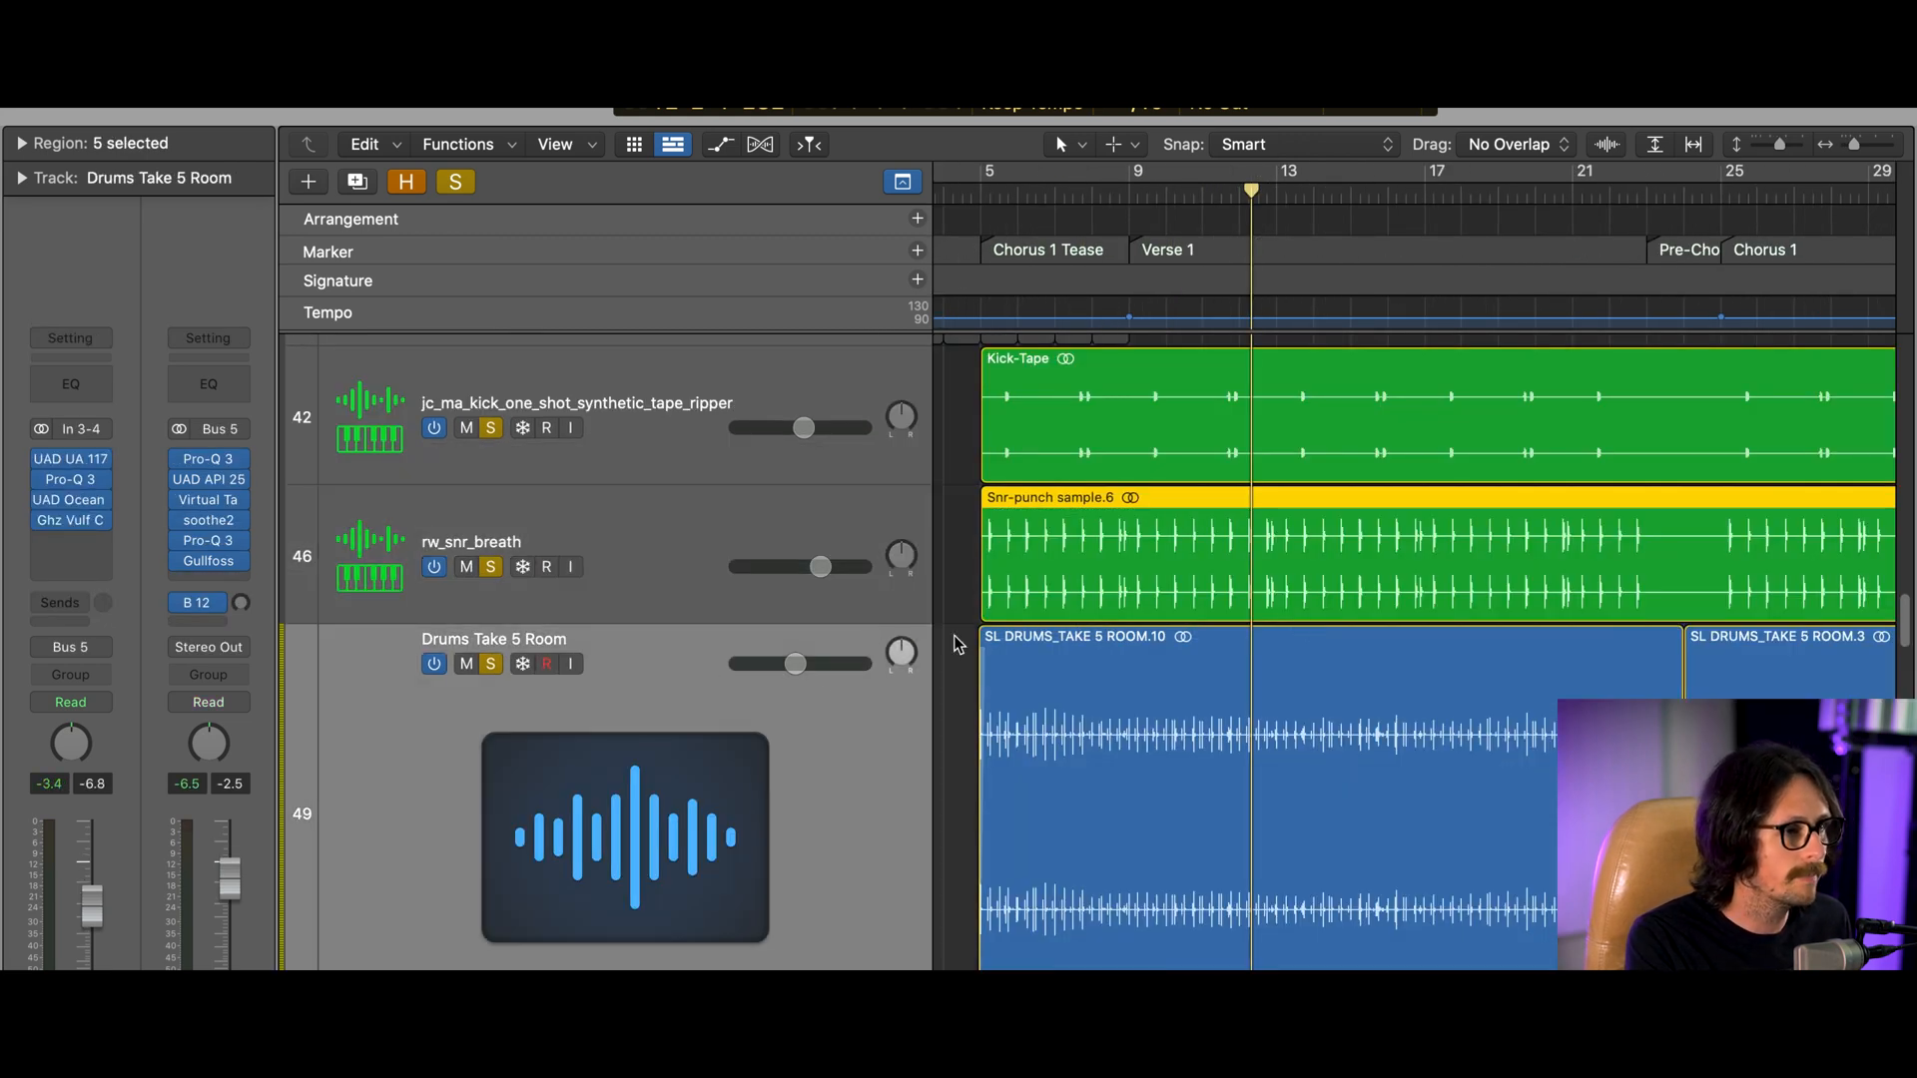
click(1186, 502)
key(shift+space)
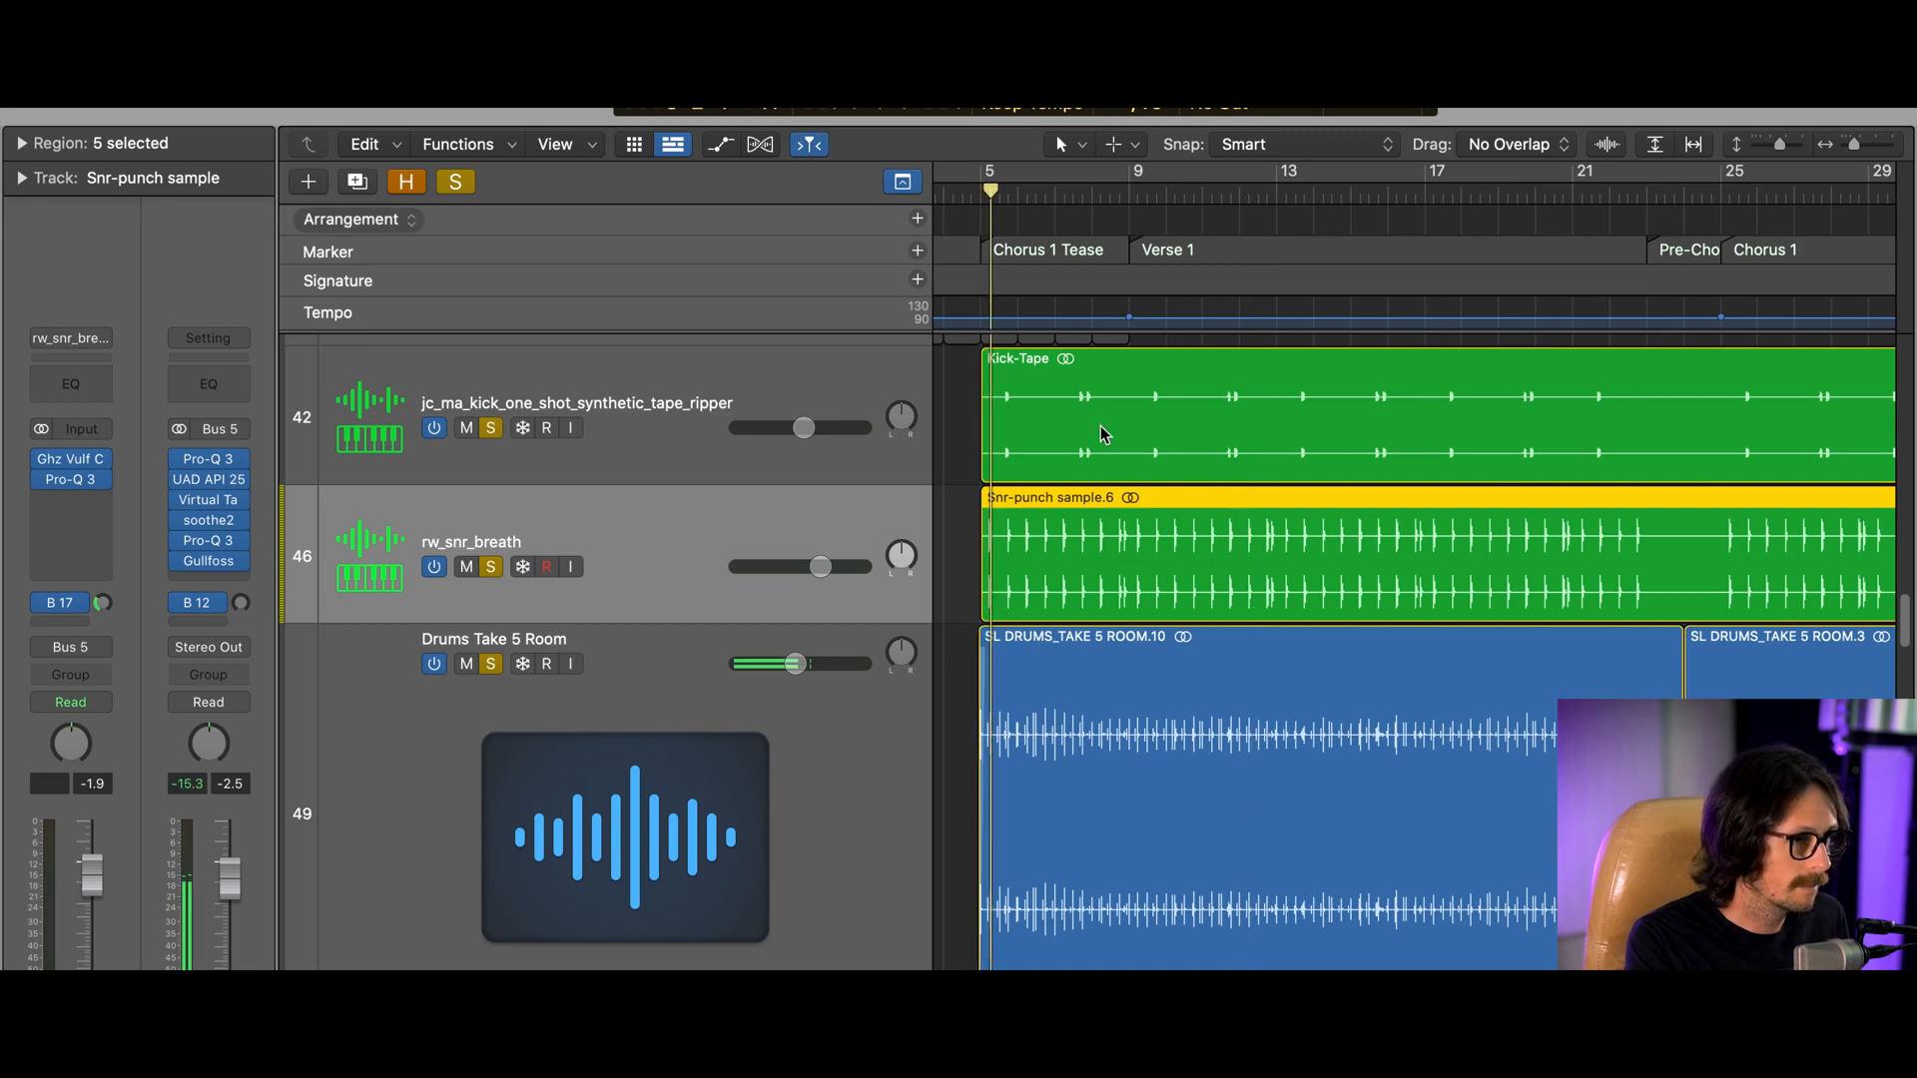
ctrl+alt+click(1218, 779)
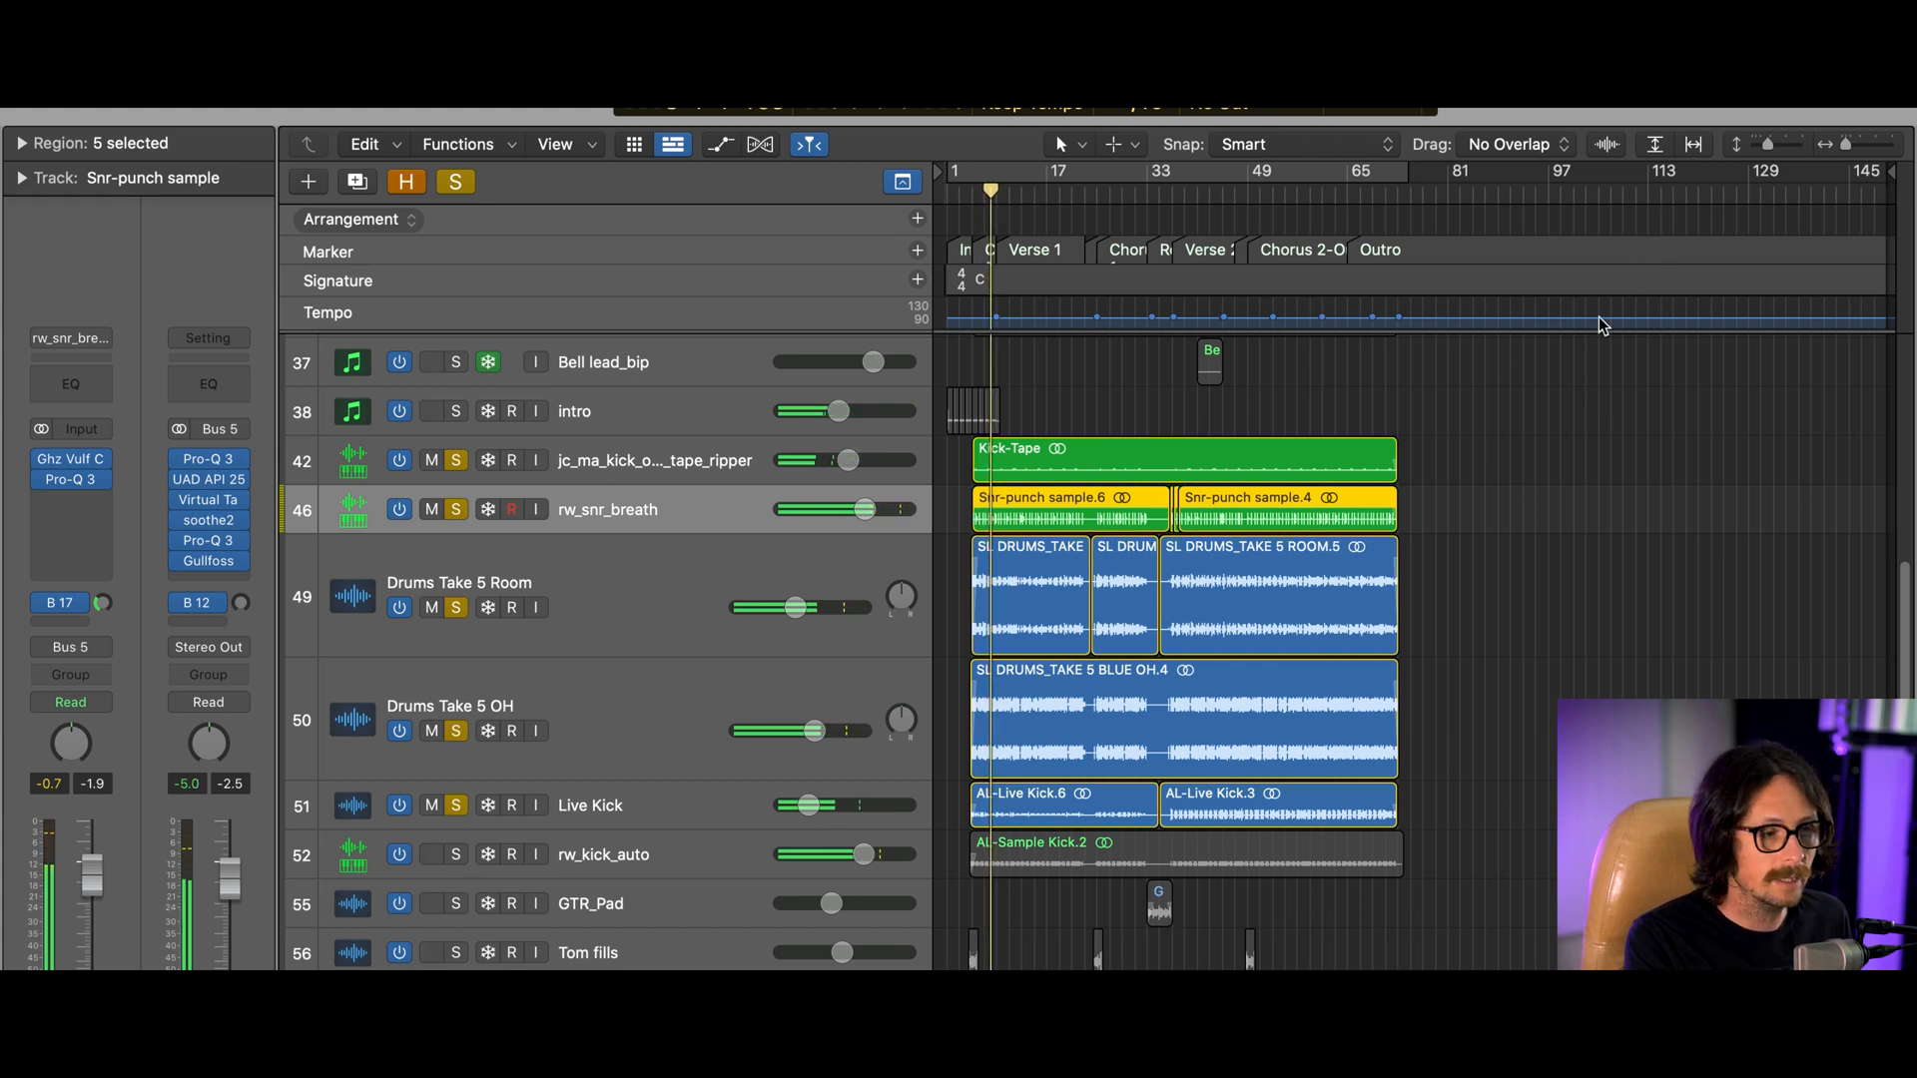
Solo the rw_kick_auto track and play the layered drums from just before the AL-Sample Kick.2 region
click(457, 856)
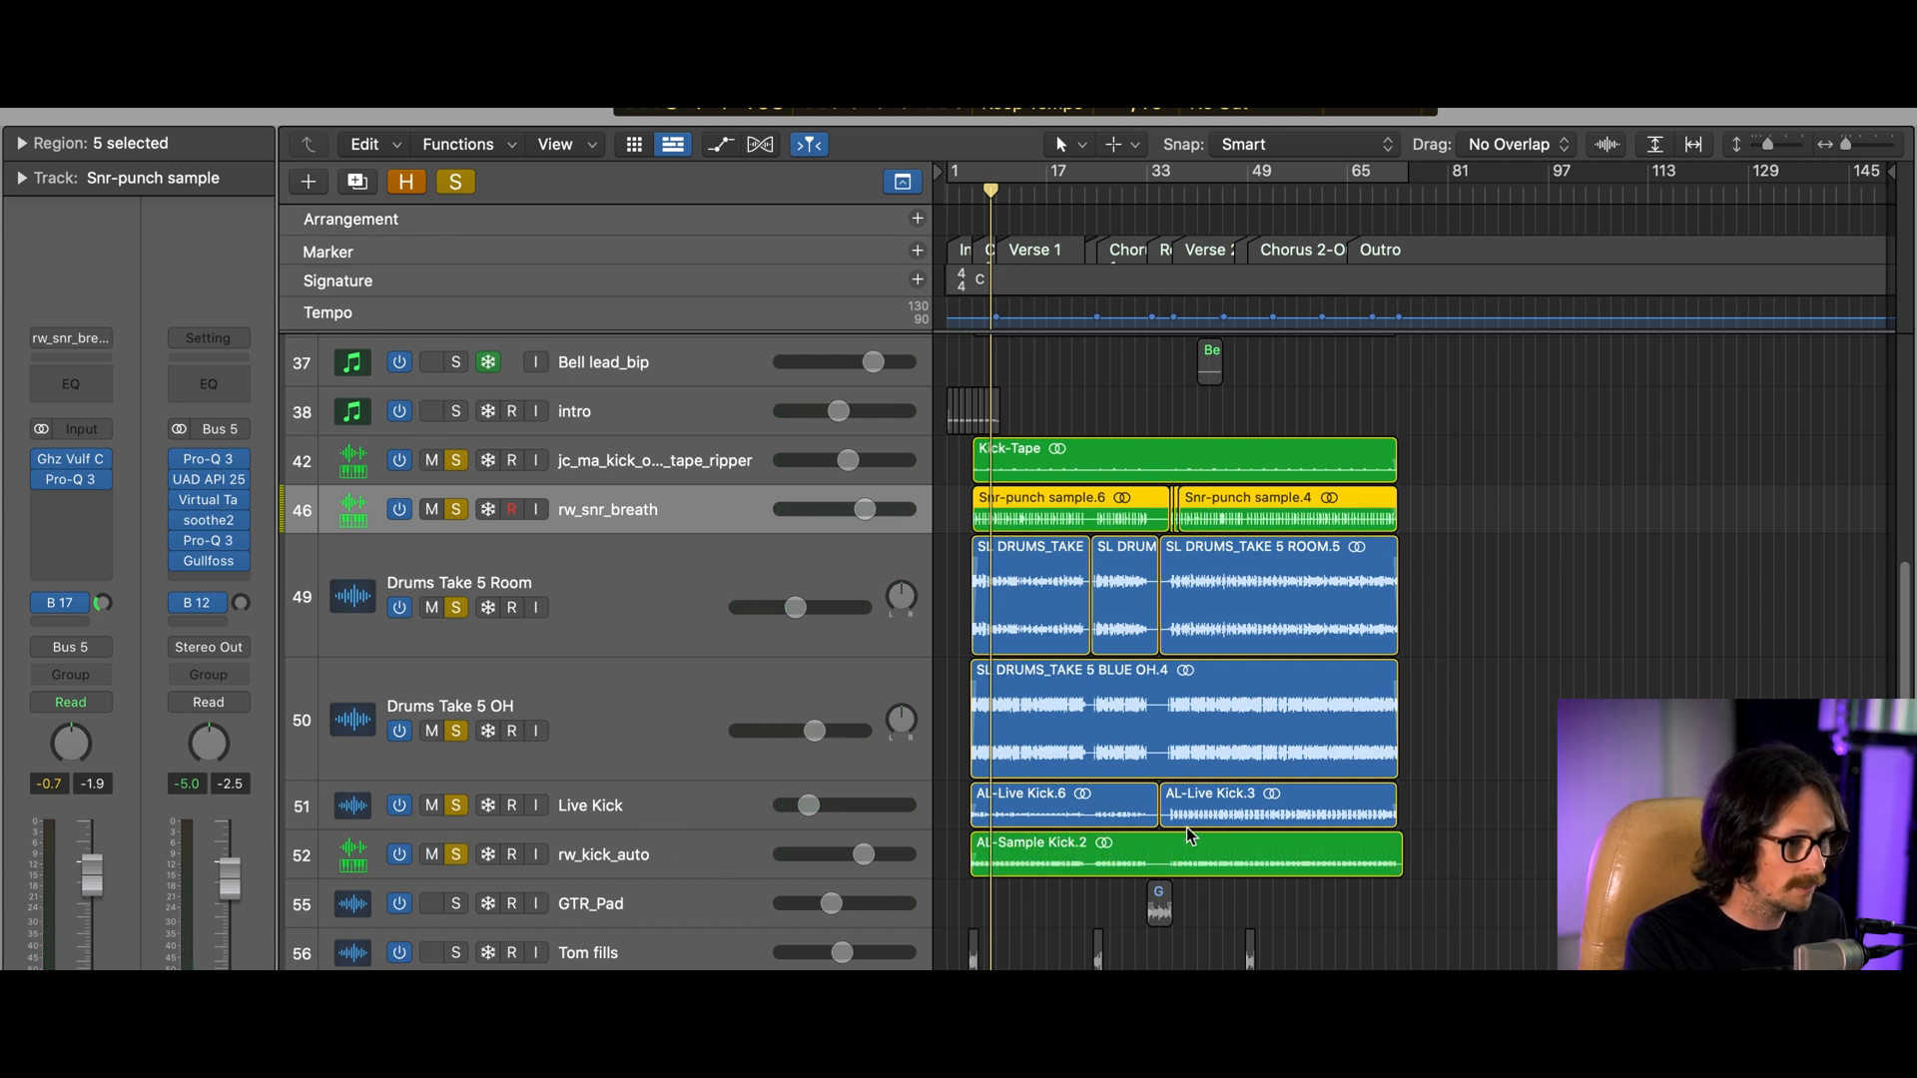
click(999, 851)
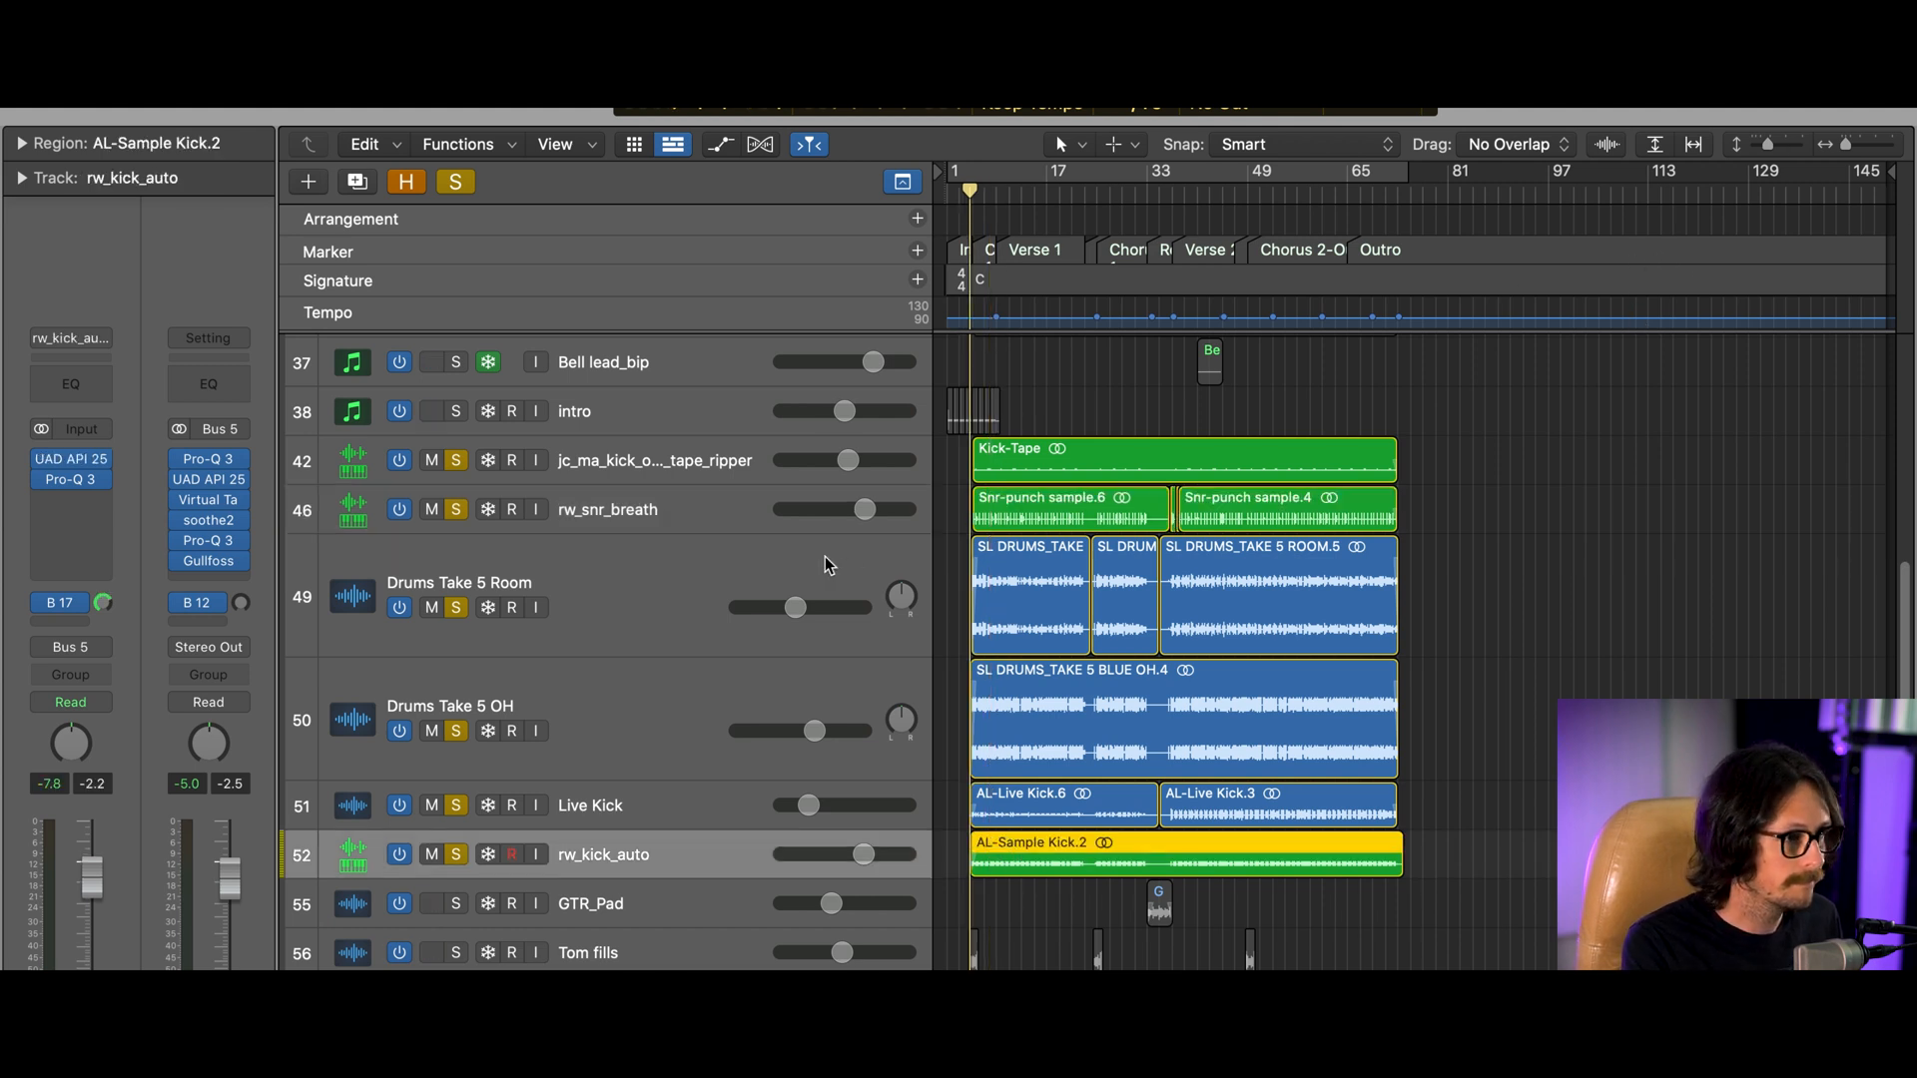
click(654, 588)
key(space)
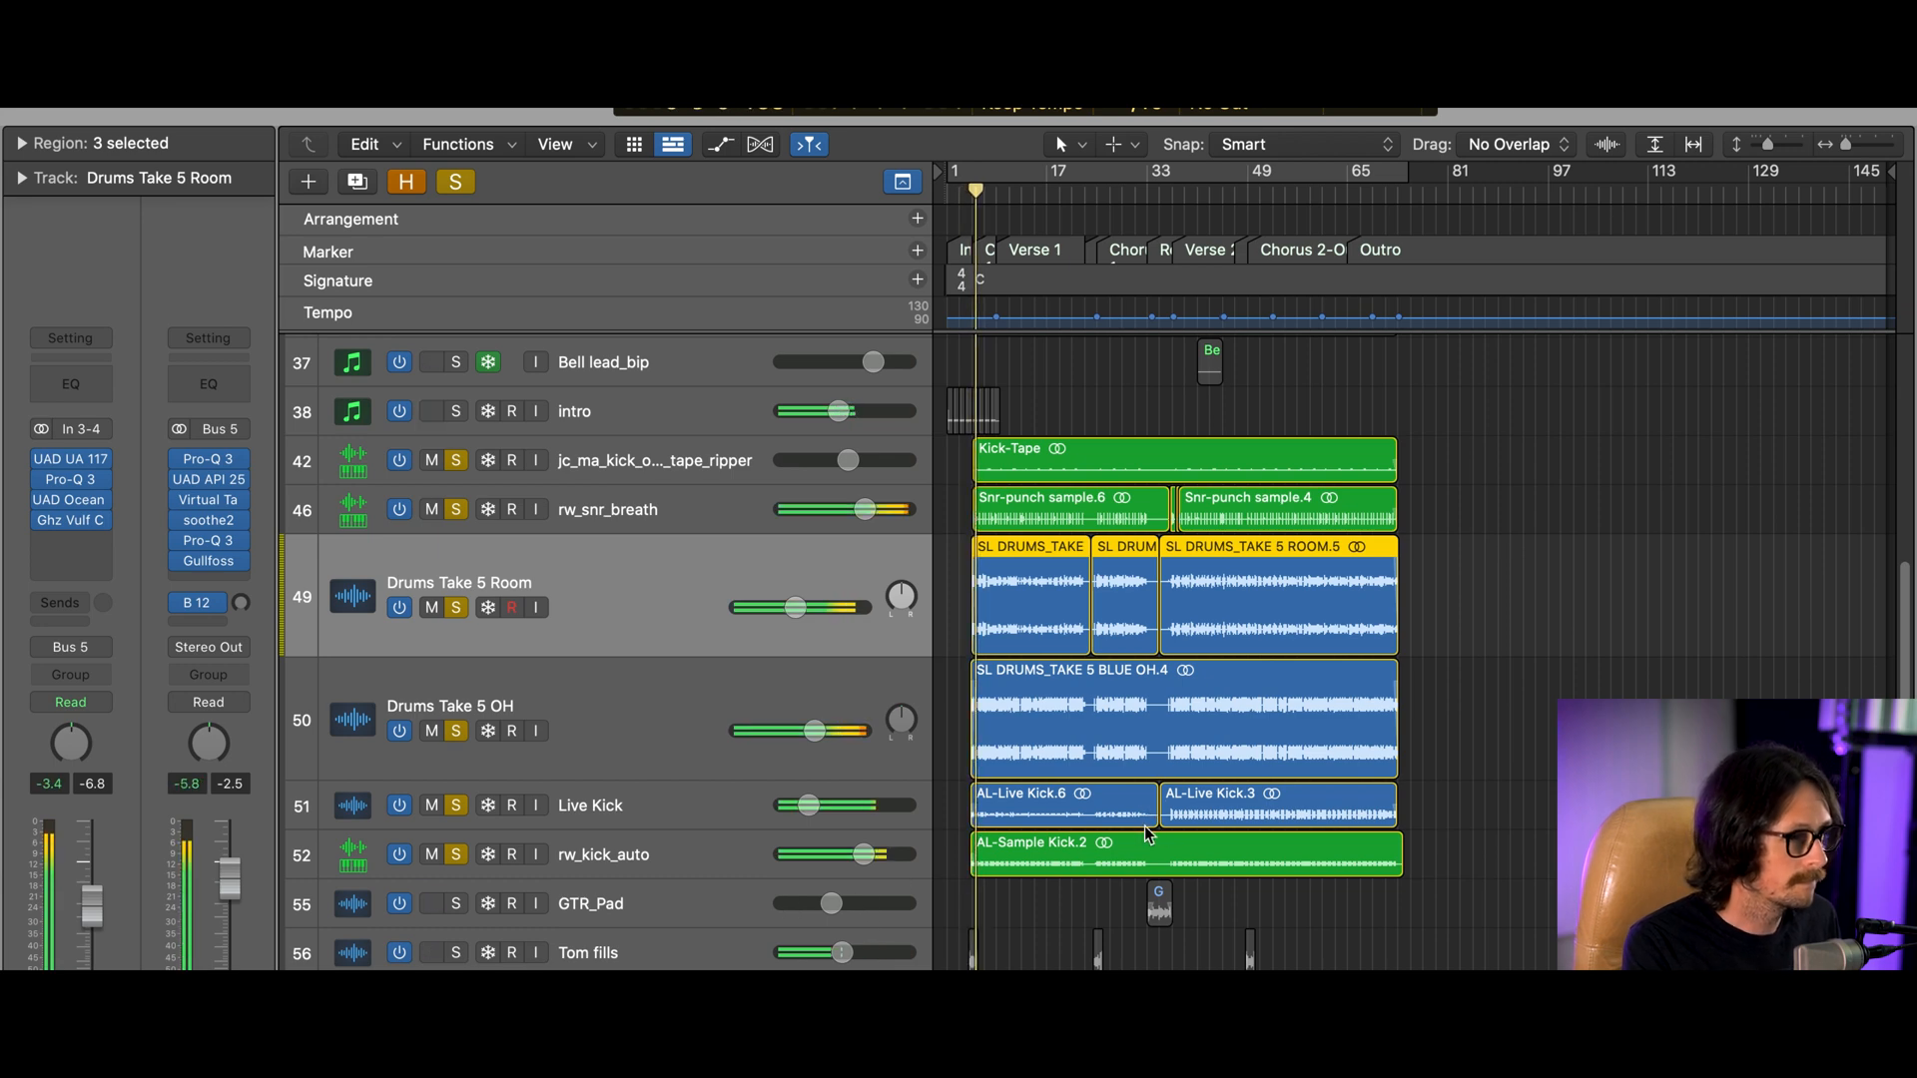
Solo the three tom fill tracks (56, 57, 58) and the two crash tracks, BWB THE WAVE CRASH (7) and OS_RNB_Top_9
scroll(999, 848, down, 4)
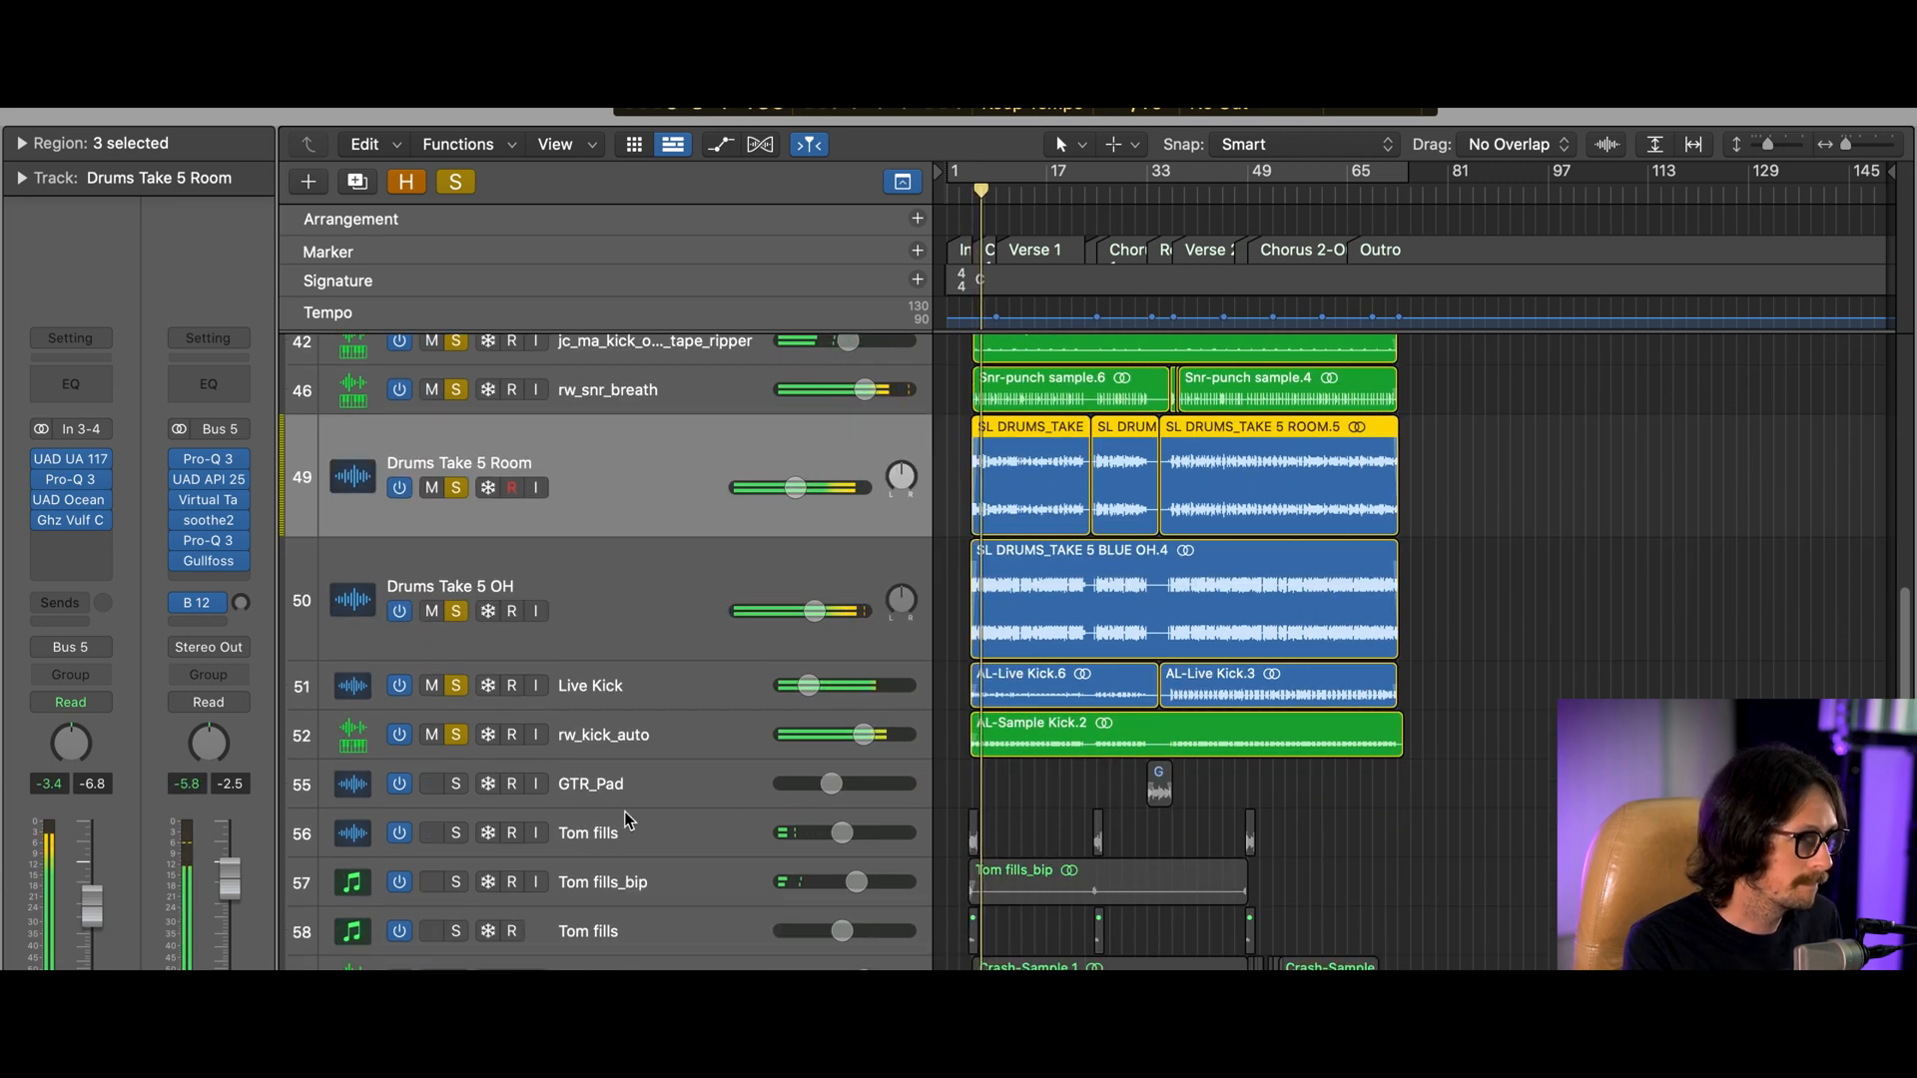
click(456, 832)
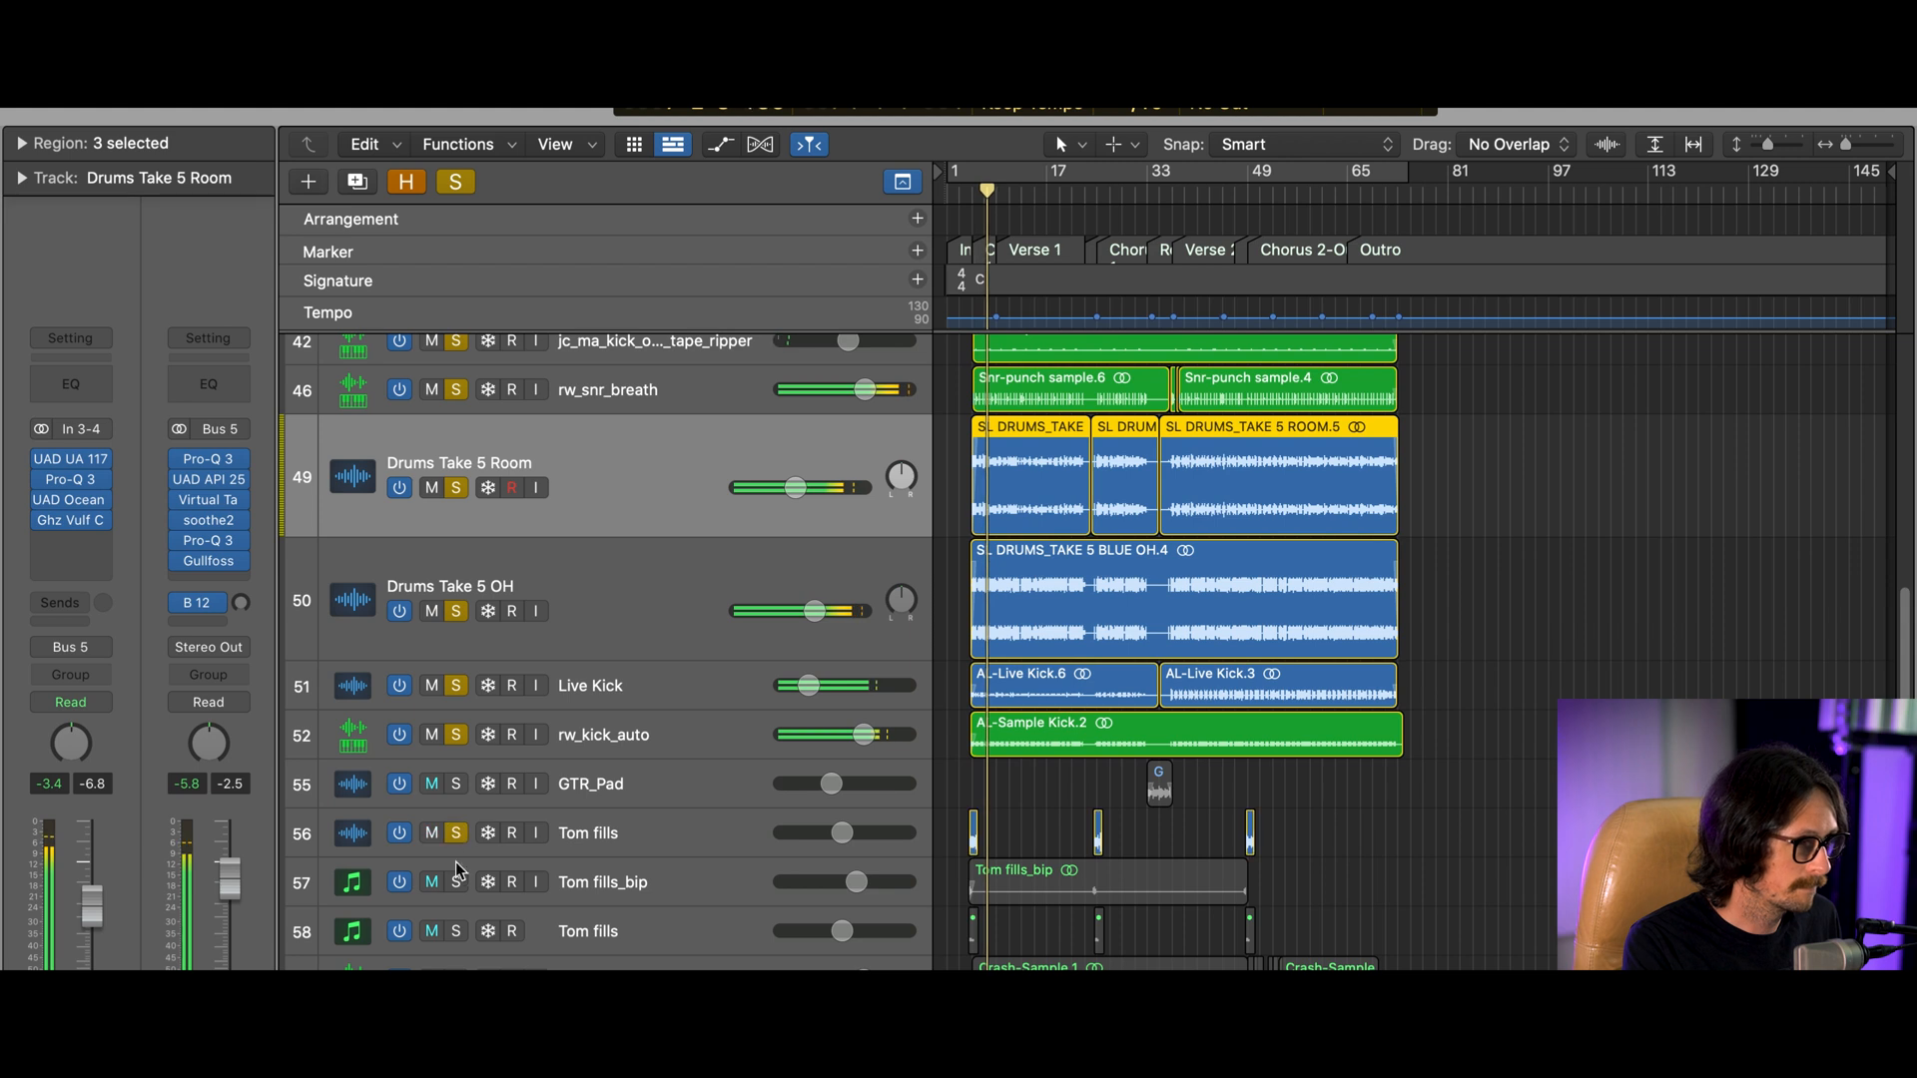
click(456, 882)
click(456, 930)
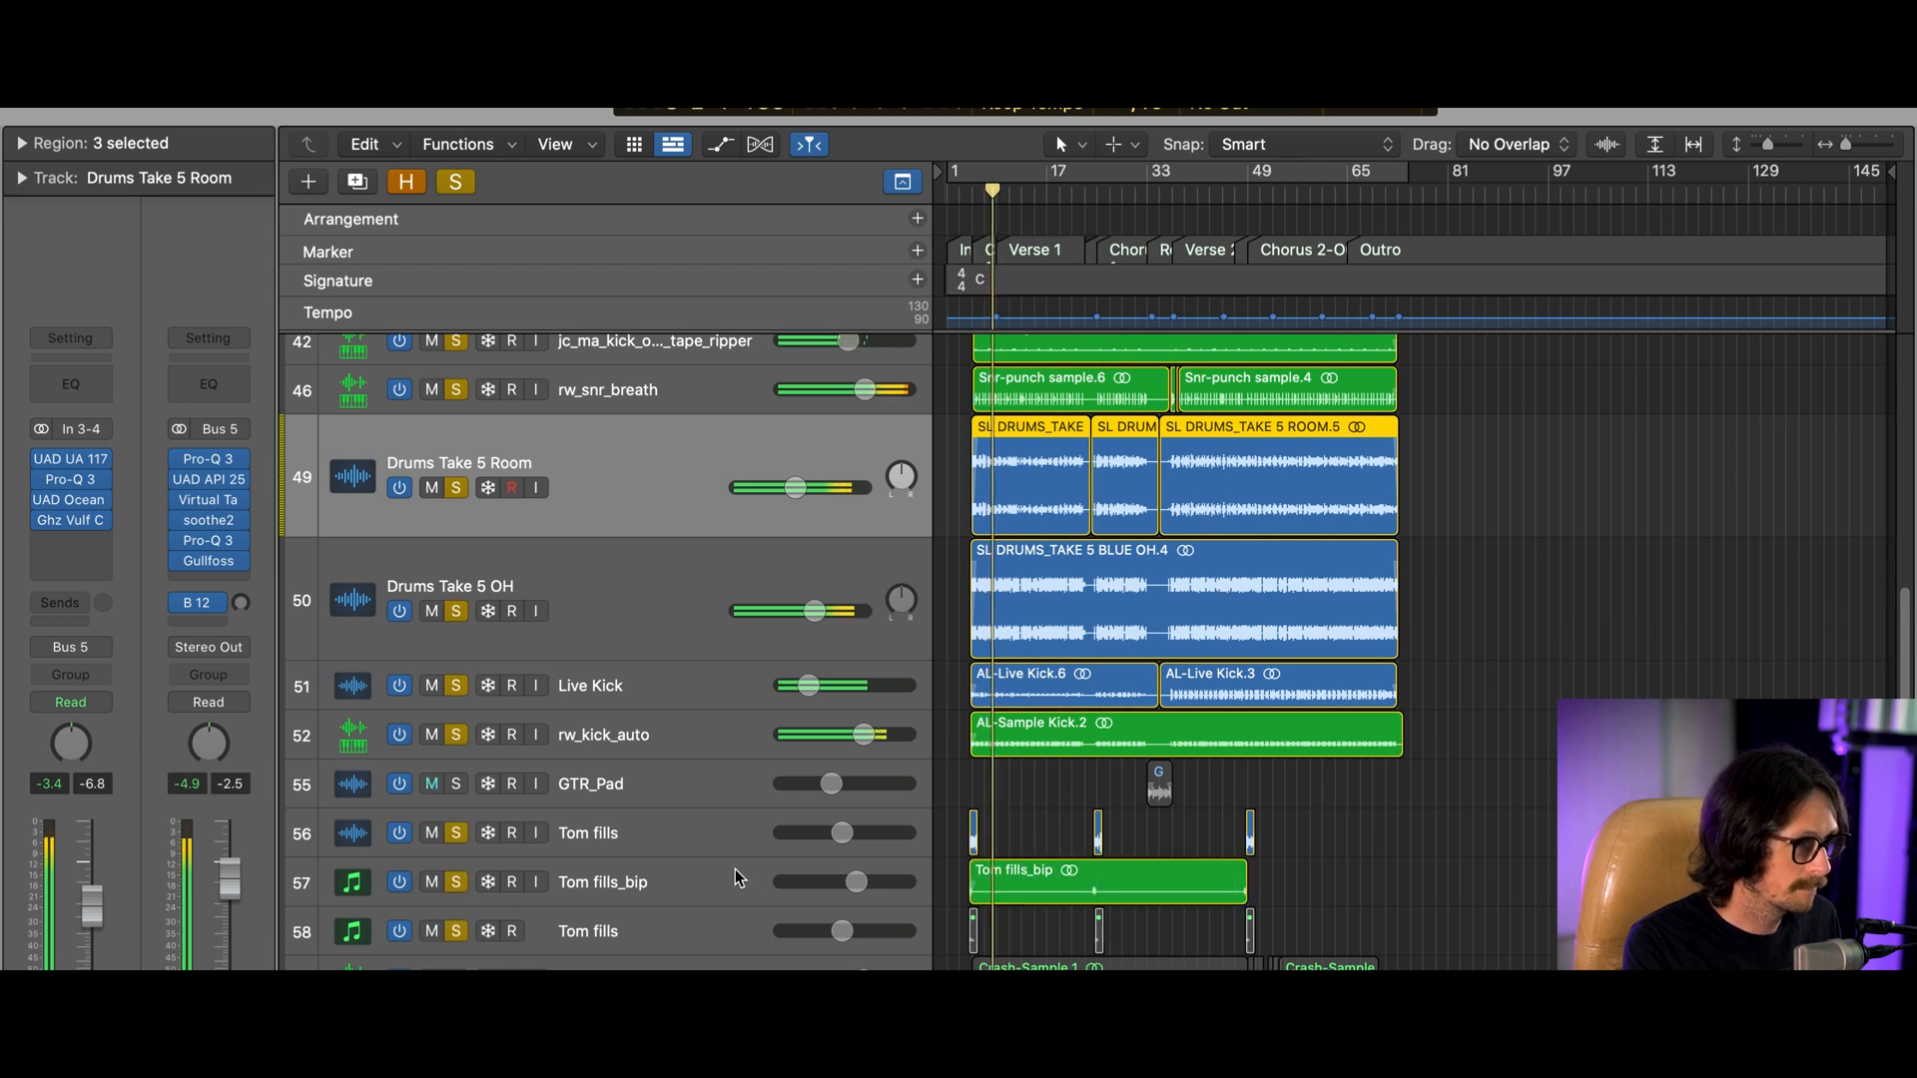
scroll(735, 869, down, 3)
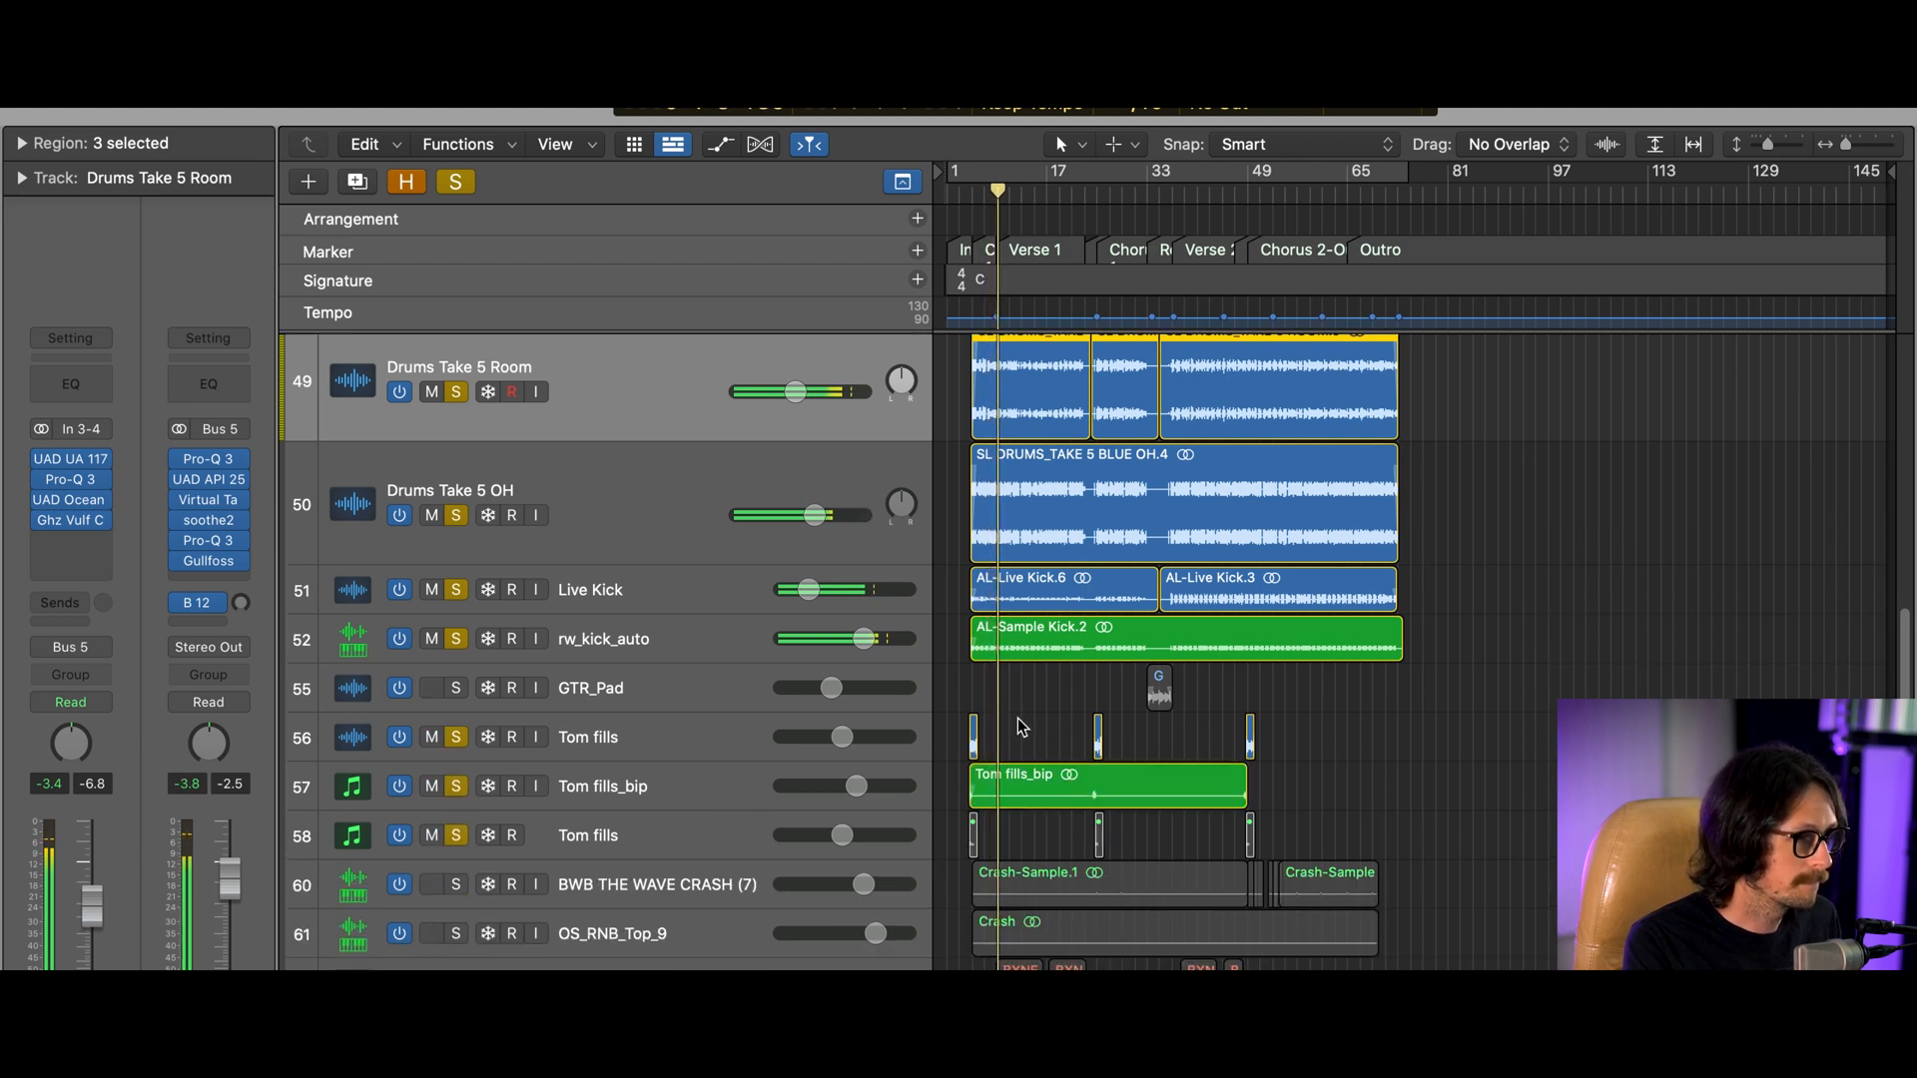
click(459, 885)
click(456, 932)
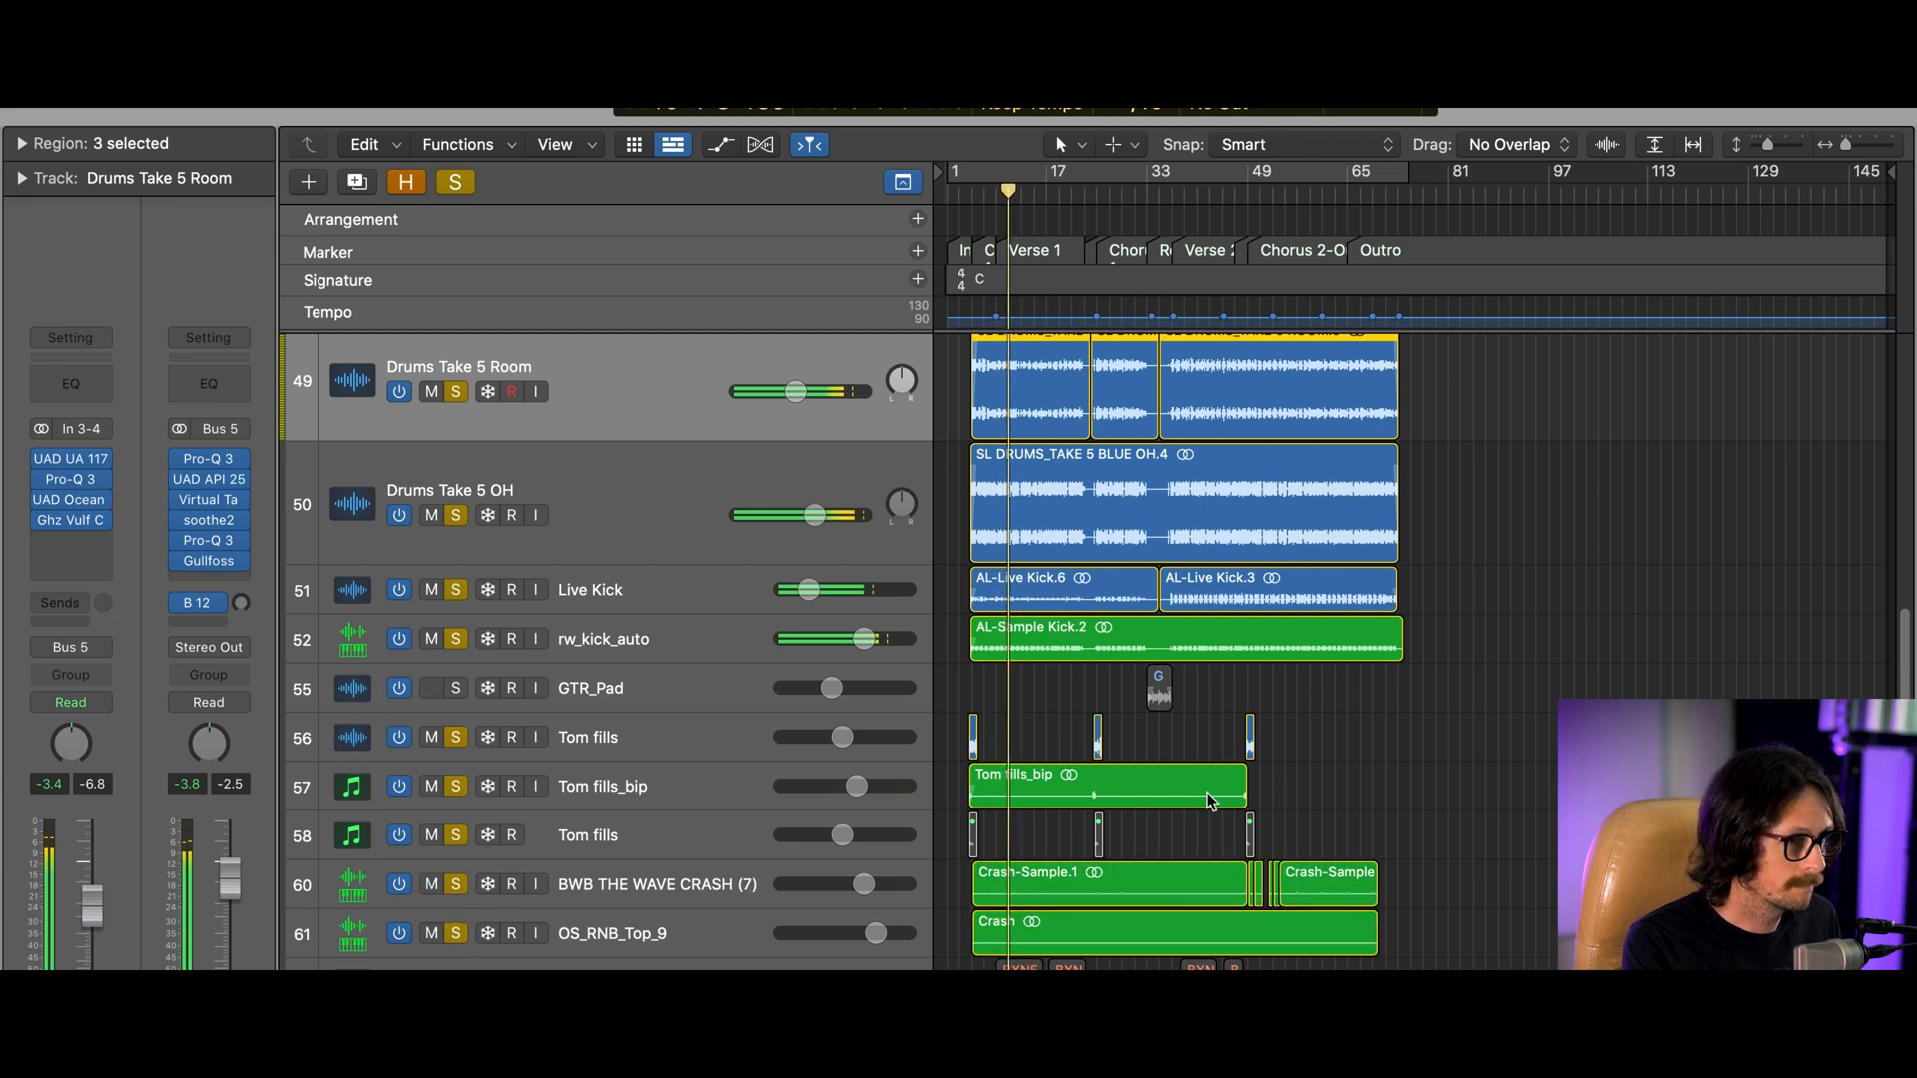
Play the soloed drum layers again from the start of Chorus 1 Tease and review their tracks
scroll(942, 889, up, 10)
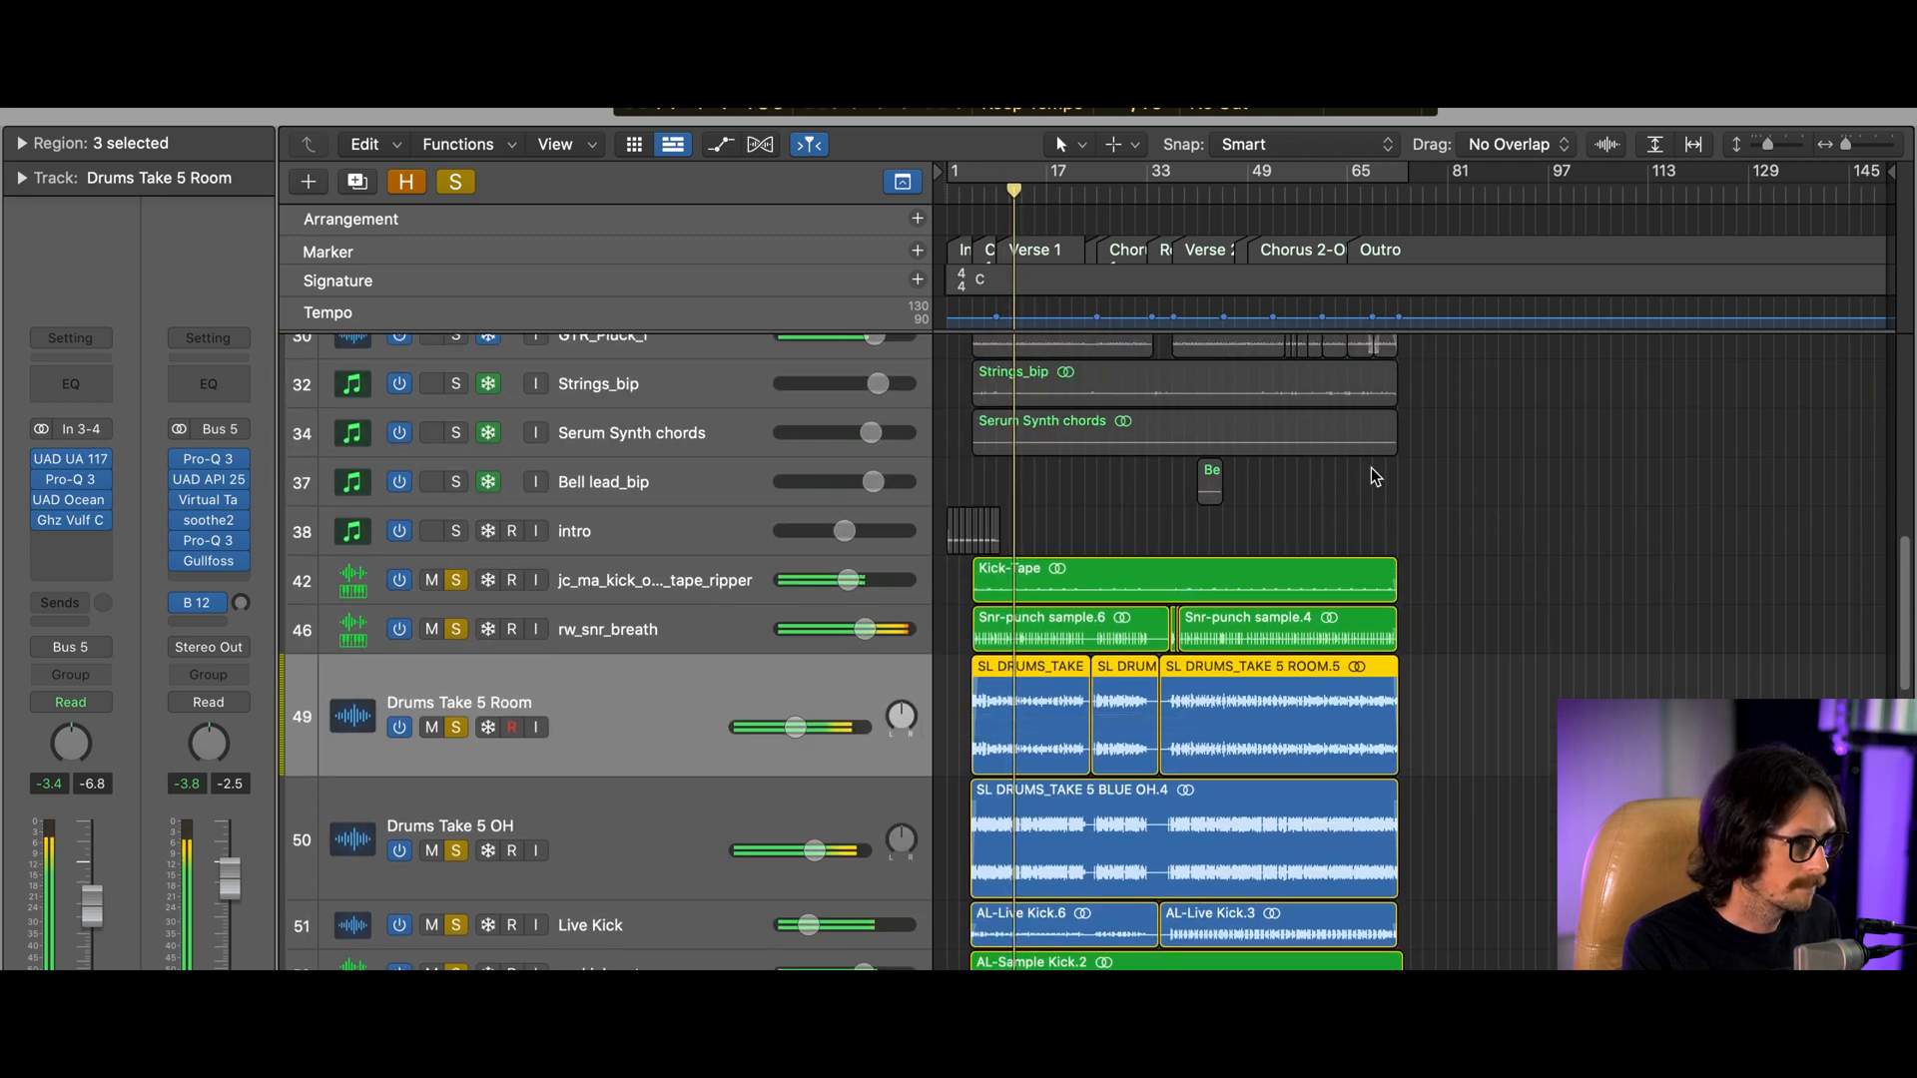
click(973, 196)
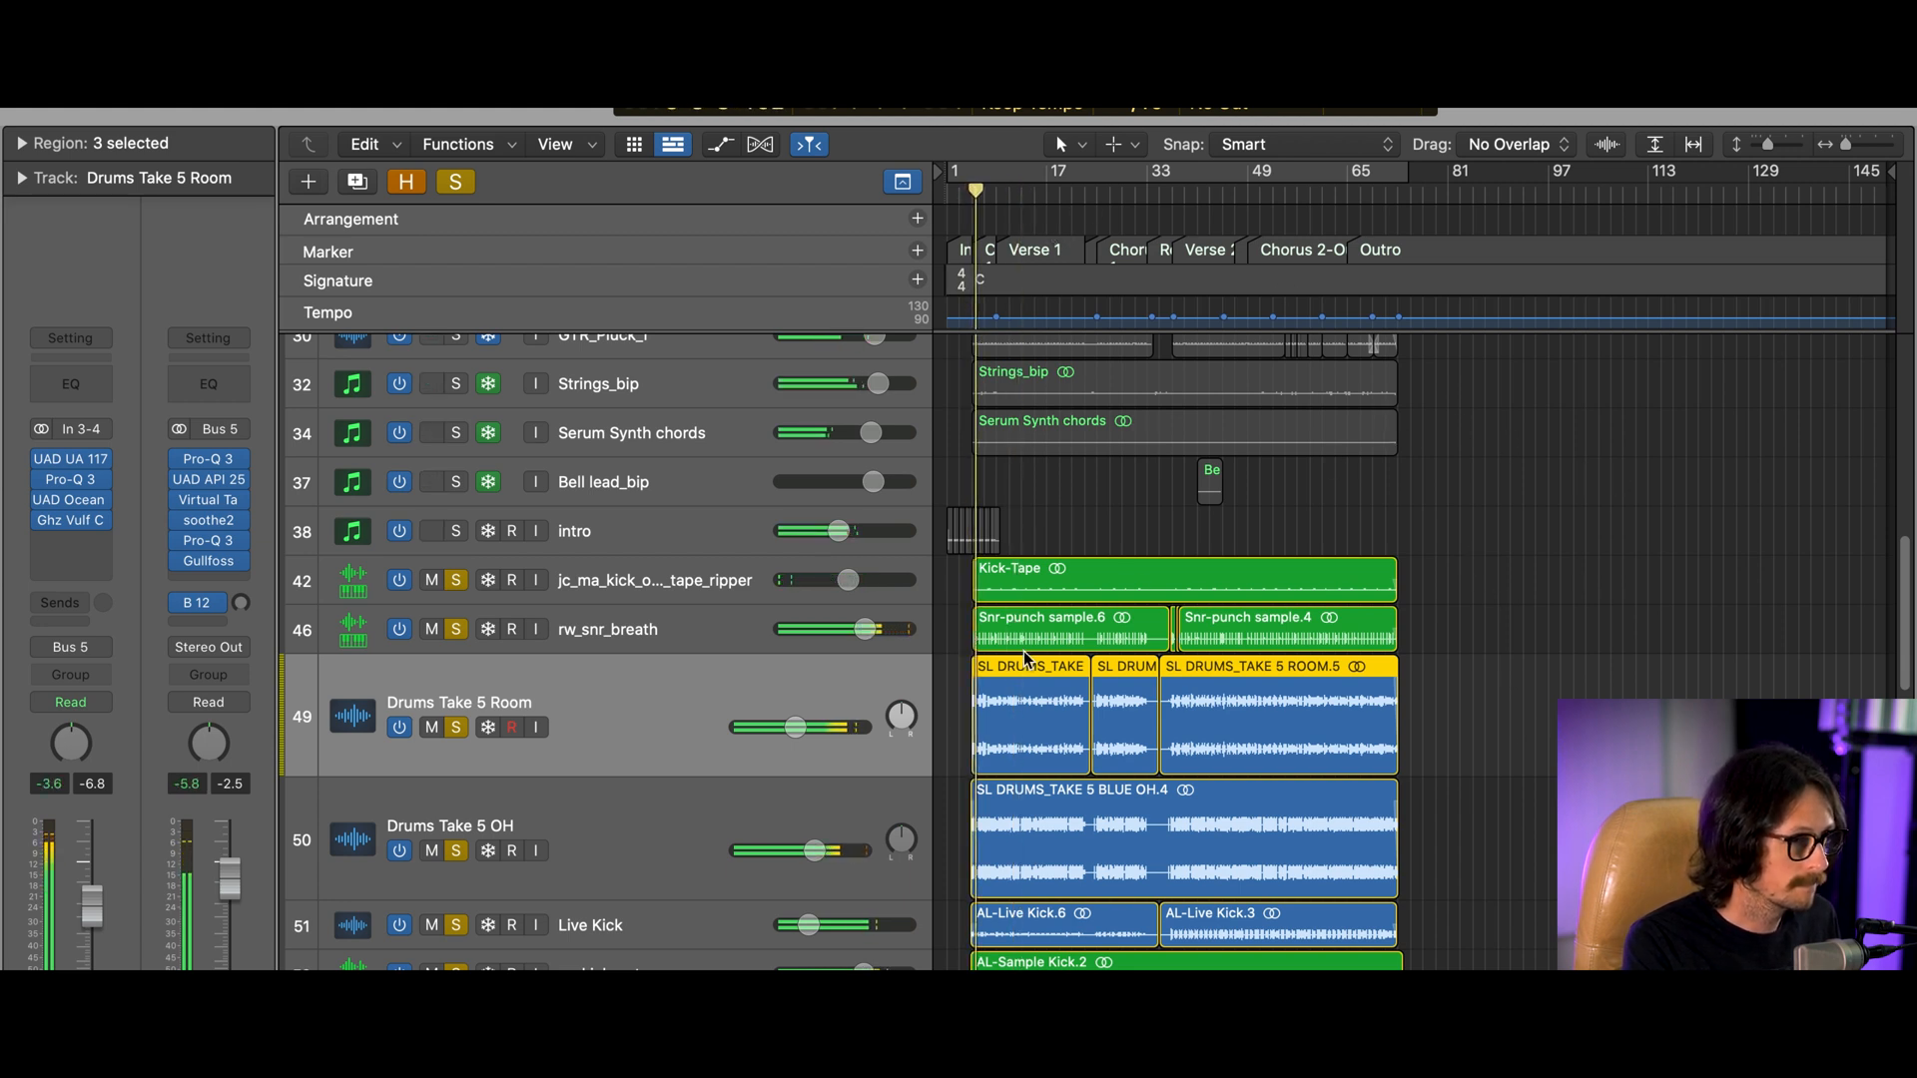
scroll(1201, 685, down, 2)
scroll(1201, 685, down, 4)
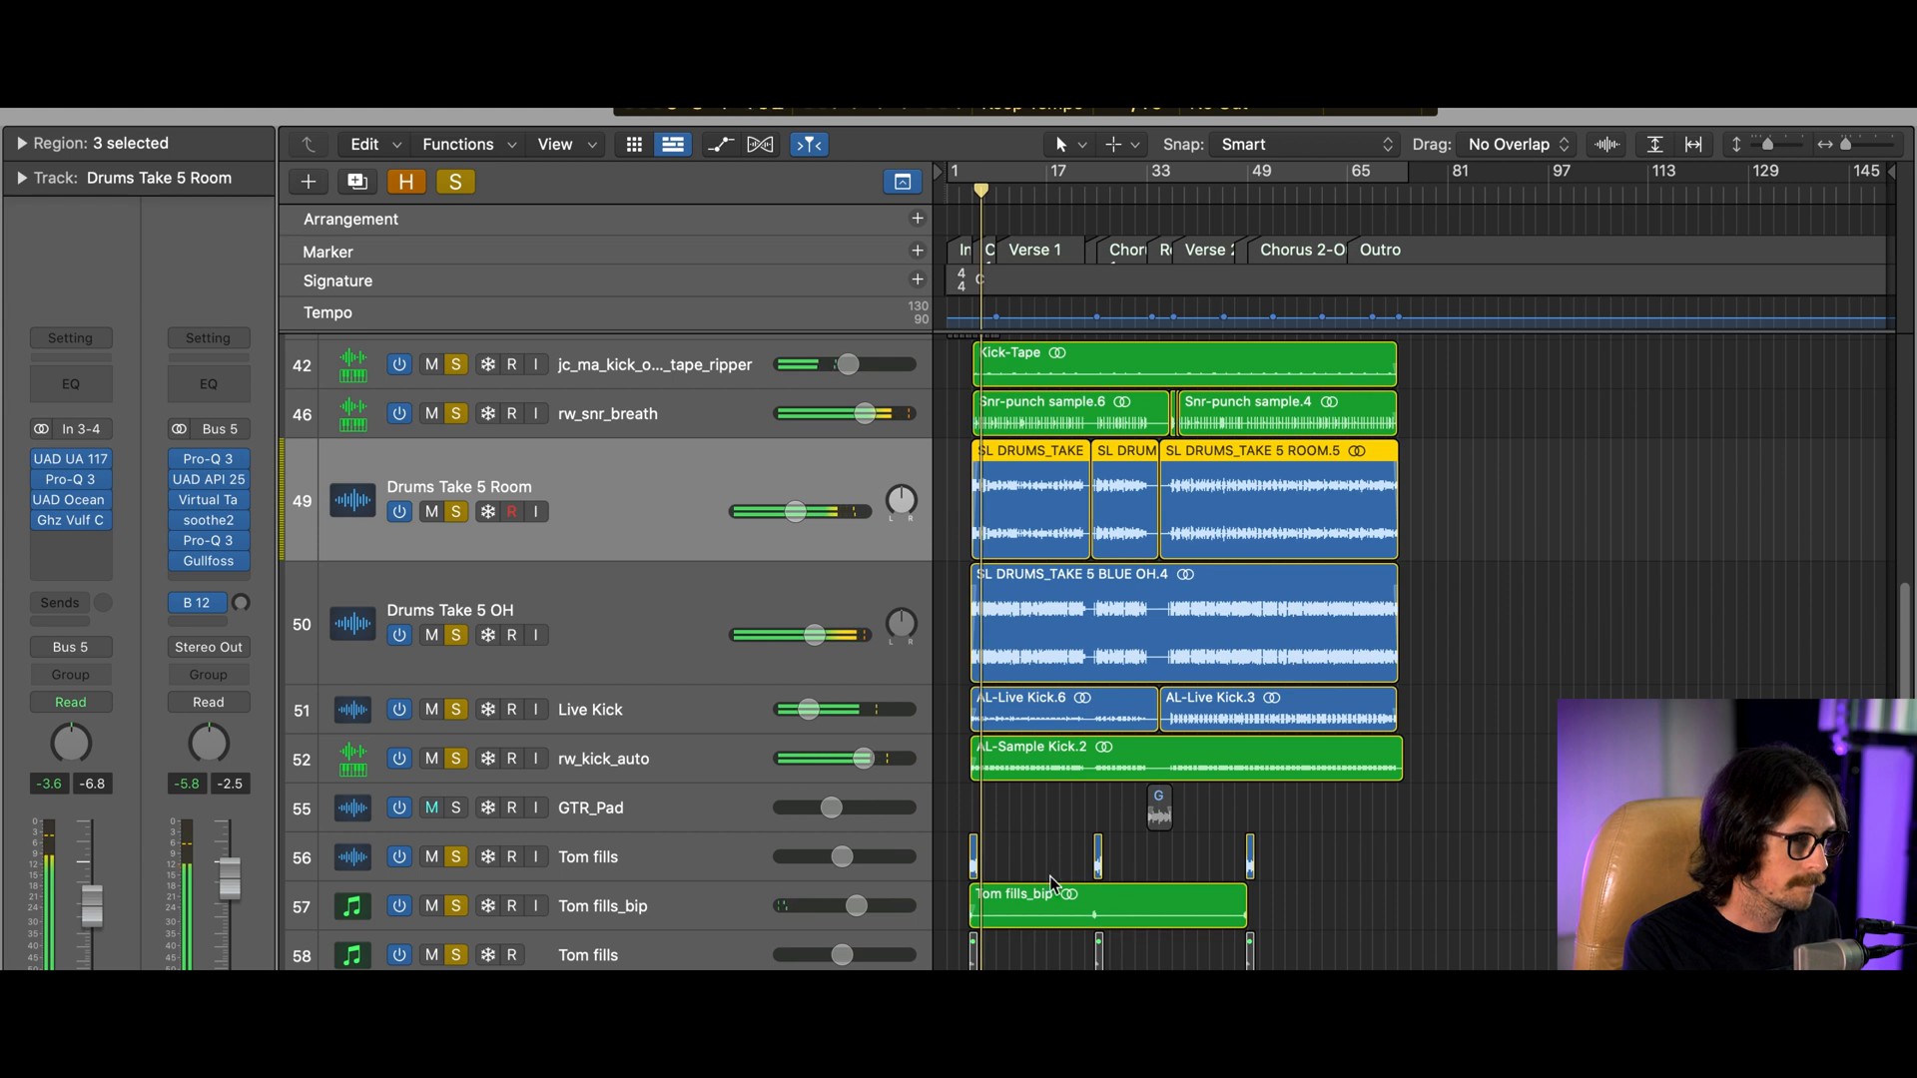
Place the playhead at bar 4 and compare the live and programmed tom fill waveforms leading into Chorus 1 Tease
drag(1033, 833, 938, 930)
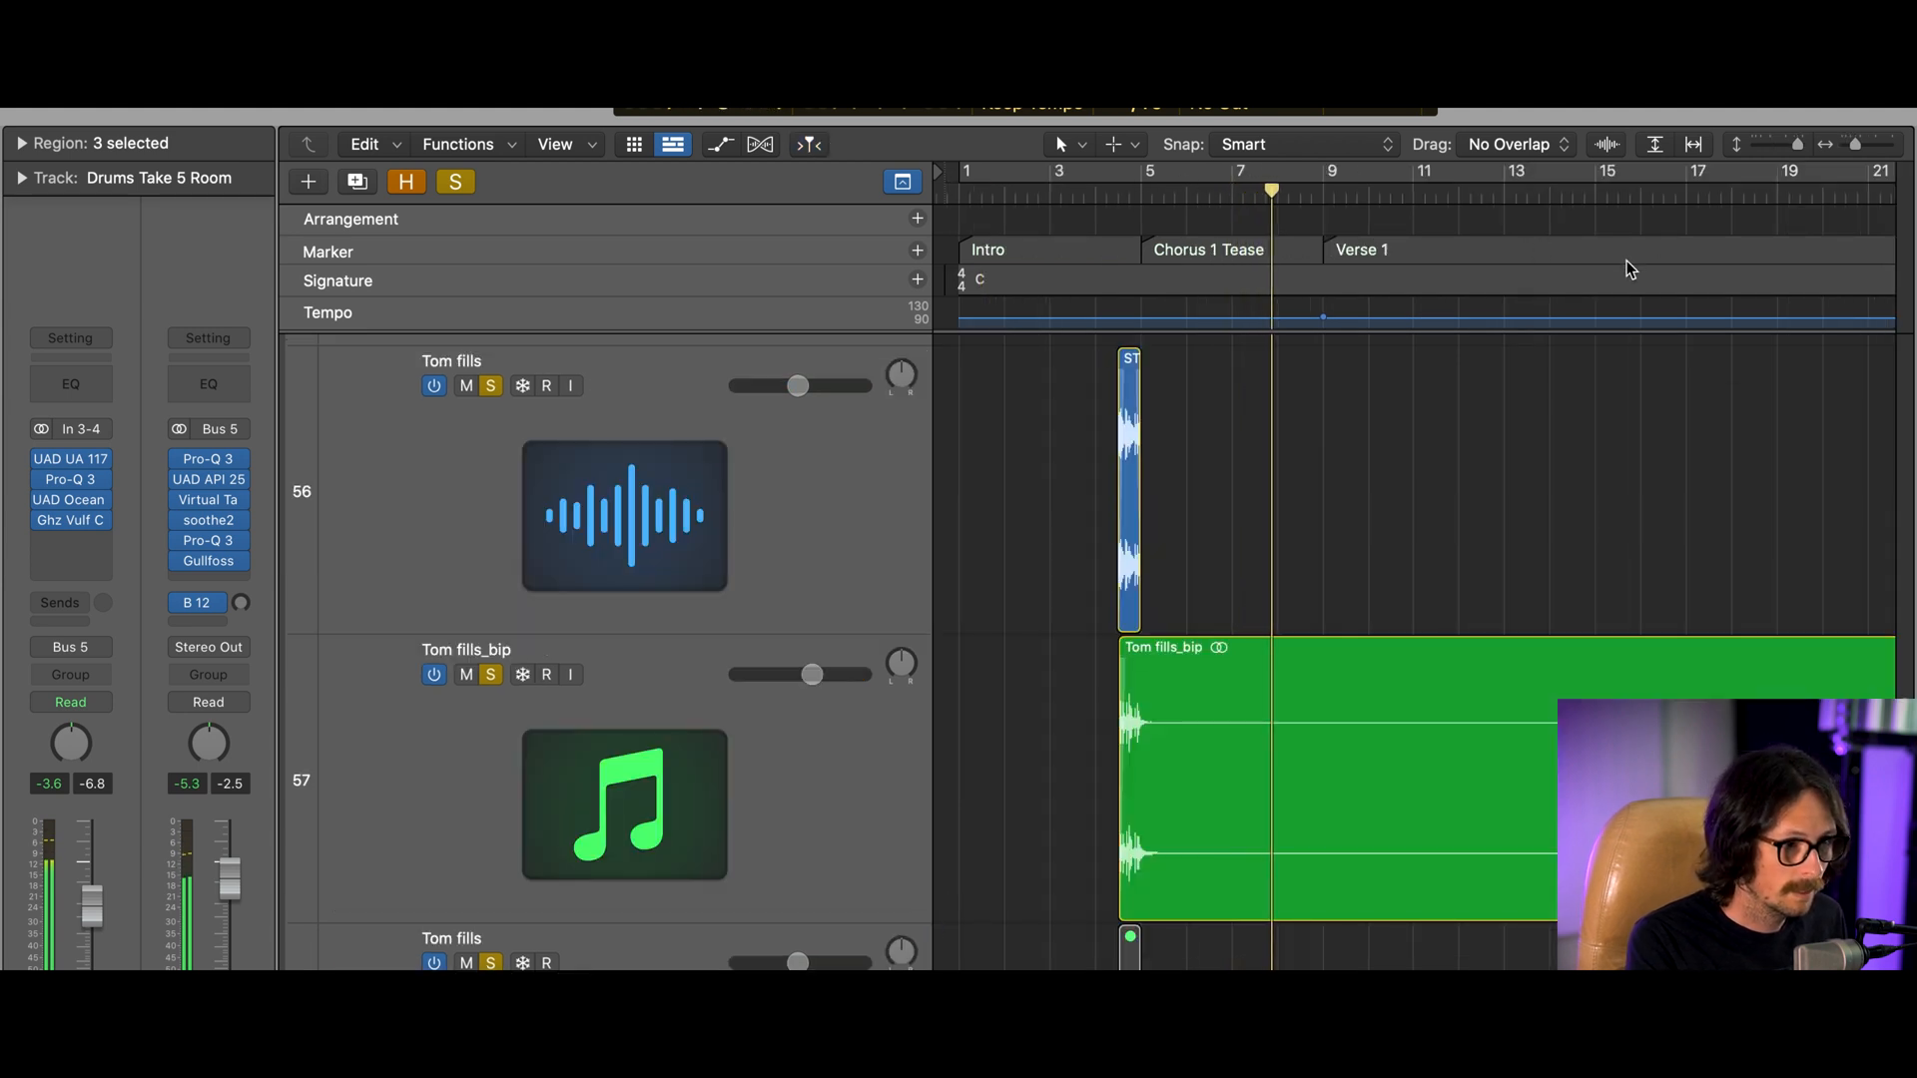
click(1098, 200)
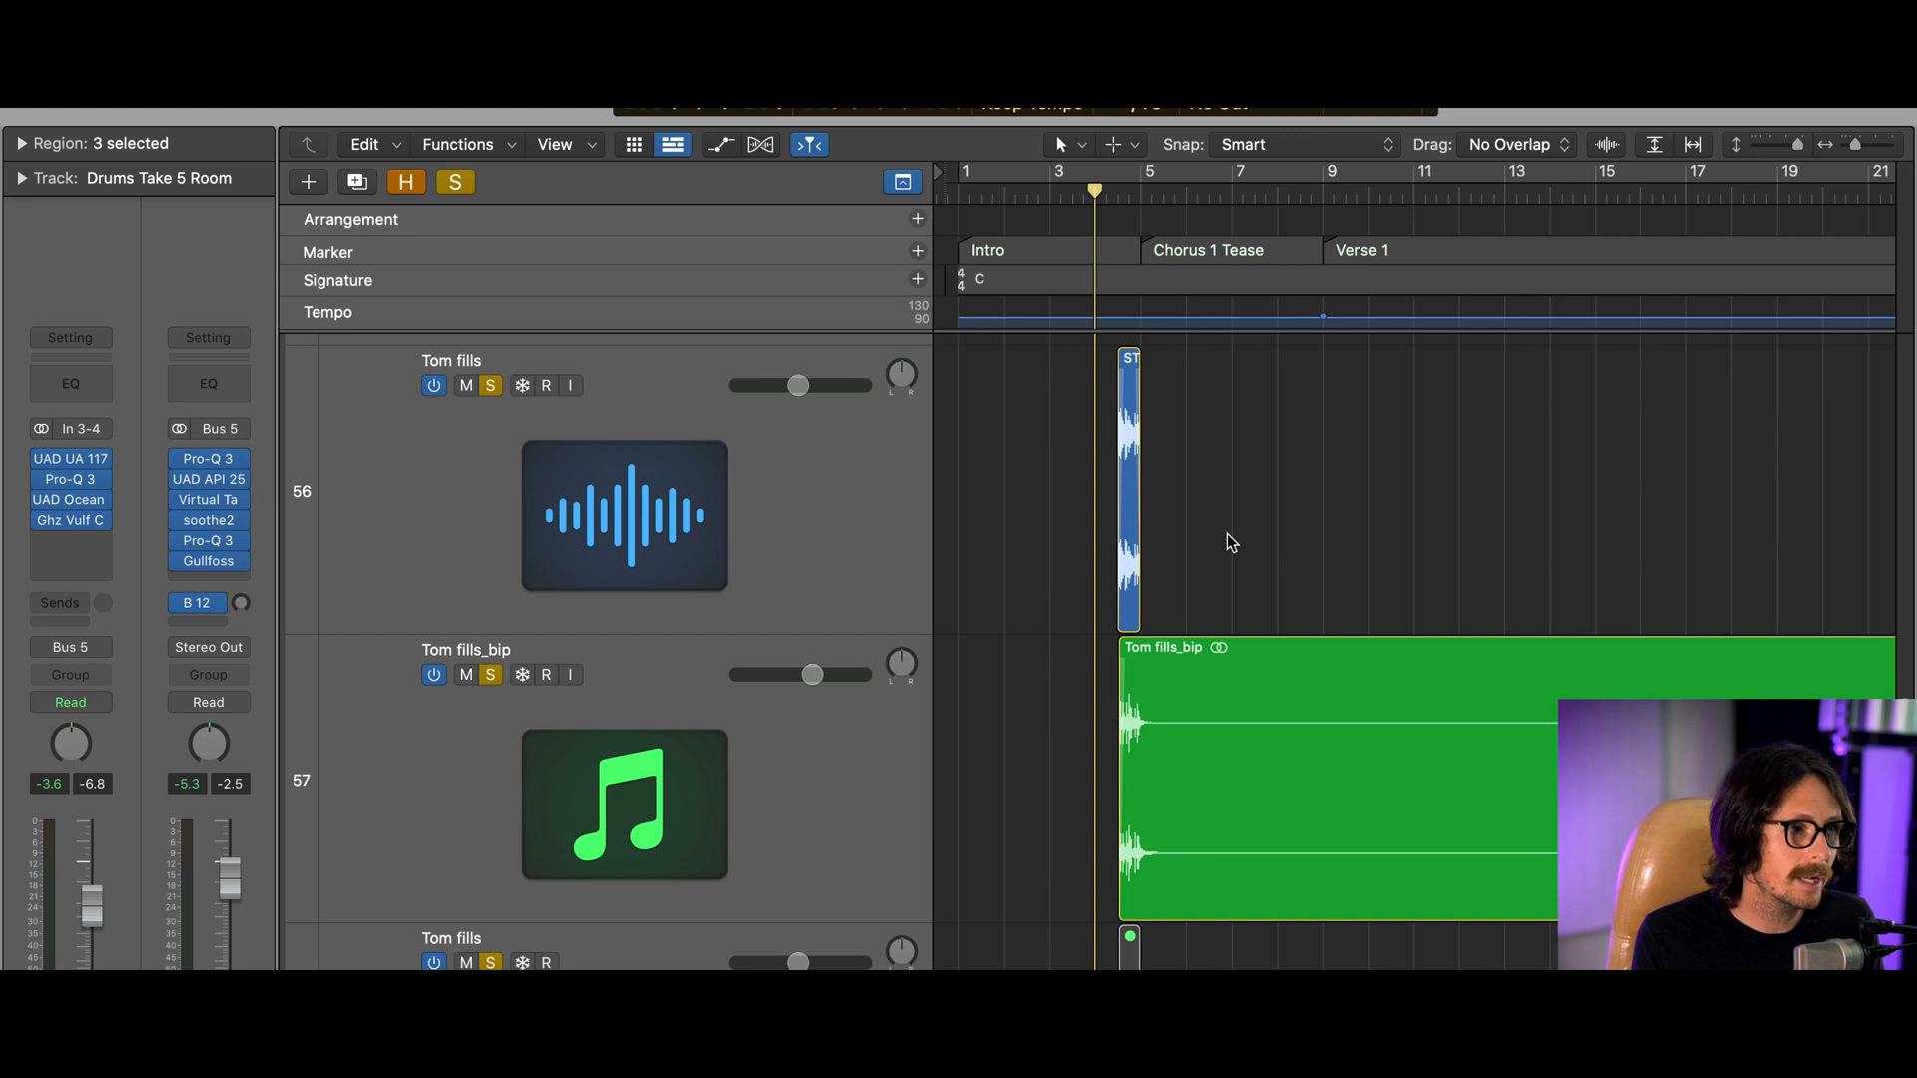
drag(1090, 400, 1501, 910)
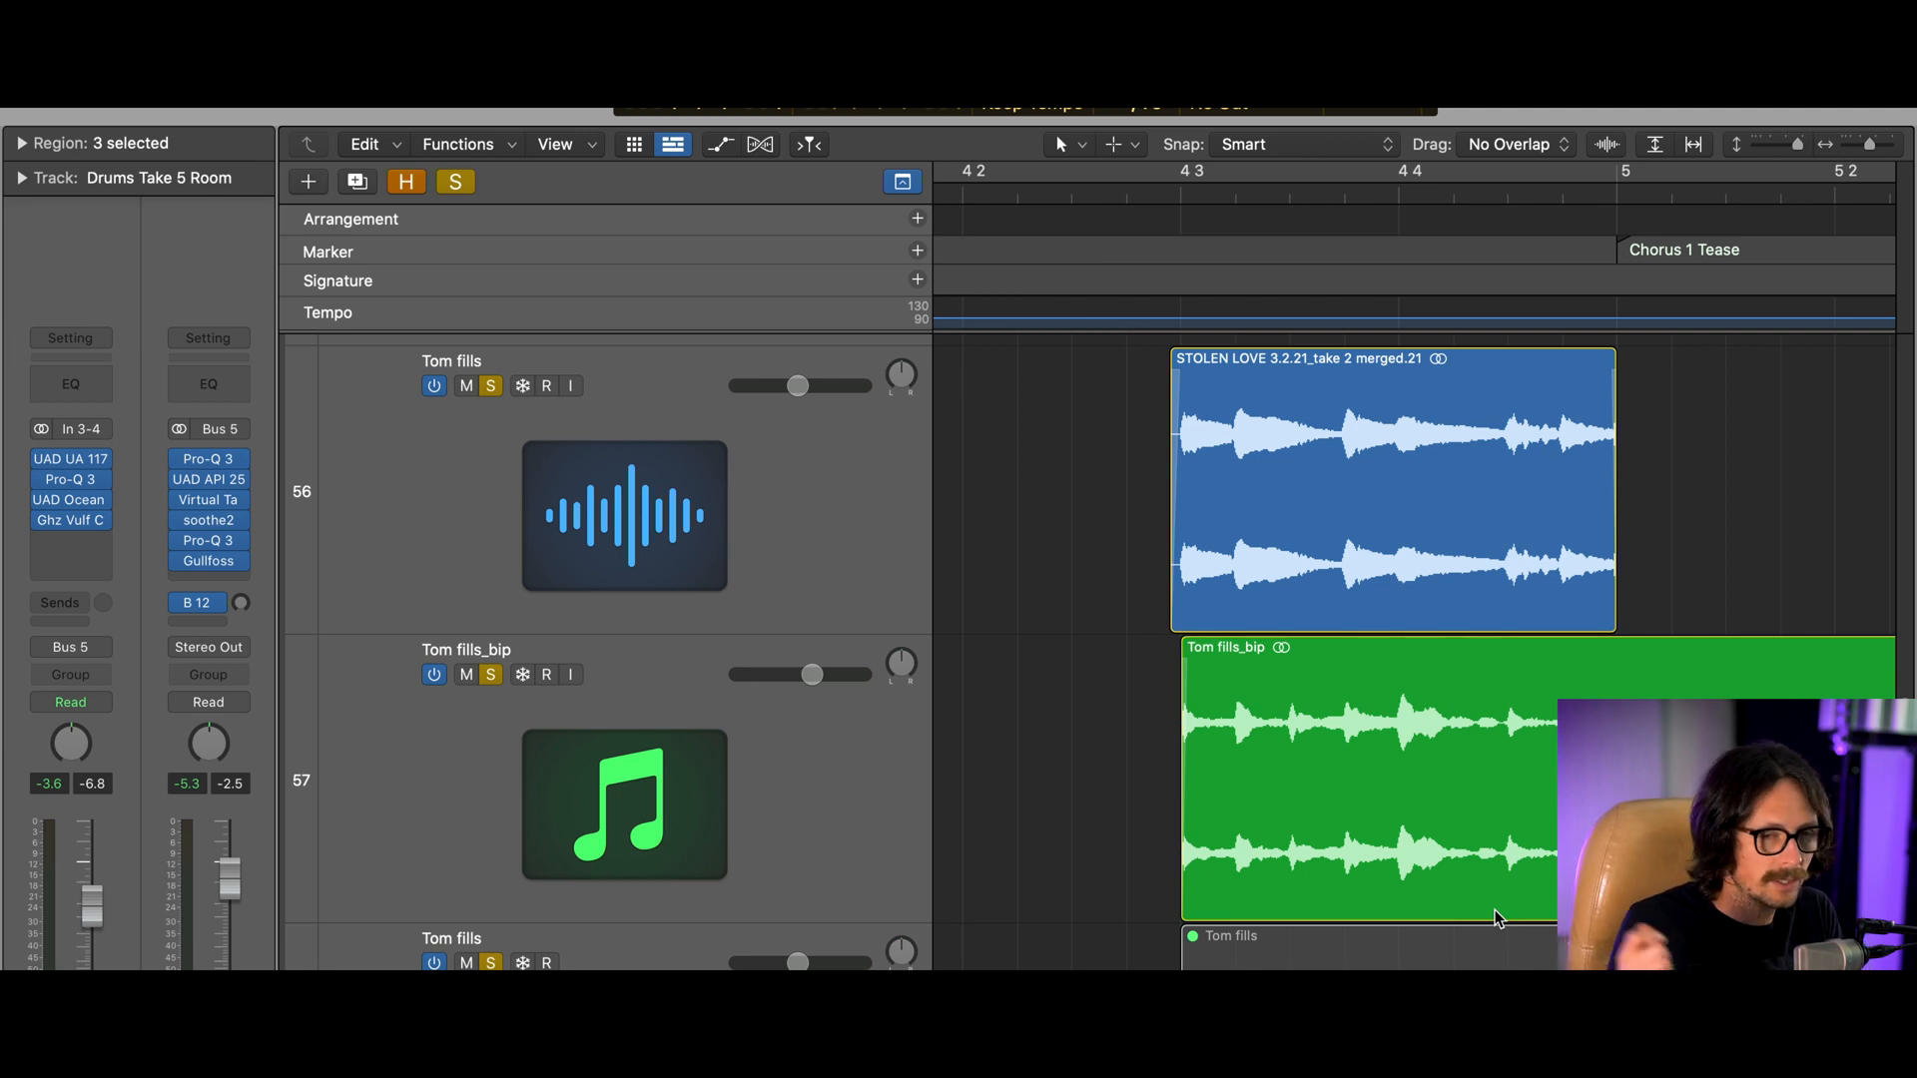
ctrl+alt+click(1327, 787)
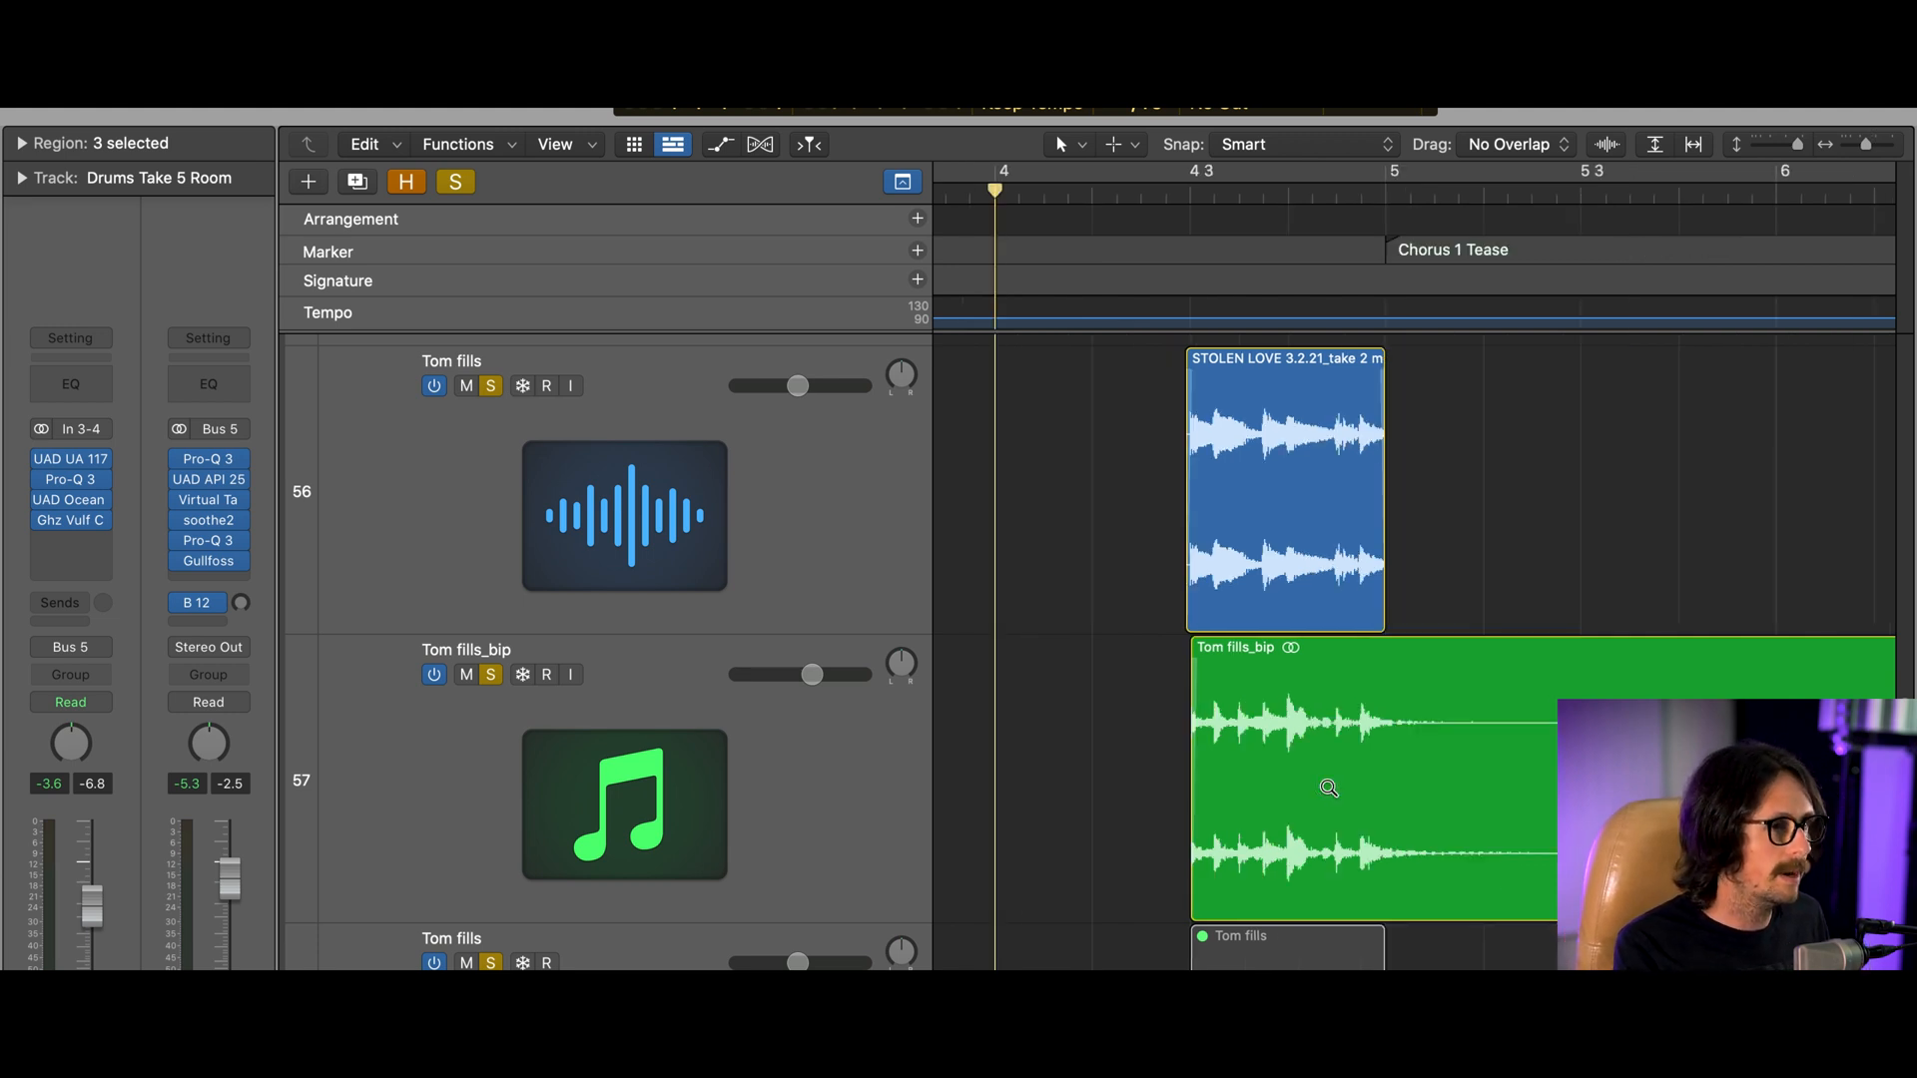
ctrl+alt+click(1220, 736)
ctrl+alt+click(1208, 734)
ctrl+alt+click(1208, 733)
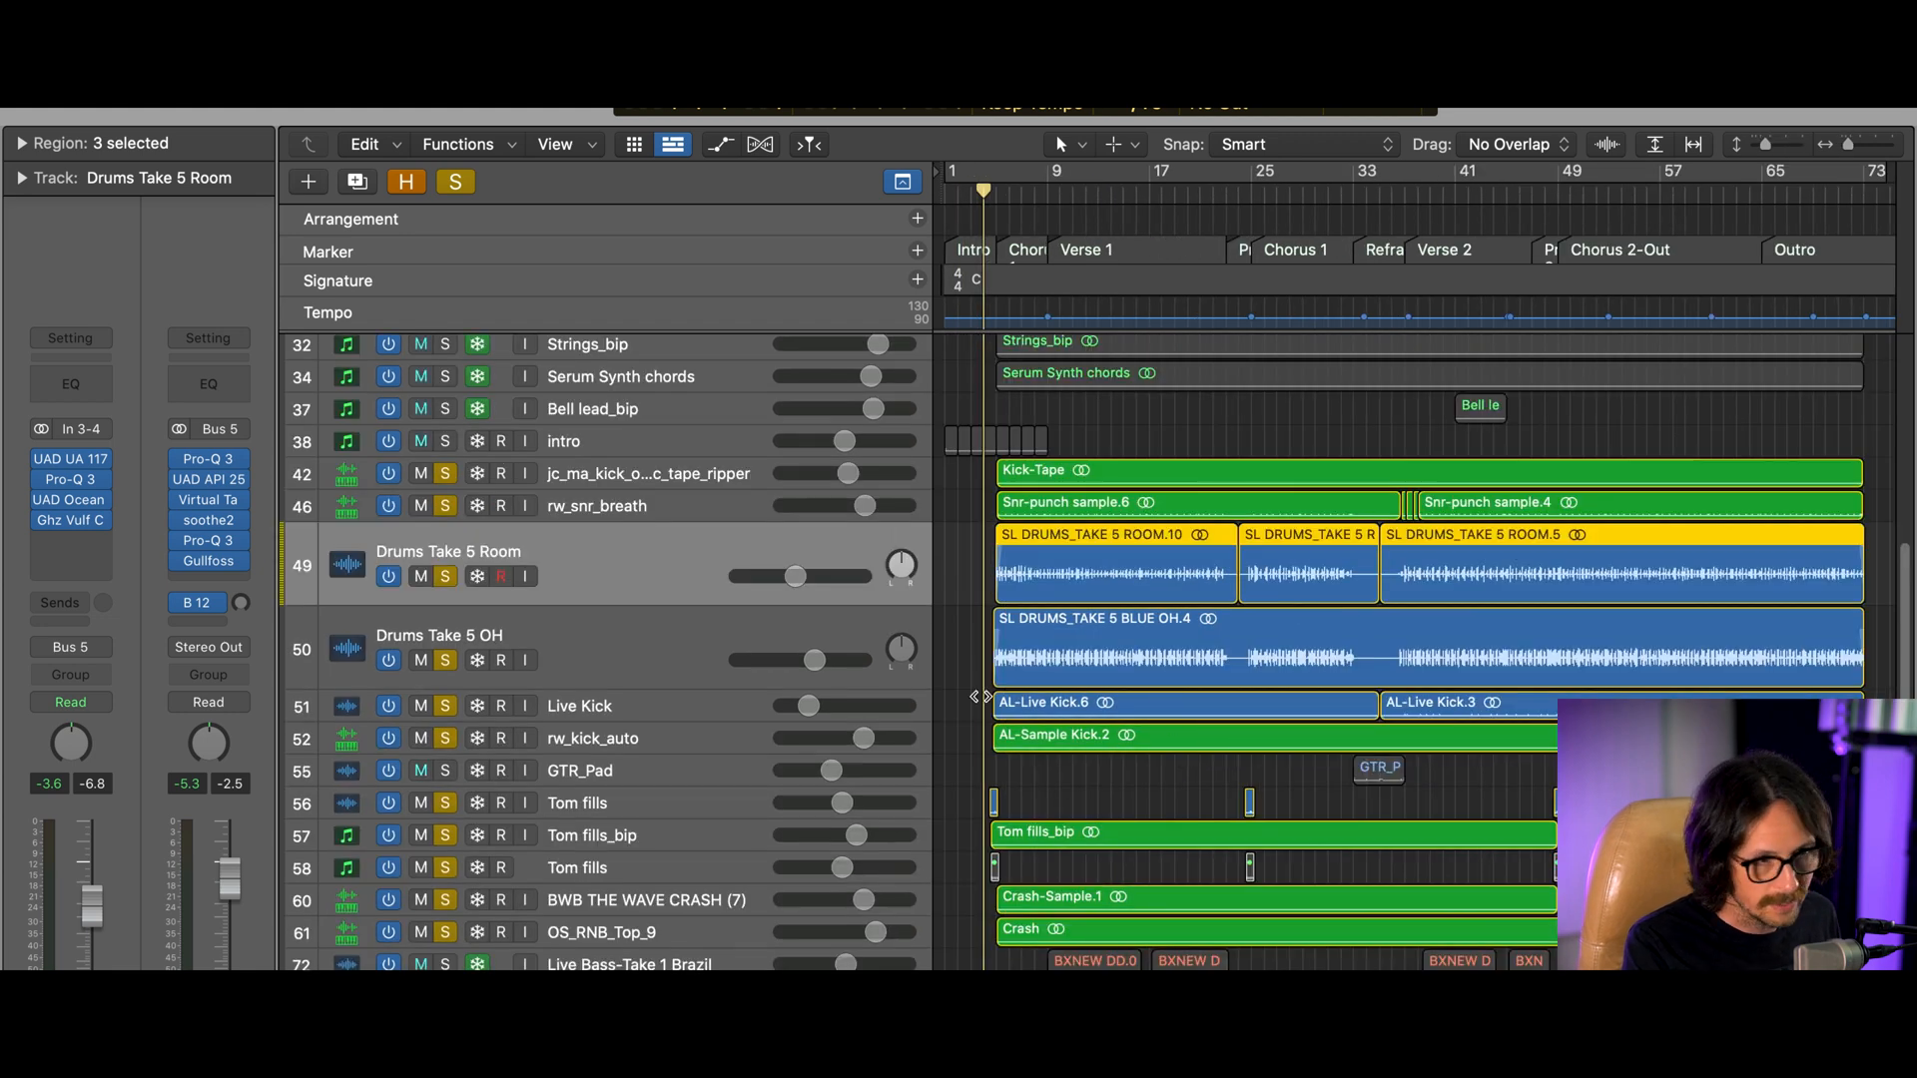
Play the soloed drums from Chorus 1 Tease and examine the layered drum tracks together, then up close around that section
drag(969, 703, 1072, 934)
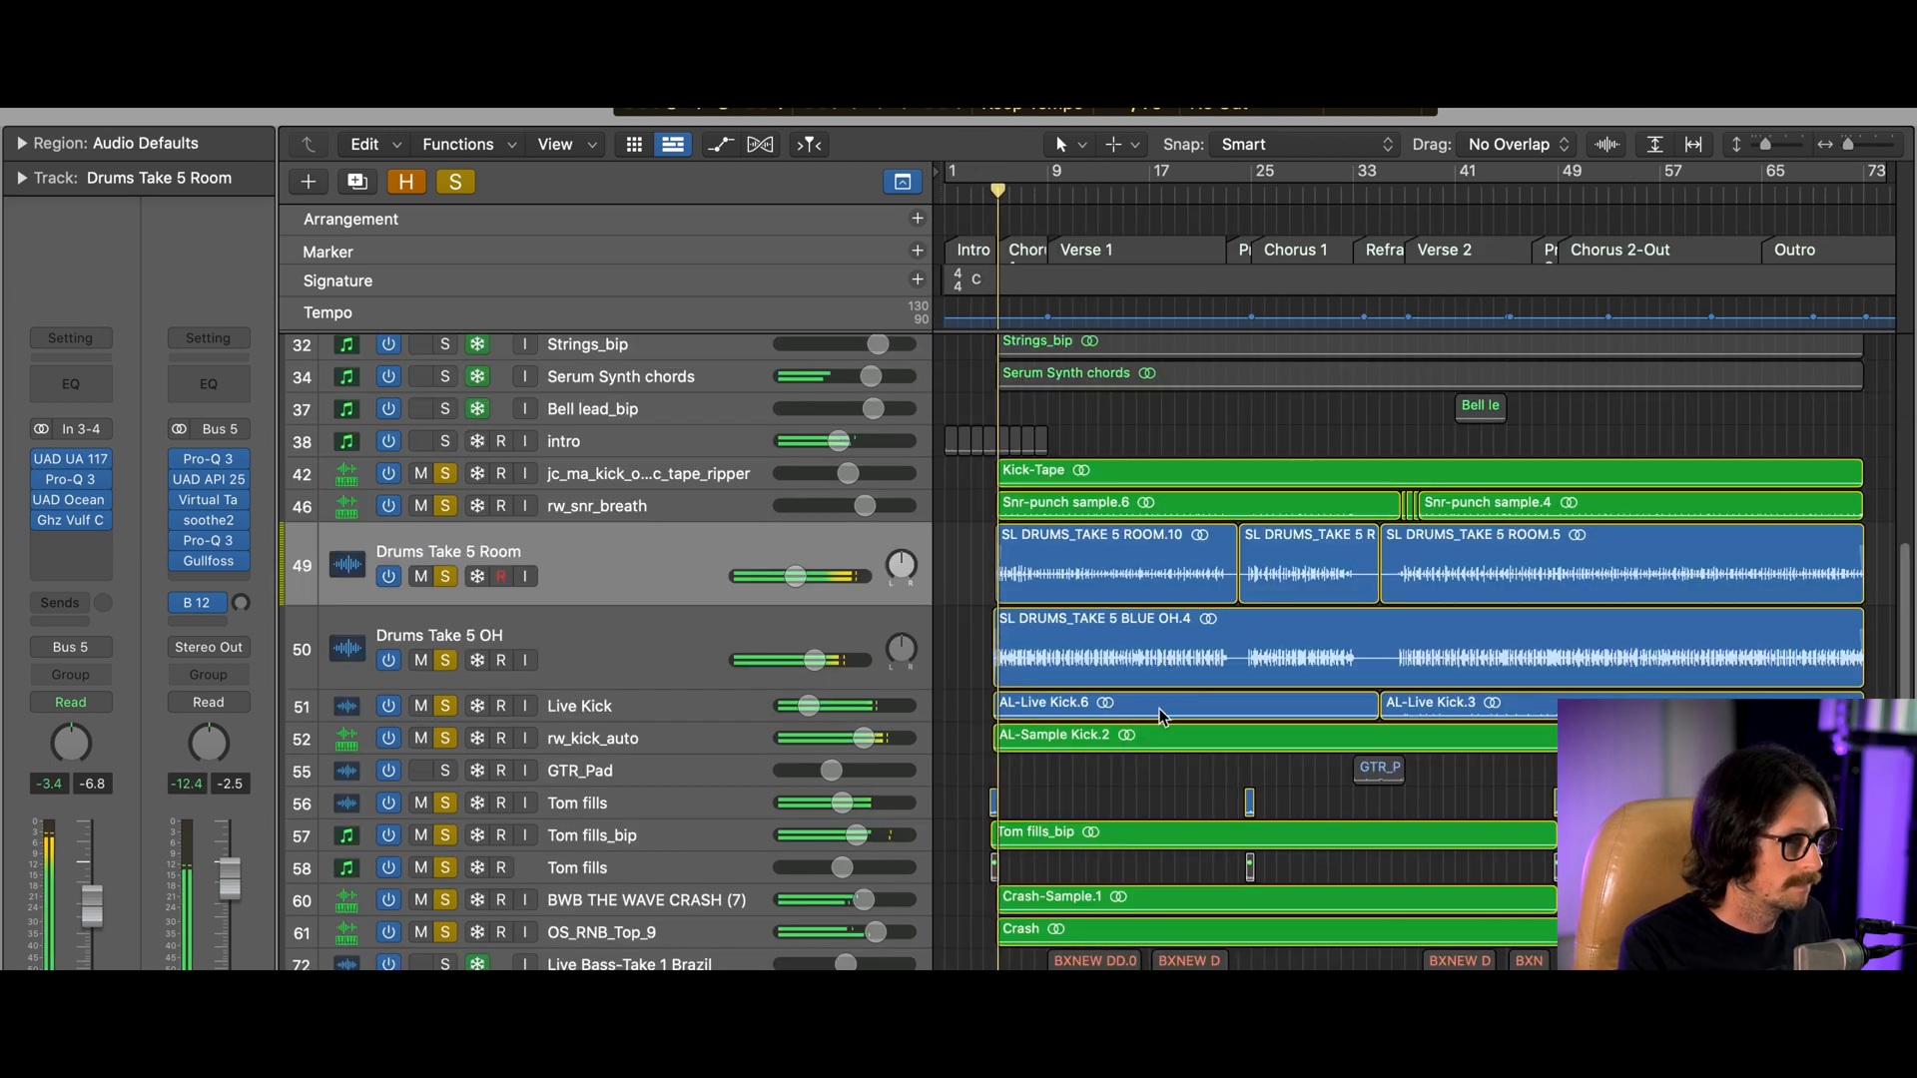
key(super+Up)
key(super+Up)
key(super+Up)
key(super+Up)
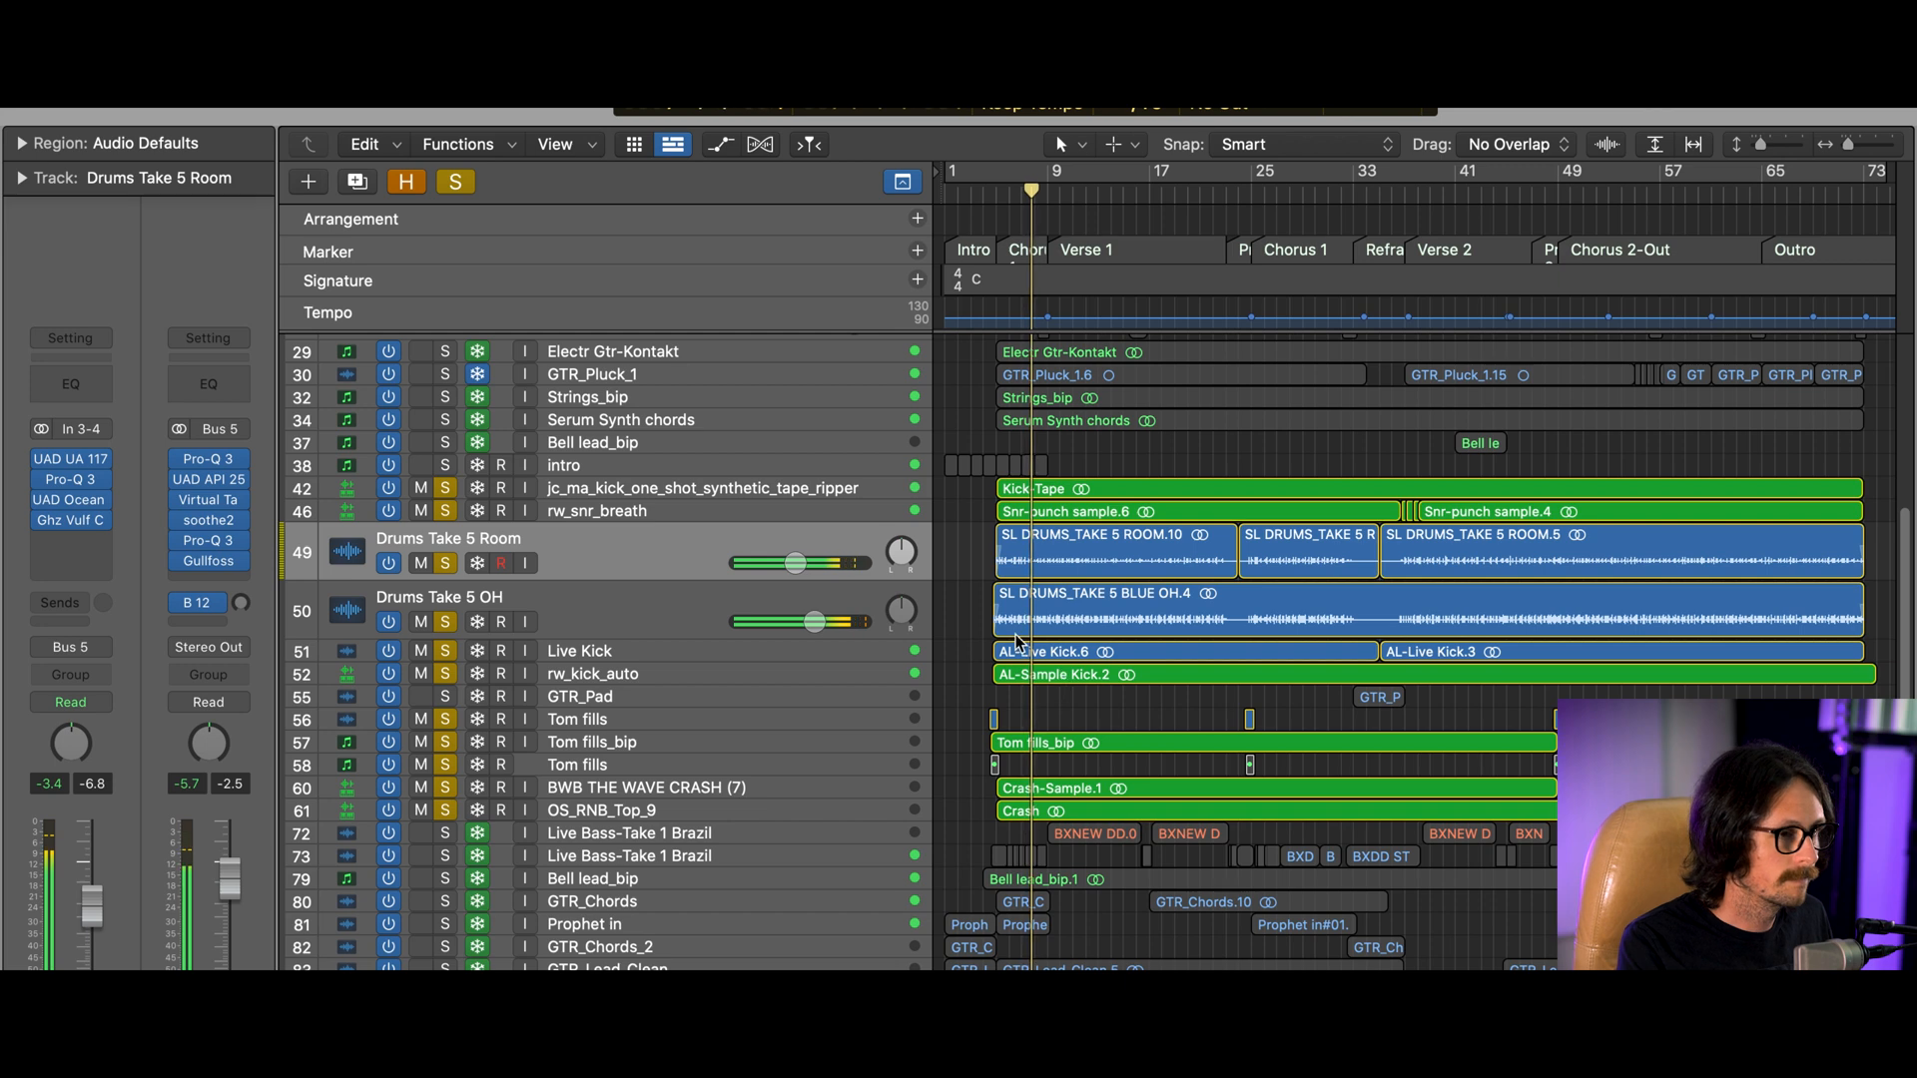
drag(987, 608, 1236, 746)
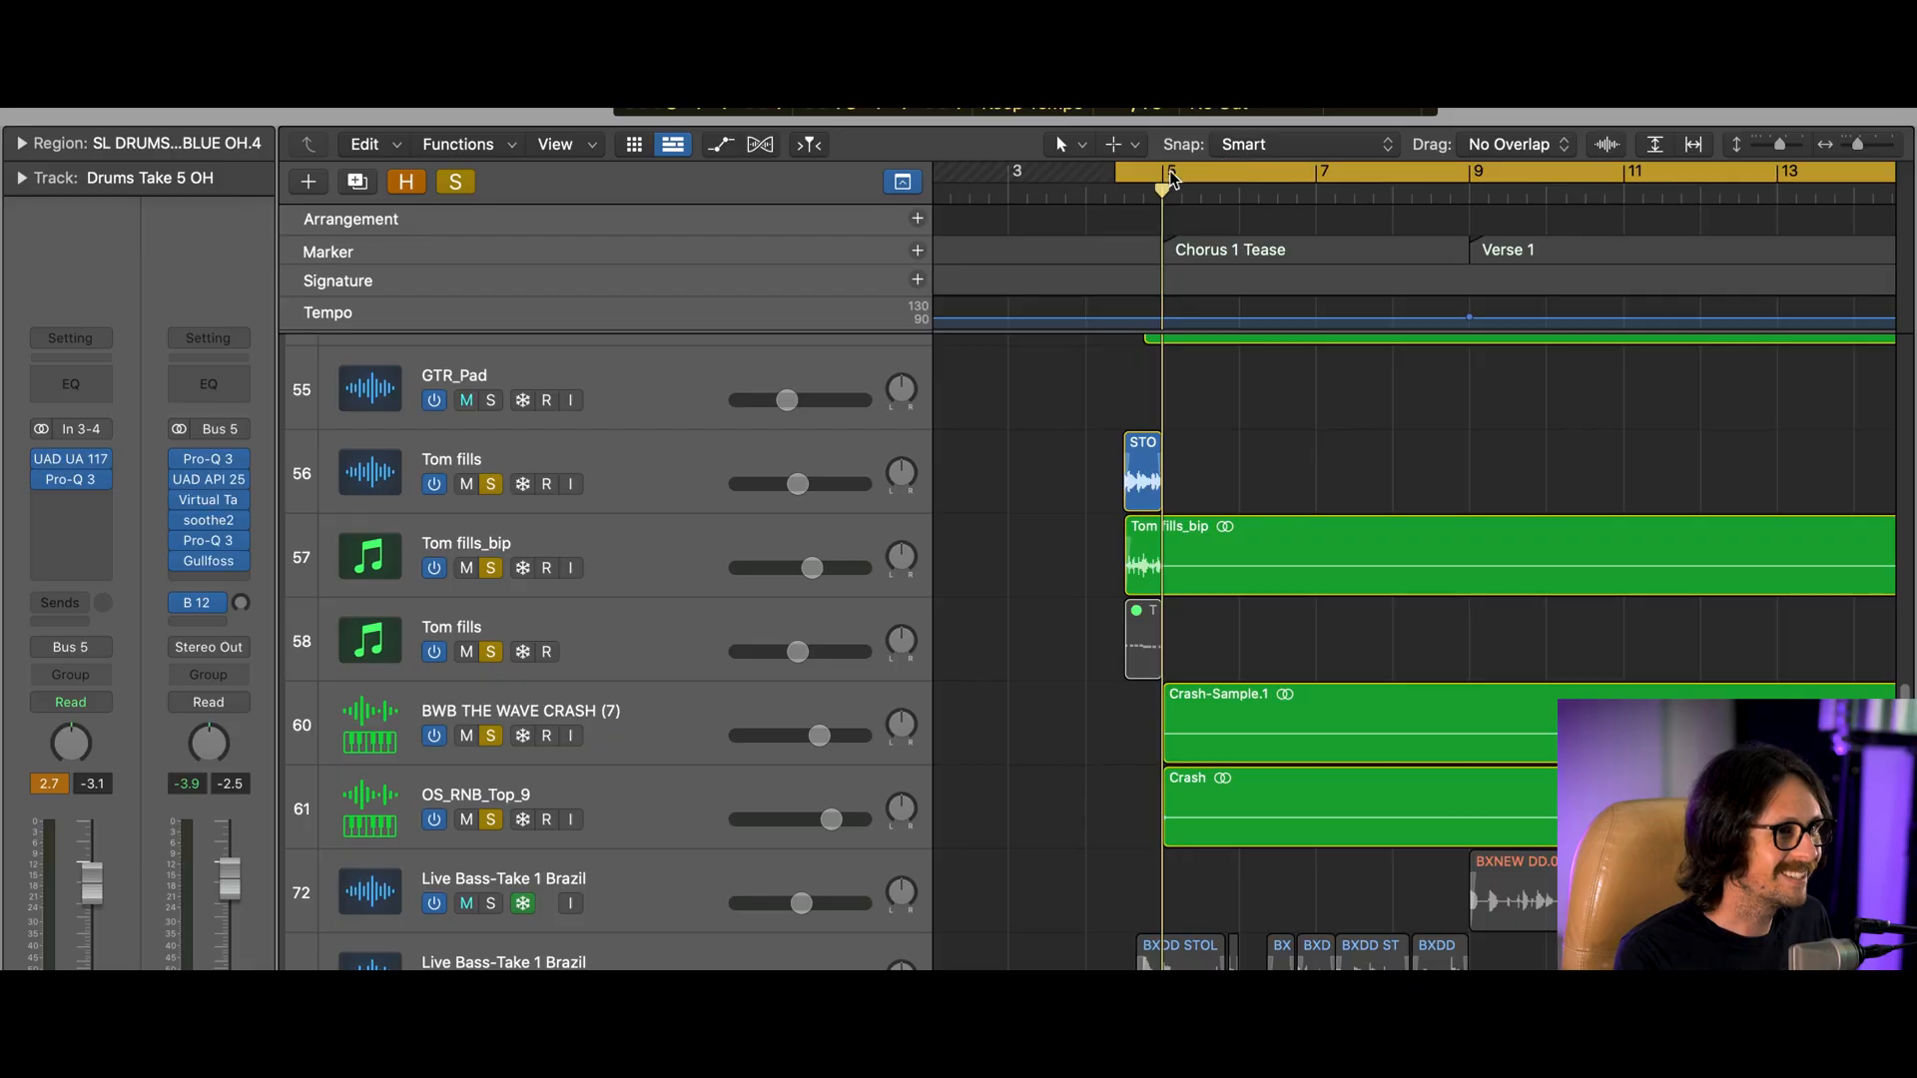
Extend the cycle range back to about bar 4, clear all track solos and play the full mix across the verse
drag(1120, 180, 1086, 178)
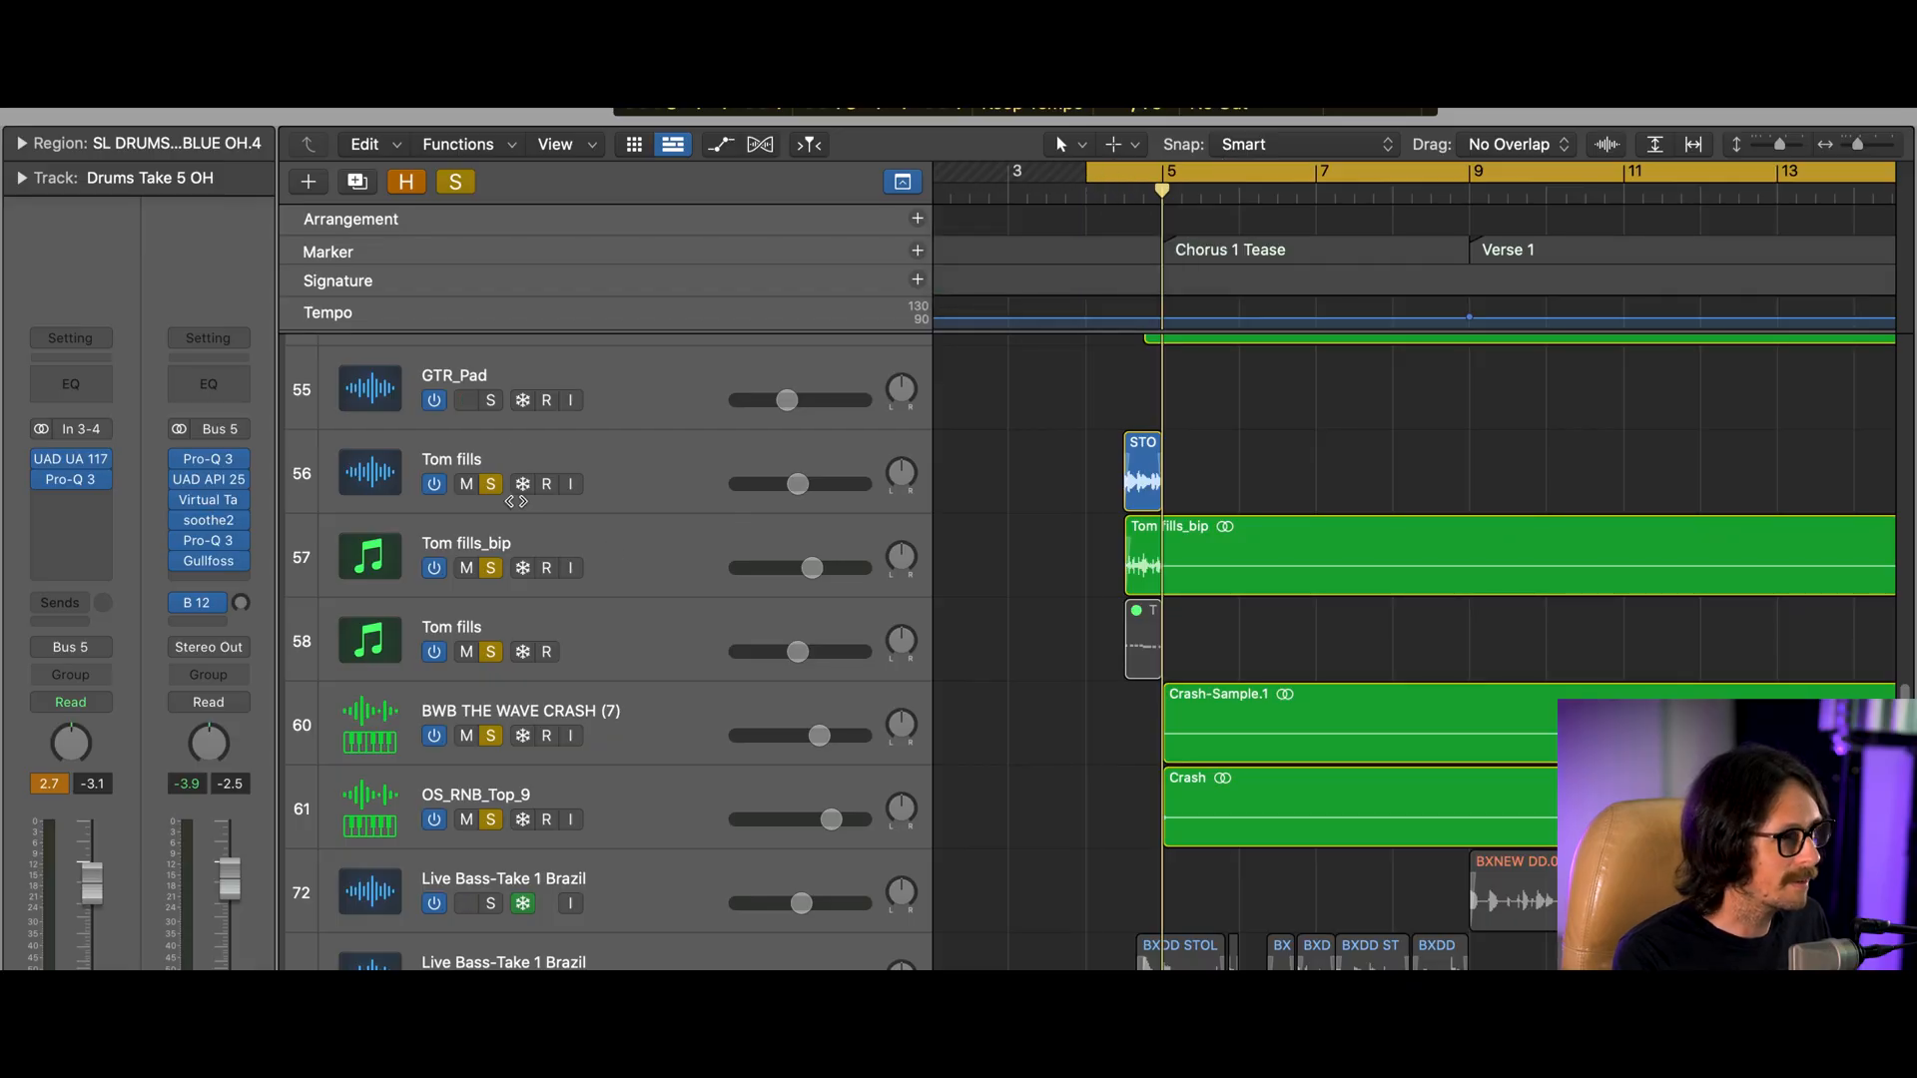
alt+click(490, 484)
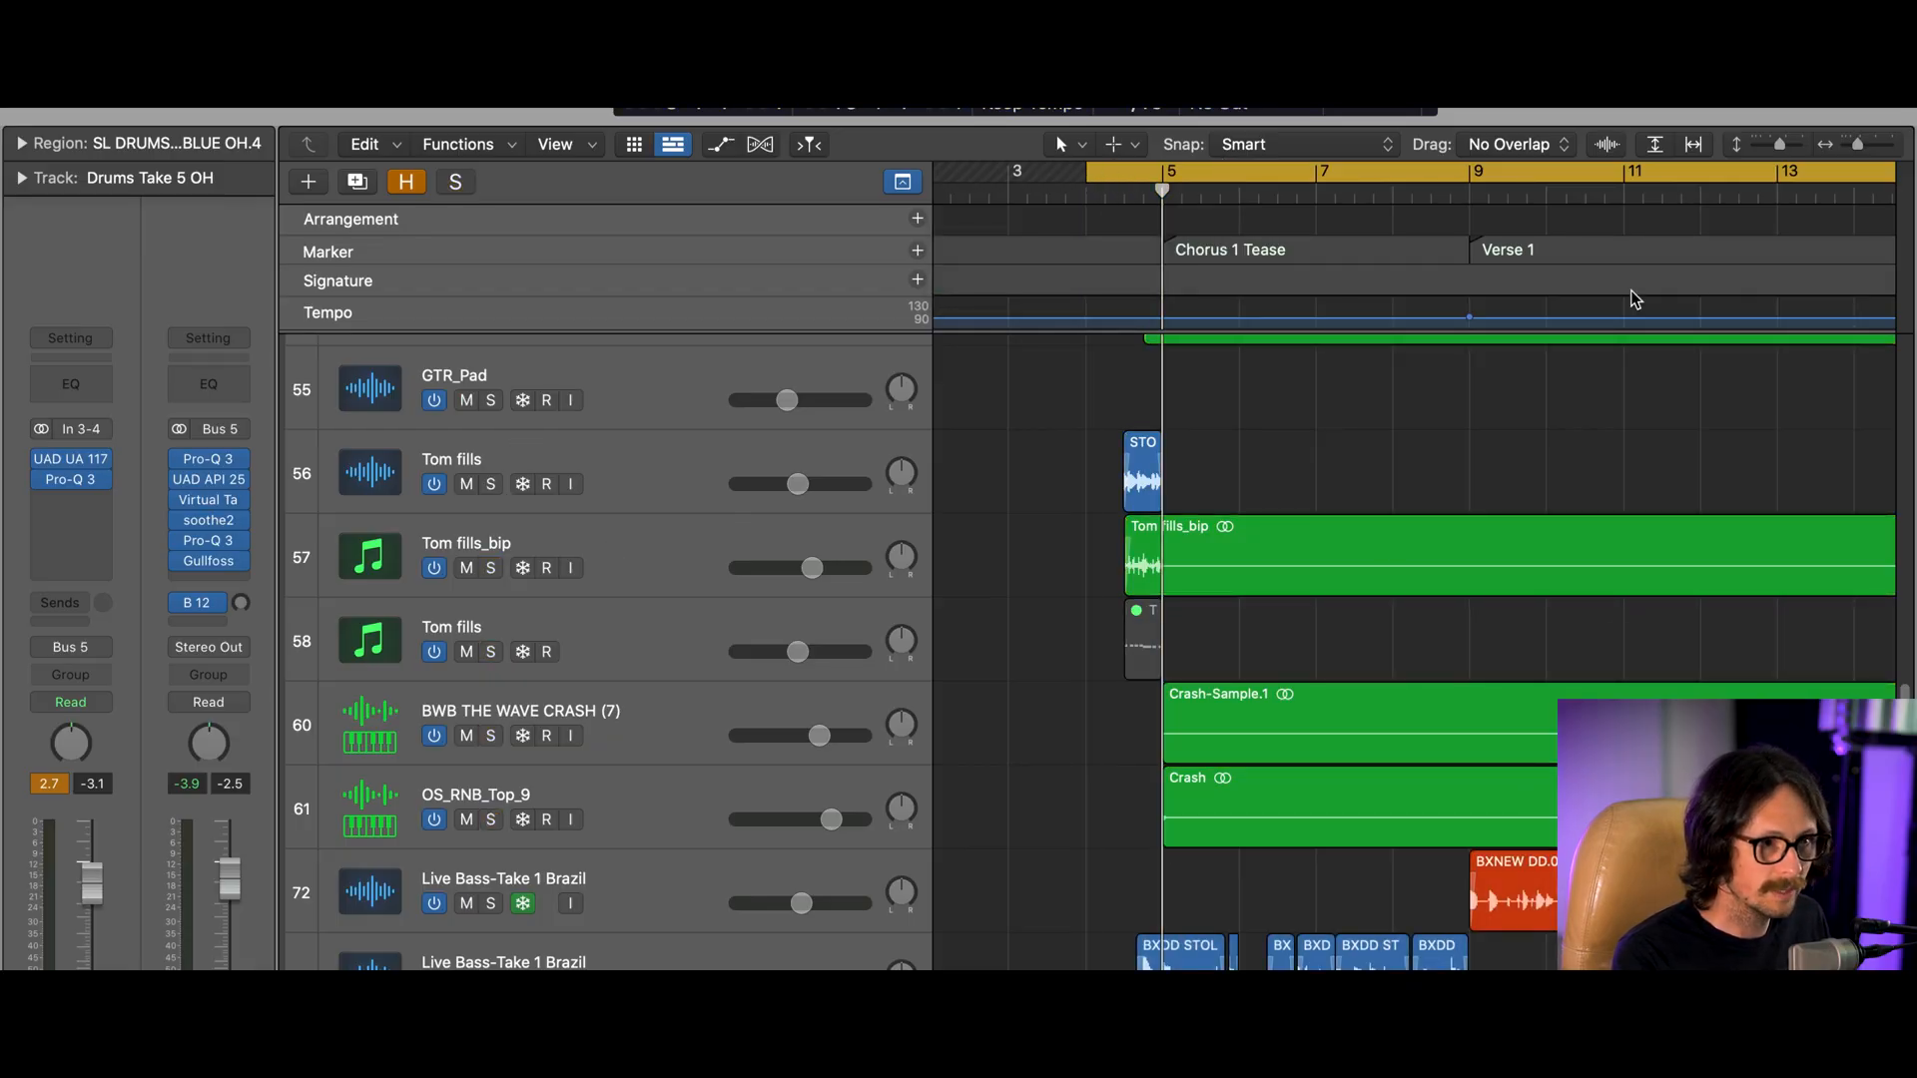
click(1006, 620)
key(space)
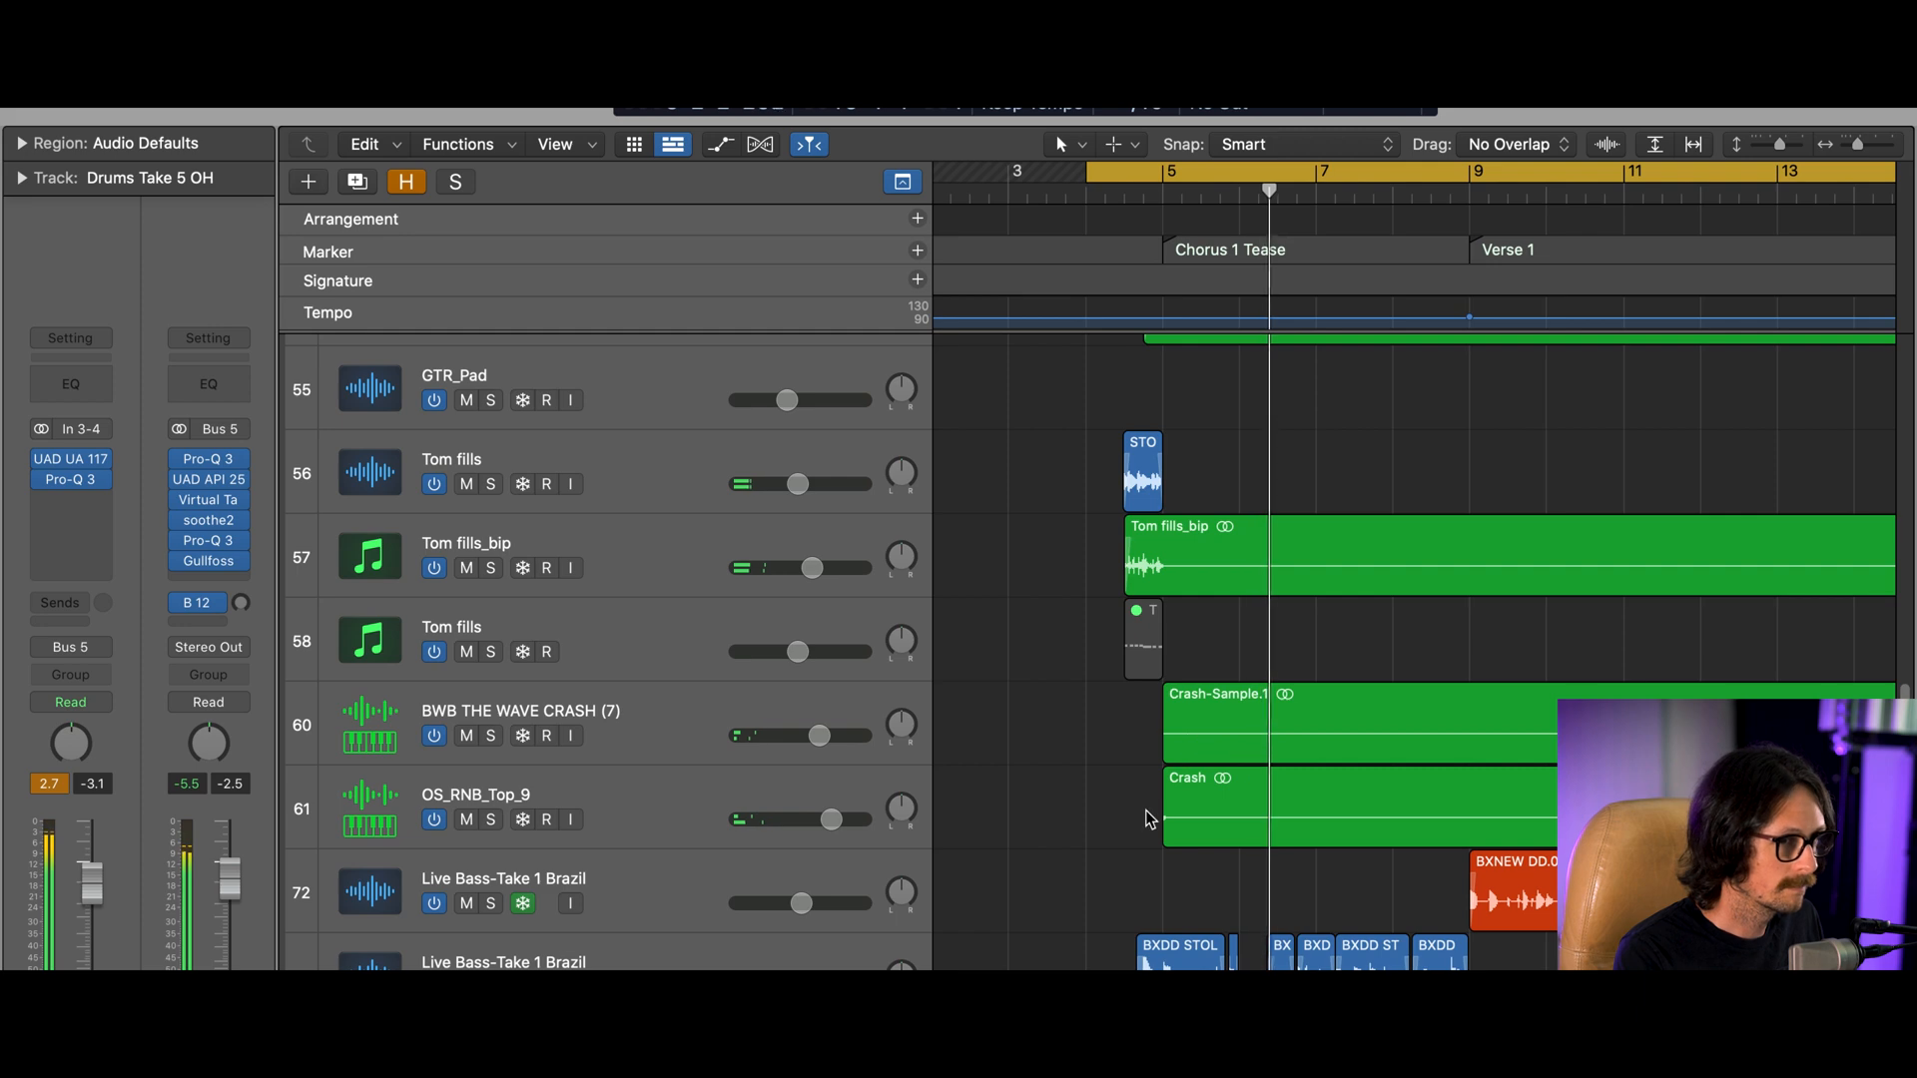
scroll(1142, 779, down, 8)
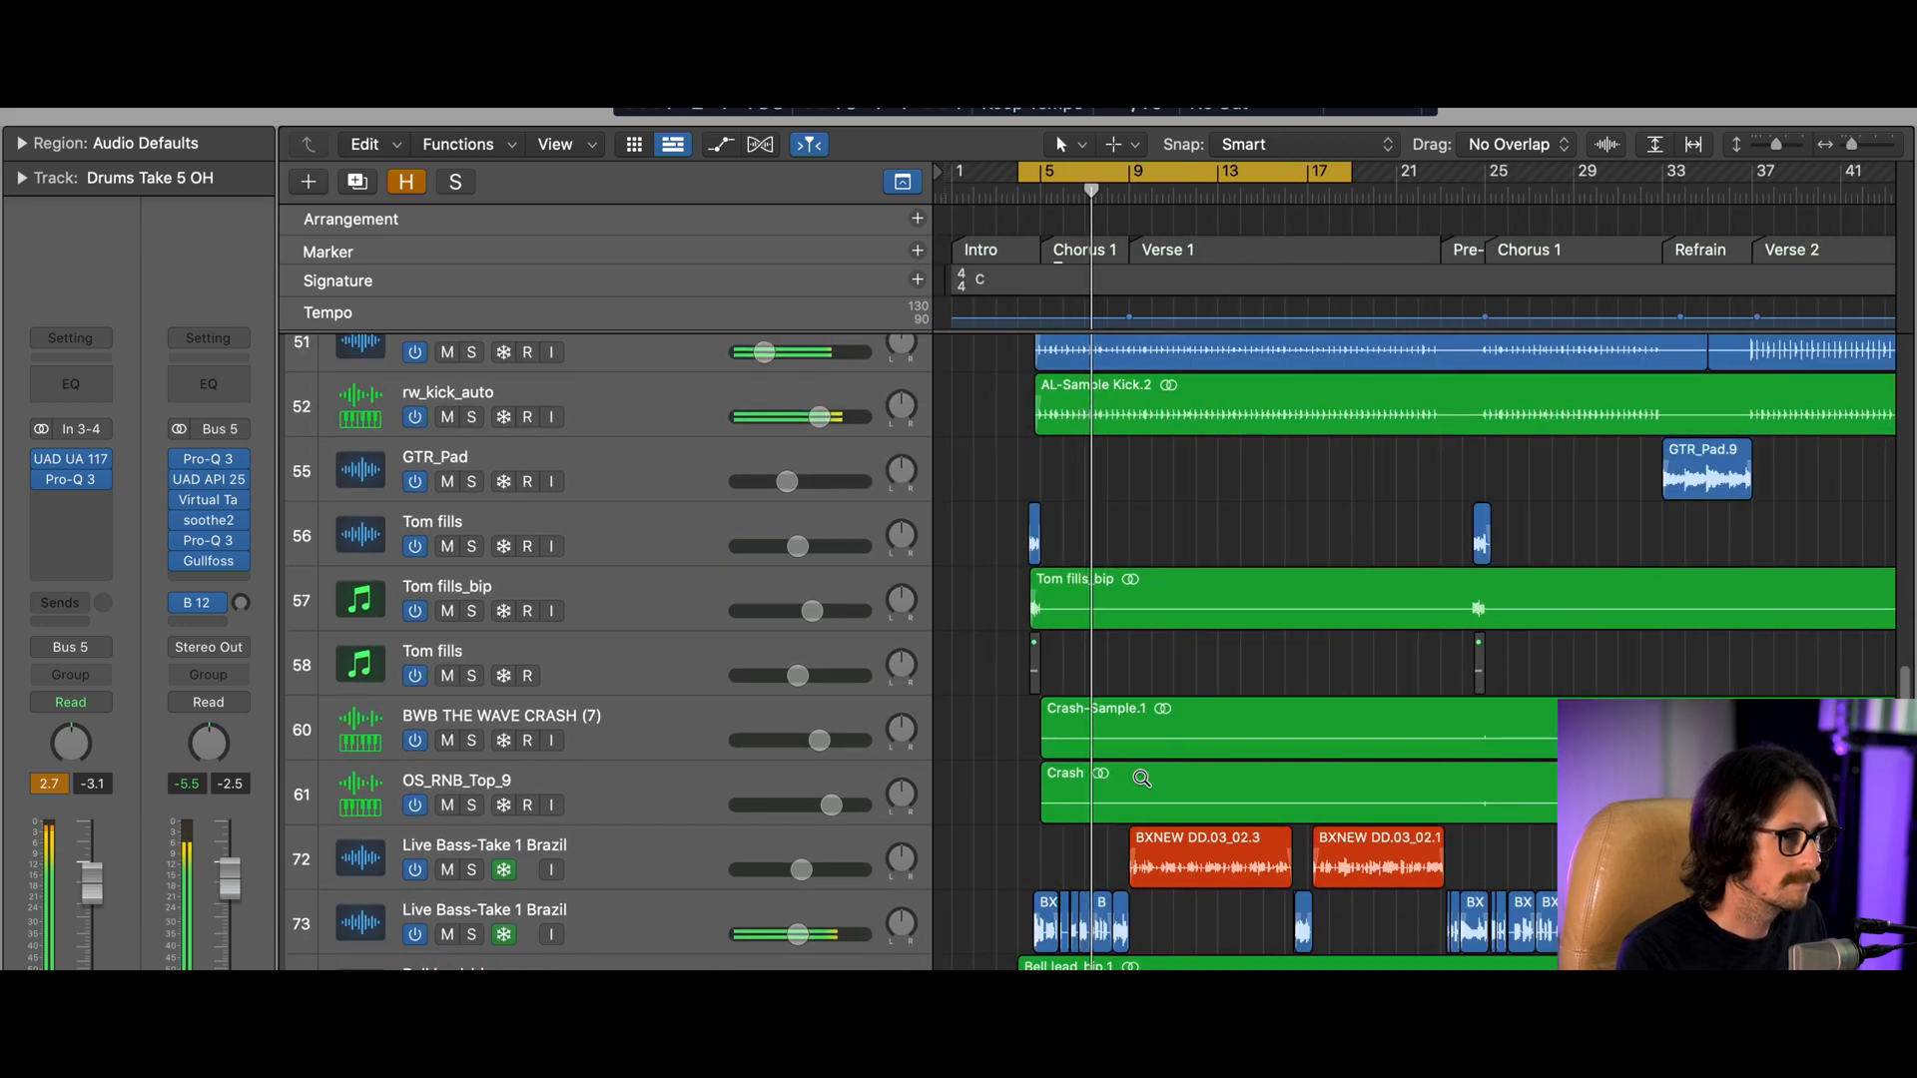
scroll(1142, 778, down, 4)
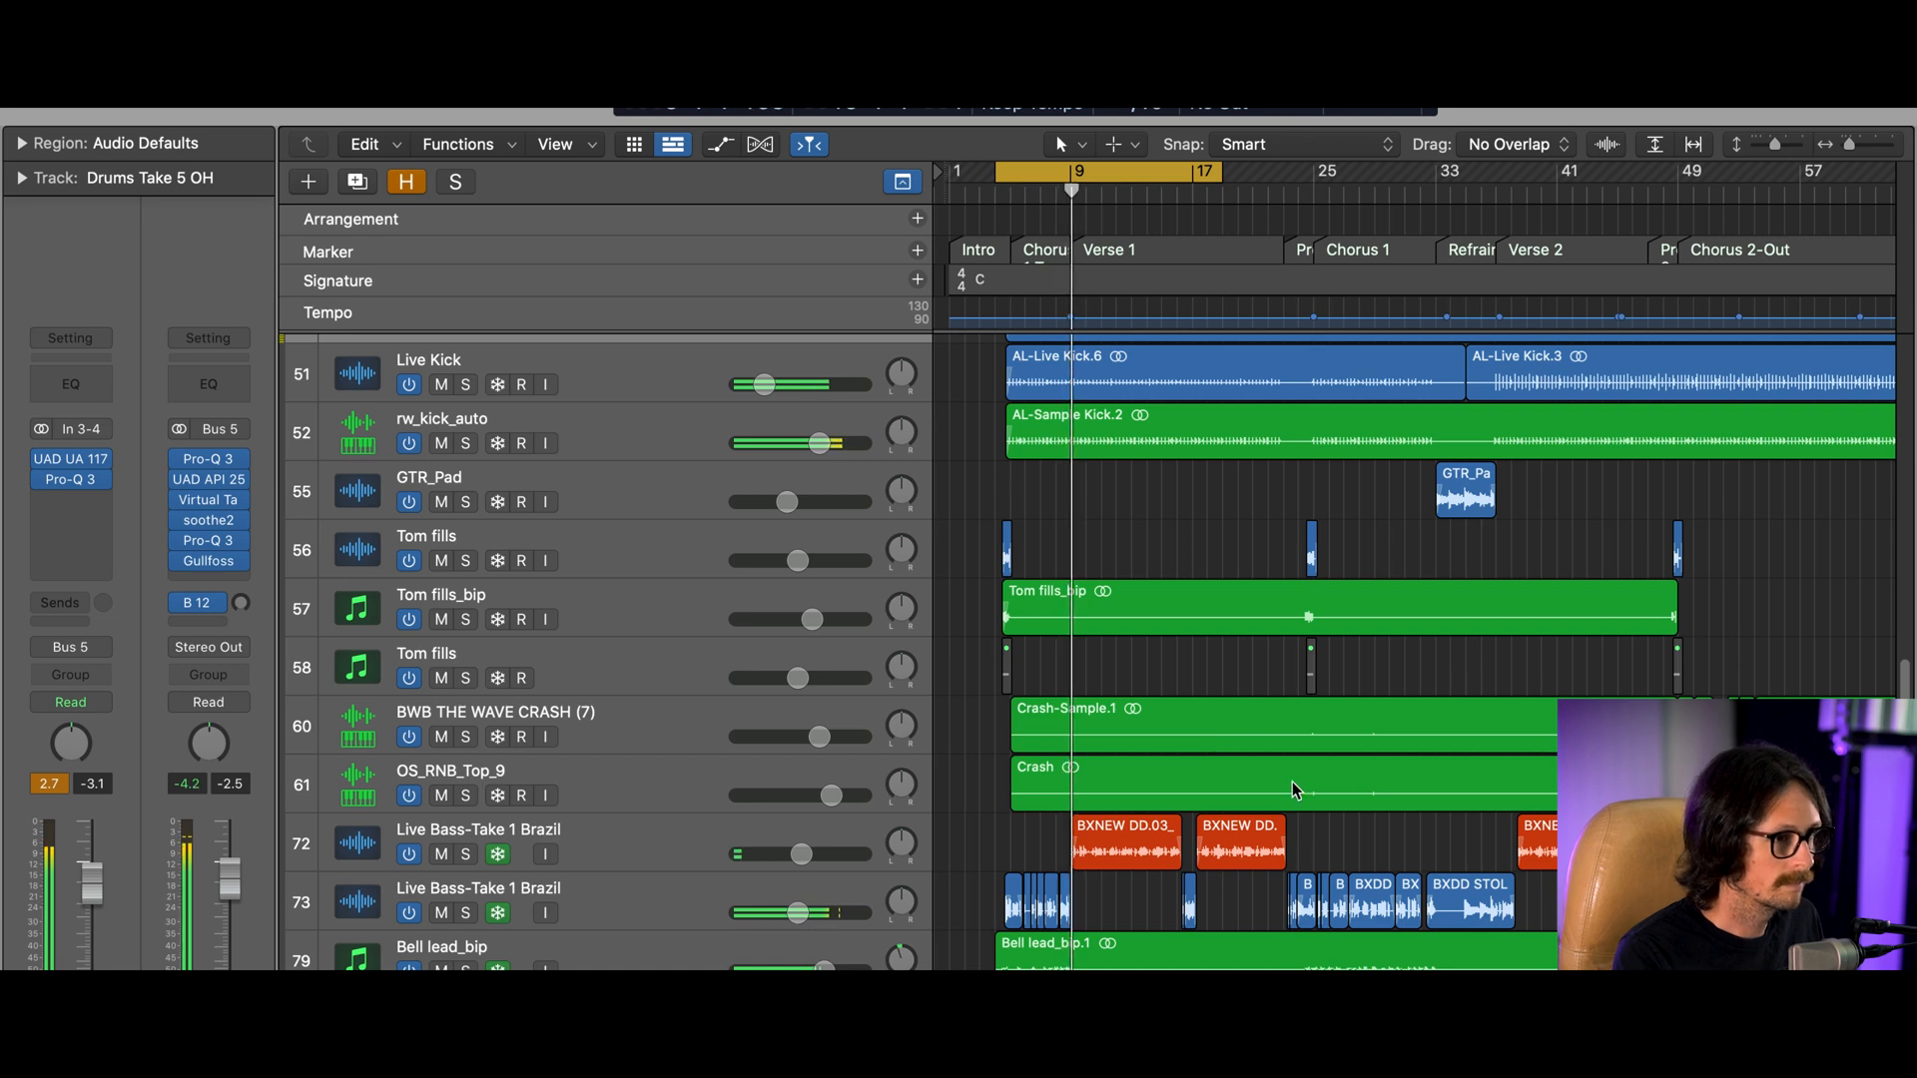
scroll(1225, 621, up, 2)
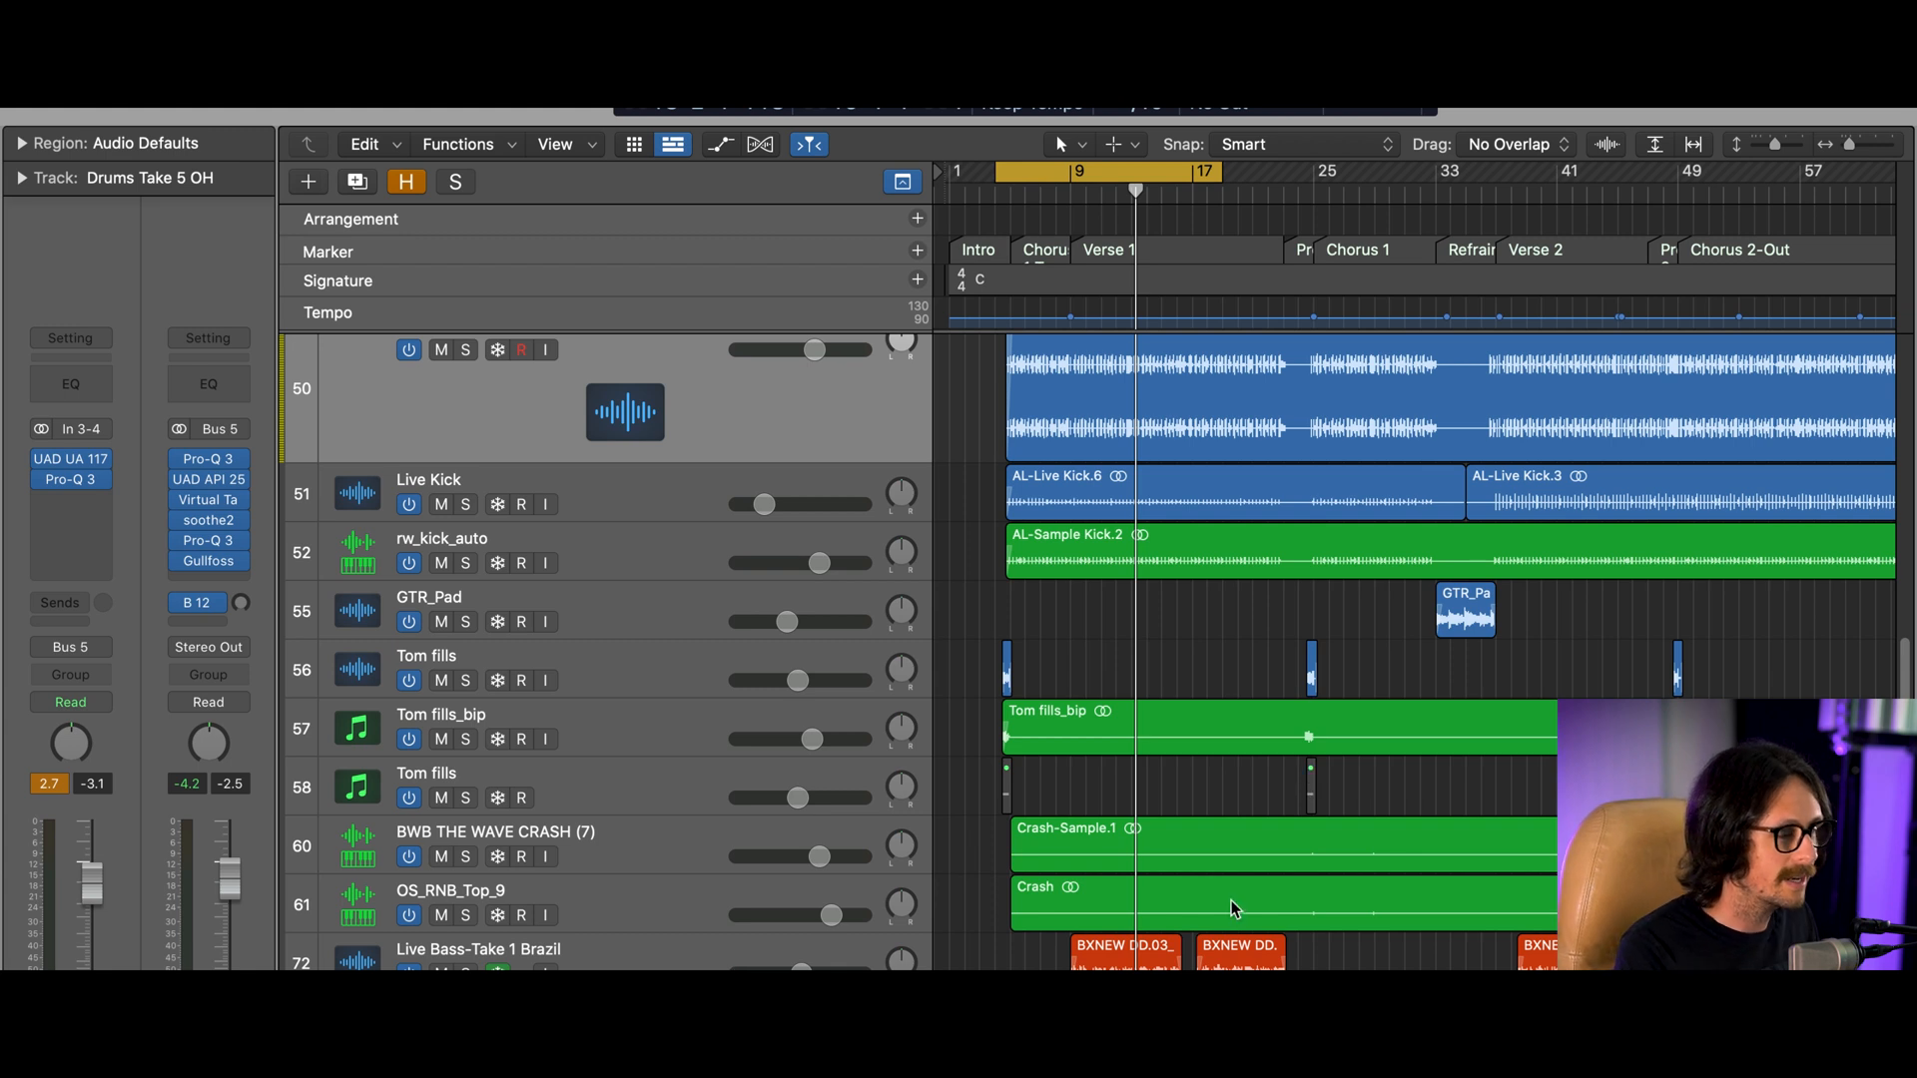
Select rw_kick_auto, Live Kick, Drums Take 5 Room and Drums Take 5 OH in turn to review the kick and live drum layers
click(643, 563)
click(640, 517)
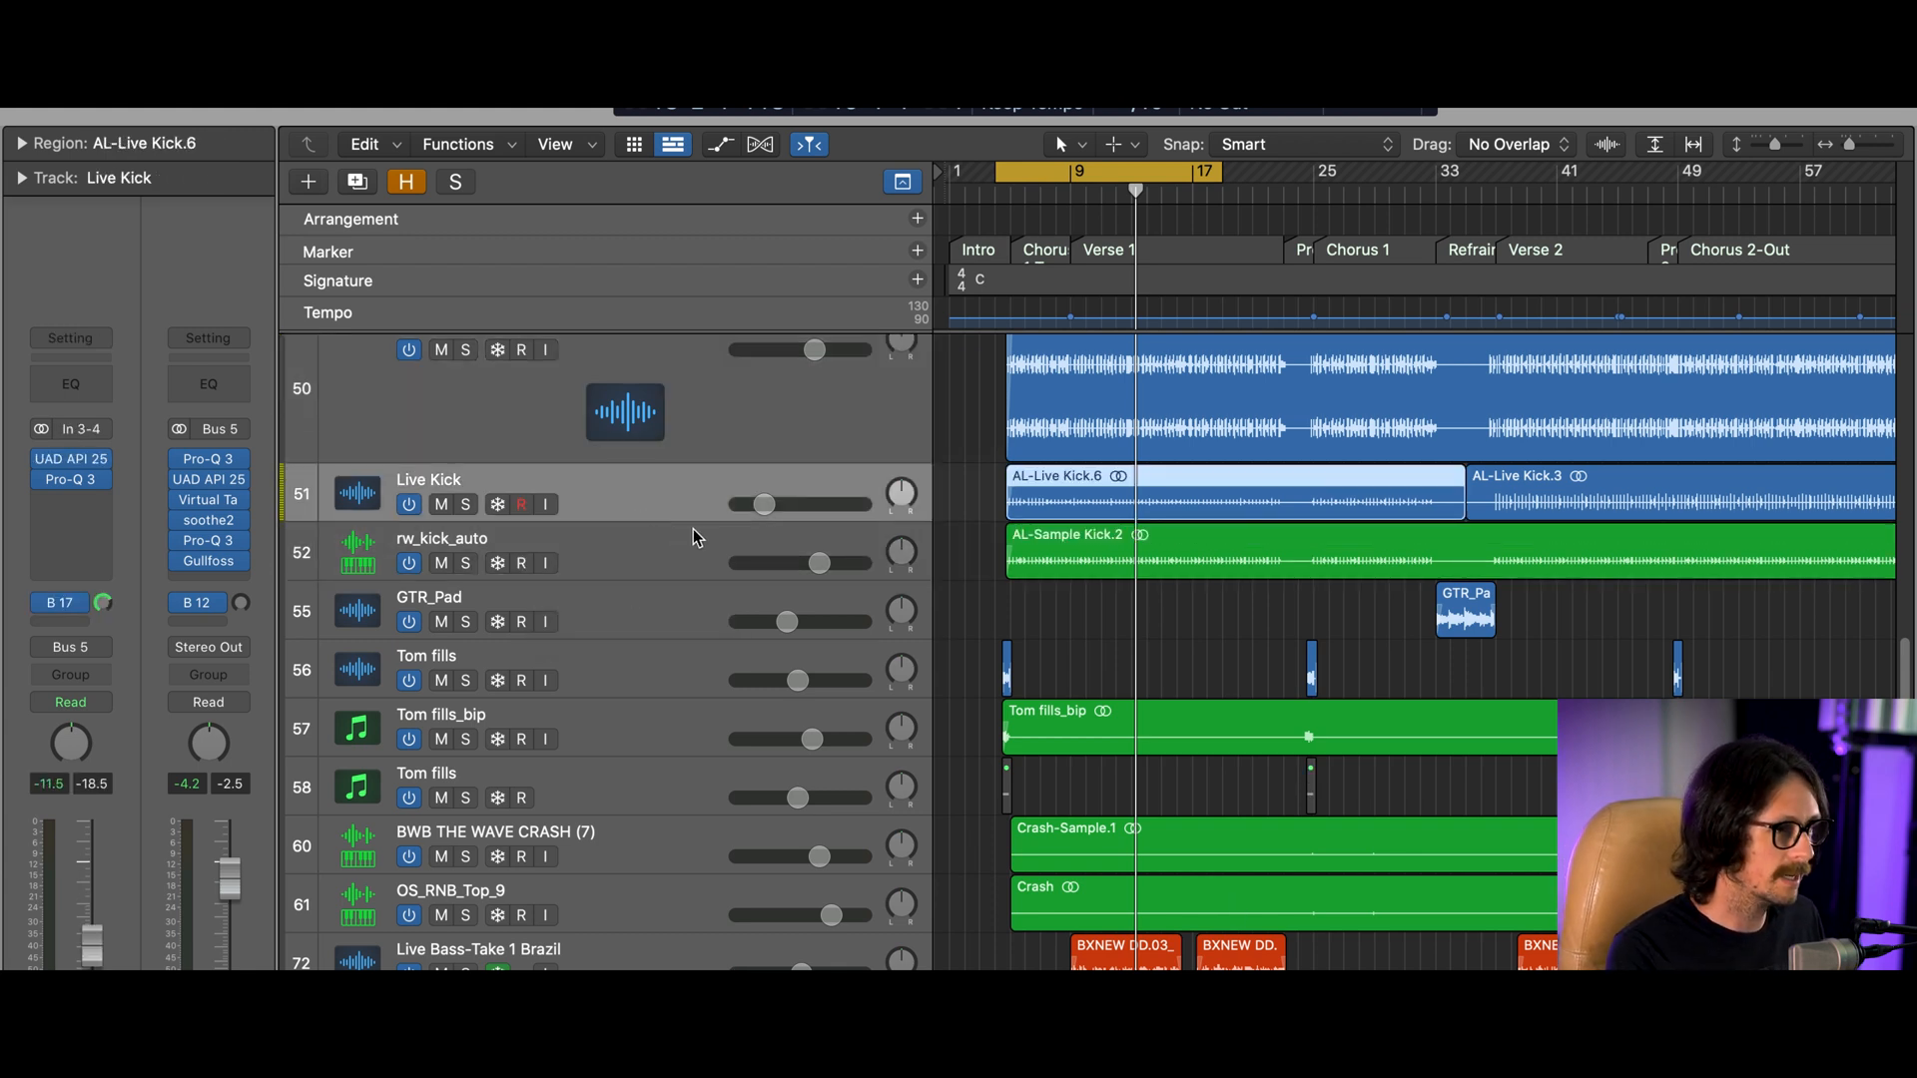
scroll(1233, 898, up, 3)
key(super+Up)
key(super+Up)
key(super+Up)
key(super+Up)
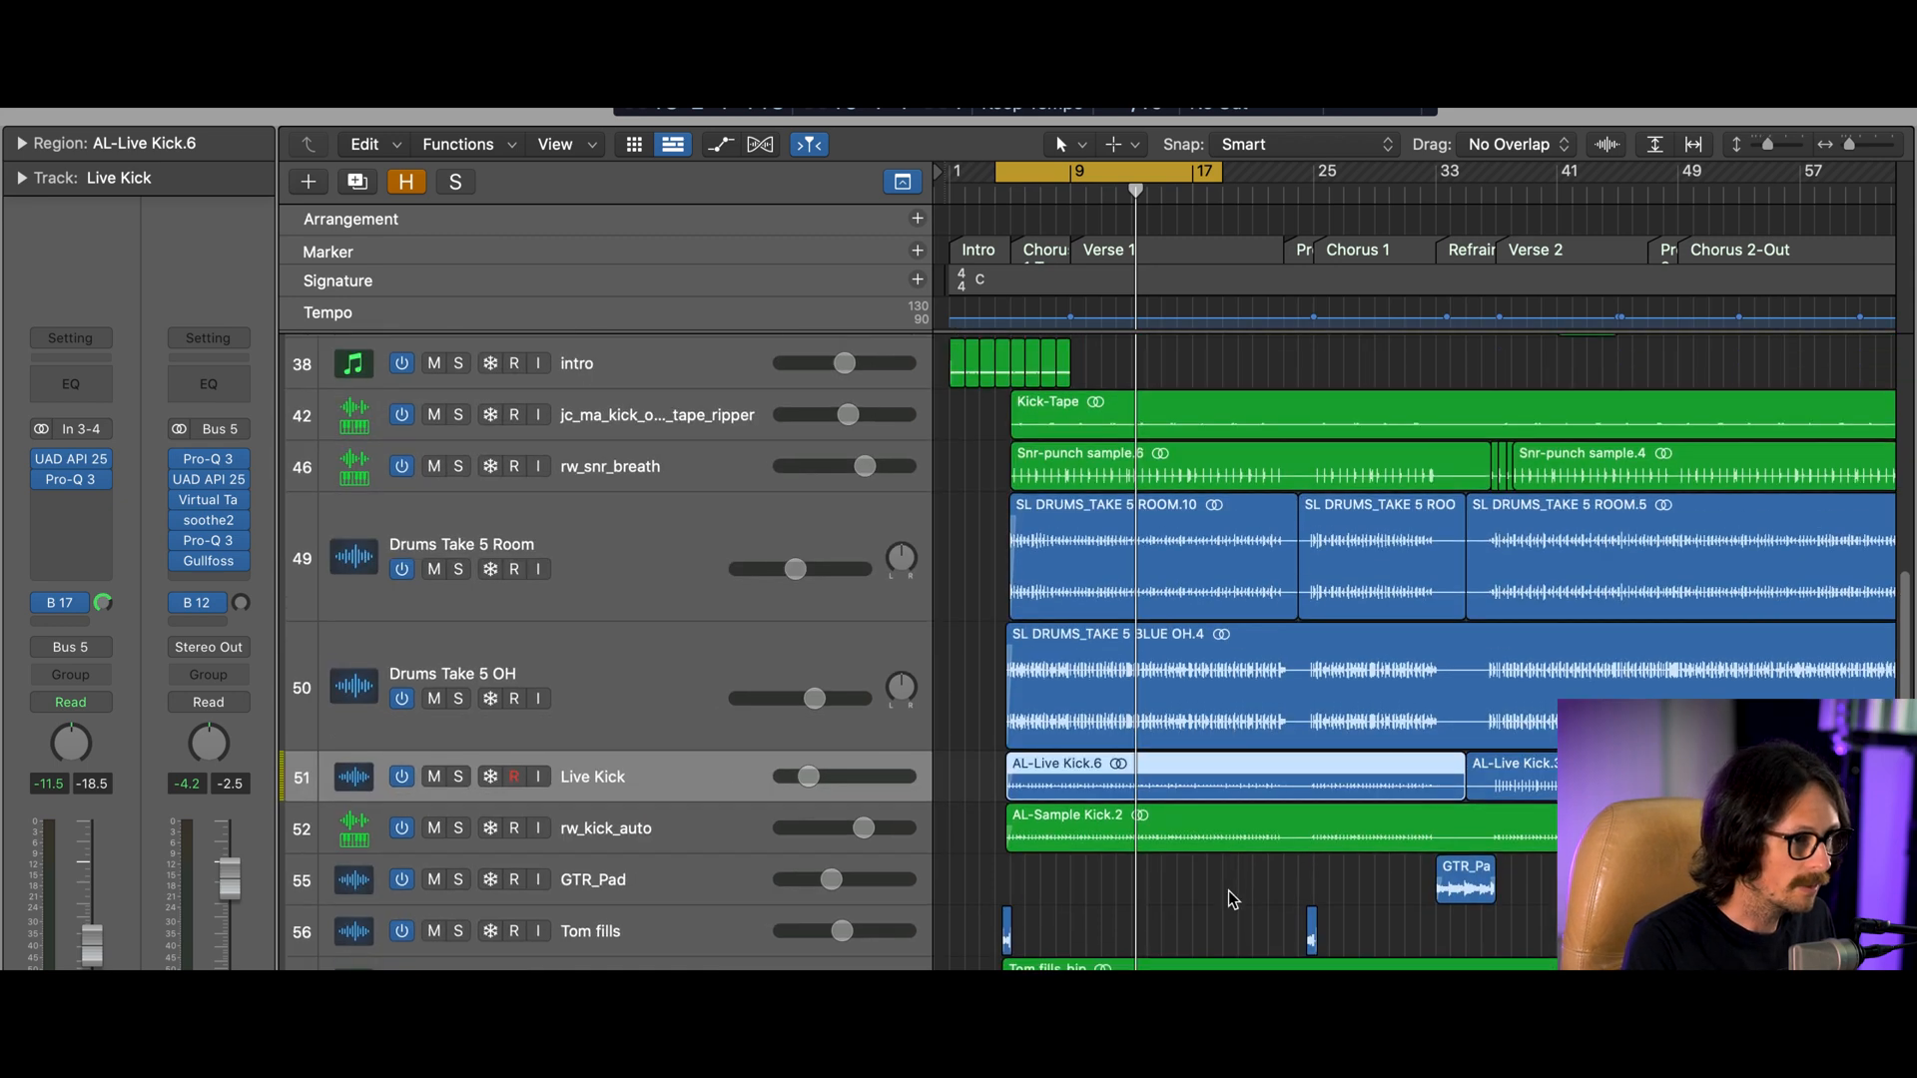
click(712, 585)
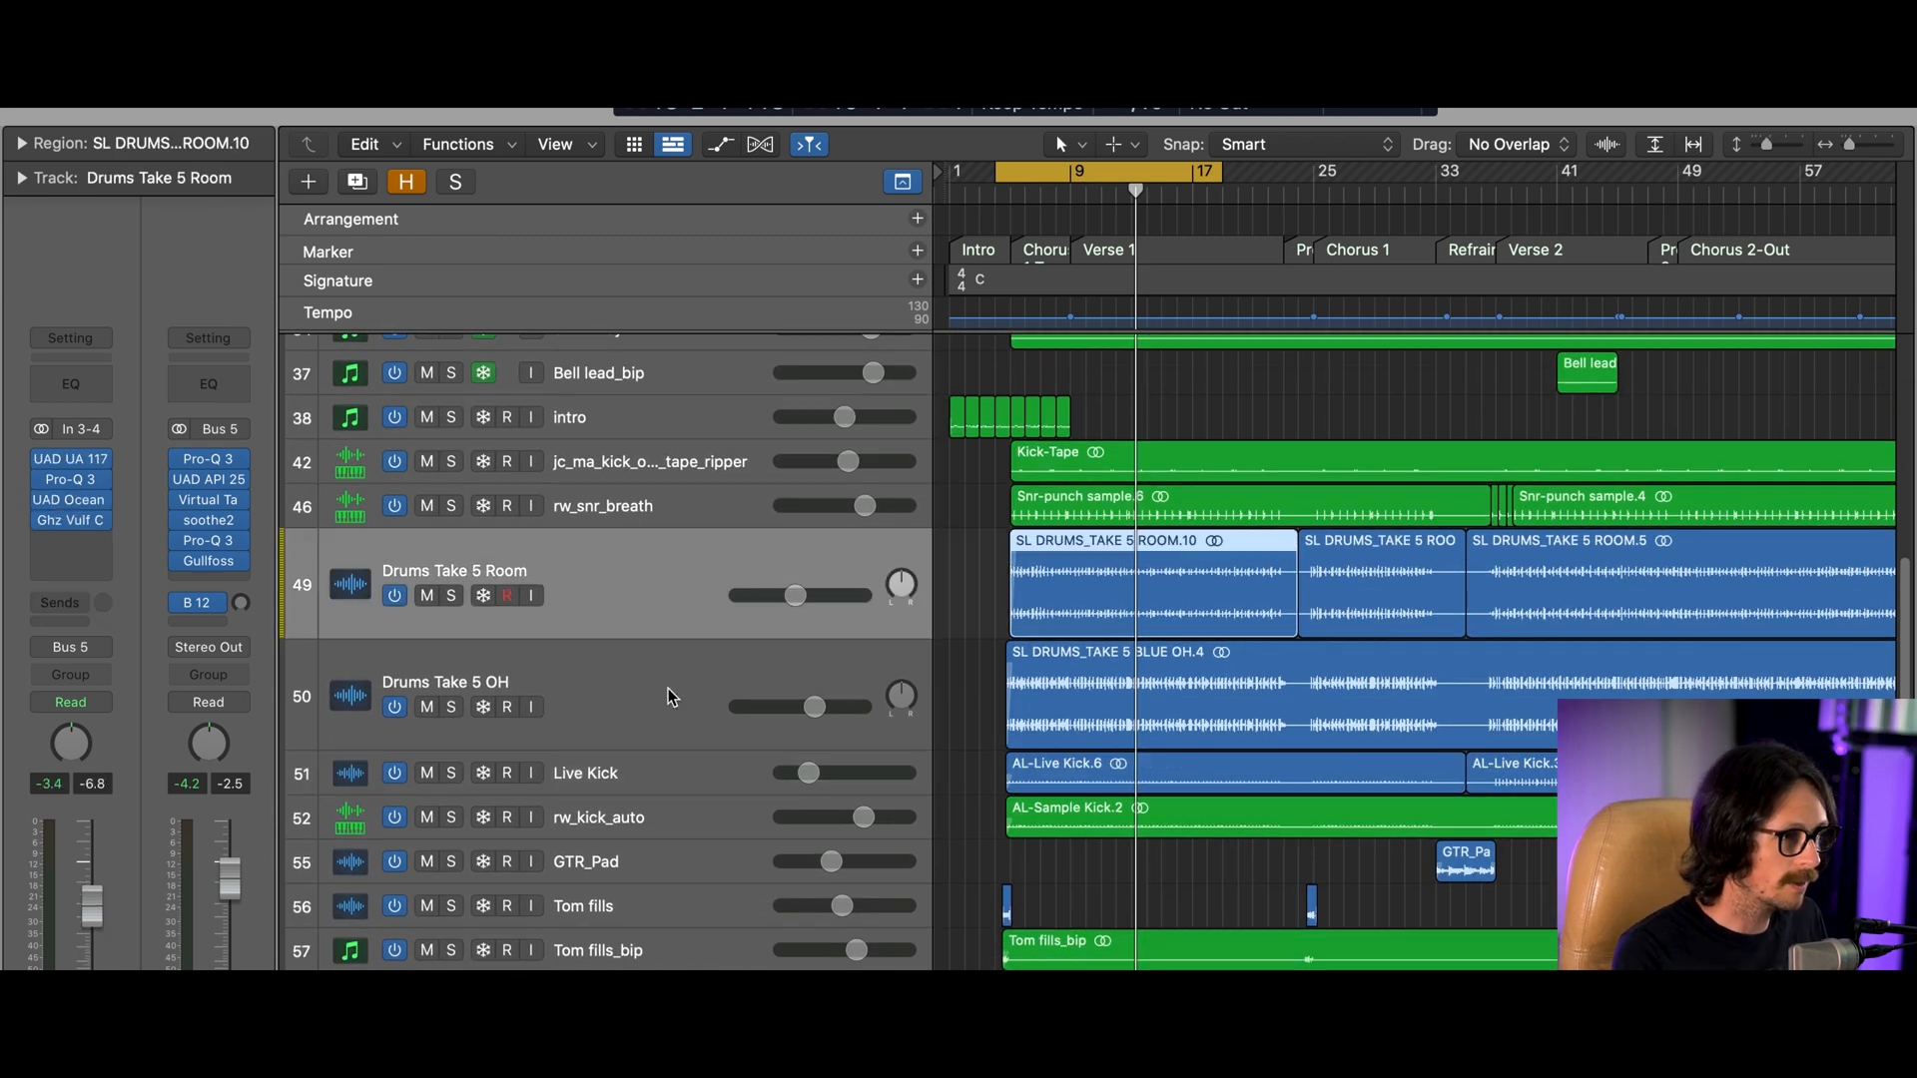
click(667, 689)
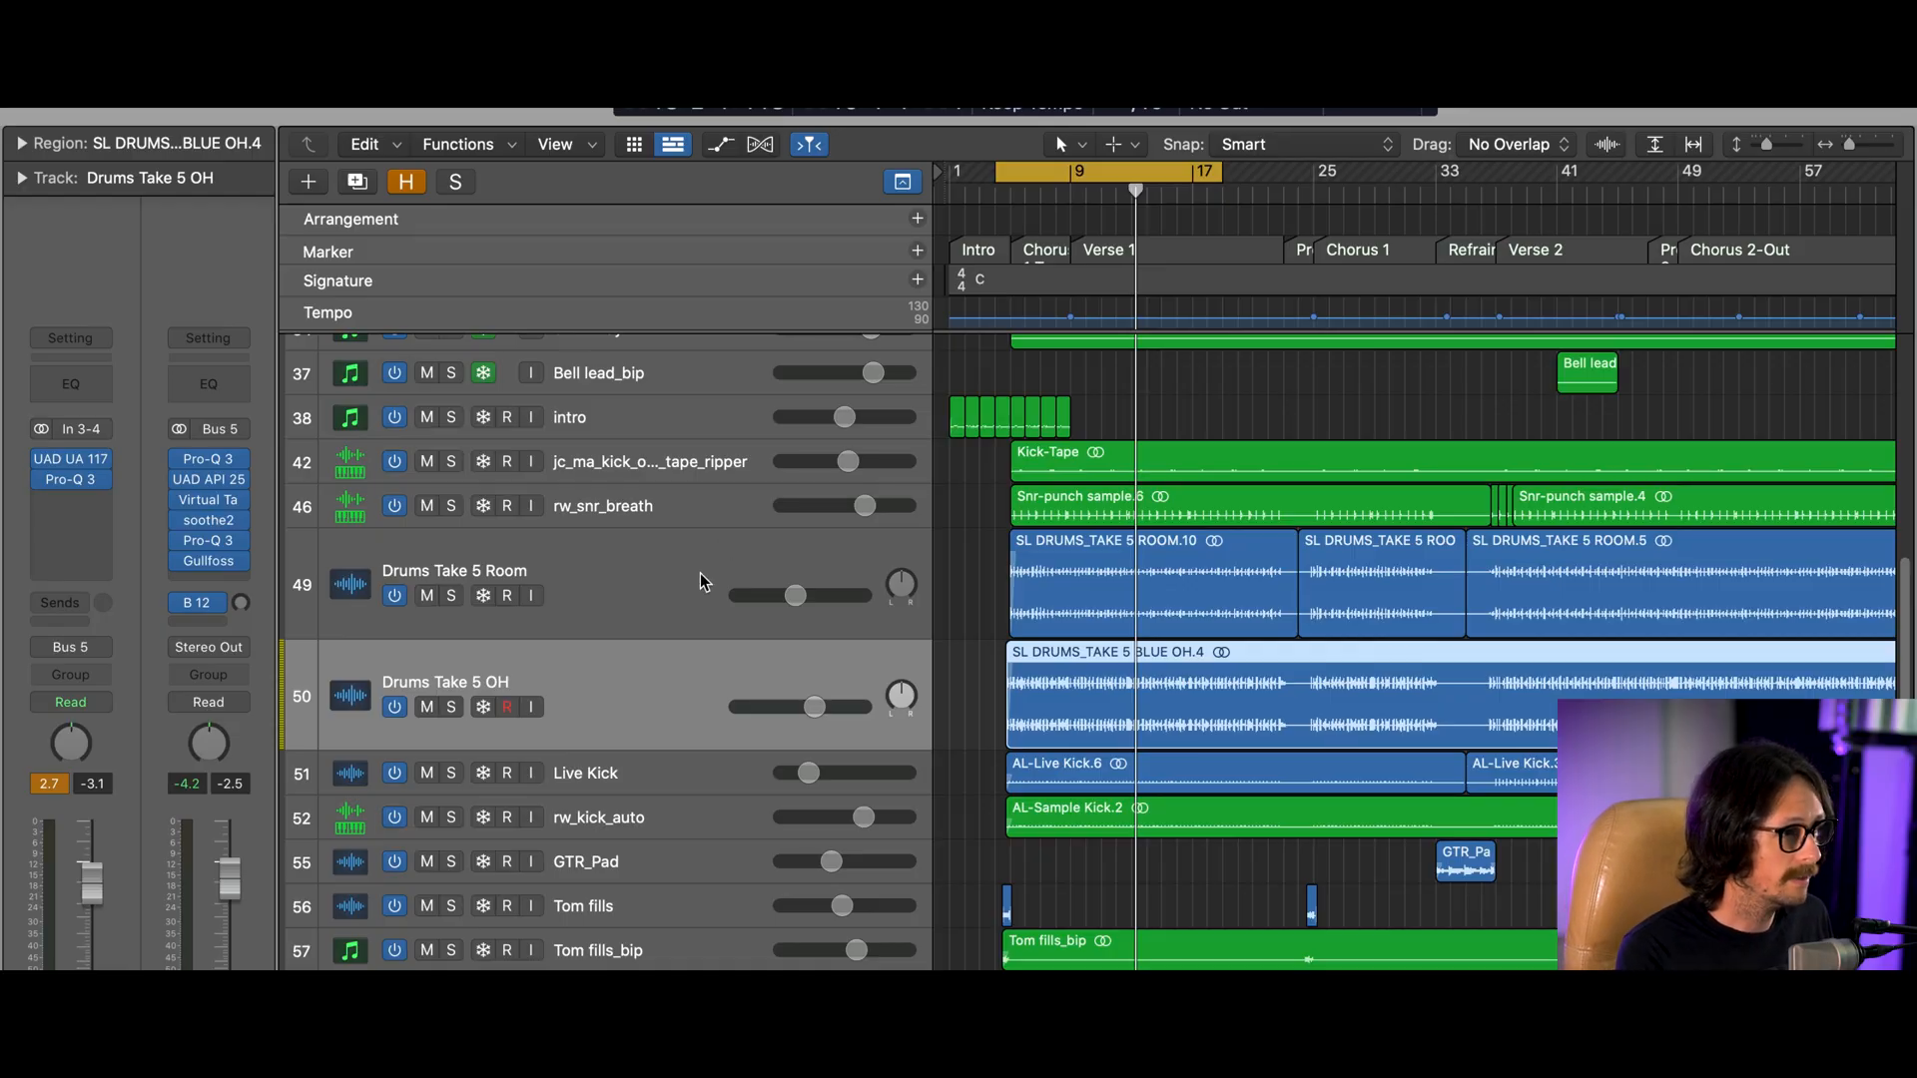
Select the synthetic tape kick track (42) and examine its Kick-Tape waveform alongside the snare sample and room recording
scroll(911, 634, up, 3)
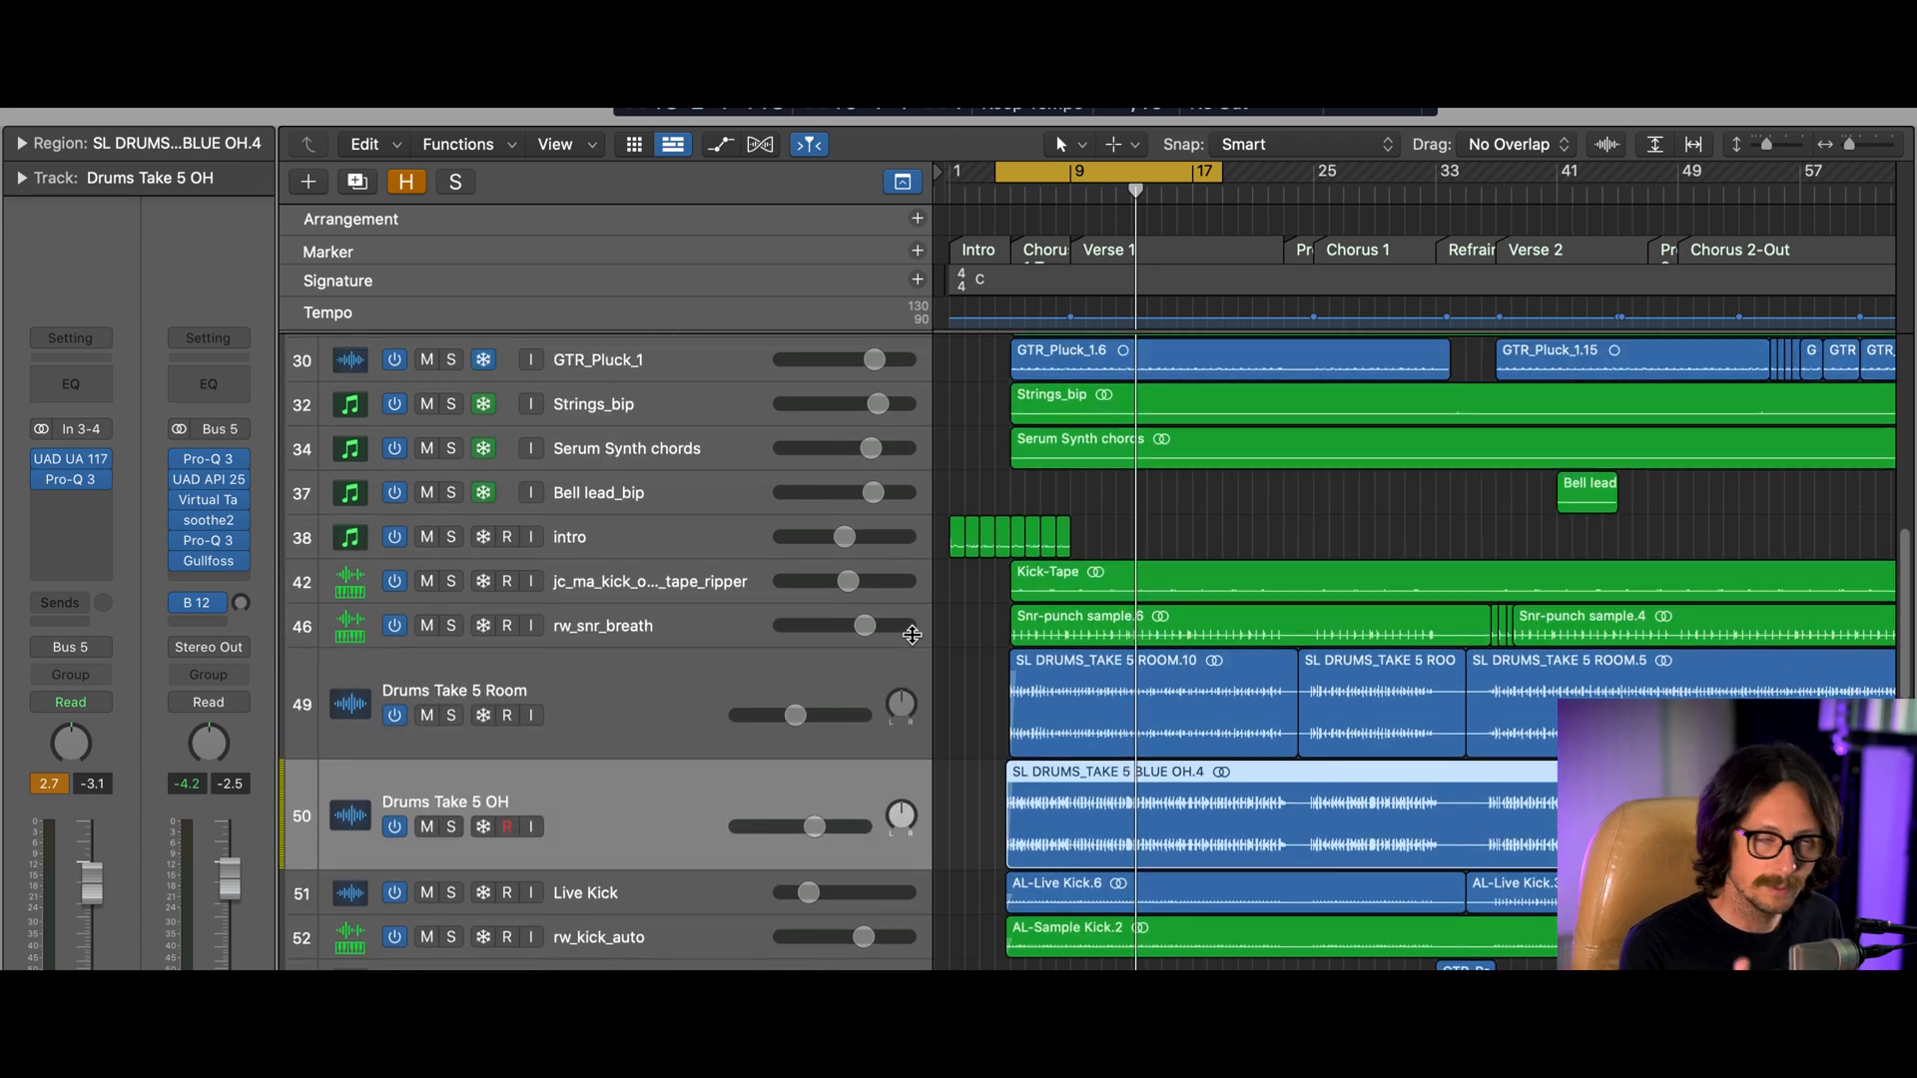
scroll(1183, 707, up, 2)
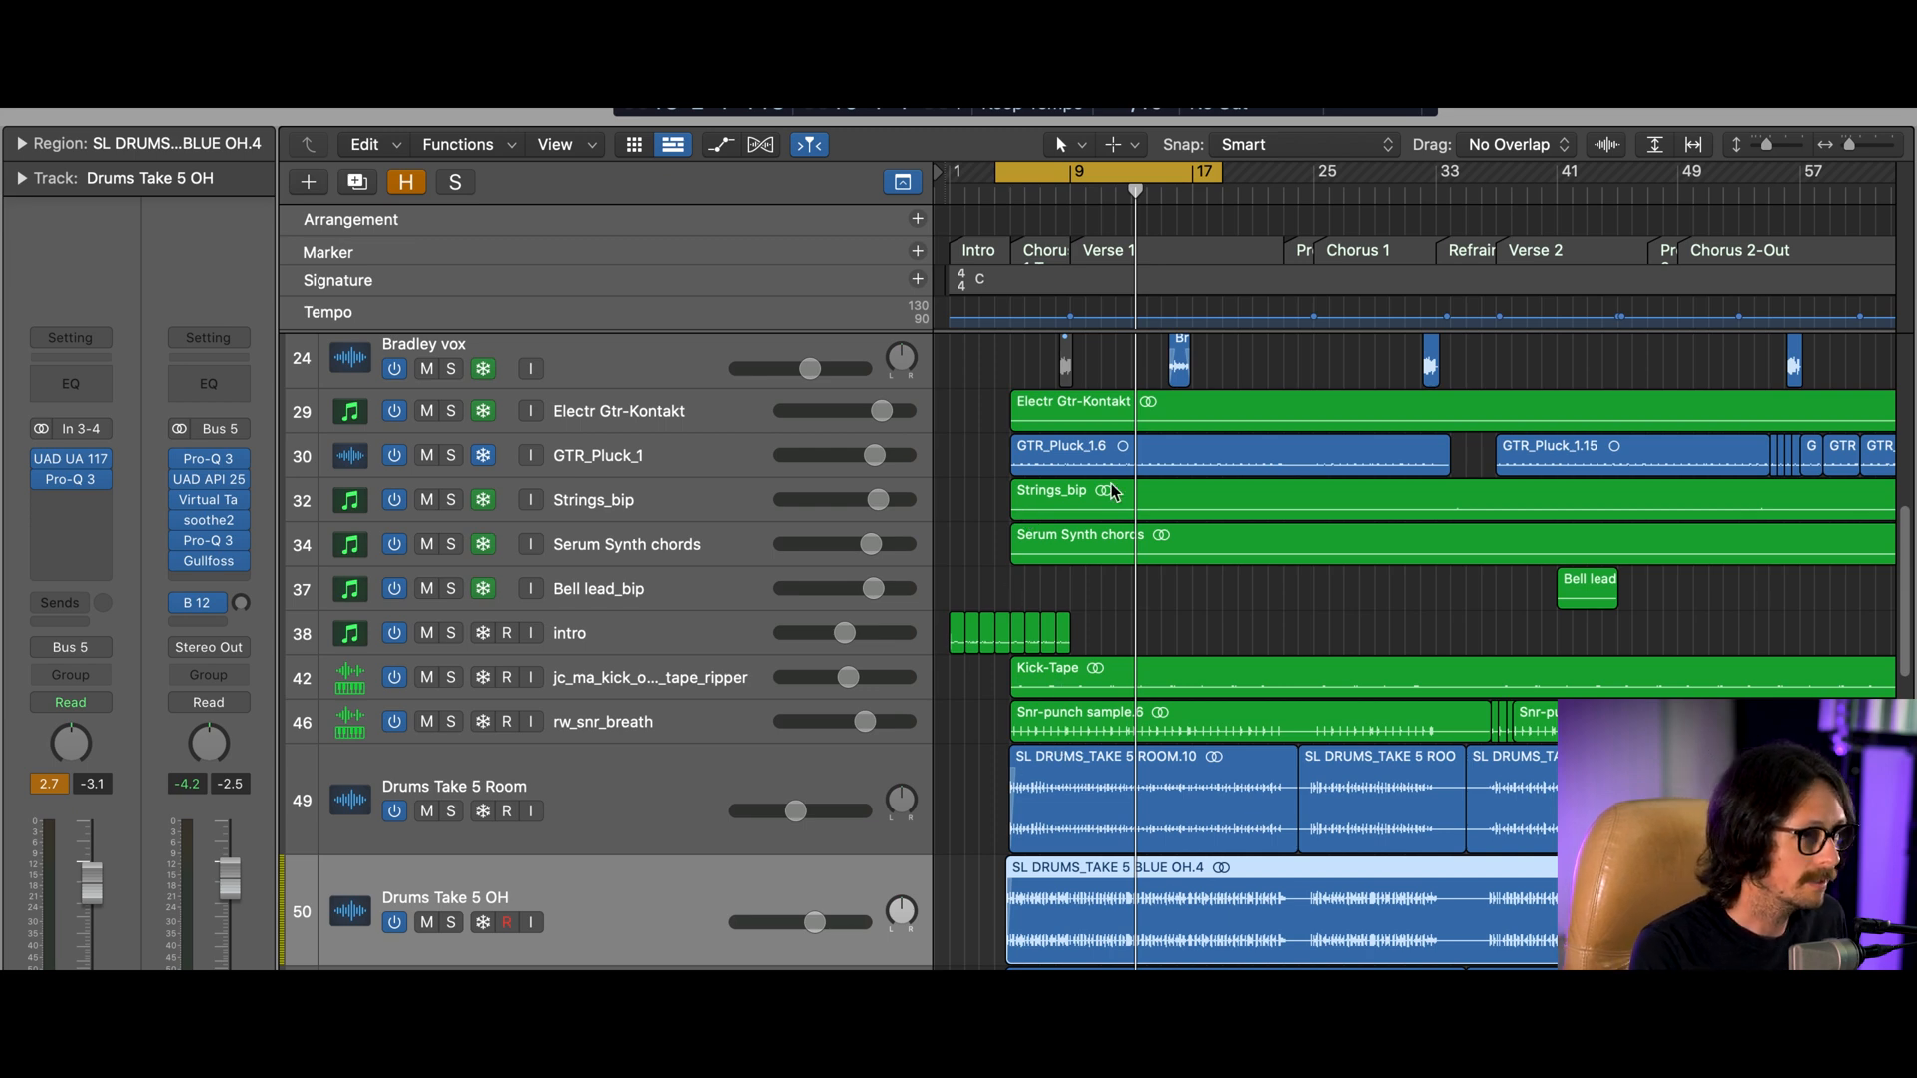
drag(1246, 499, 968, 904)
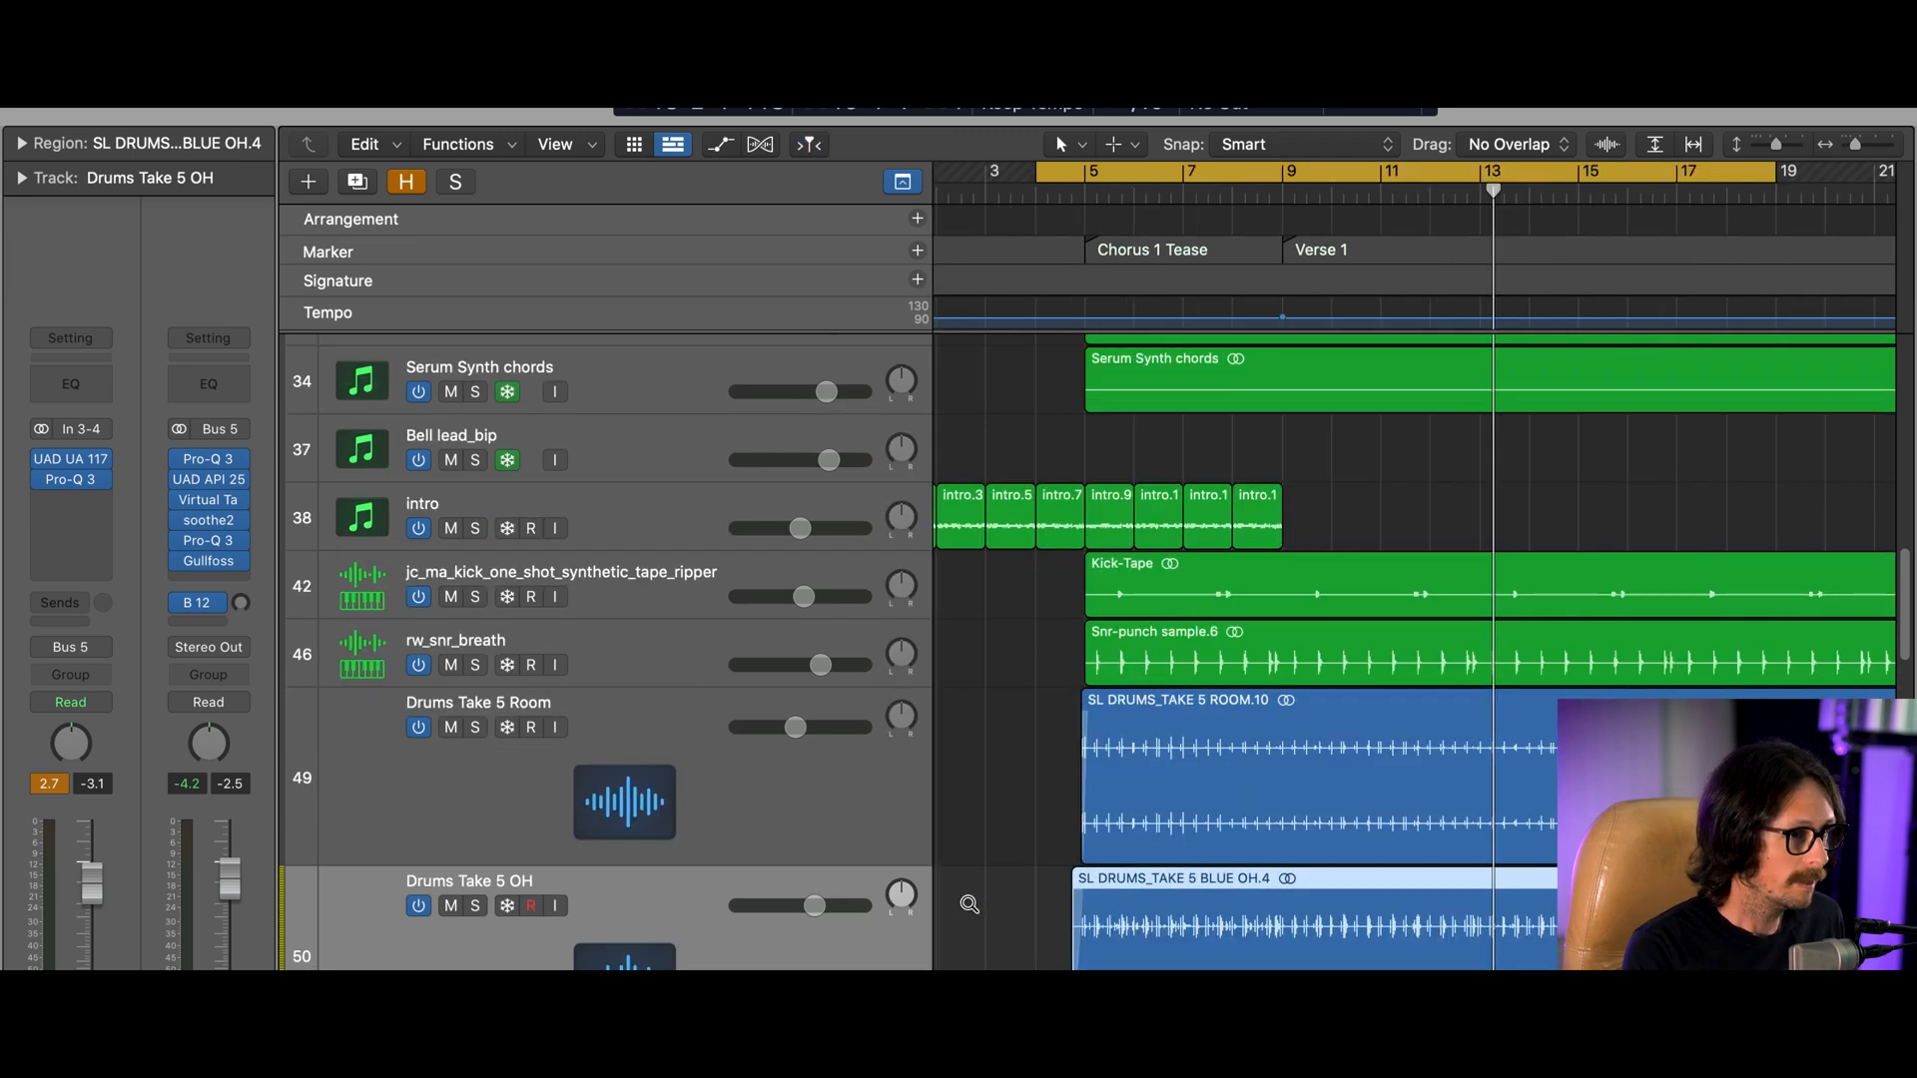
ctrl+alt+click(1114, 807)
scroll(1116, 581, down, 3)
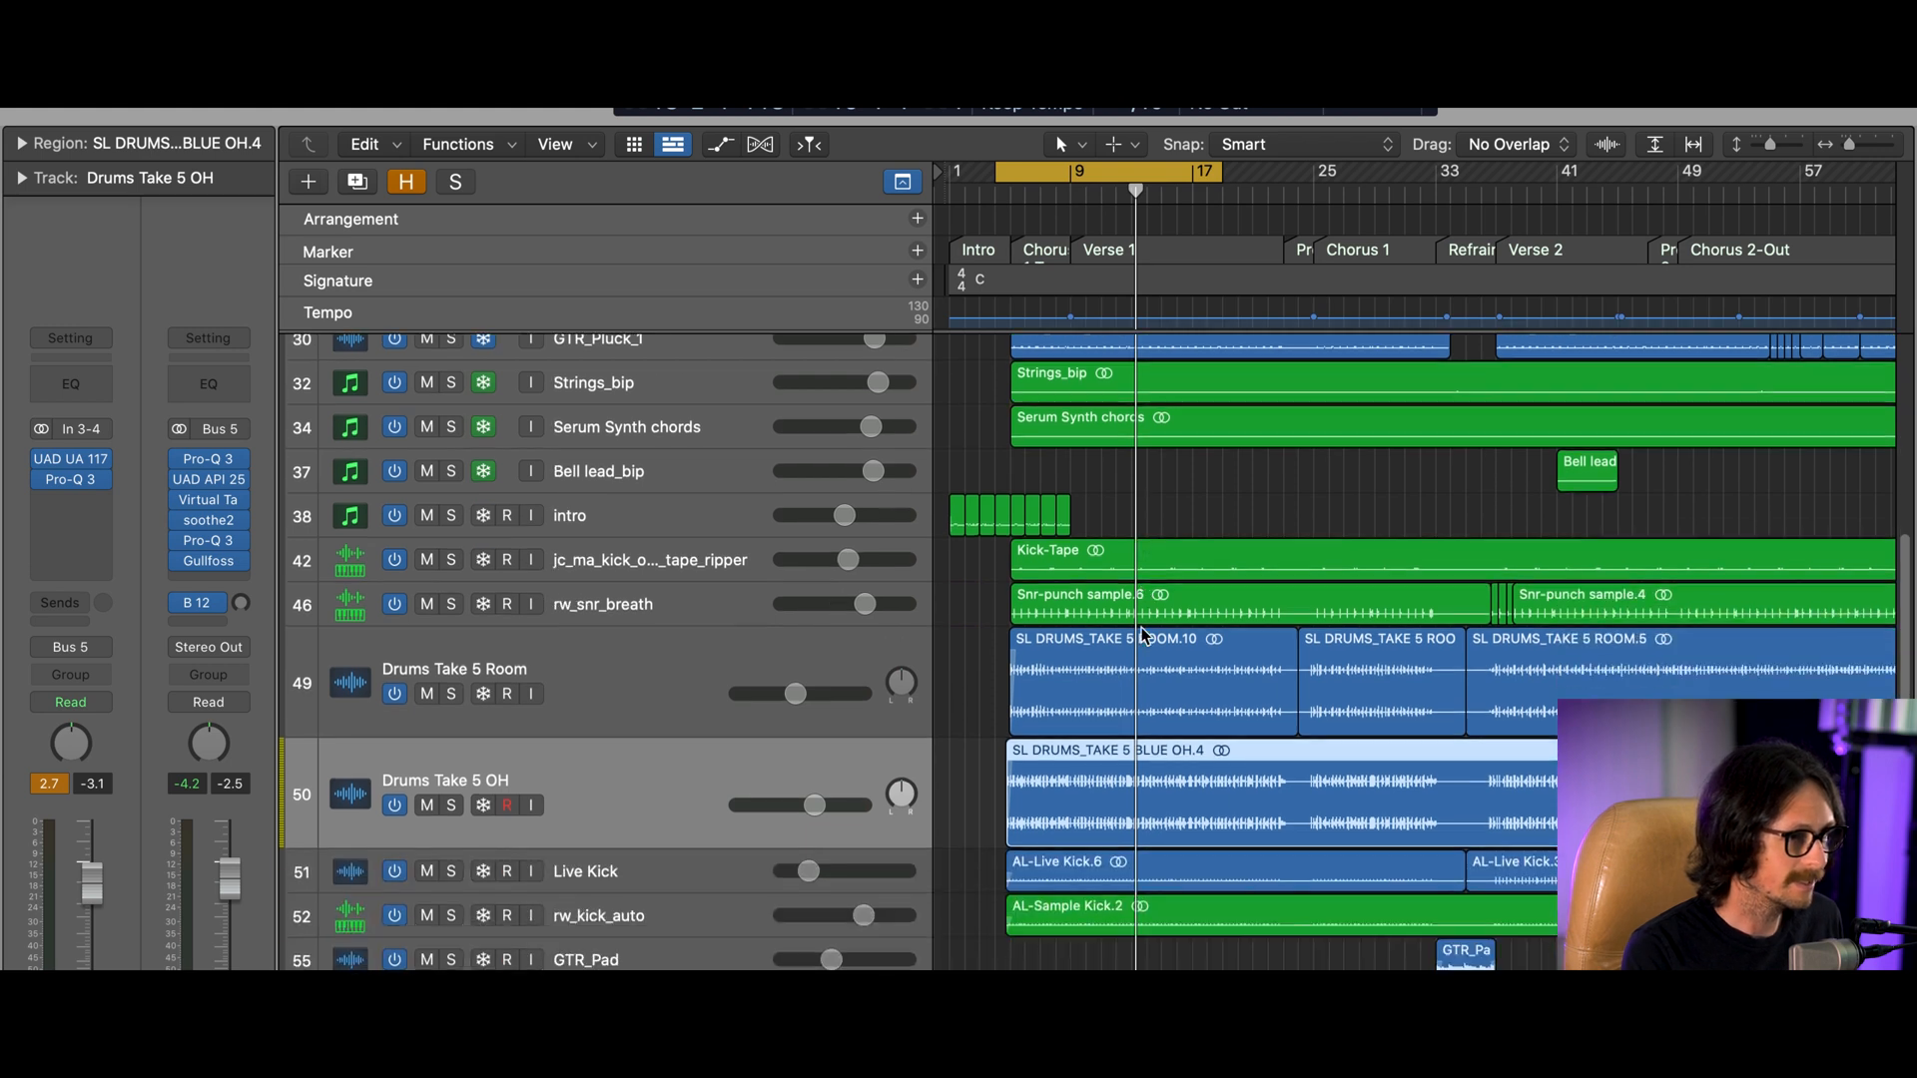
click(676, 529)
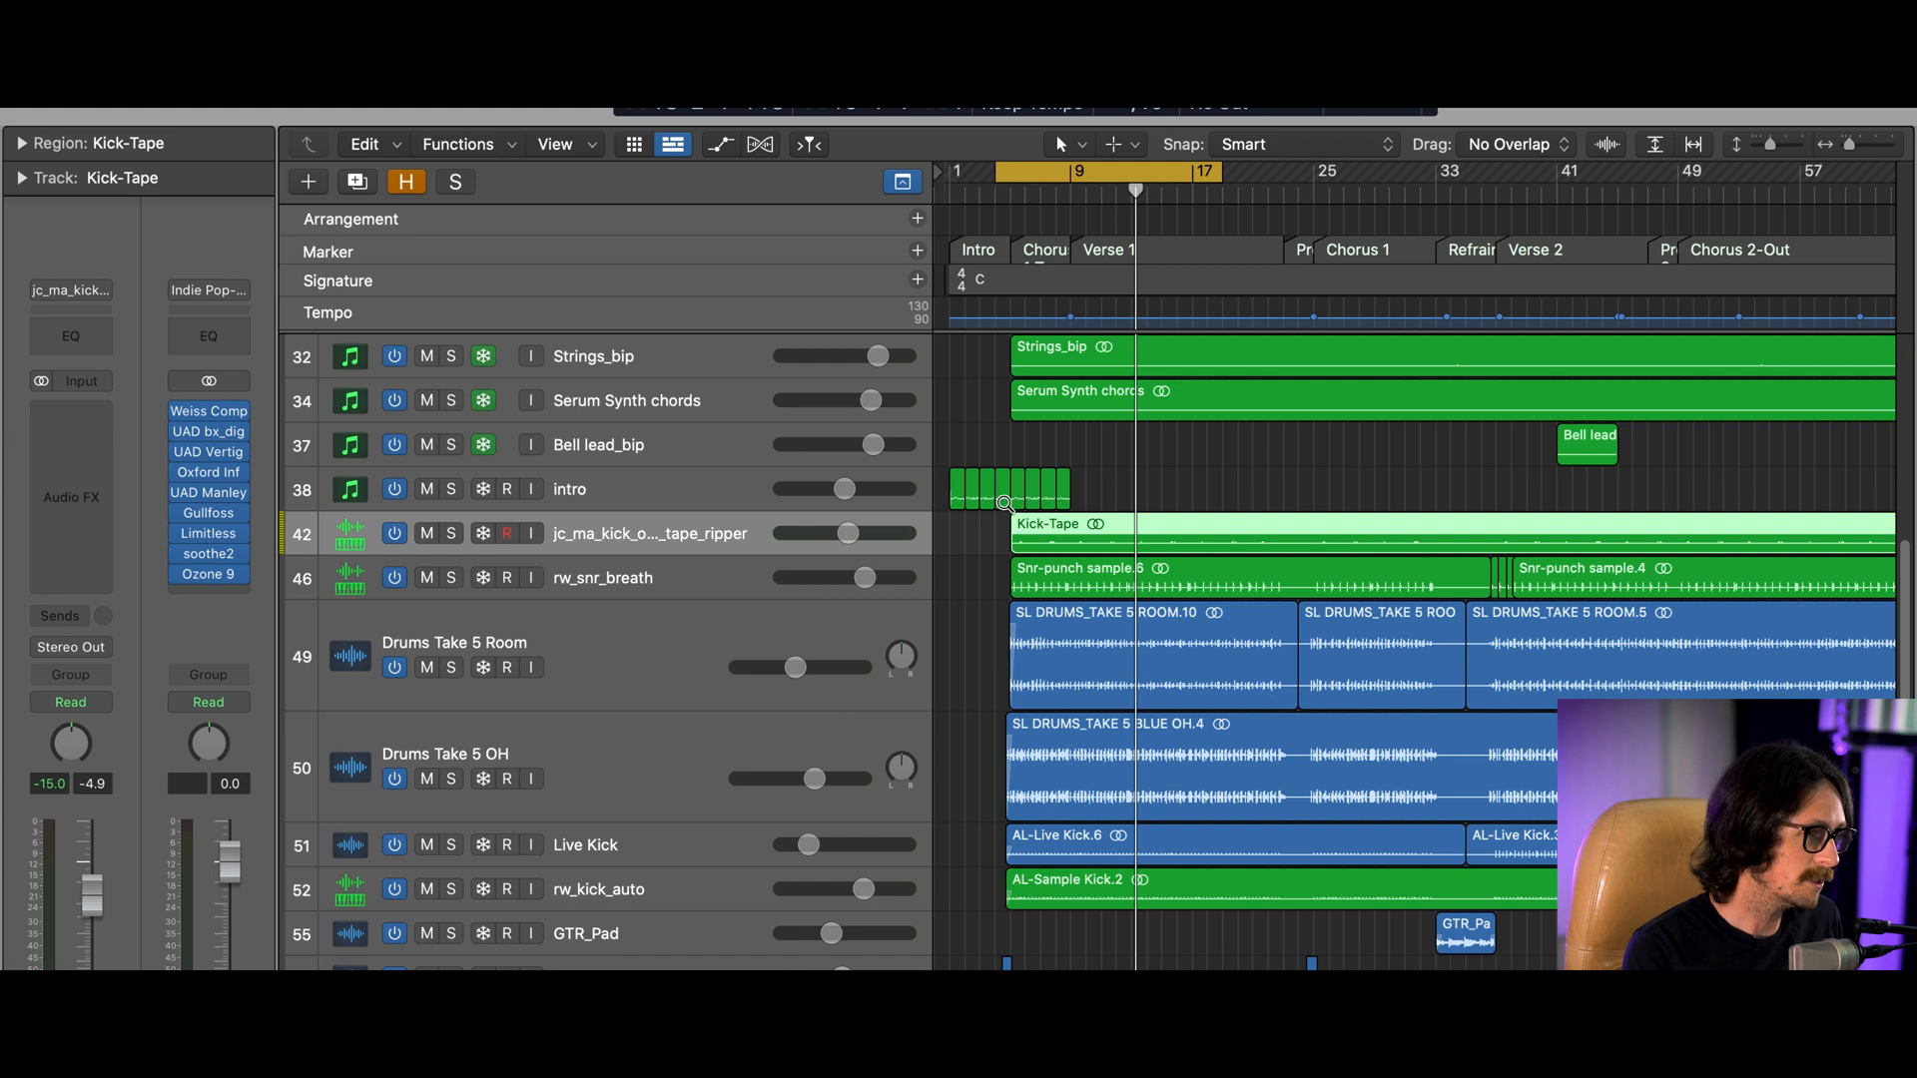
drag(1004, 502, 1282, 667)
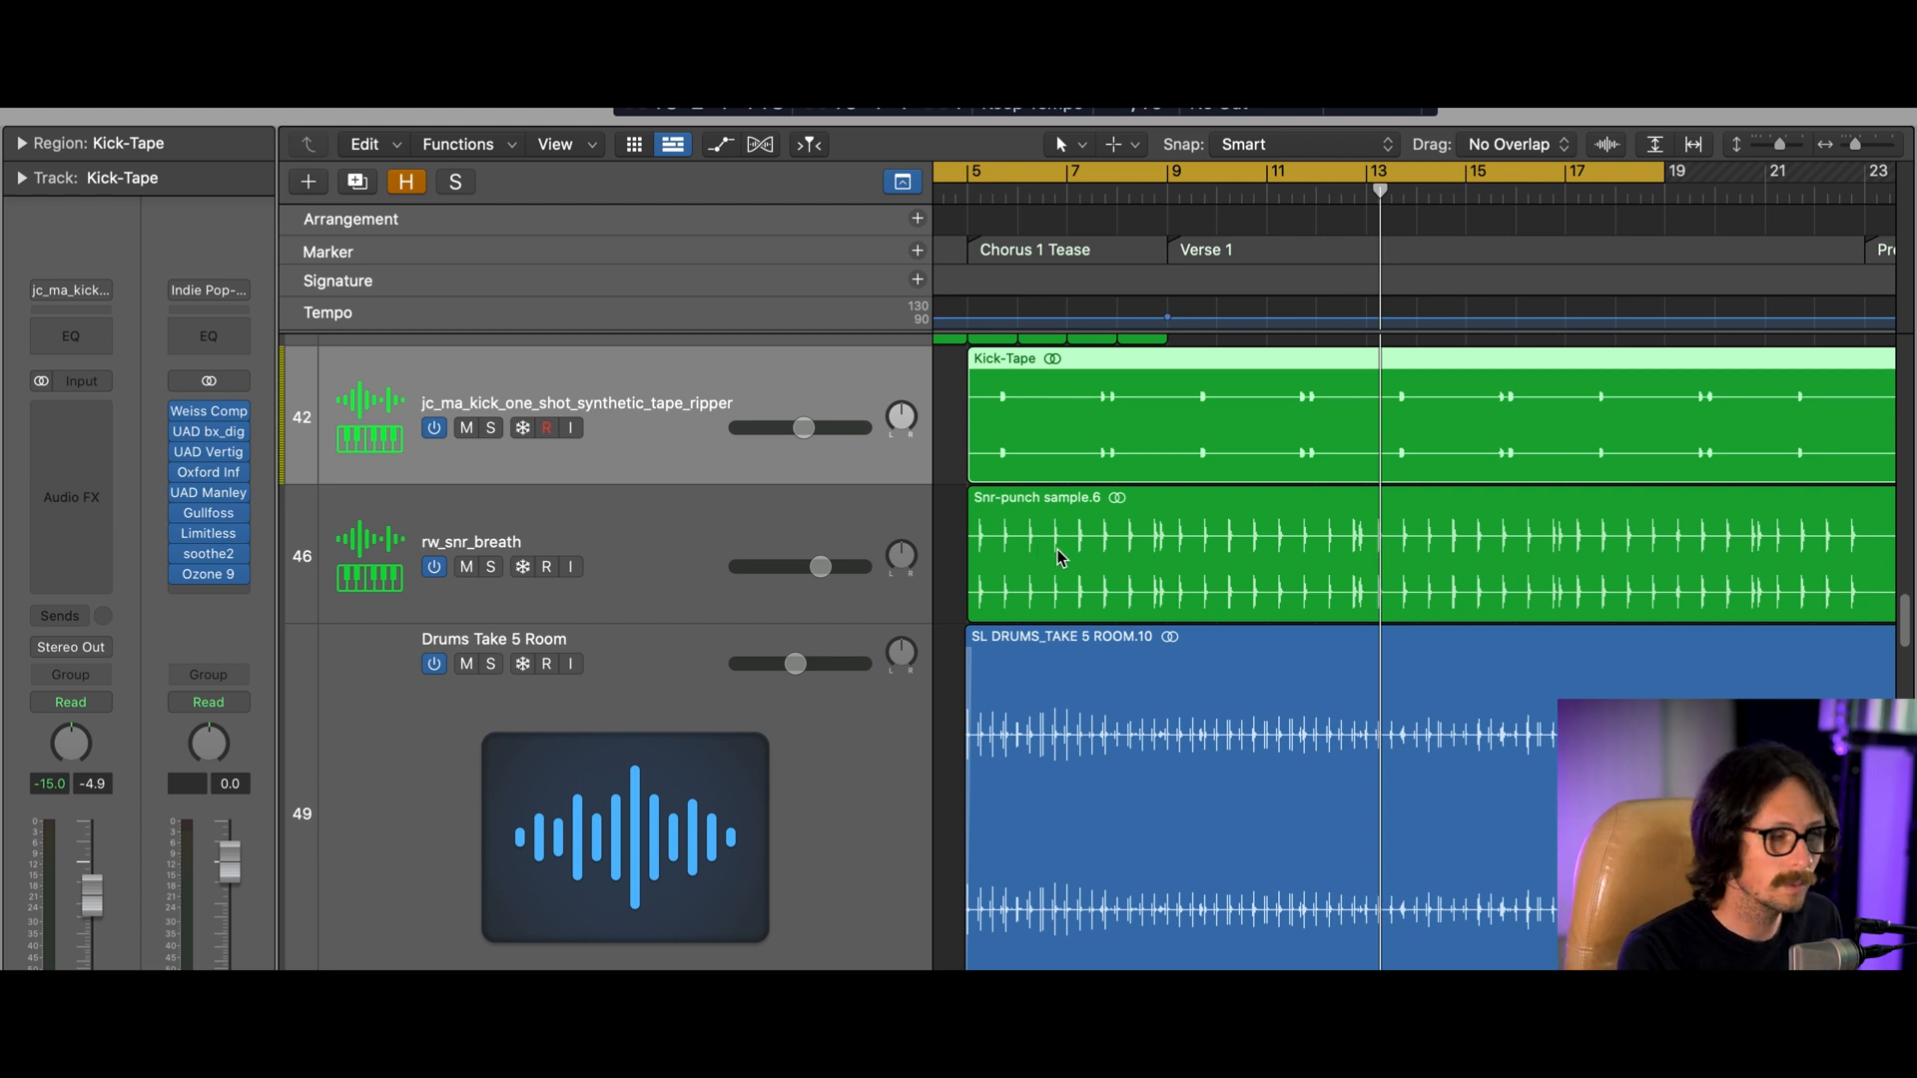
Show the hidden tracks, compare MIDI kick track 41 with the bounced Kick-Tape track 42, and hide them again
click(407, 185)
scroll(1119, 779, down, 2)
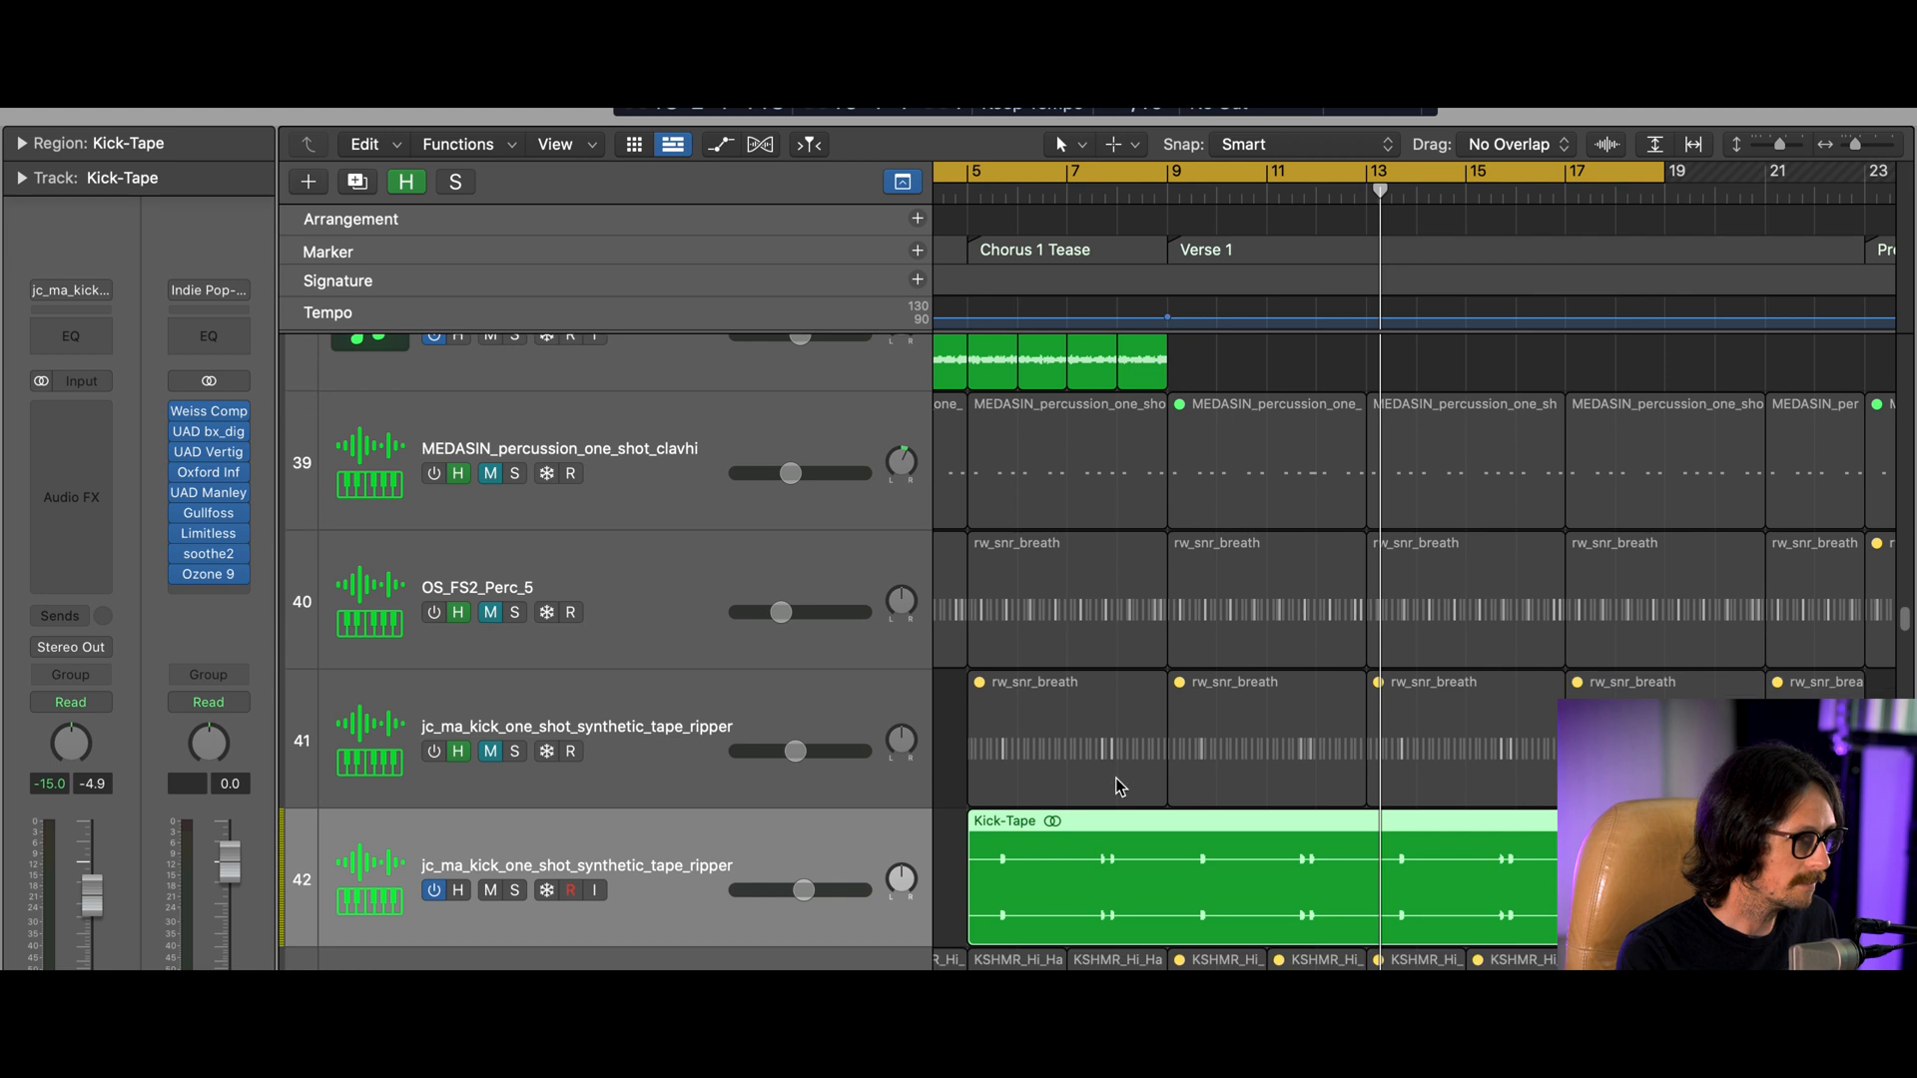
click(669, 763)
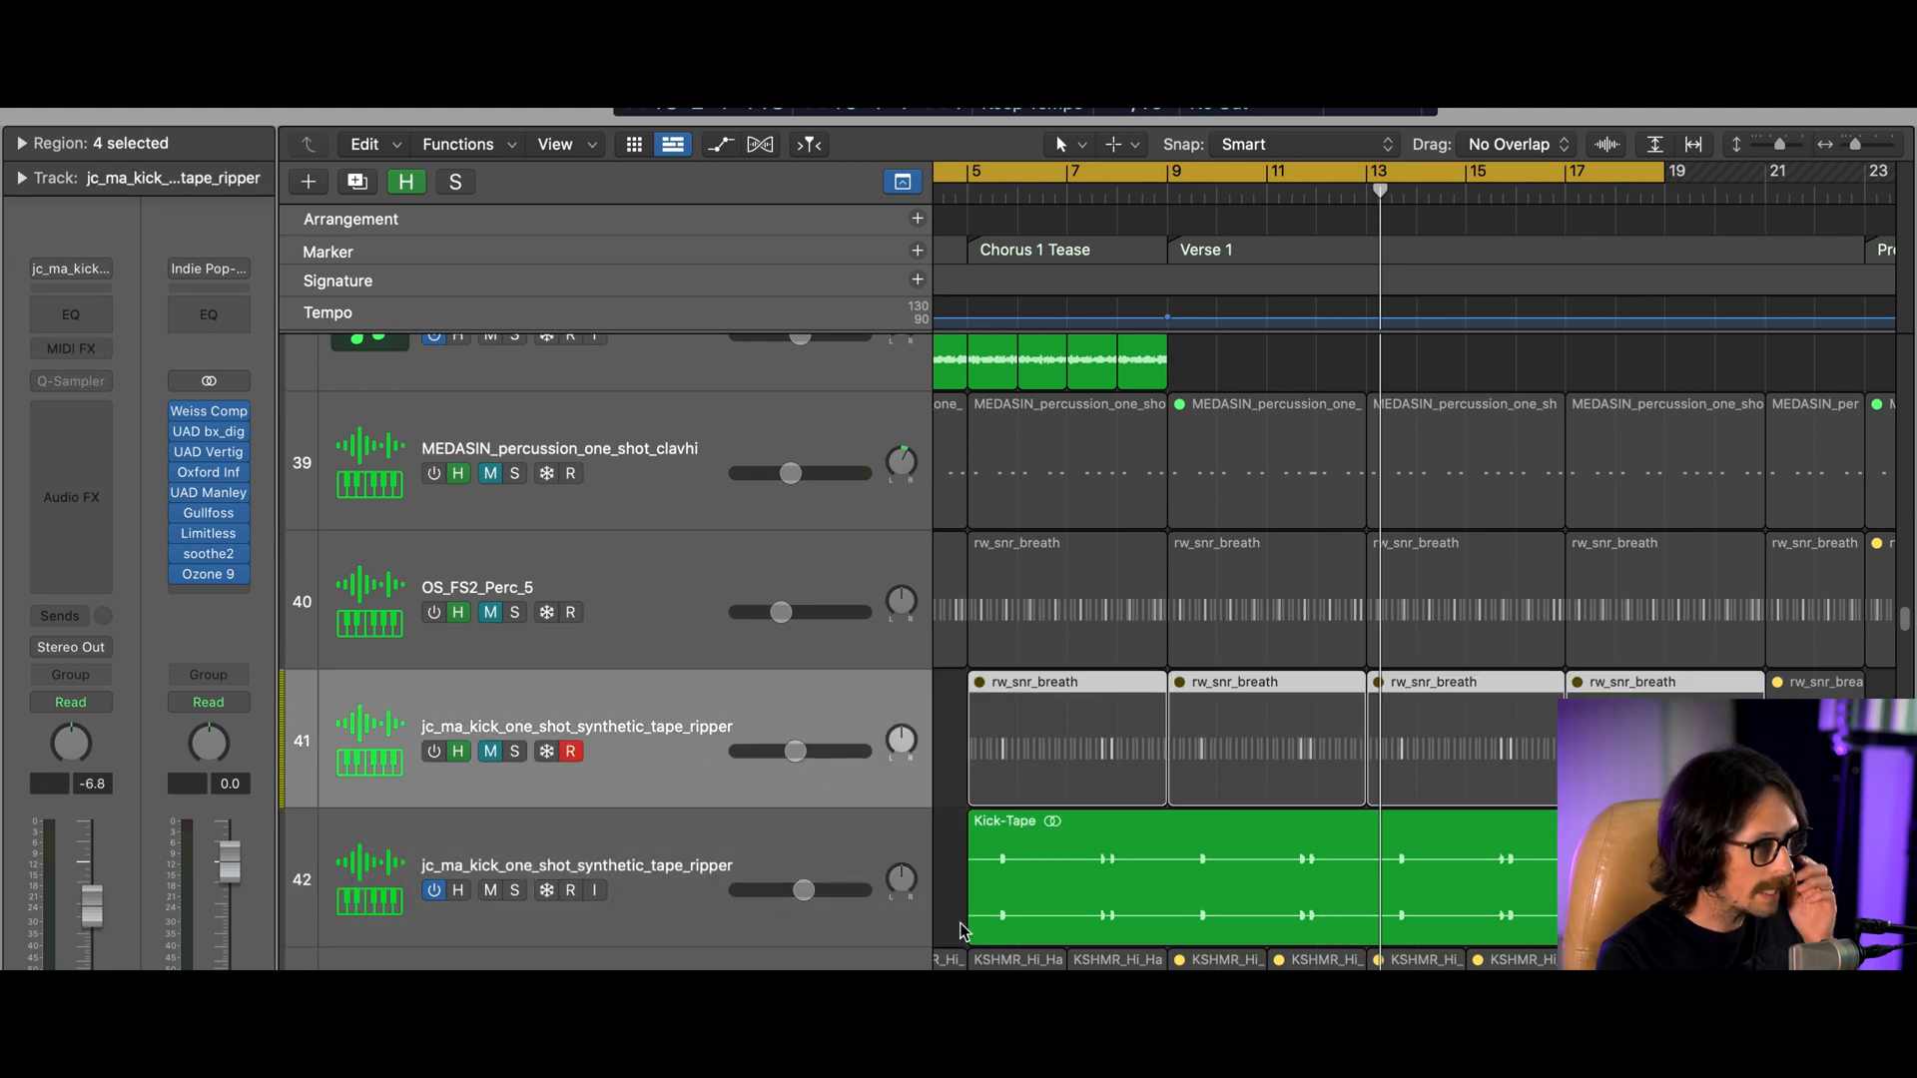
click(613, 891)
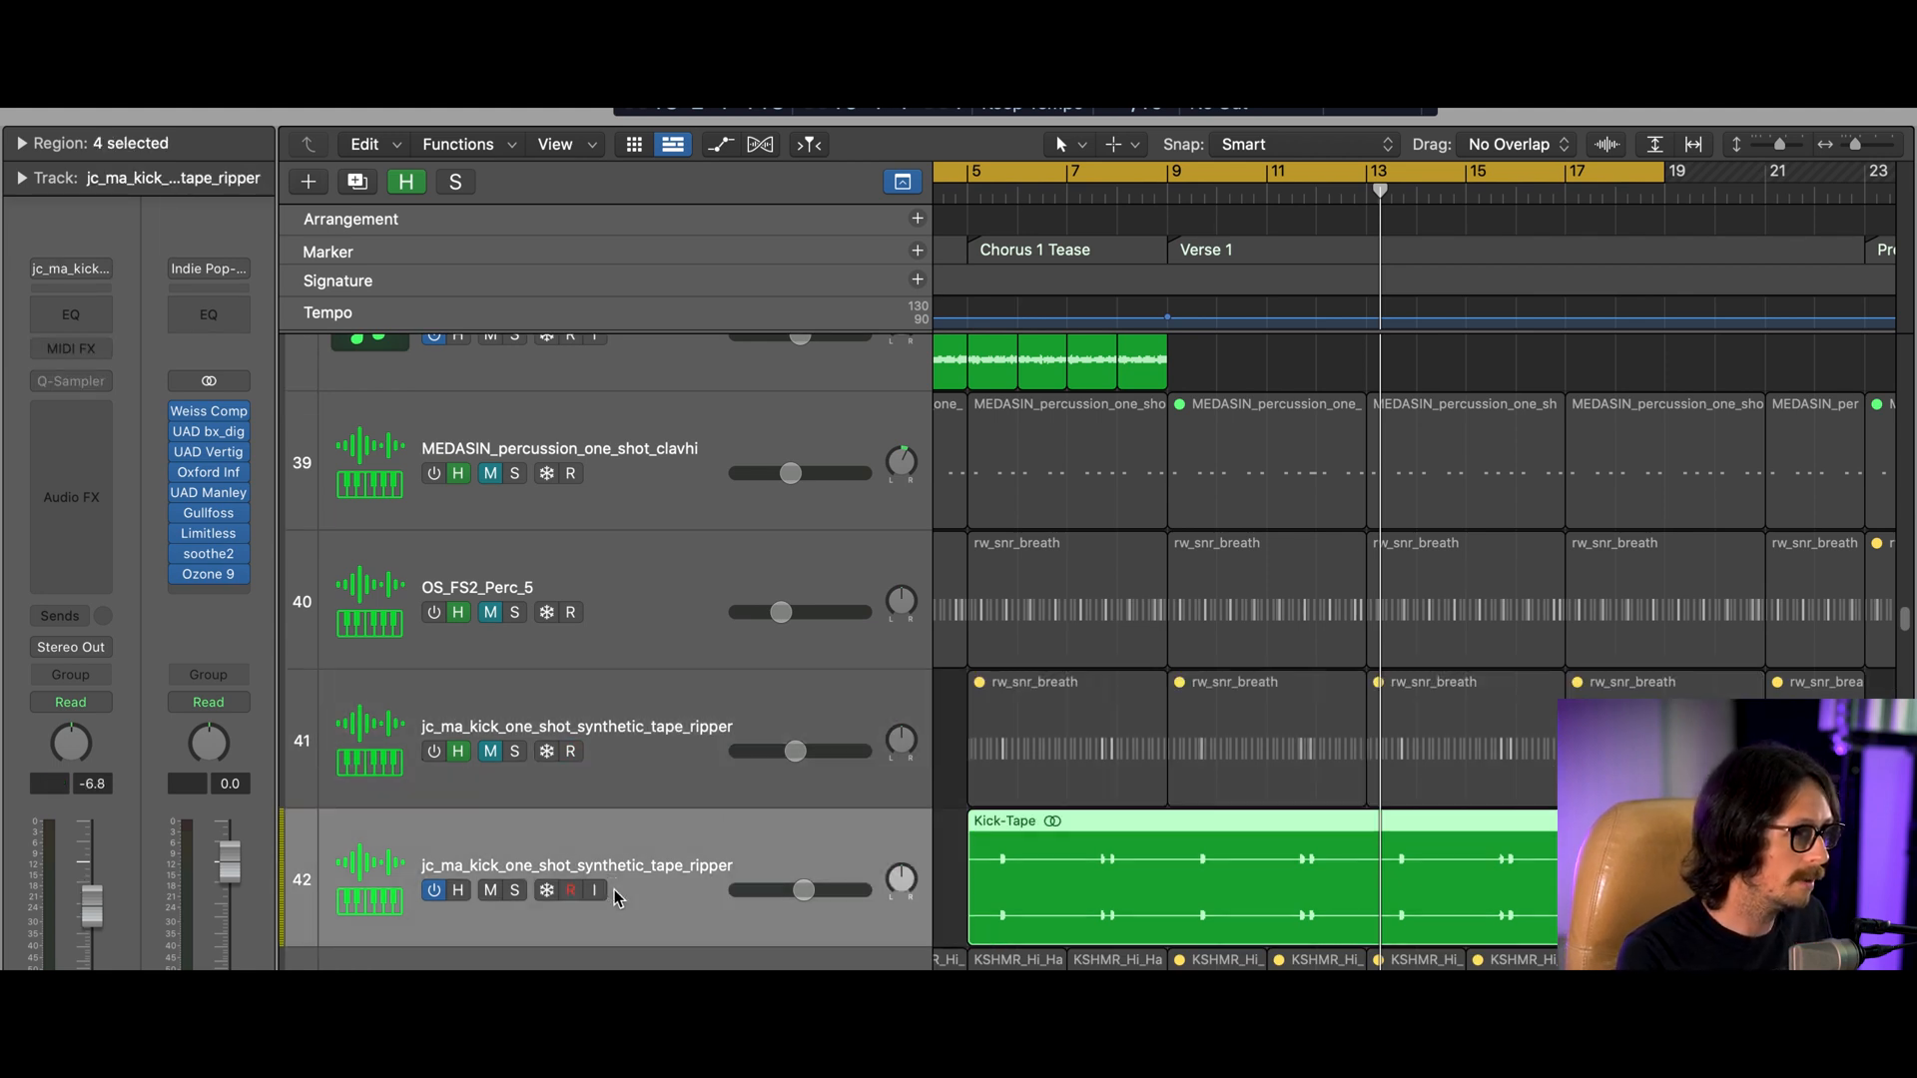
key(h)
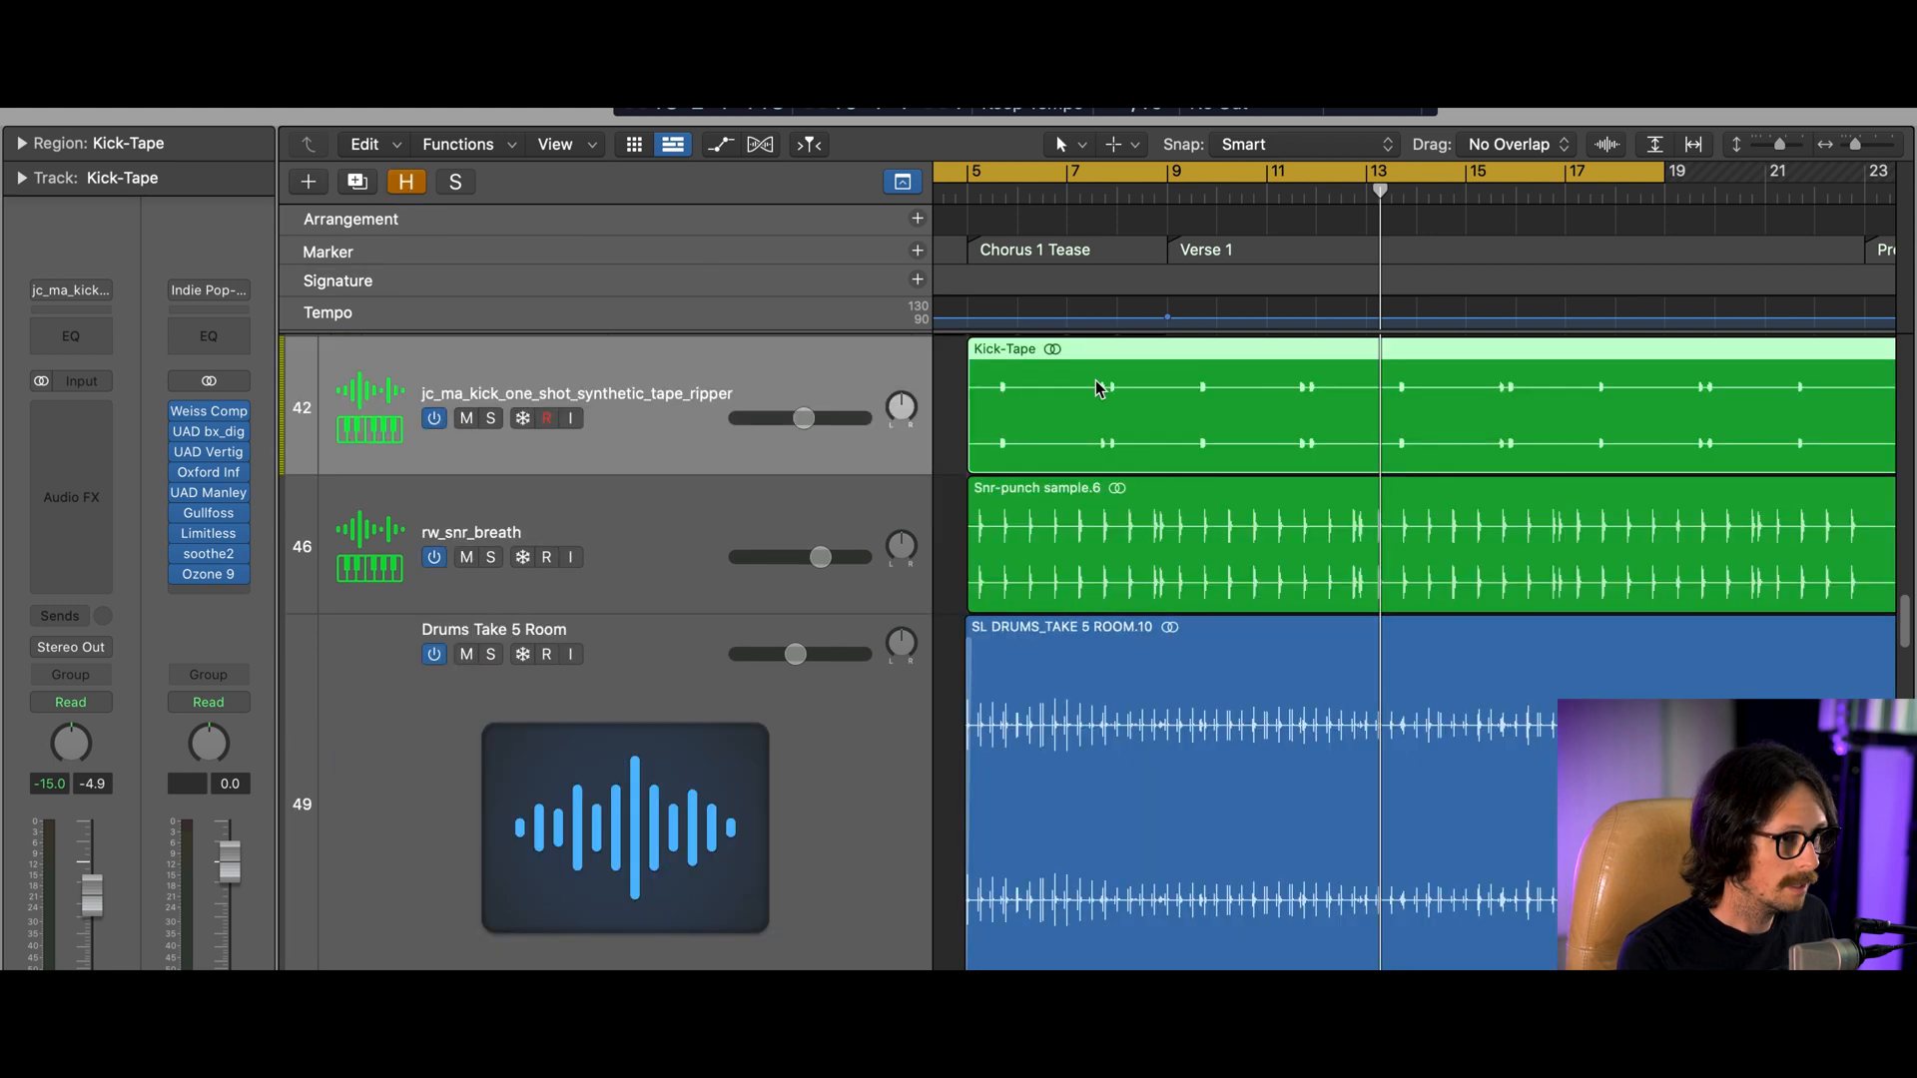
Open the Ghz Vulf Compressor plug-in on the rw_snr_breath track and move its window aside to uncover the track controls
click(658, 552)
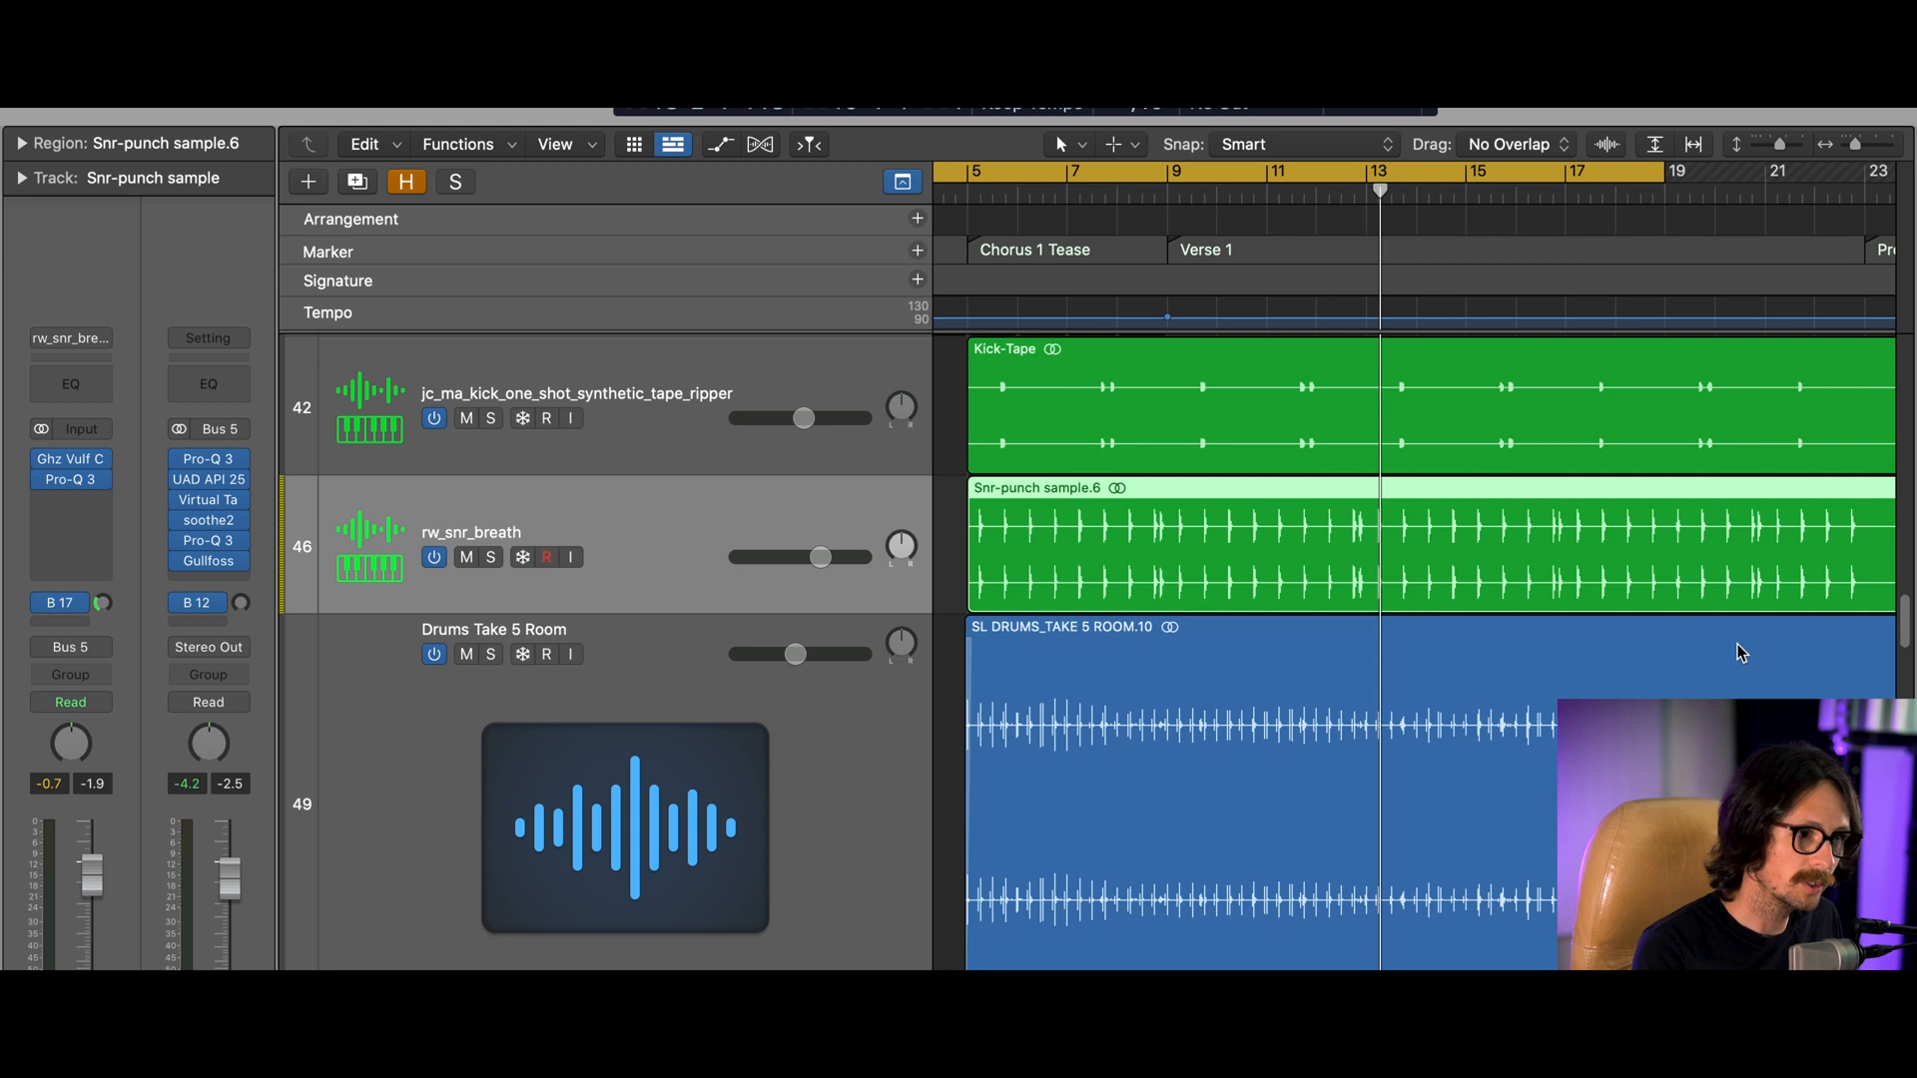
click(73, 463)
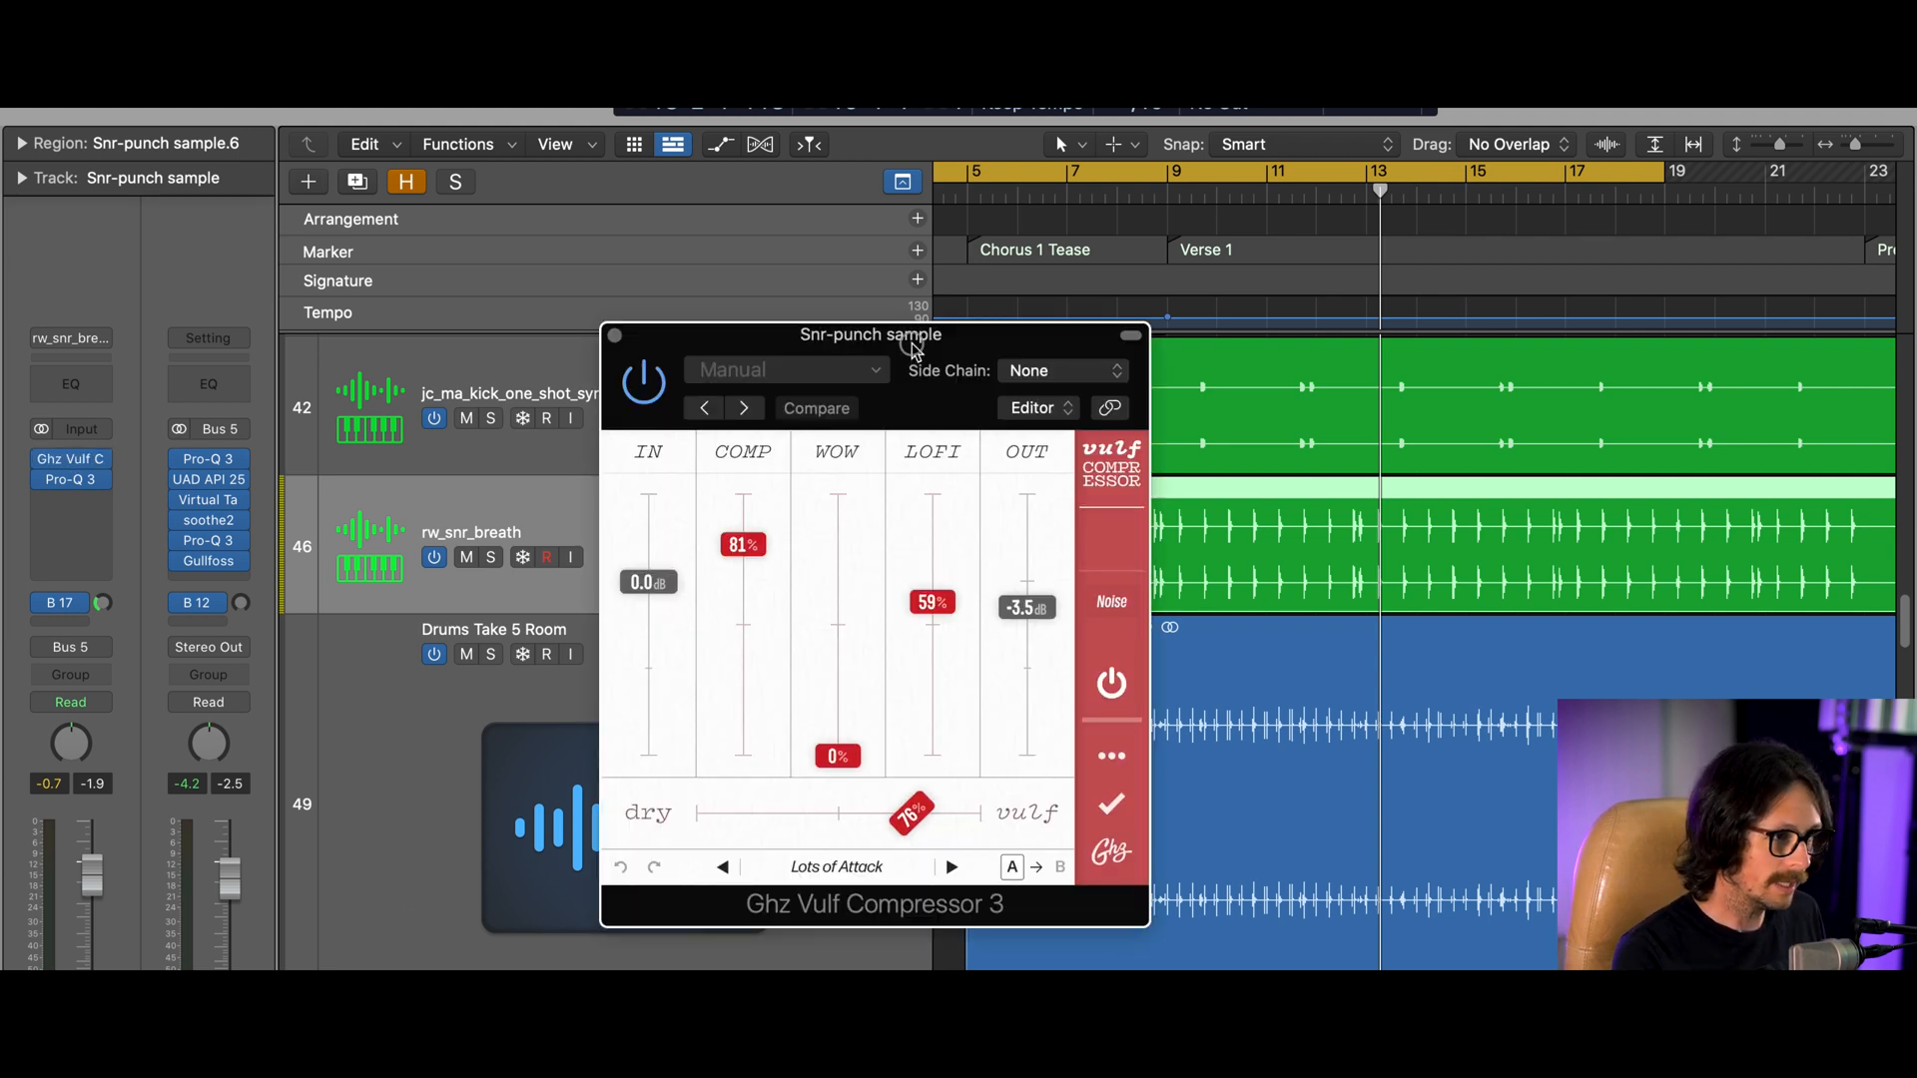
drag(911, 347, 949, 324)
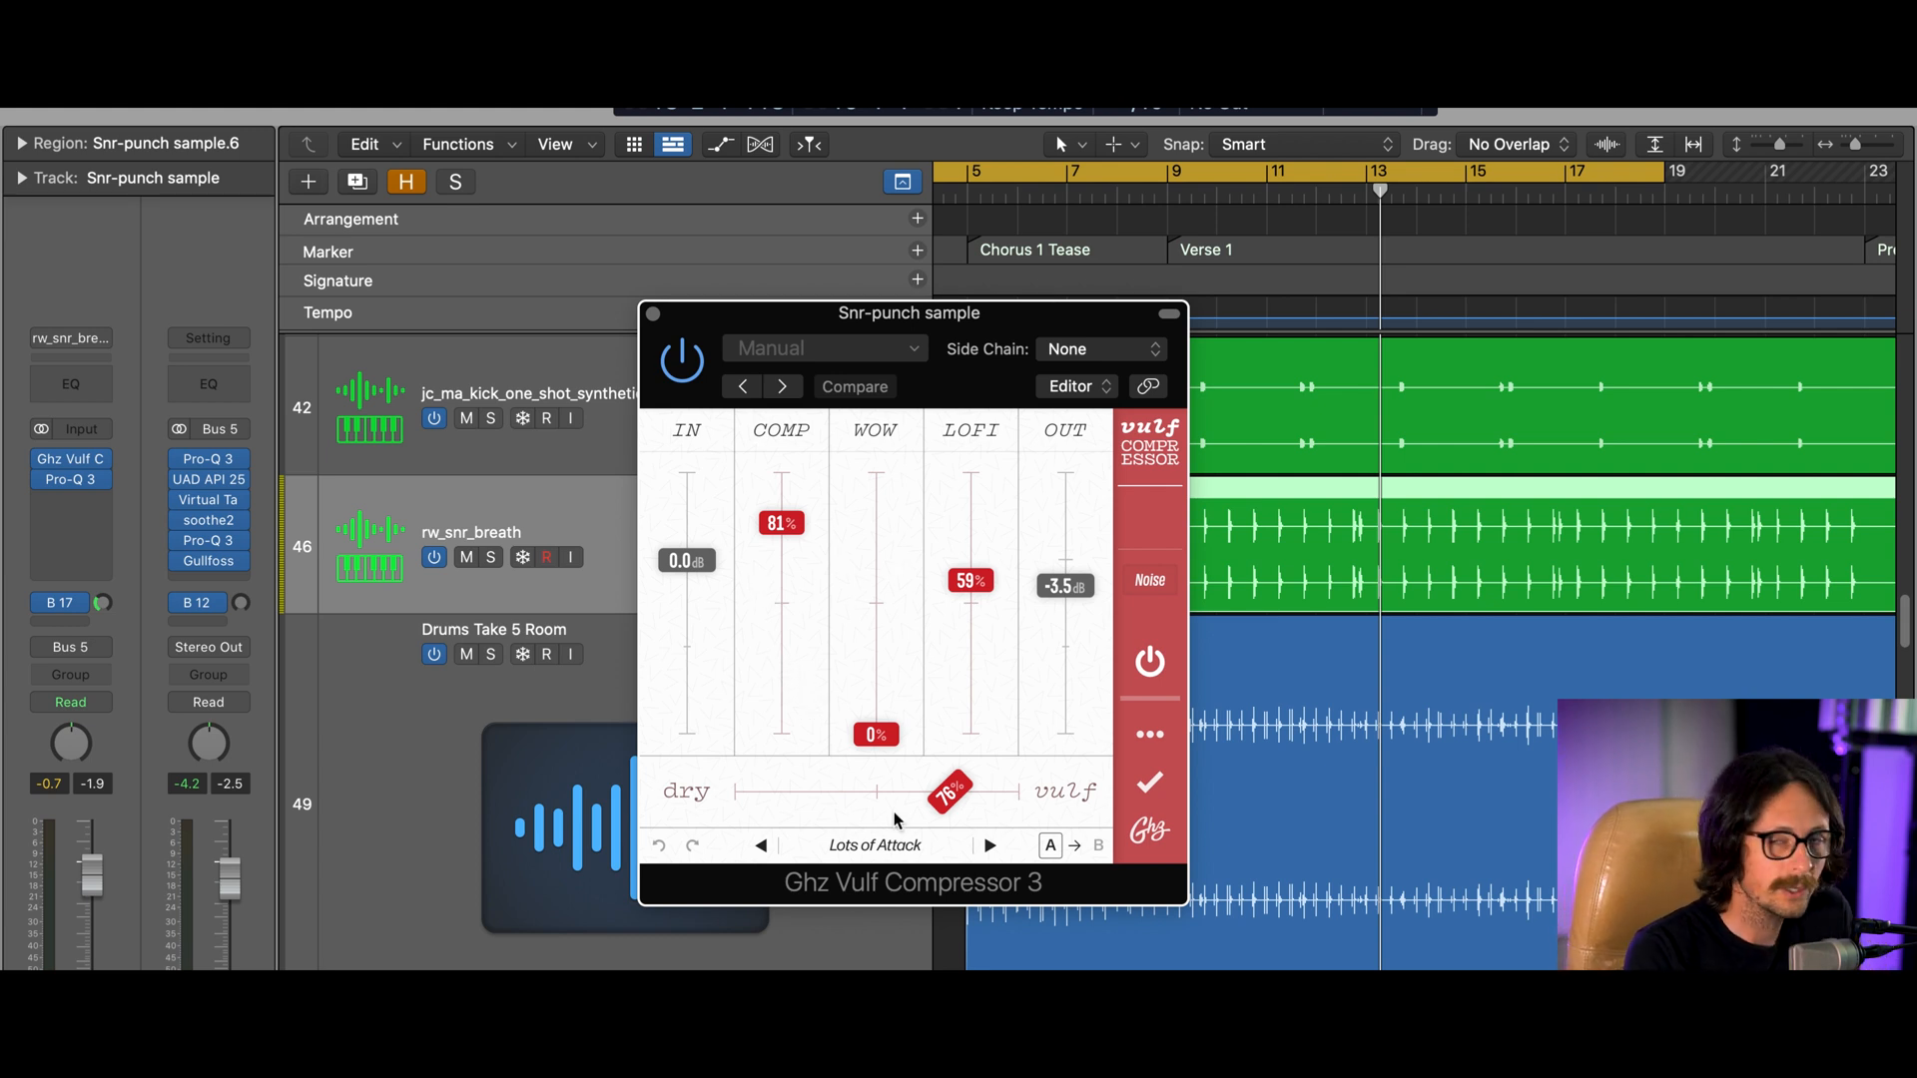
click(494, 508)
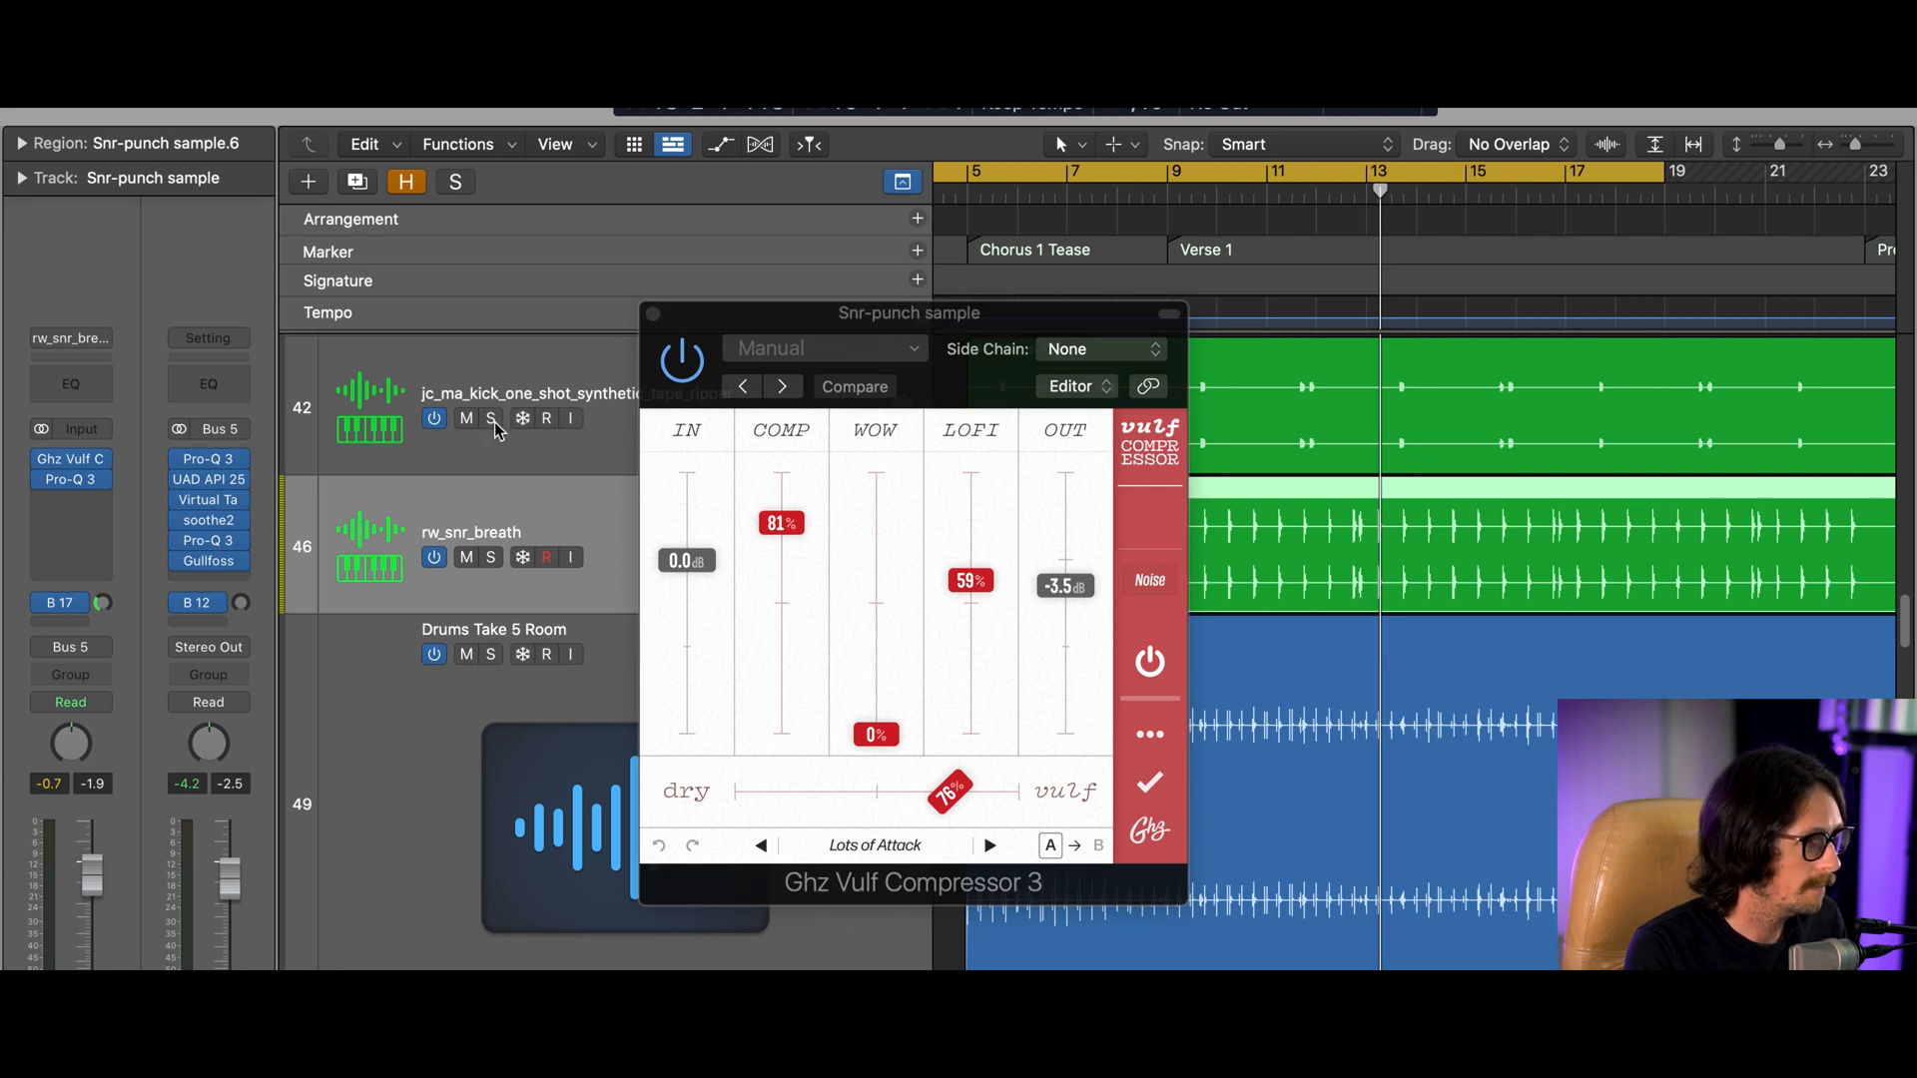
drag(945, 327, 1479, 584)
Solo the drum layers from the synthetic tape kick (42) through Live Kick (51) and play them
scroll(1034, 546, down, 10)
scroll(1034, 545, down, 5)
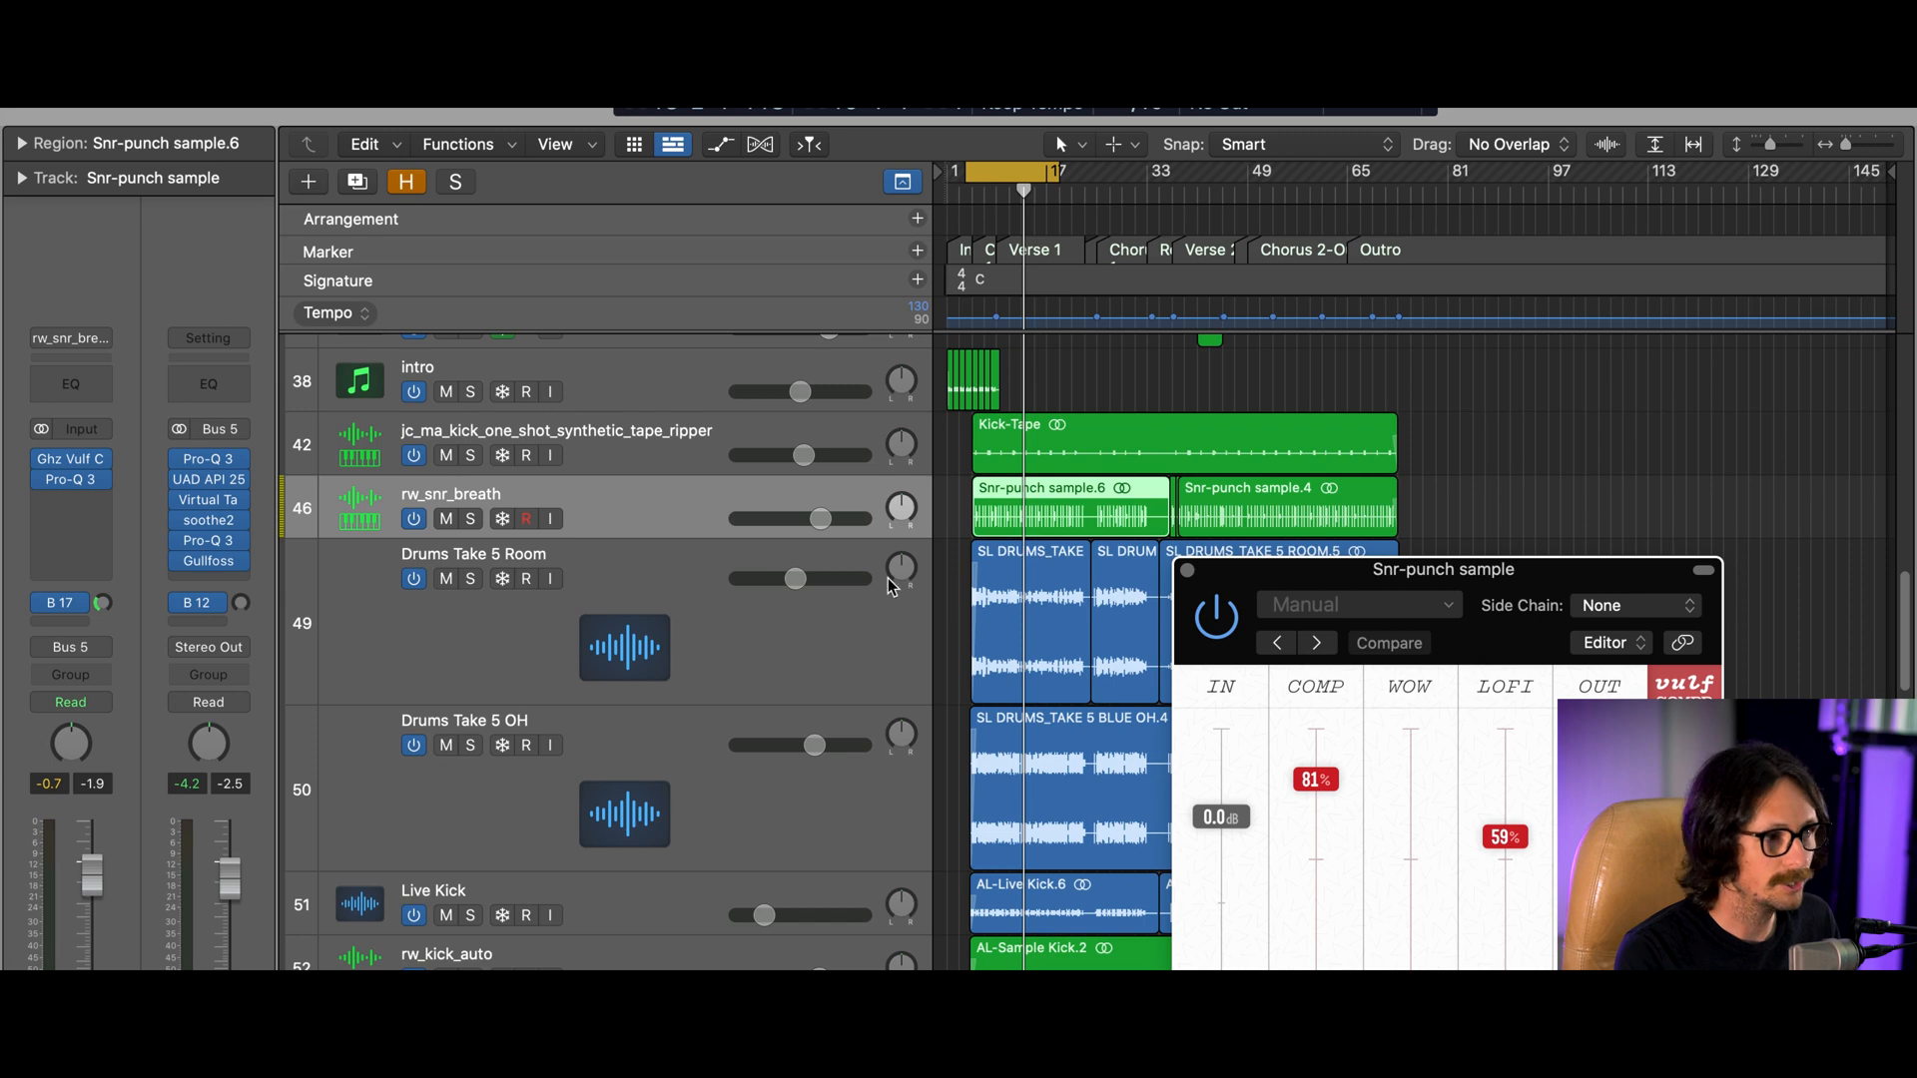
click(671, 439)
scroll(629, 649, down, 4)
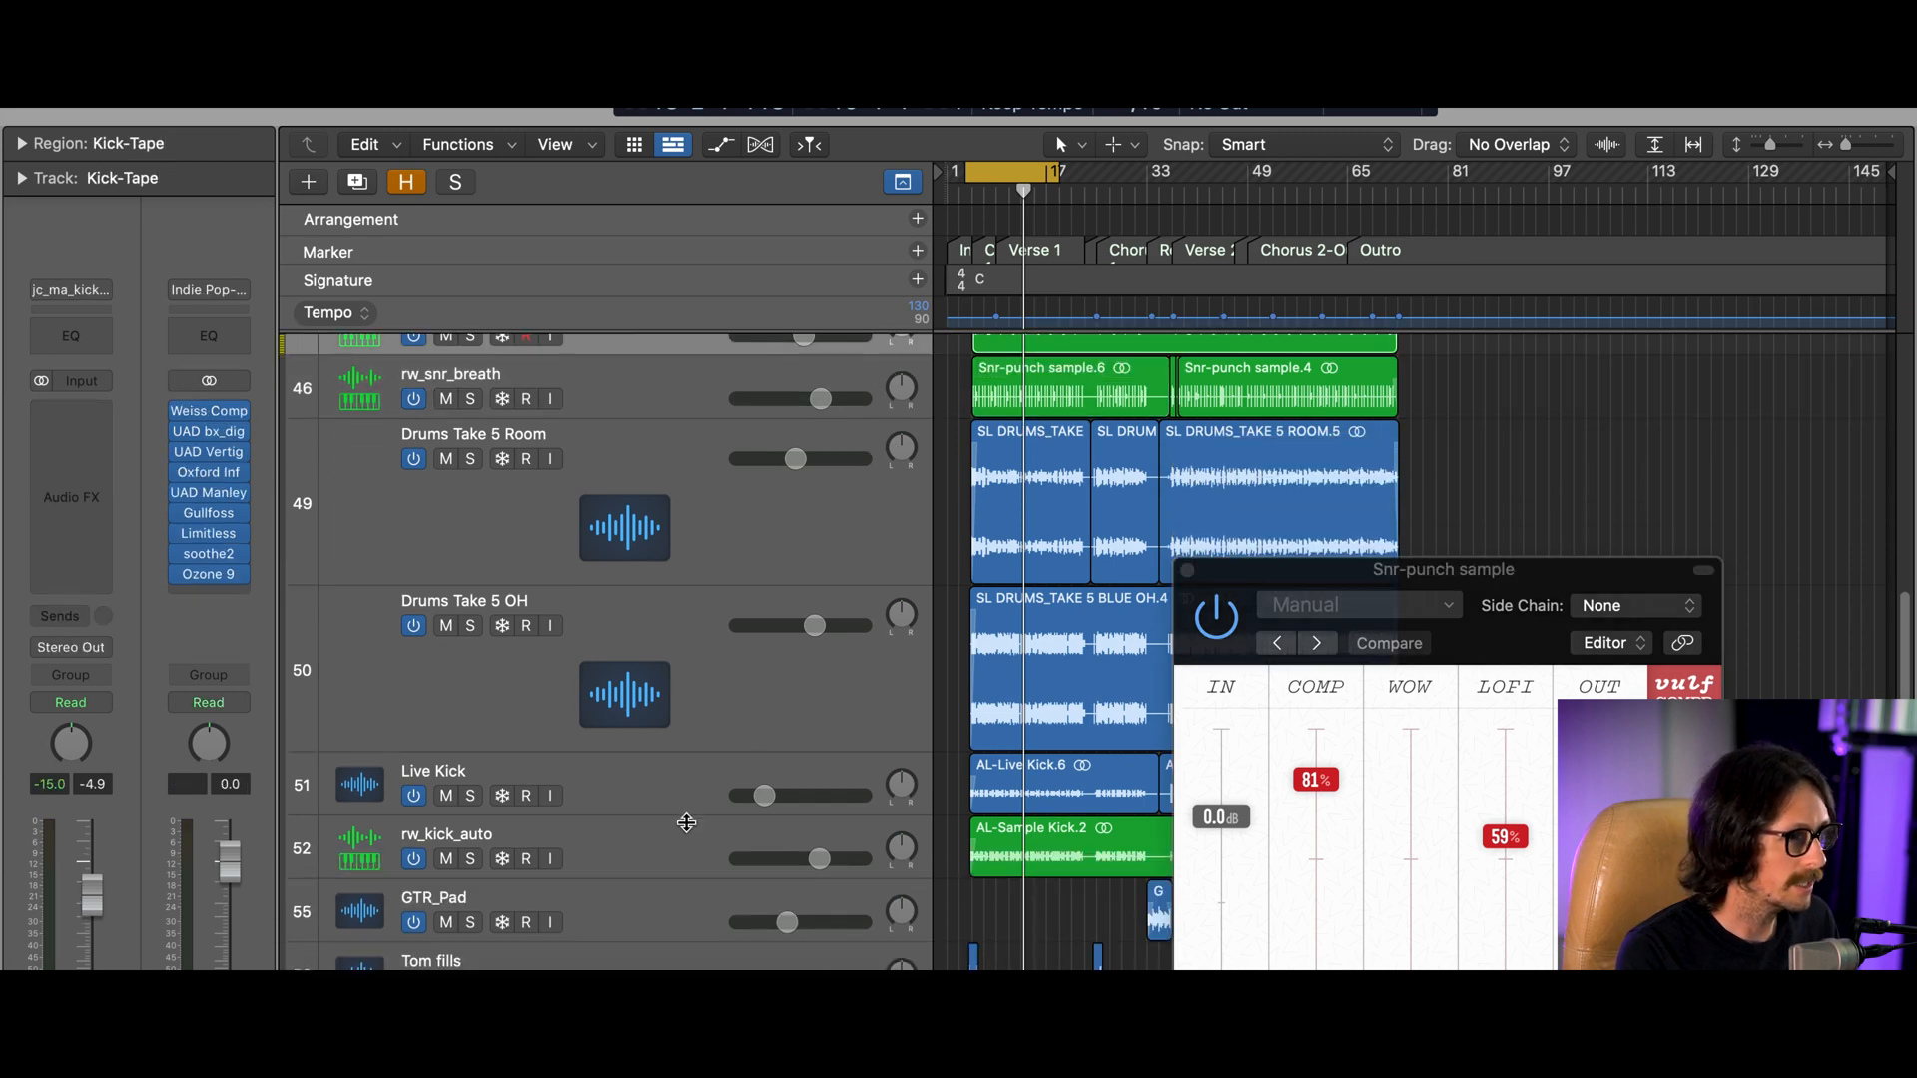
shift+click(604, 799)
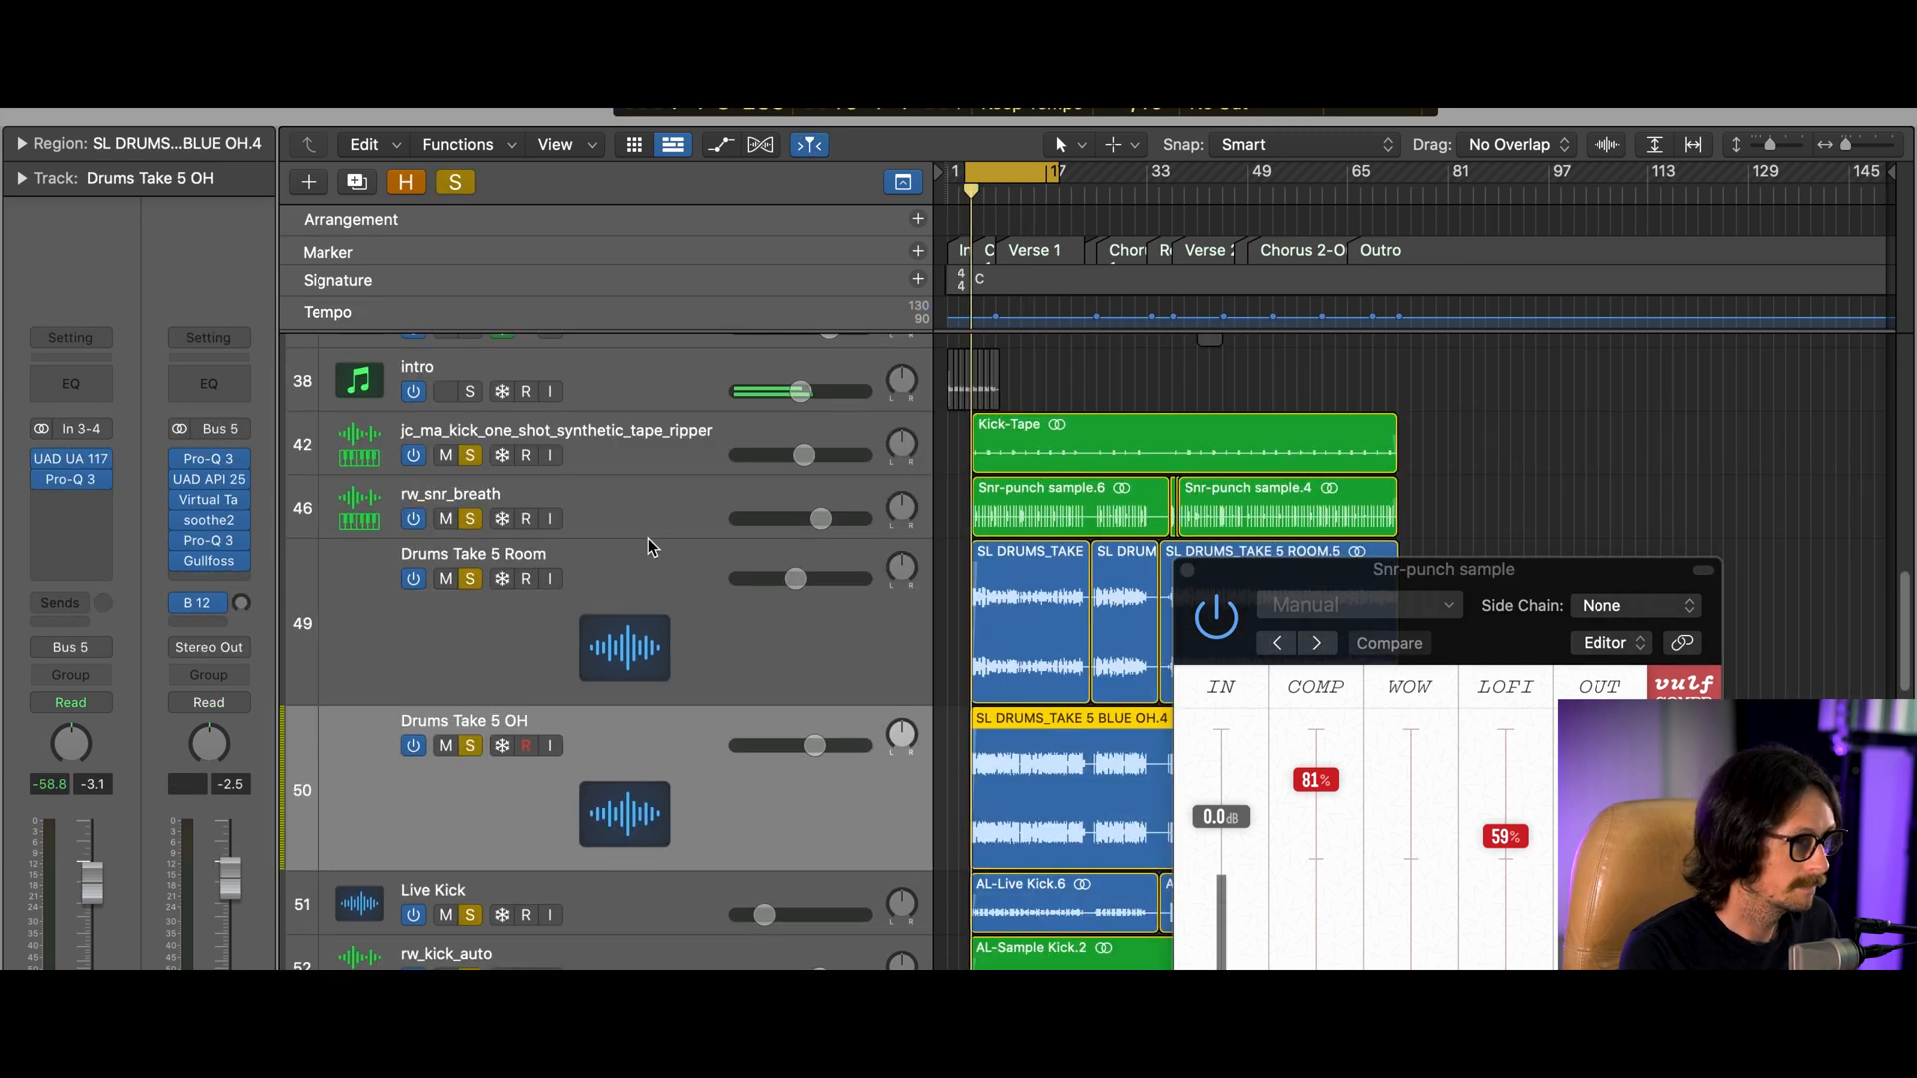
Select rw_snr_breath and compare the playing snare with Vulf Compressor bypassed and with its Noise off, restoring both settings
click(642, 513)
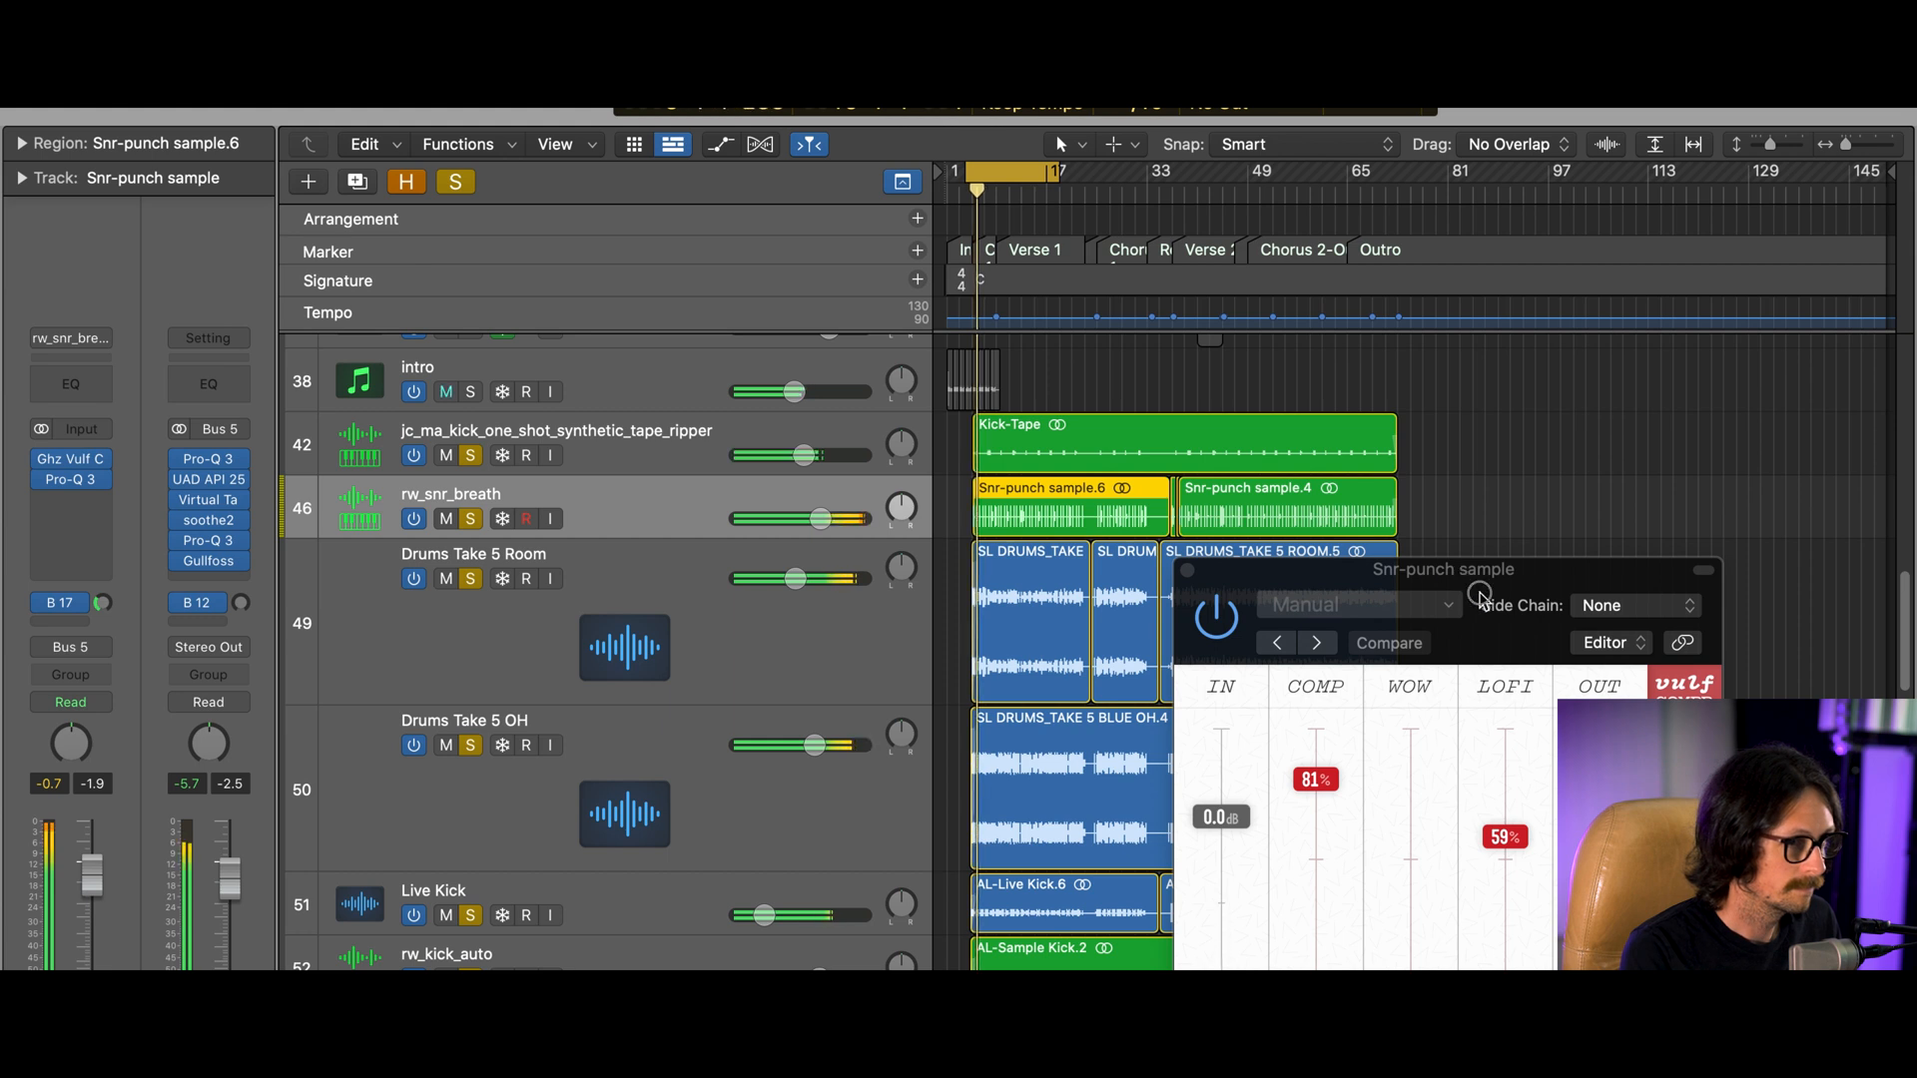
drag(1453, 570, 1239, 444)
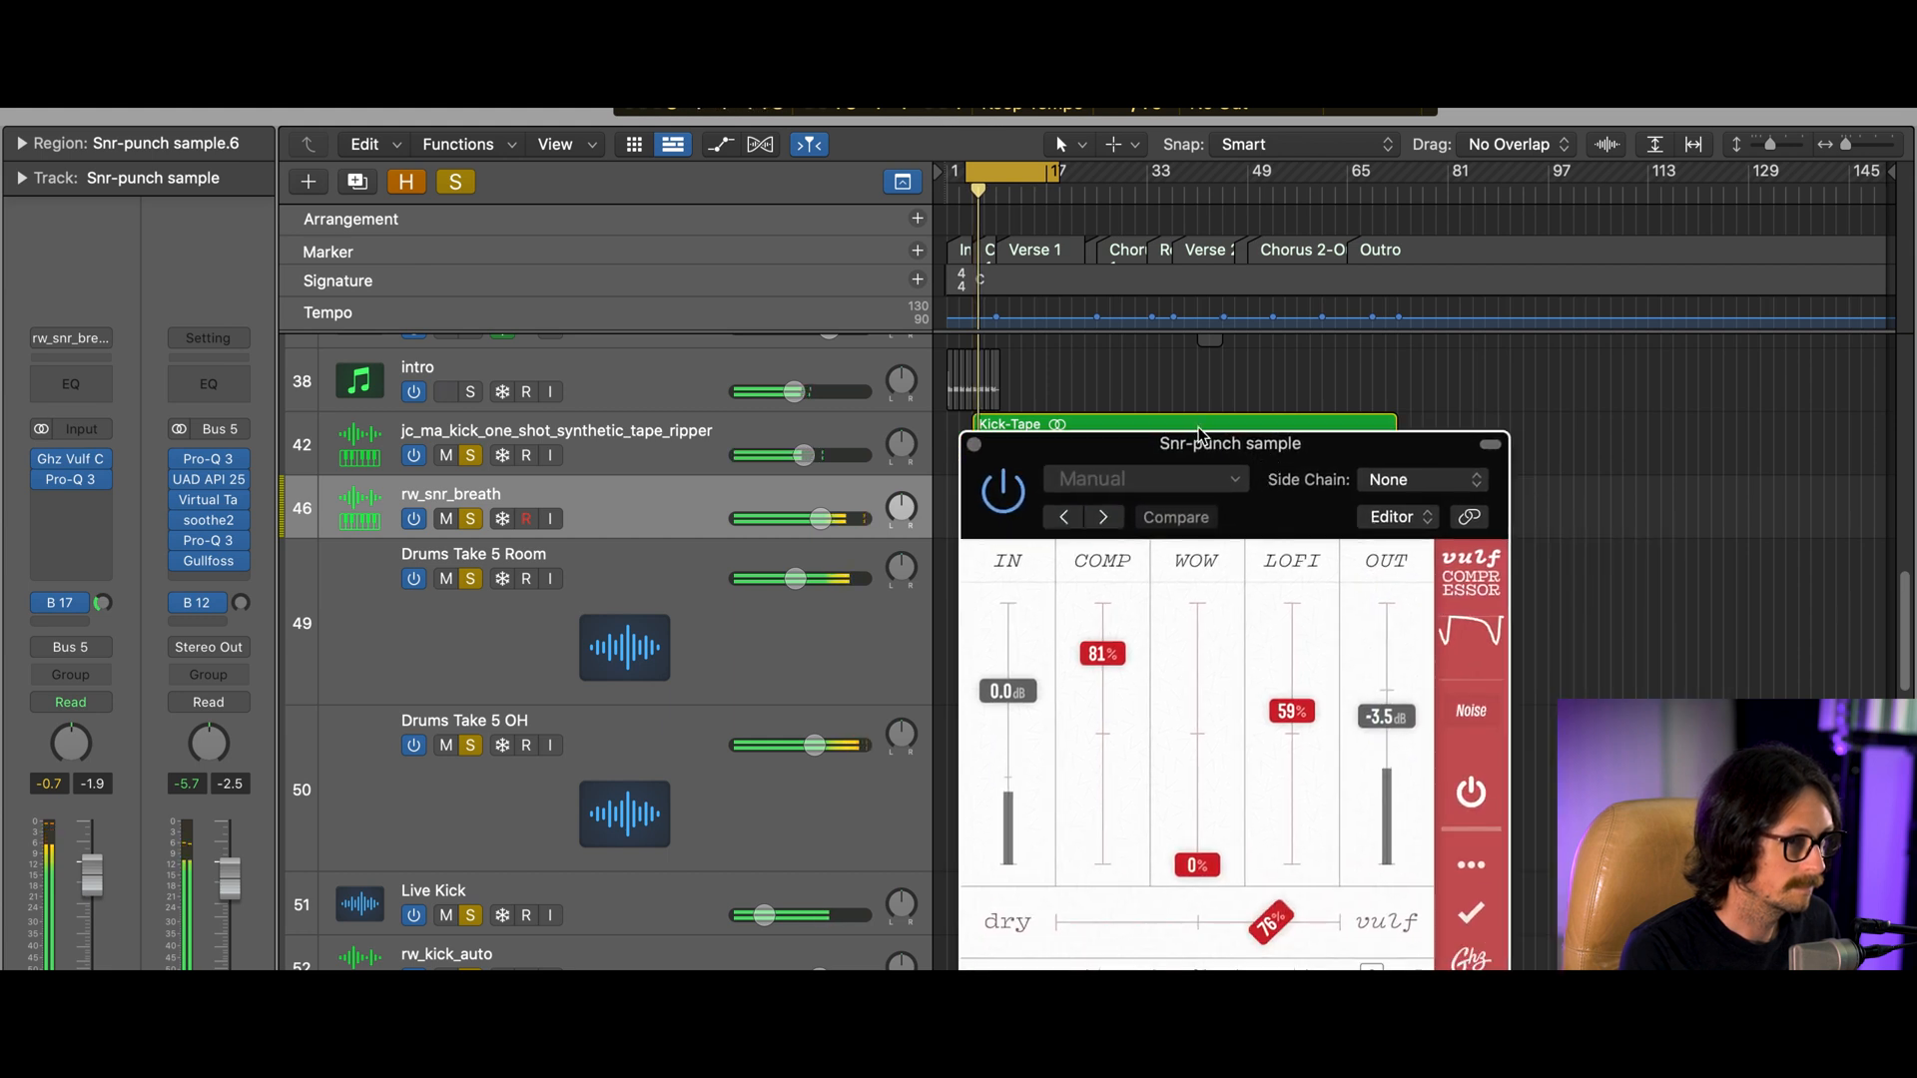
click(1007, 499)
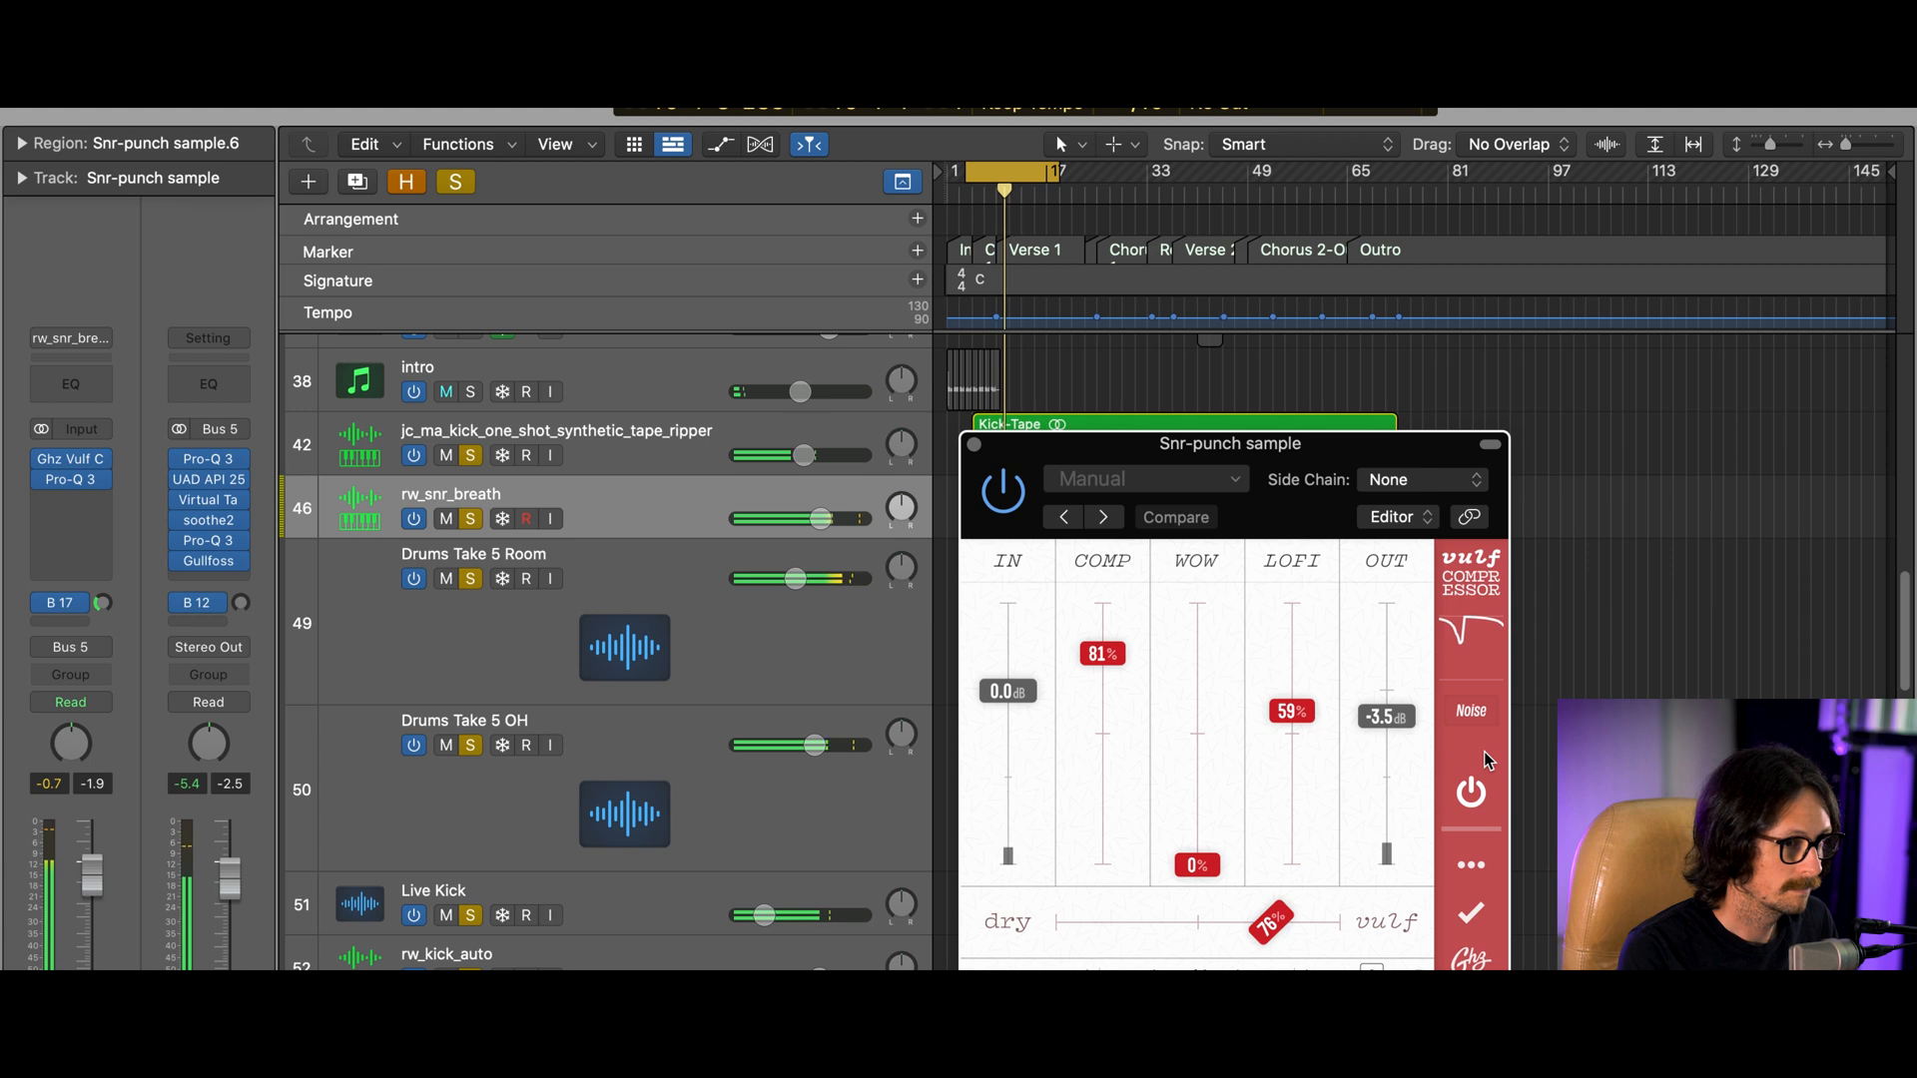
click(1469, 715)
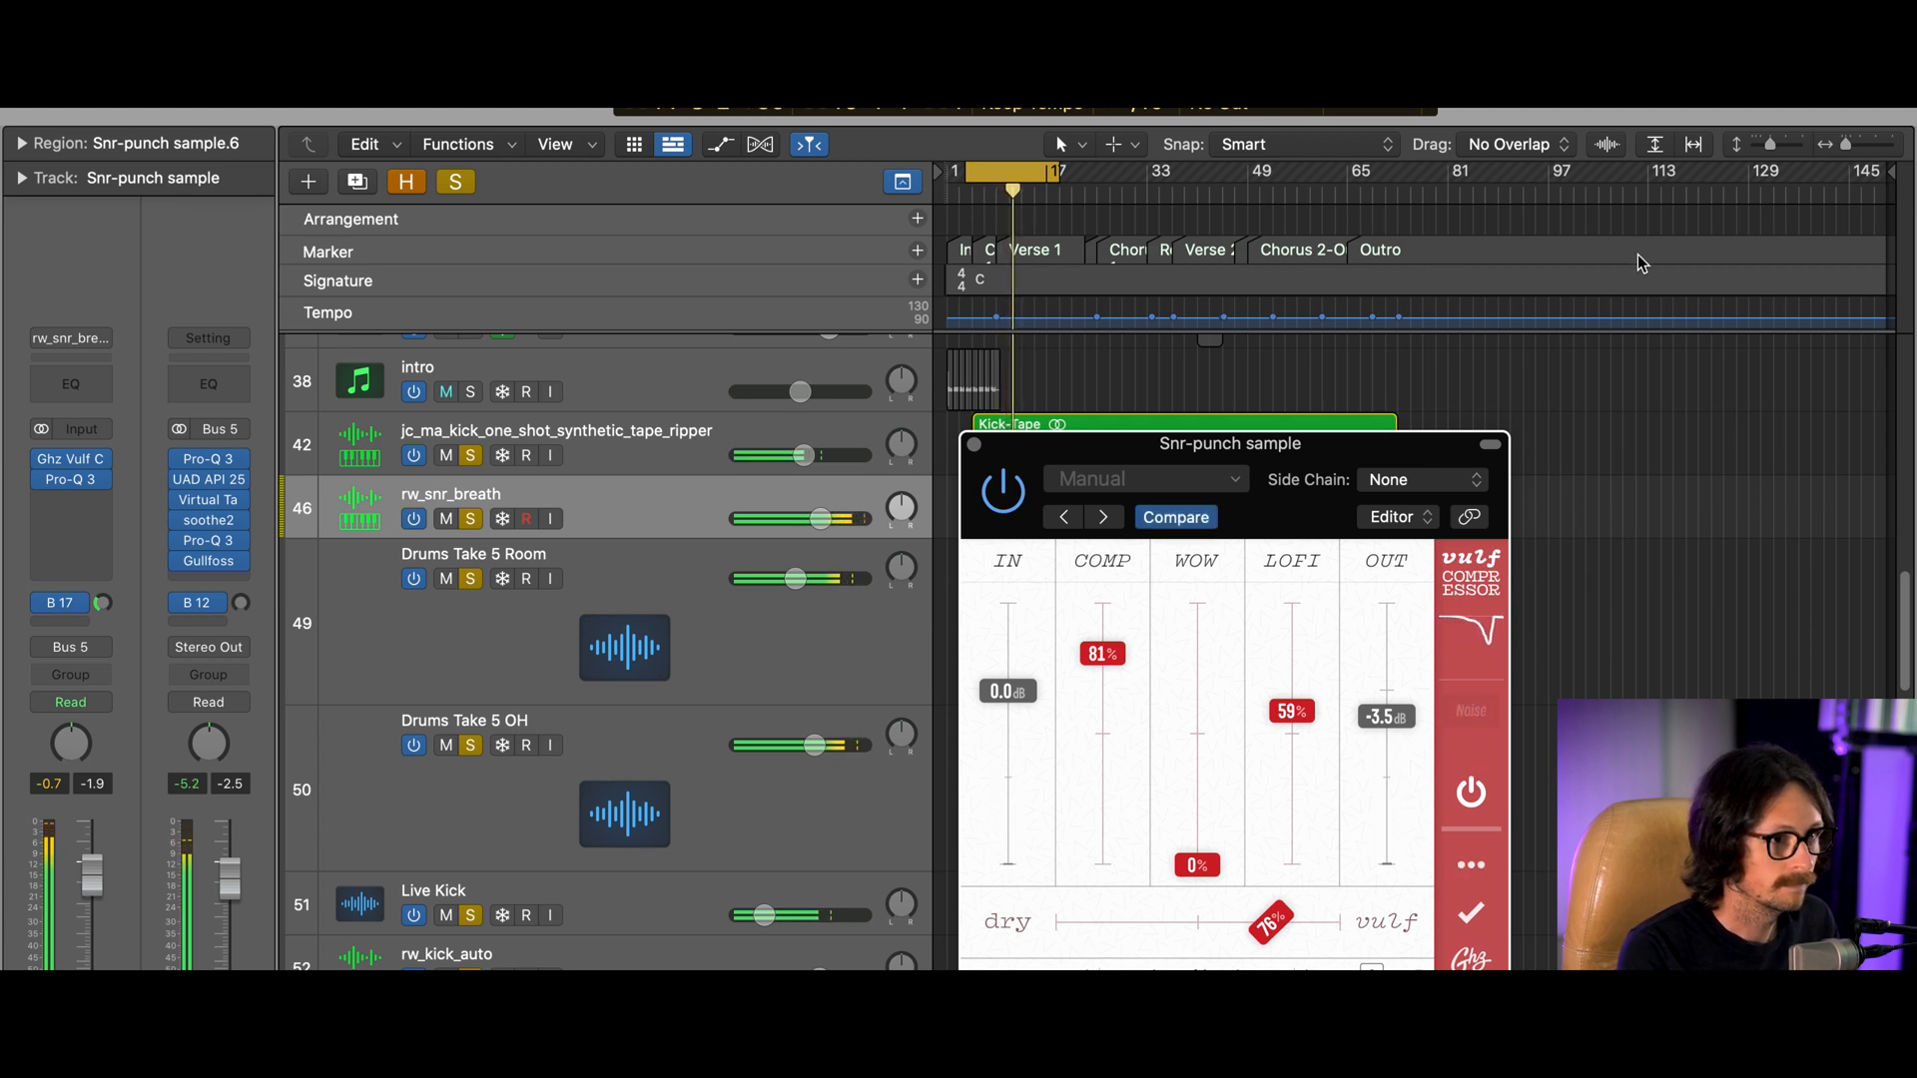
click(1637, 252)
click(1482, 710)
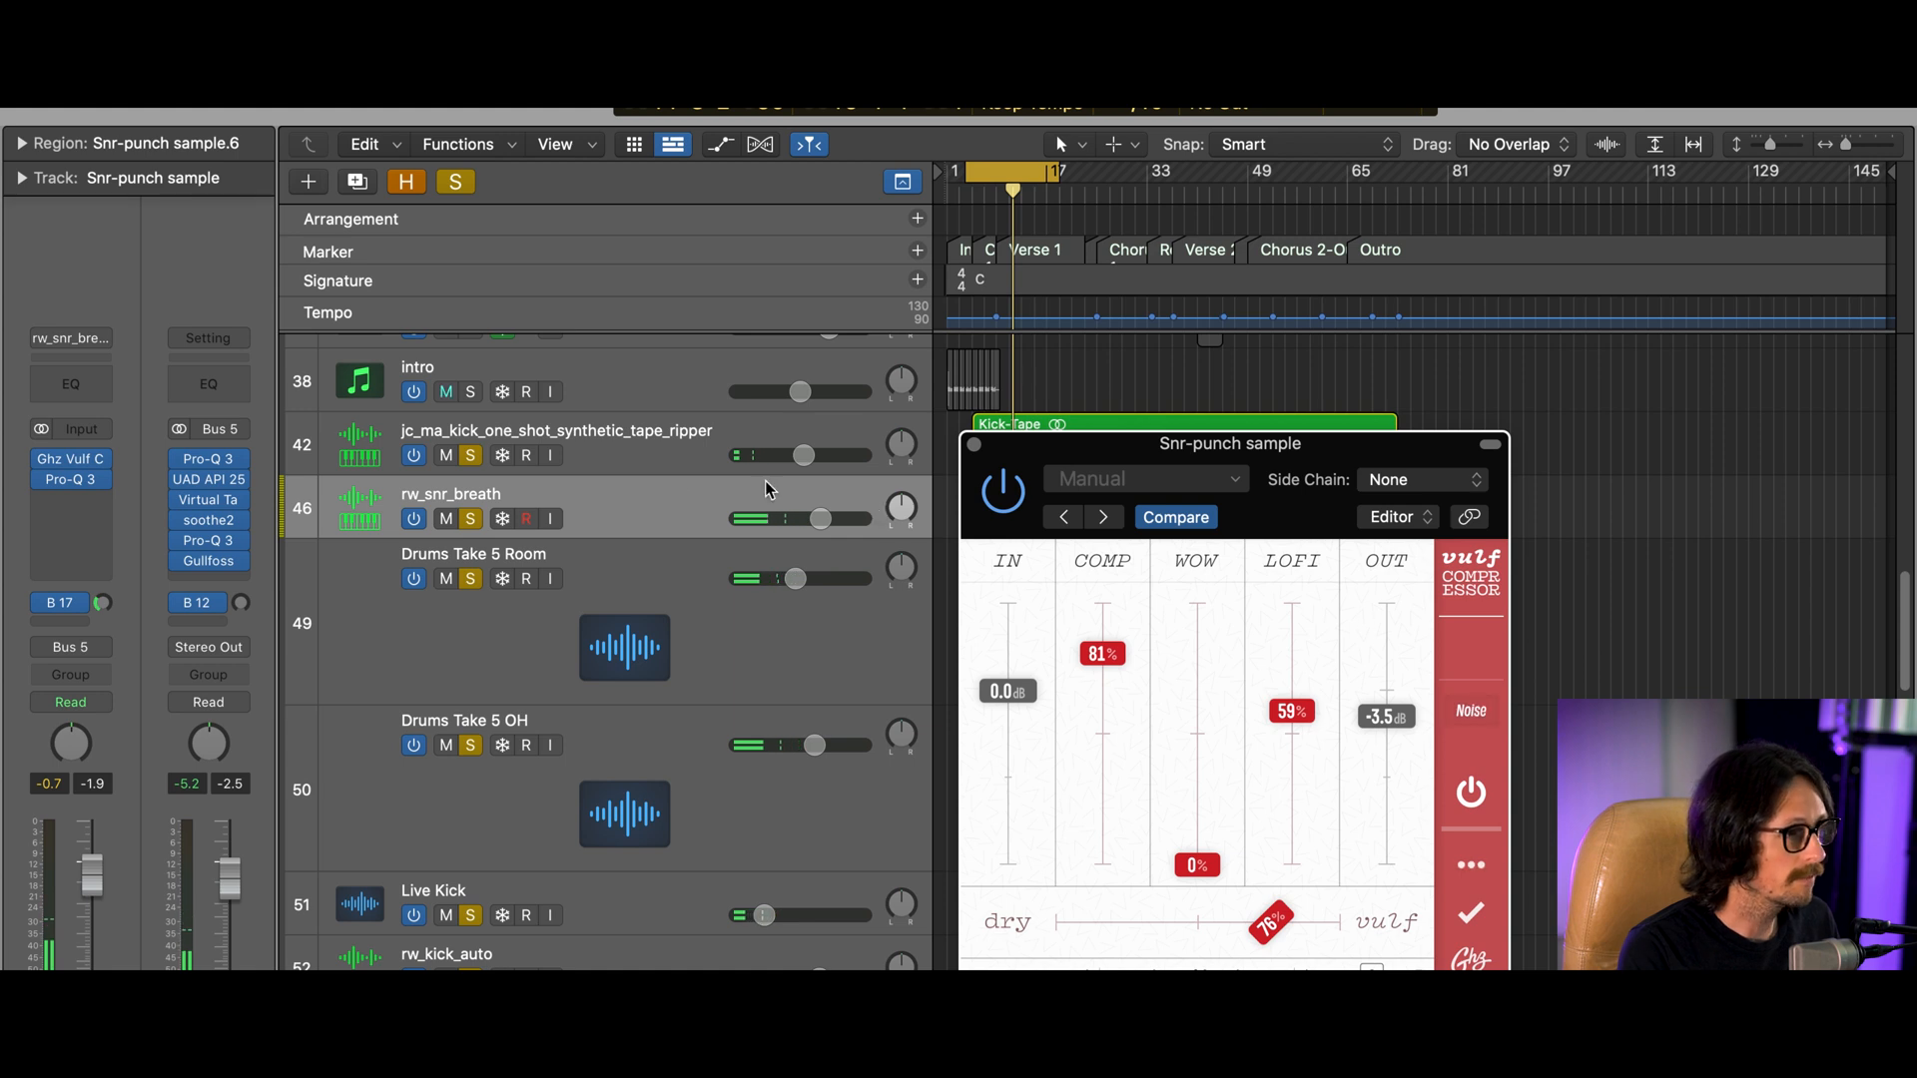
Solo only rw_snr_breath, set the cycle range to the Snr-punch sample.6 region and play the snare sample from its start
alt+click(470, 519)
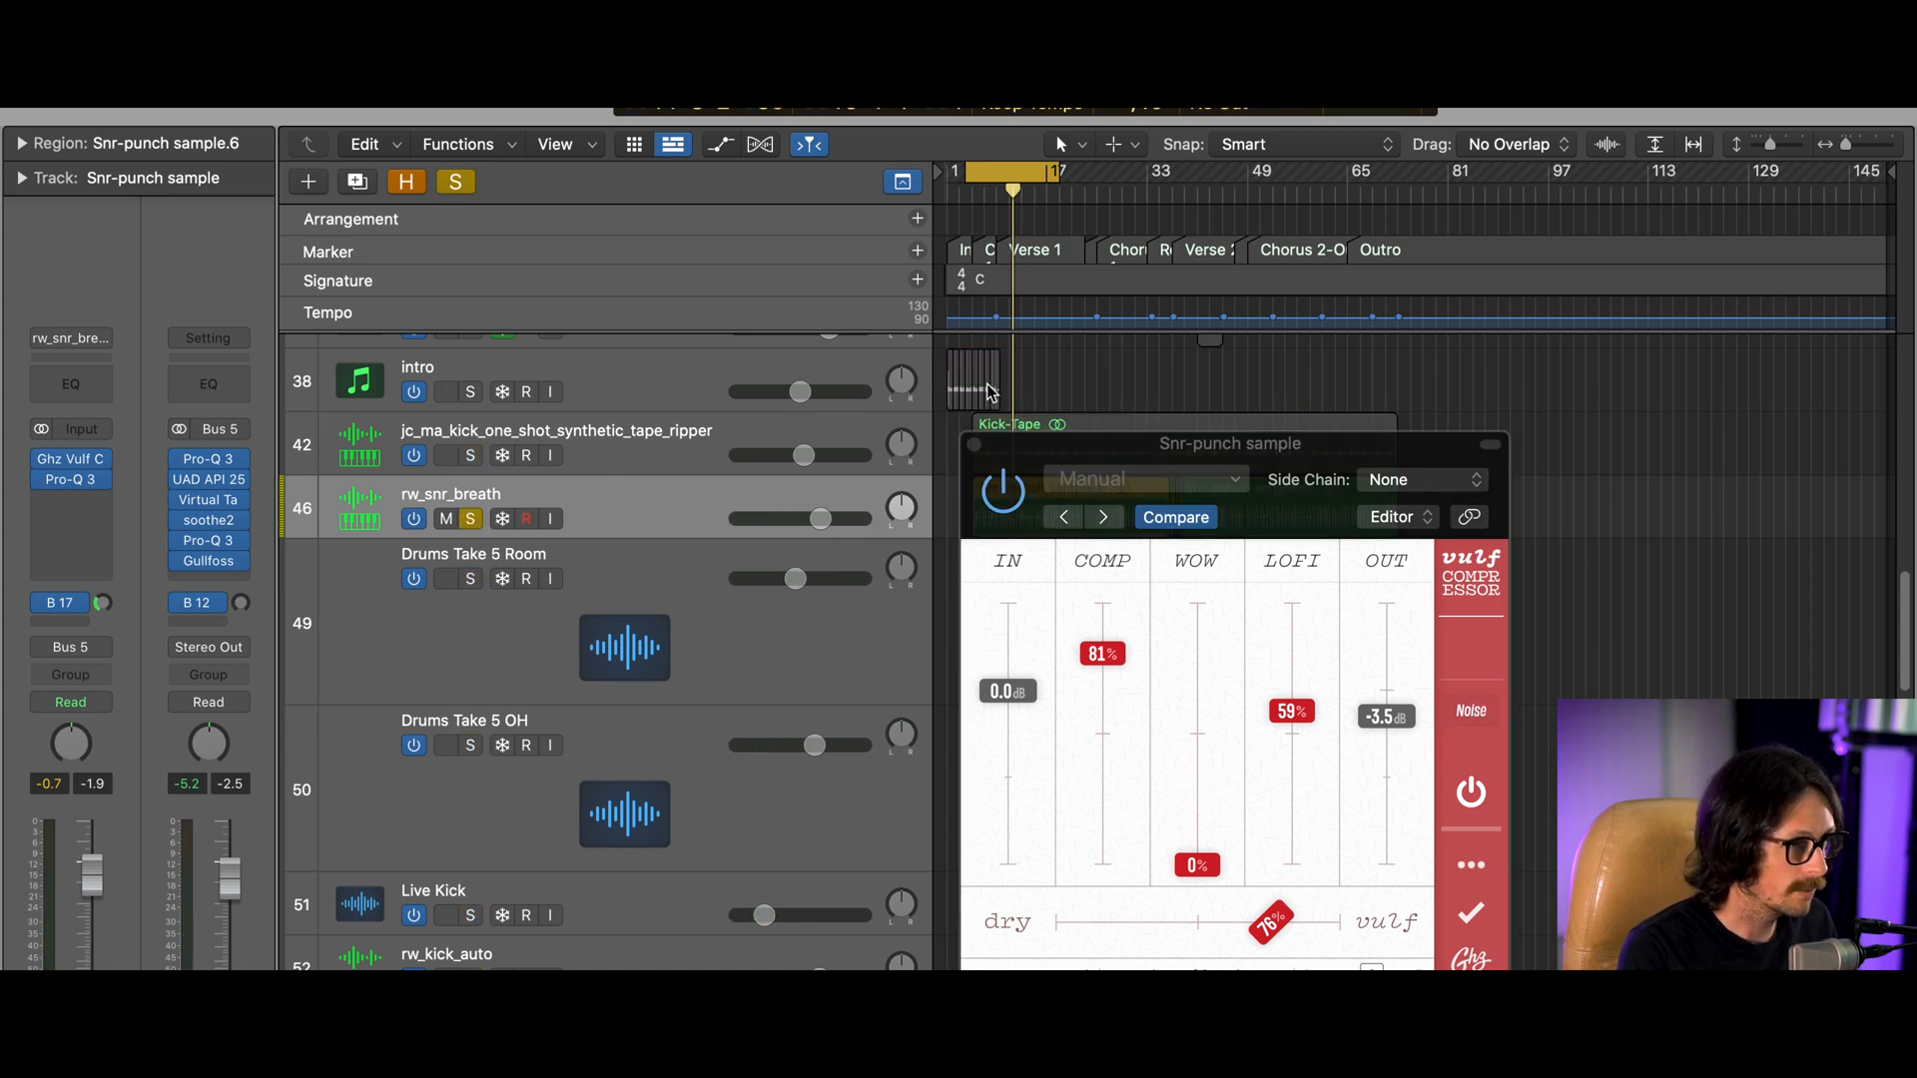
drag(1054, 445, 1238, 530)
click(1024, 509)
key(Return)
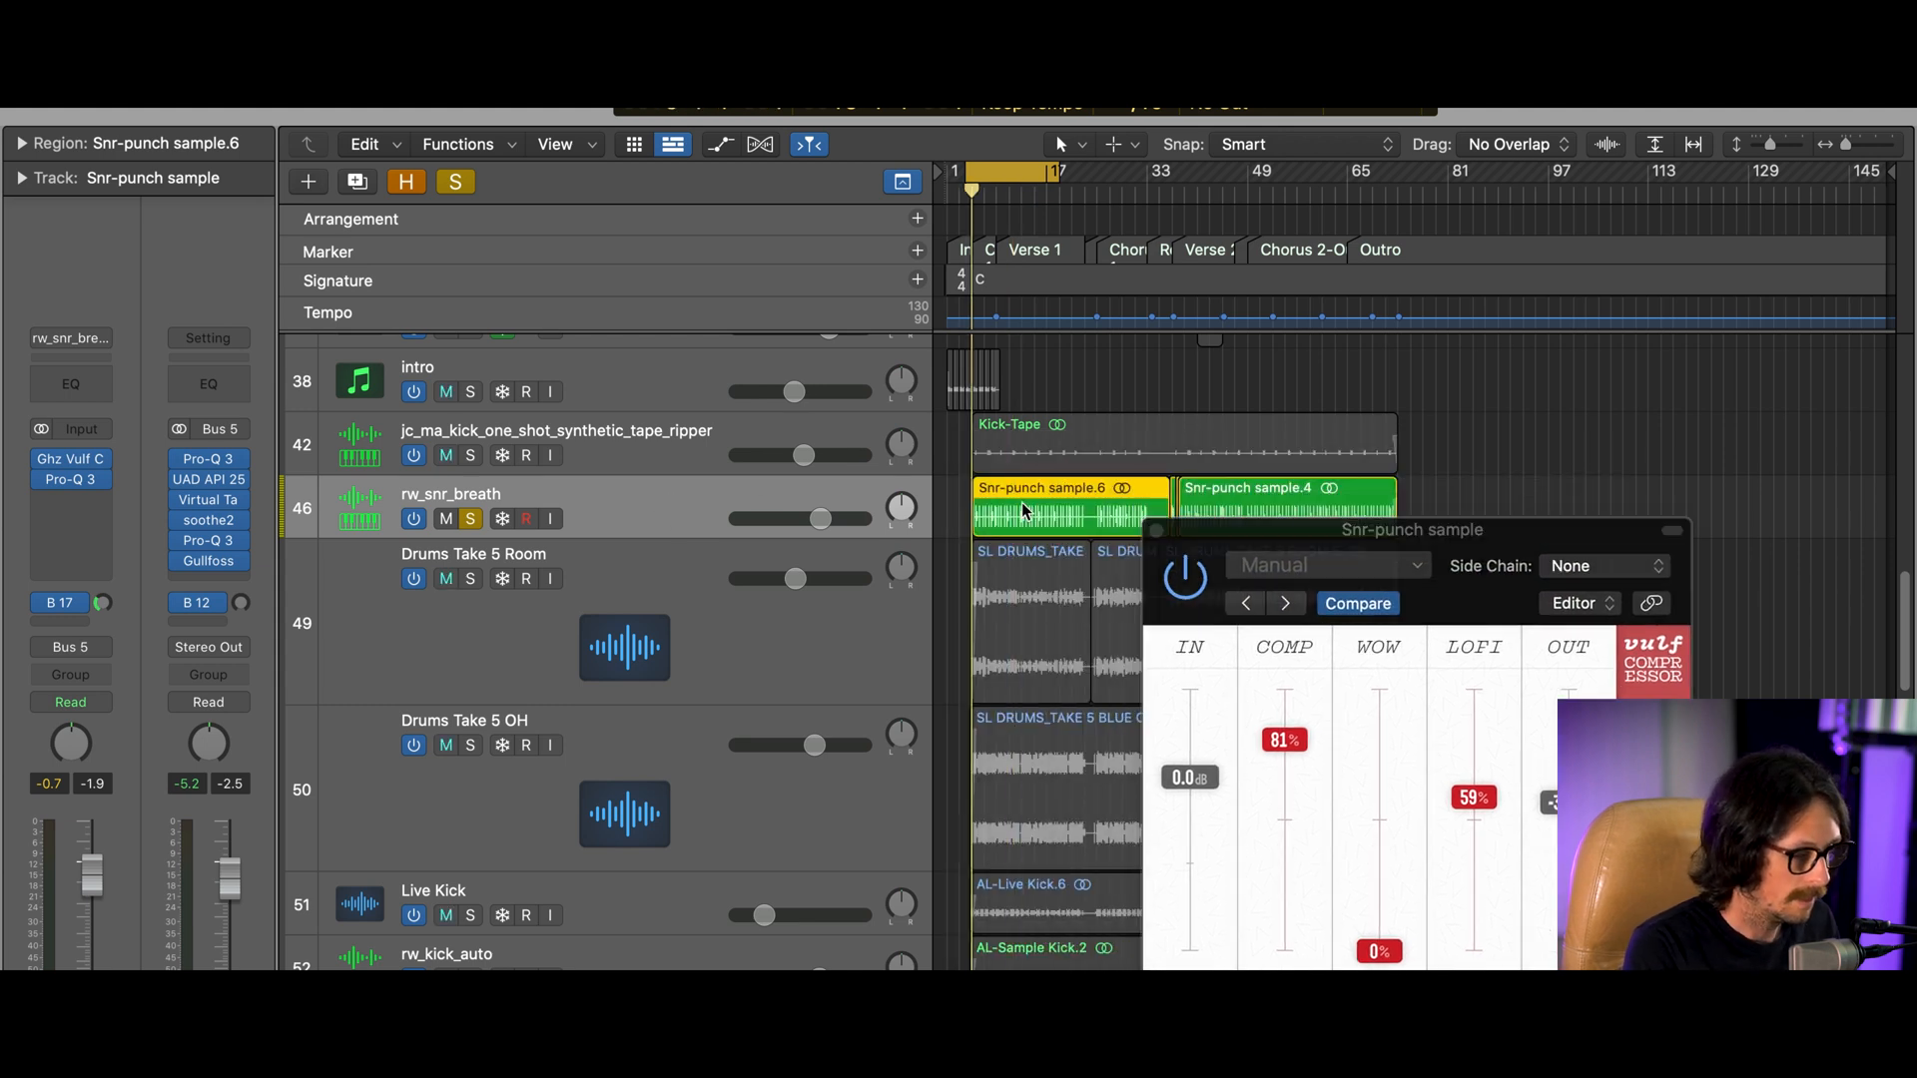
key(super+u)
click(1346, 829)
key(space)
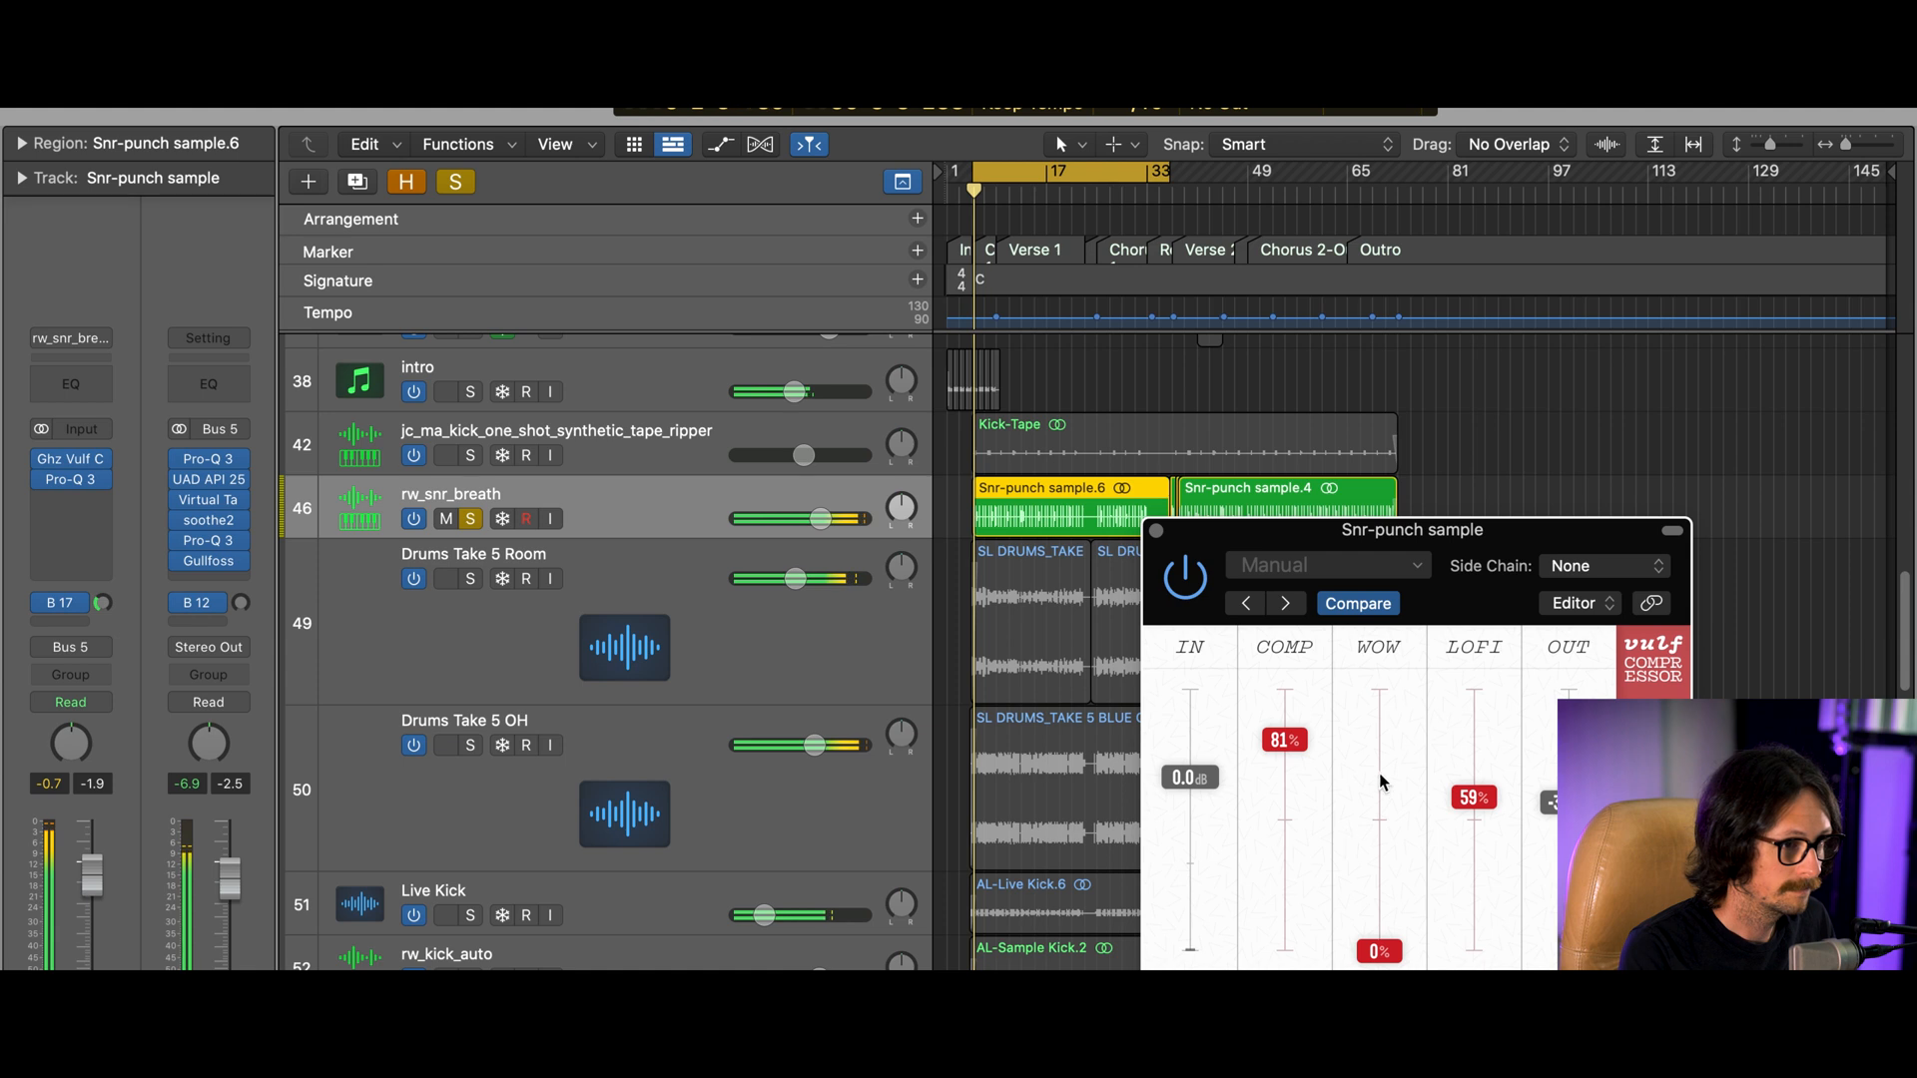
Compare the playing snare sample with its Vulf Compressor bypassed and re-enabled, and stop playback
click(1205, 582)
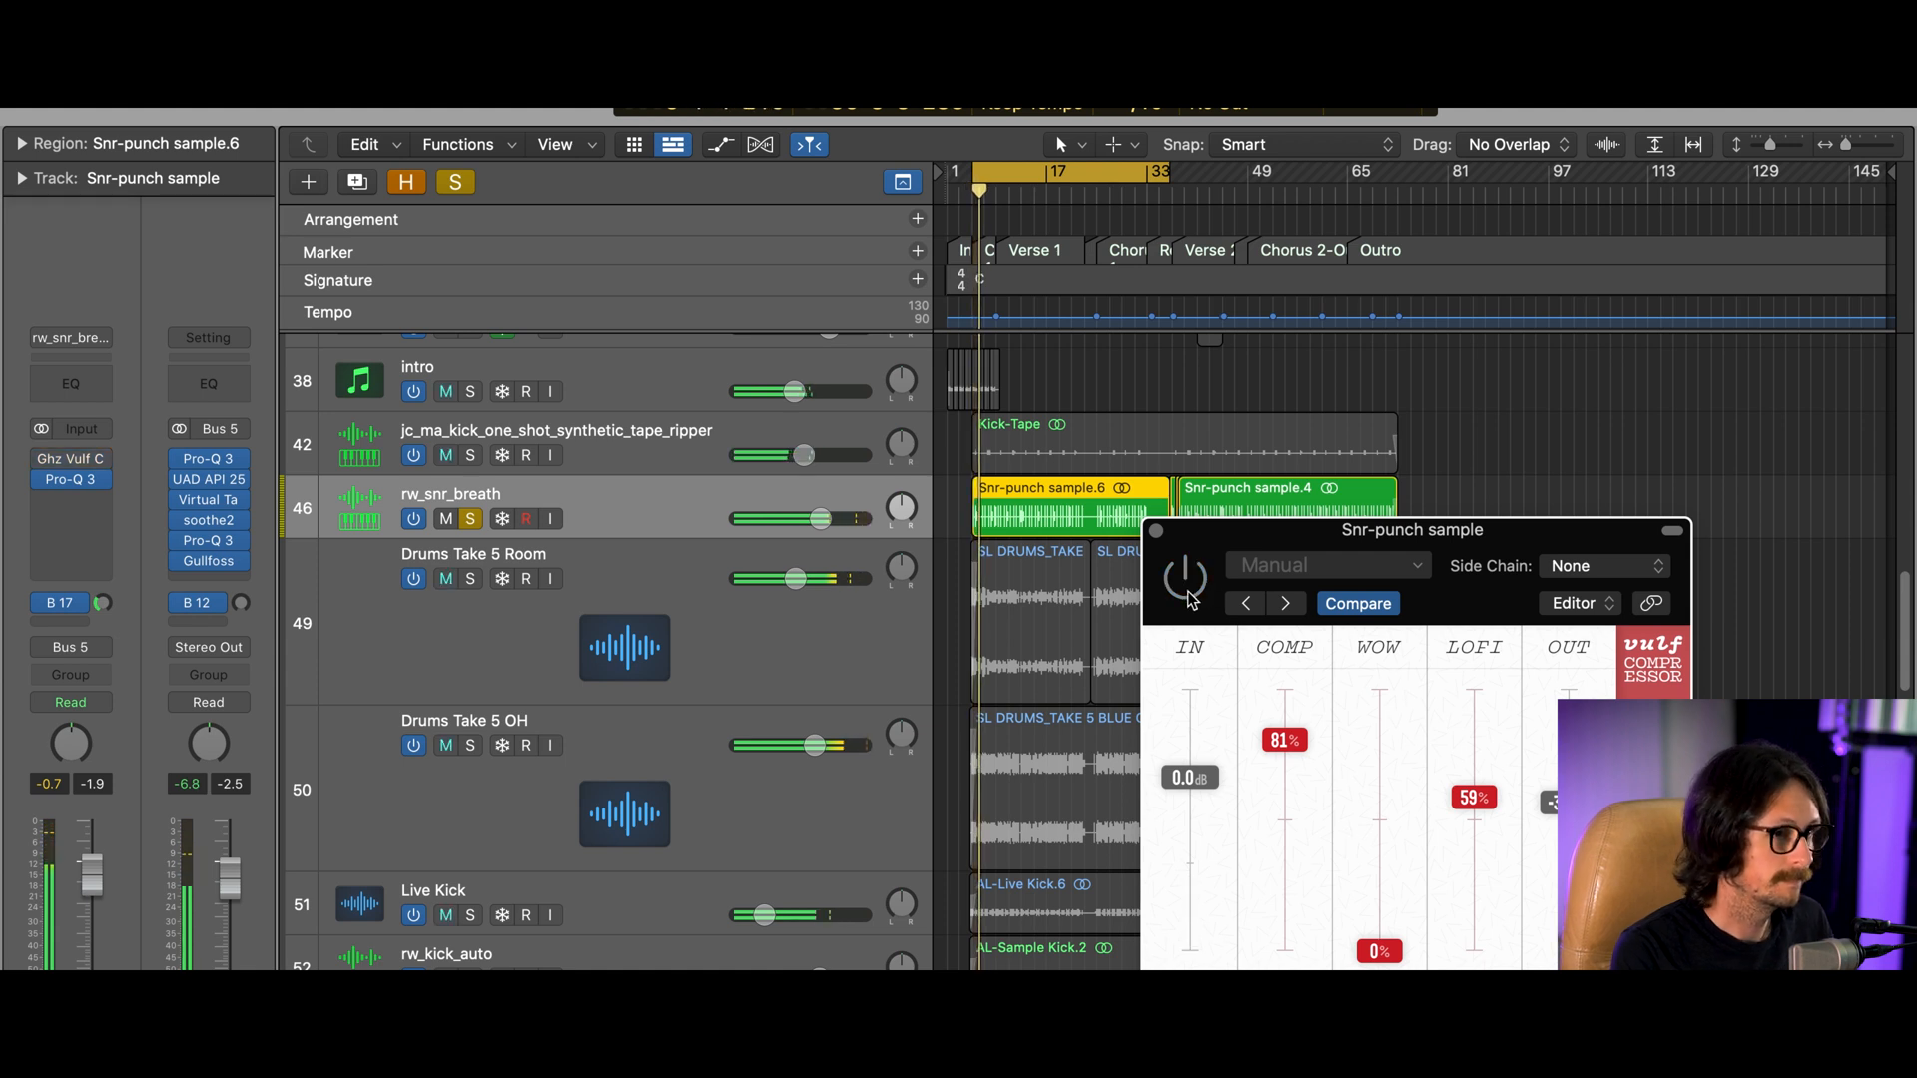
click(1184, 579)
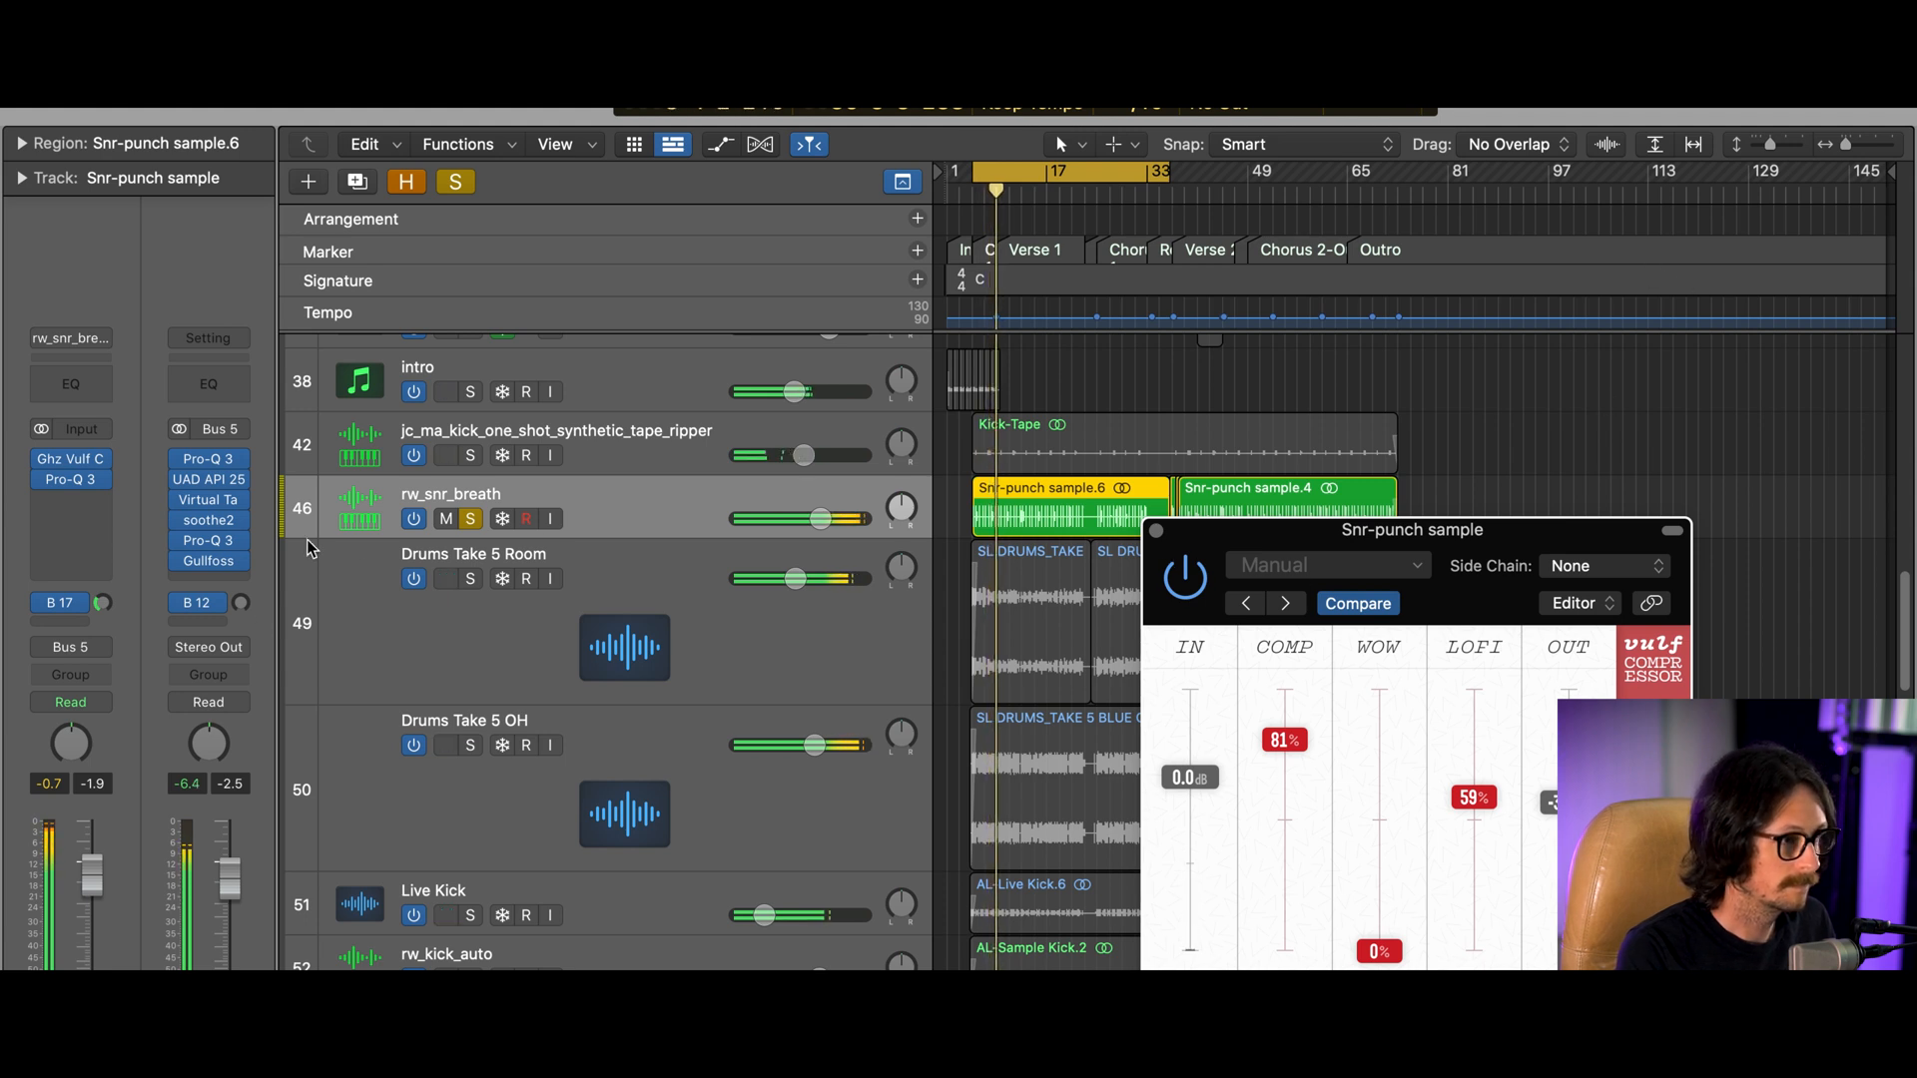
click(1653, 259)
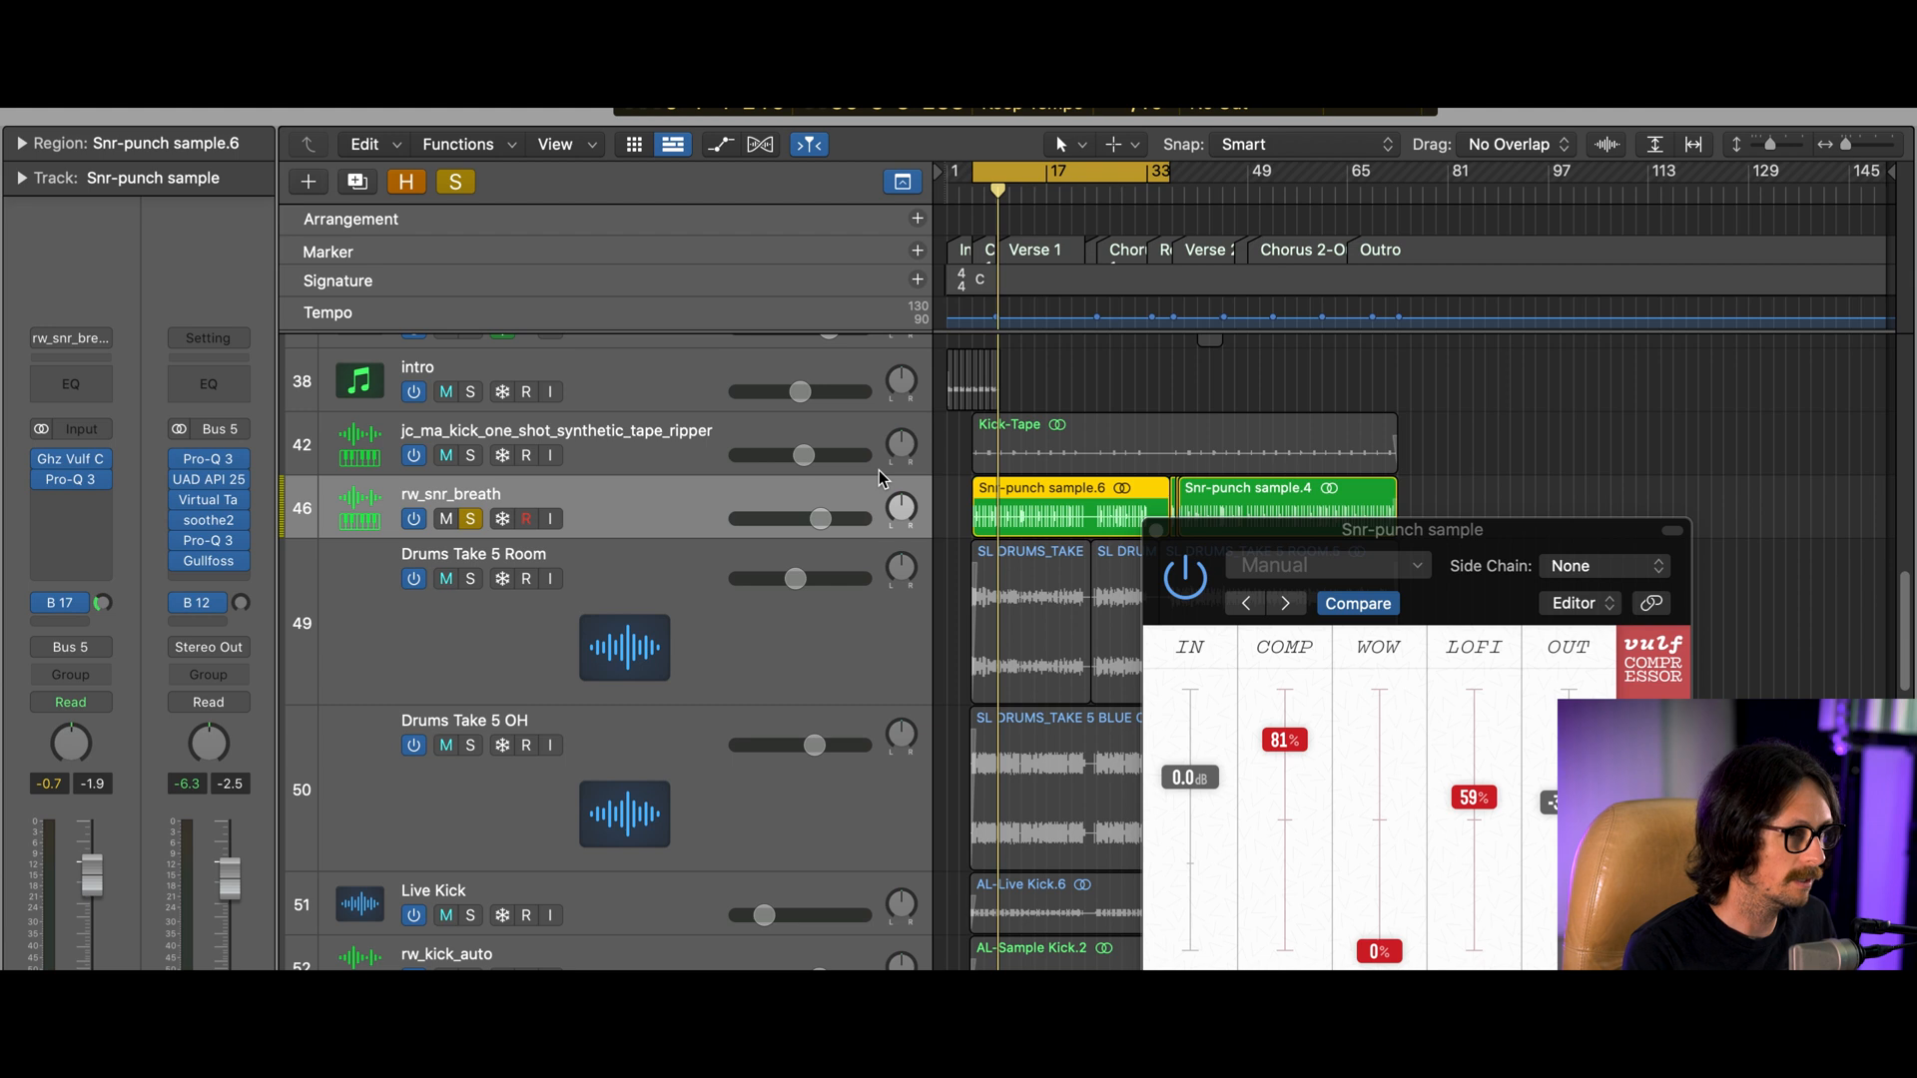
Add Drums Take 5 Room and Drums Take 5 OH to the soloed rw_snr_breath track and play them together
scroll(693, 767, up, 2)
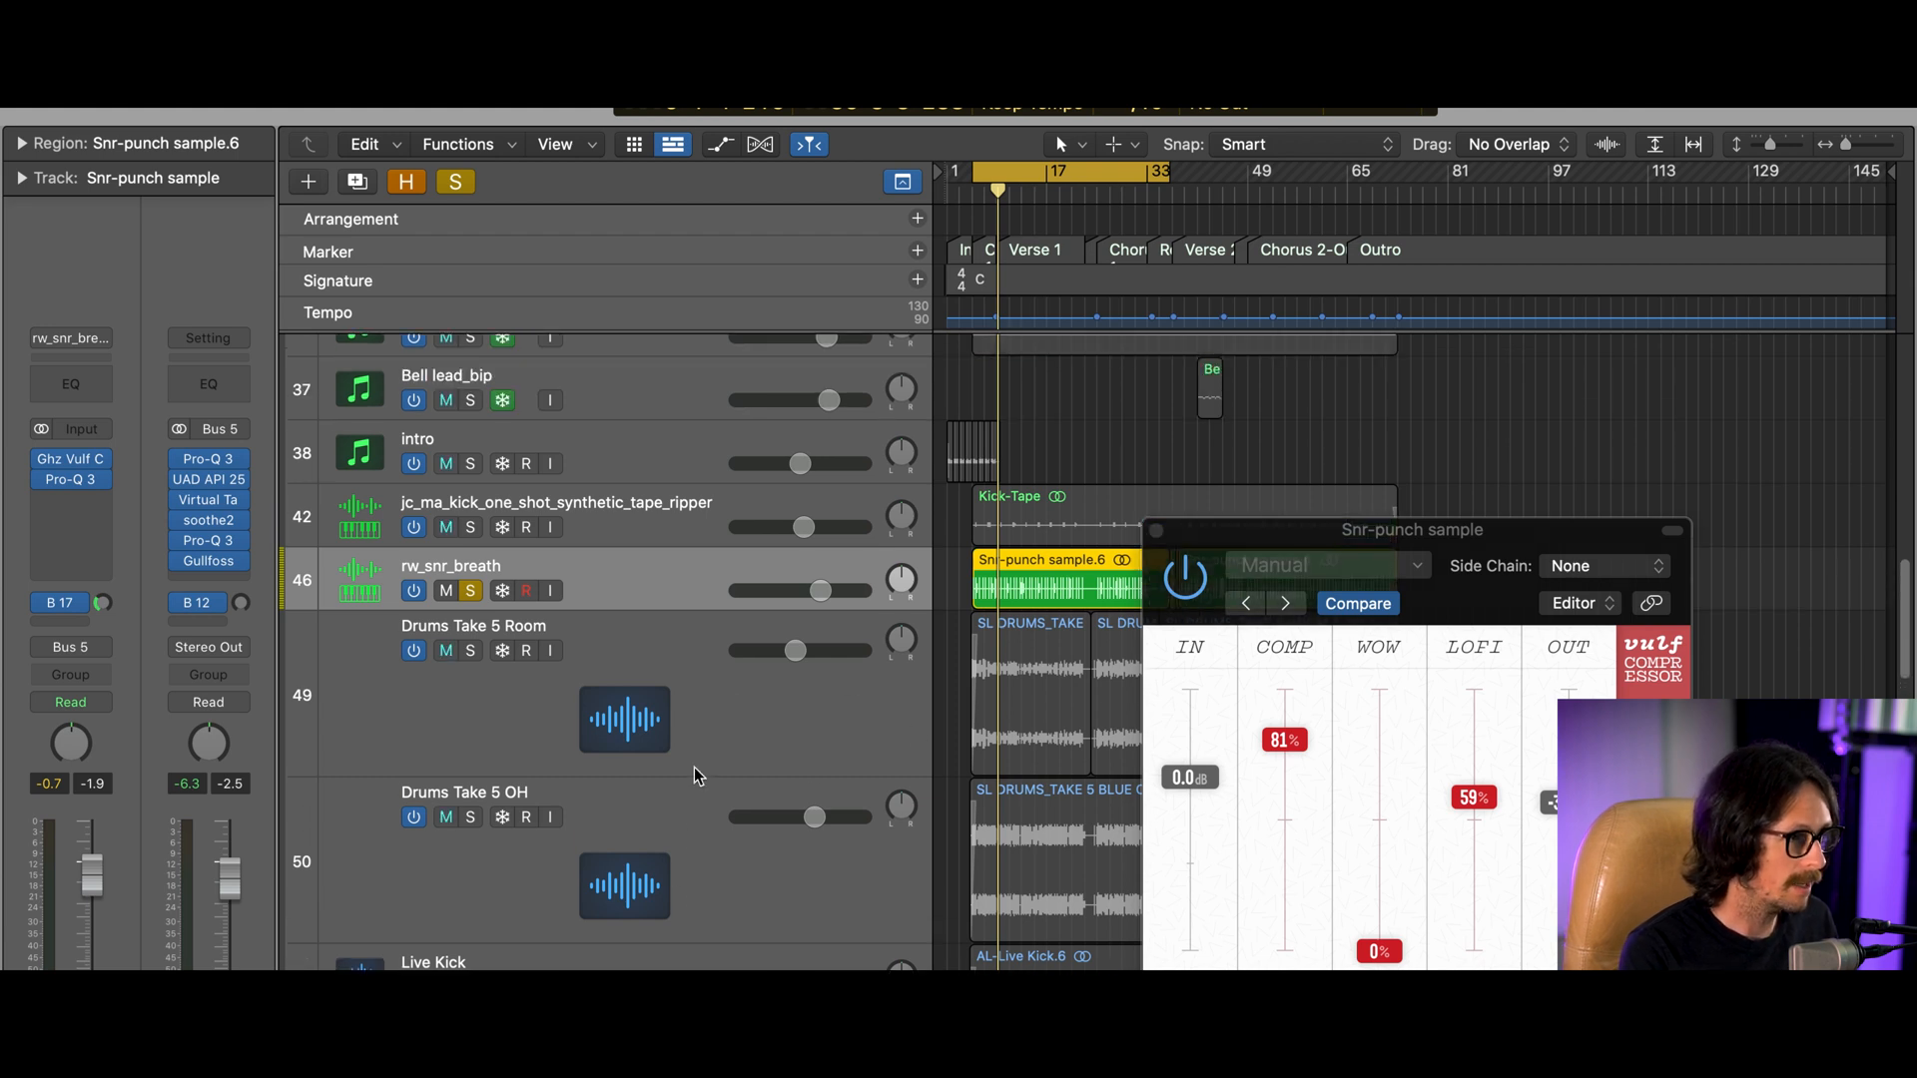
click(469, 642)
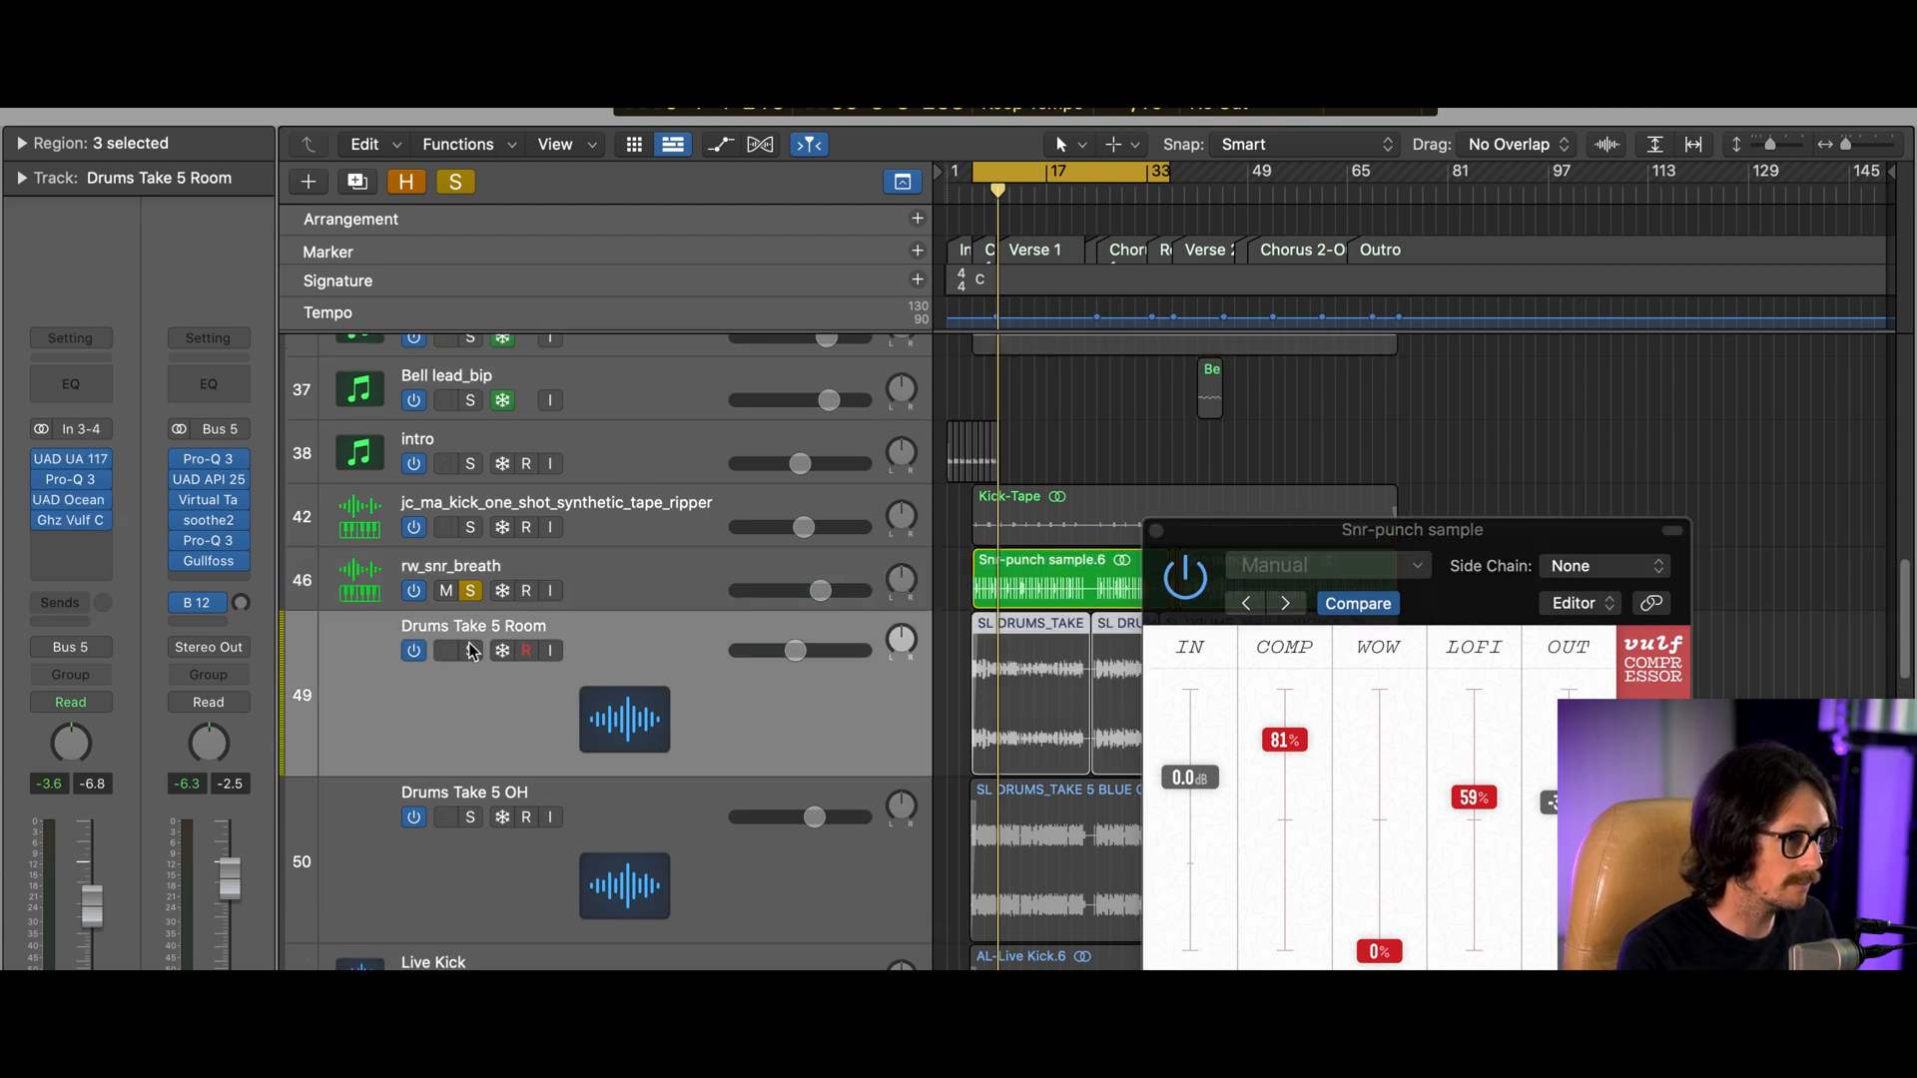
click(471, 650)
click(469, 819)
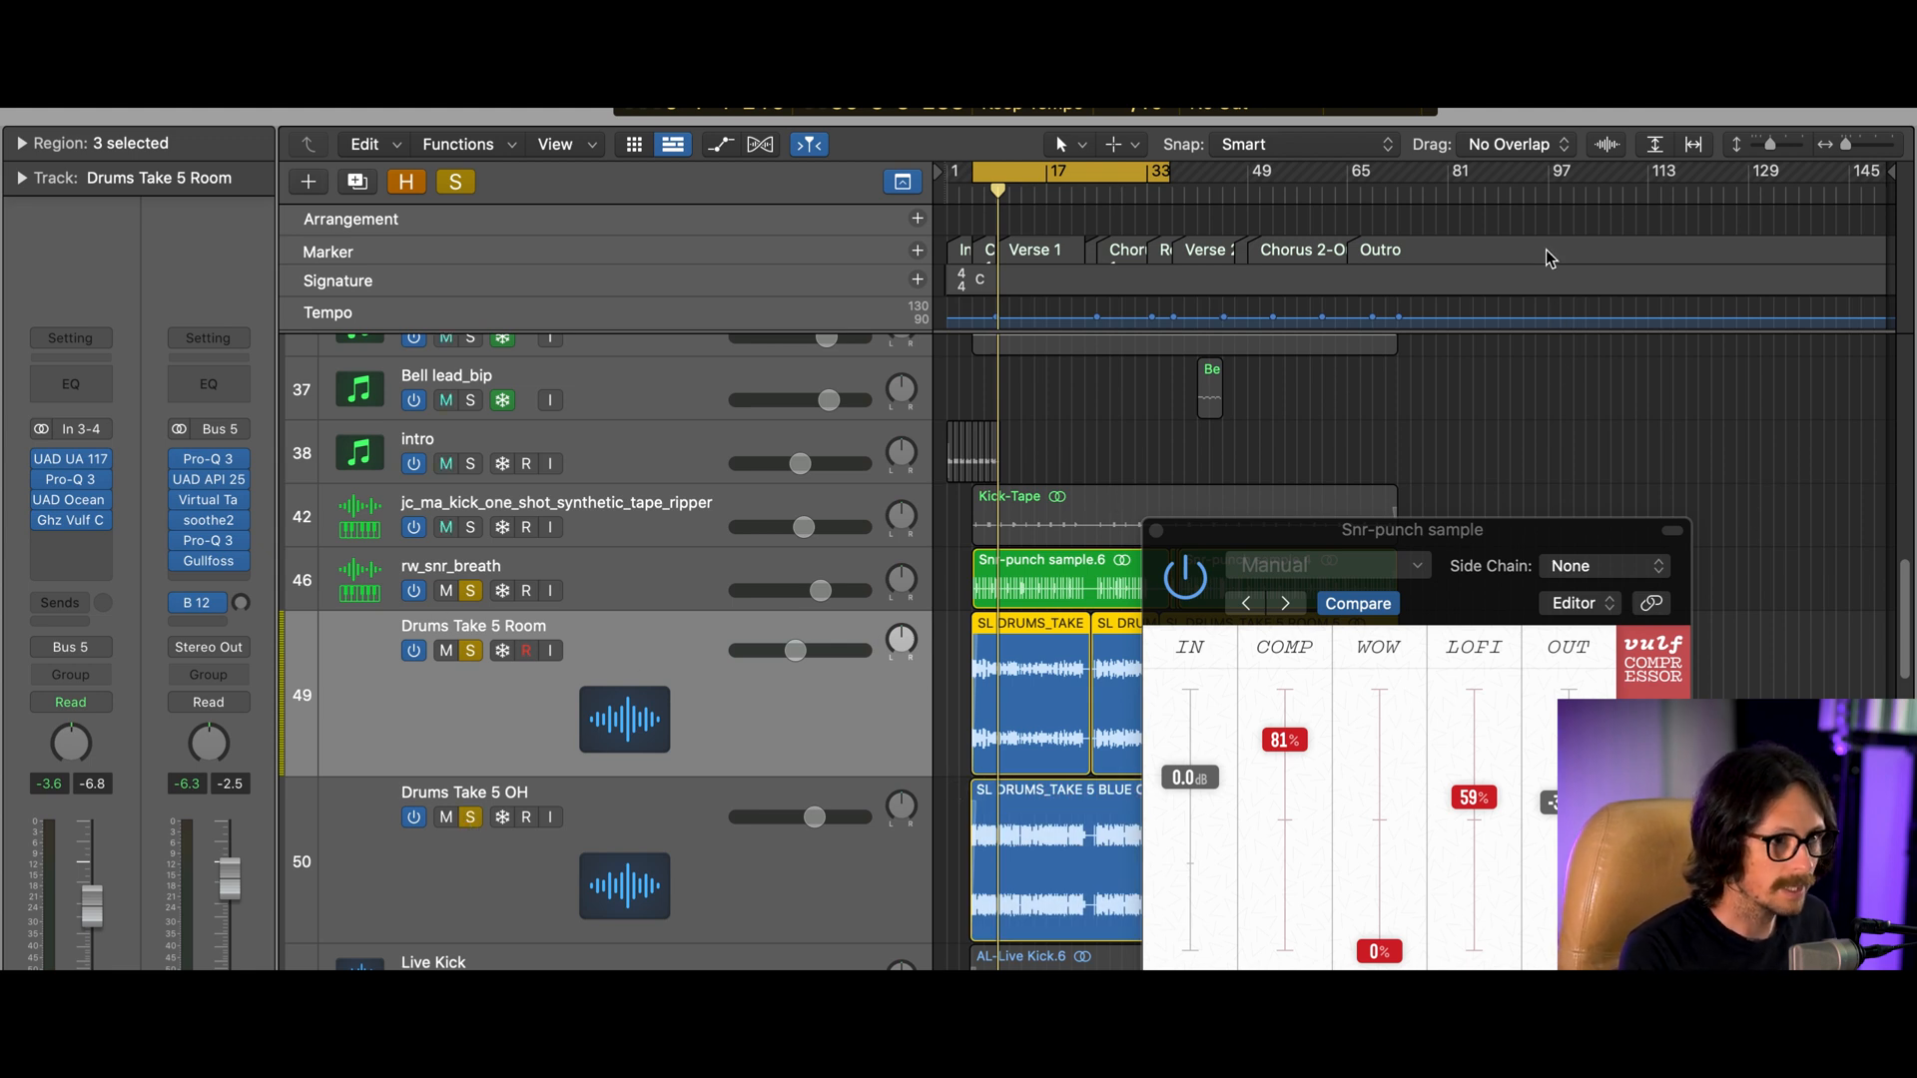
key(space)
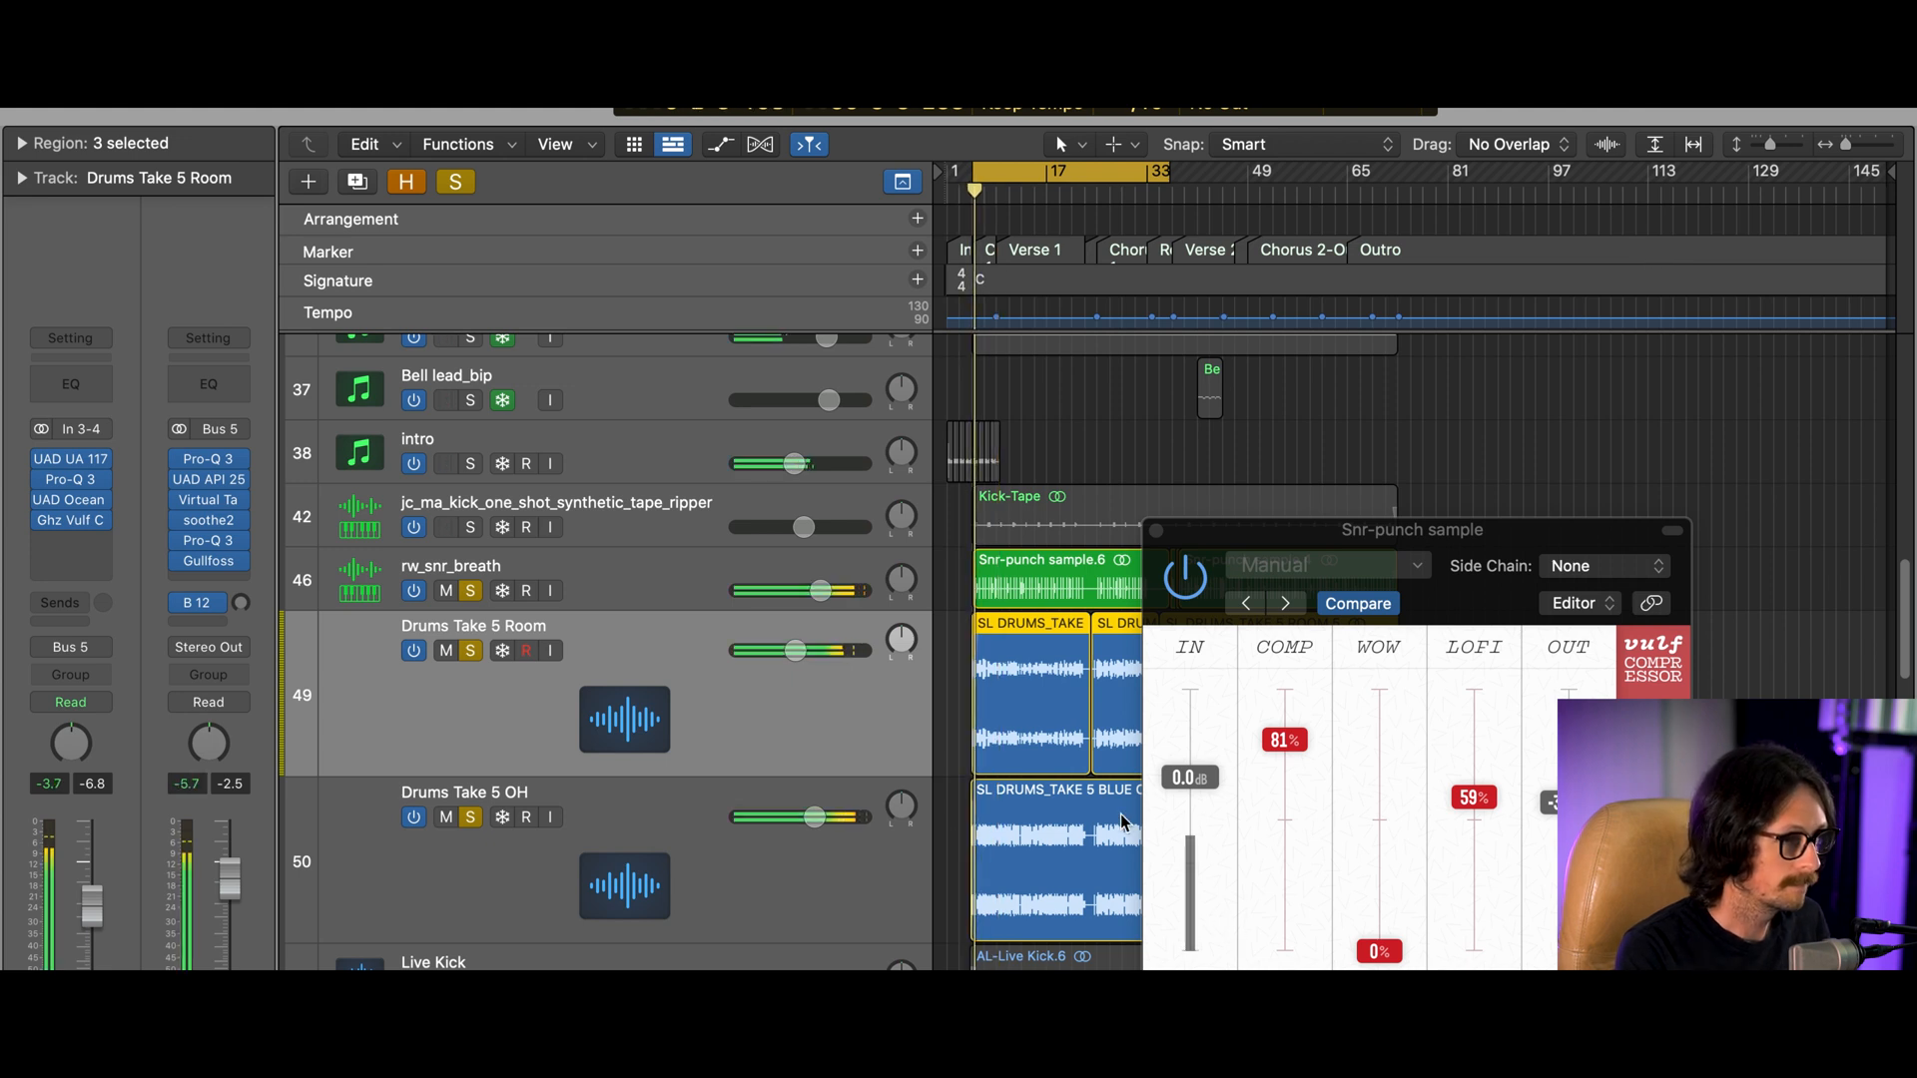
Add Live Kick and the synthetic tape kick sample to the soloed drum tracks during playback
scroll(663, 892, down, 2)
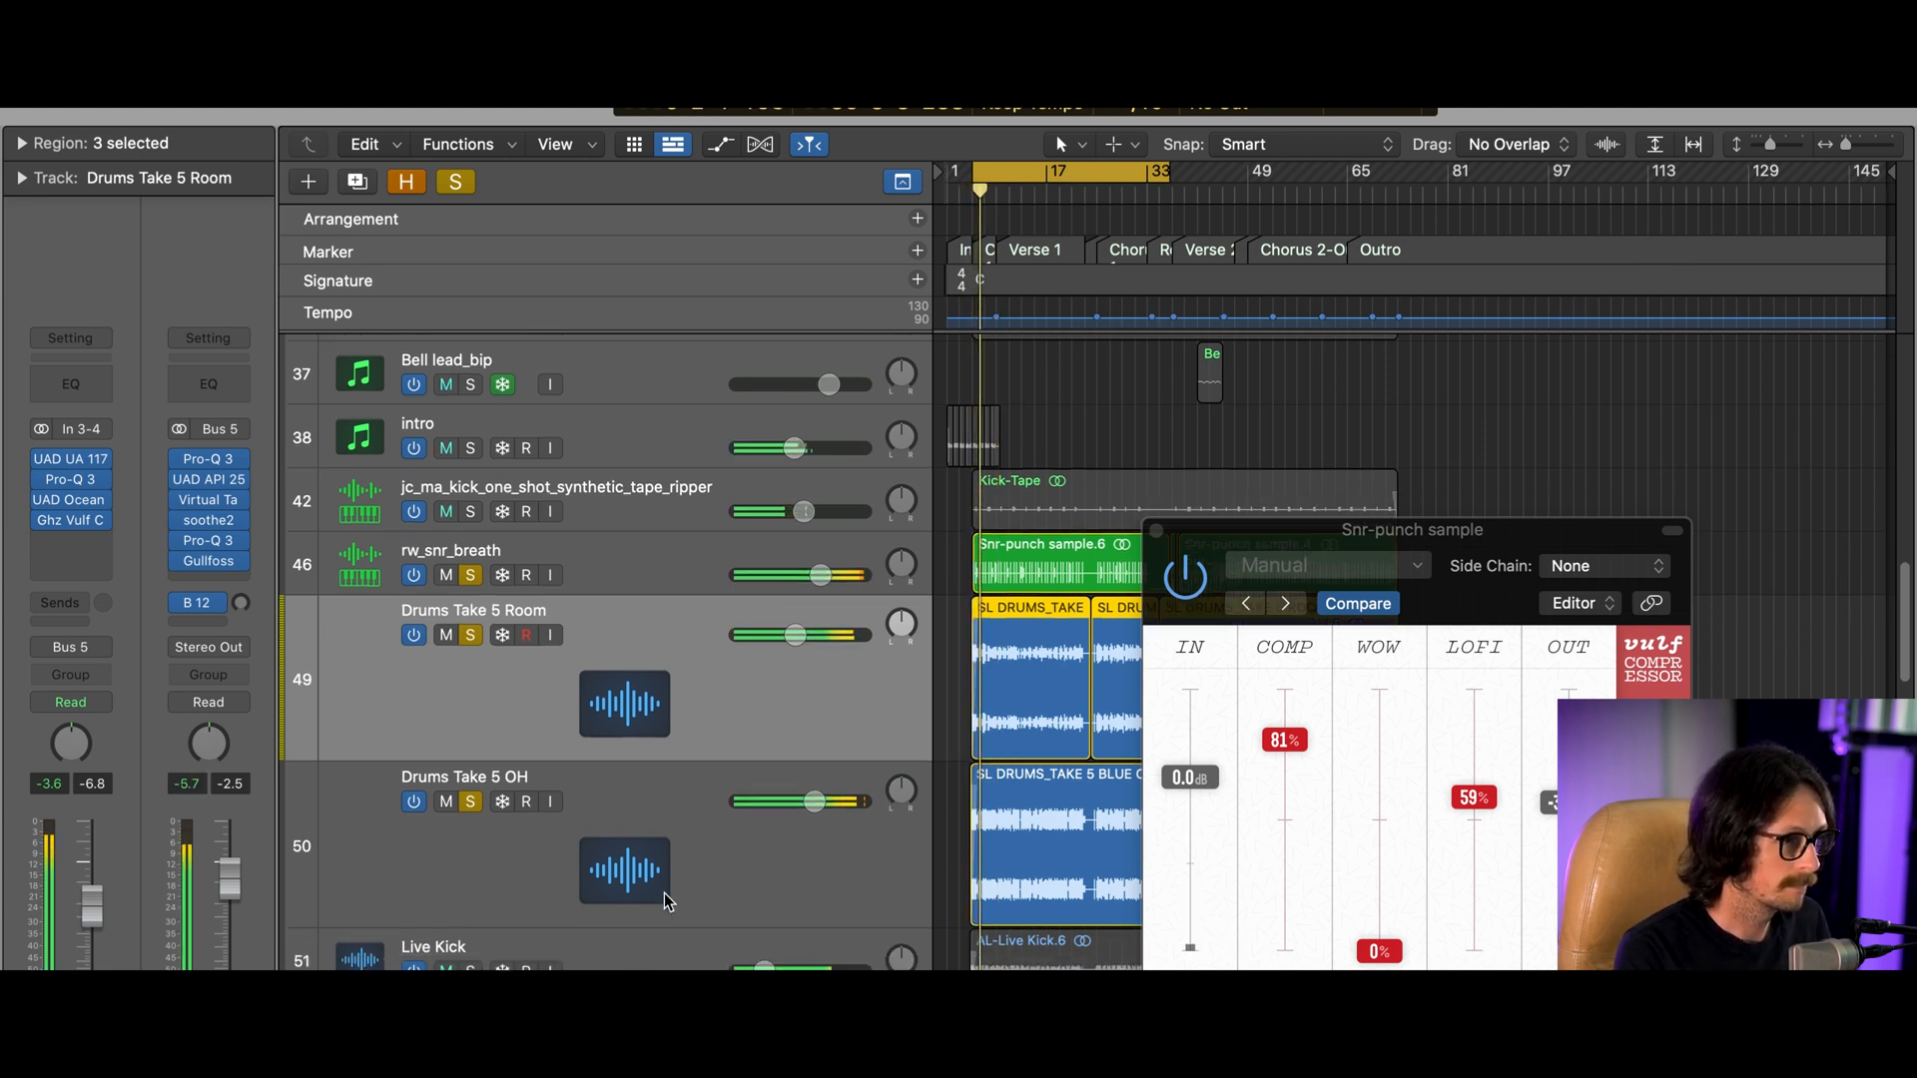
click(470, 940)
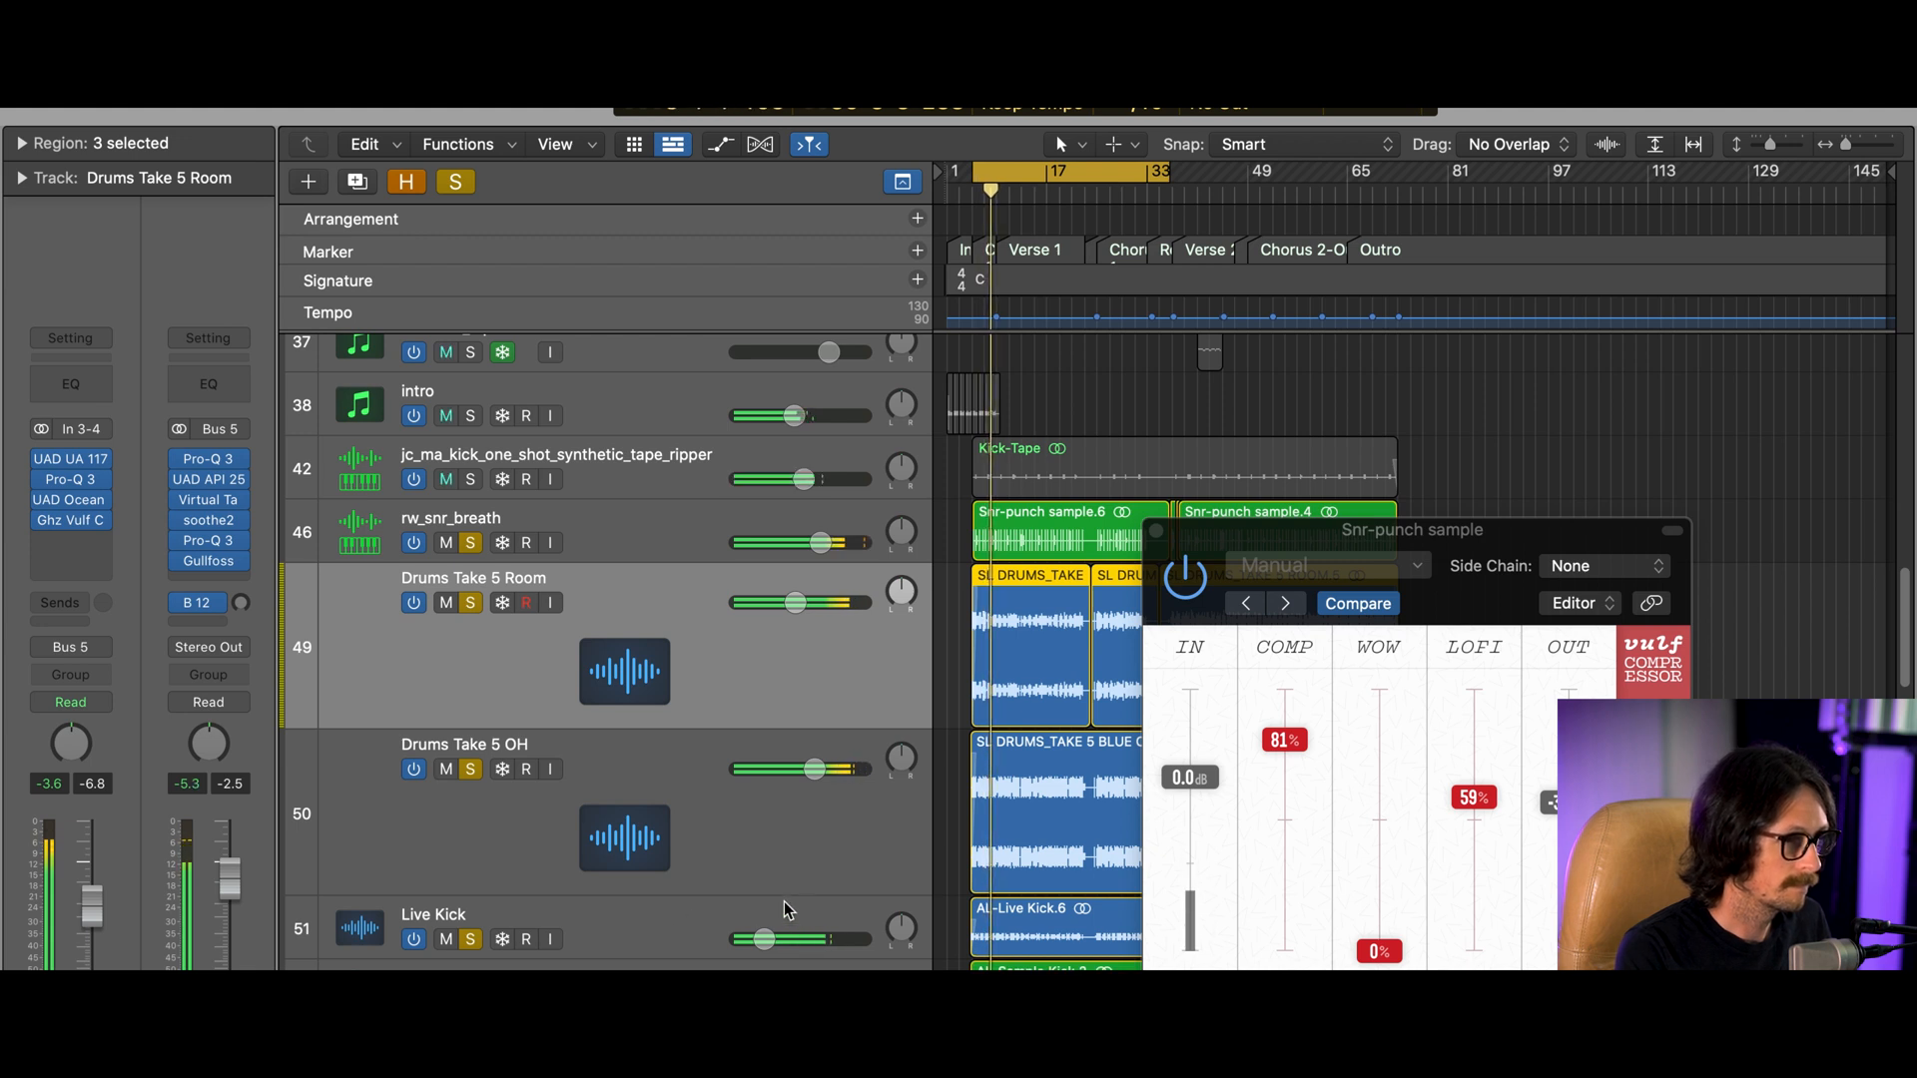
click(470, 479)
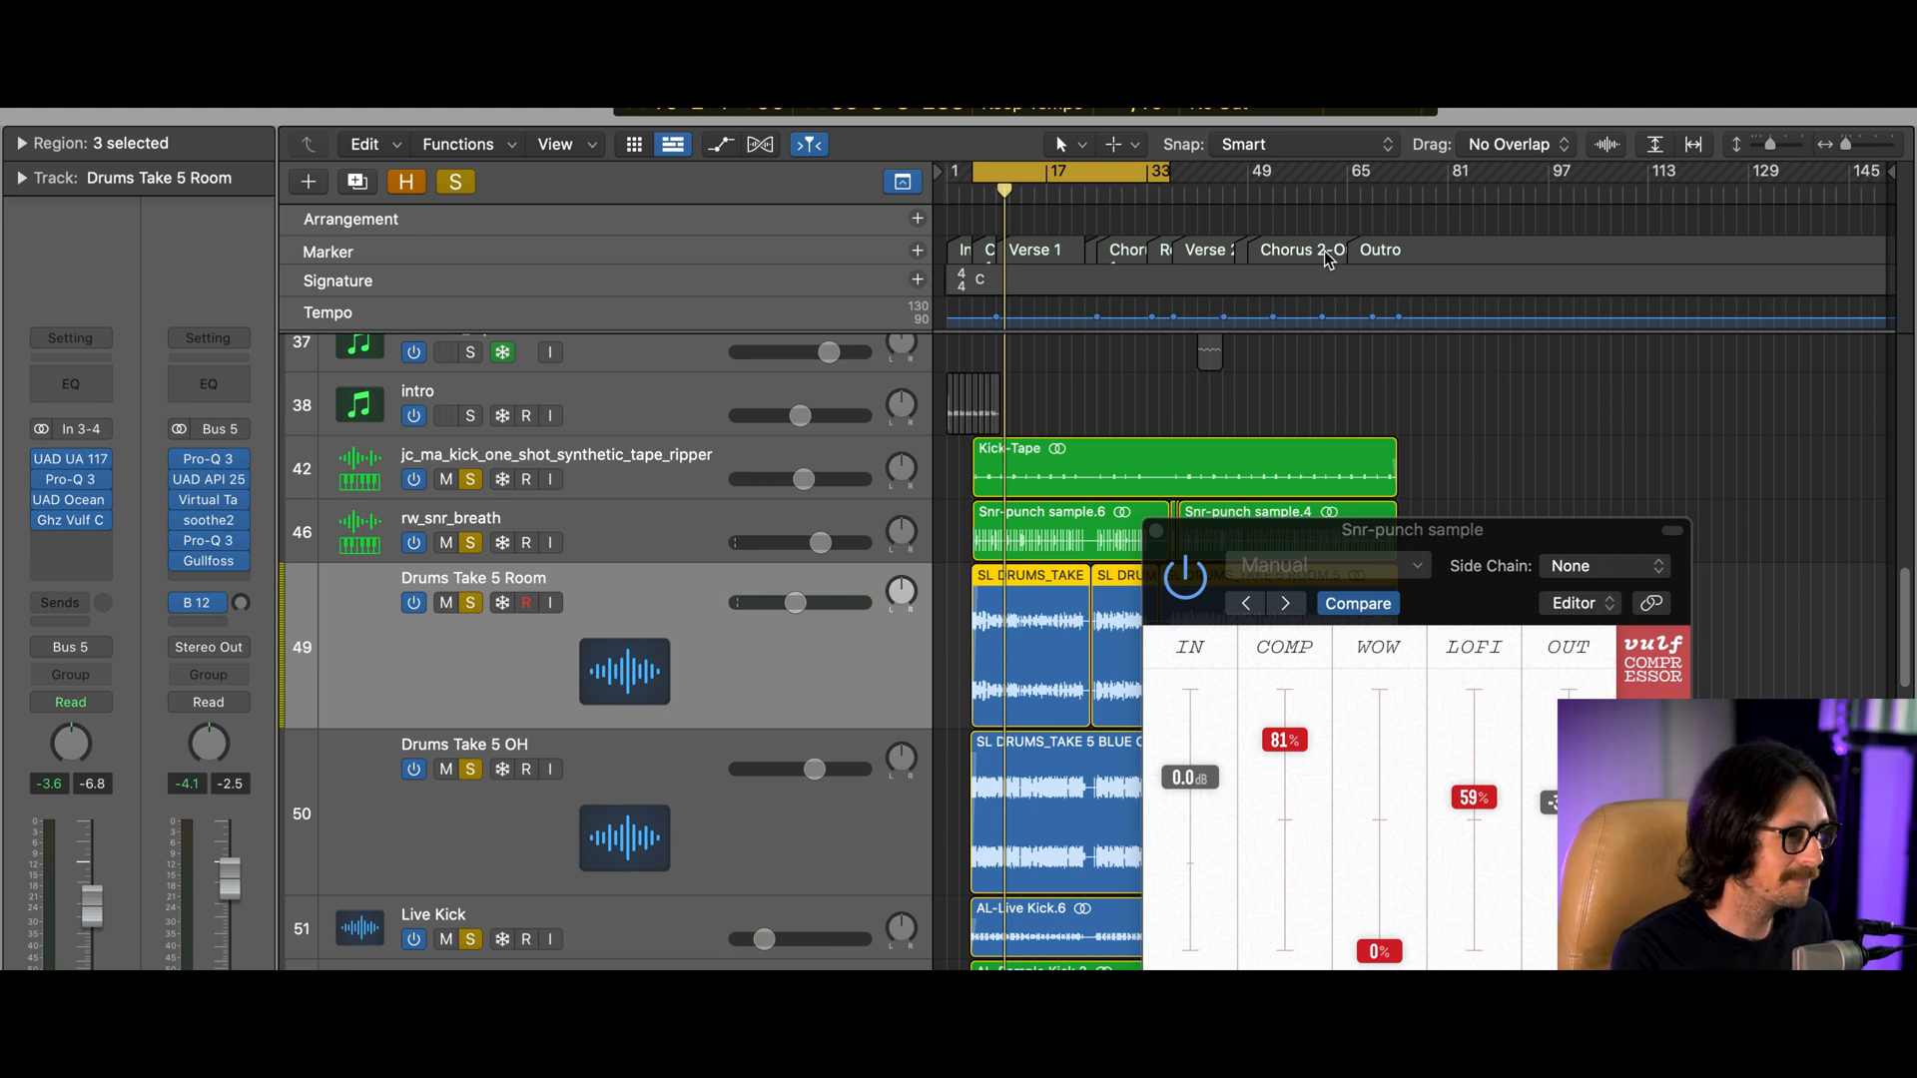
Inspect the Pro-Q 3 equalizer curve on the rw_snr_breath track and close the plug-in
click(649, 531)
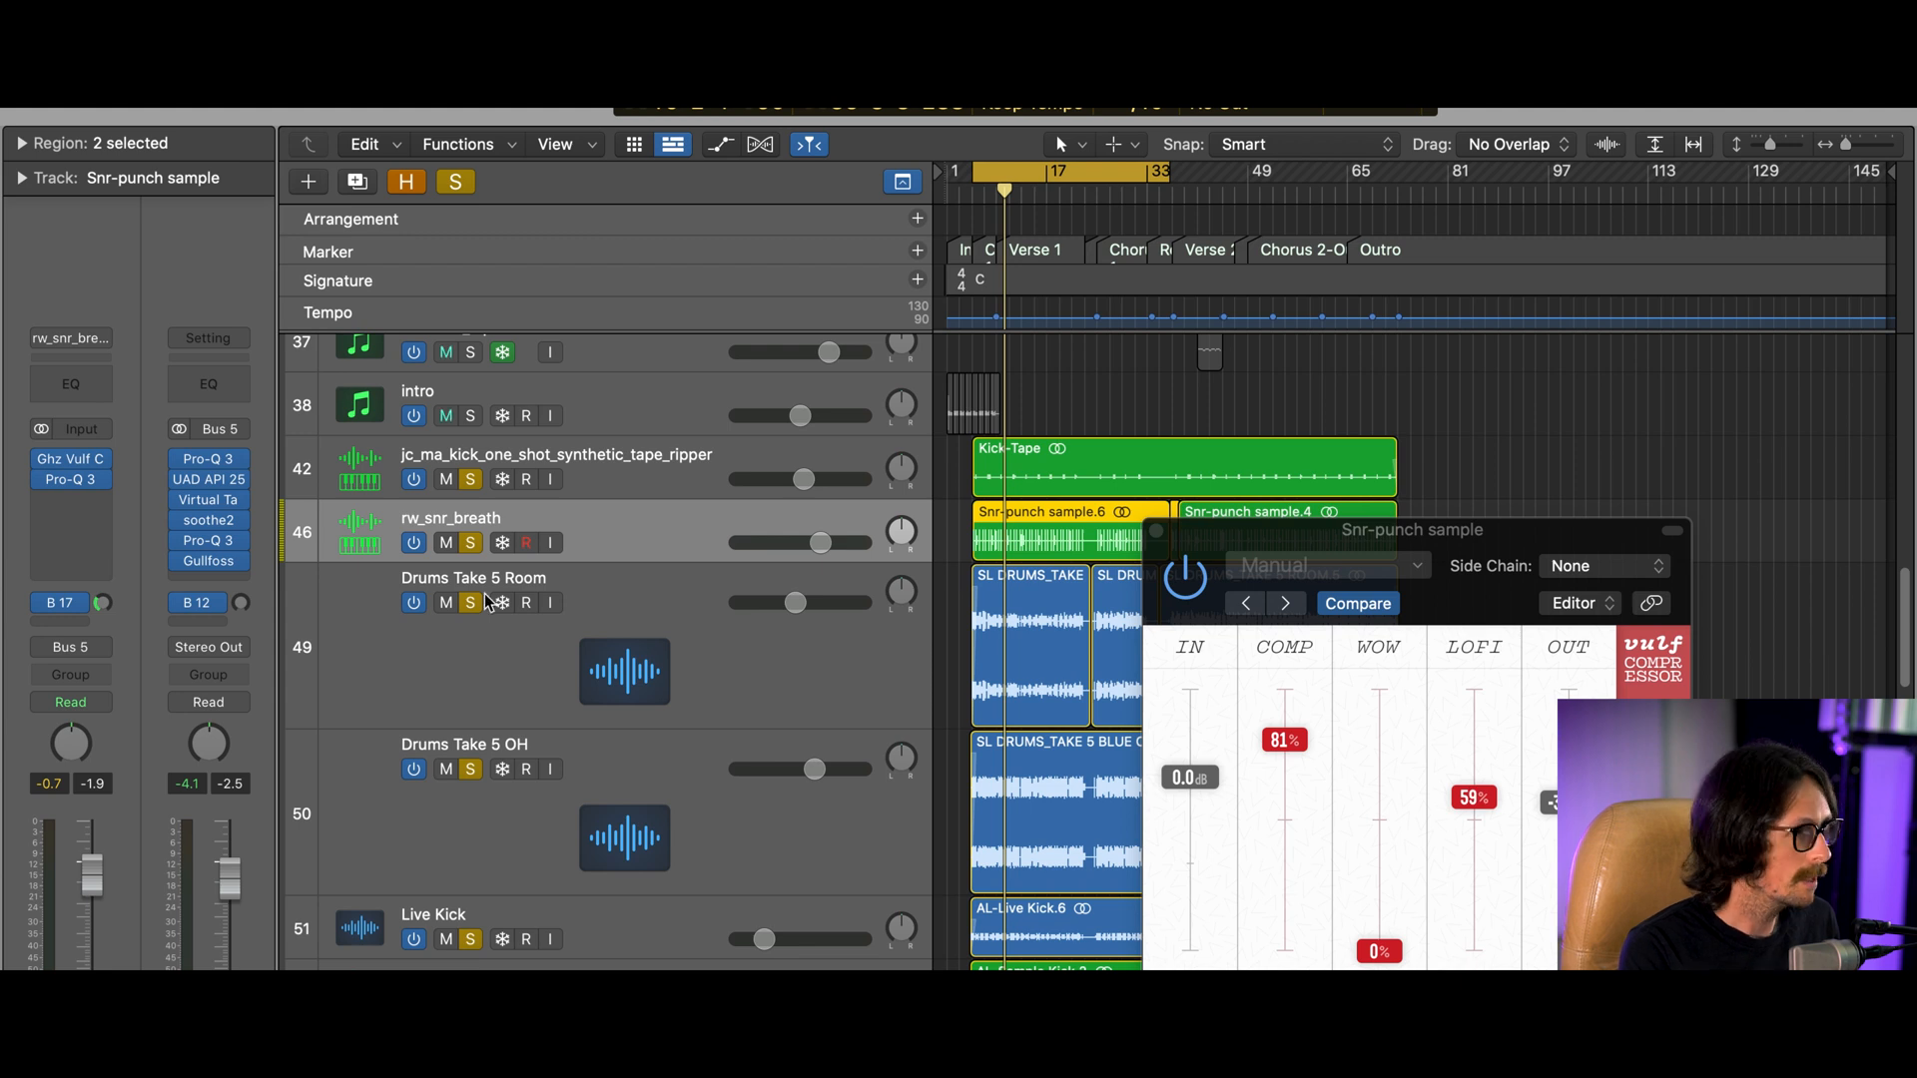
click(78, 485)
drag(1193, 347, 852, 310)
mouse_move(896, 575)
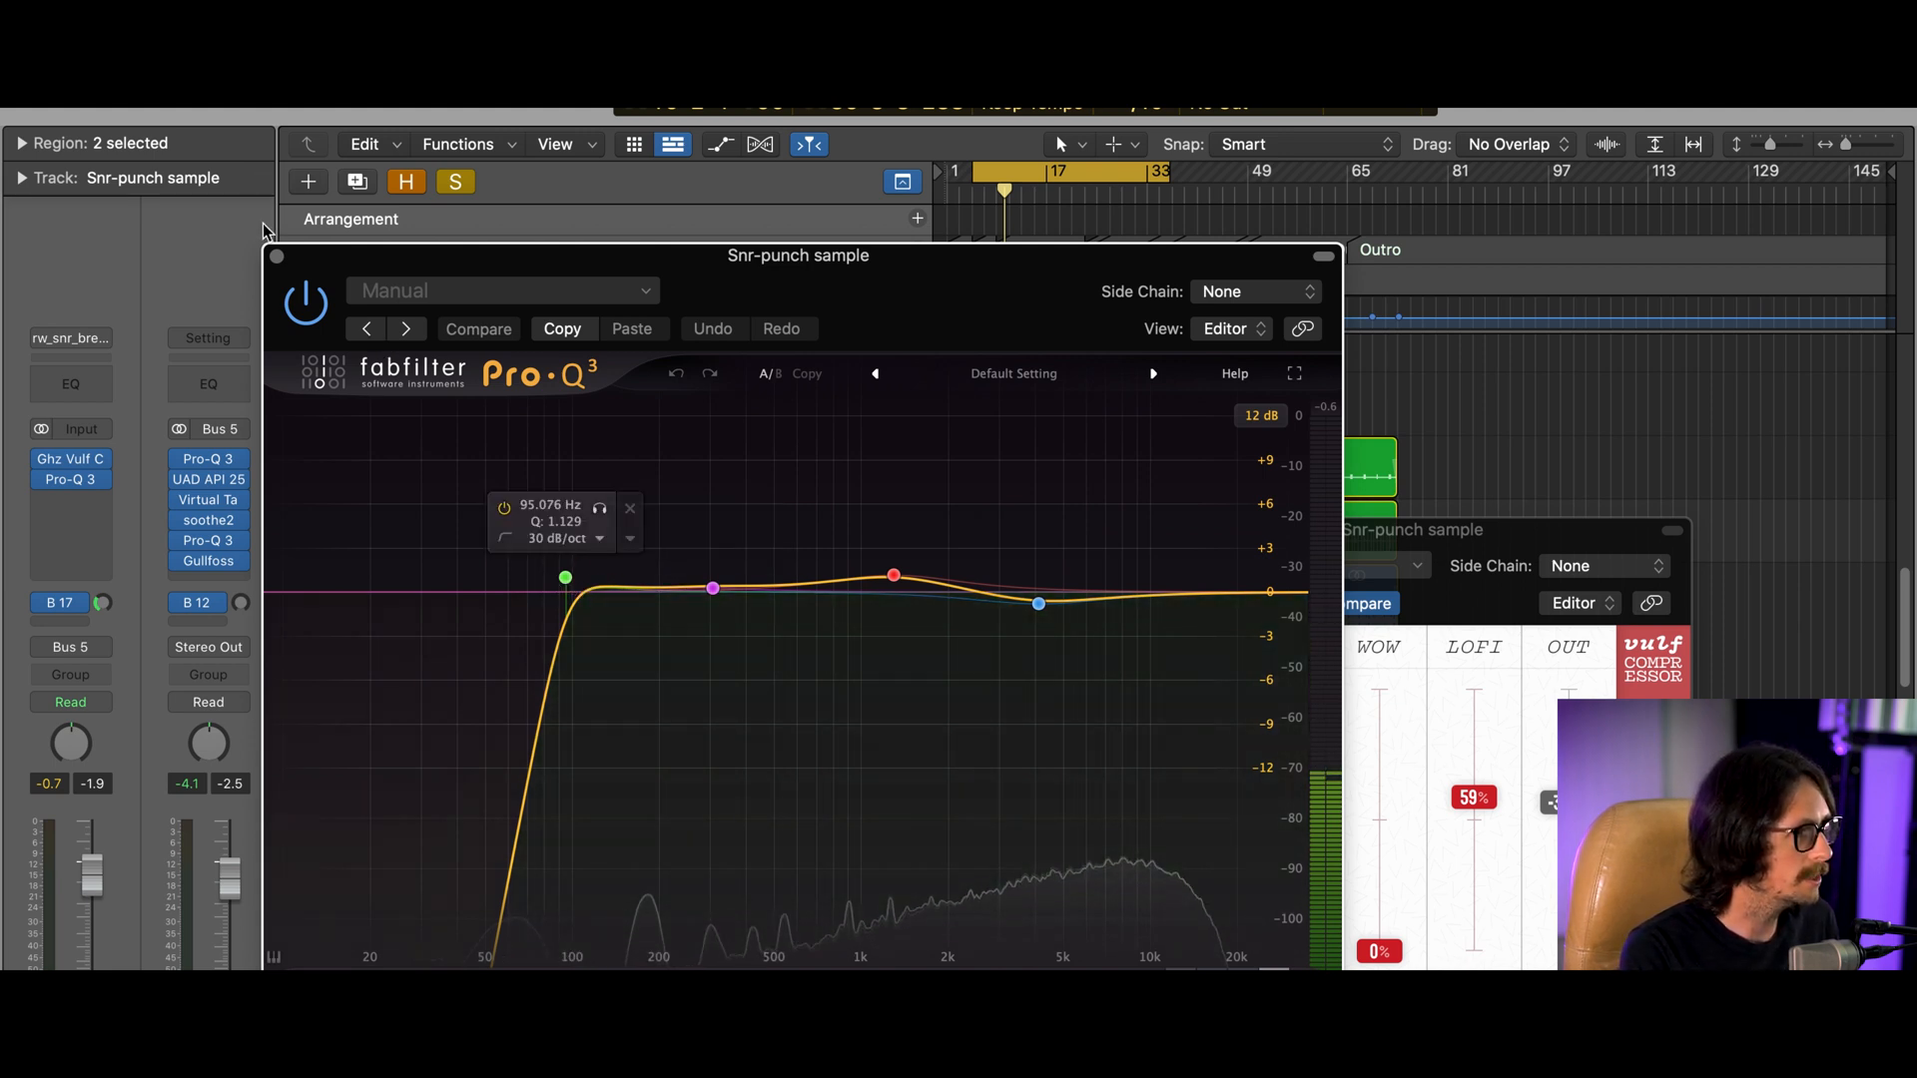
click(277, 257)
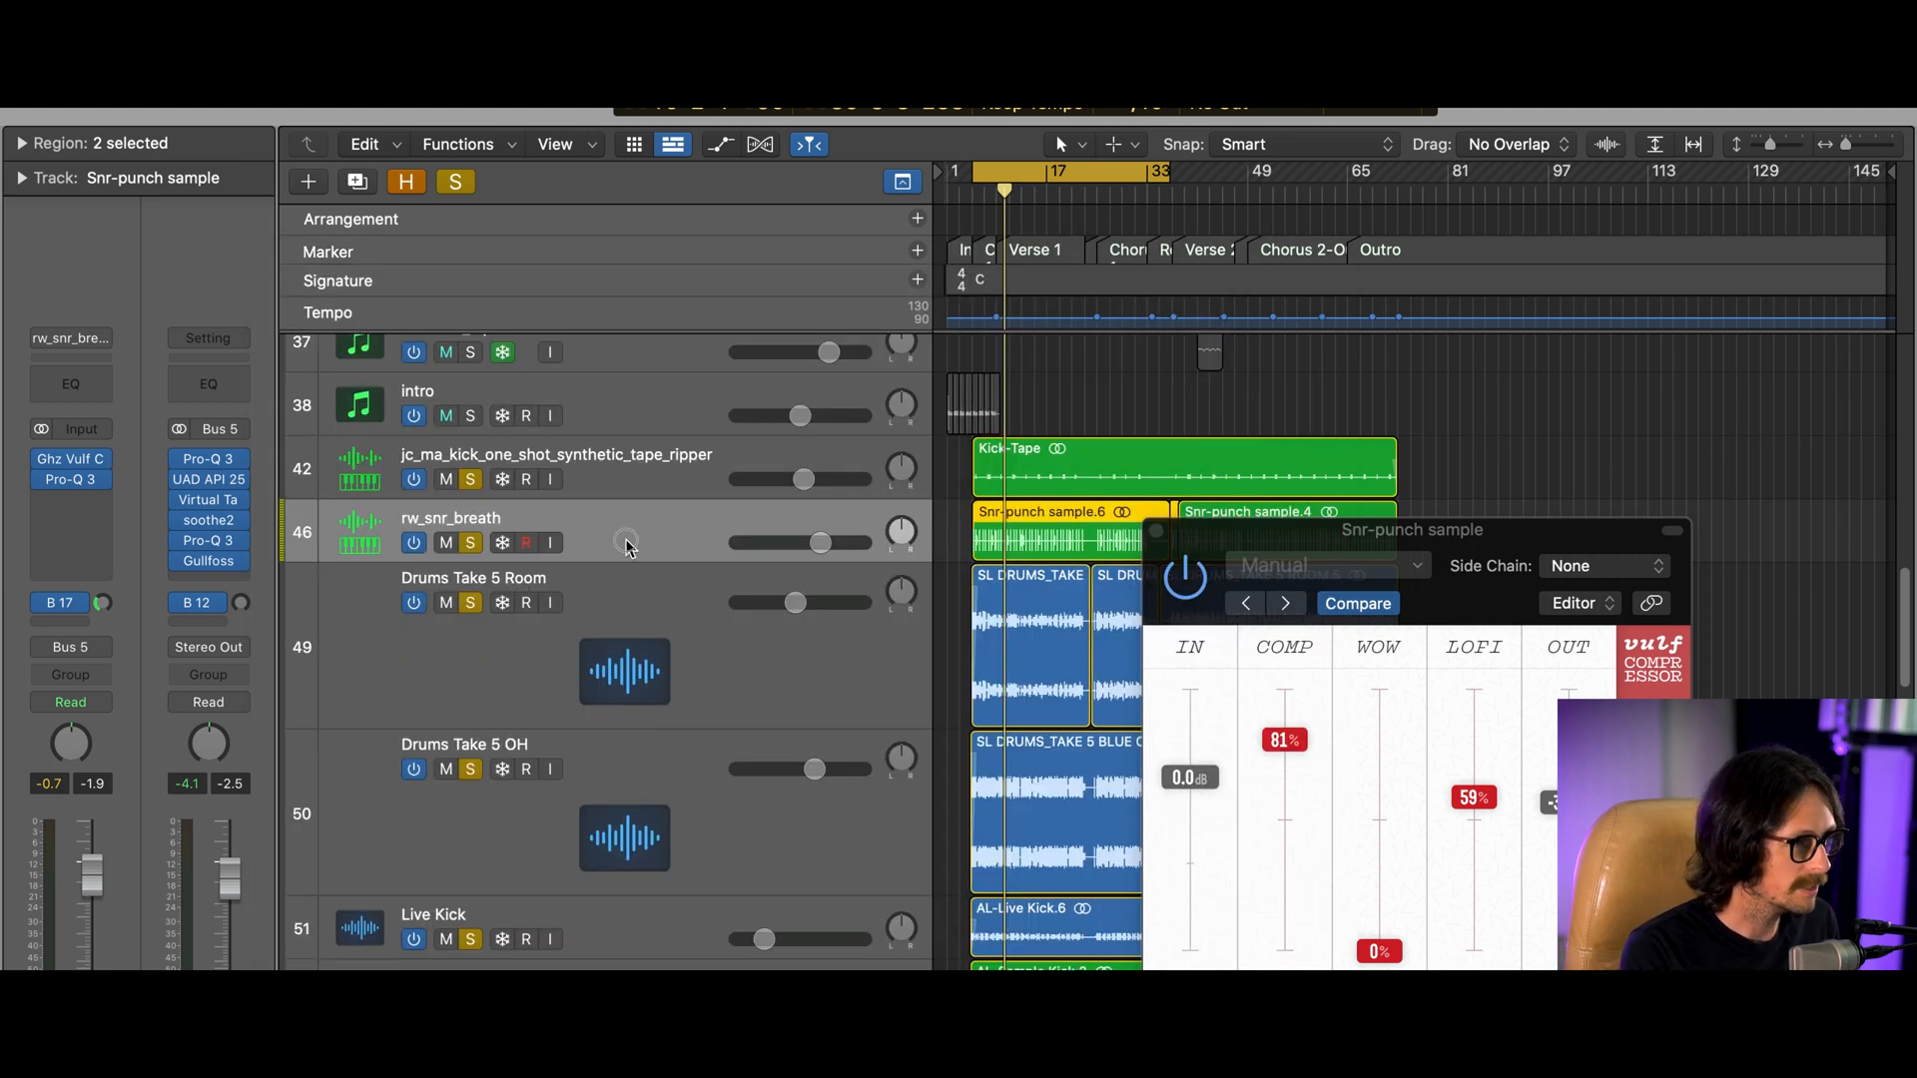
Follow the rw_snr_breath send to Bus 17 and inspect the Ghz Vulf Compressor settings on the Kick p comp channel, closing the plug-in
click(633, 663)
click(530, 521)
click(629, 605)
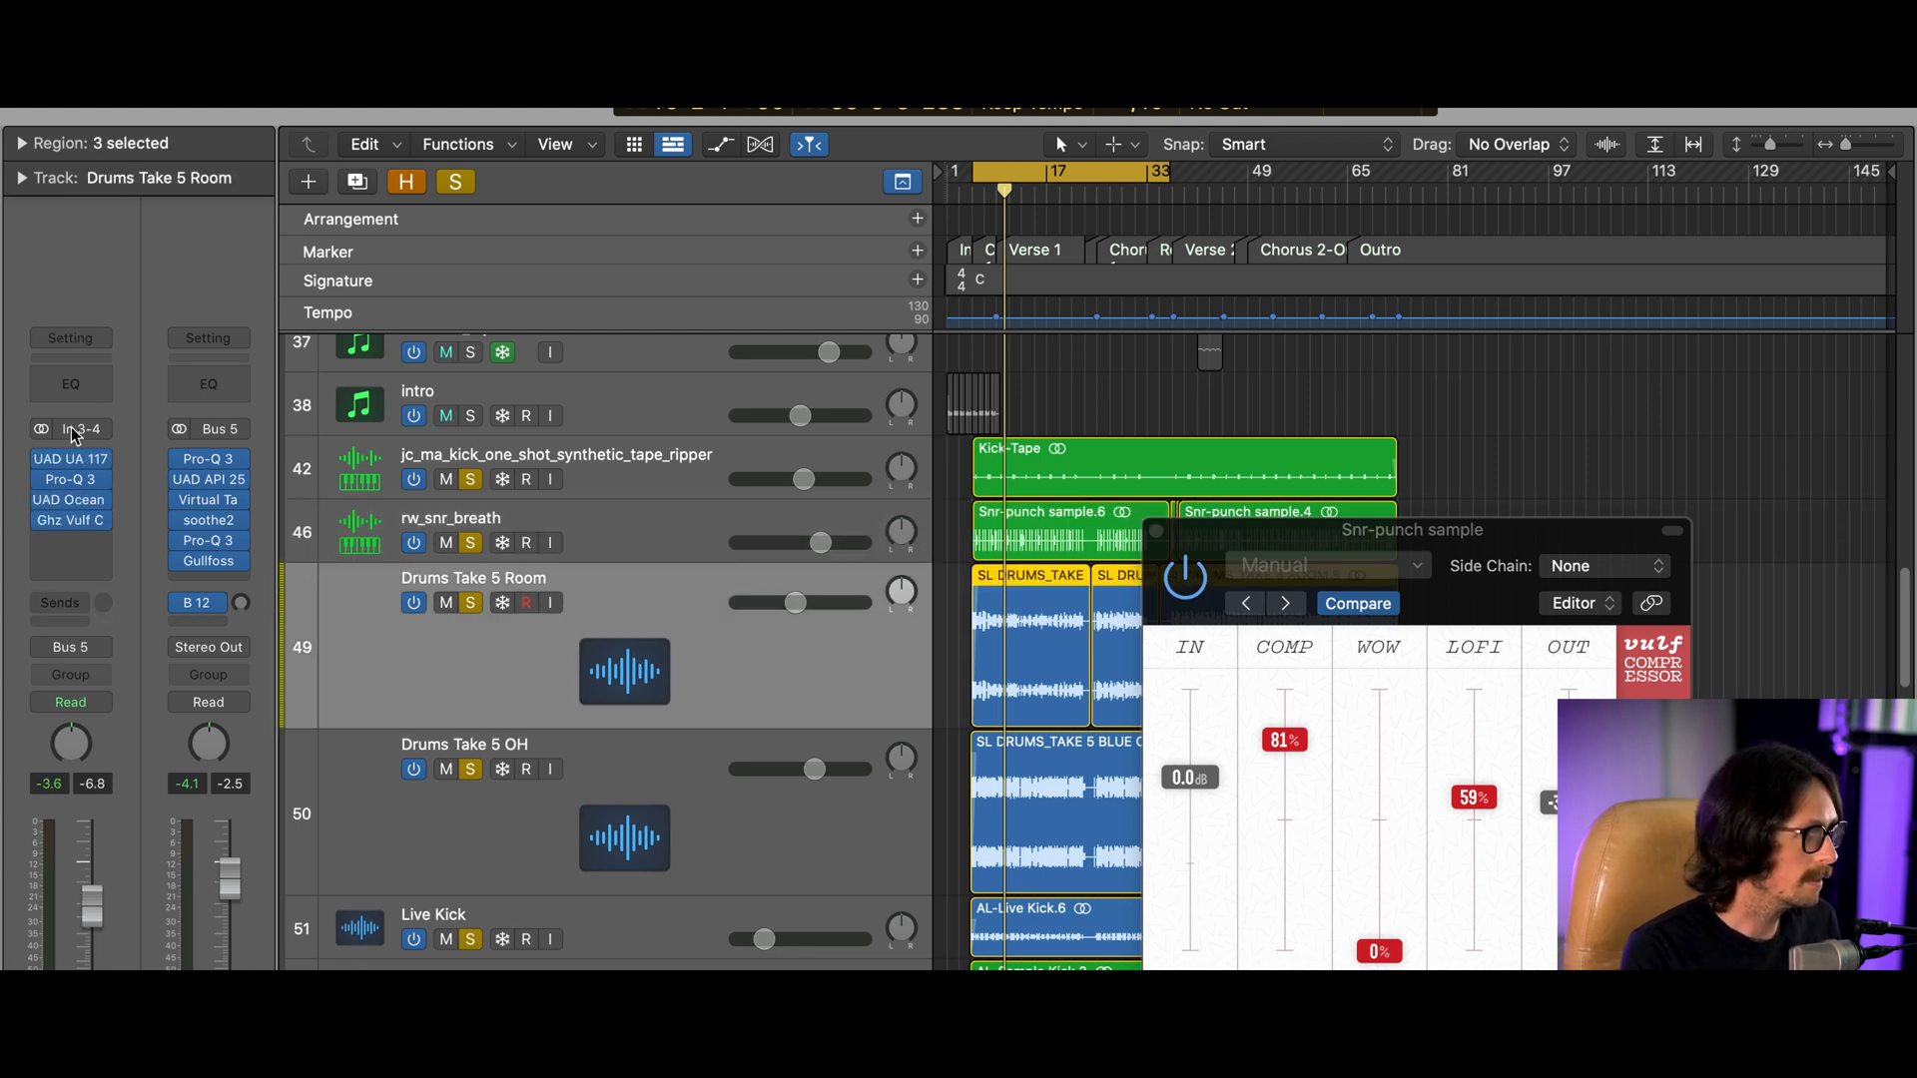
click(689, 527)
click(67, 607)
click(130, 509)
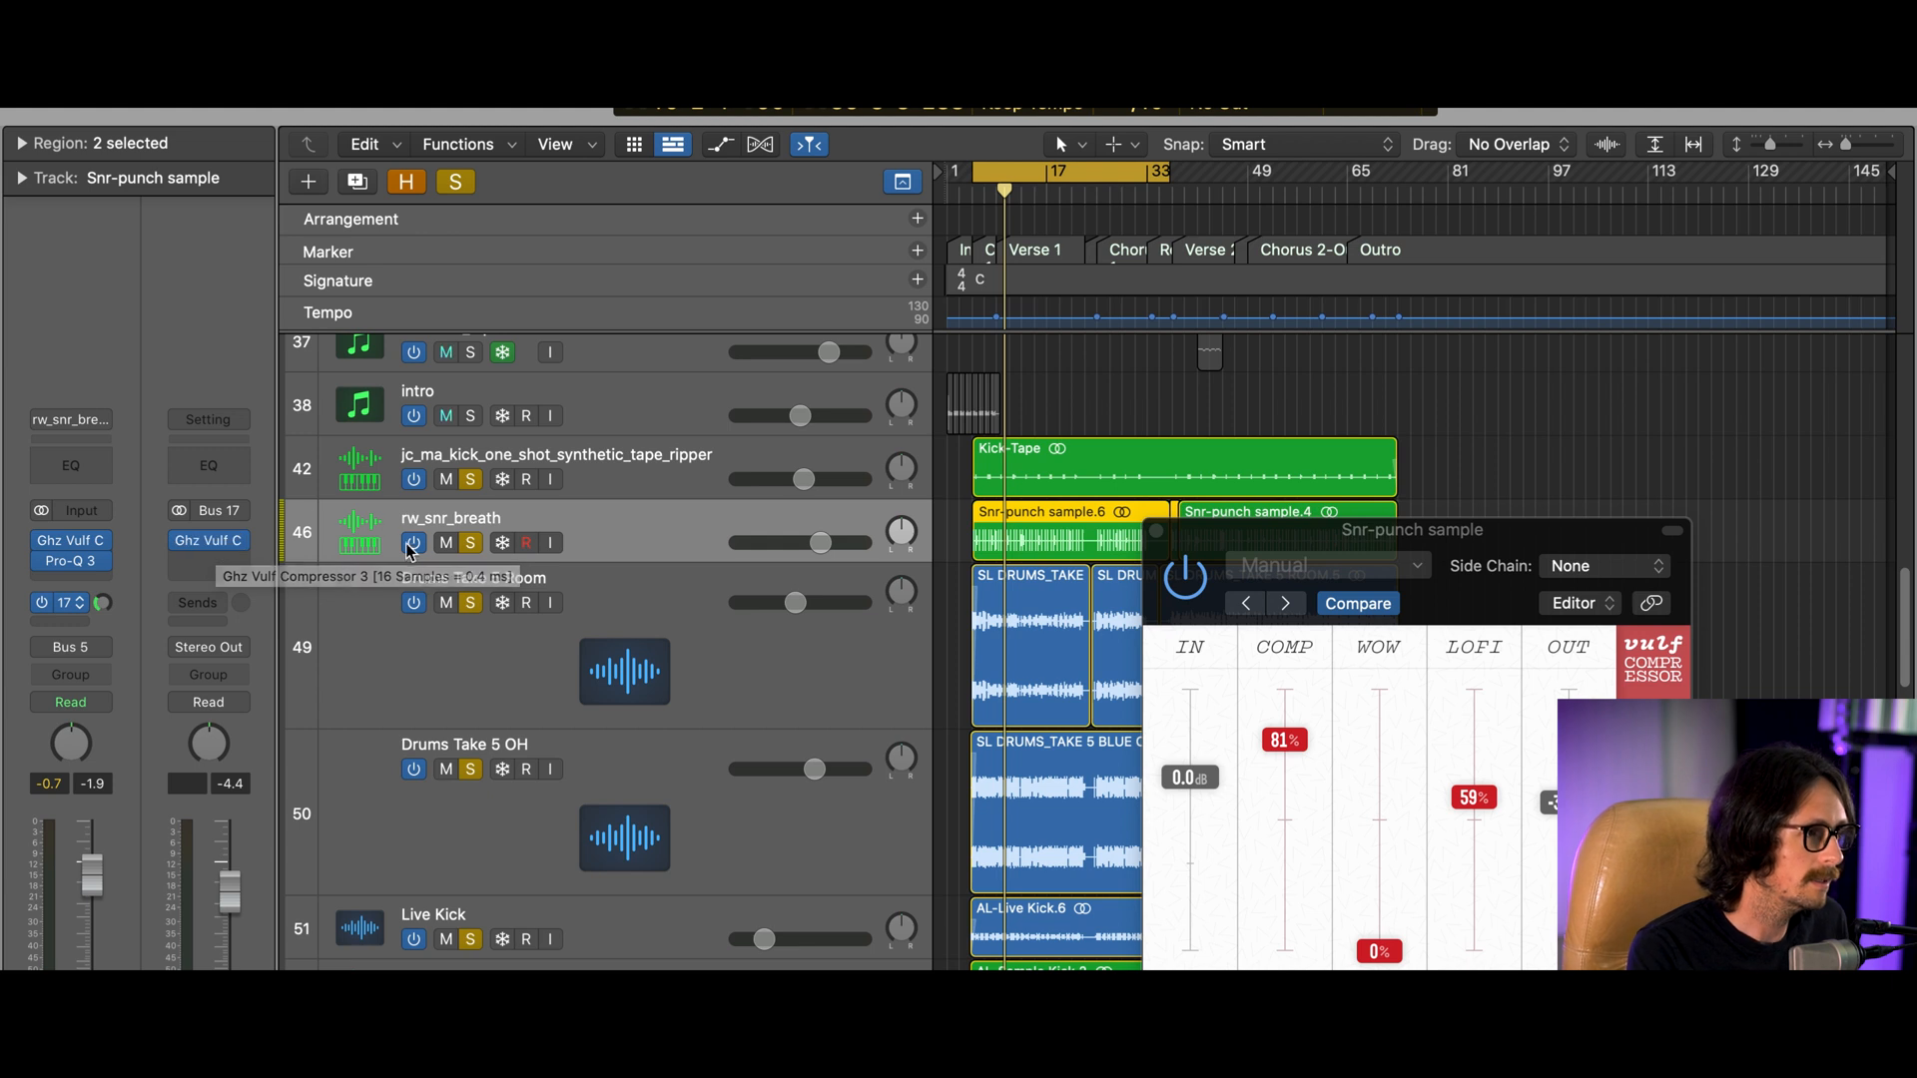
click(208, 540)
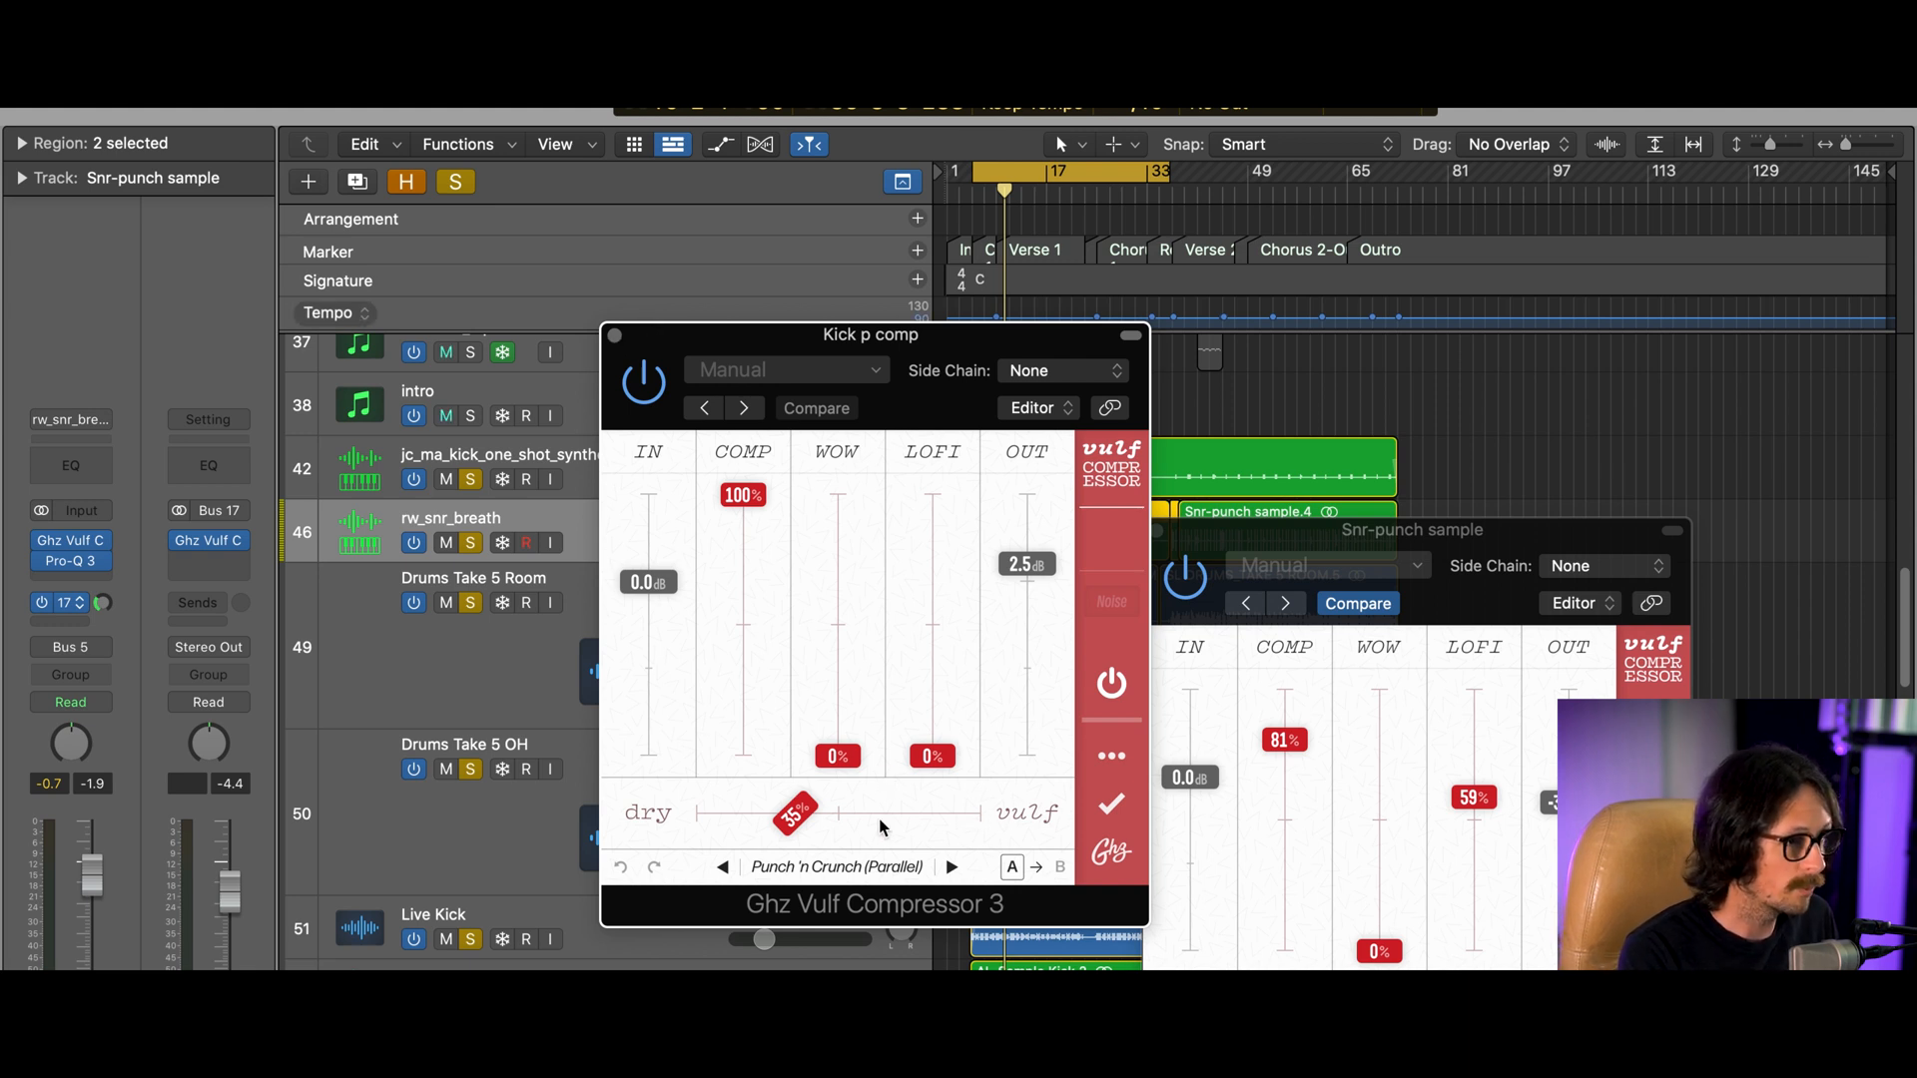
click(615, 335)
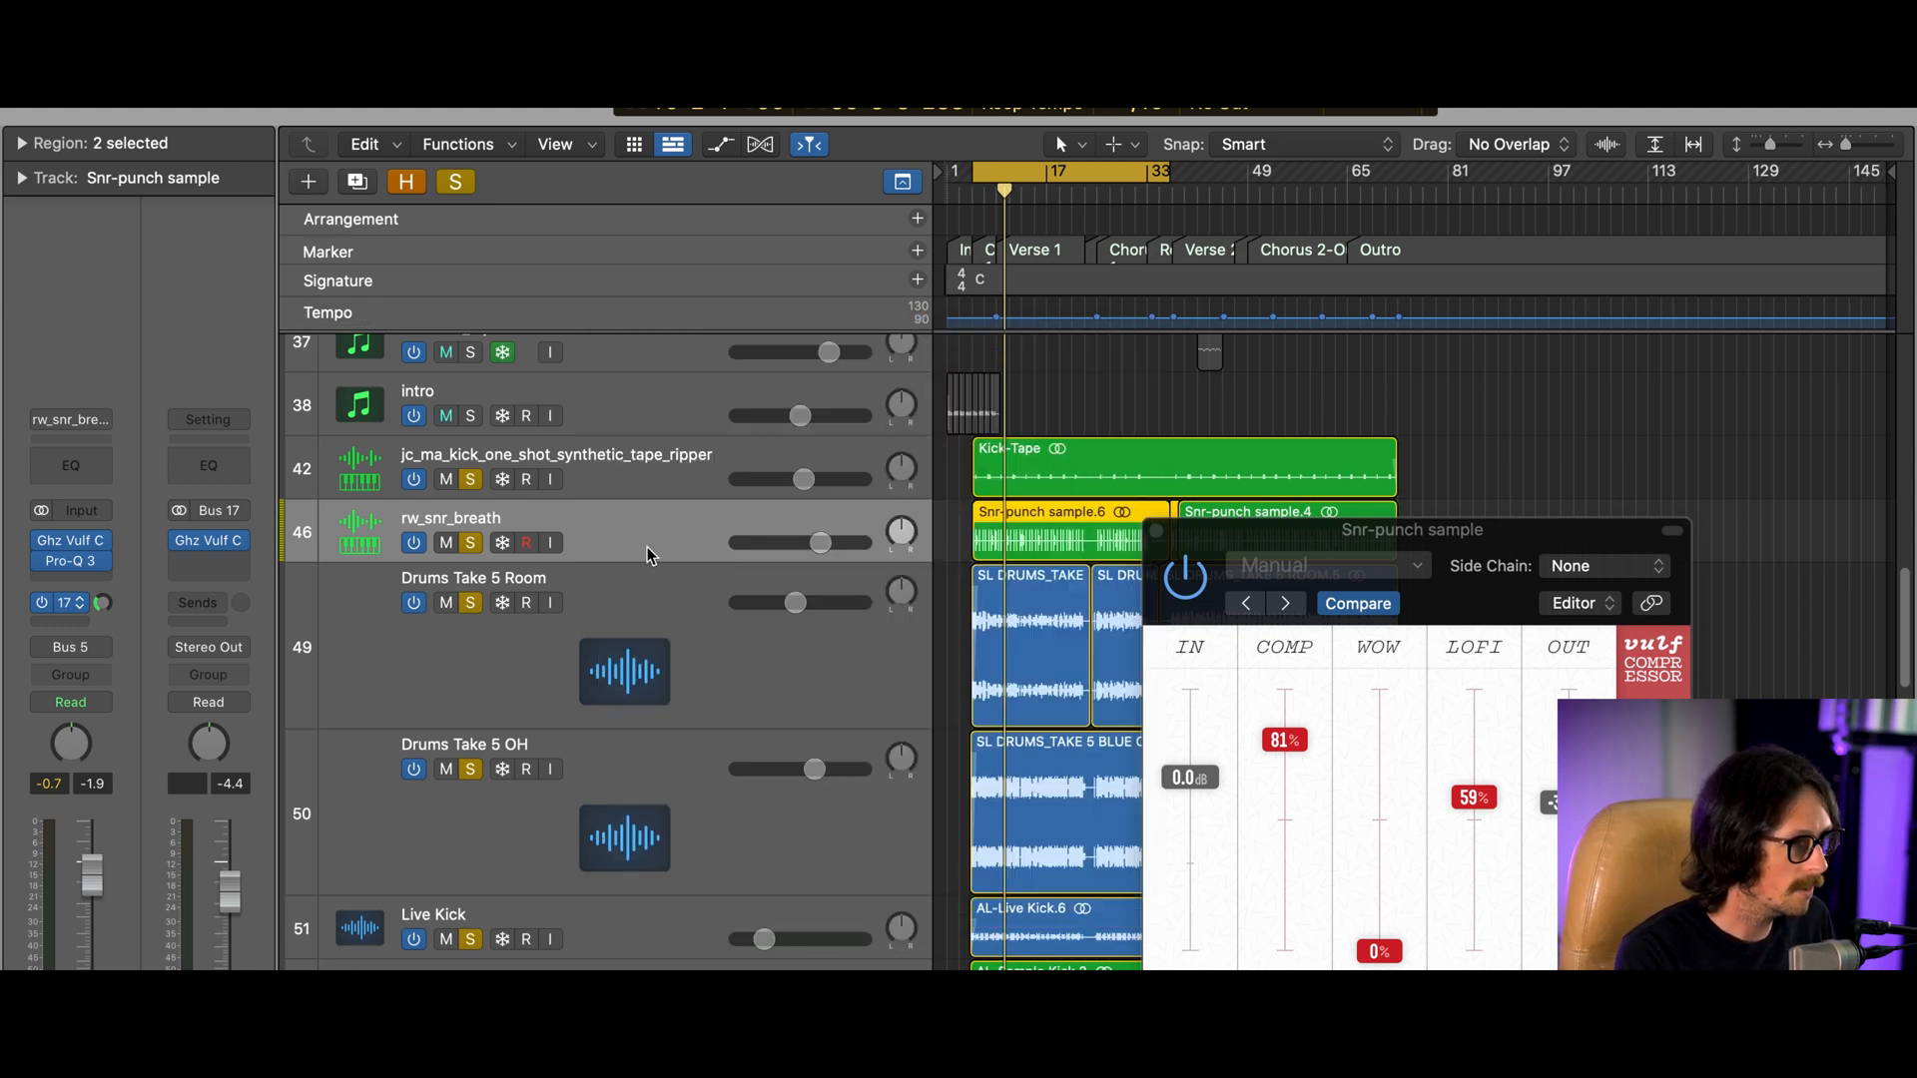
Open the UAD UA 1176AE limiter on Drums Take 5 Room and move its window clear of the track controls
click(677, 616)
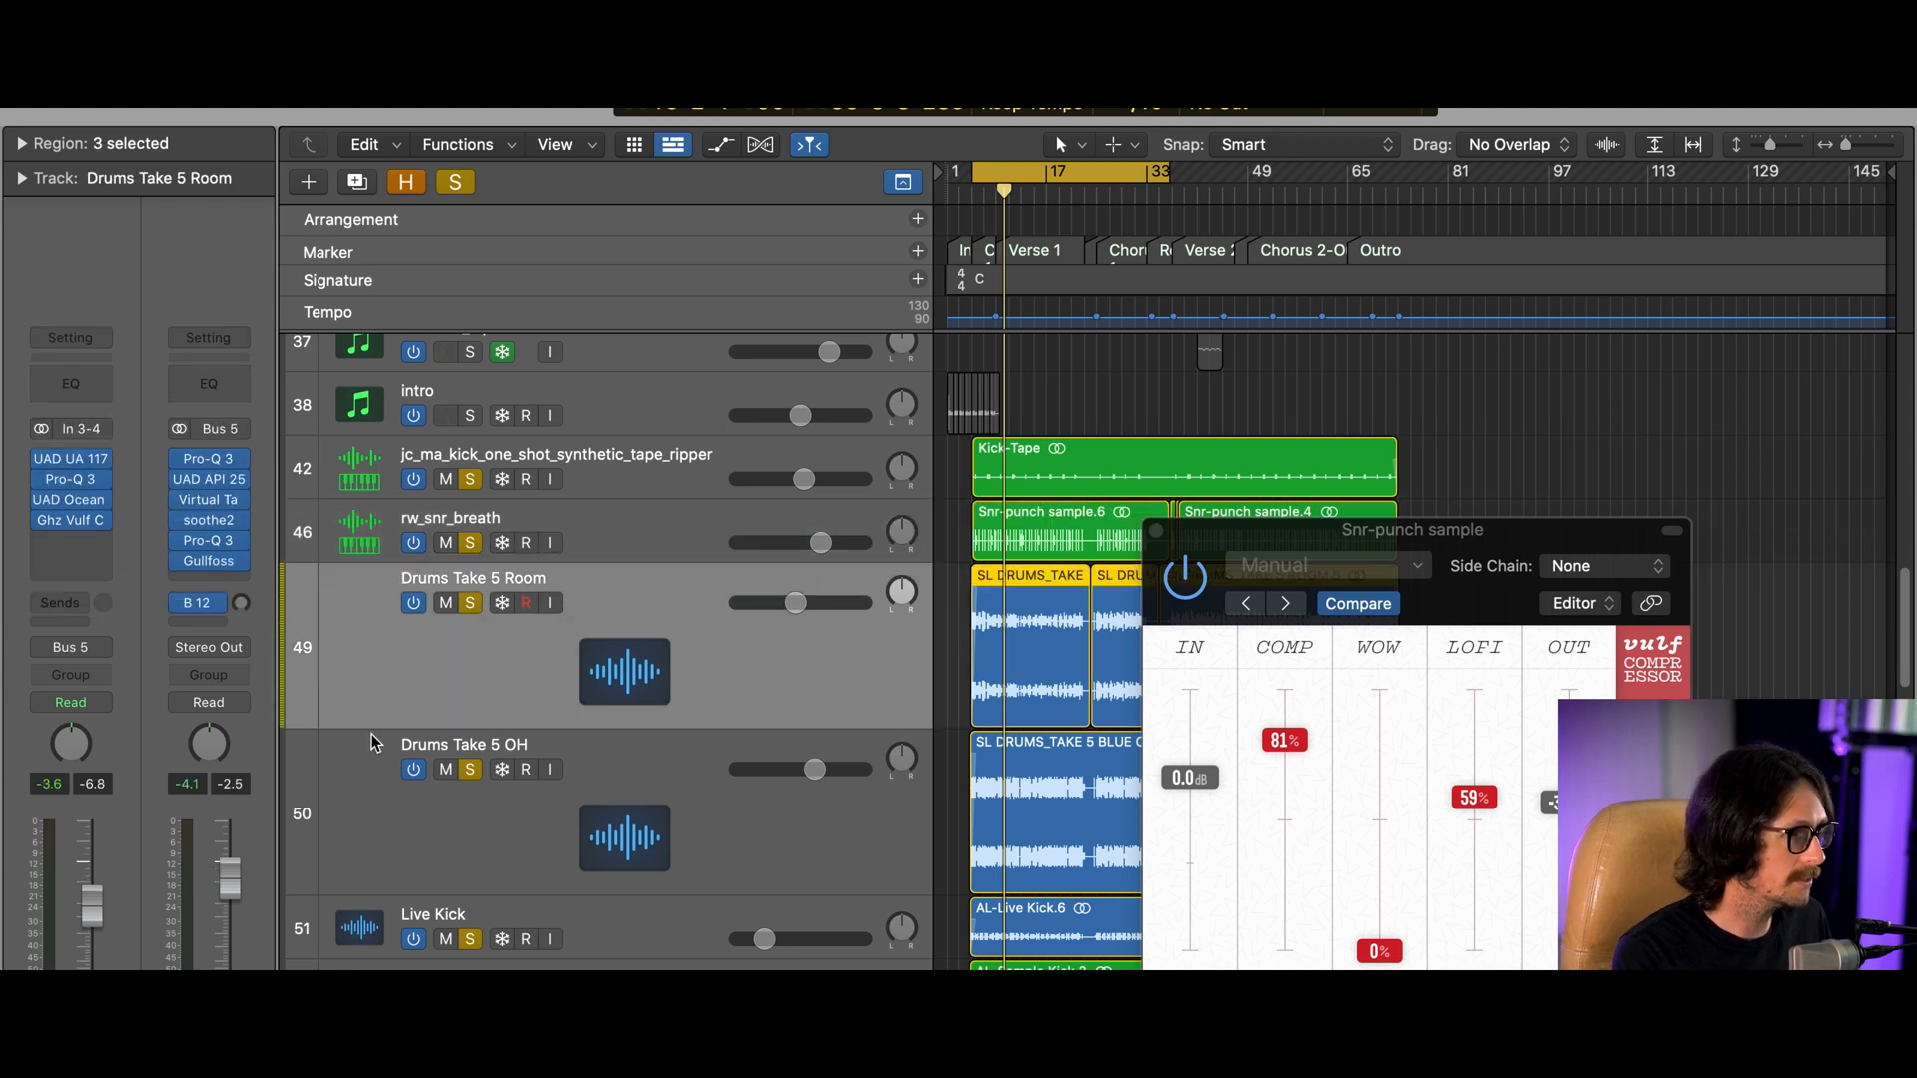
click(70, 458)
drag(1134, 335, 918, 197)
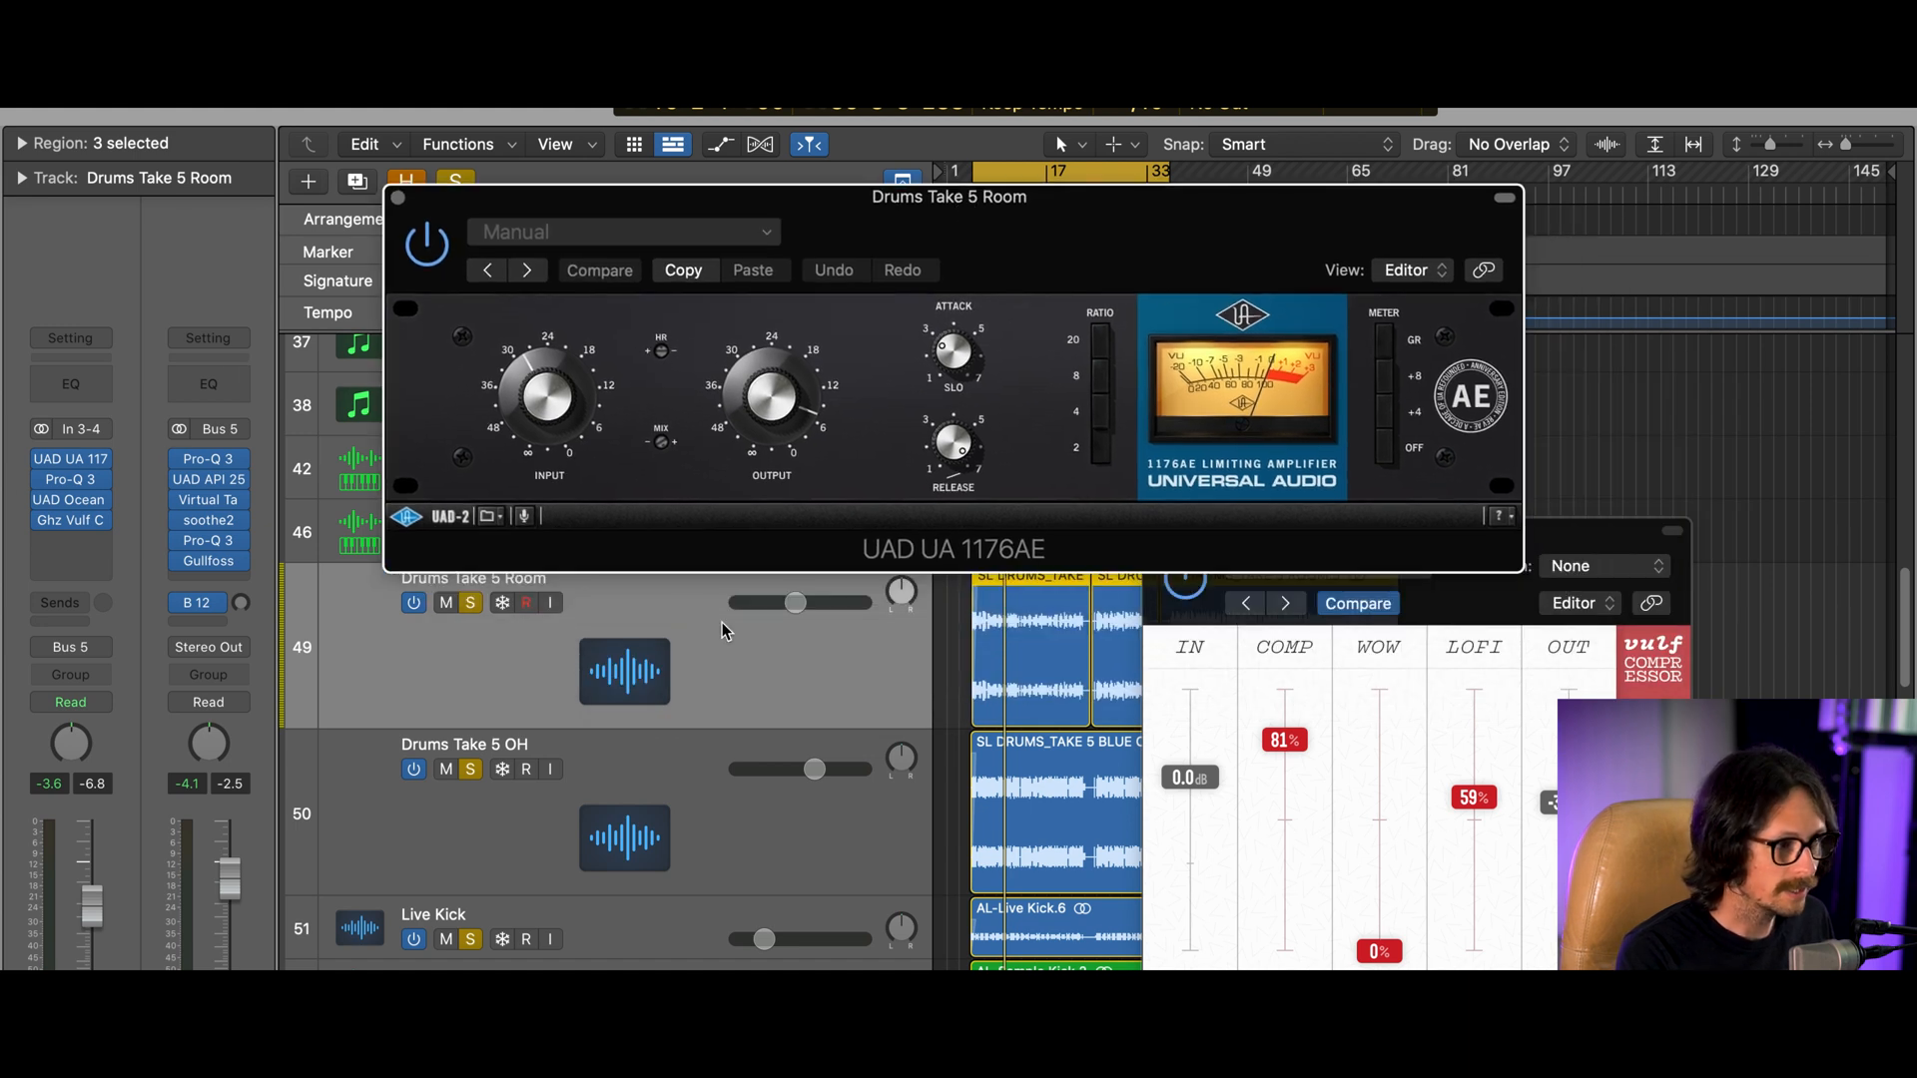
Solo only Drums Take 5 Room and play it while watching the 1176AE meter, moving the plug-in window further up
alt+click(469, 603)
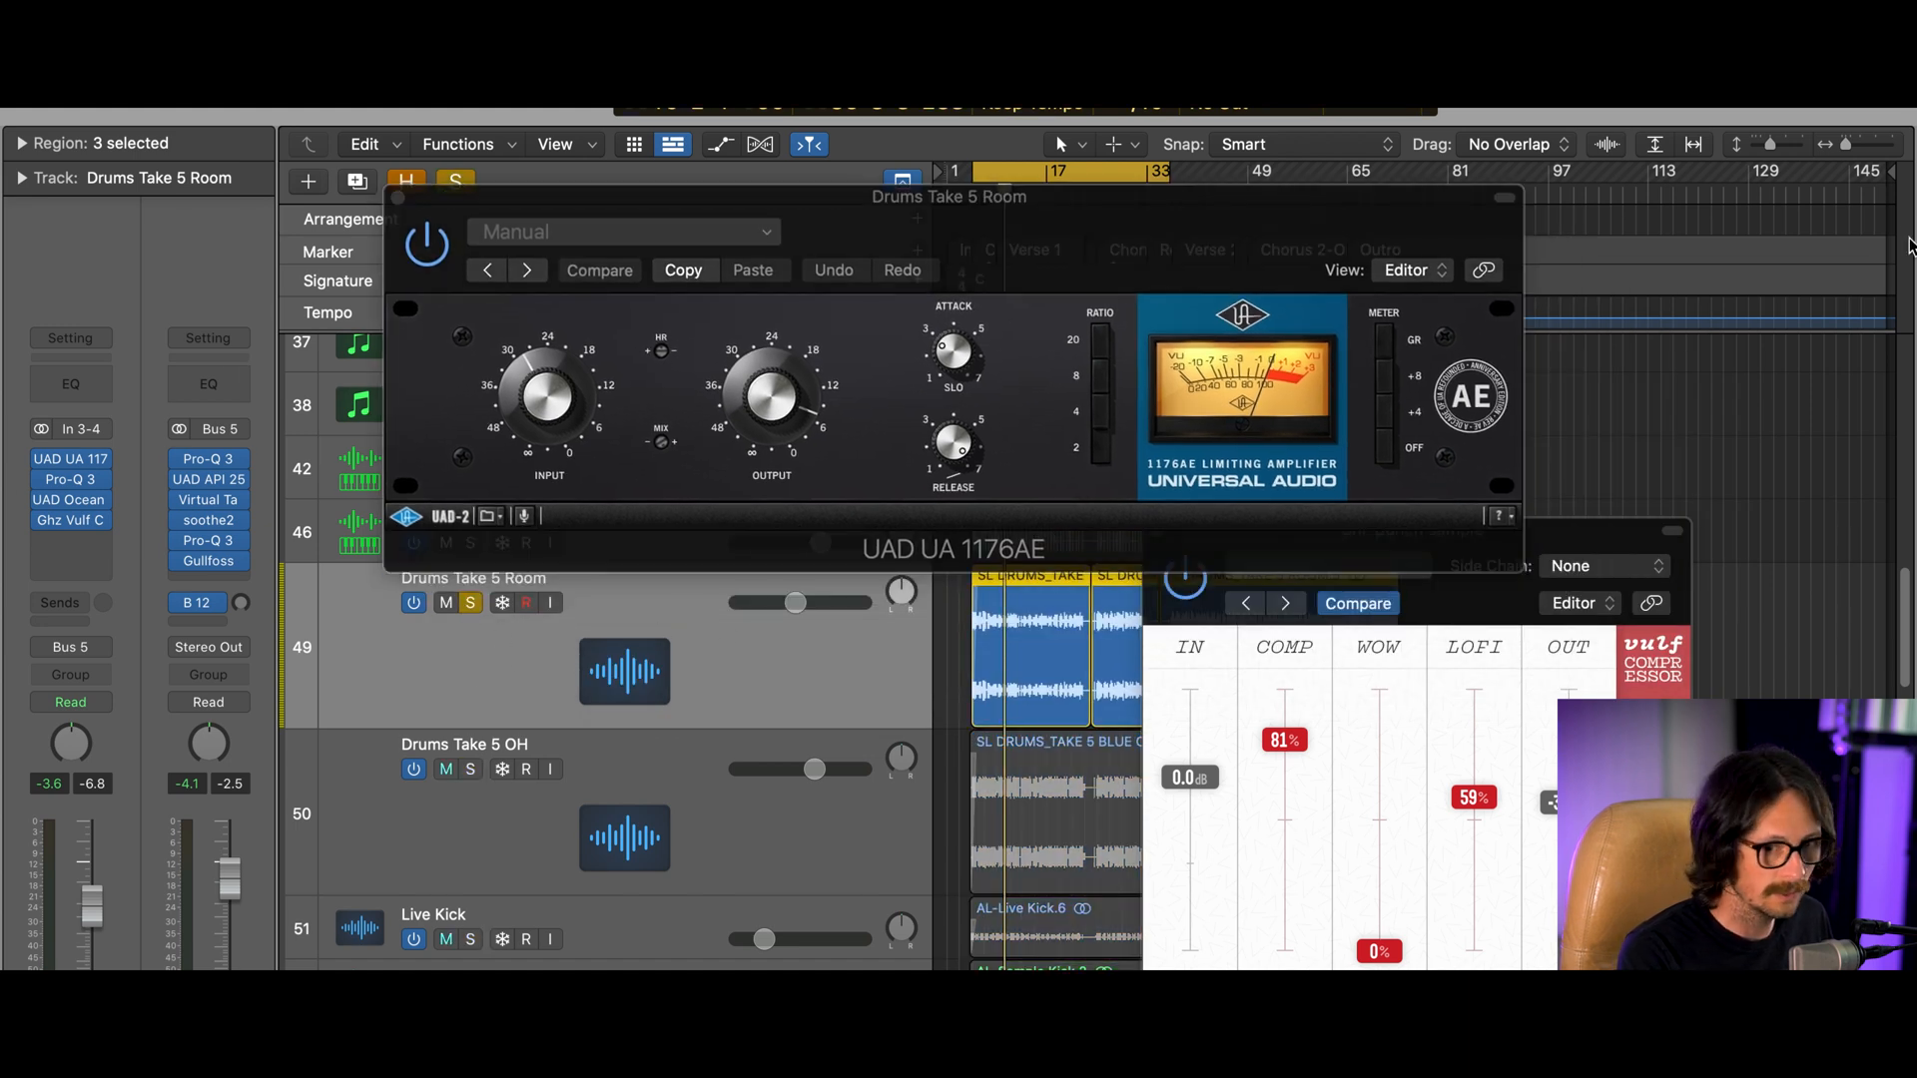
key(space)
mouse_move(76, 465)
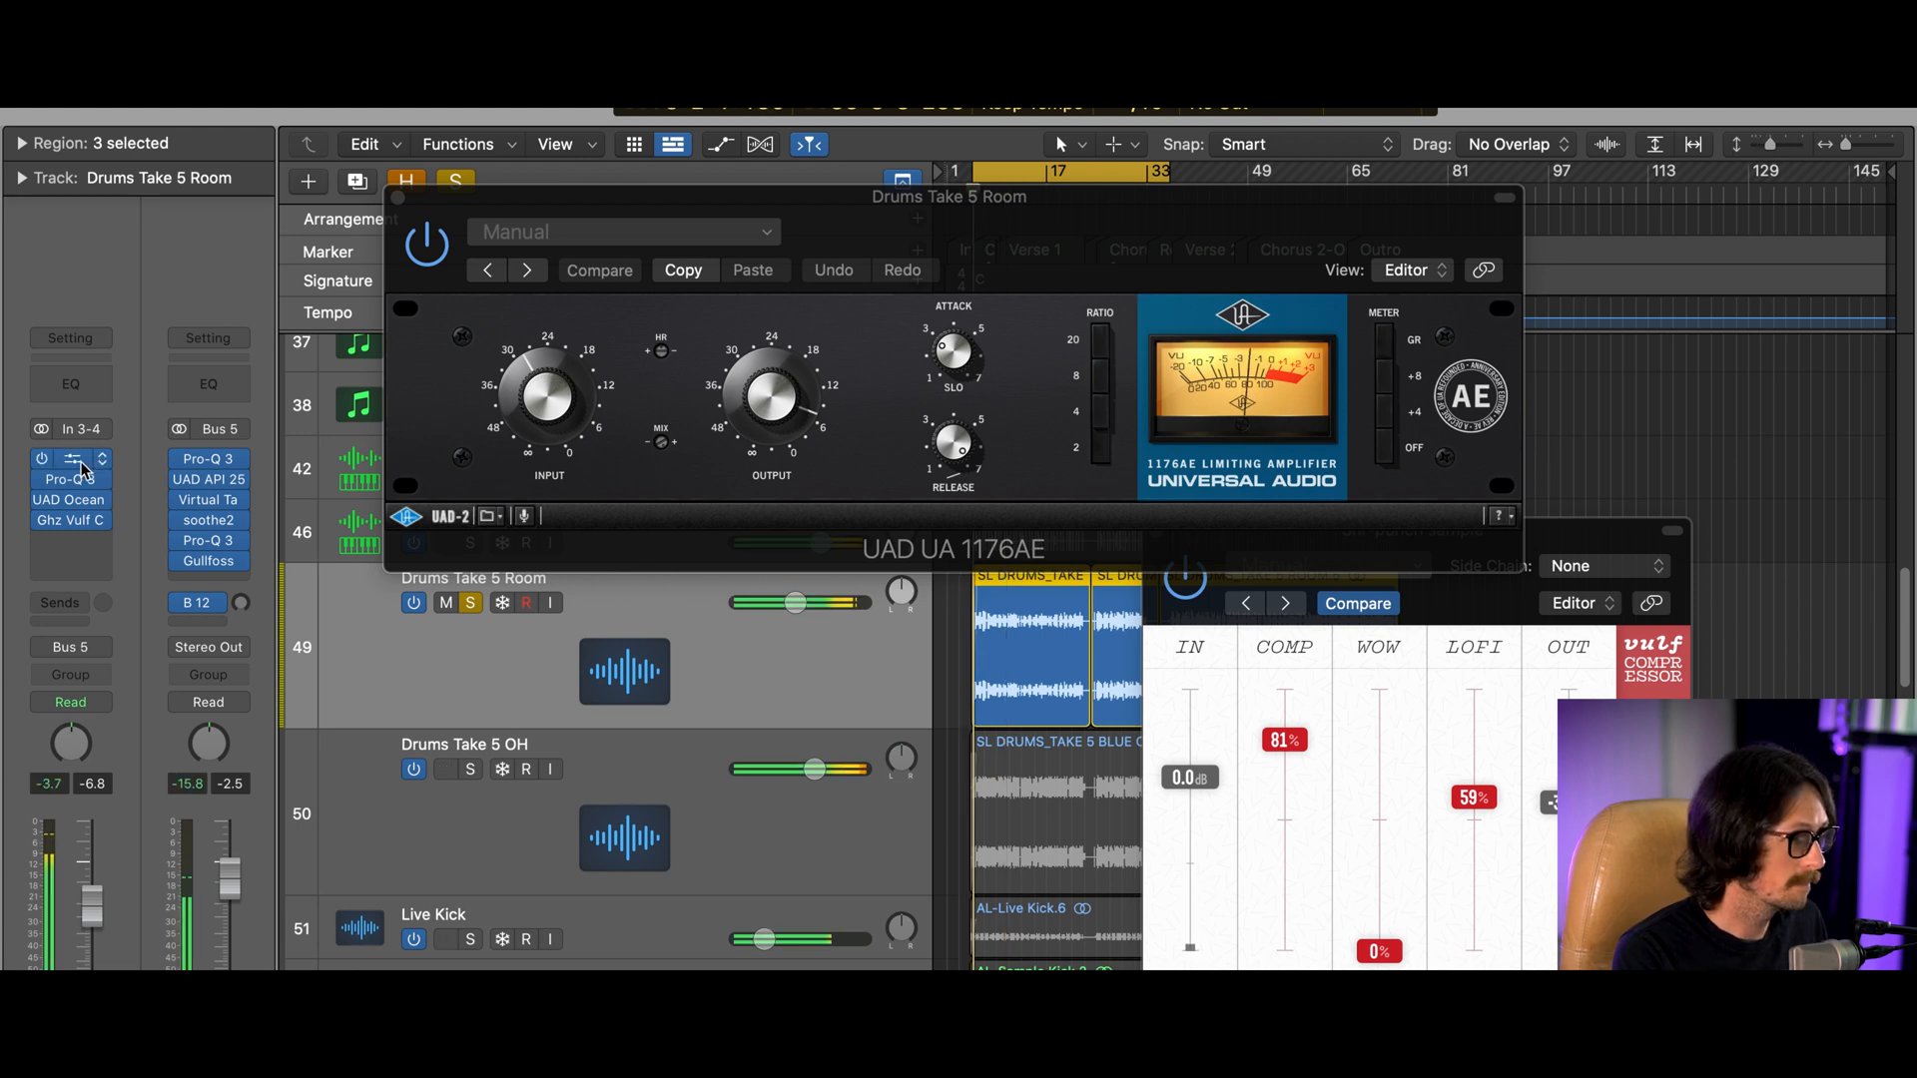
drag(1230, 254, 1138, 216)
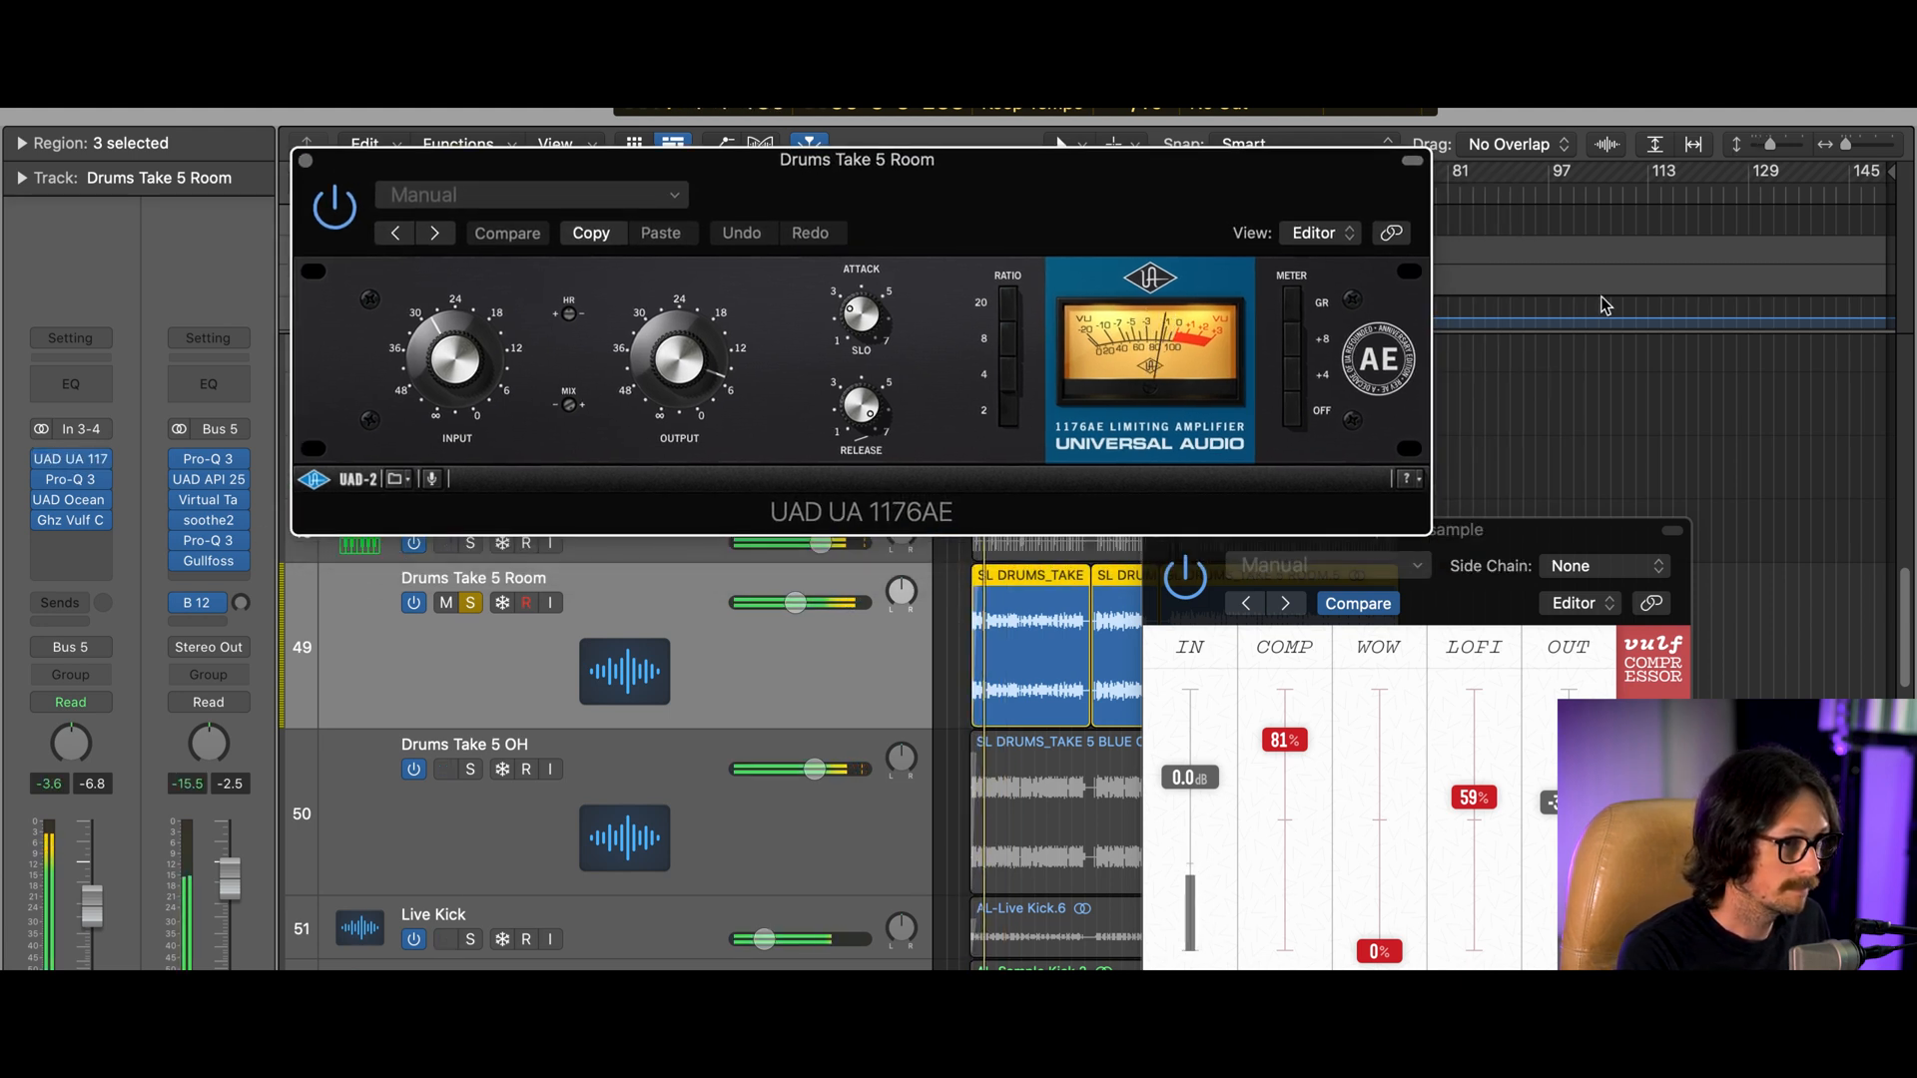
click(1639, 265)
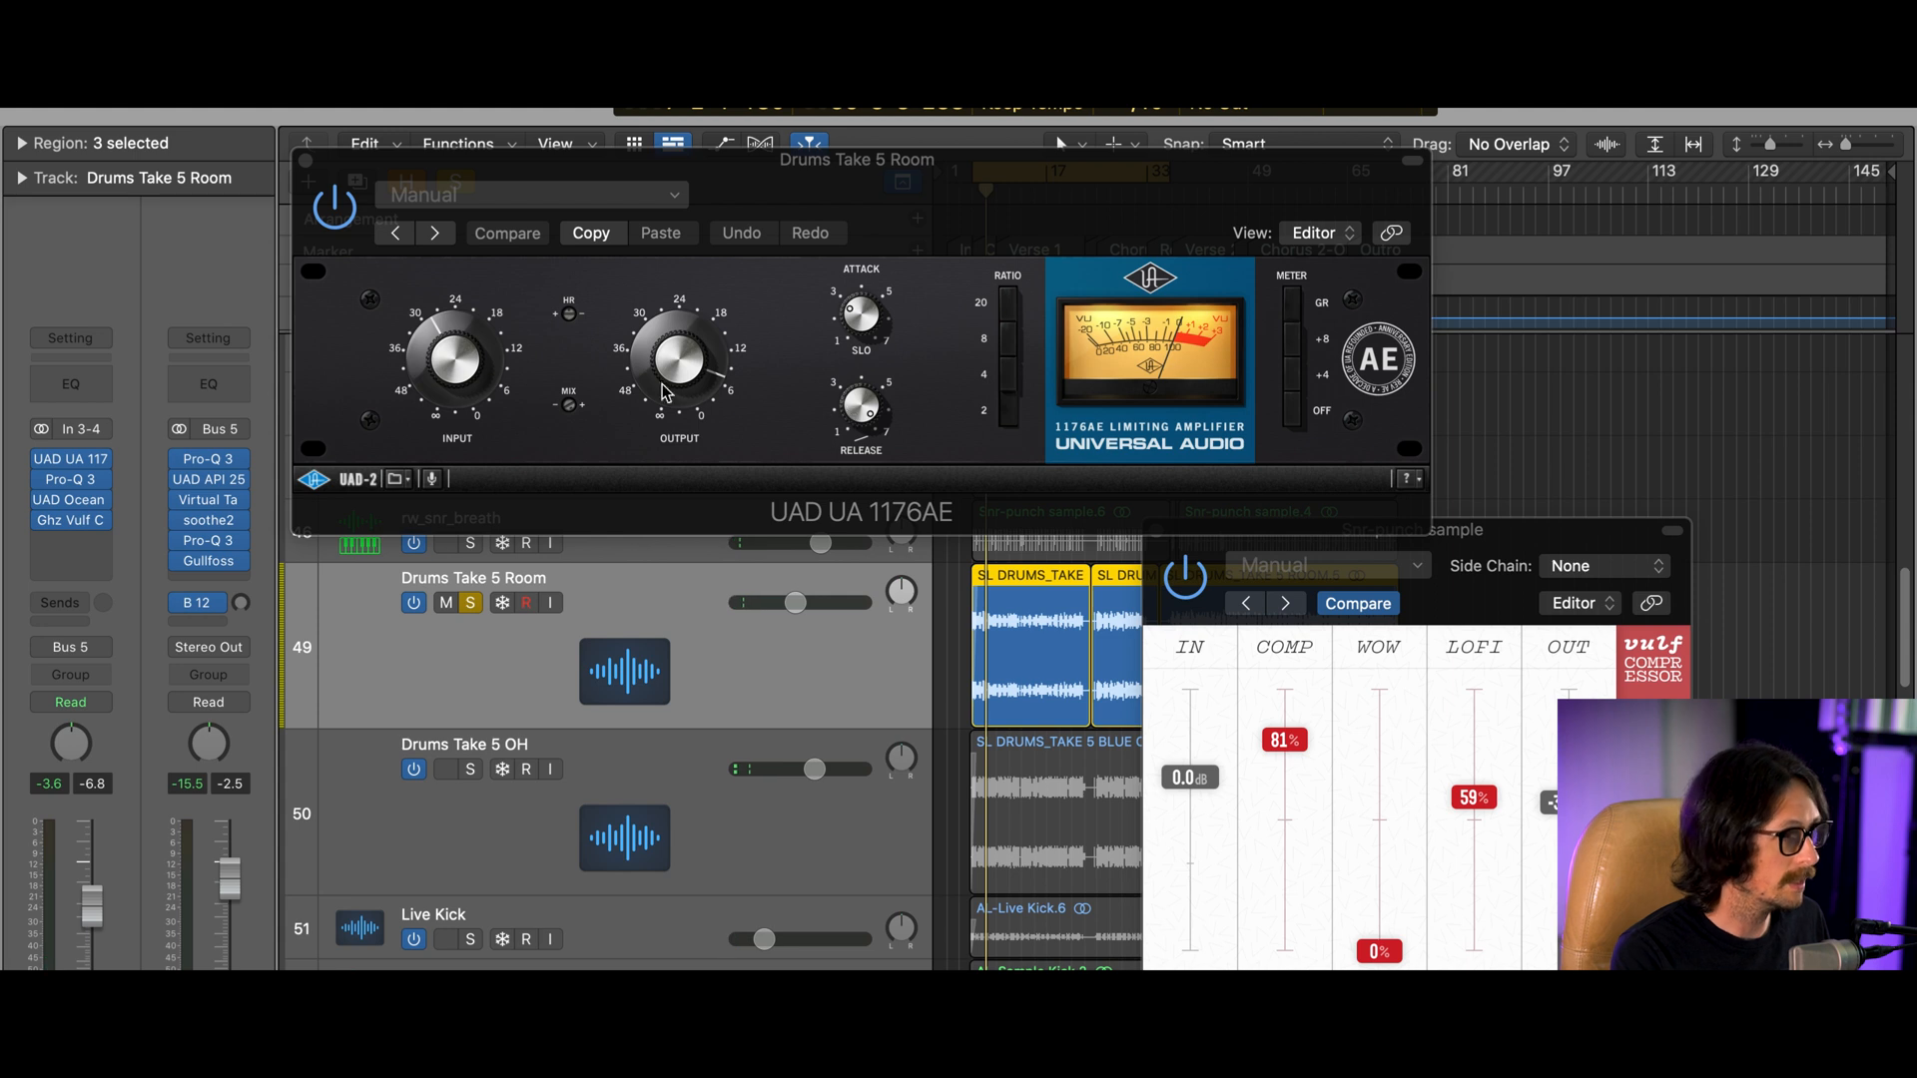
mouse_move(239, 529)
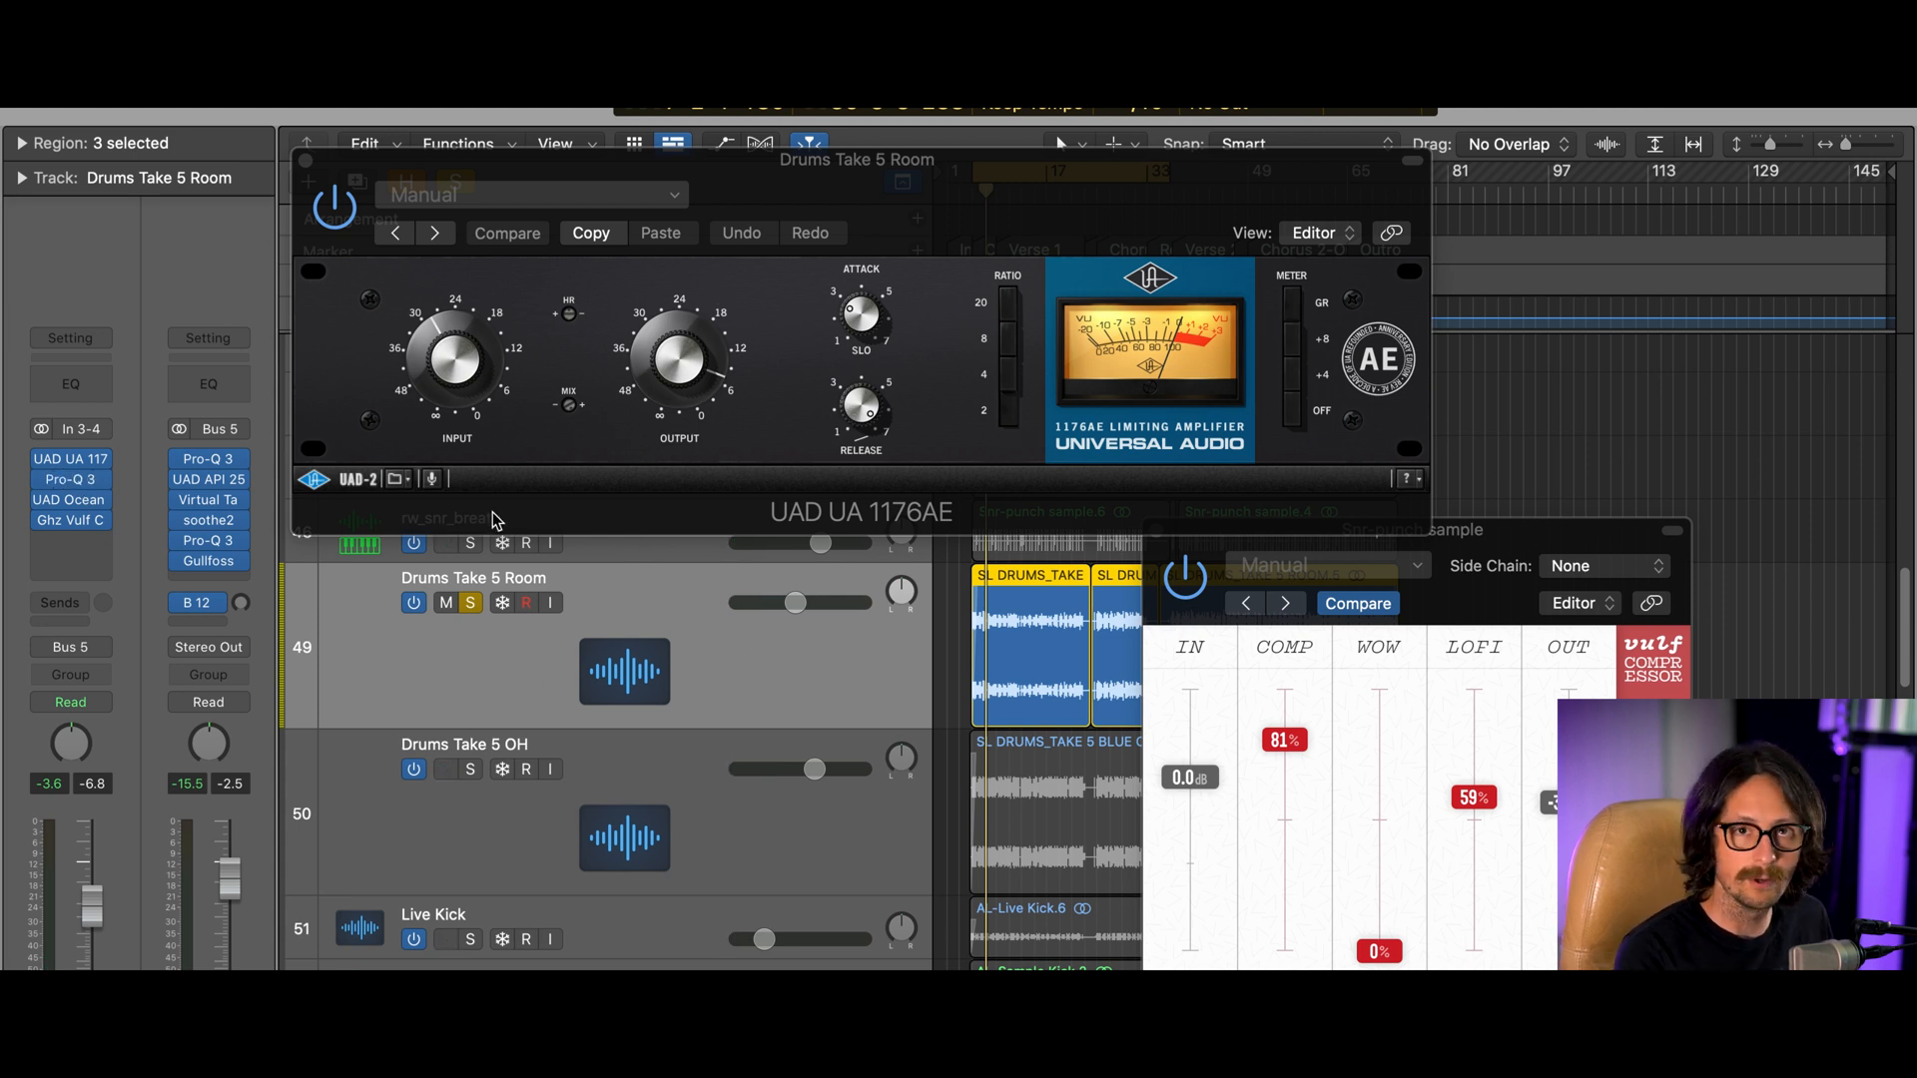
Examine the Pro-Q 3 equalizer bands on Drums Take 5 Room, and close both the Pro-Q 3 and 1176AE windows
click(72, 481)
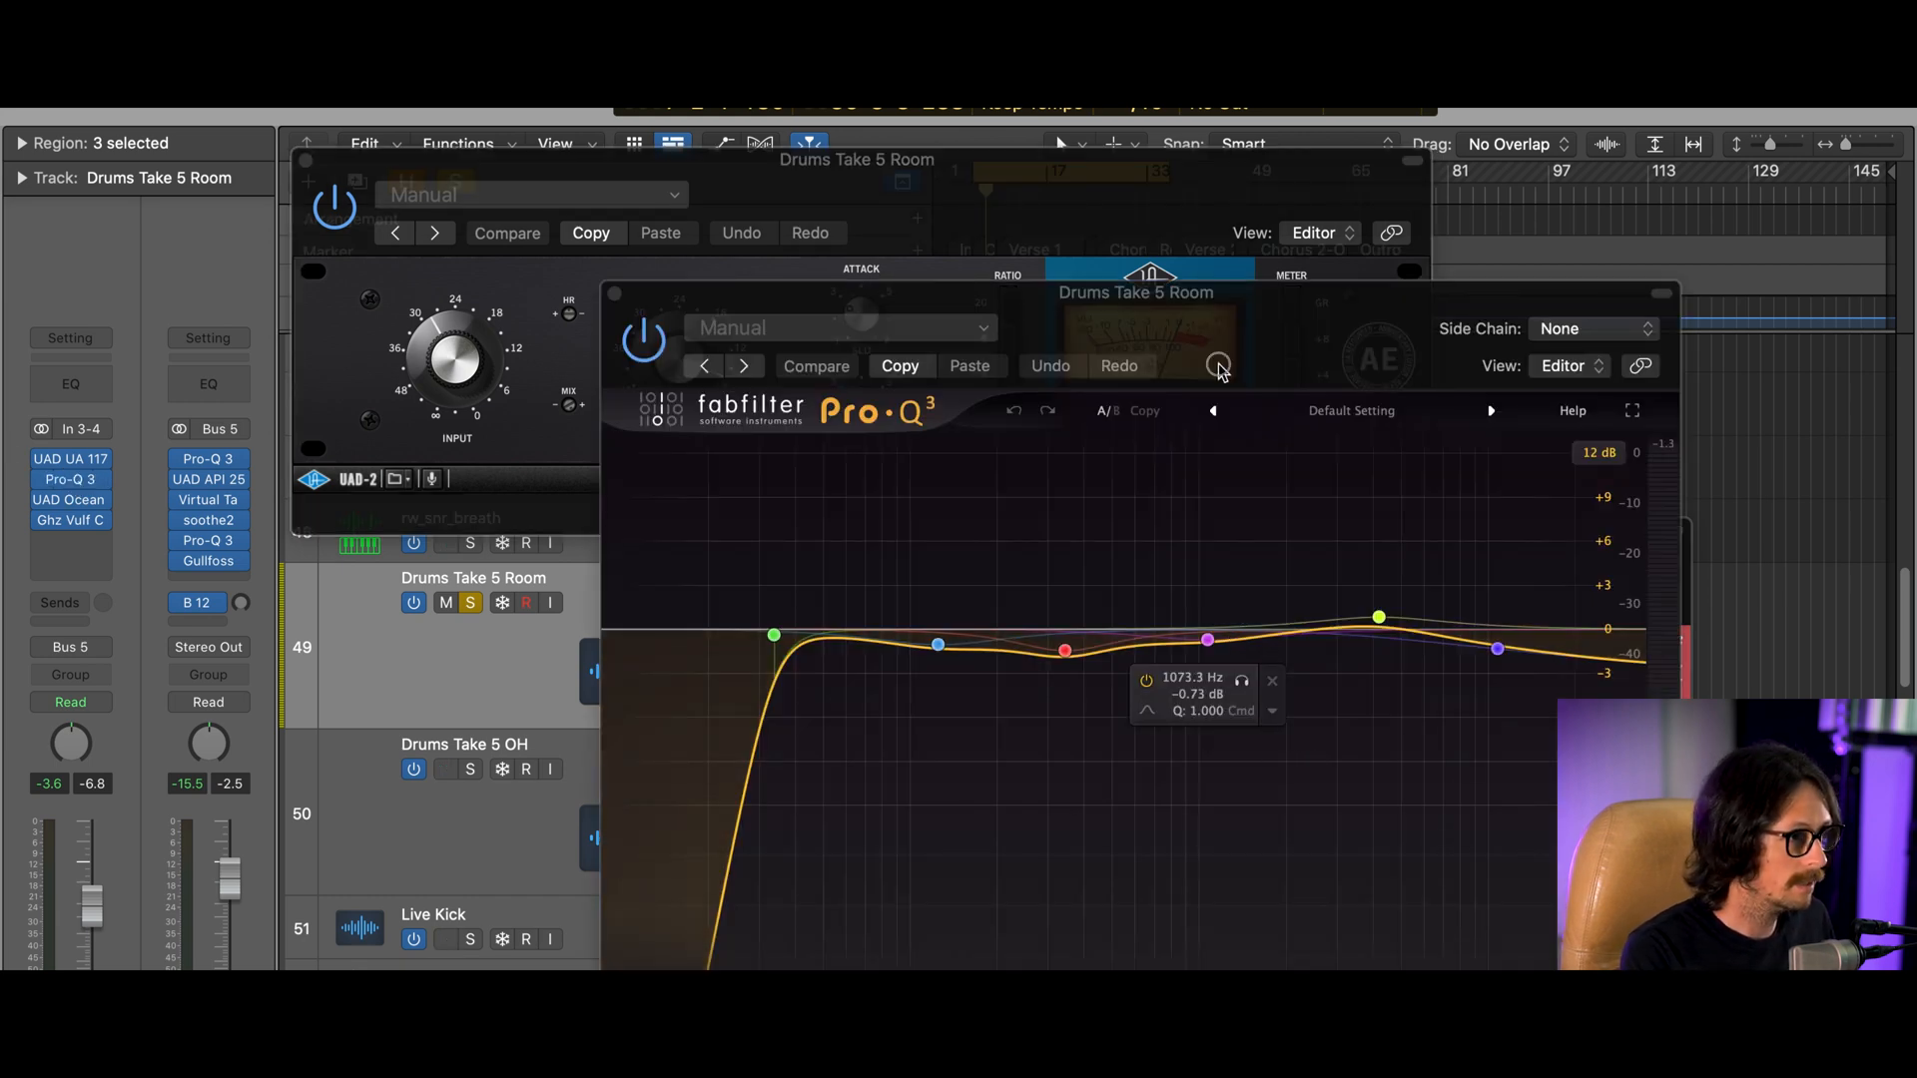
drag(1217, 366, 943, 253)
mouse_move(1103, 541)
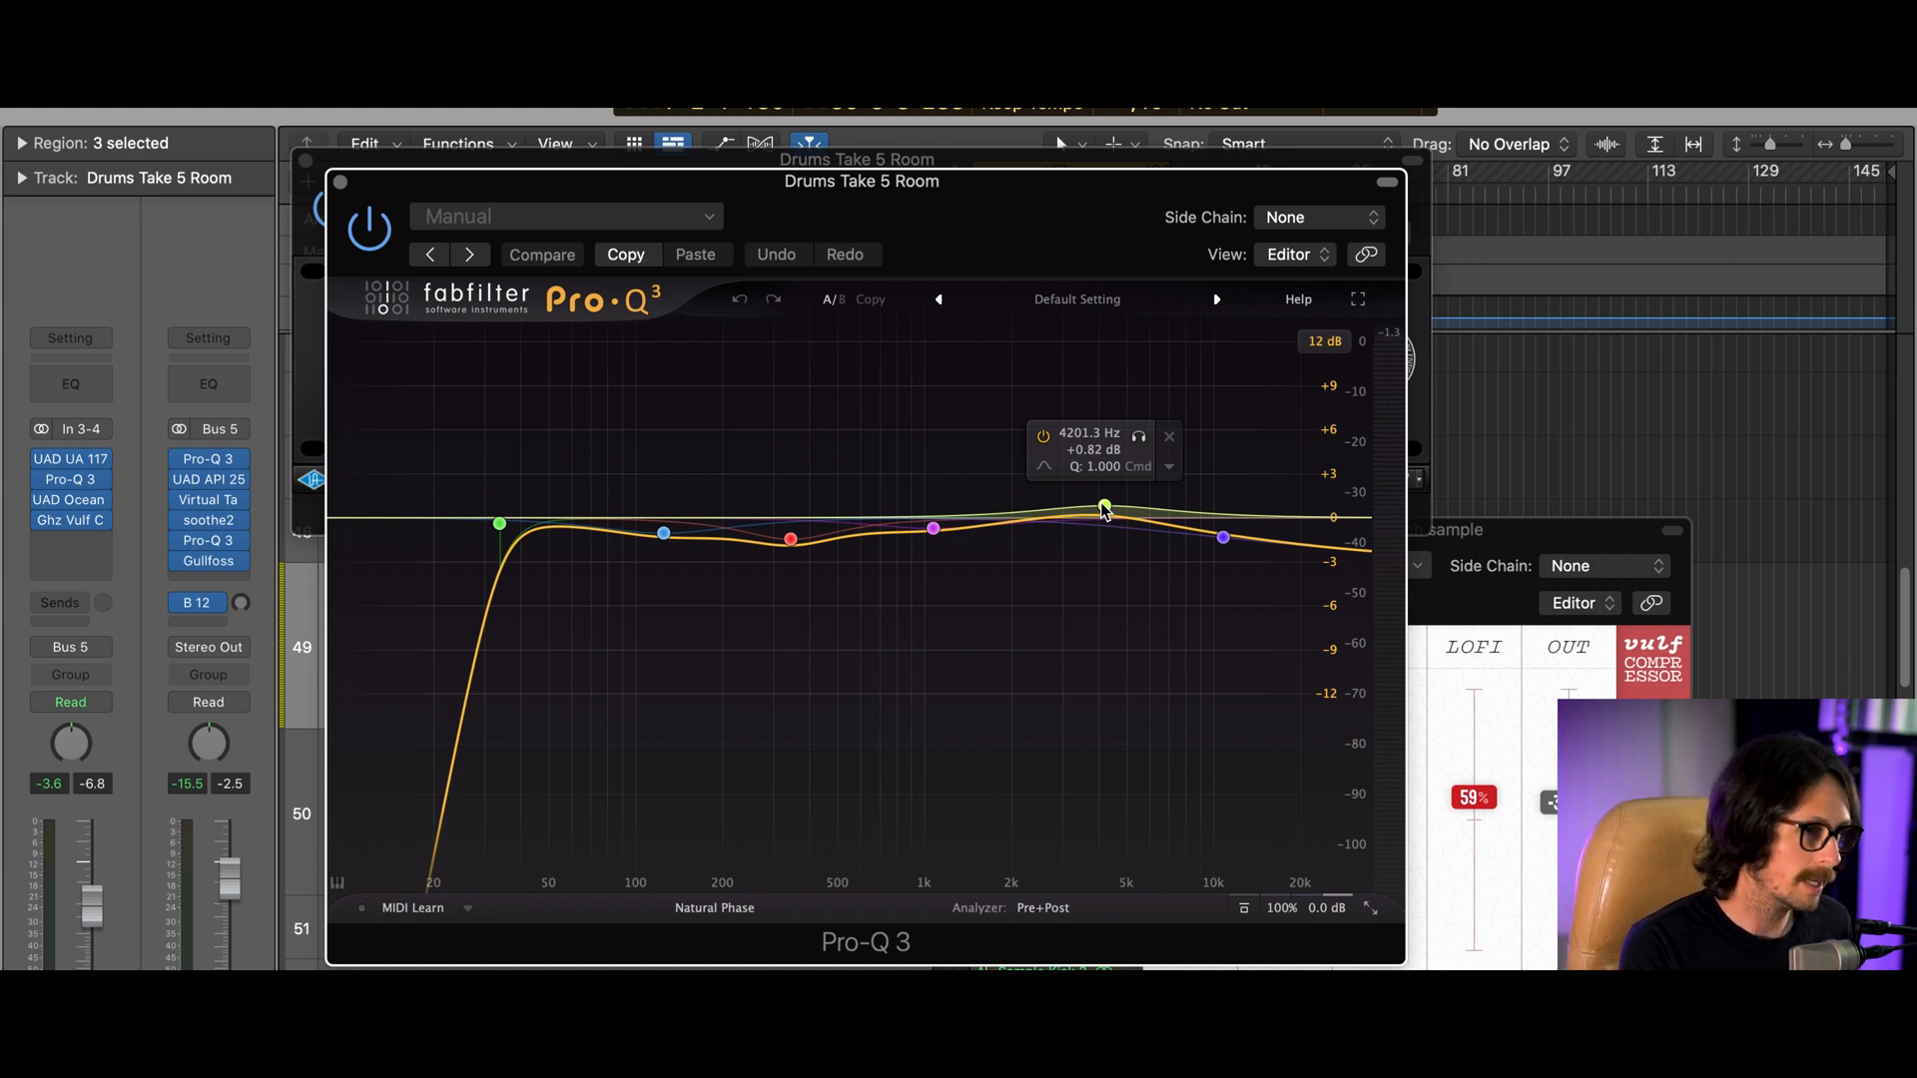
mouse_move(1232, 542)
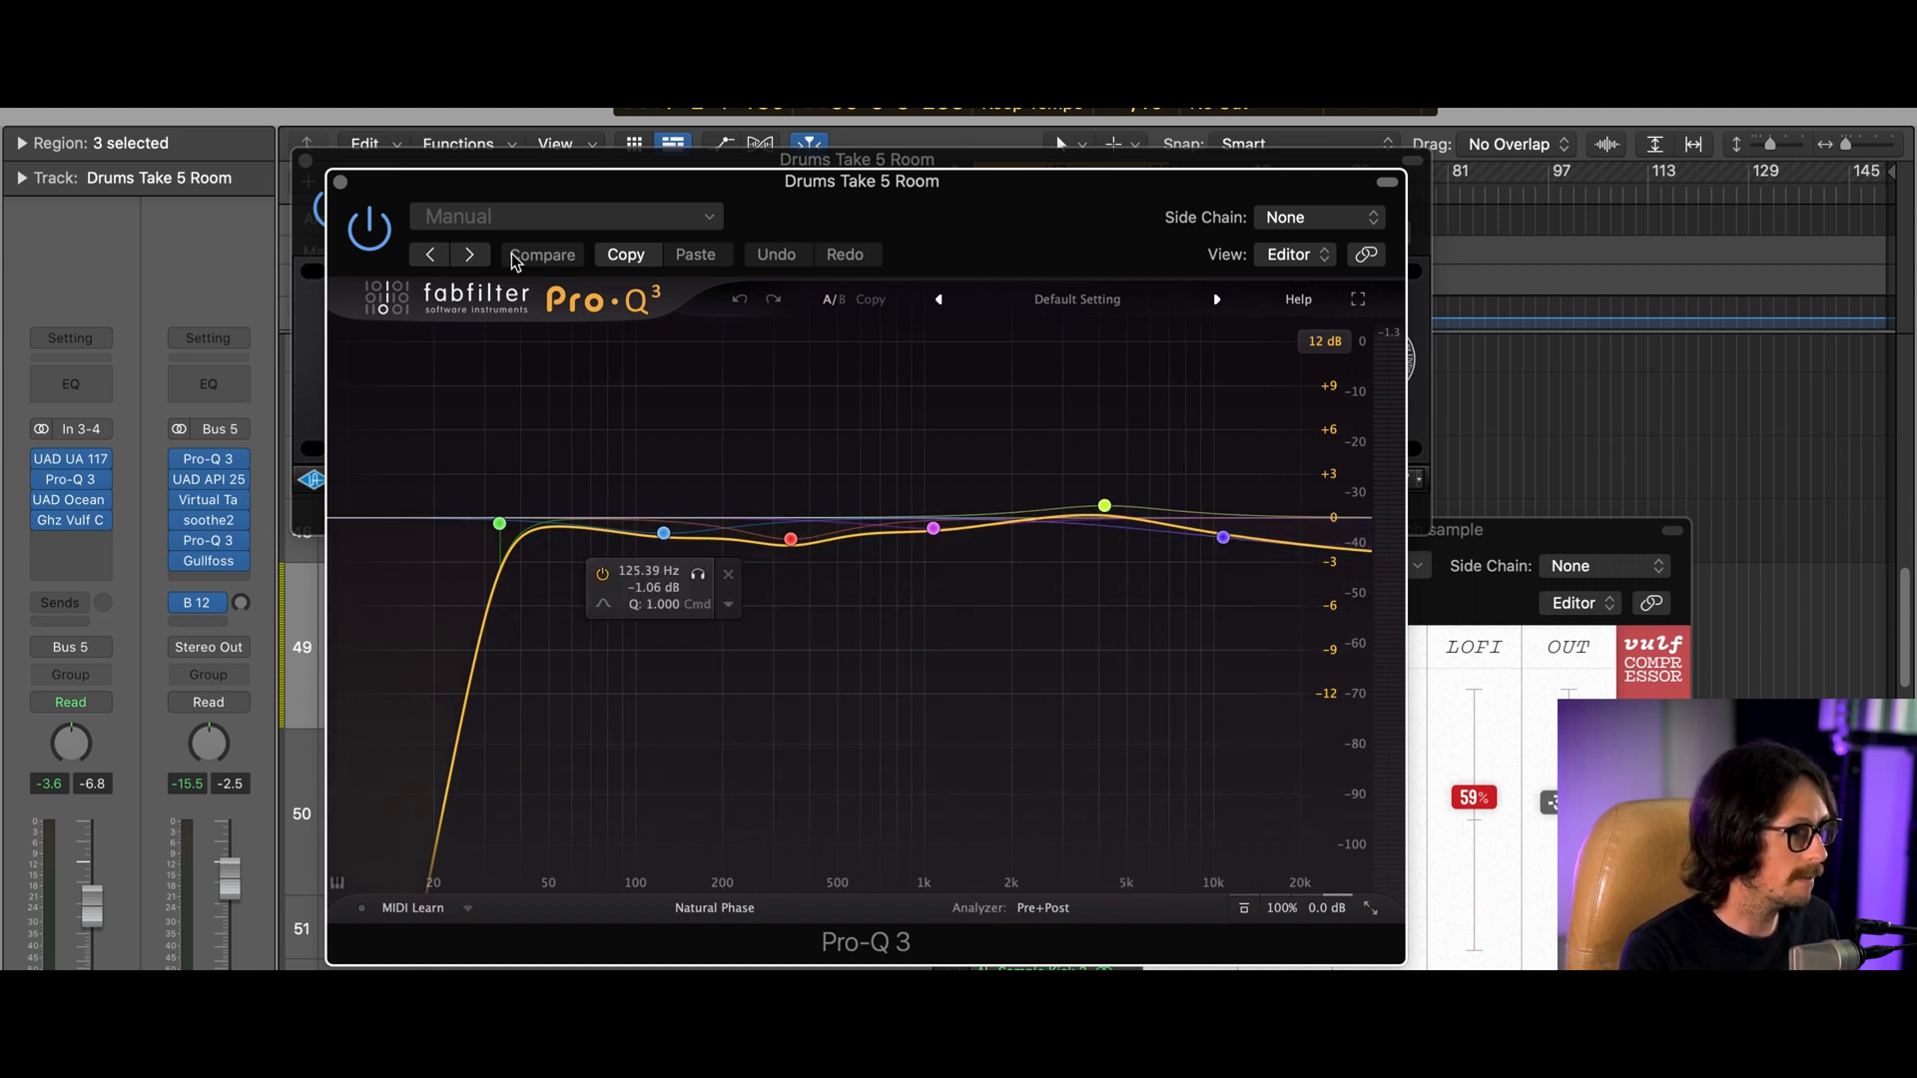
click(340, 183)
click(305, 161)
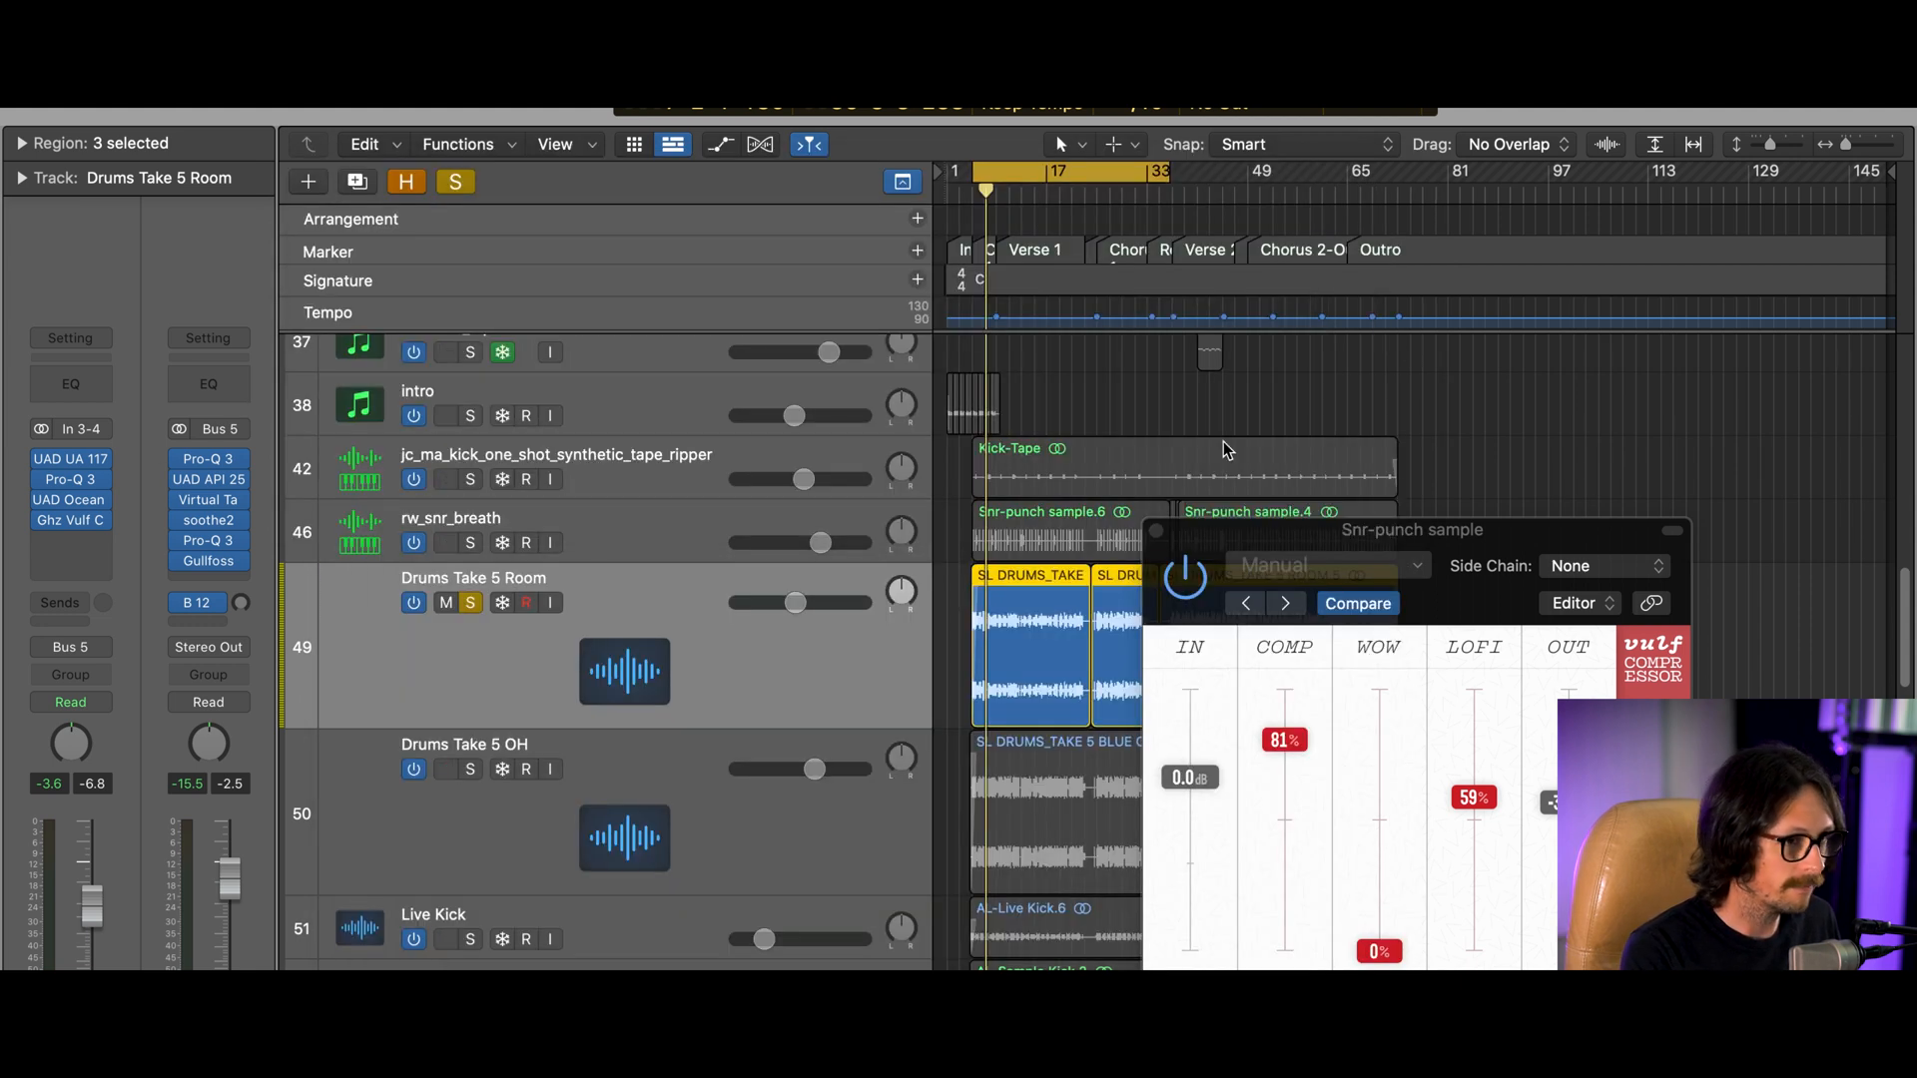
Play the room drums with the 1176AE and Pro-Q 3 bypassed, and re-enable both plug-ins to compare
key(space)
click(41, 459)
click(40, 480)
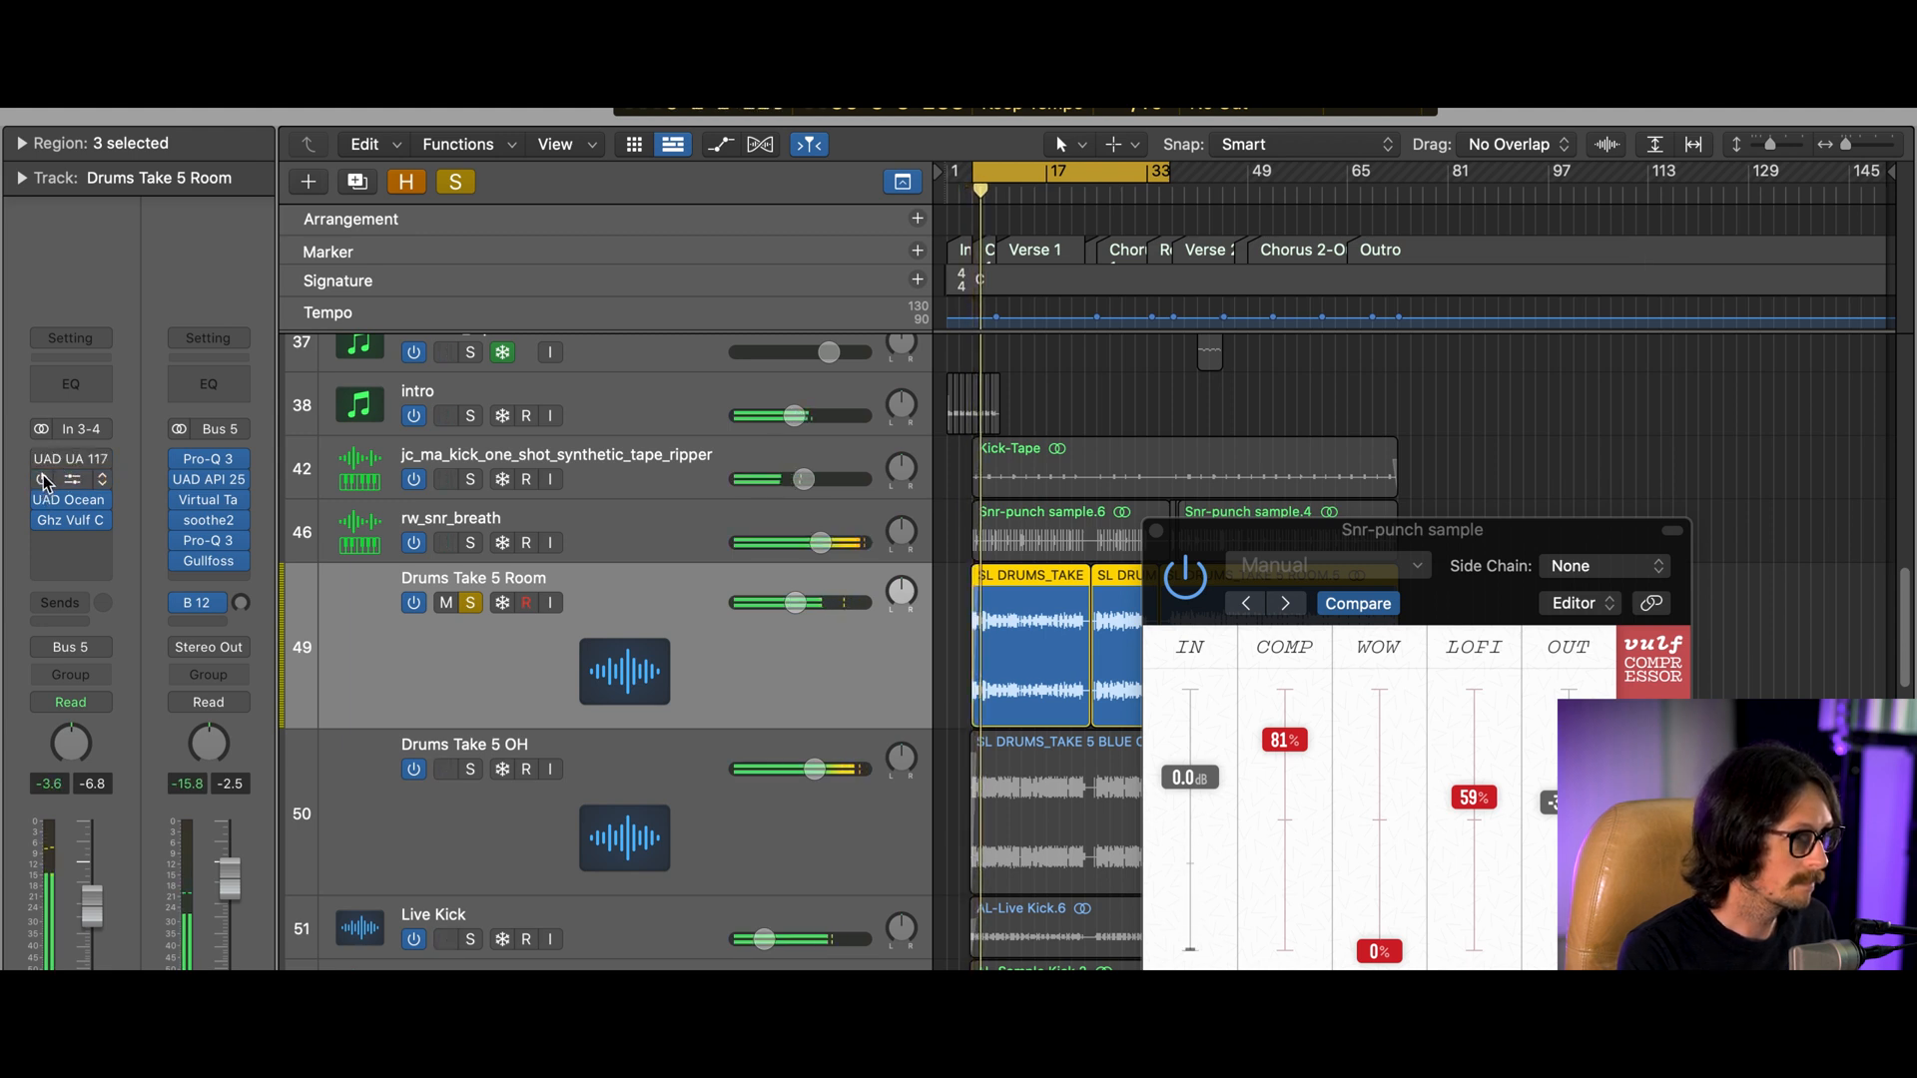
click(40, 460)
click(41, 480)
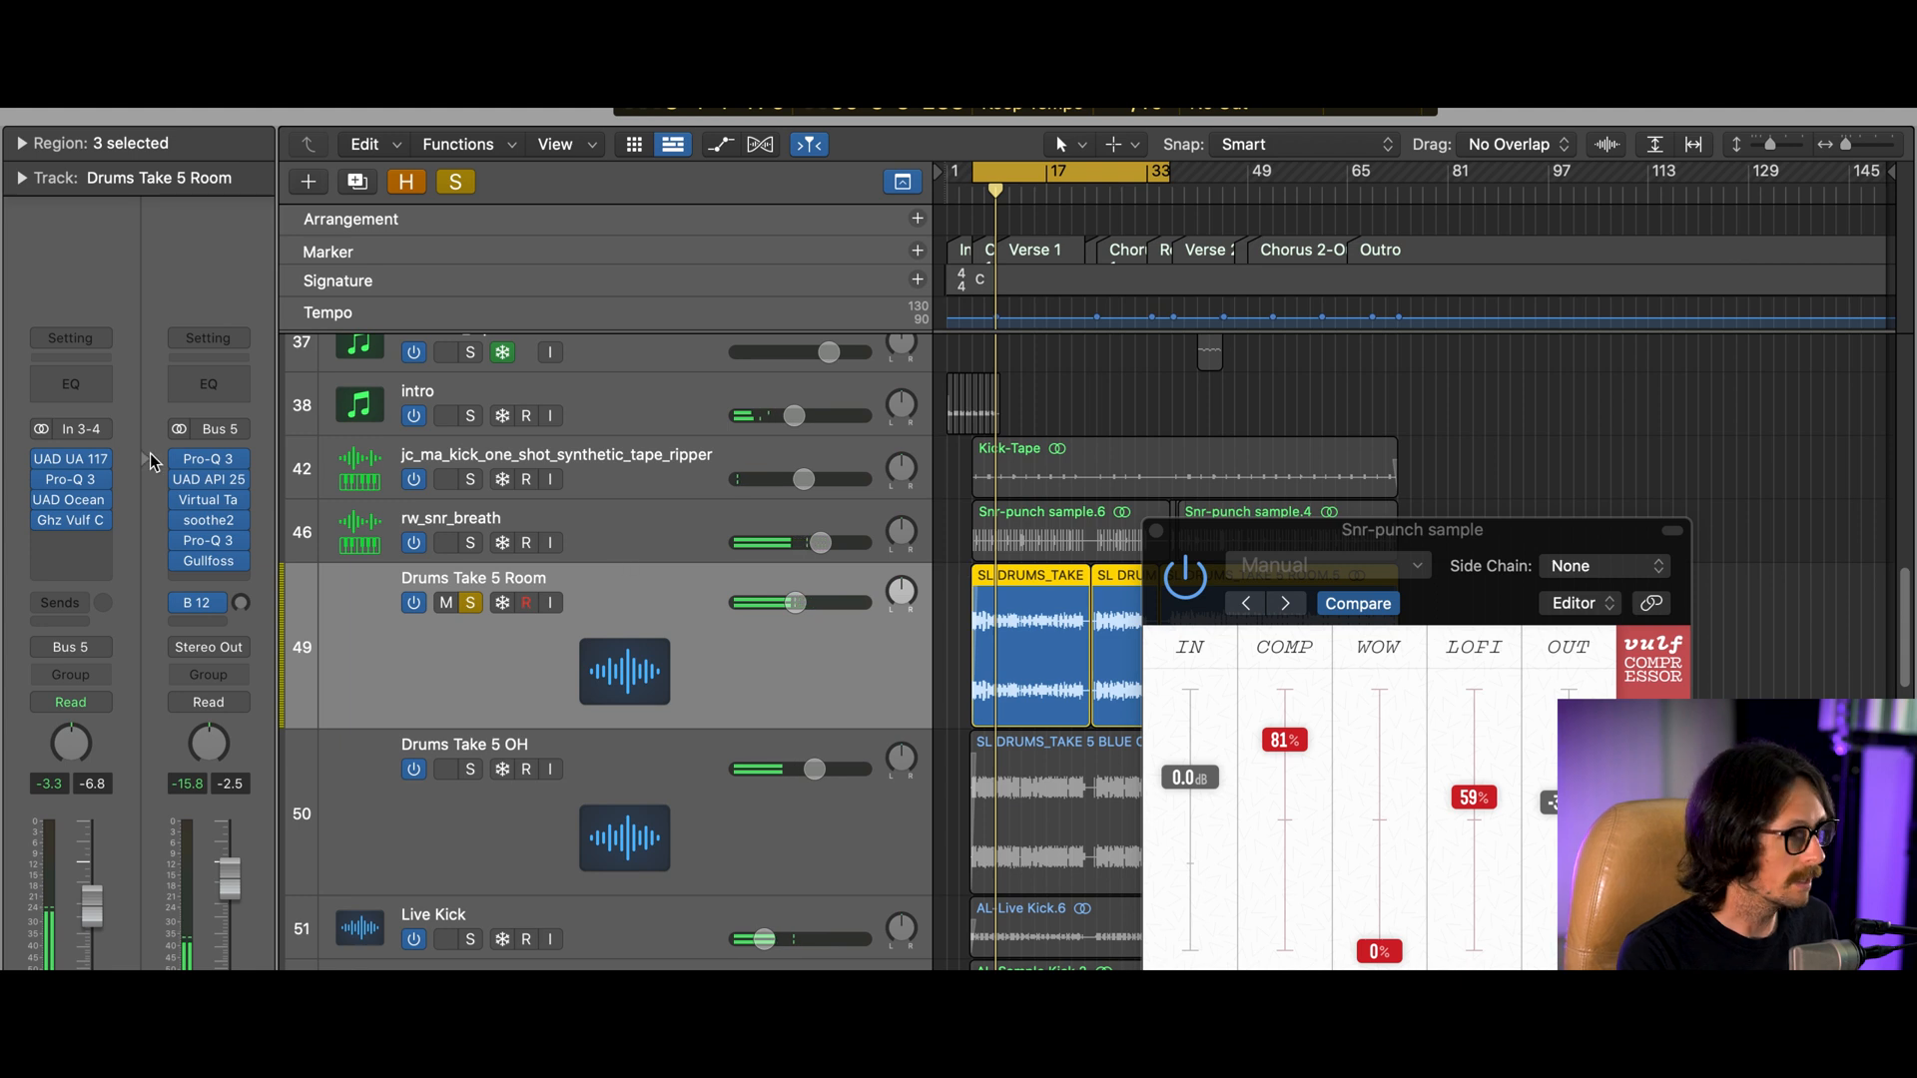
Inspect the Ocean Way Studios reverb on Drums Take 5 Room, including its master EQ curve, and close it
click(96, 498)
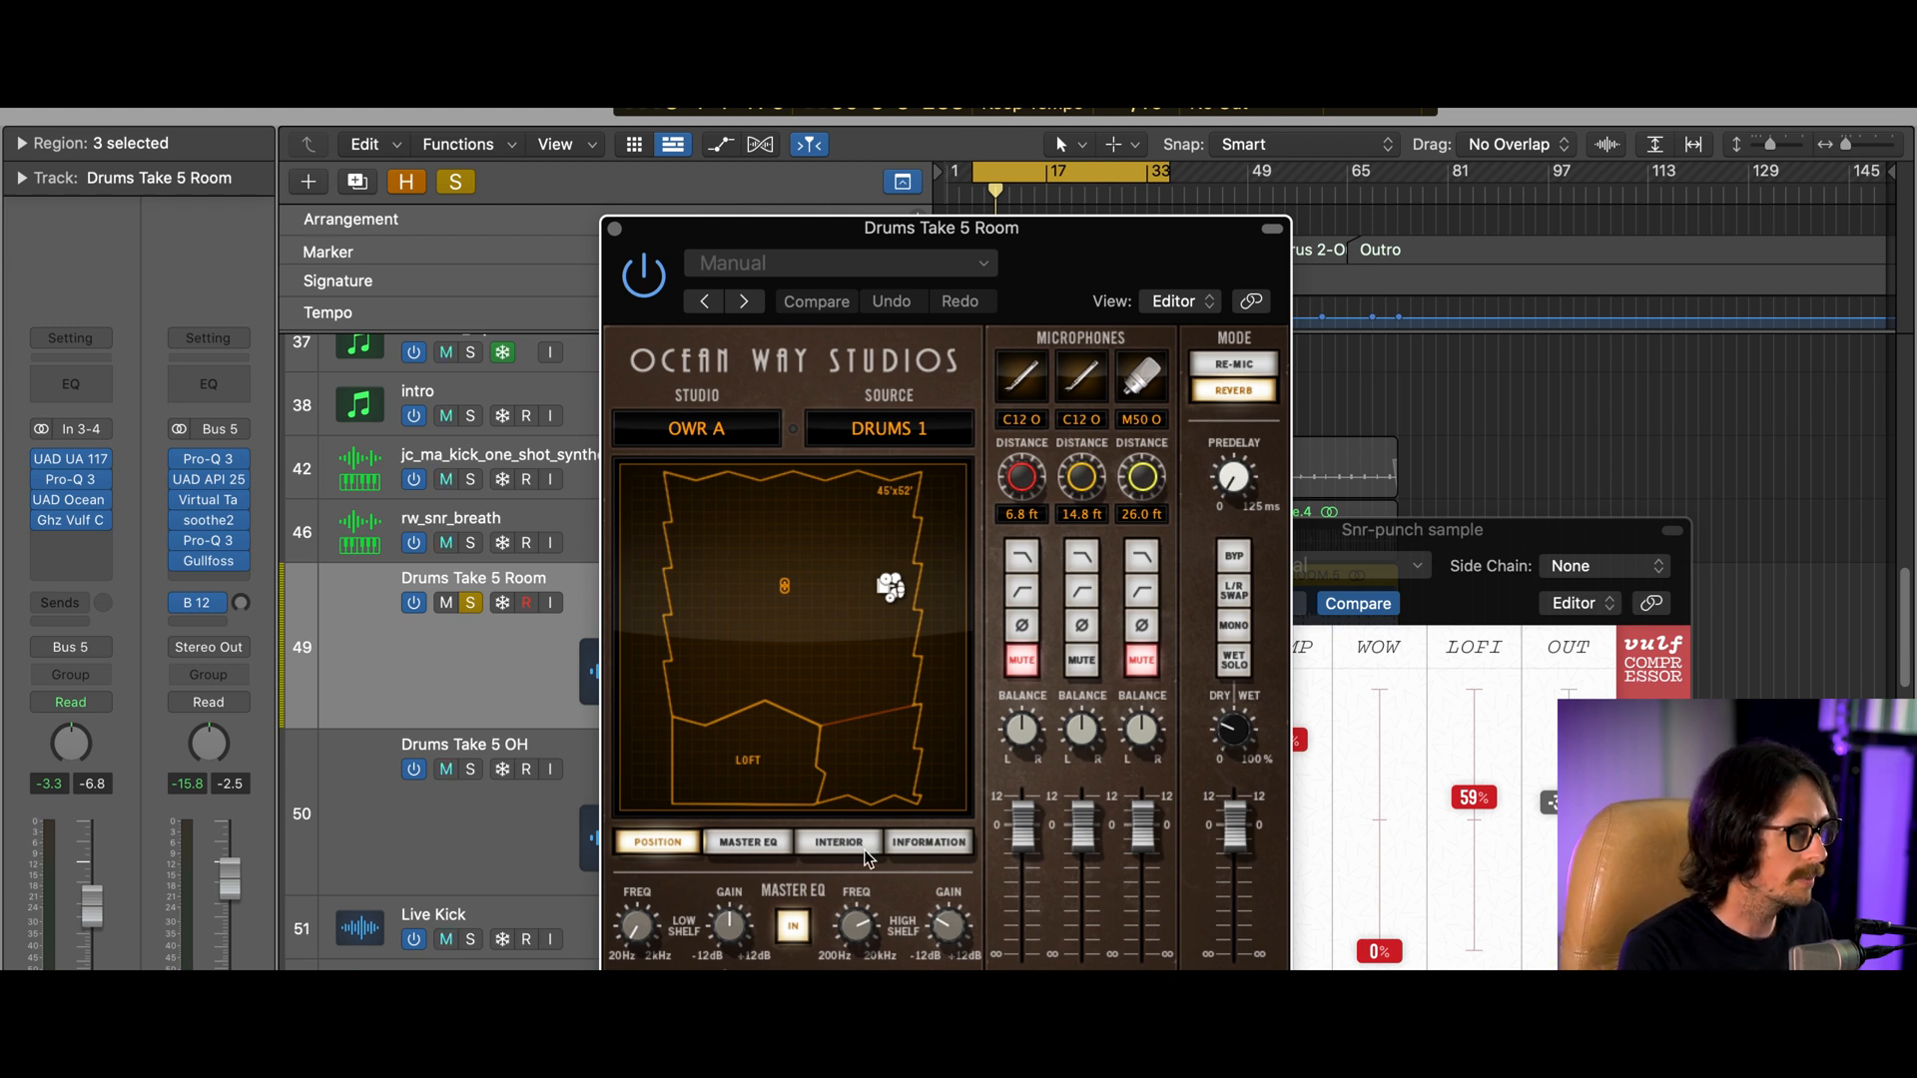
click(776, 844)
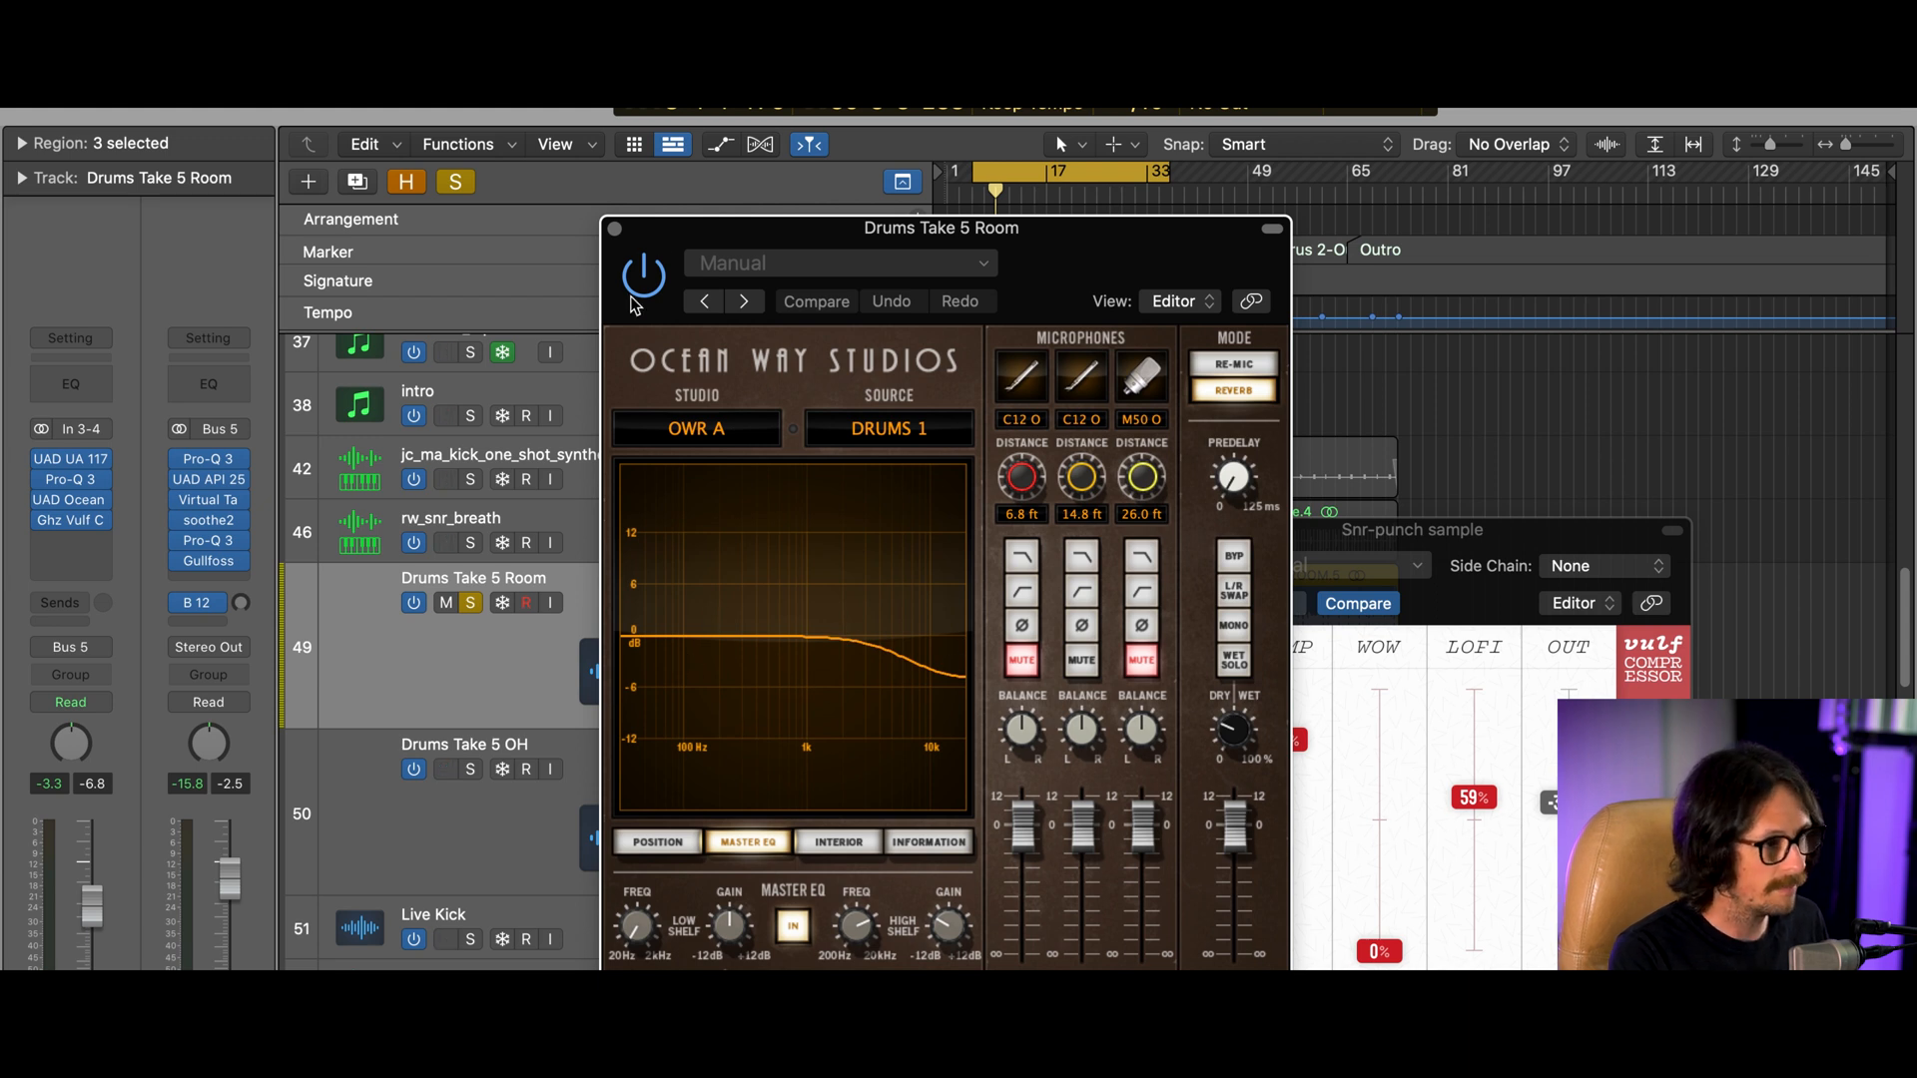
click(615, 233)
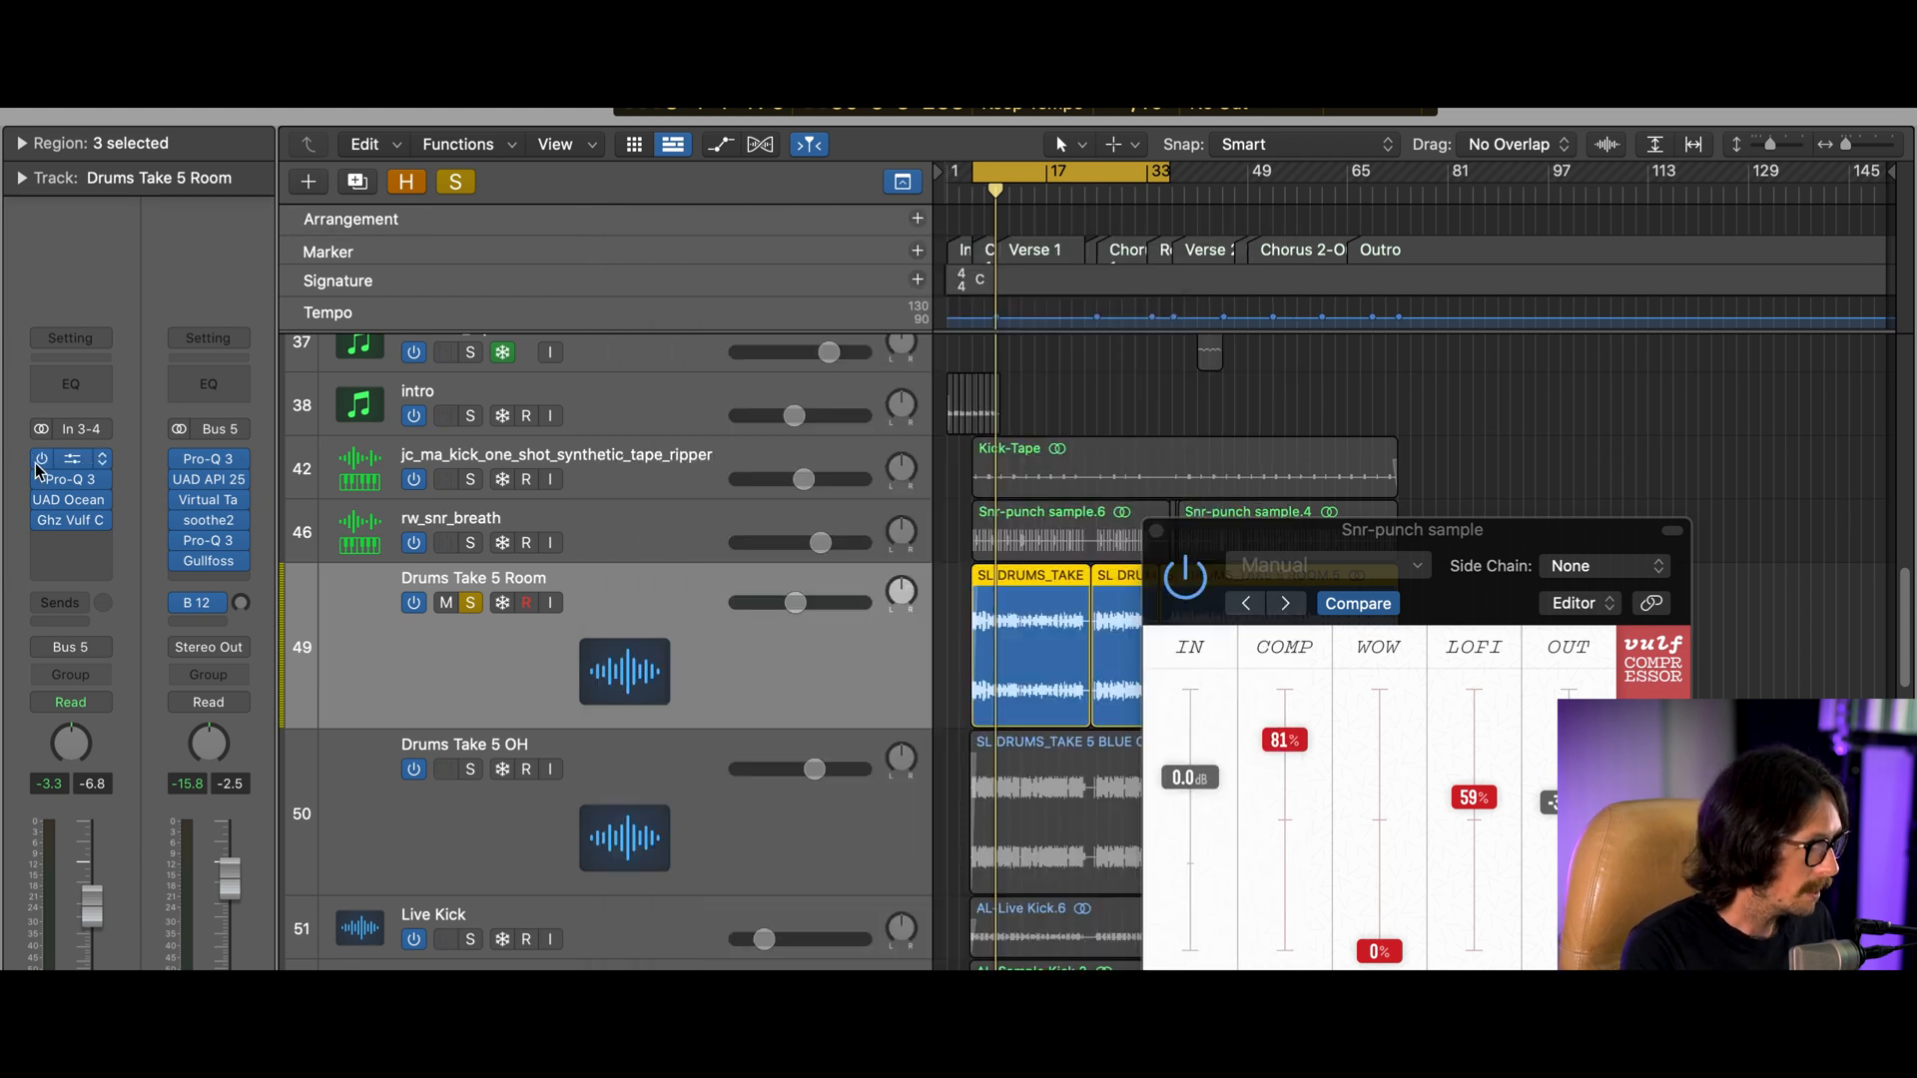
Bypass all the plug-ins on Drums Take 5 Room, and inspect and close its Vulf Compressor
alt+click(43, 460)
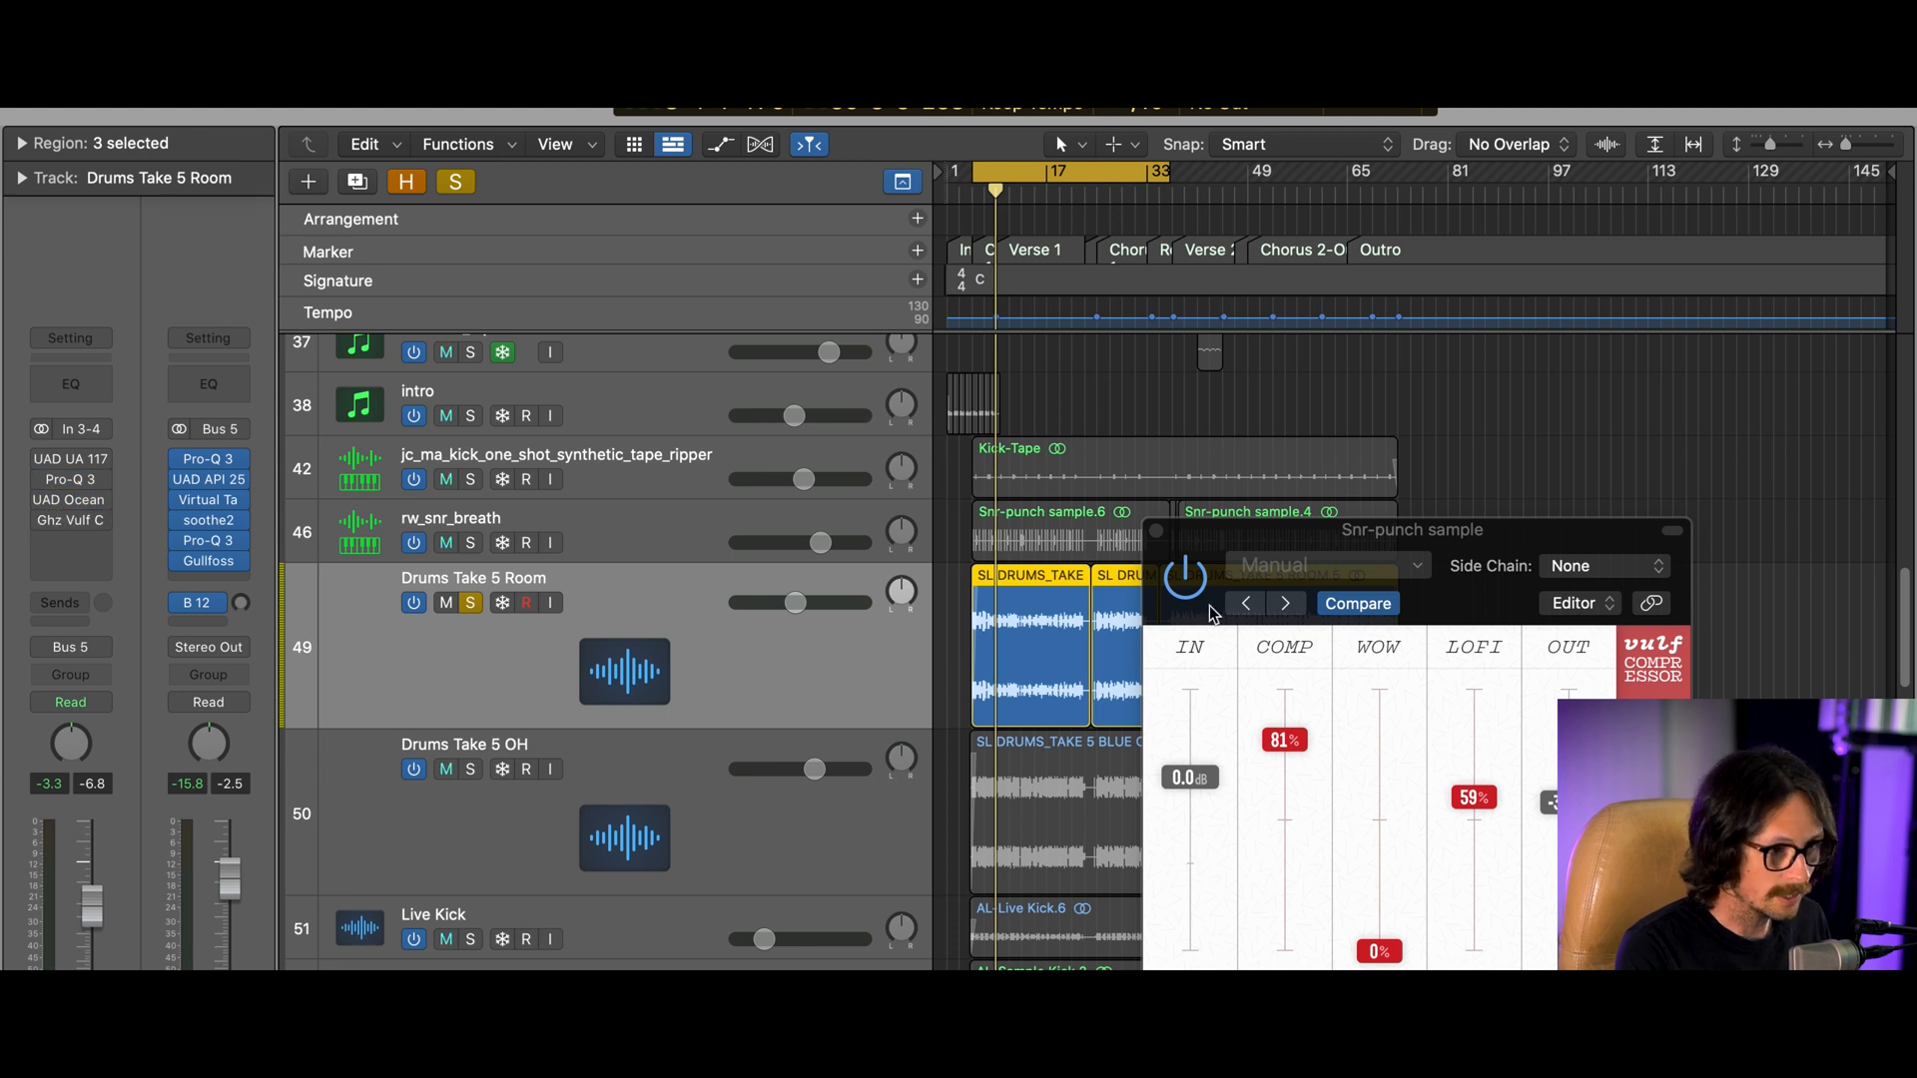
mouse_move(43, 526)
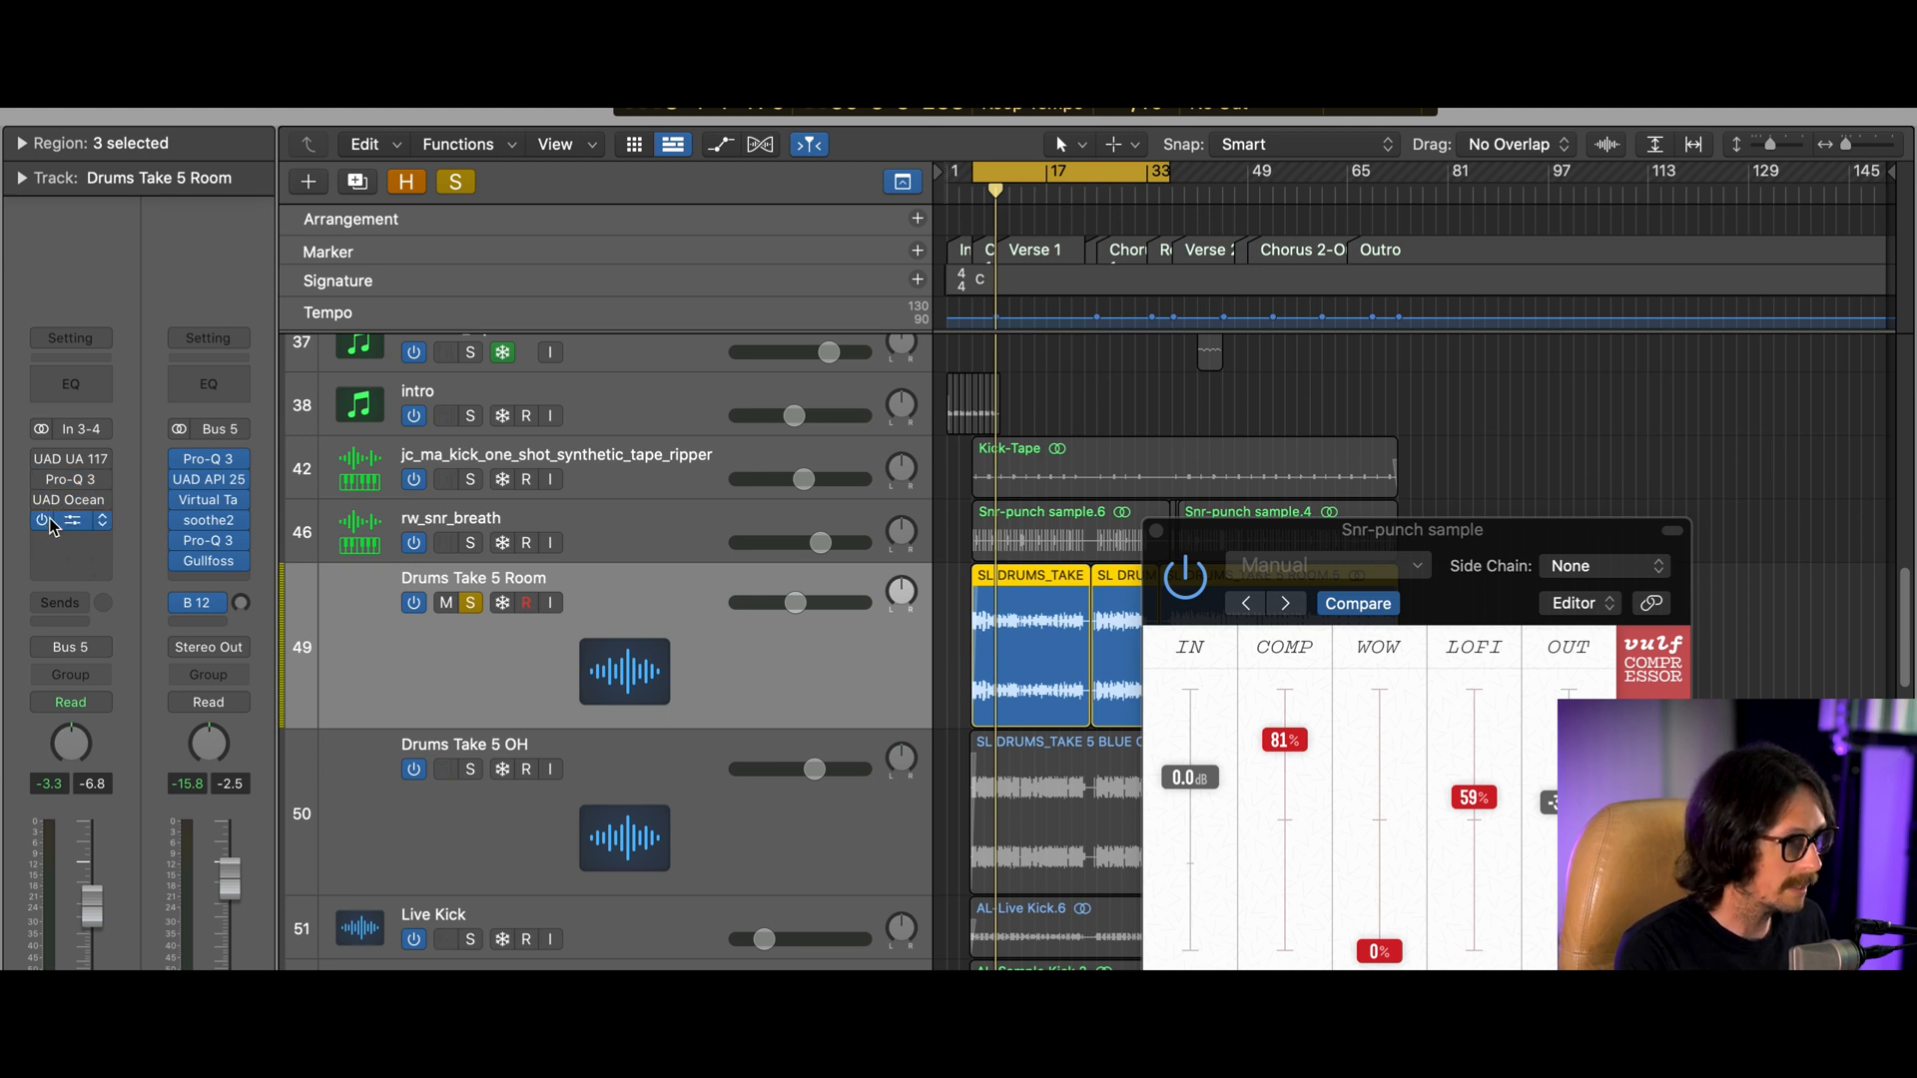
click(57, 527)
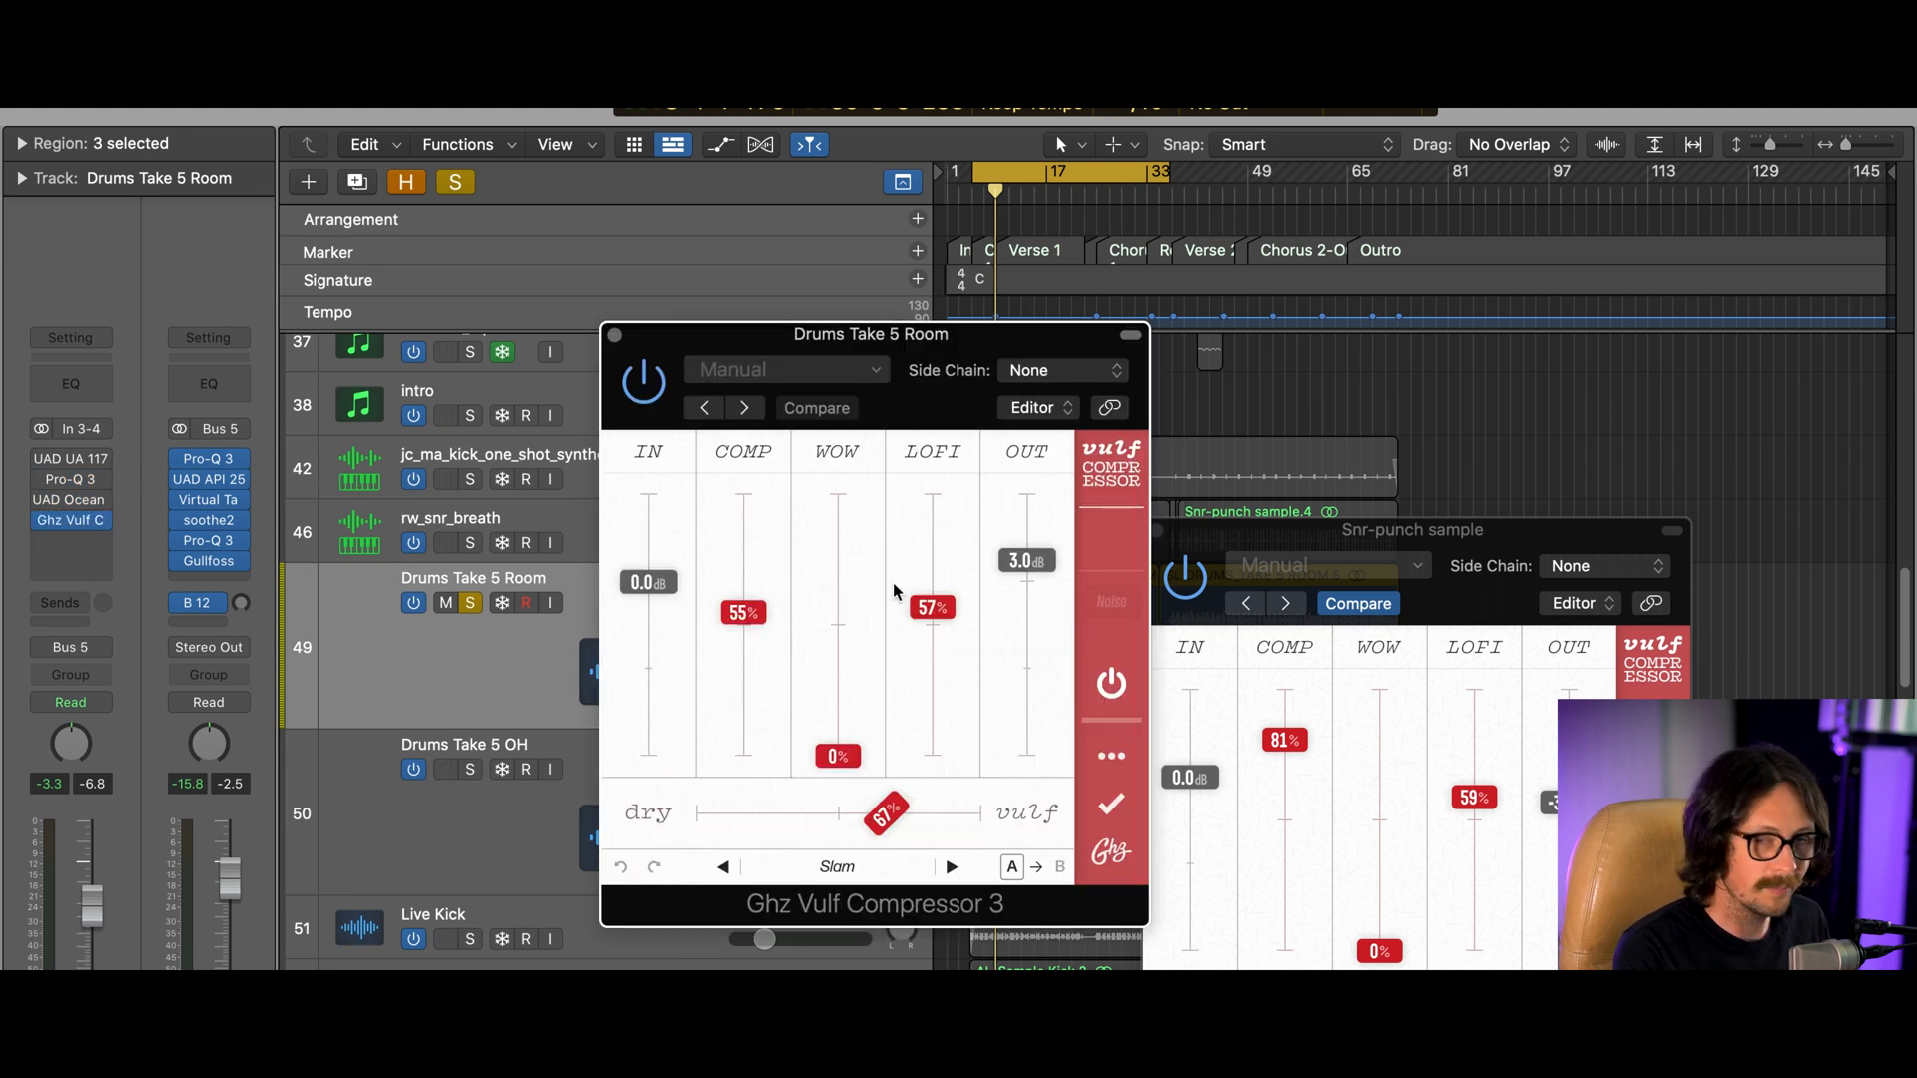
click(615, 336)
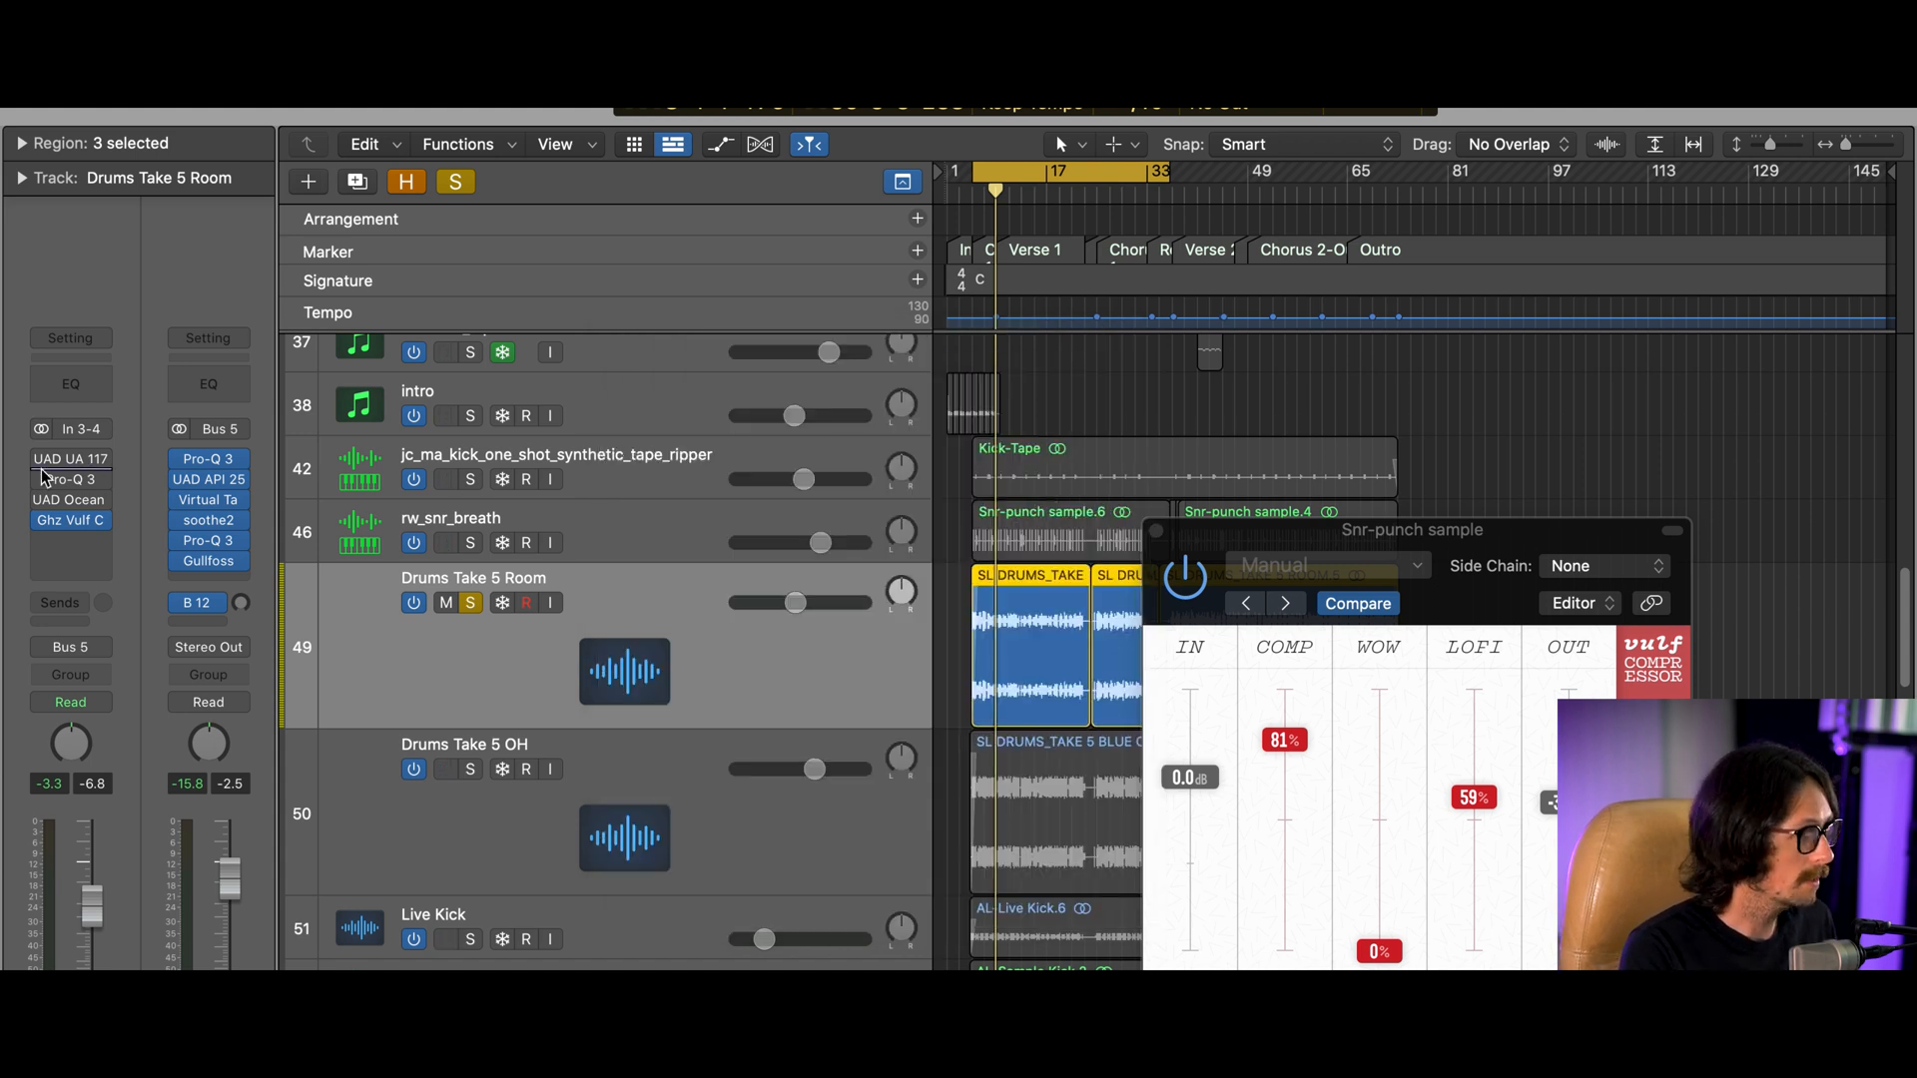
Play Drums Take 5 Room with all its plug-ins bypassed, and re-enable them together to compare before stopping playback
alt+click(40, 521)
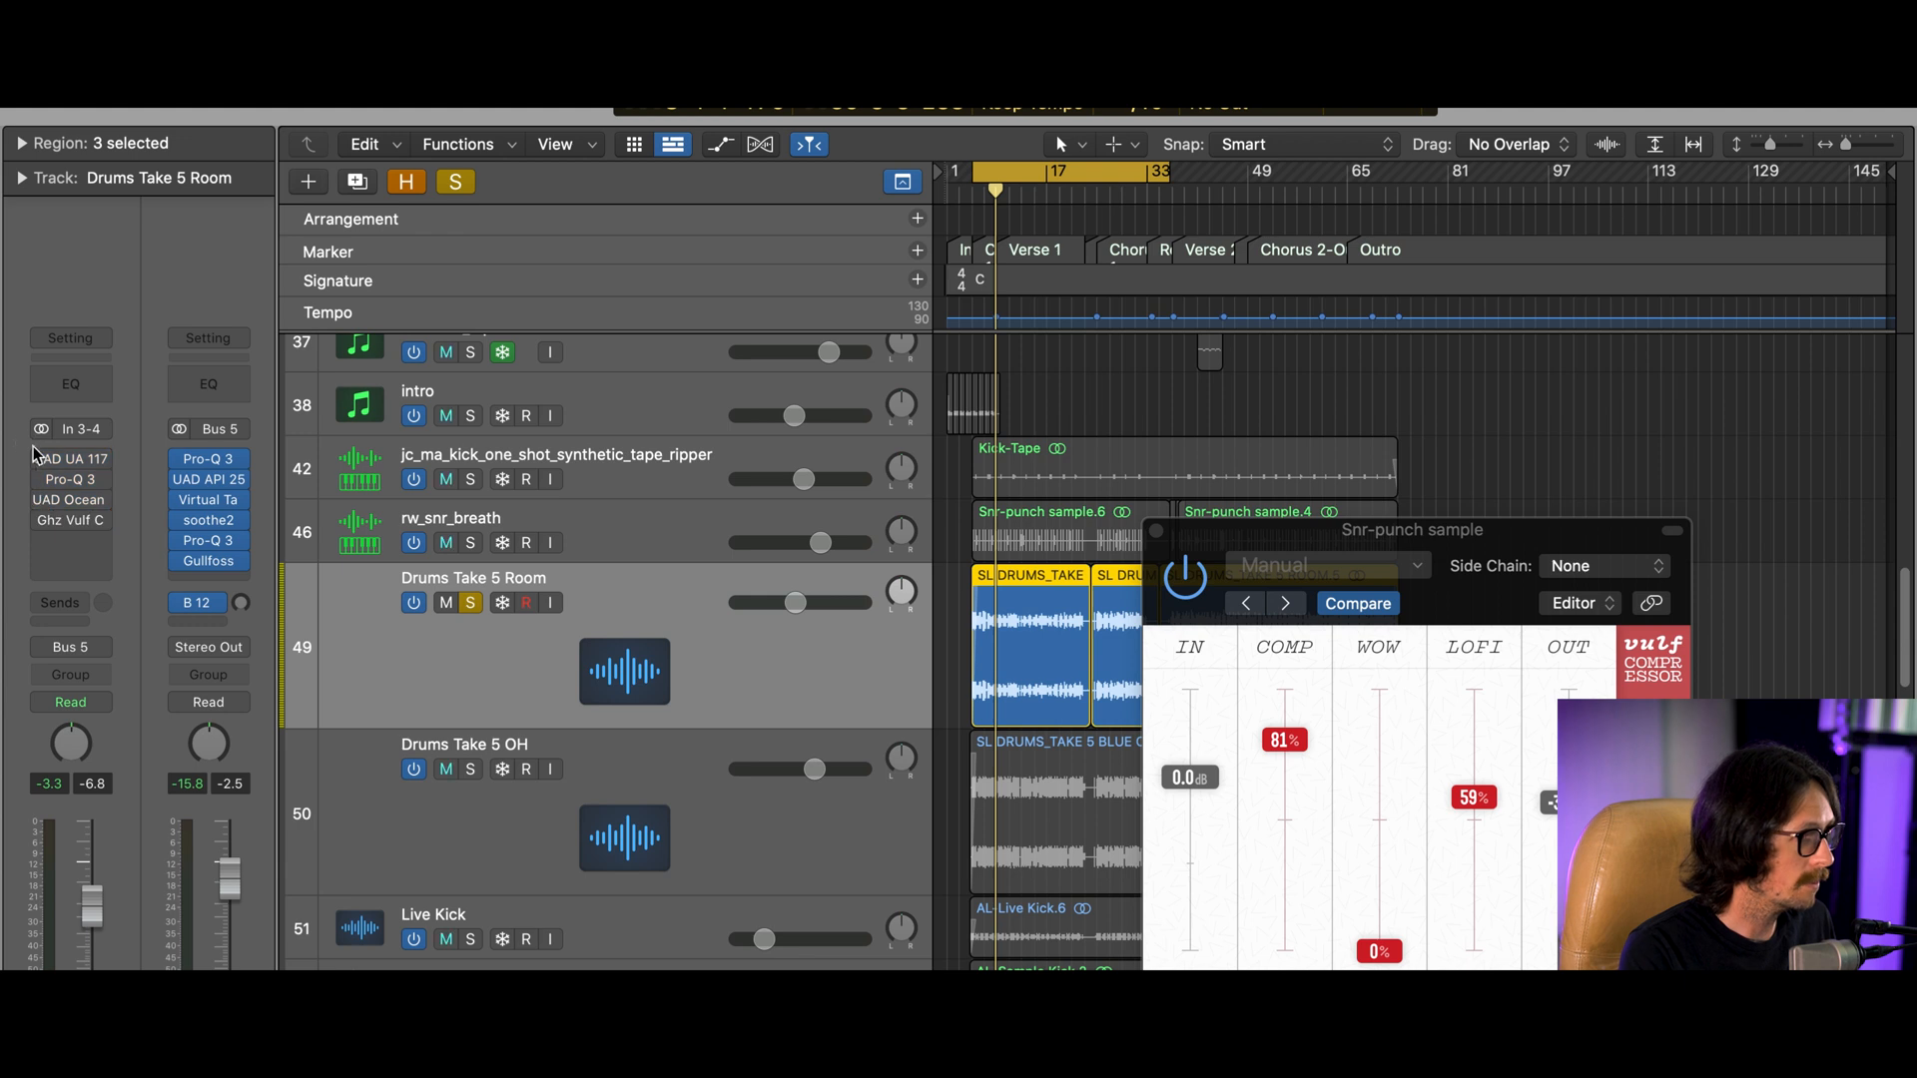
key(space)
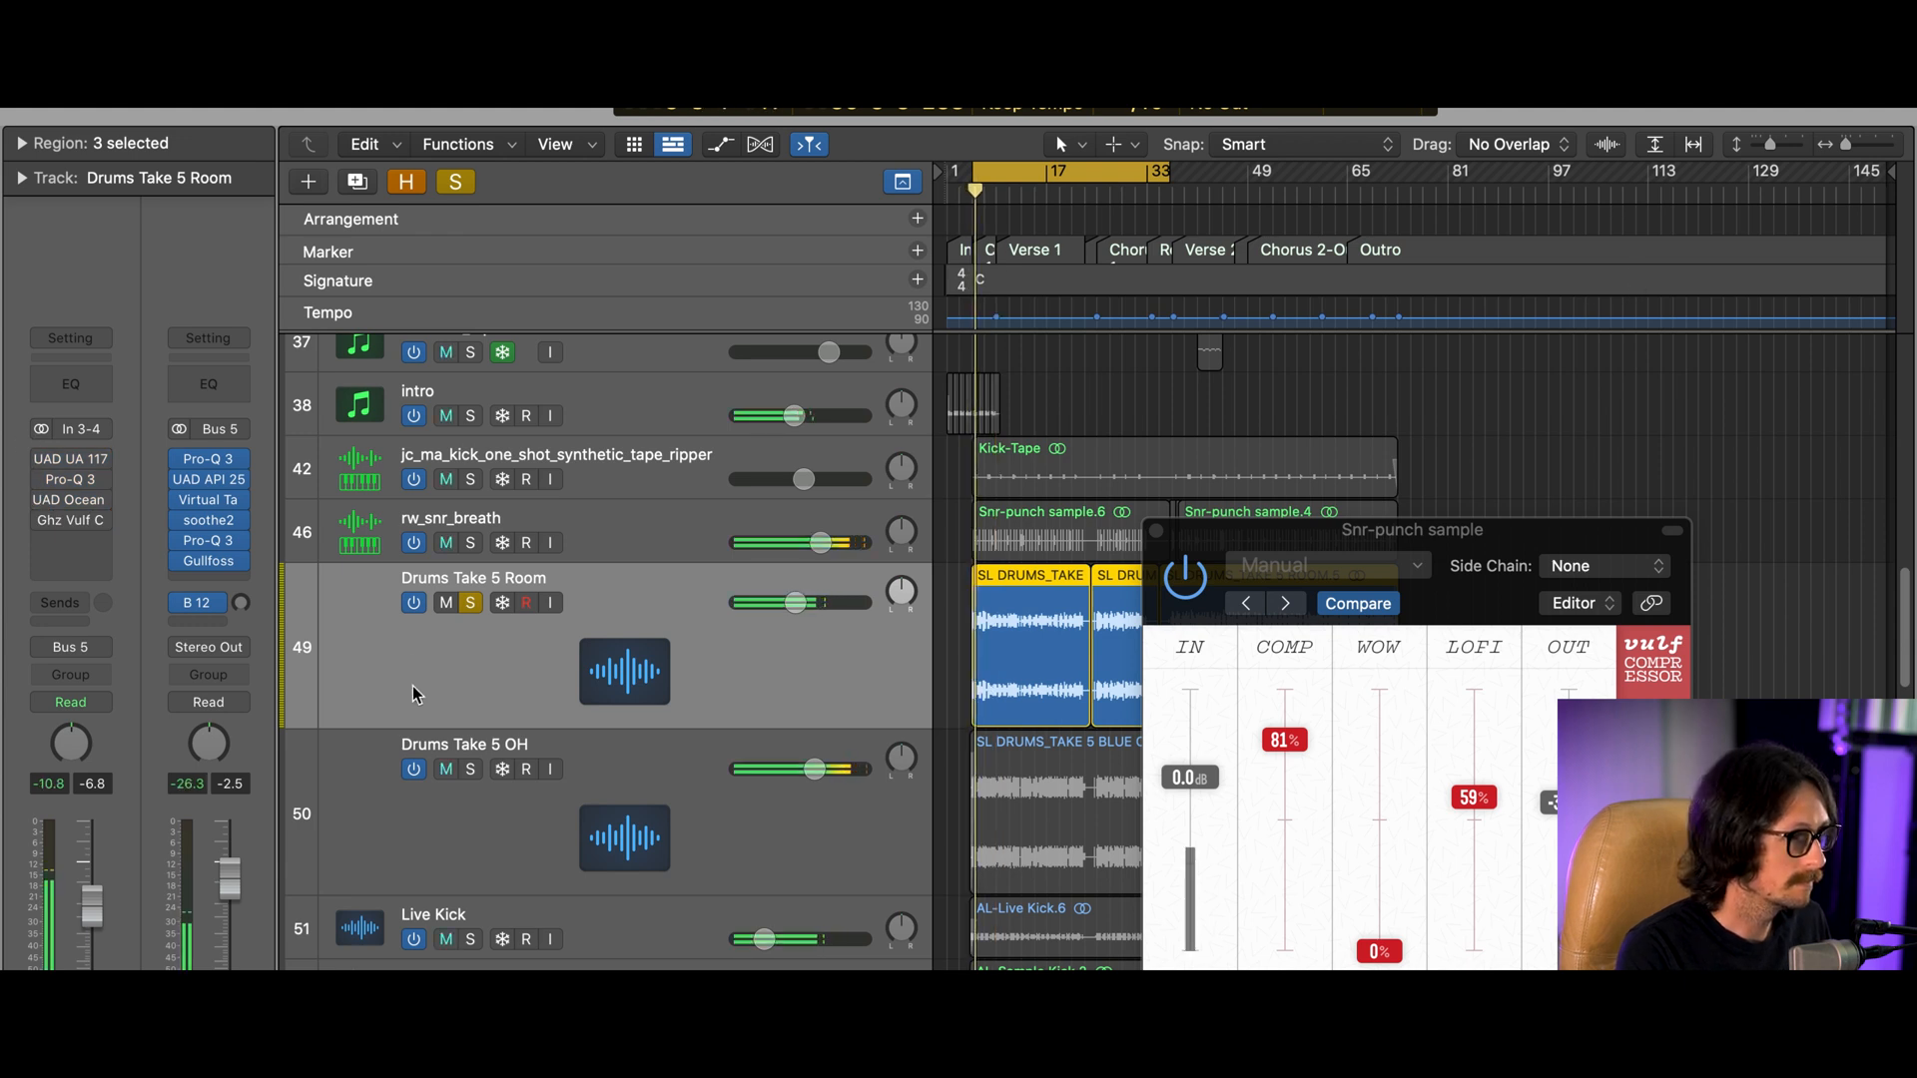
alt+click(40, 461)
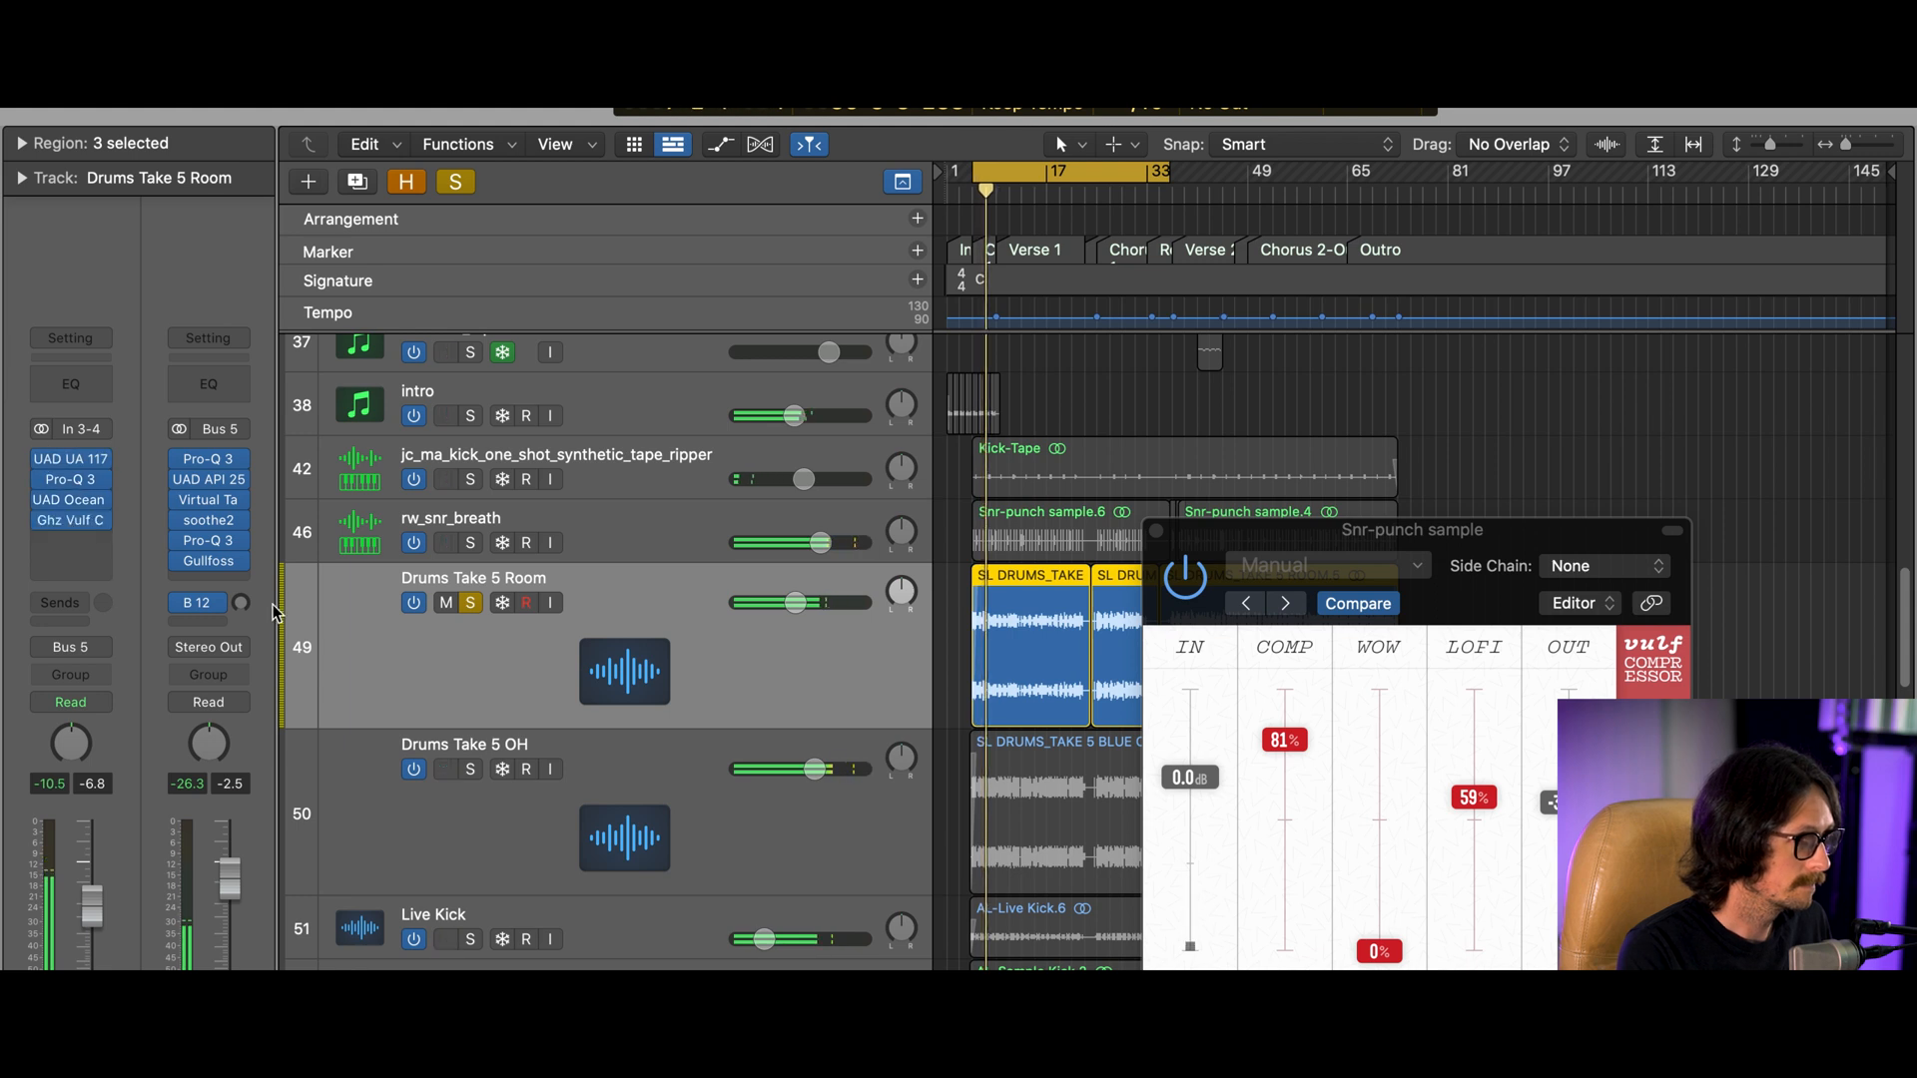
key(Return)
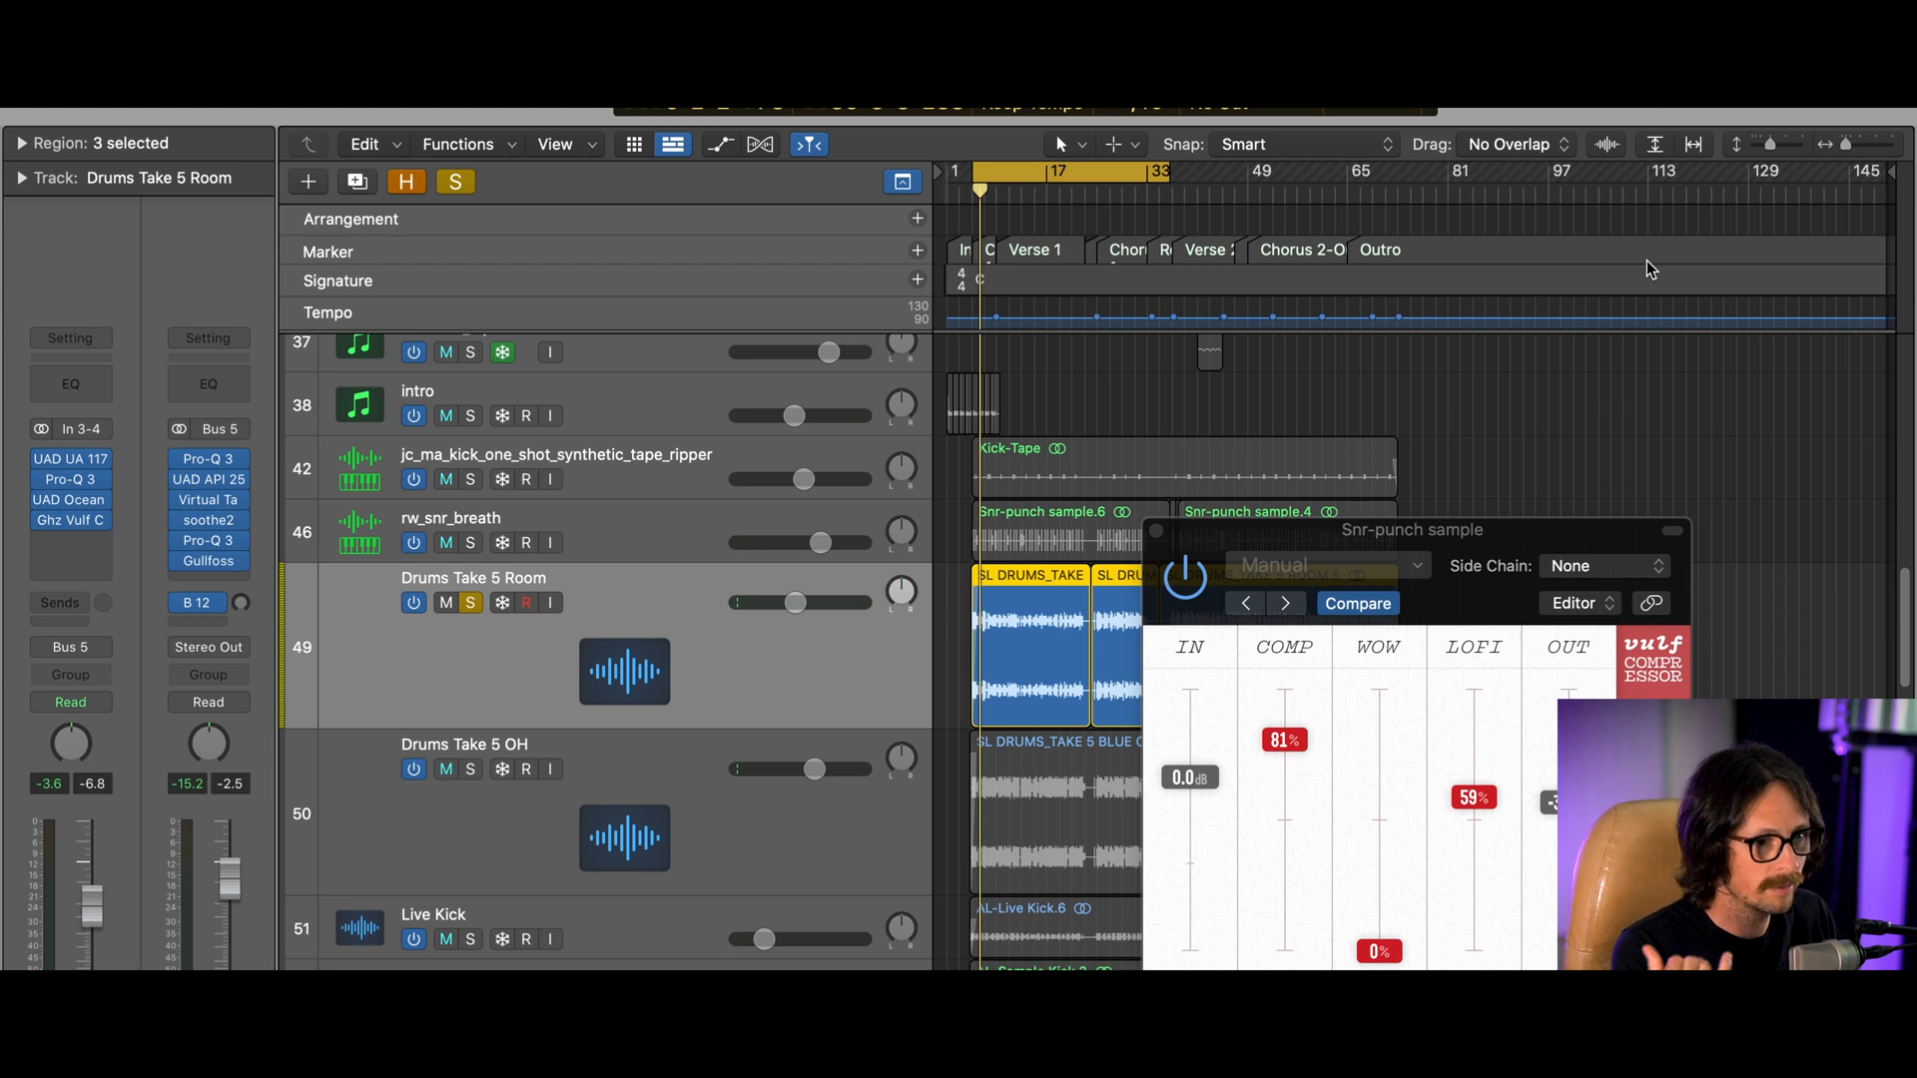
Add the tape-ripper kick, rw_snr_breath, Live Kick and rw_kick_auto to the soloed room drums, and play them together
mouse_move(199, 482)
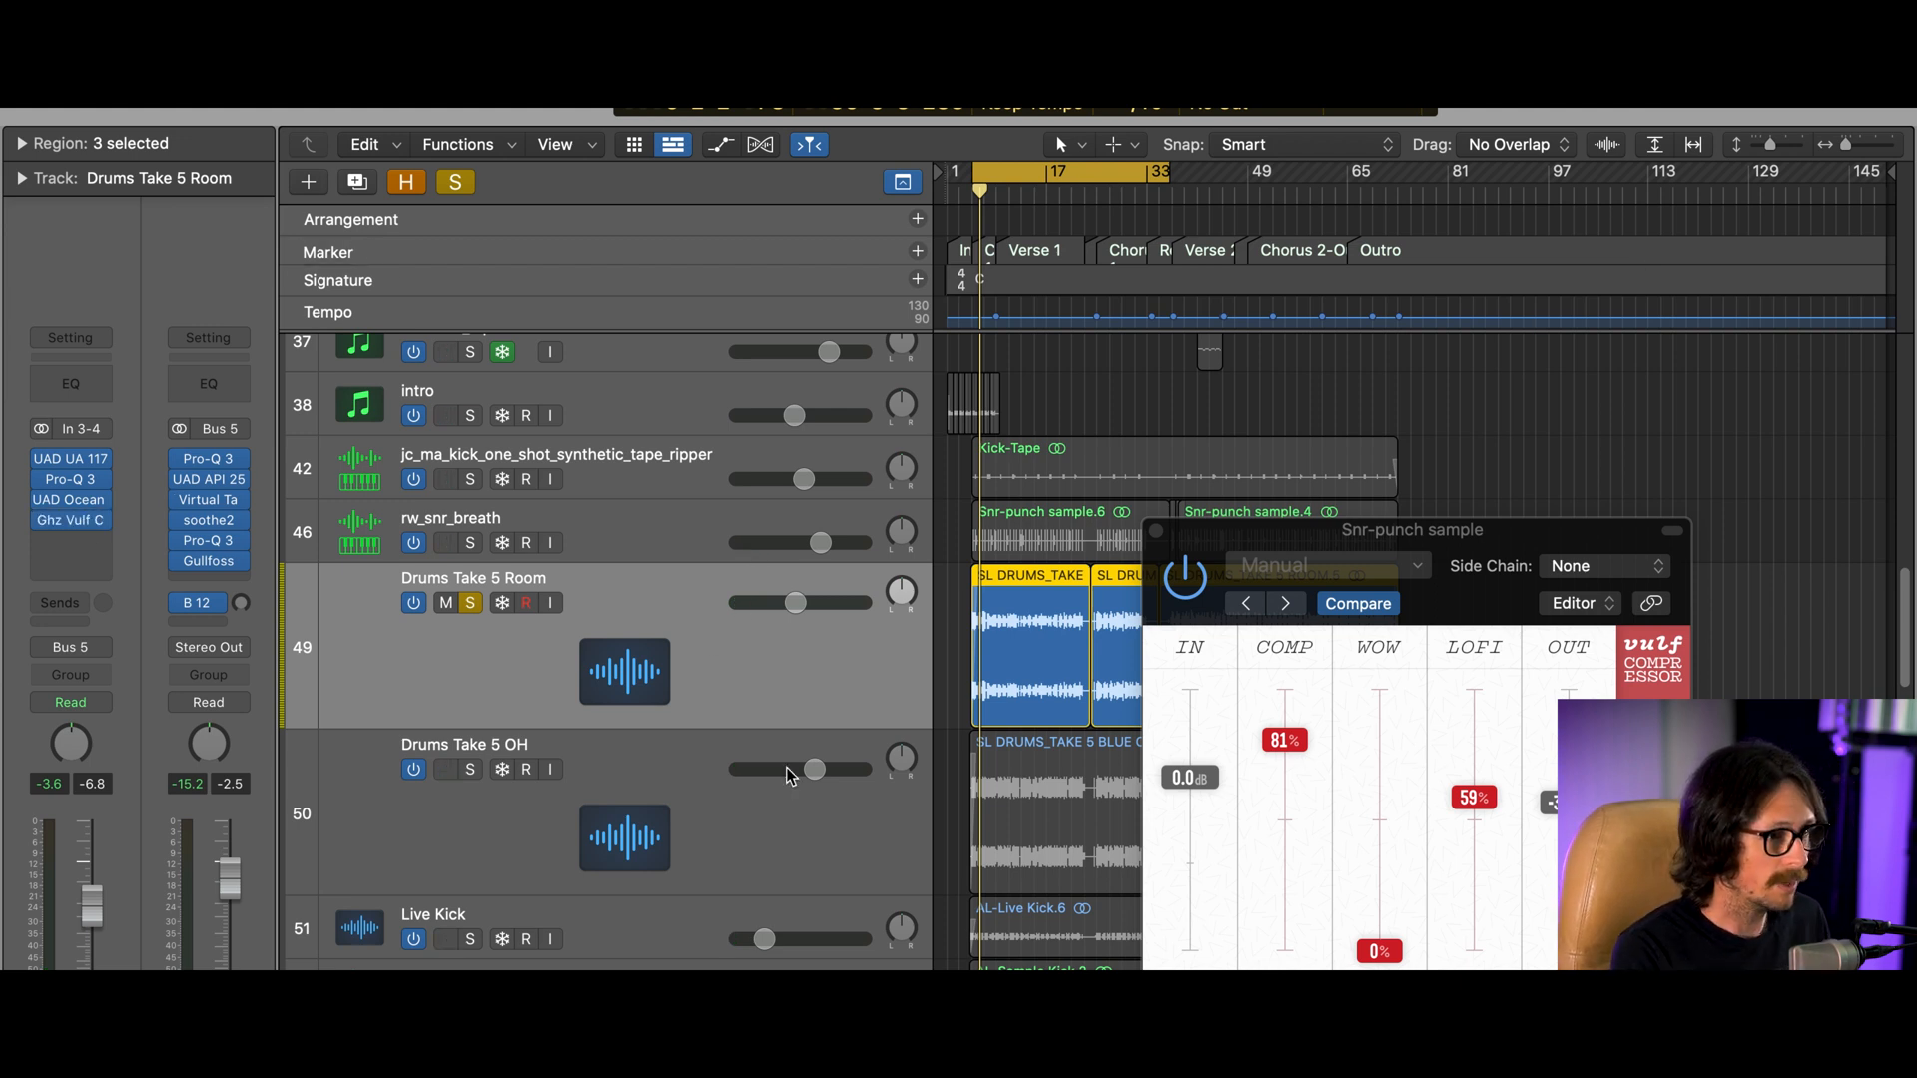
click(468, 542)
click(470, 479)
scroll(477, 738, down, 5)
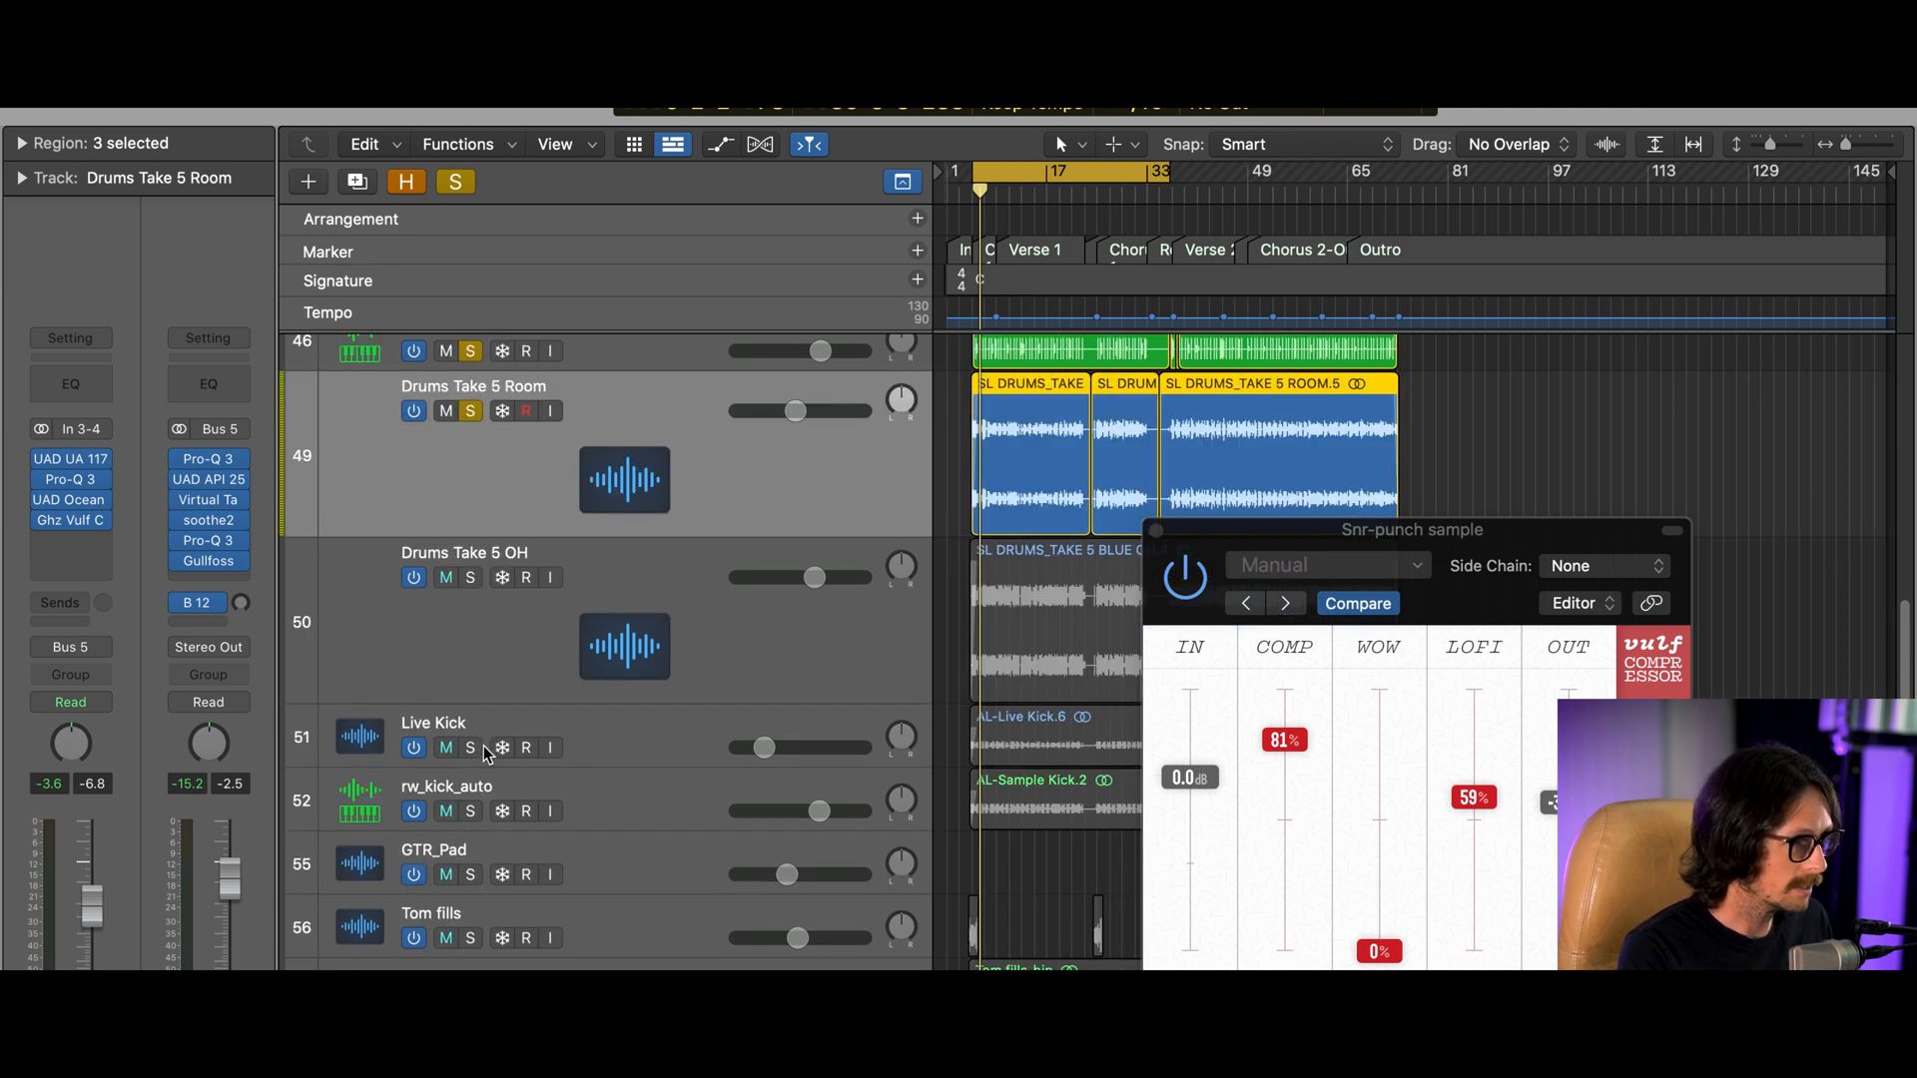
click(470, 748)
click(470, 811)
scroll(564, 606, up, 2)
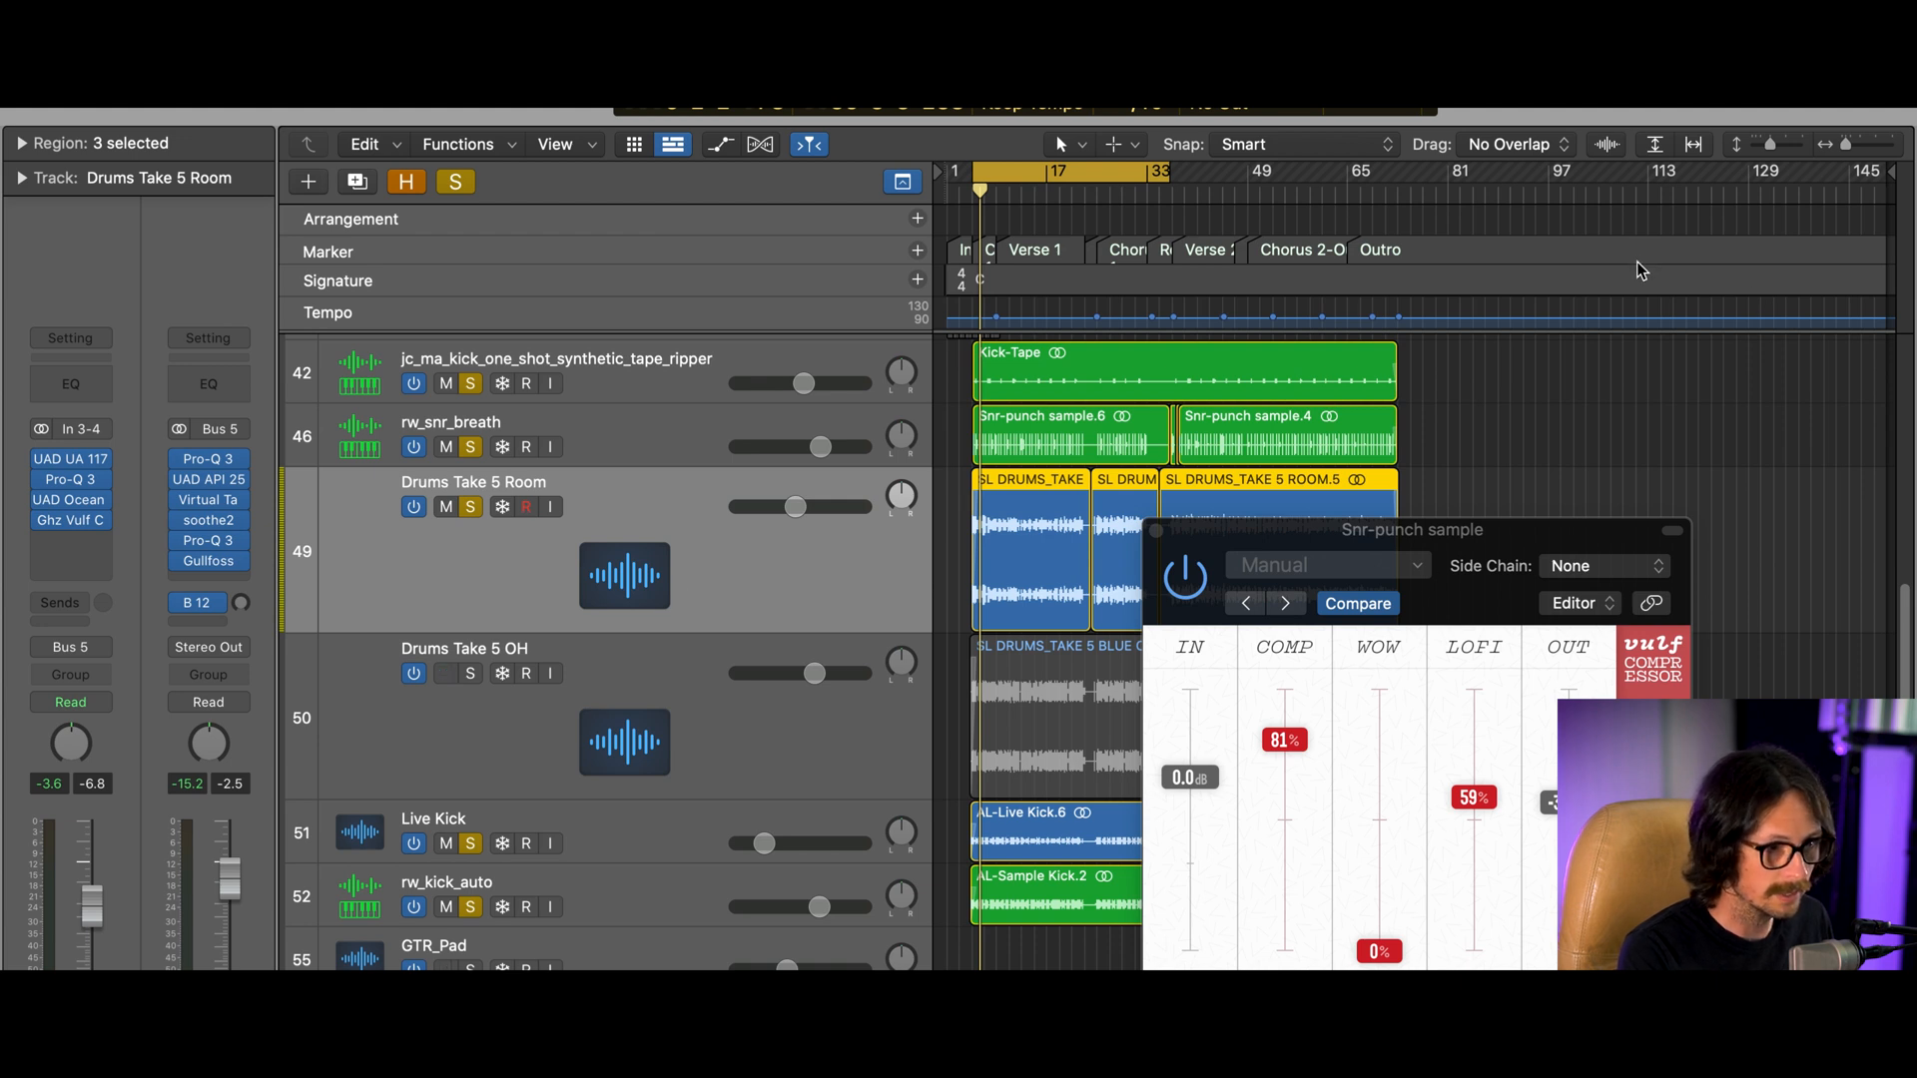
key(space)
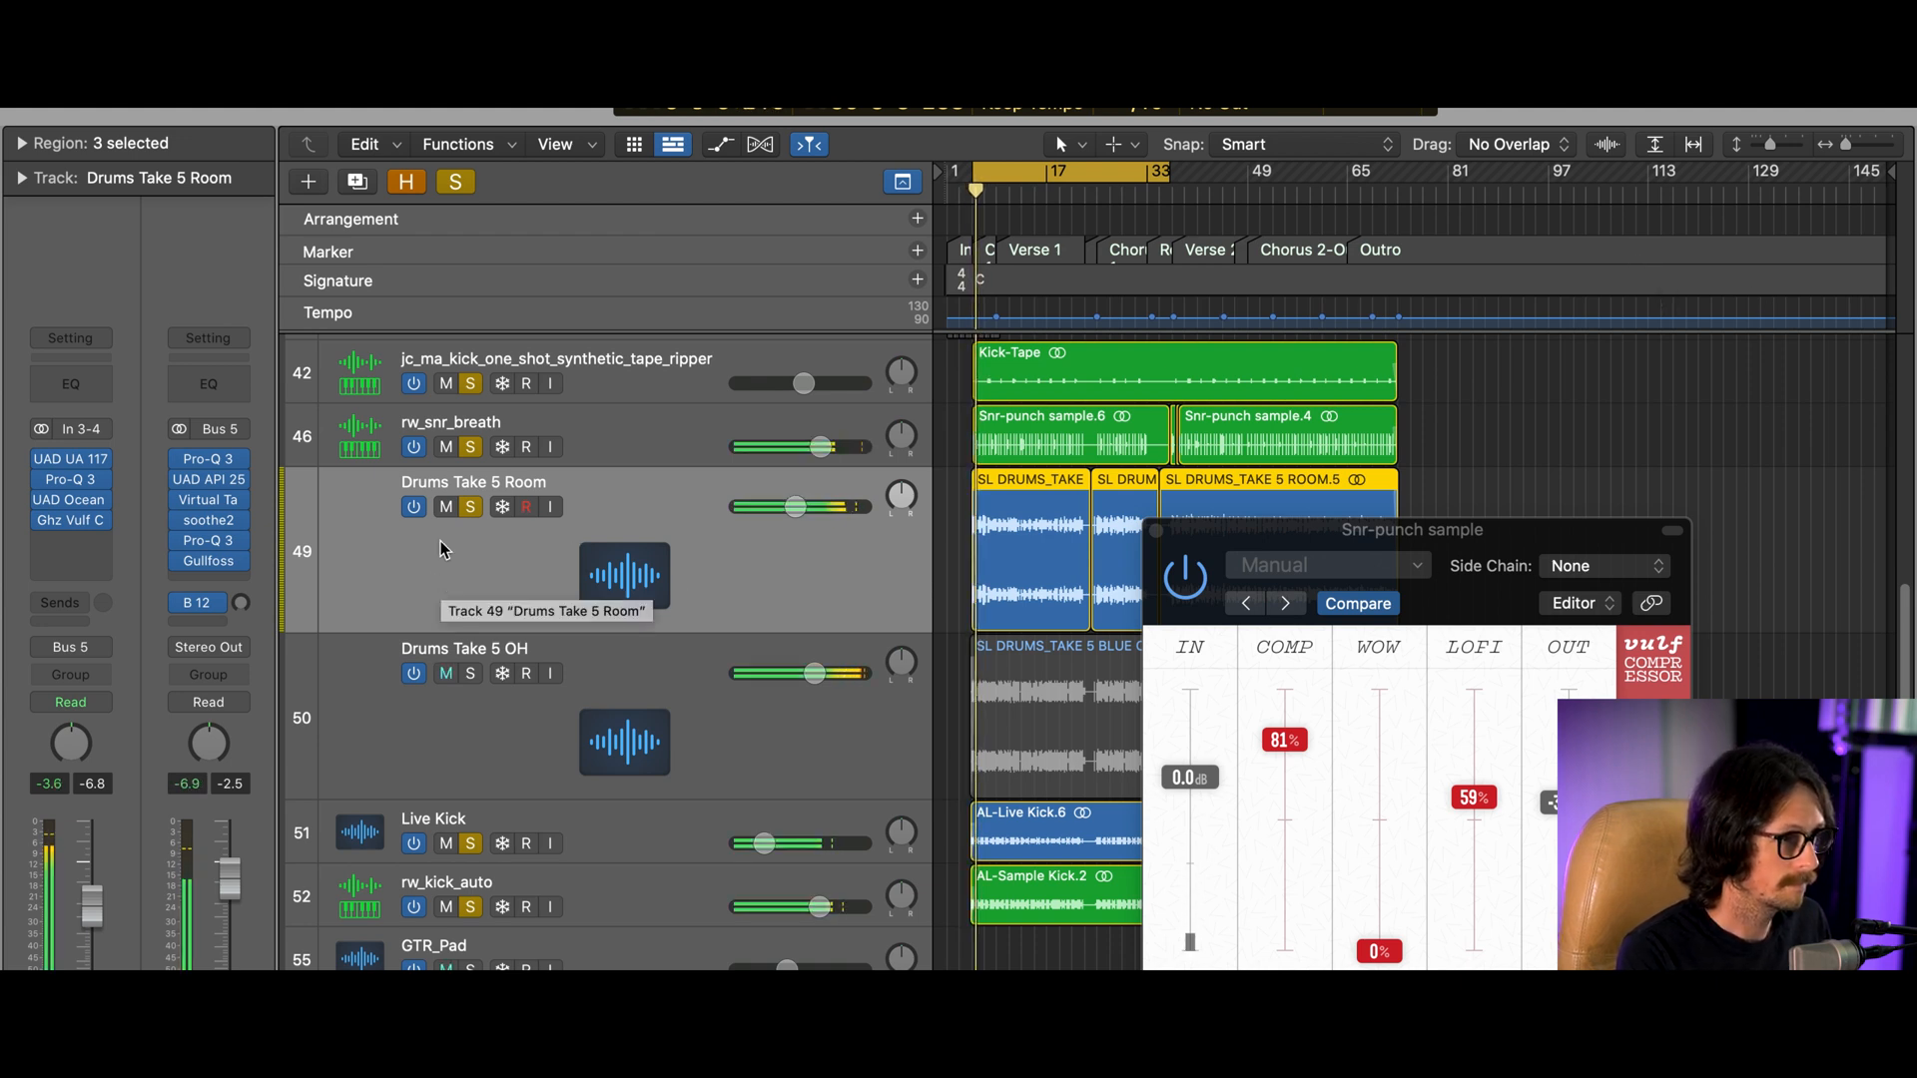
Mute and unmute Drums Take 5 Room during playback, and lower its level to -7.2 dB
click(446, 507)
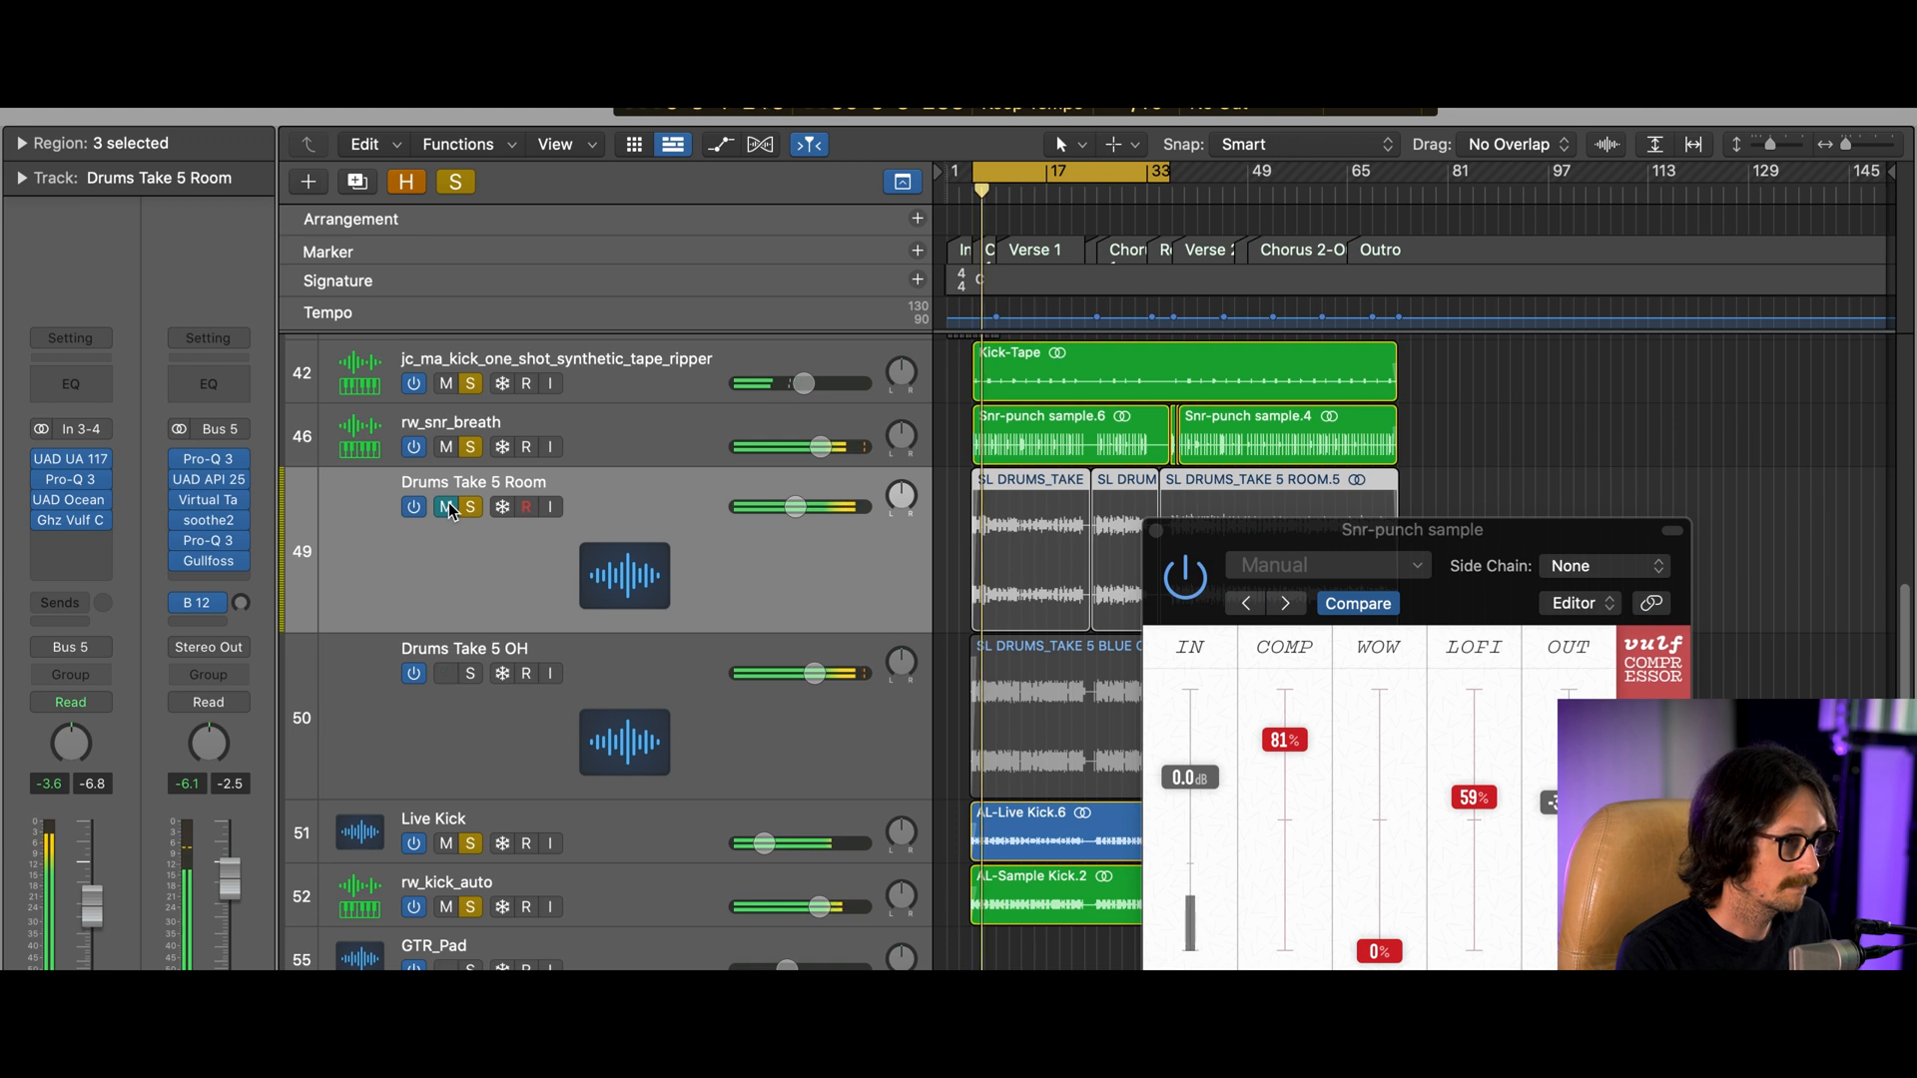
click(446, 508)
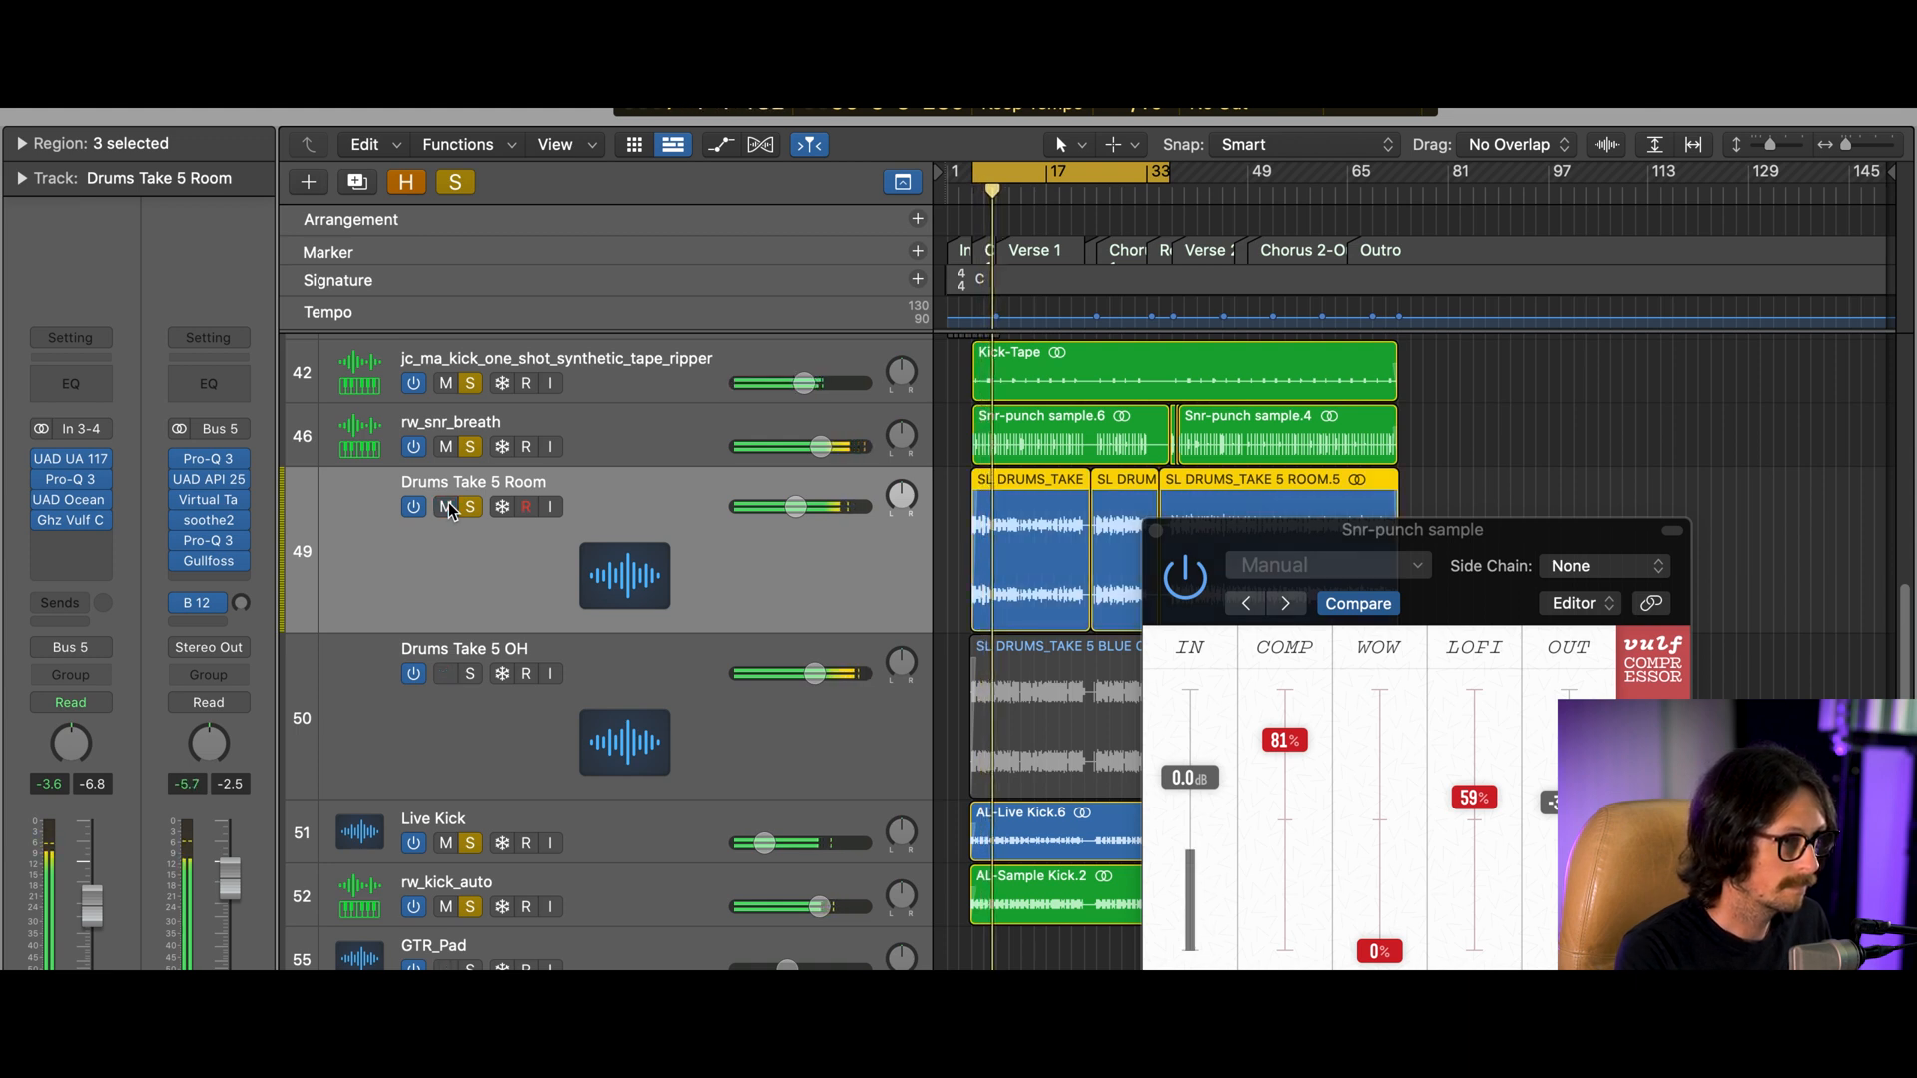
mouse_move(797, 508)
mouse_down()
mouse_move(864, 495)
mouse_move(775, 515)
mouse_move(793, 507)
mouse_up()
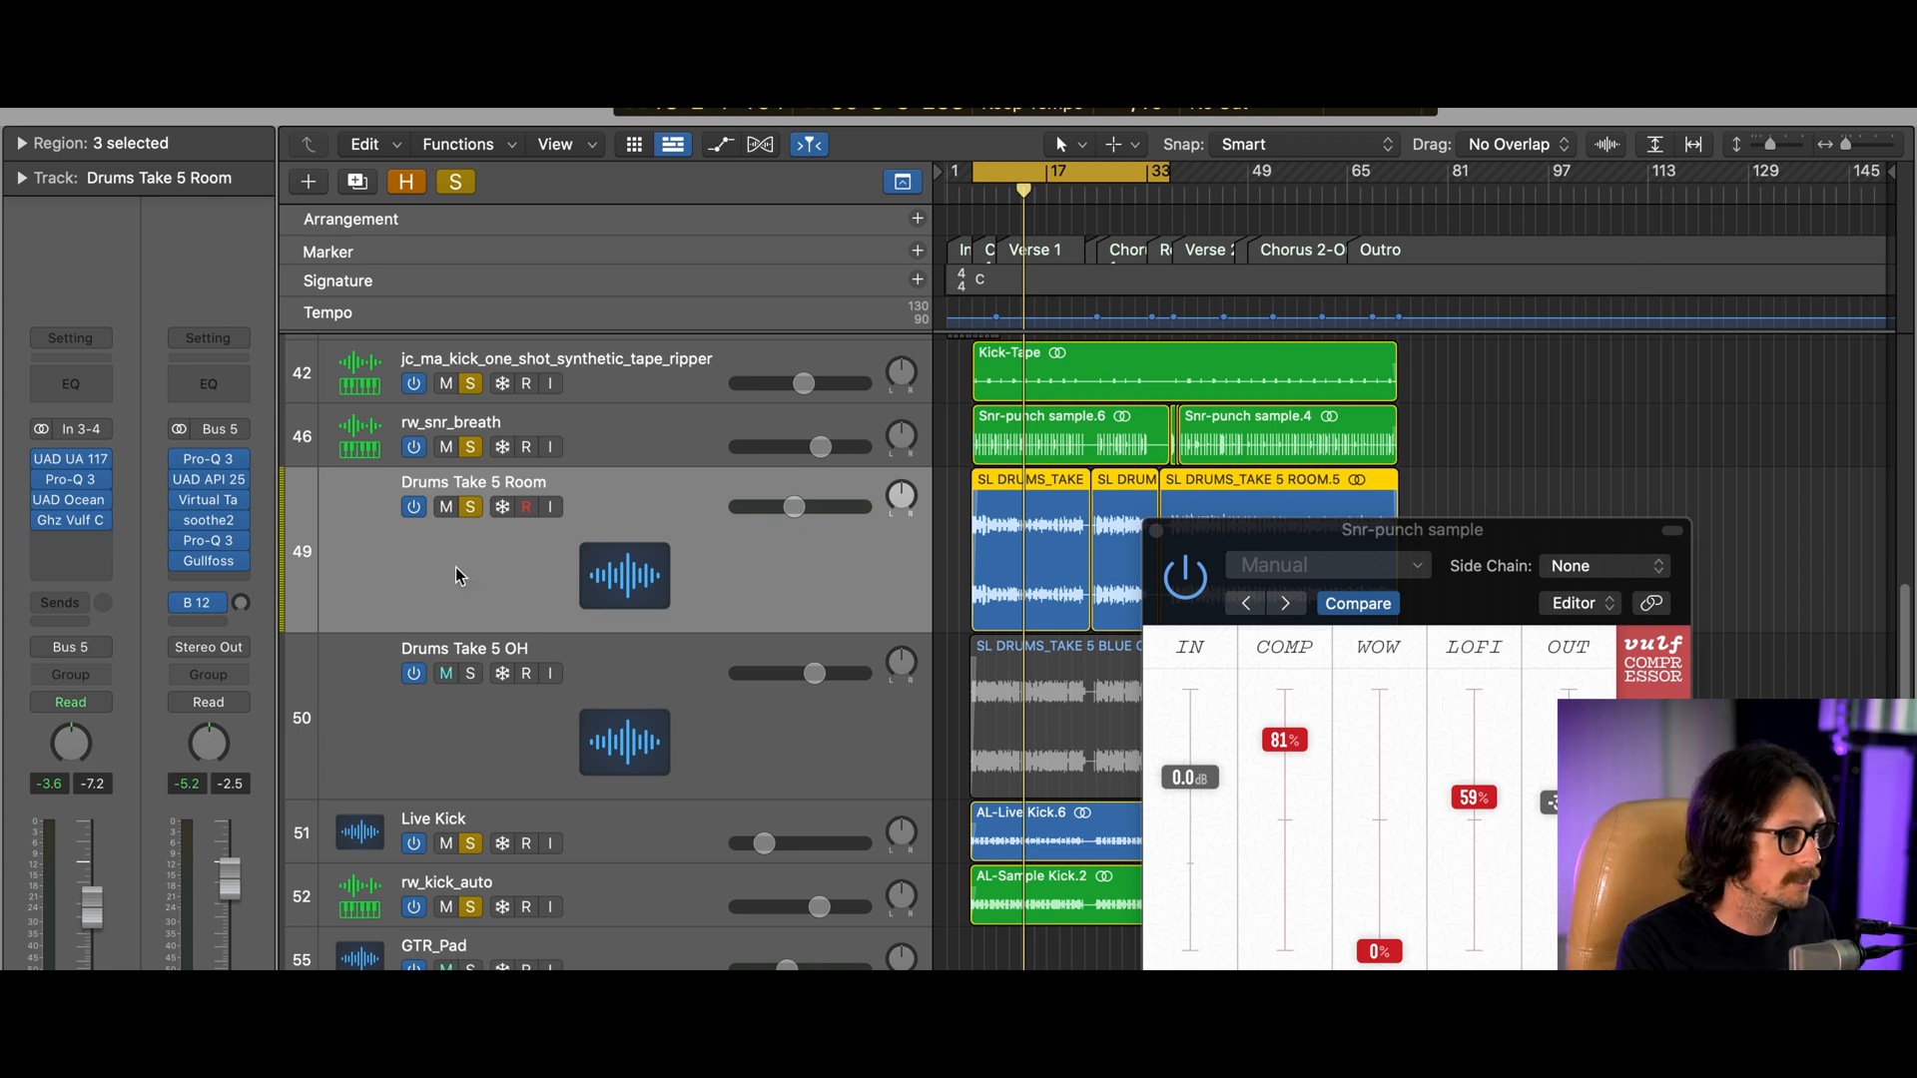
Add Drums Take 5 OH to the soloed drum tracks, and leave it as the selected track
click(471, 693)
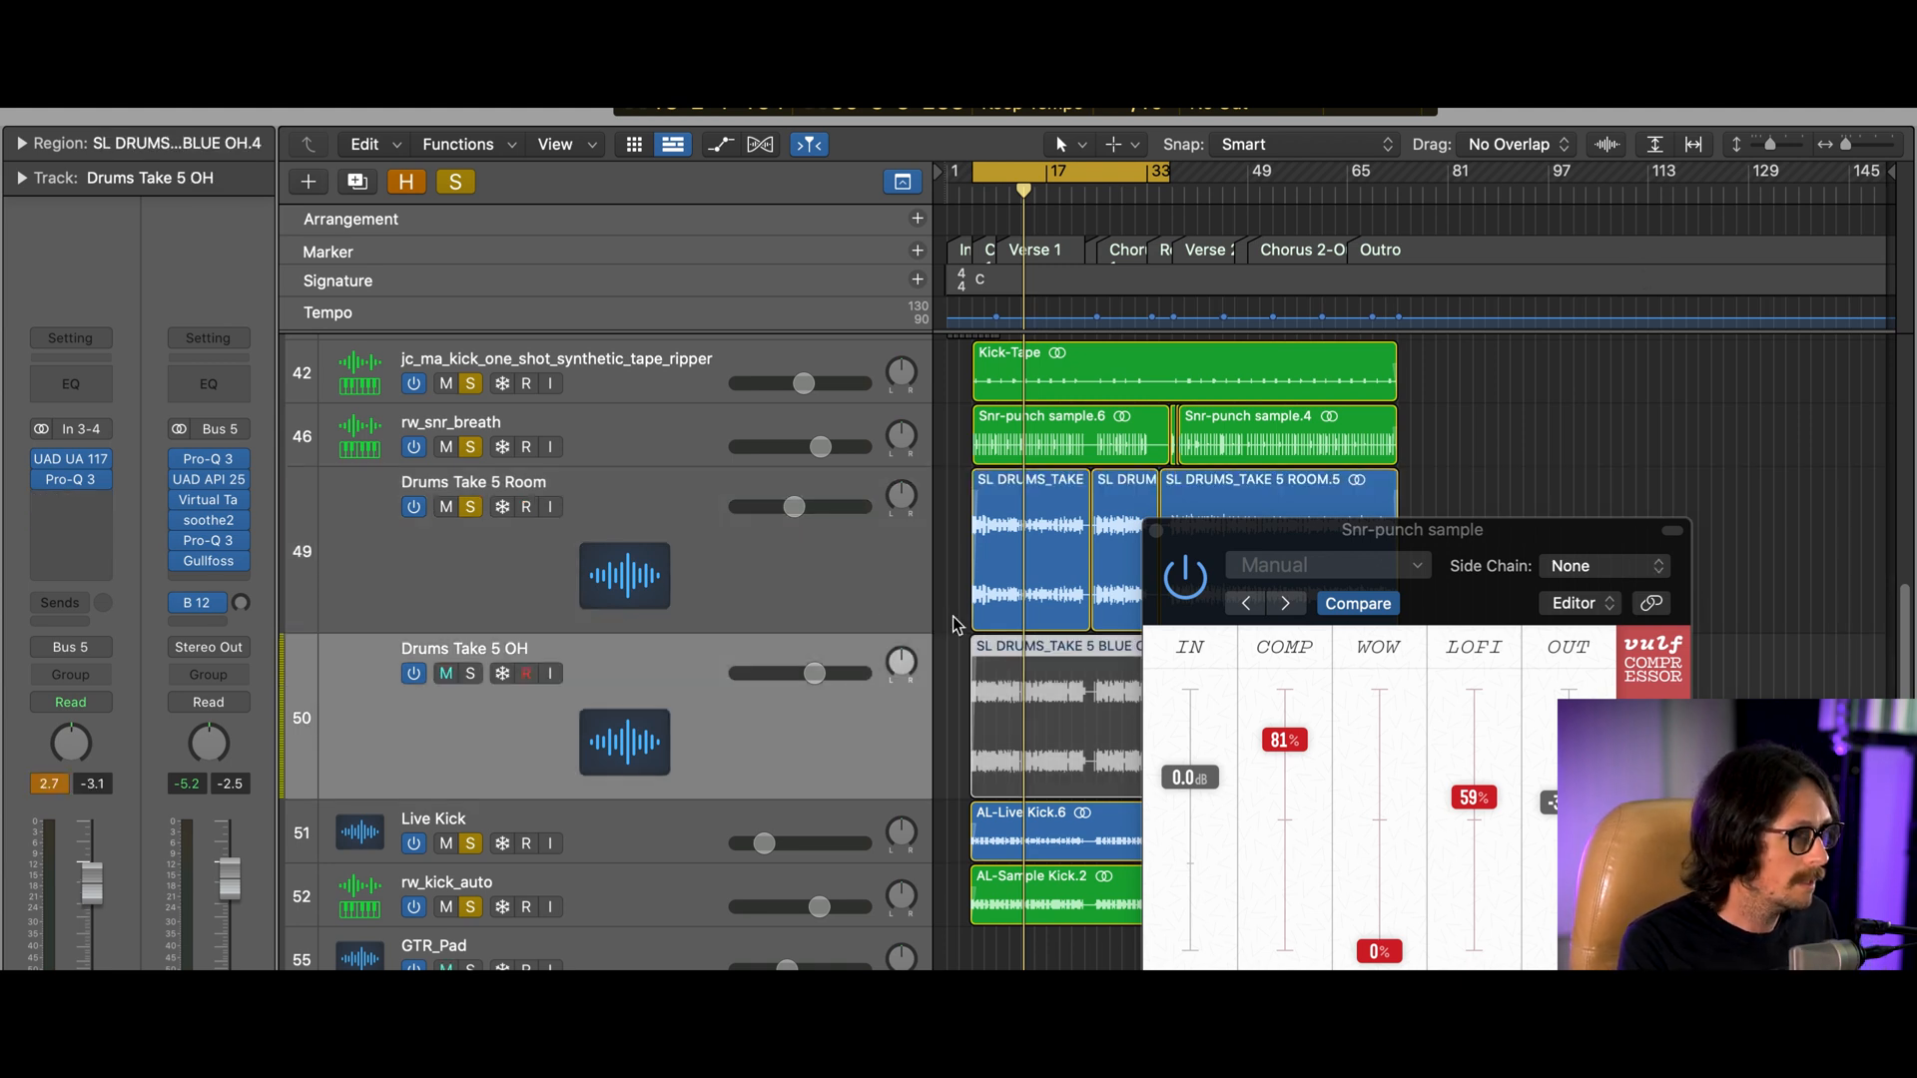
click(471, 676)
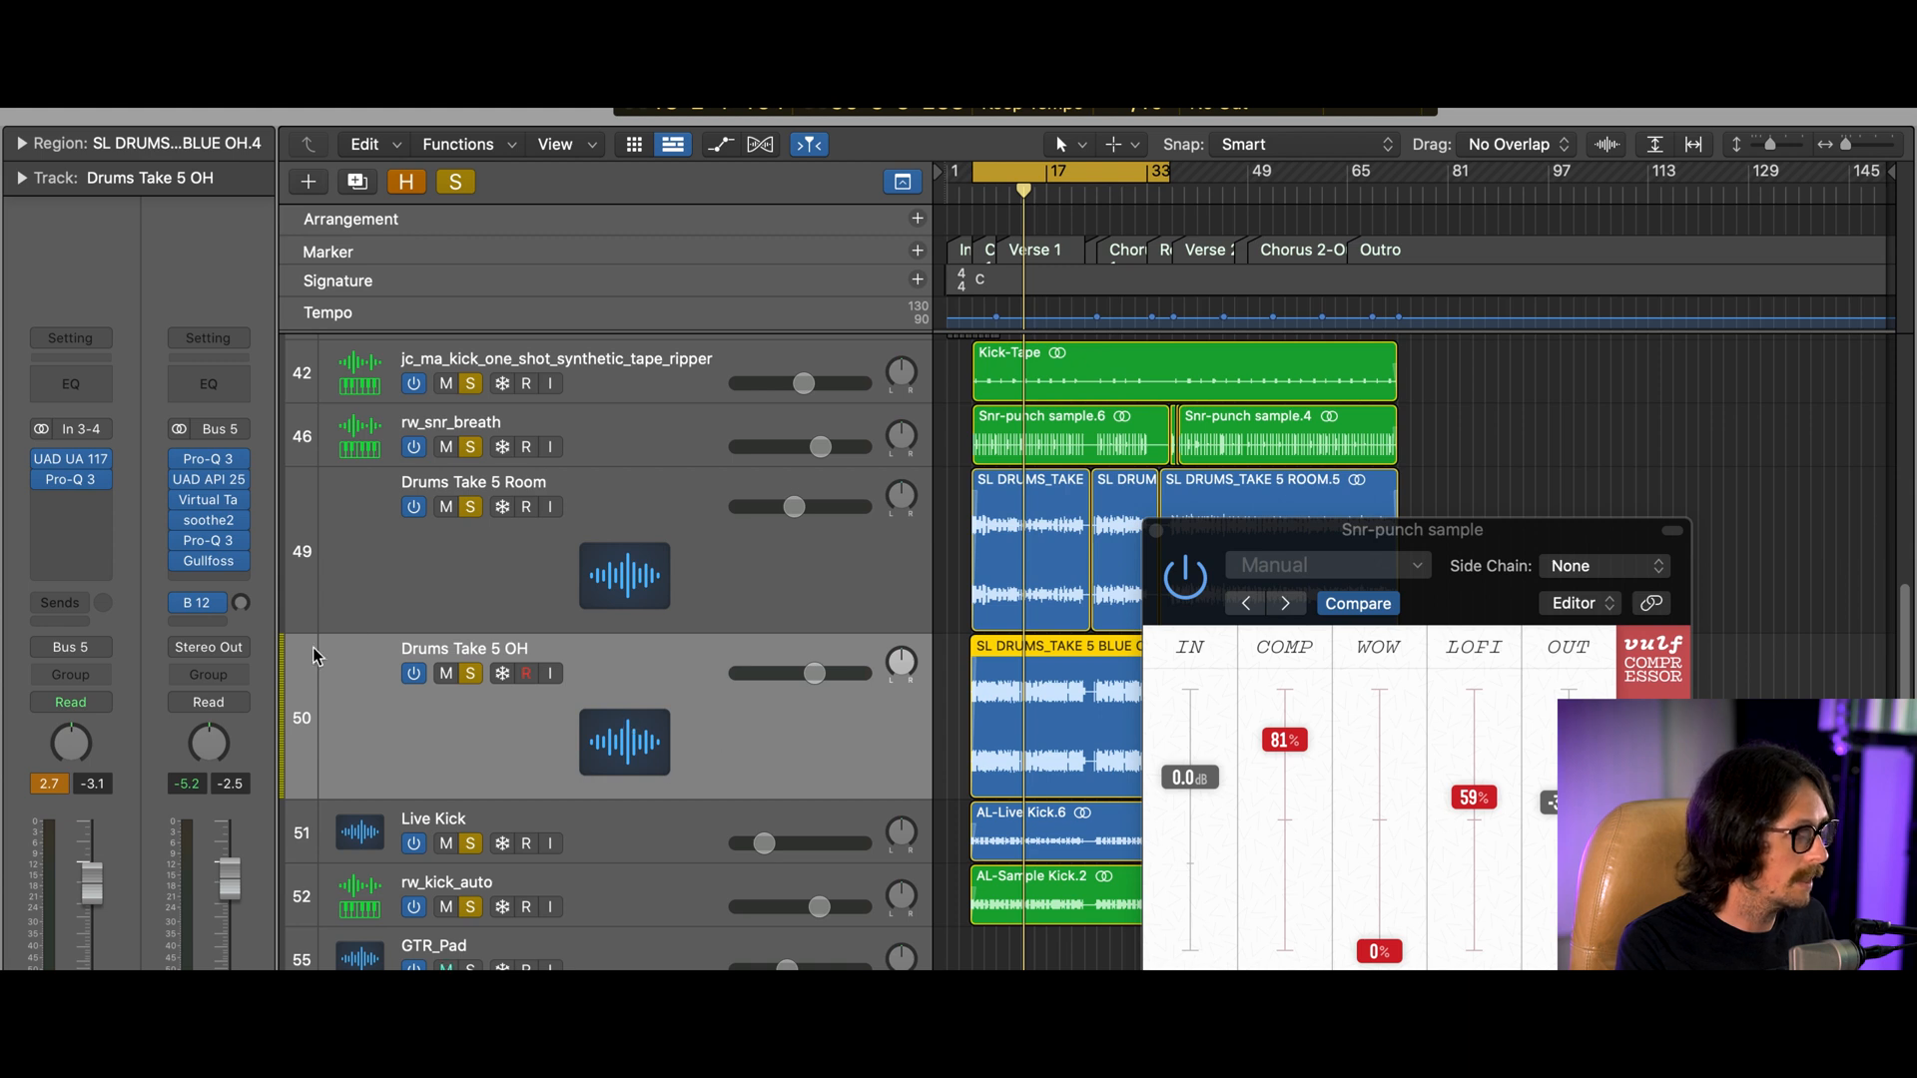
click(578, 838)
click(629, 869)
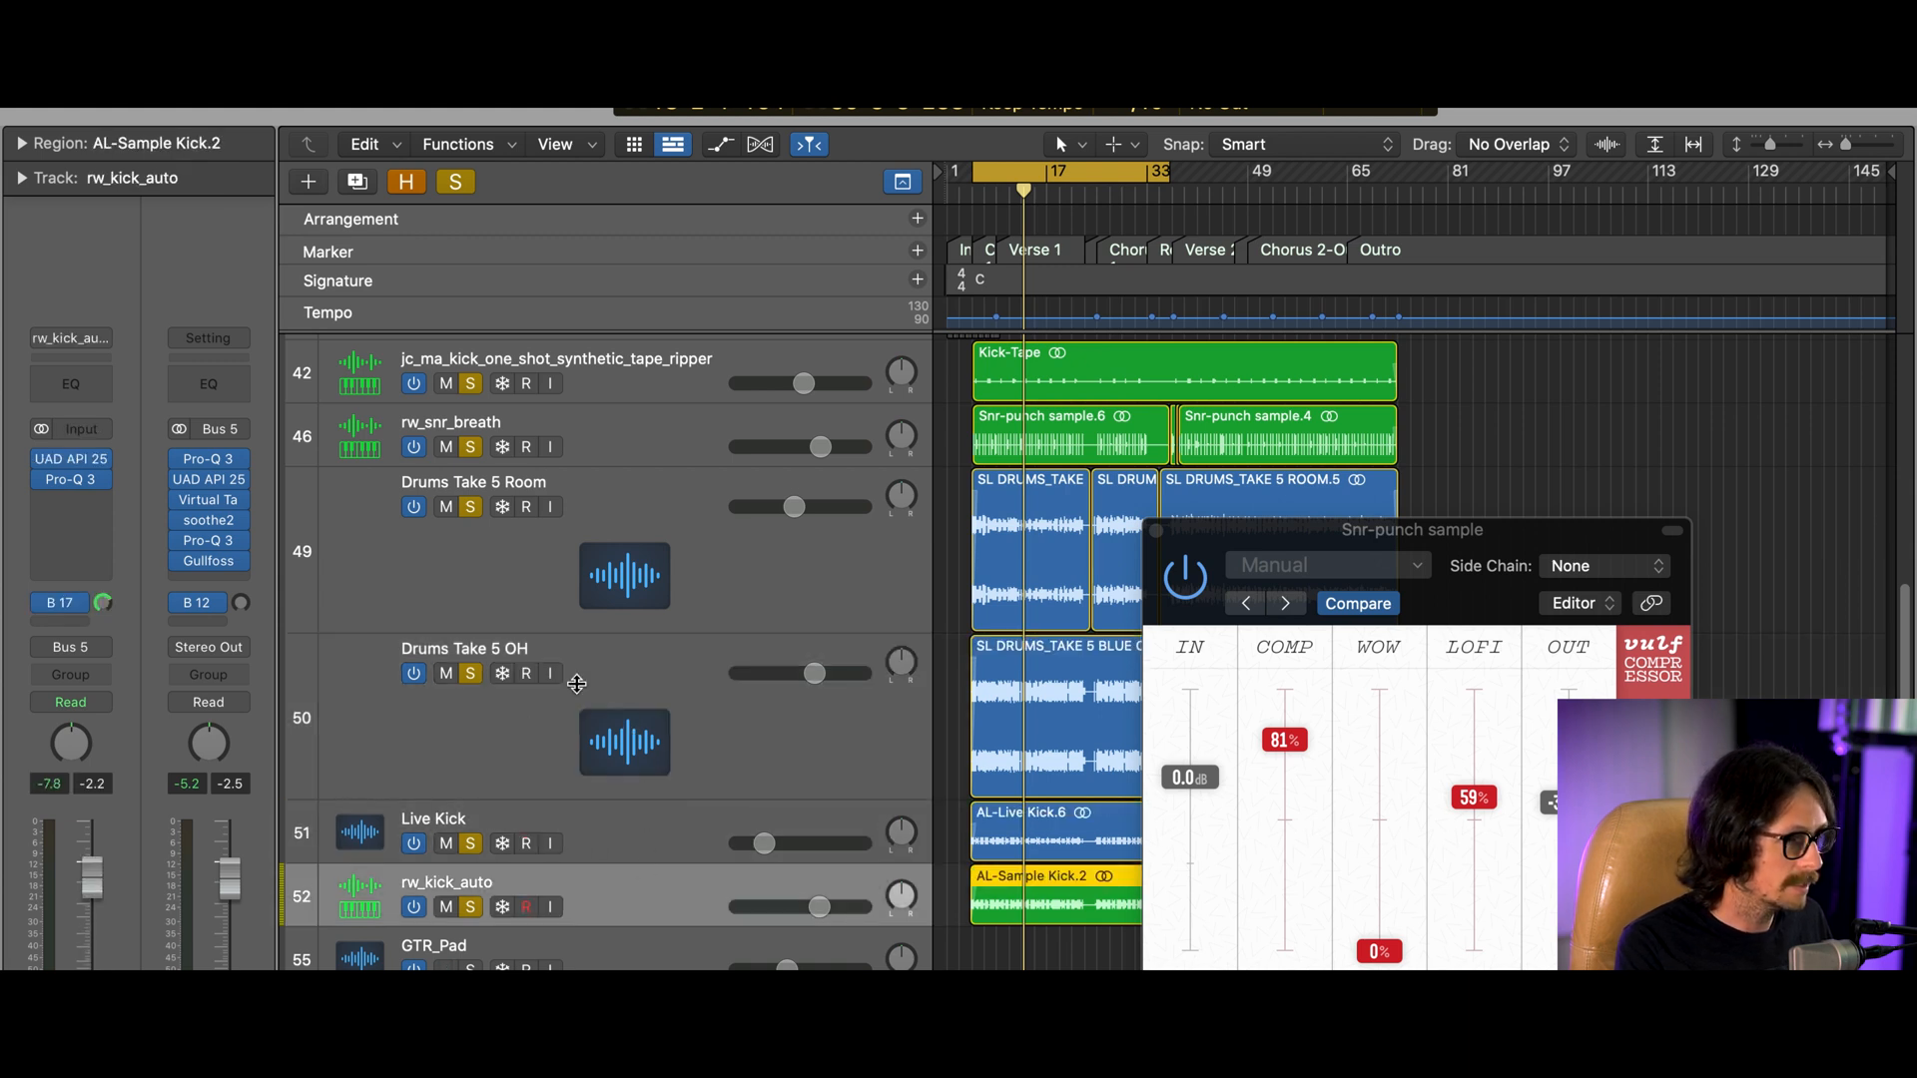
click(508, 728)
Examine the 1176AE compressor and the Pro-Q 3 equalizer bands on Drums Take 5 OH, and close the equalizer
click(73, 464)
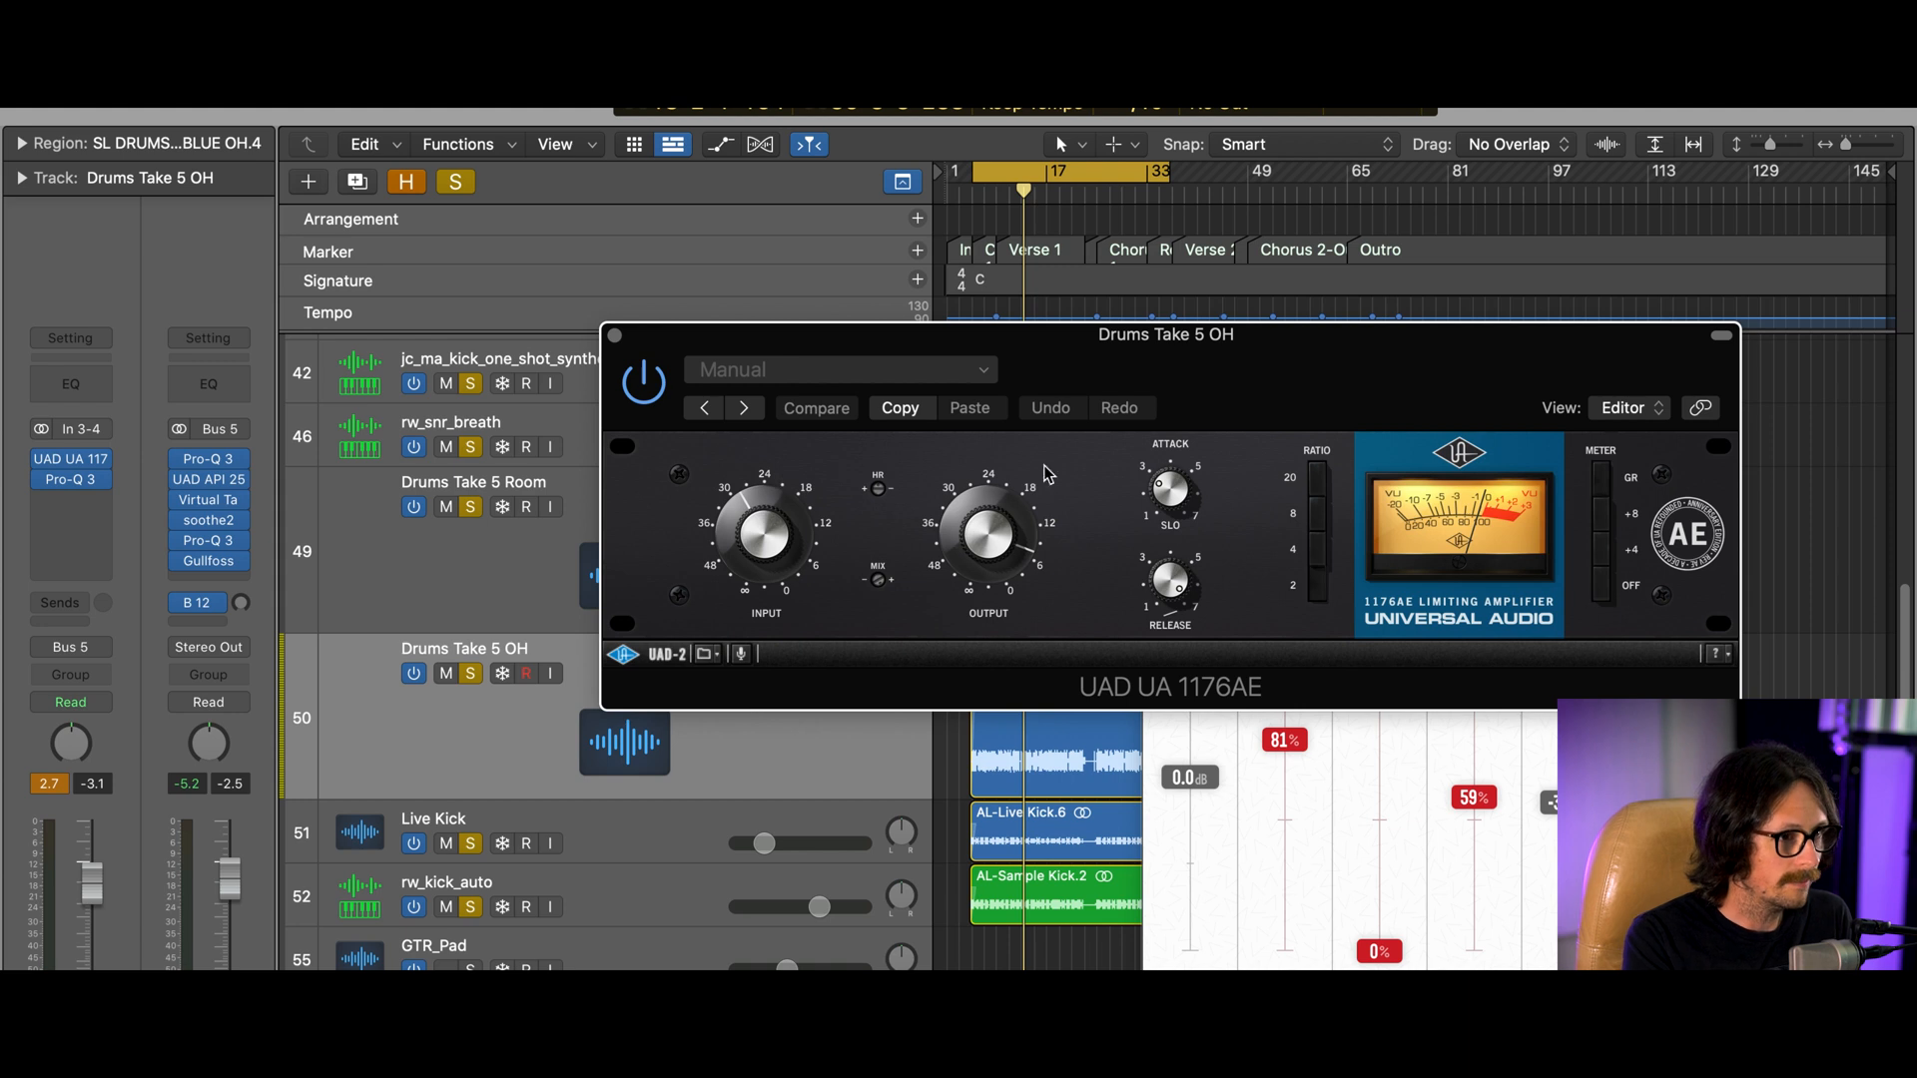
click(72, 480)
drag(1251, 316, 950, 324)
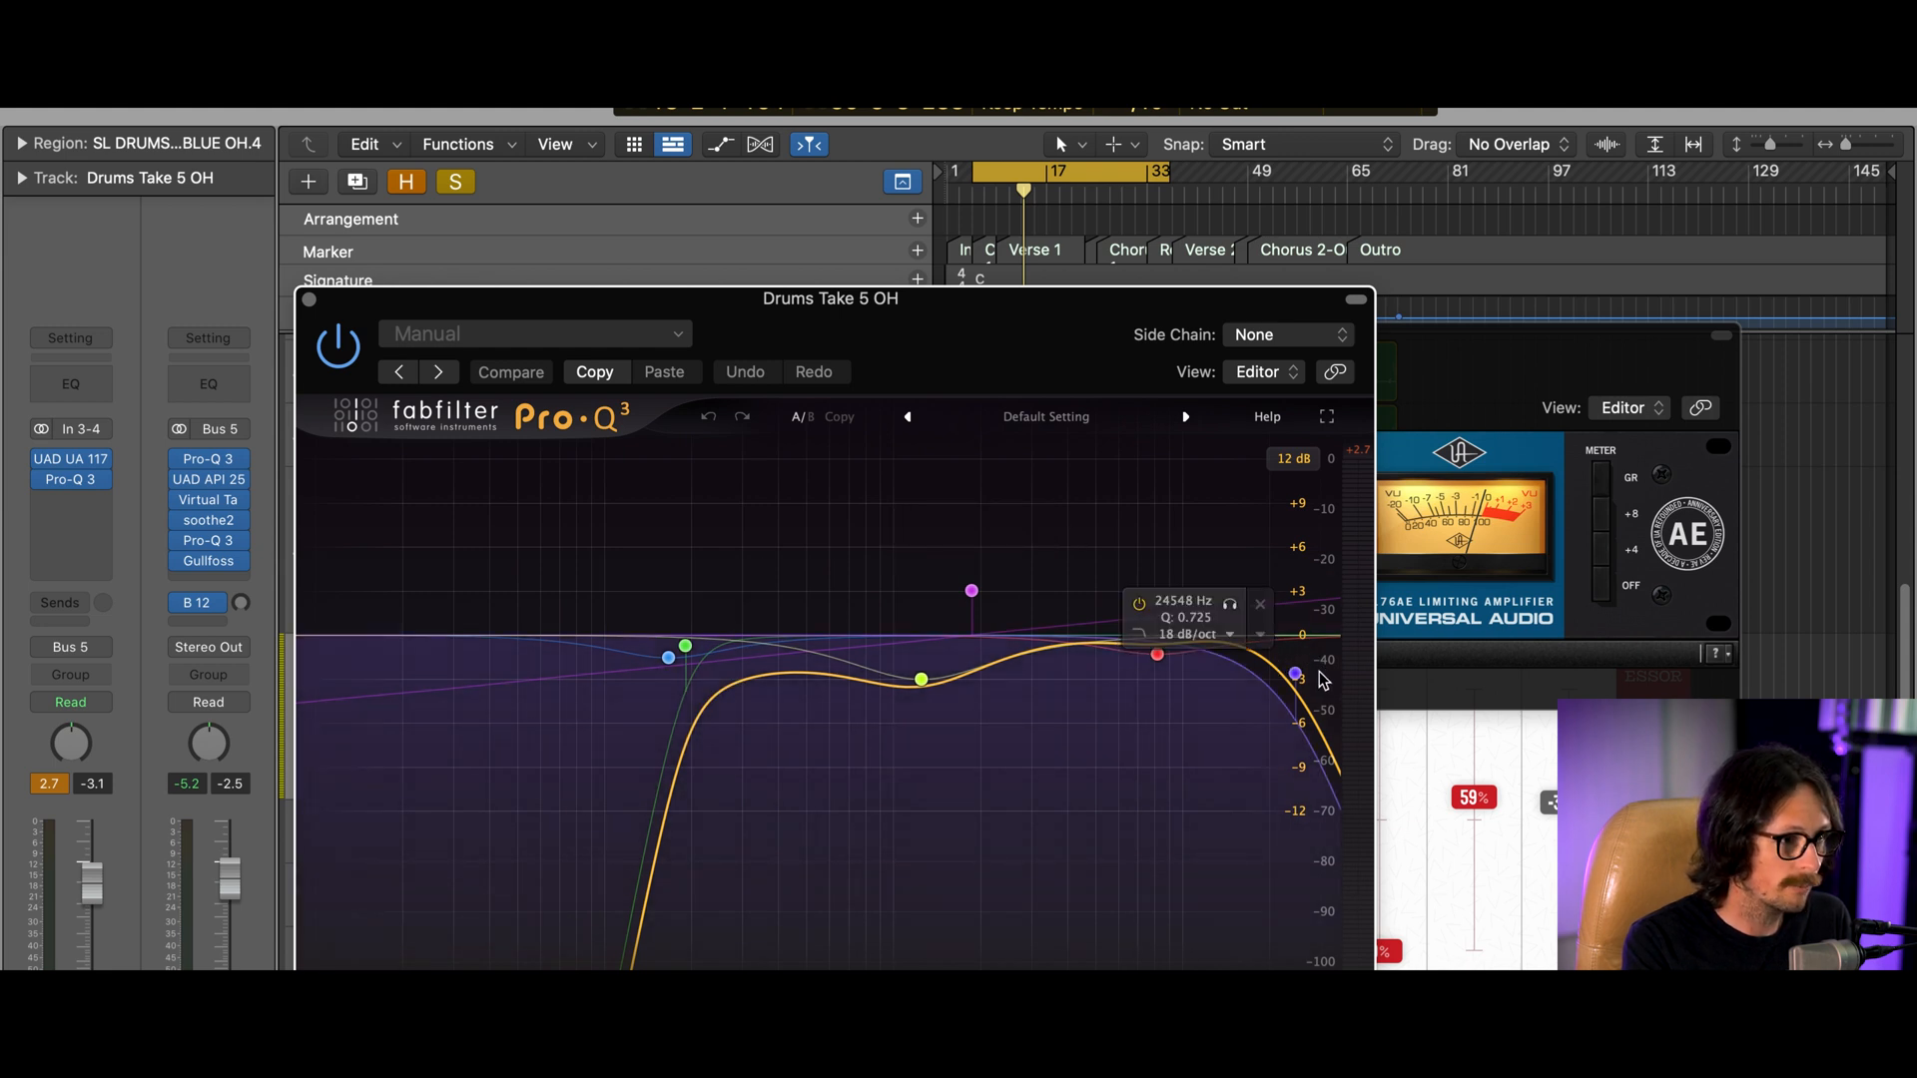
click(309, 300)
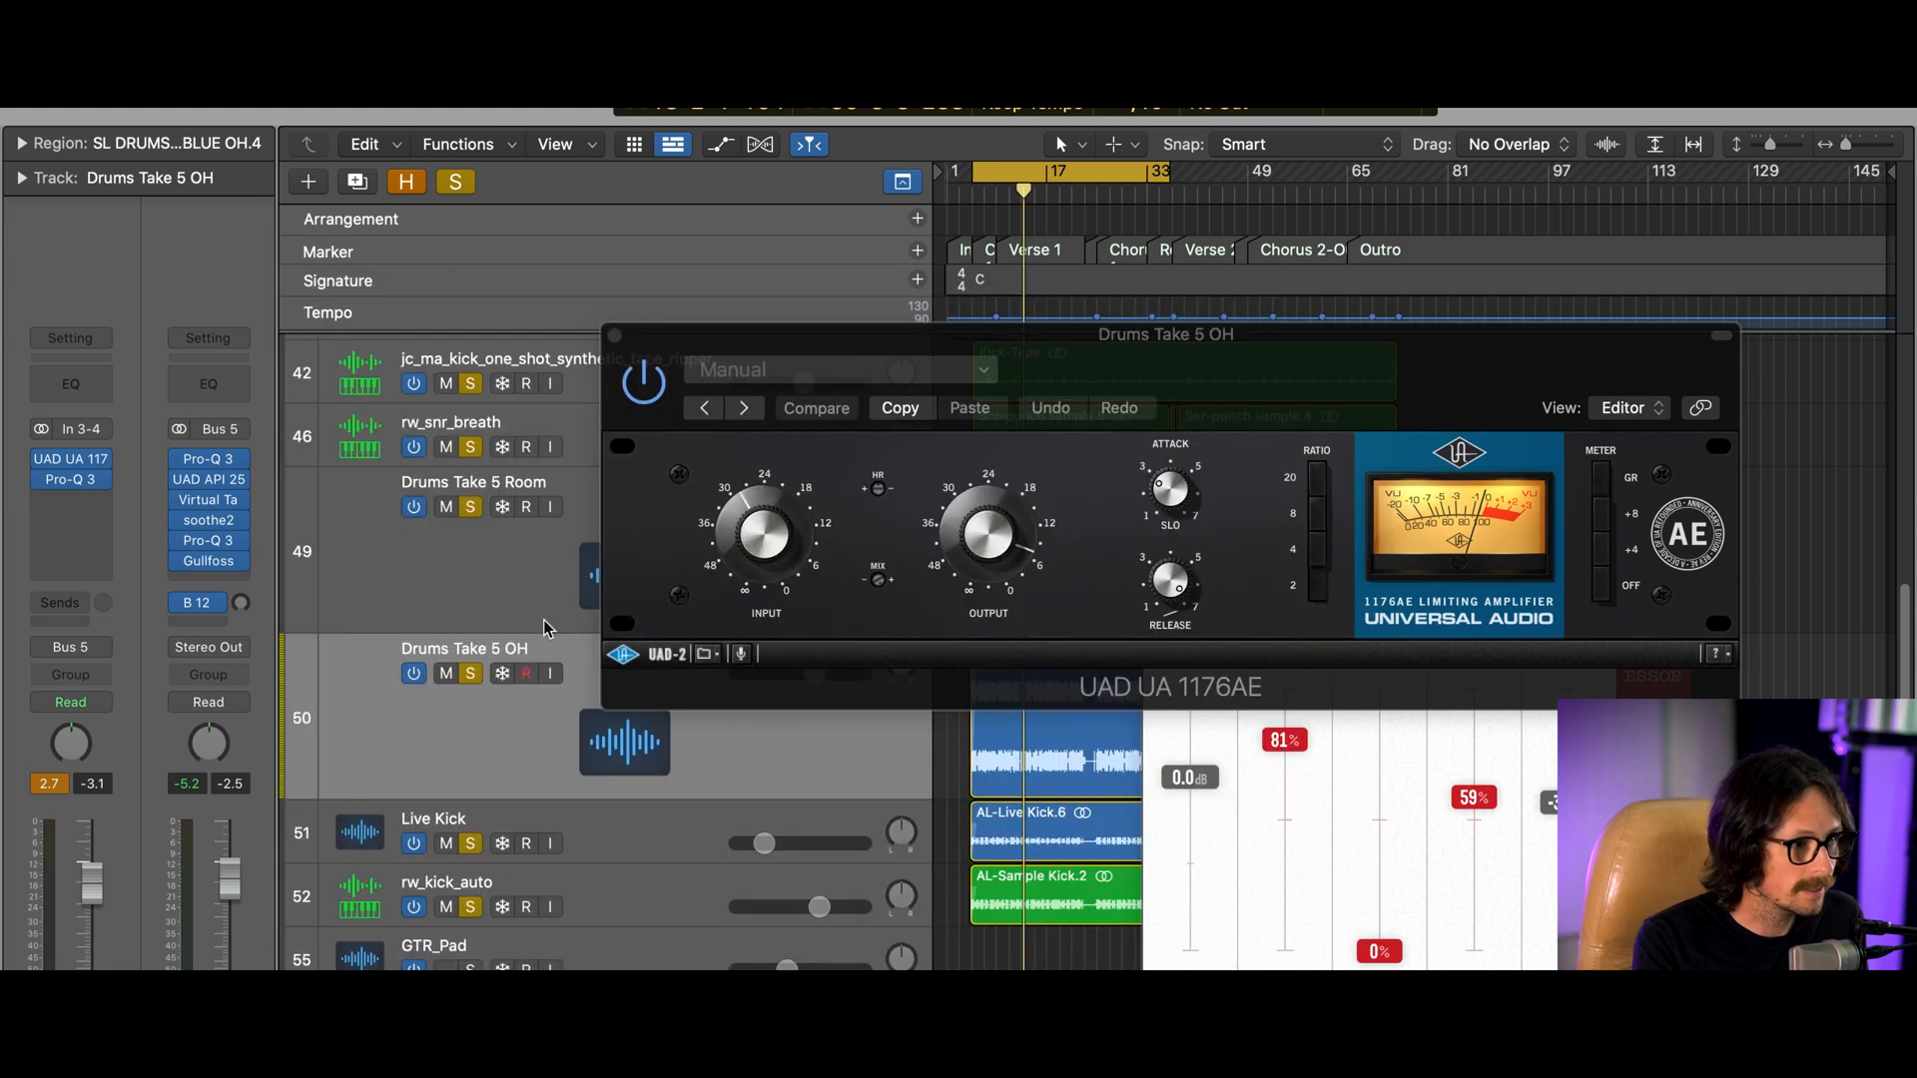
Play only Drums Take 5 OH with its 1176AE and Pro-Q 3 bypassed, and re-enable both to compare
key(s)
key(space)
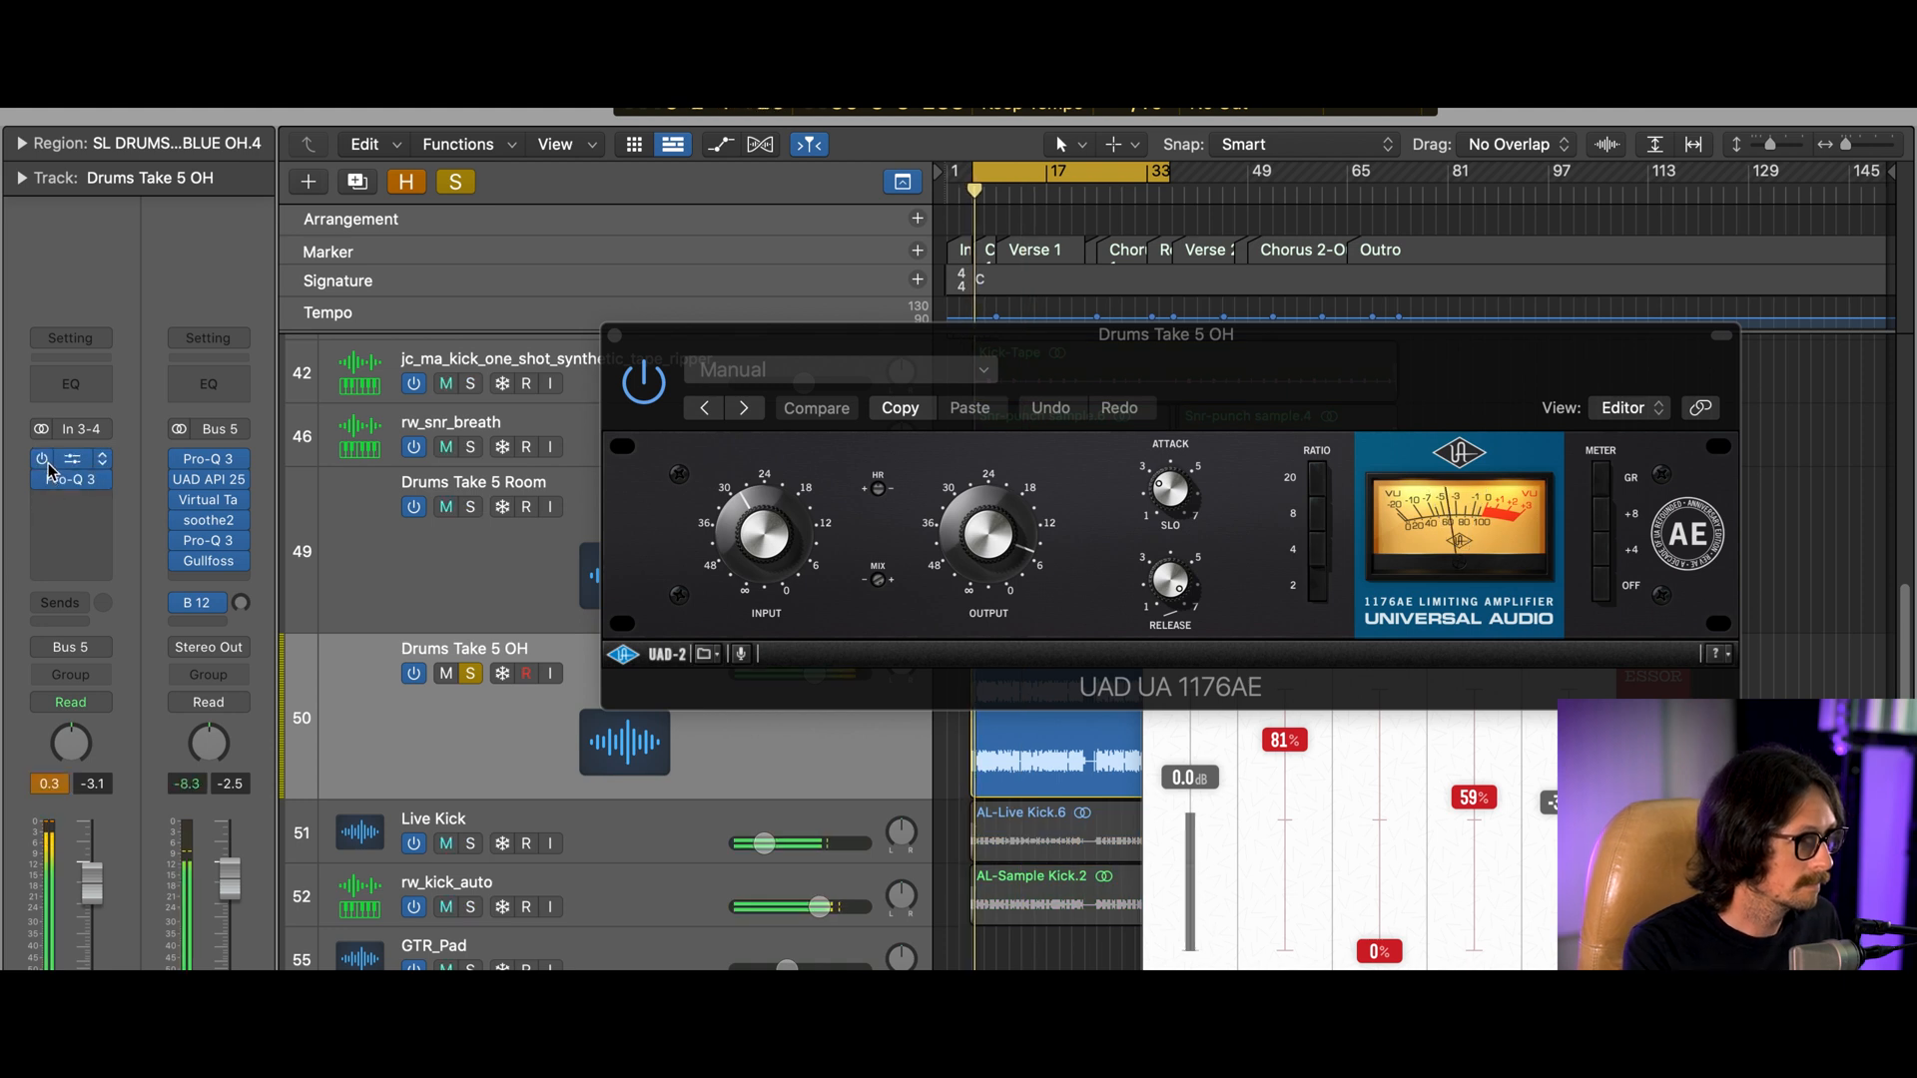
click(44, 460)
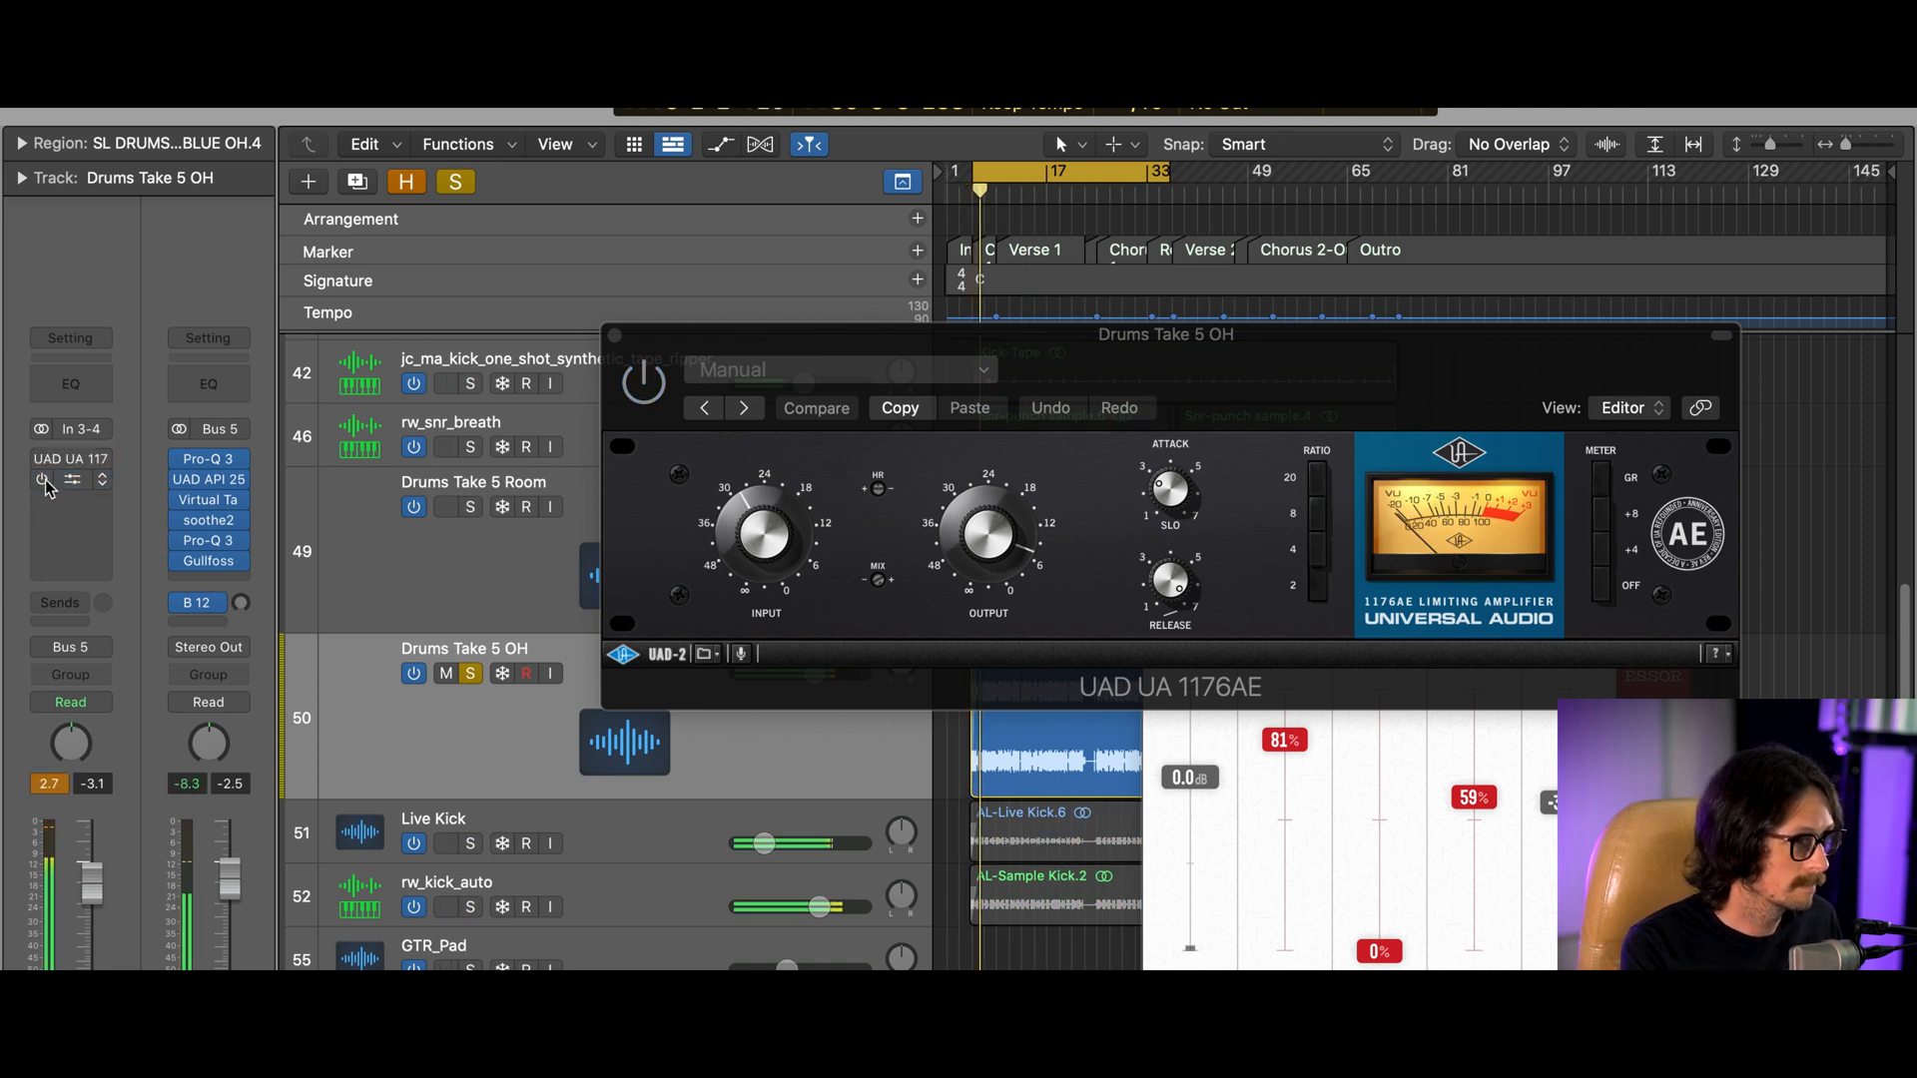
click(43, 480)
click(42, 462)
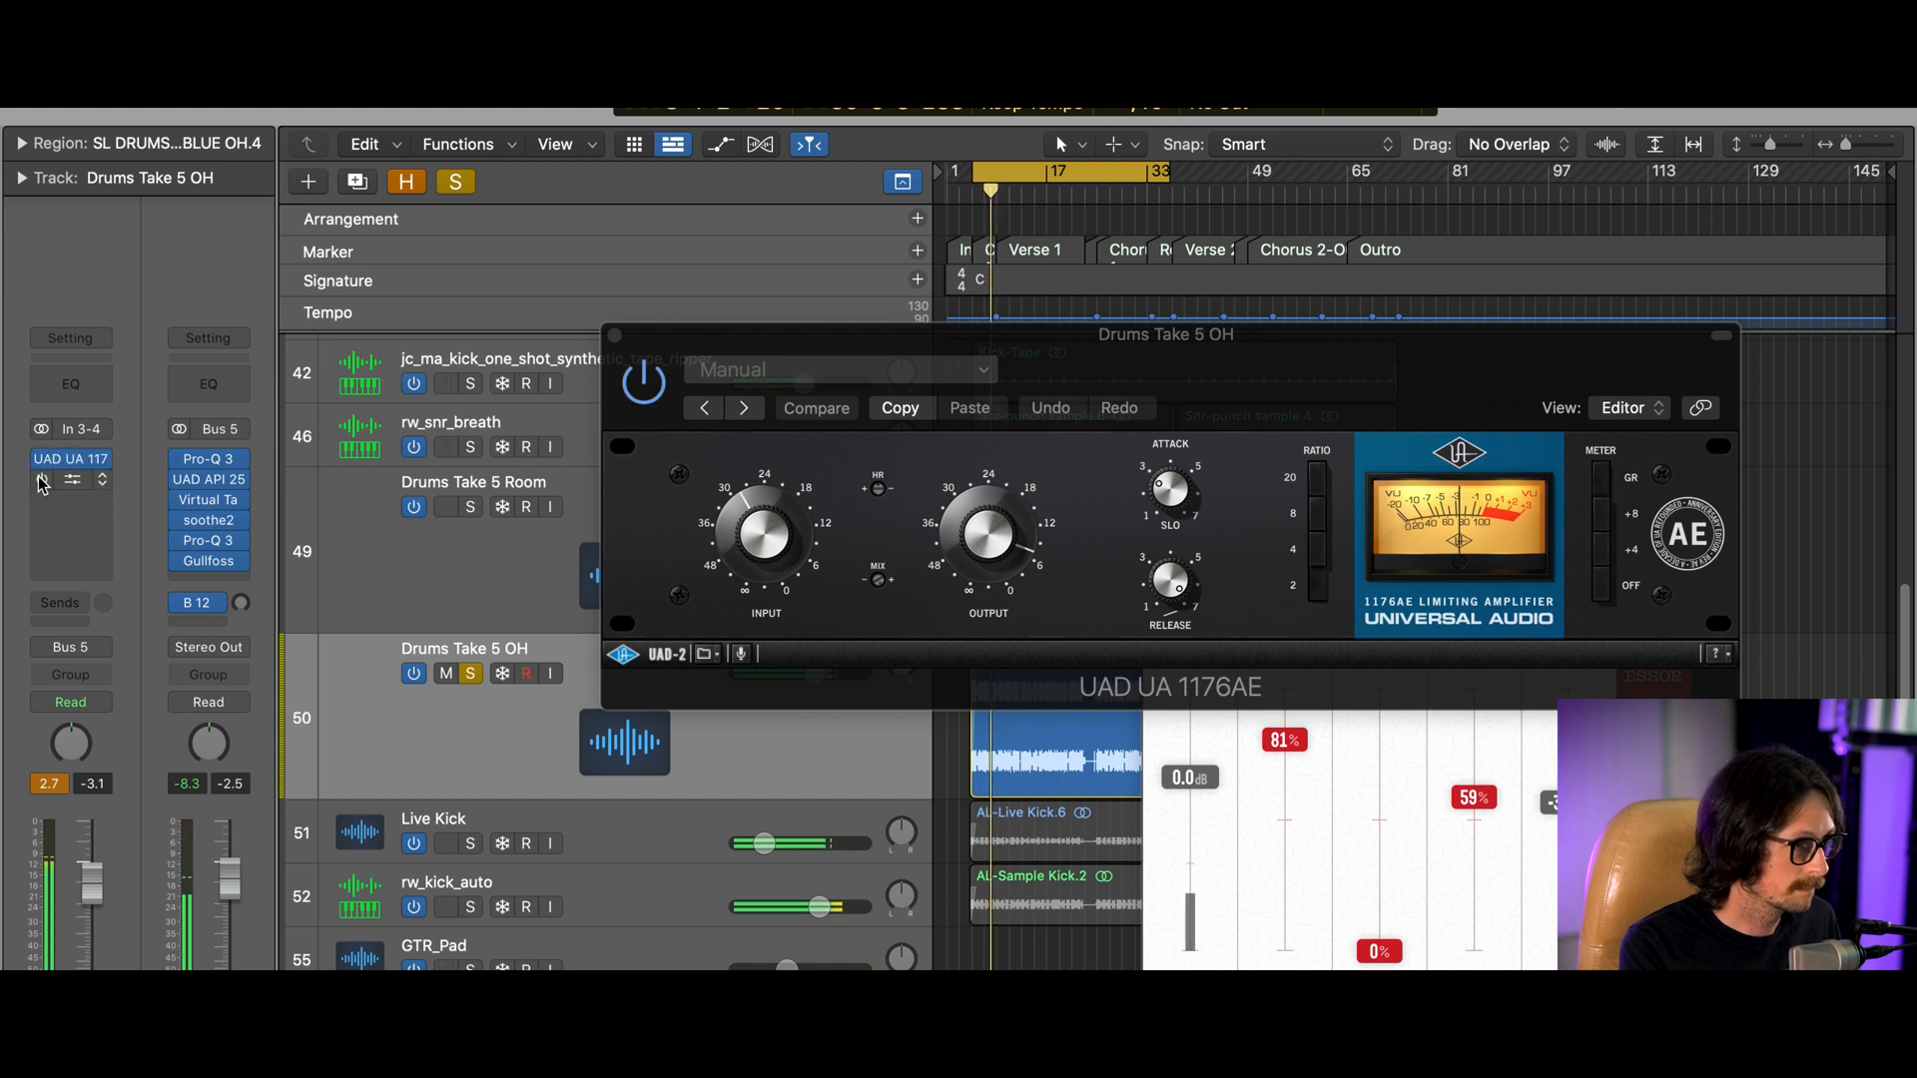
click(42, 480)
Solo the room drums, rw_snr_breath, tape-ripper kick, Live Kick and rw_kick_auto alongside the overheads during playback
click(470, 507)
click(470, 447)
click(470, 383)
click(467, 844)
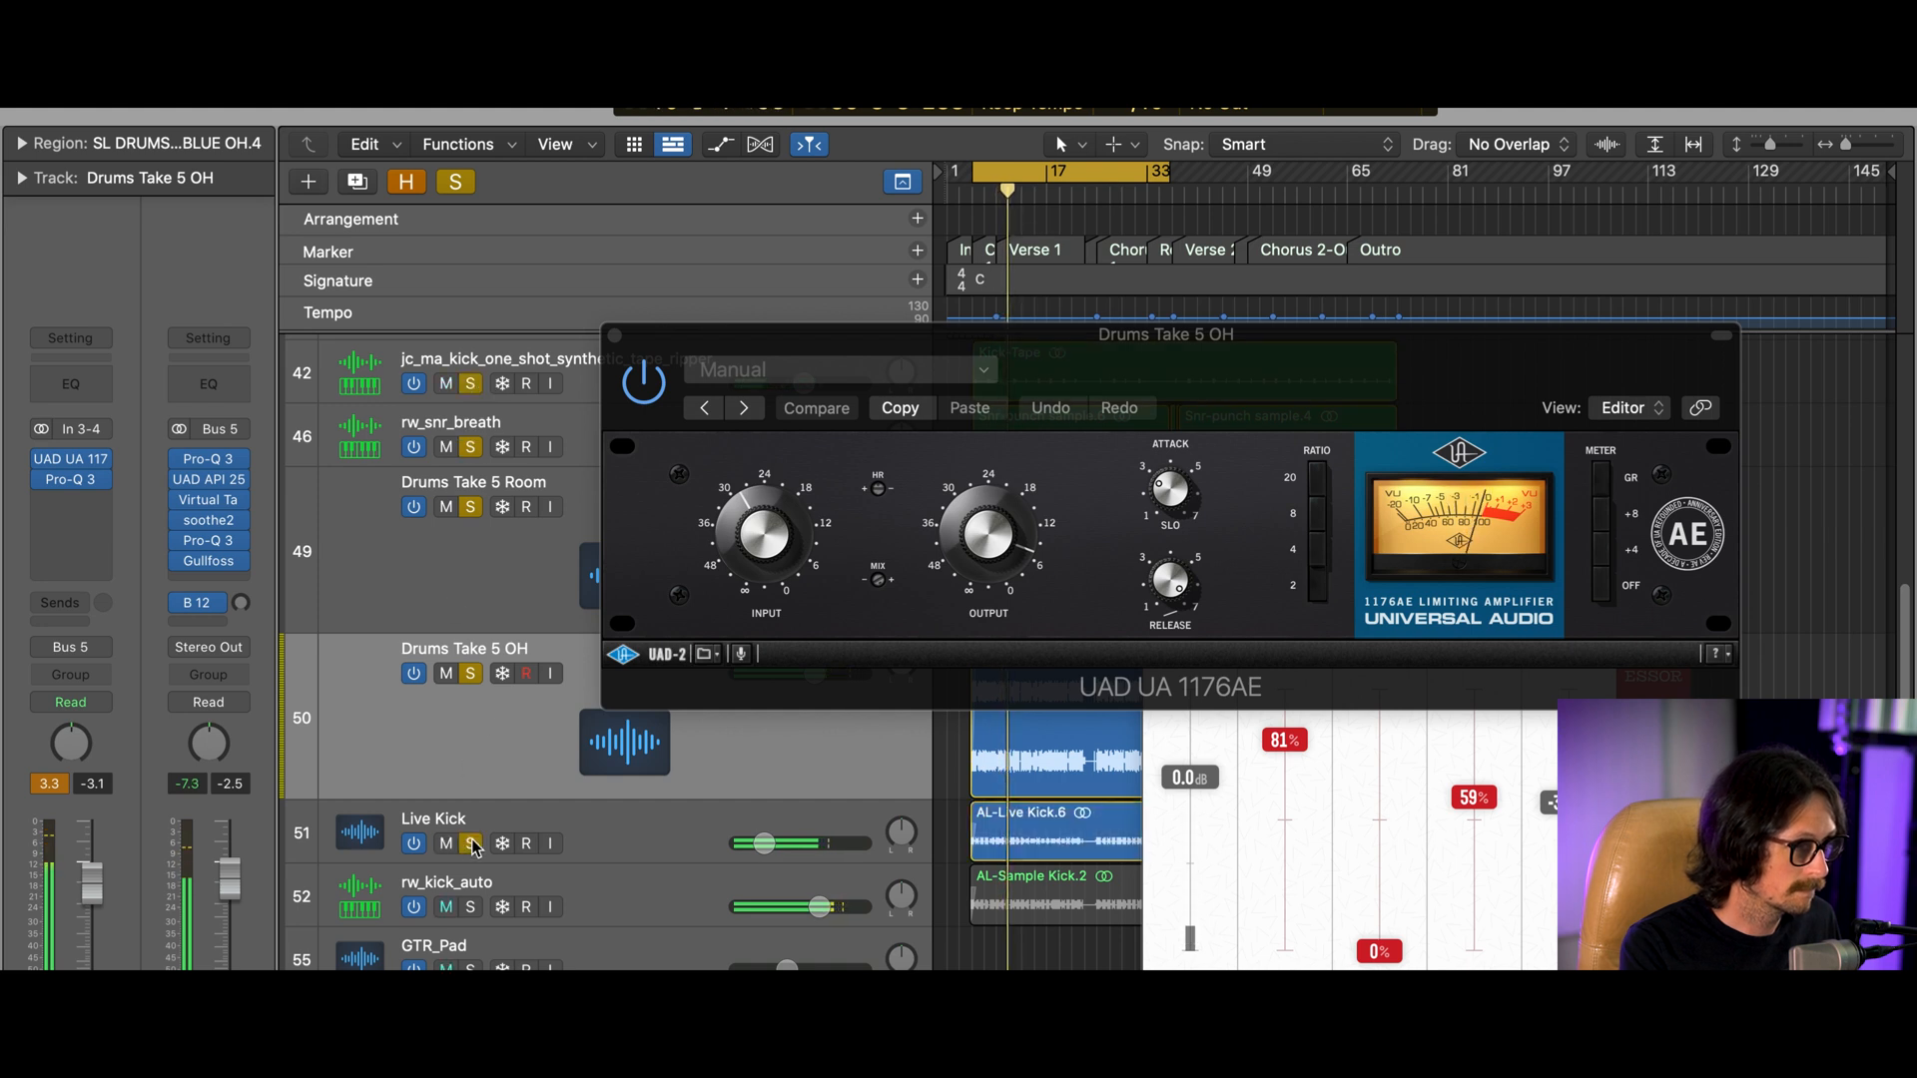
click(470, 906)
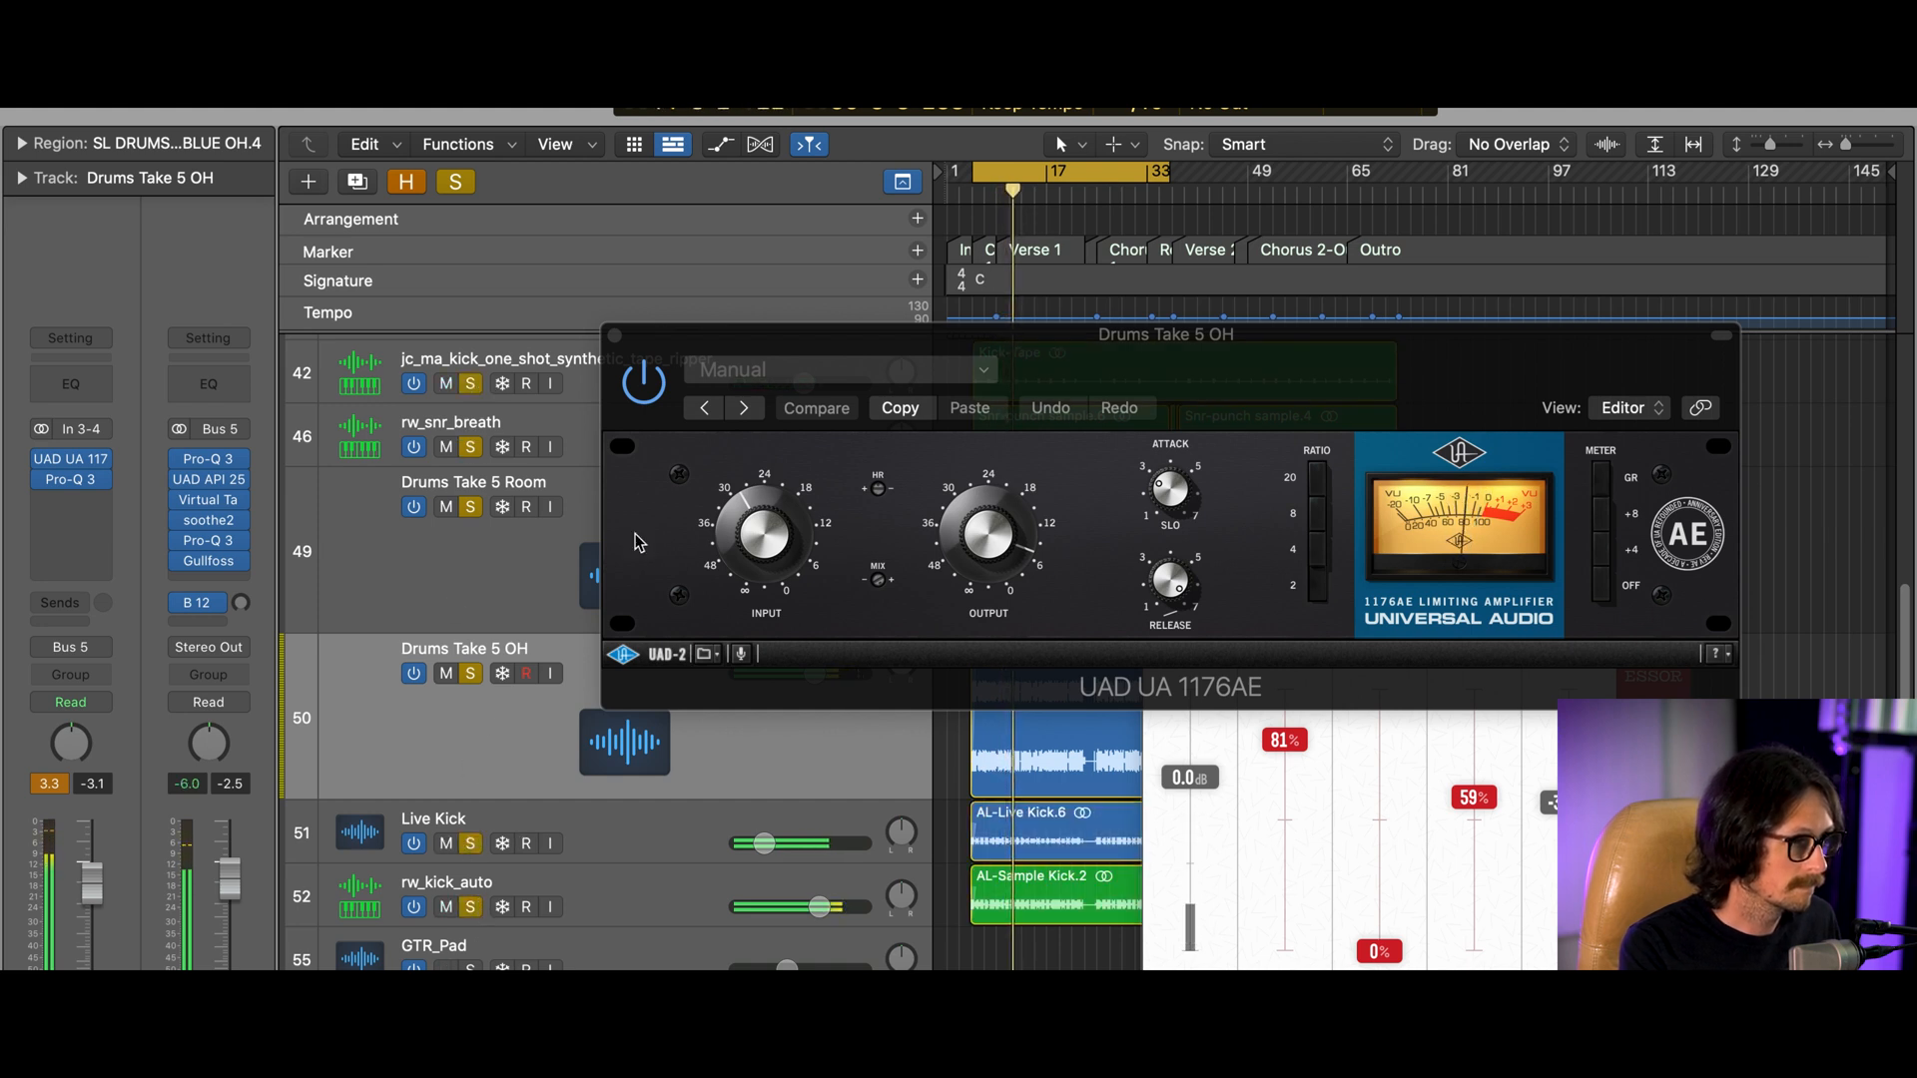
Move the 1176AE window clear of the track controls, and compare the soloed drums without and with Drums Take 5 OH
drag(751, 341, 925, 443)
scroll(599, 626, up, 2)
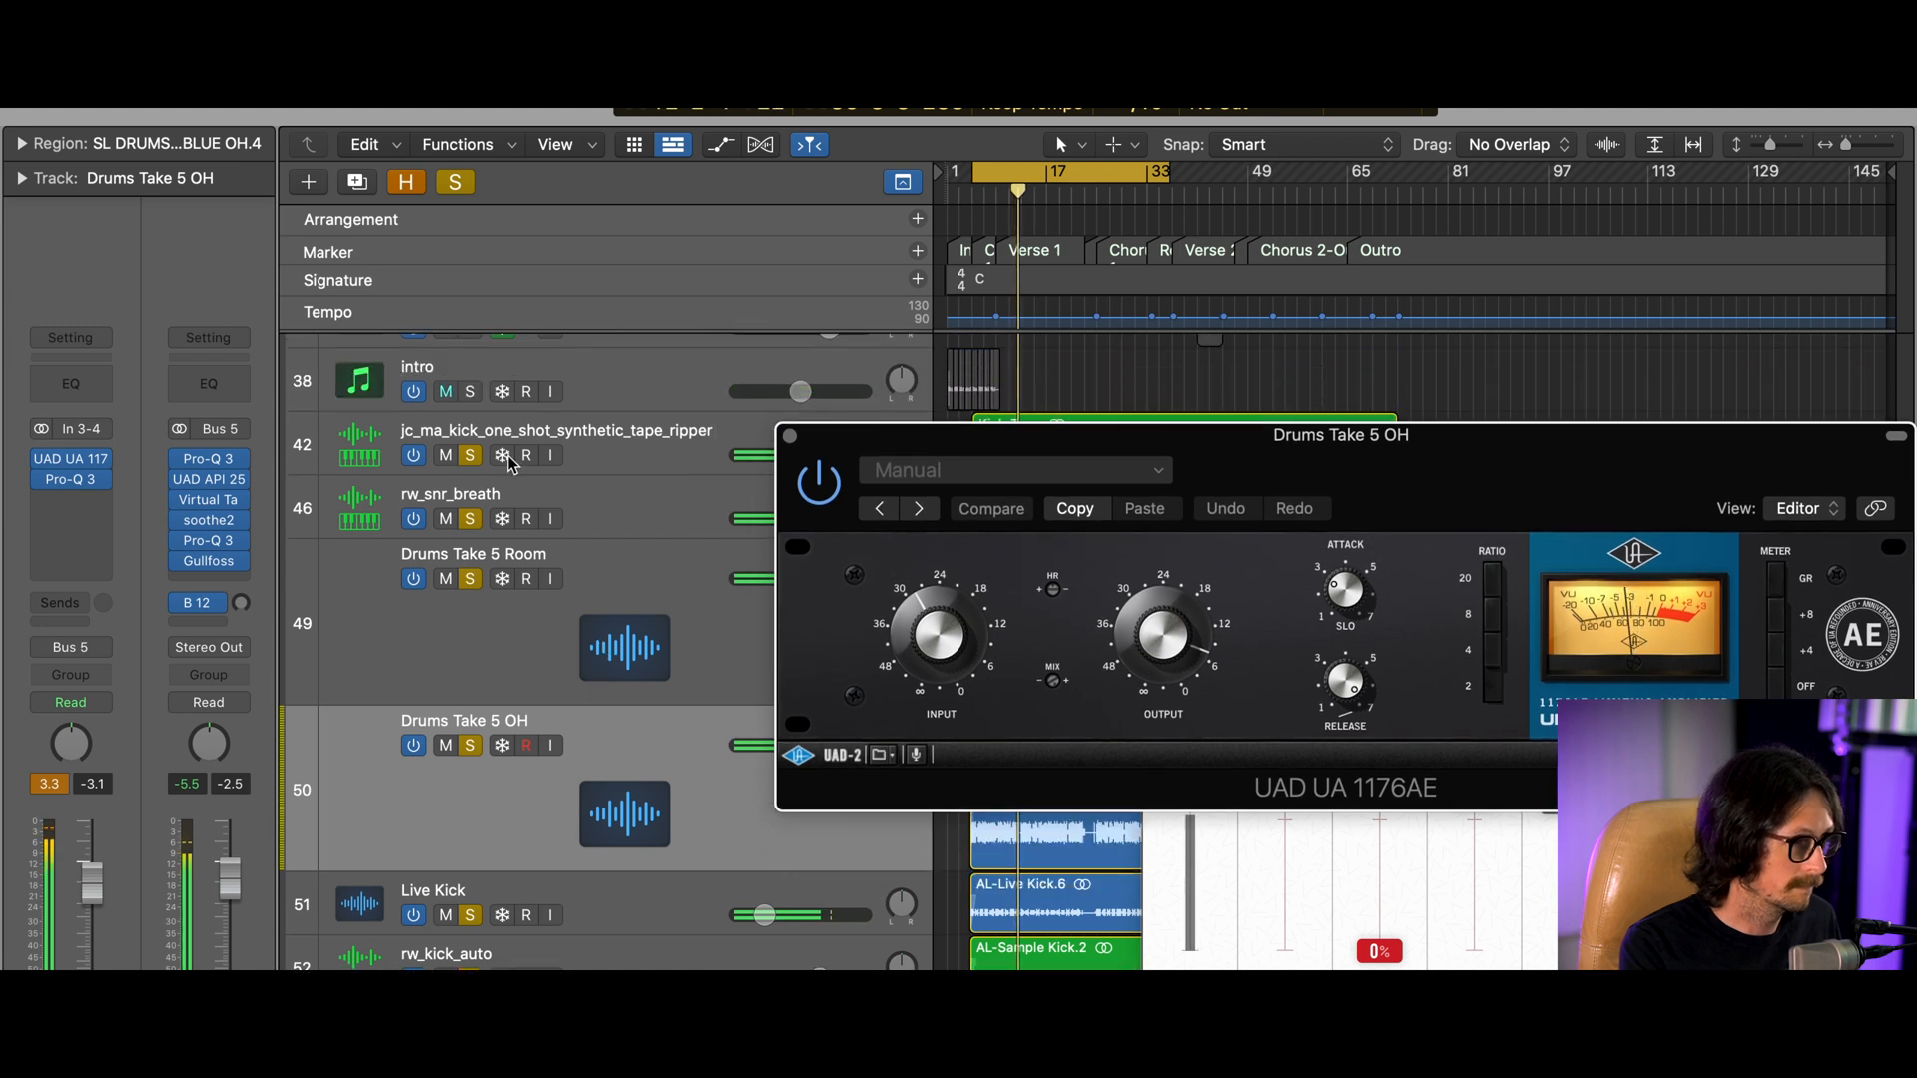
scroll(587, 814, down, 4)
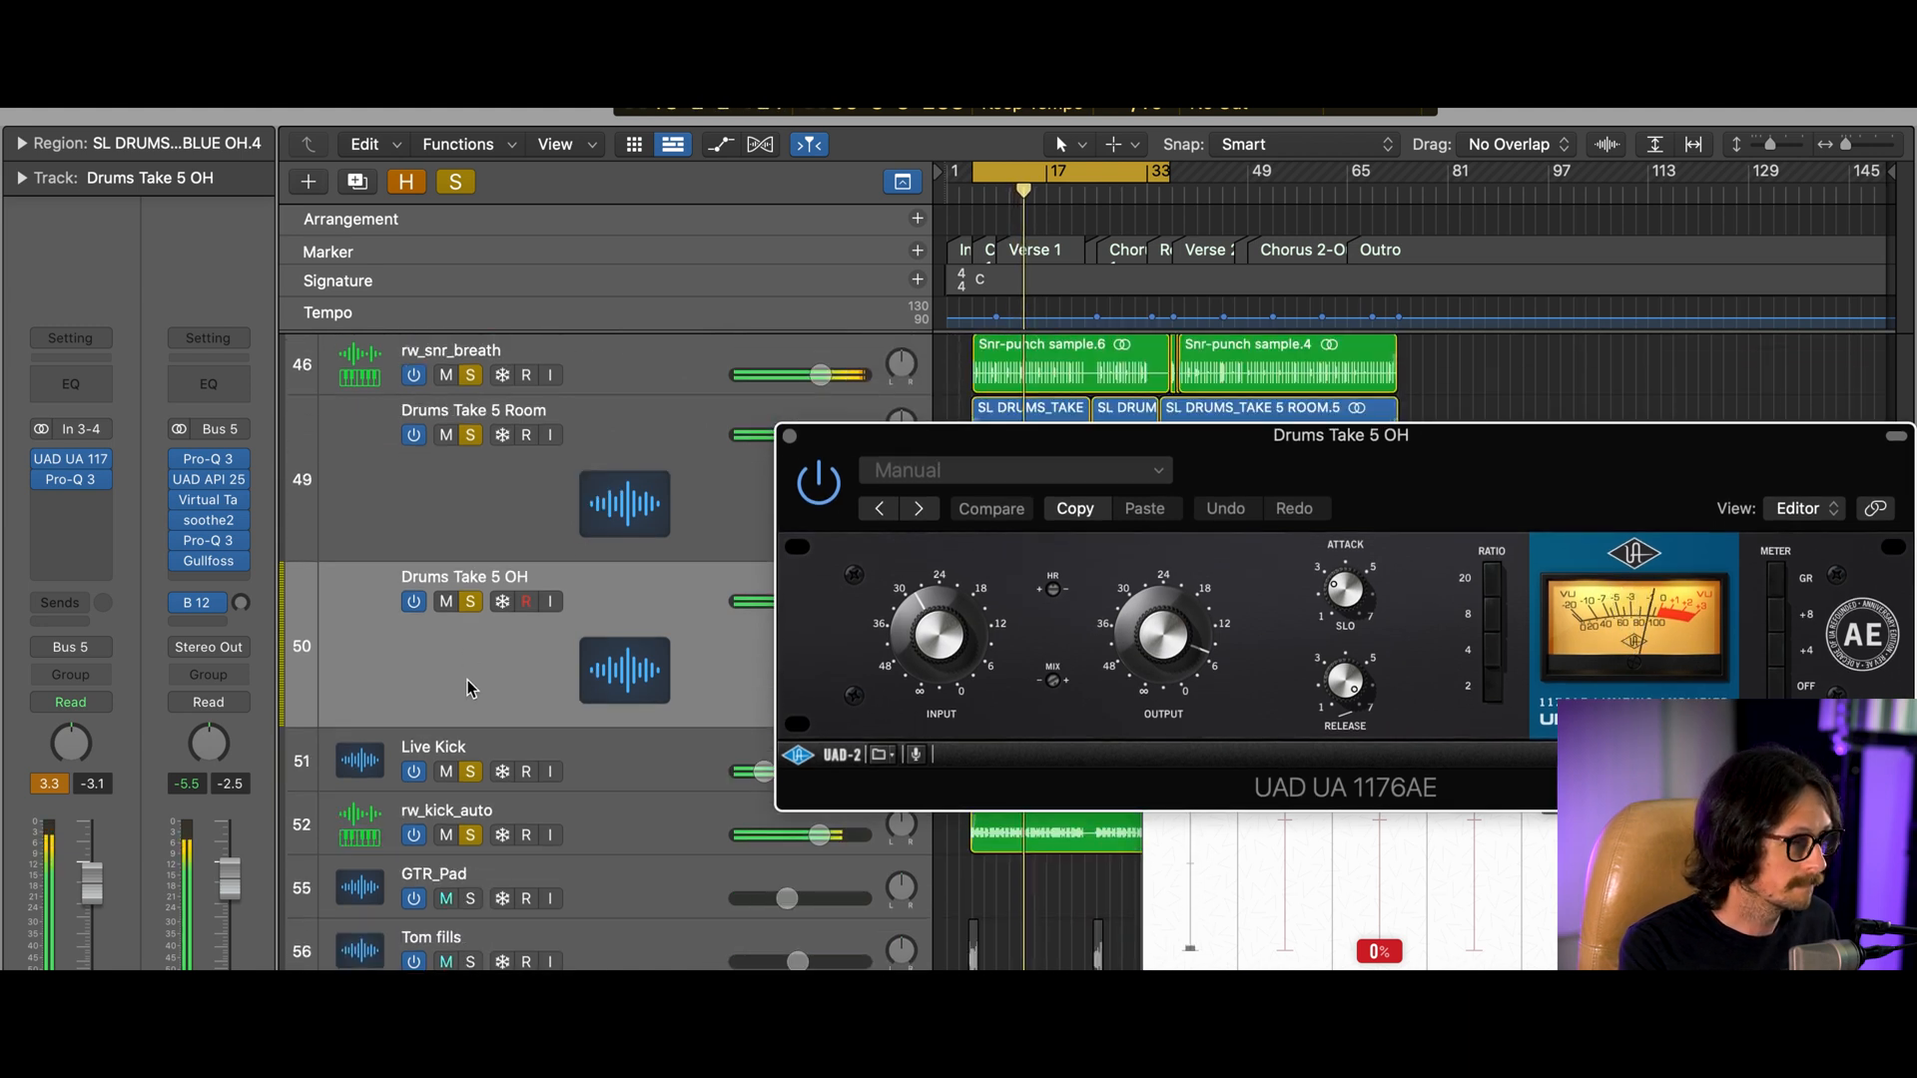
click(472, 602)
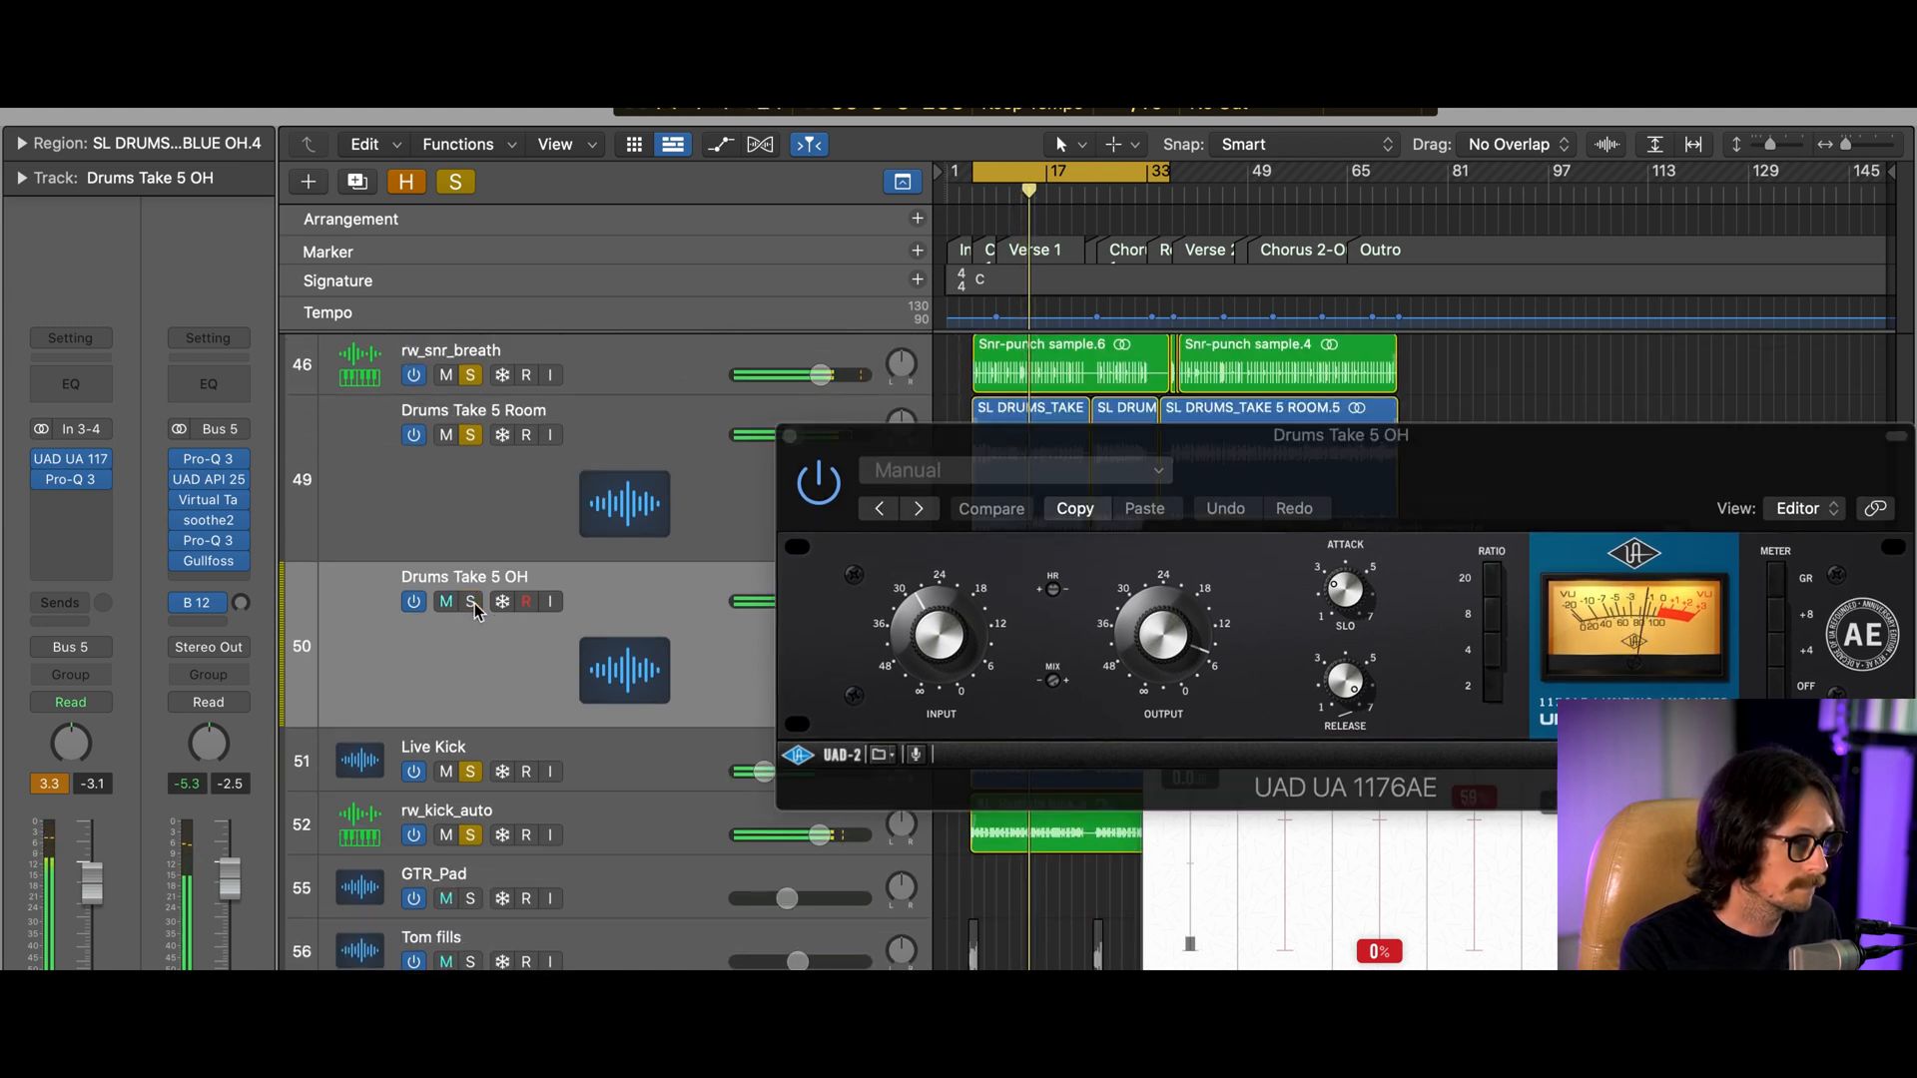
click(473, 602)
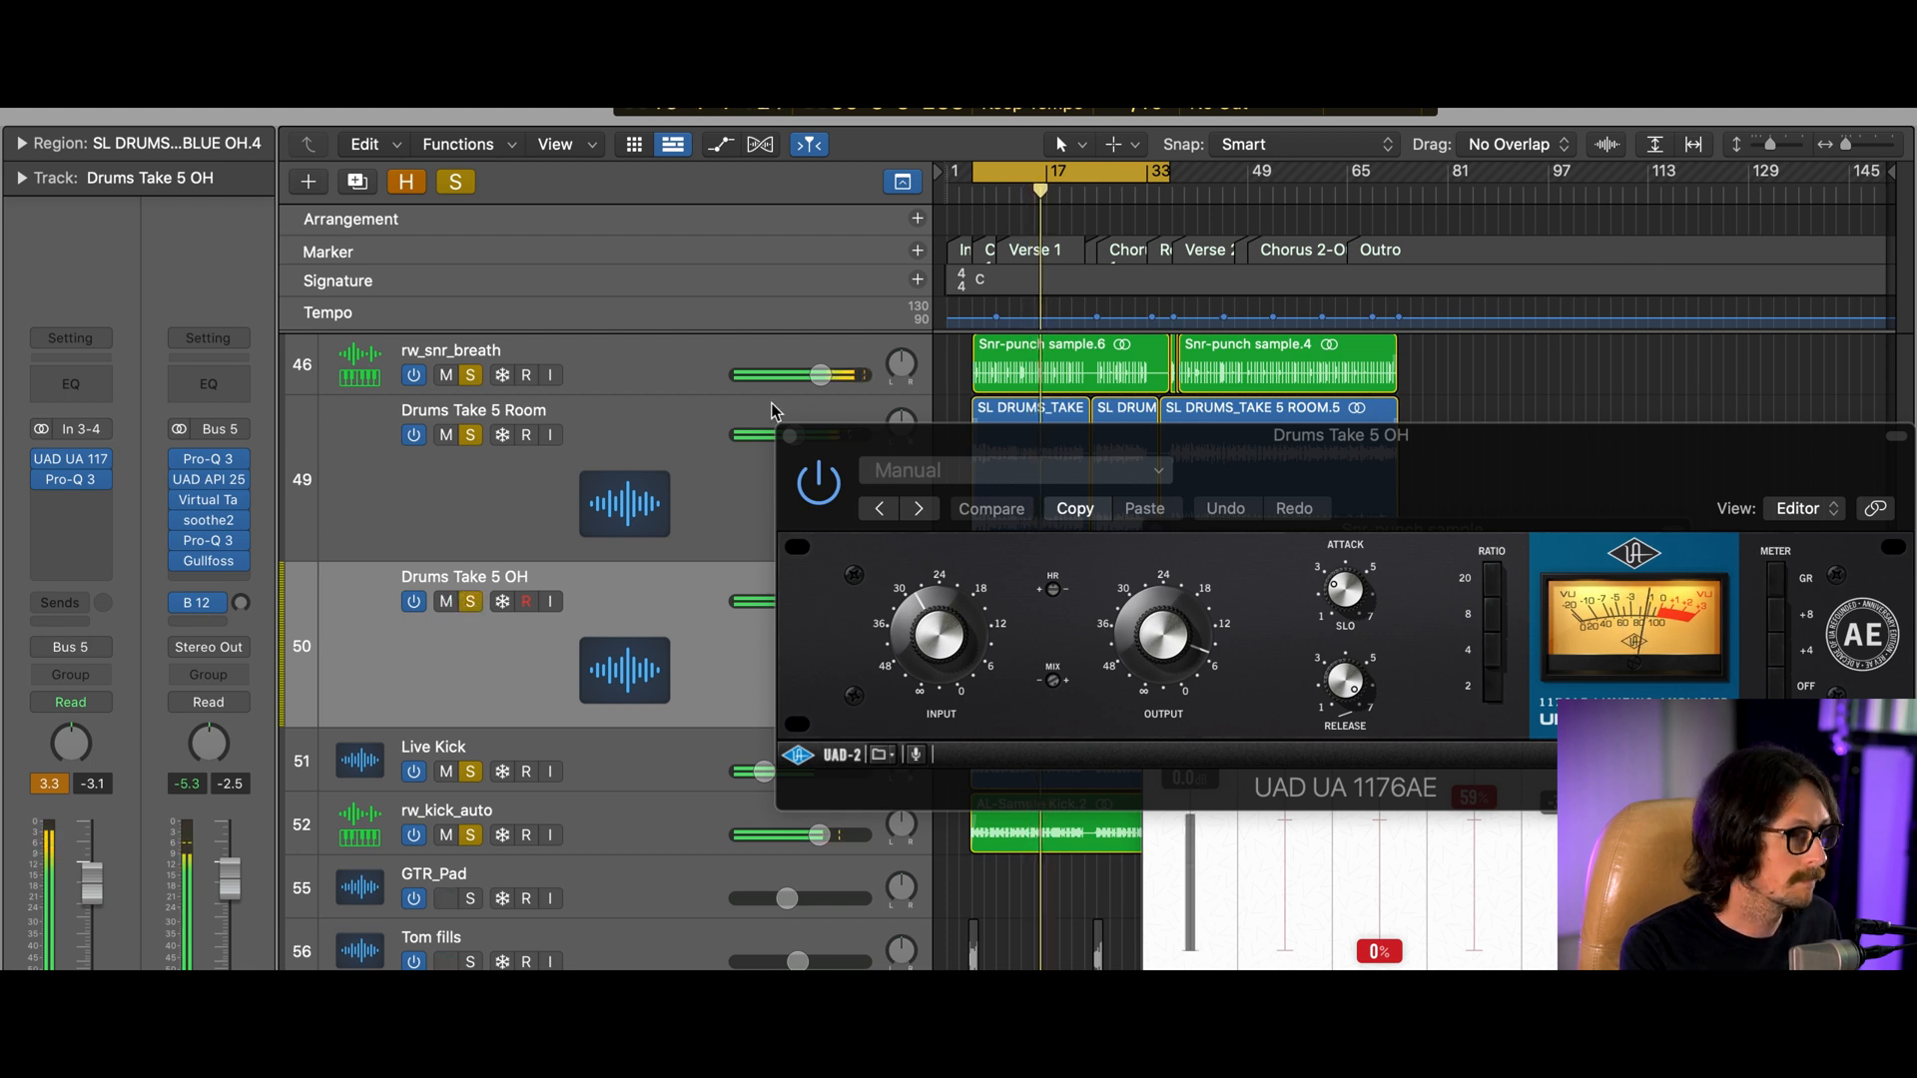
Clear all solos, and mute and unmute Drums Take 5 OH to compare it within the full mix
click(470, 602)
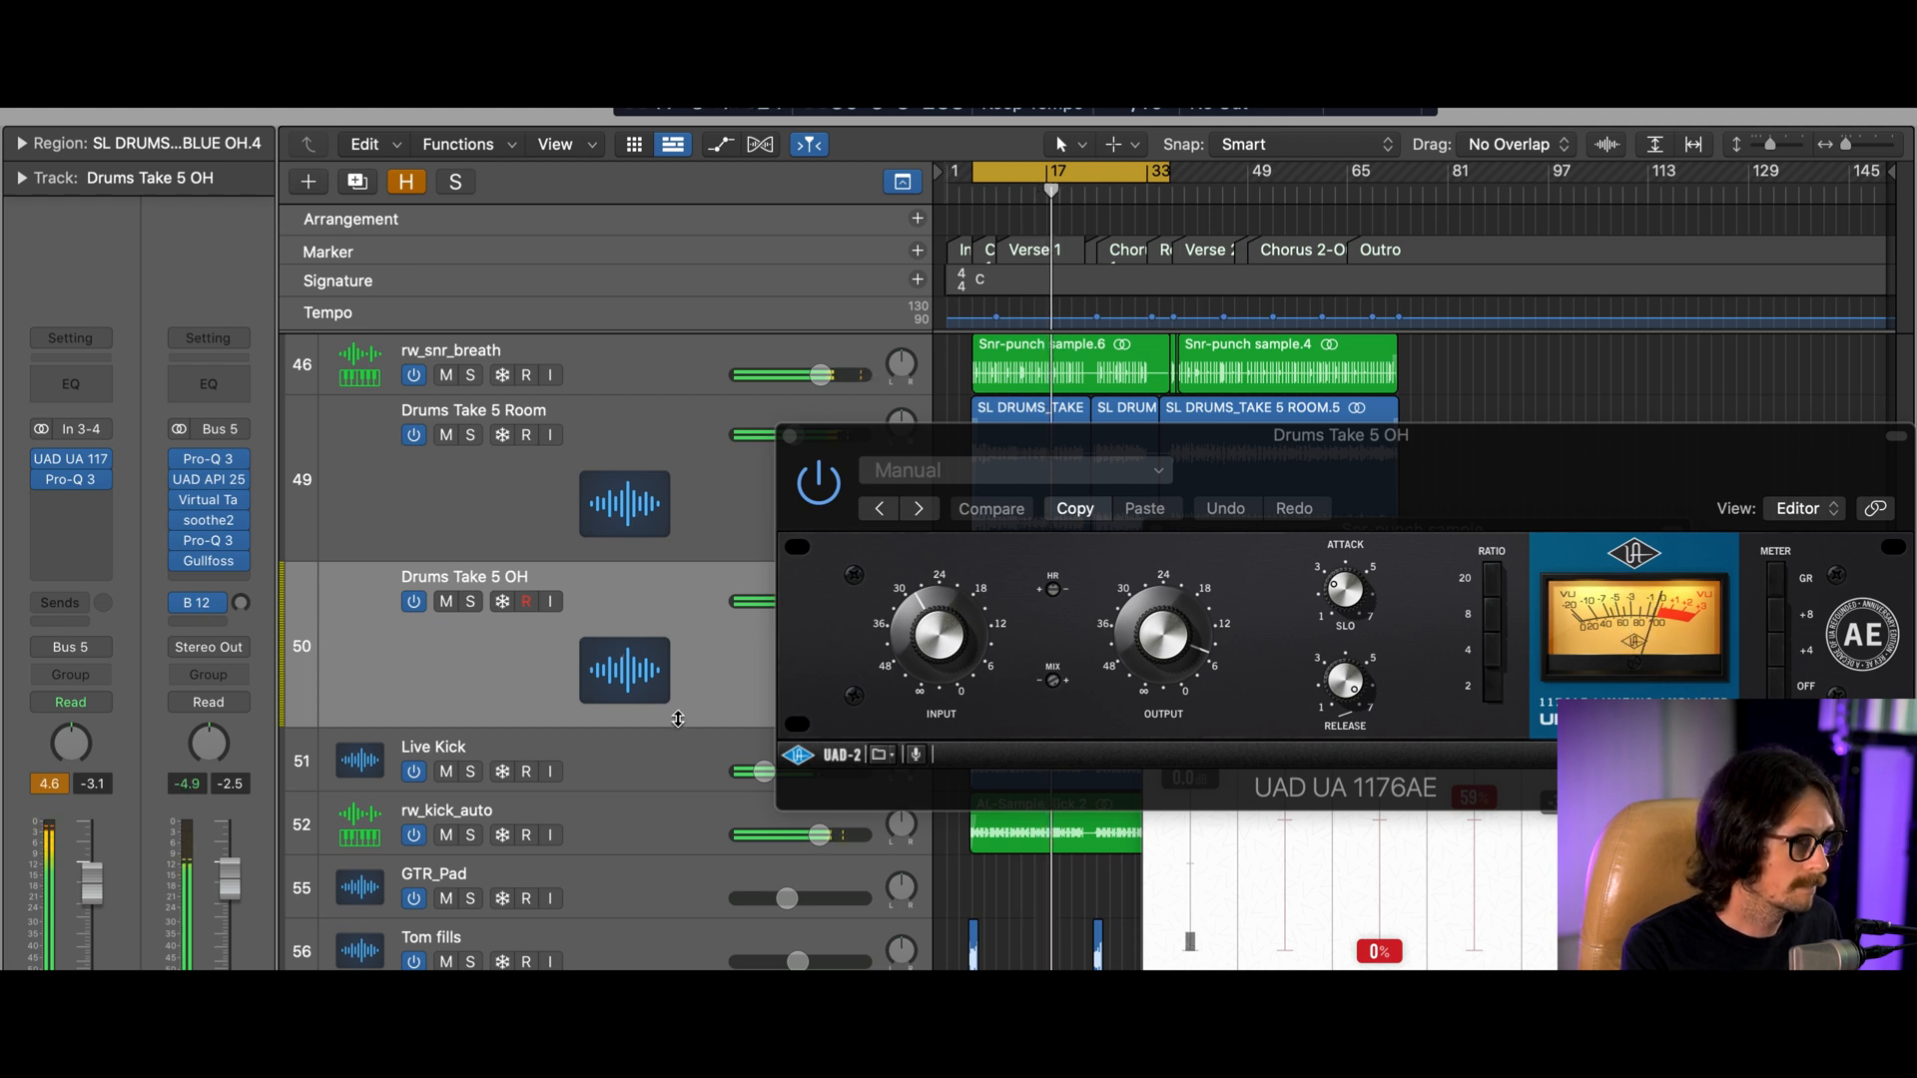
click(447, 602)
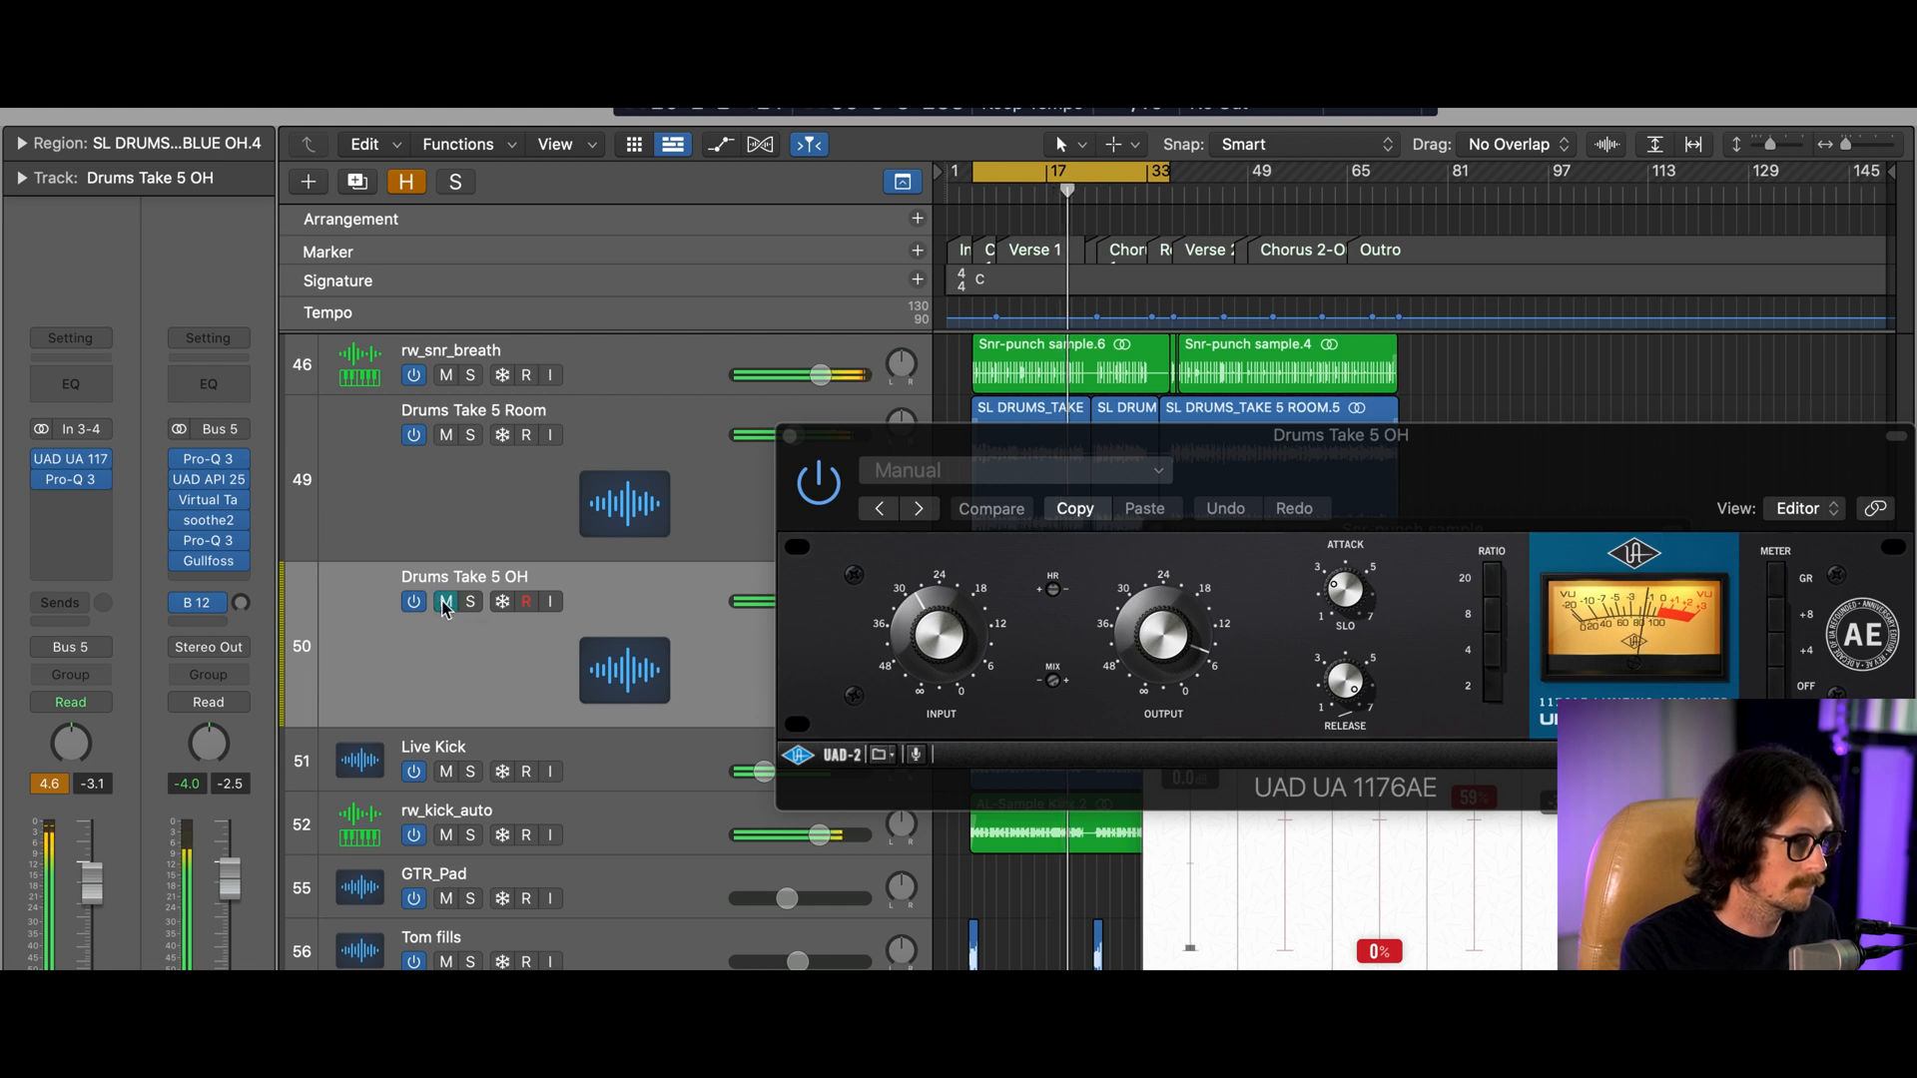
click(447, 602)
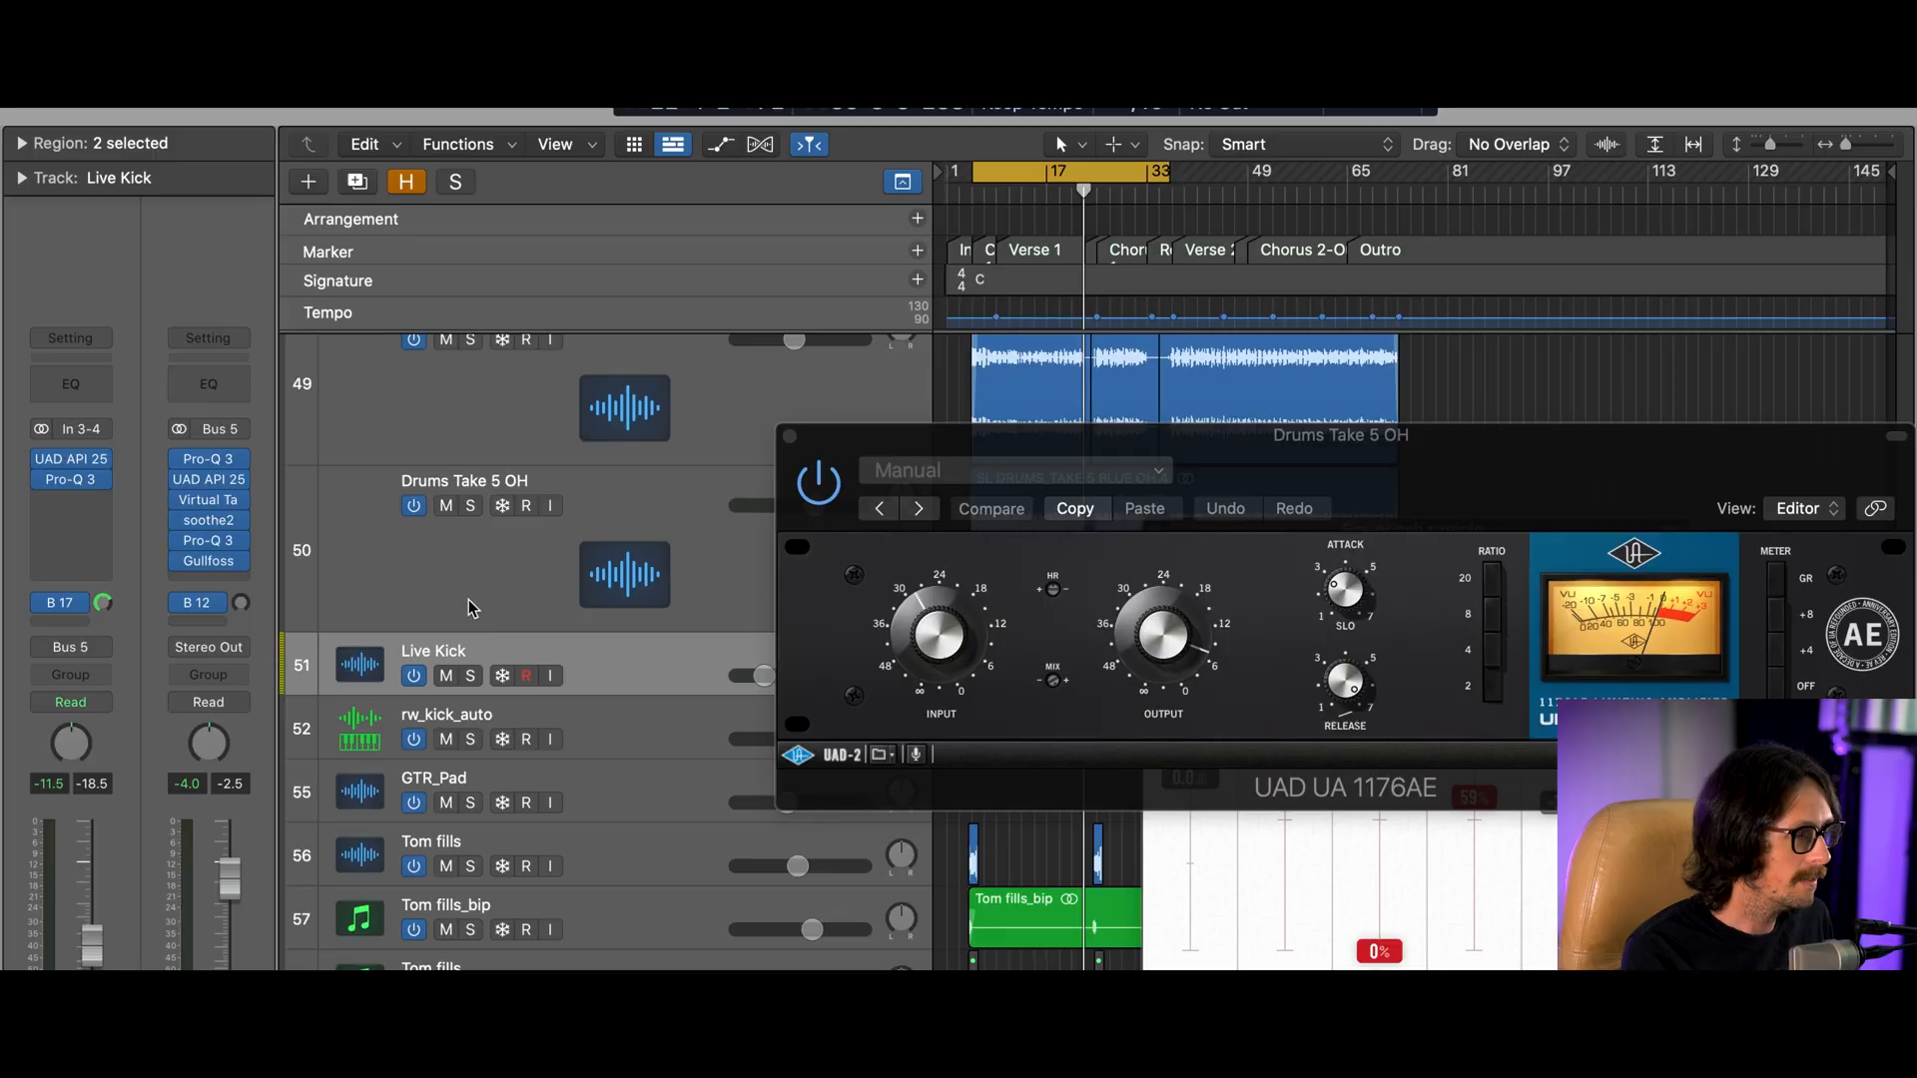
Open the API 2500 bus compressor on Live Kick, and reposition its window to examine the compressor settings
click(72, 461)
drag(1210, 342, 1009, 423)
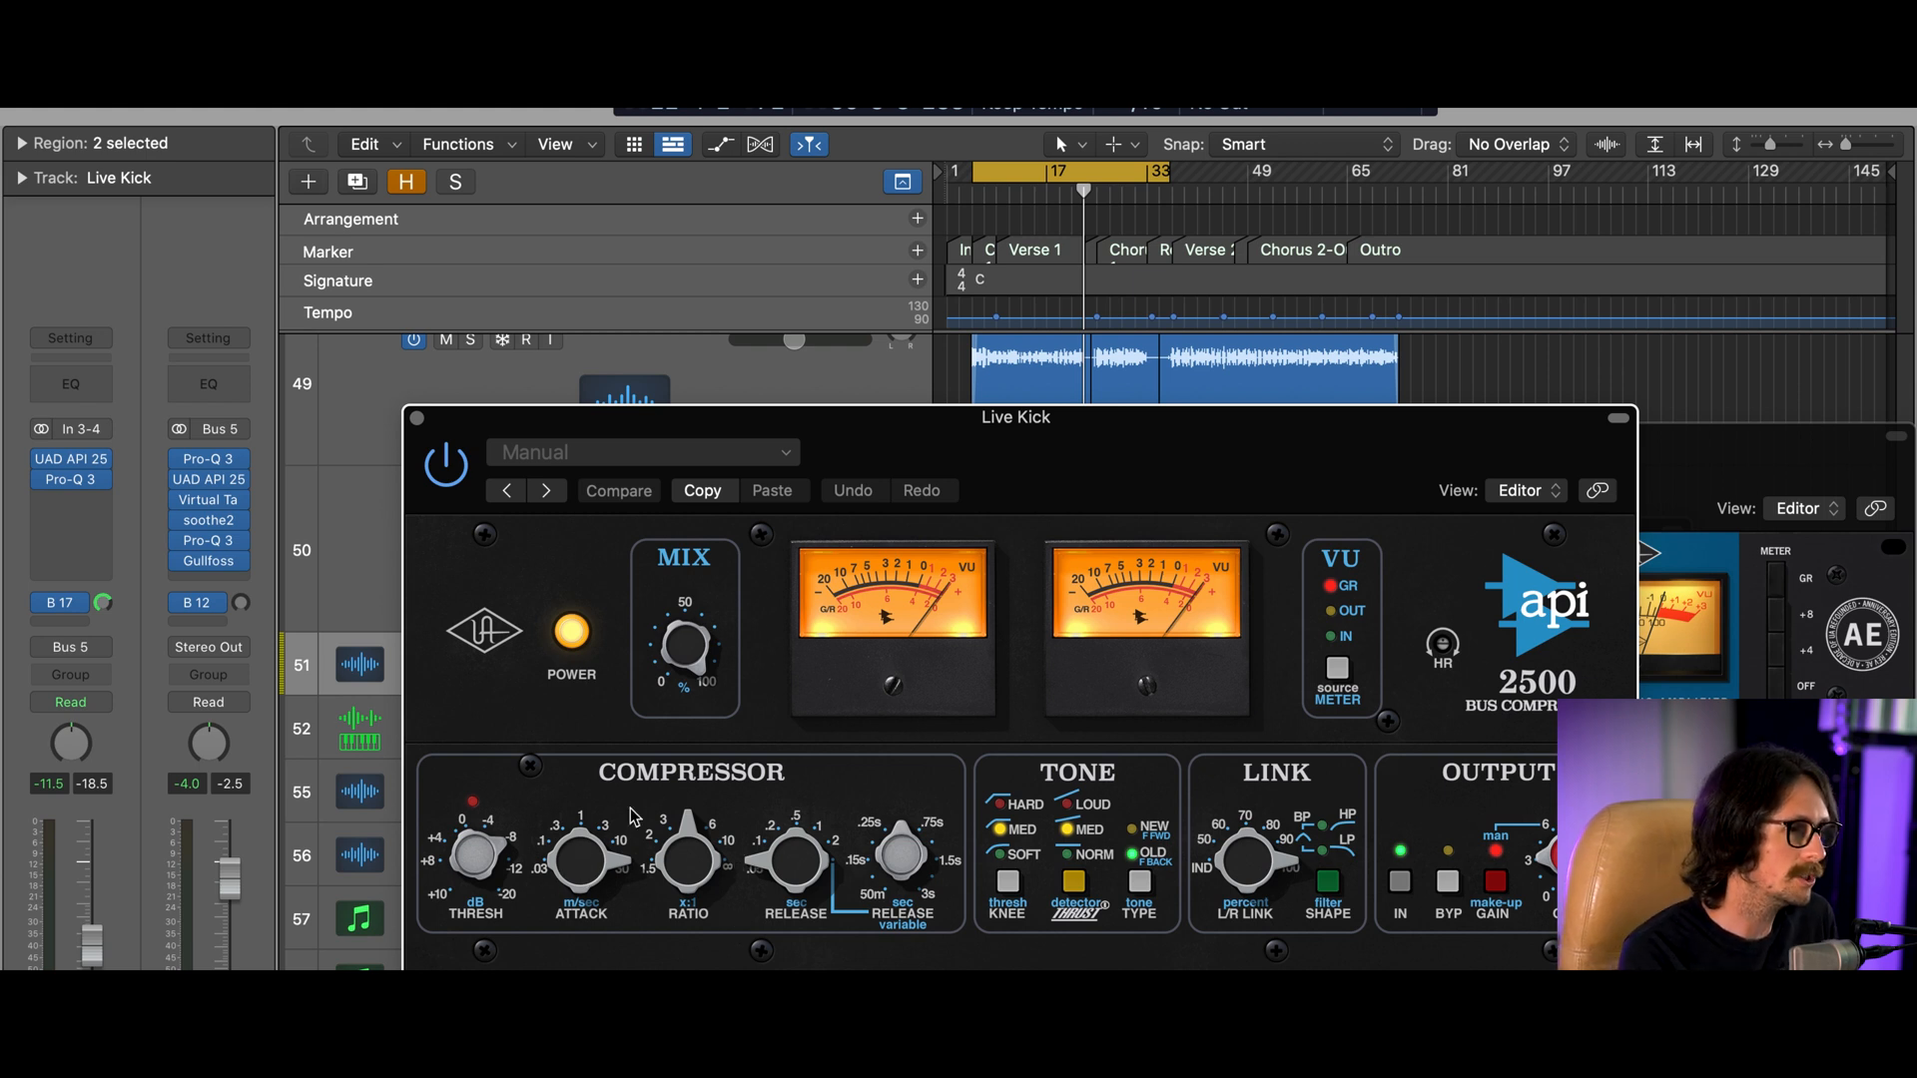
drag(871, 460, 967, 481)
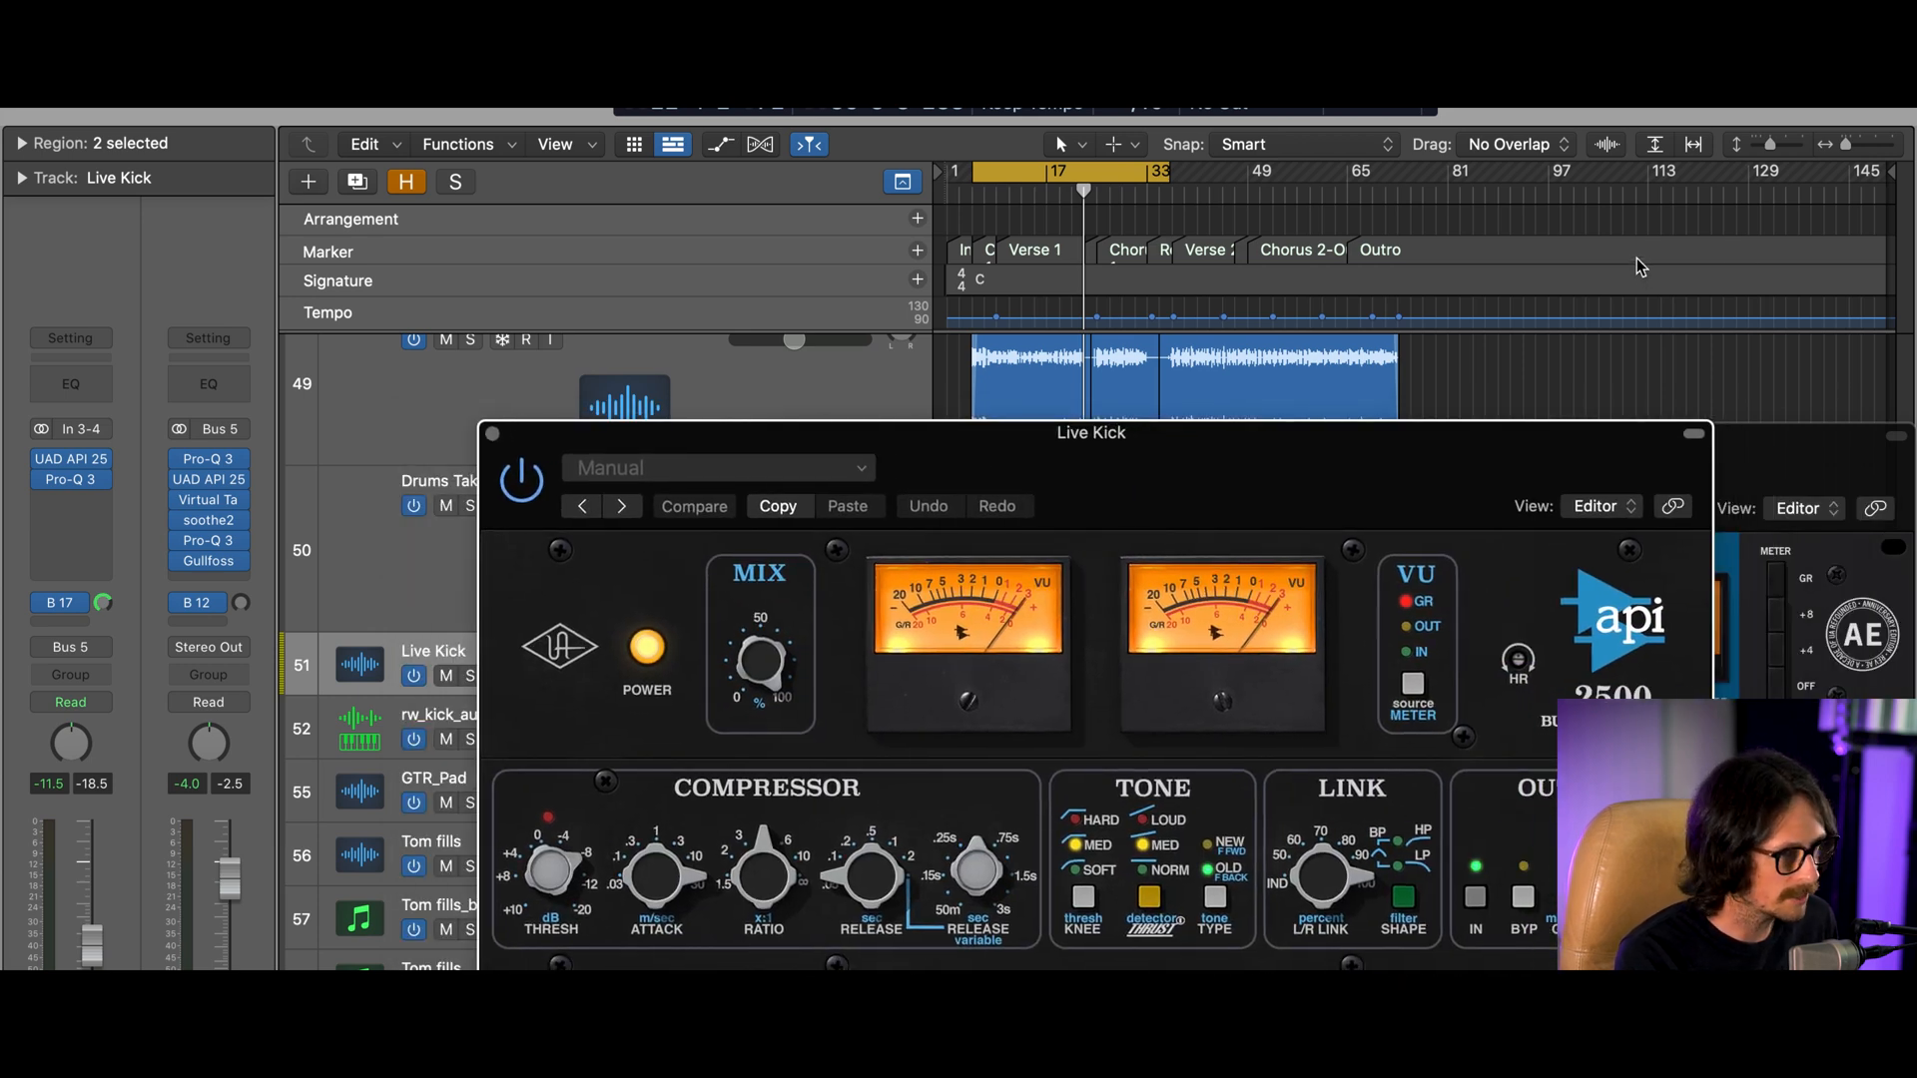
Solo Live Kick and play it, comparing the sound with its API 2500 compressor bypassed and enabled
key(space)
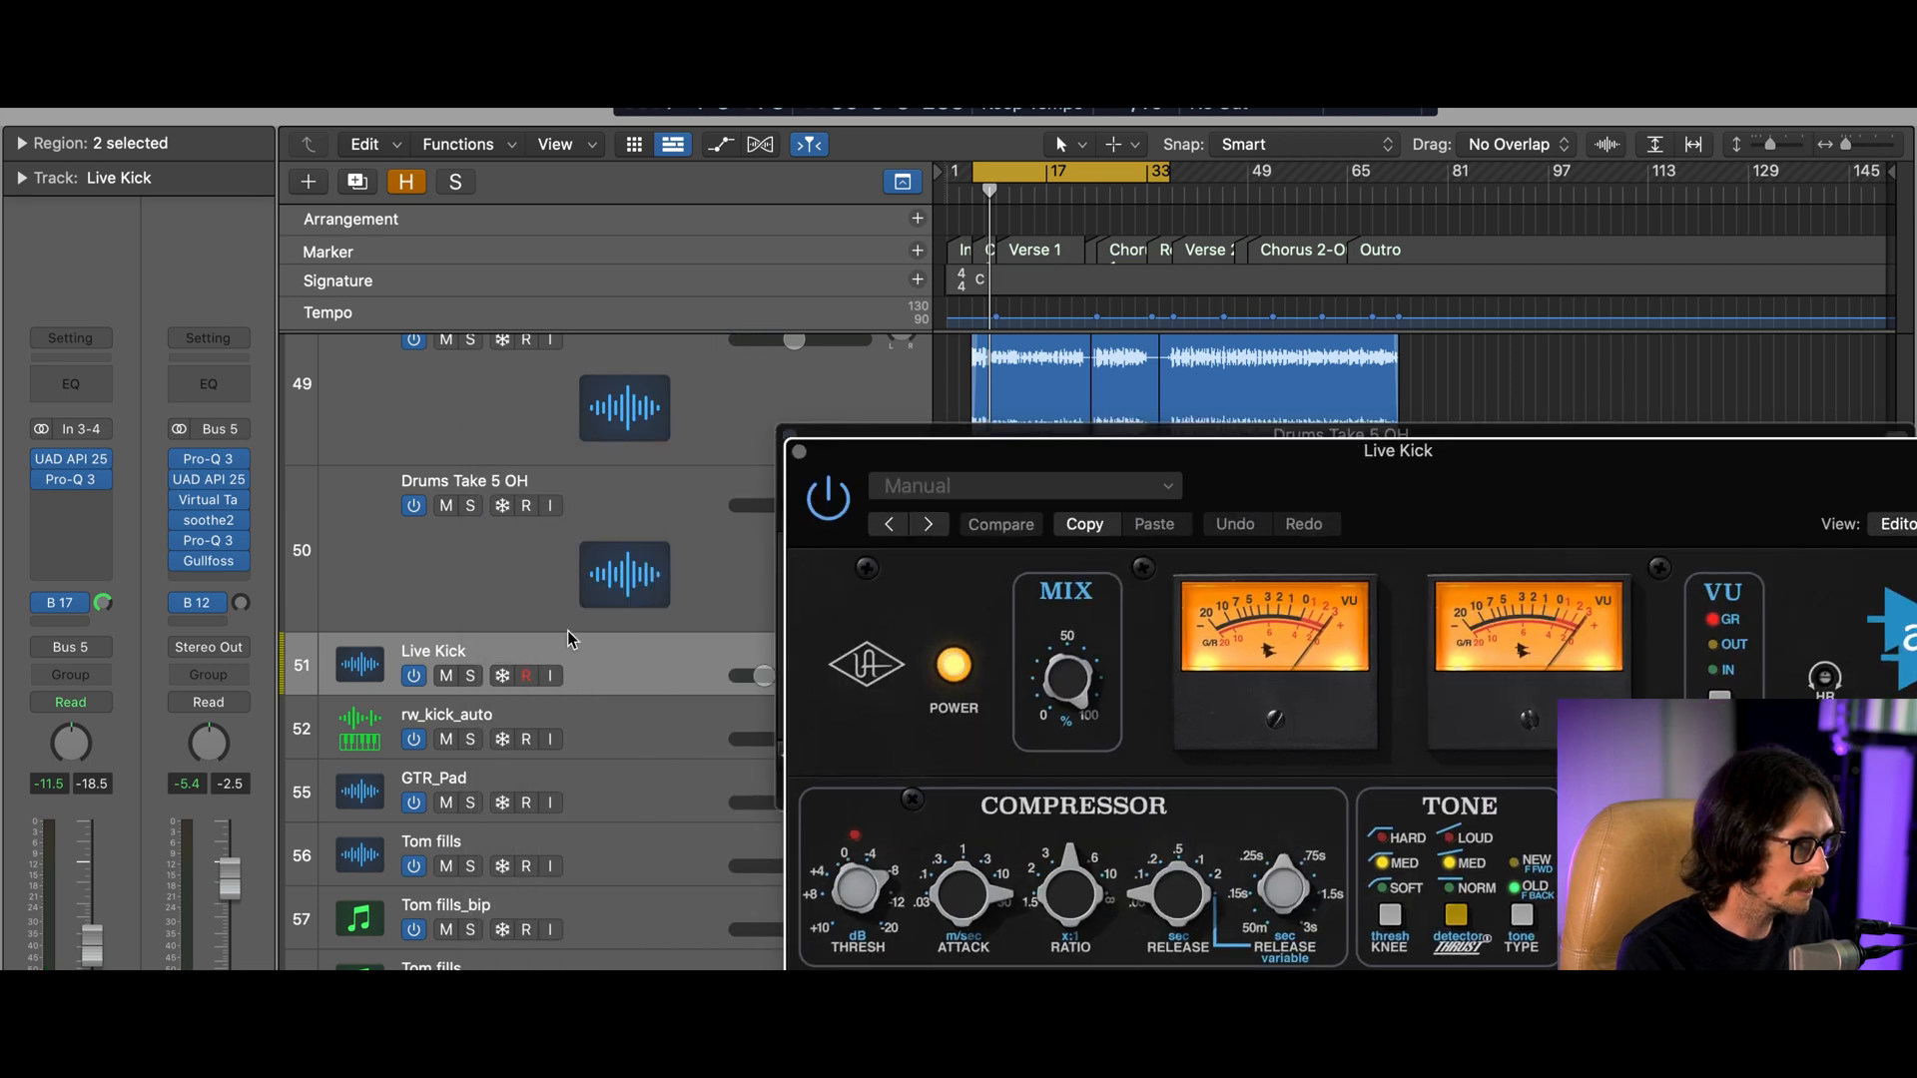
click(470, 676)
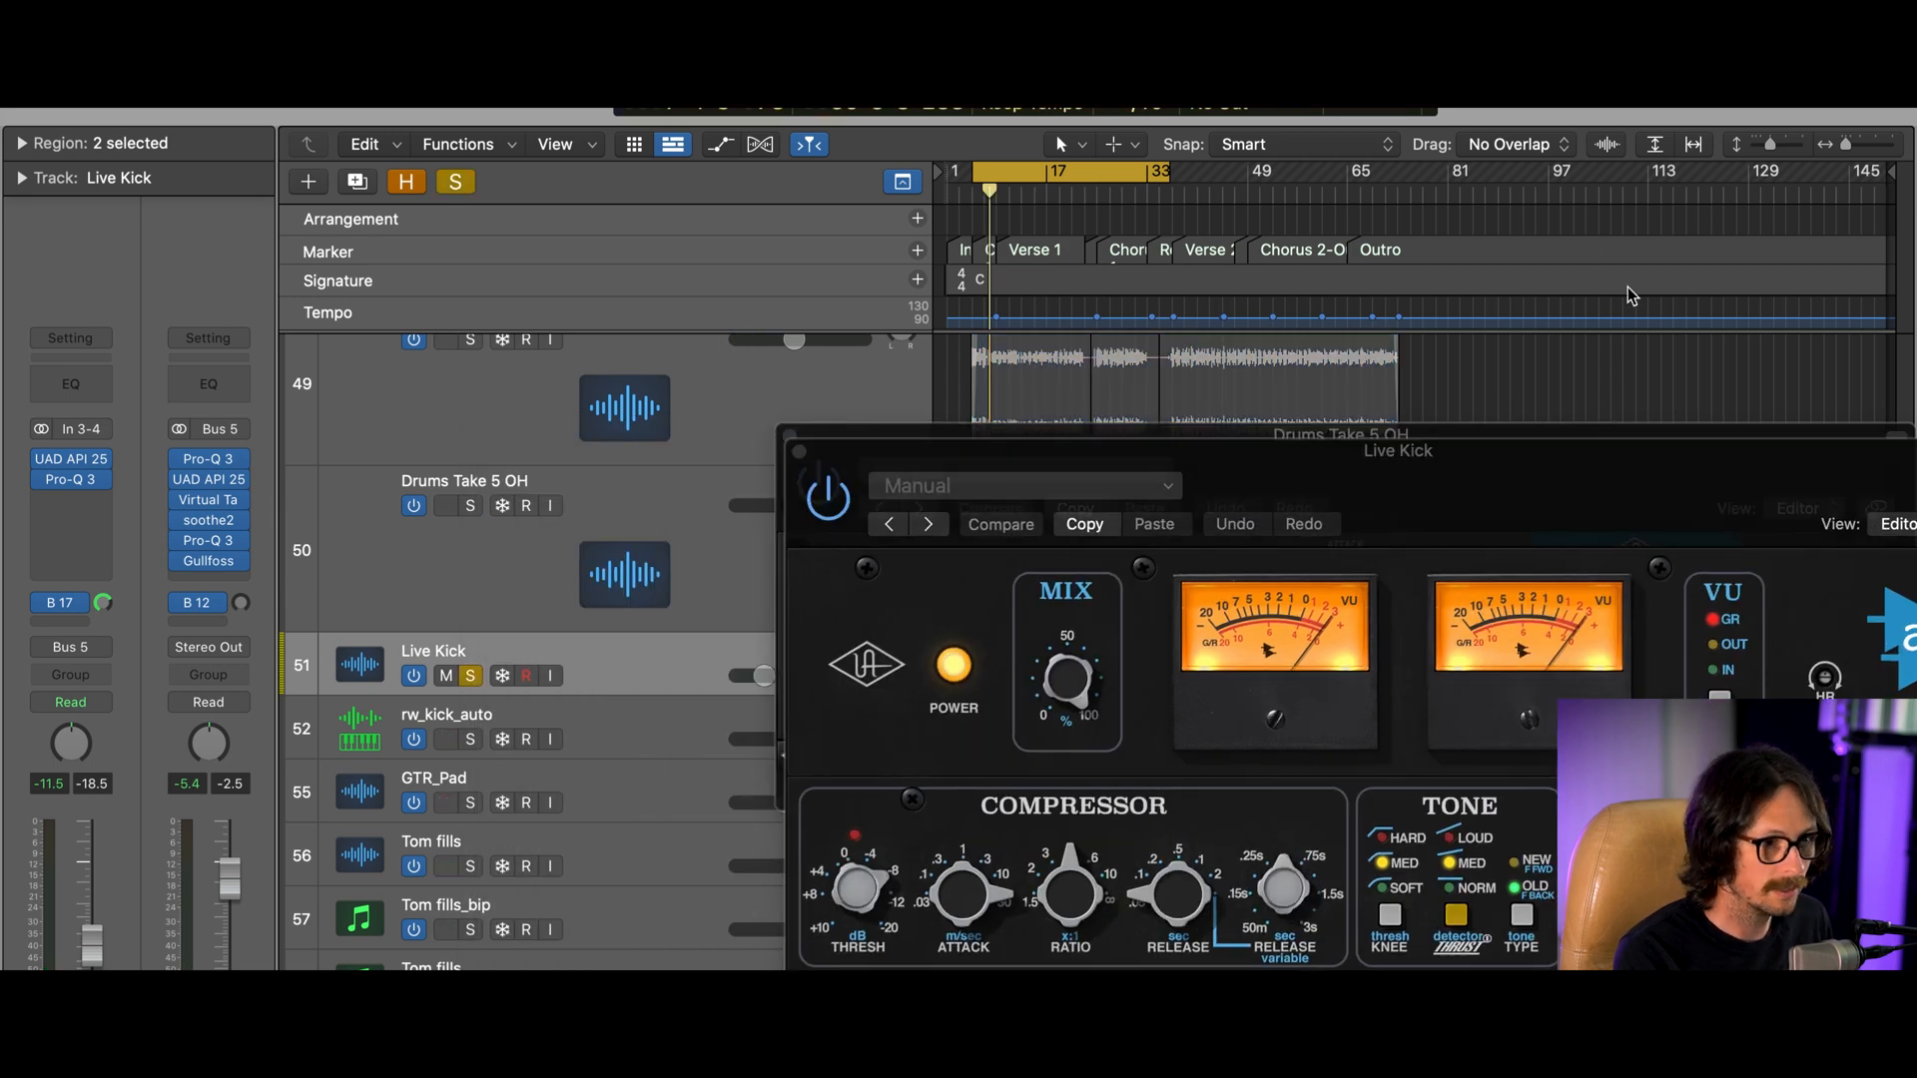
key(space)
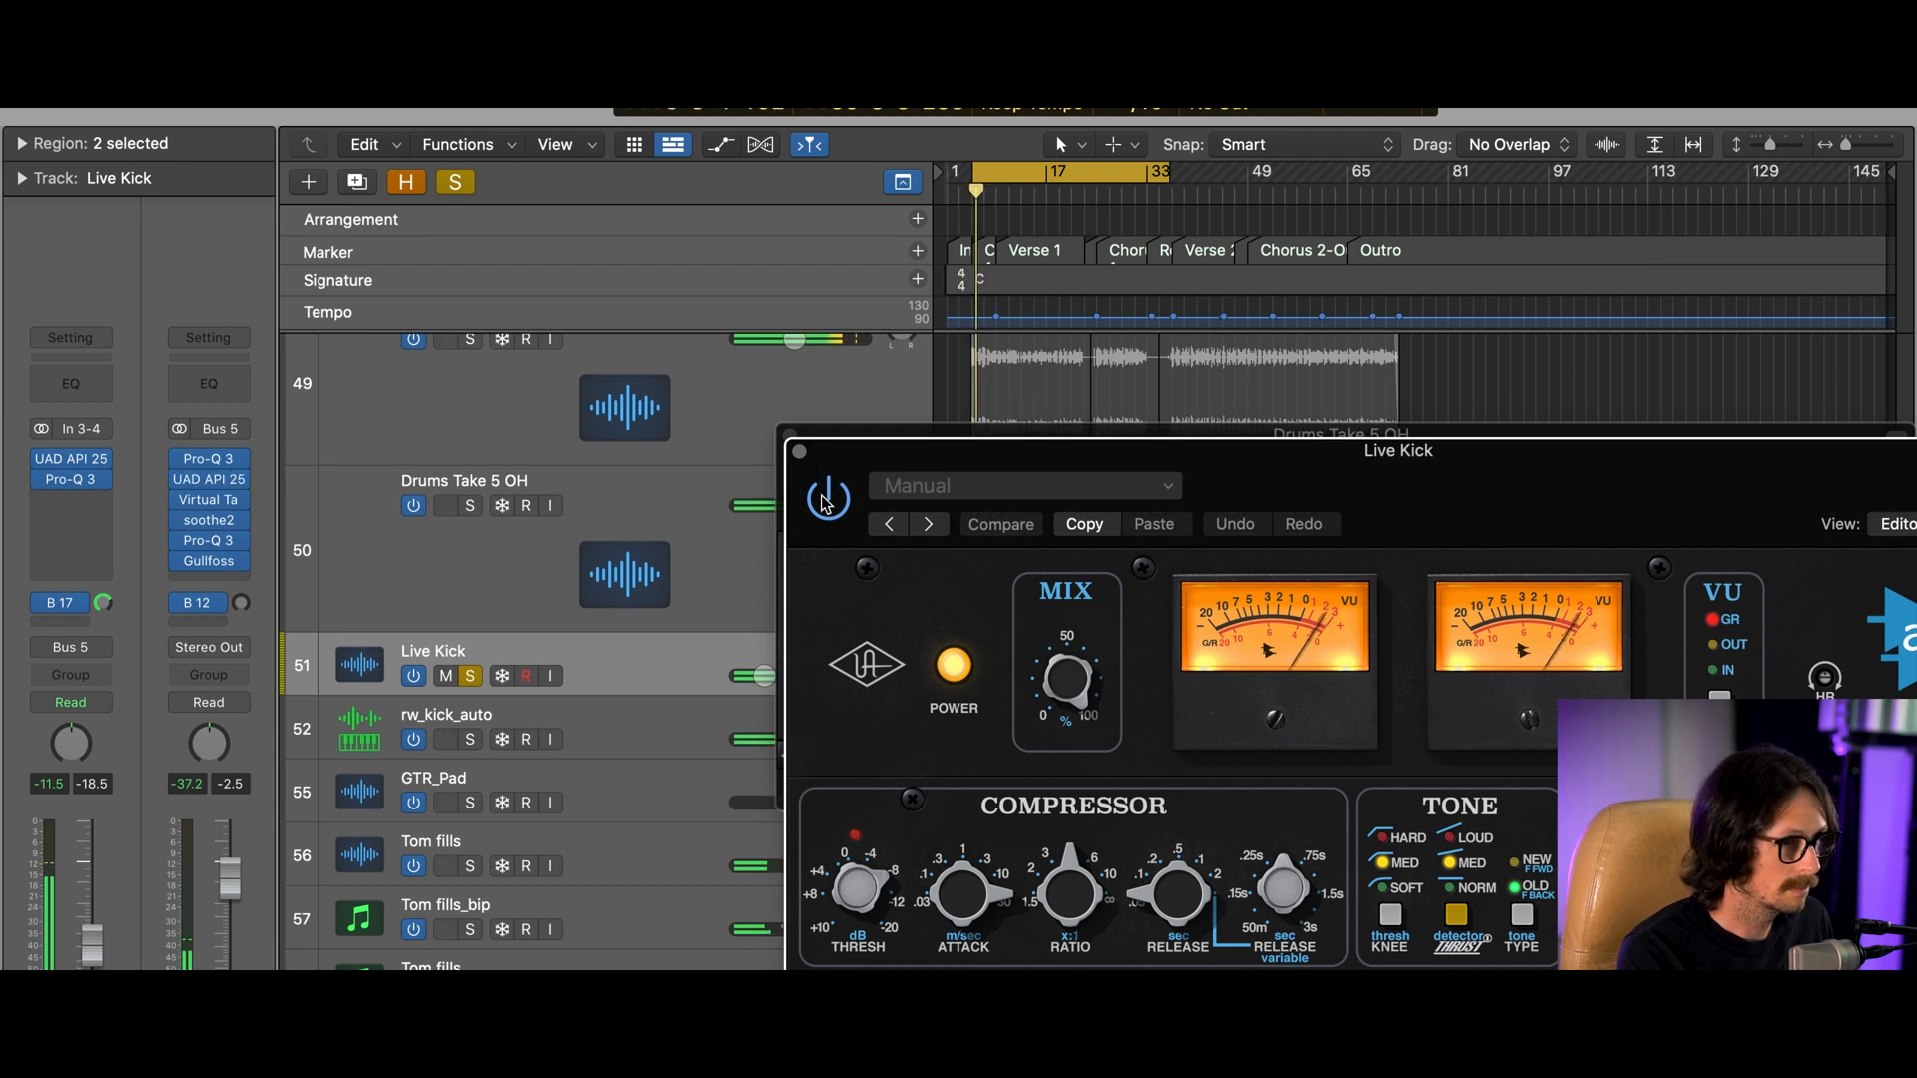
click(826, 499)
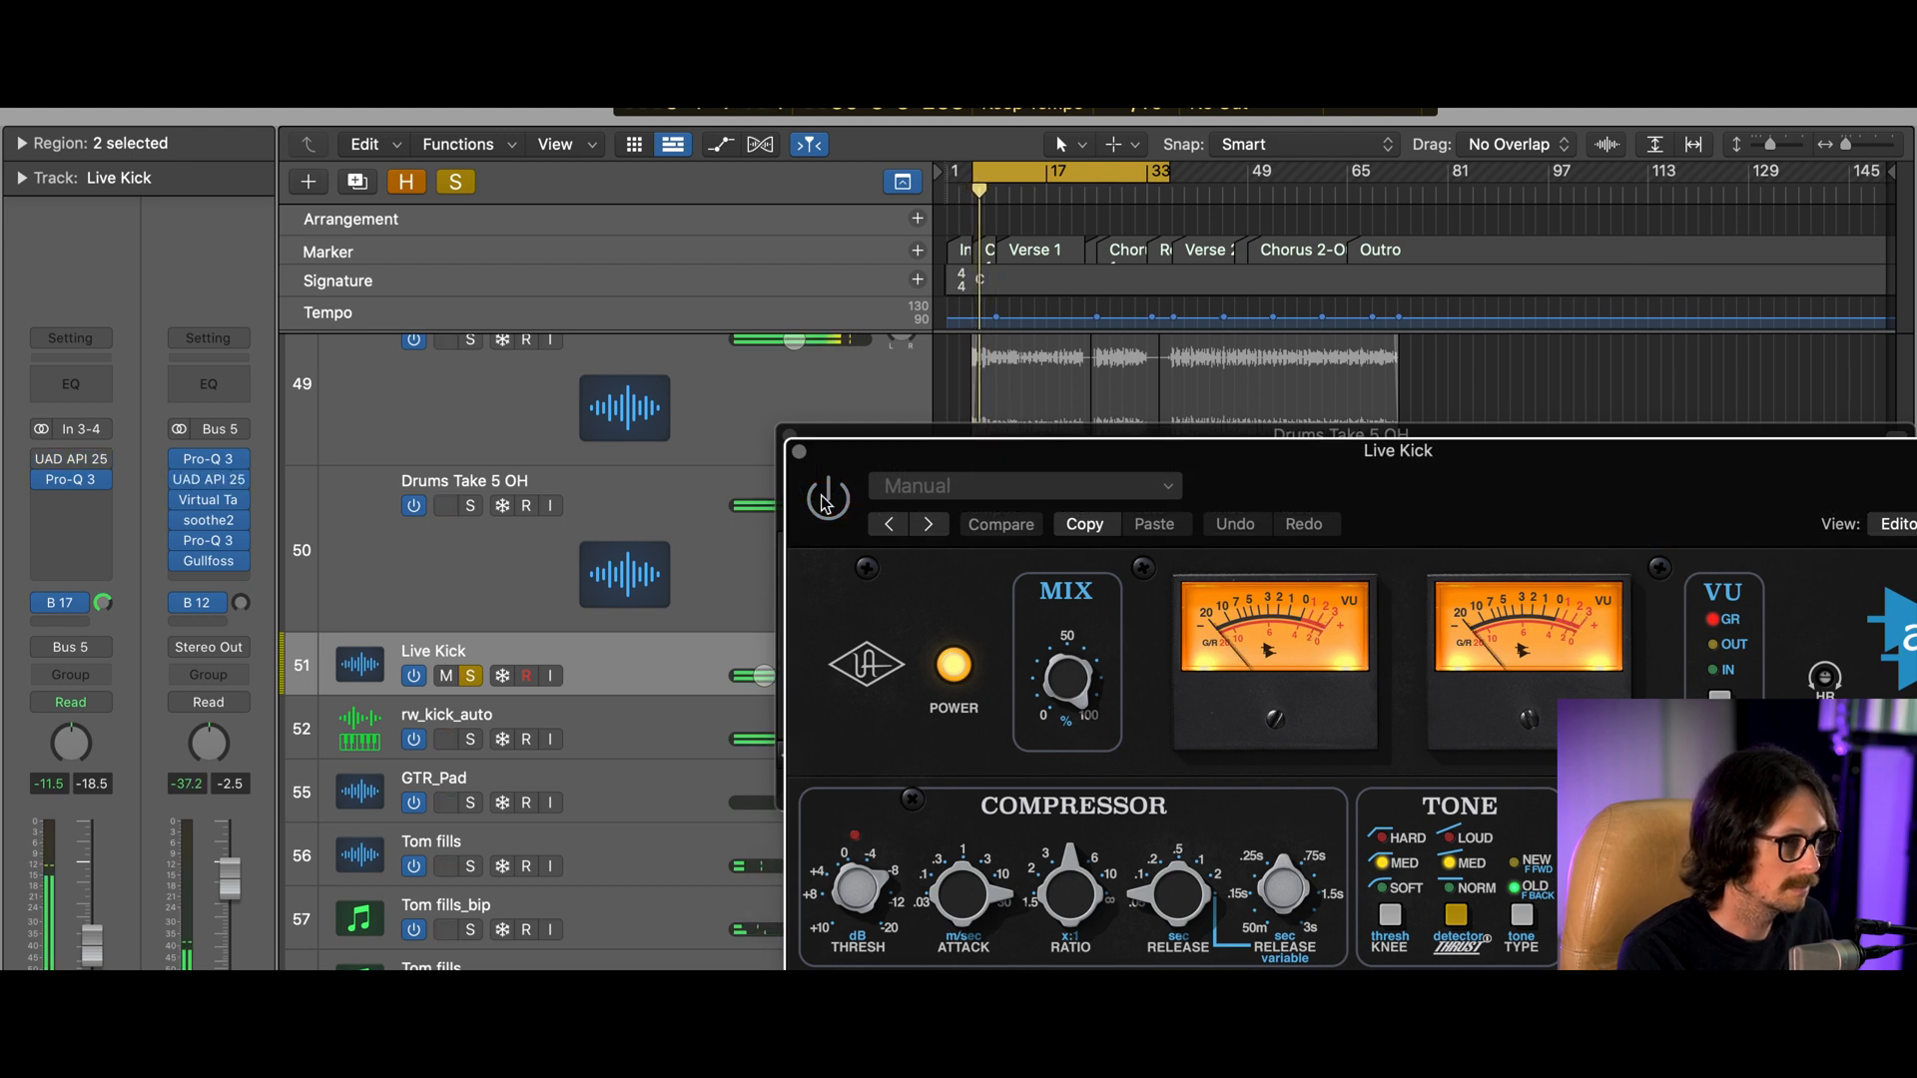
click(825, 499)
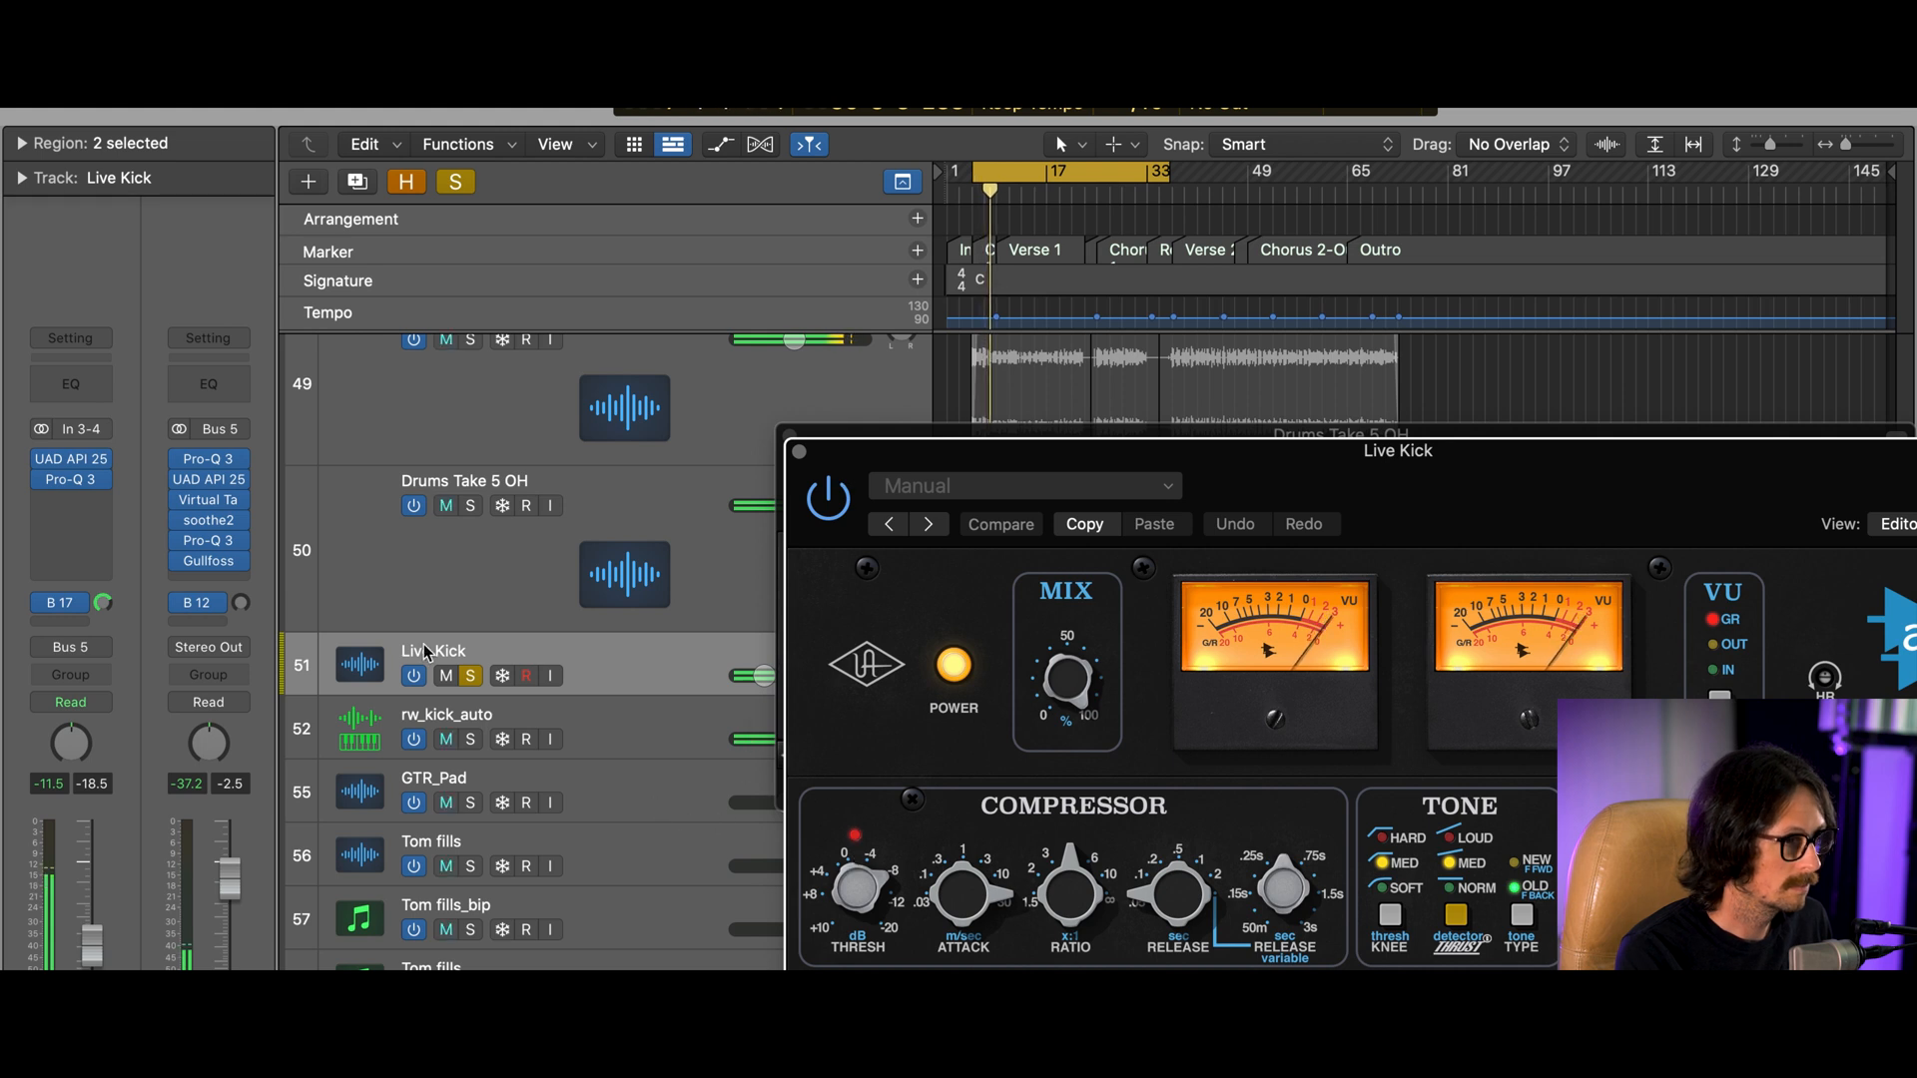
Bypass and re-enable both the API 2500 and Pro-Q 3 on Live Kick to compare the dry and processed sound
click(43, 480)
click(43, 459)
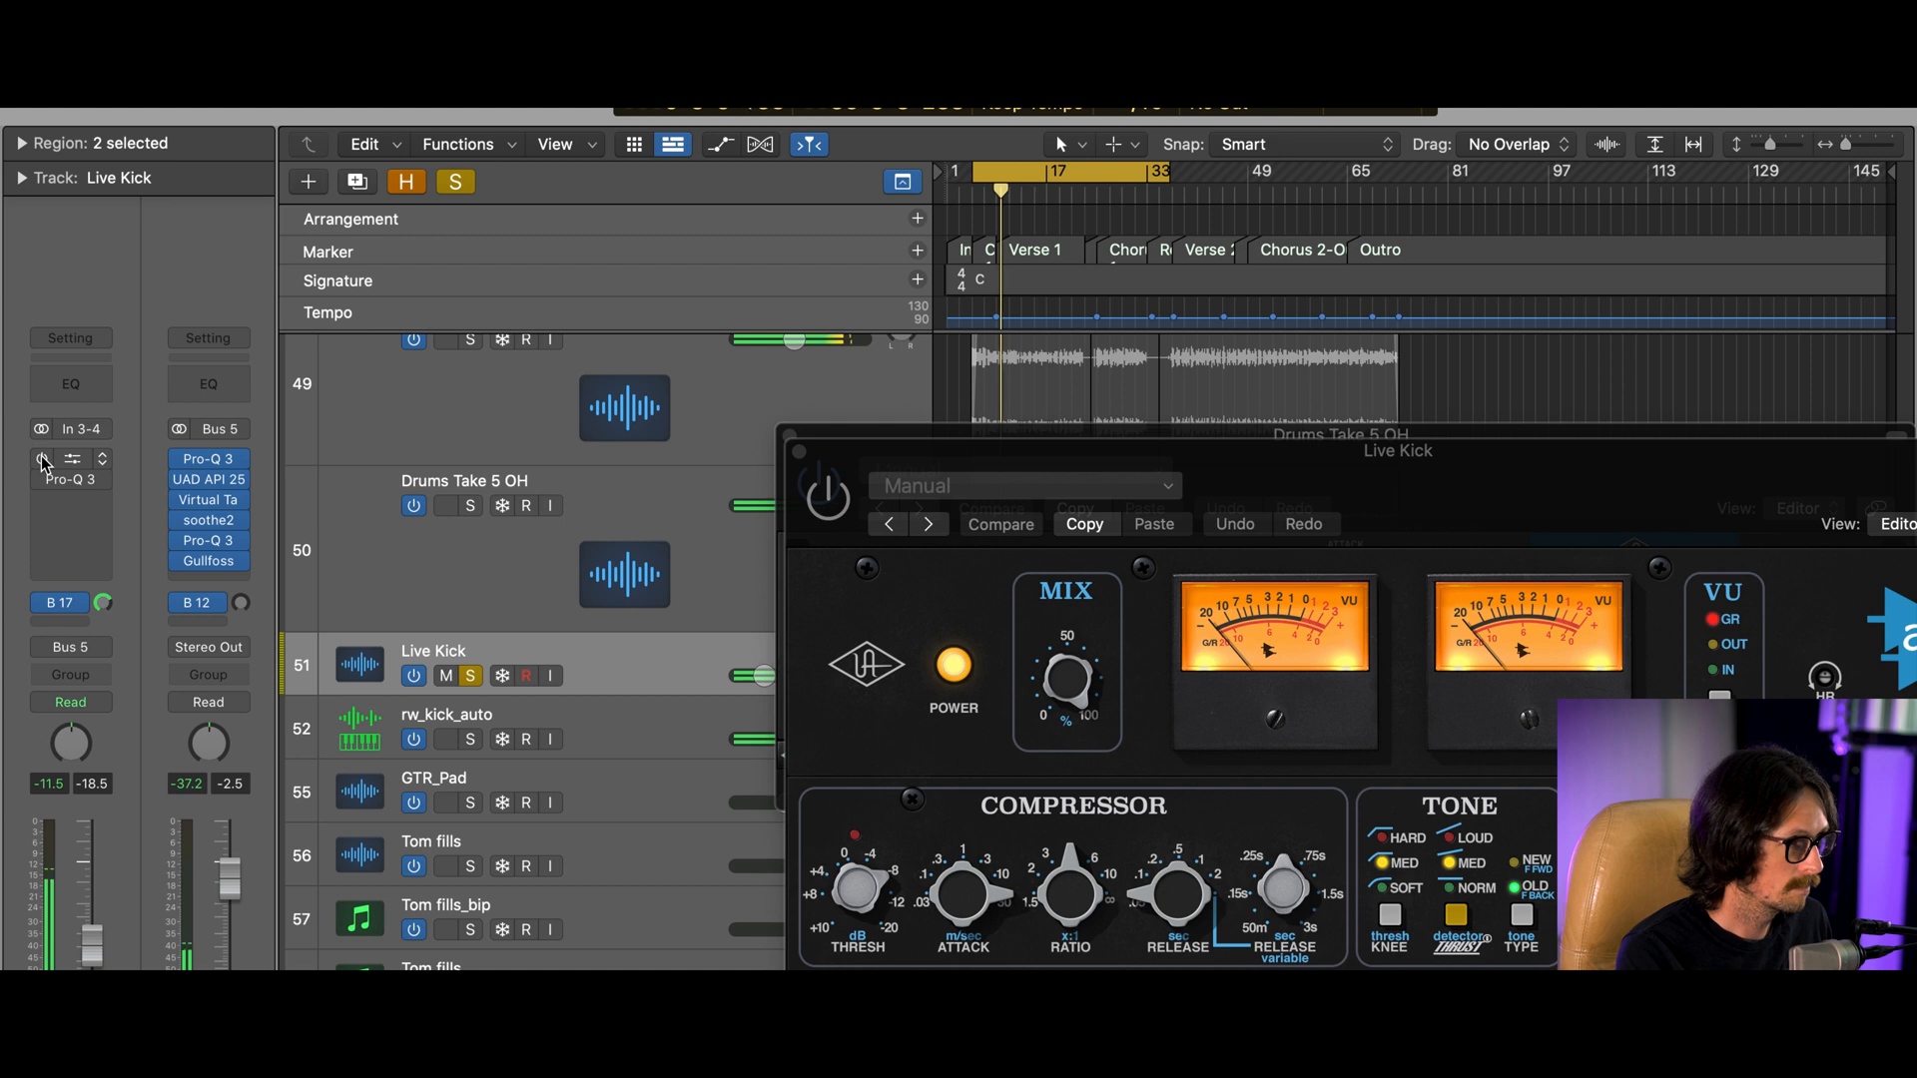
click(43, 459)
click(43, 480)
Compare Live Kick with the API 2500, Pro-Q 3 and Bus 17 send all switched off and back on
mouse_move(66, 605)
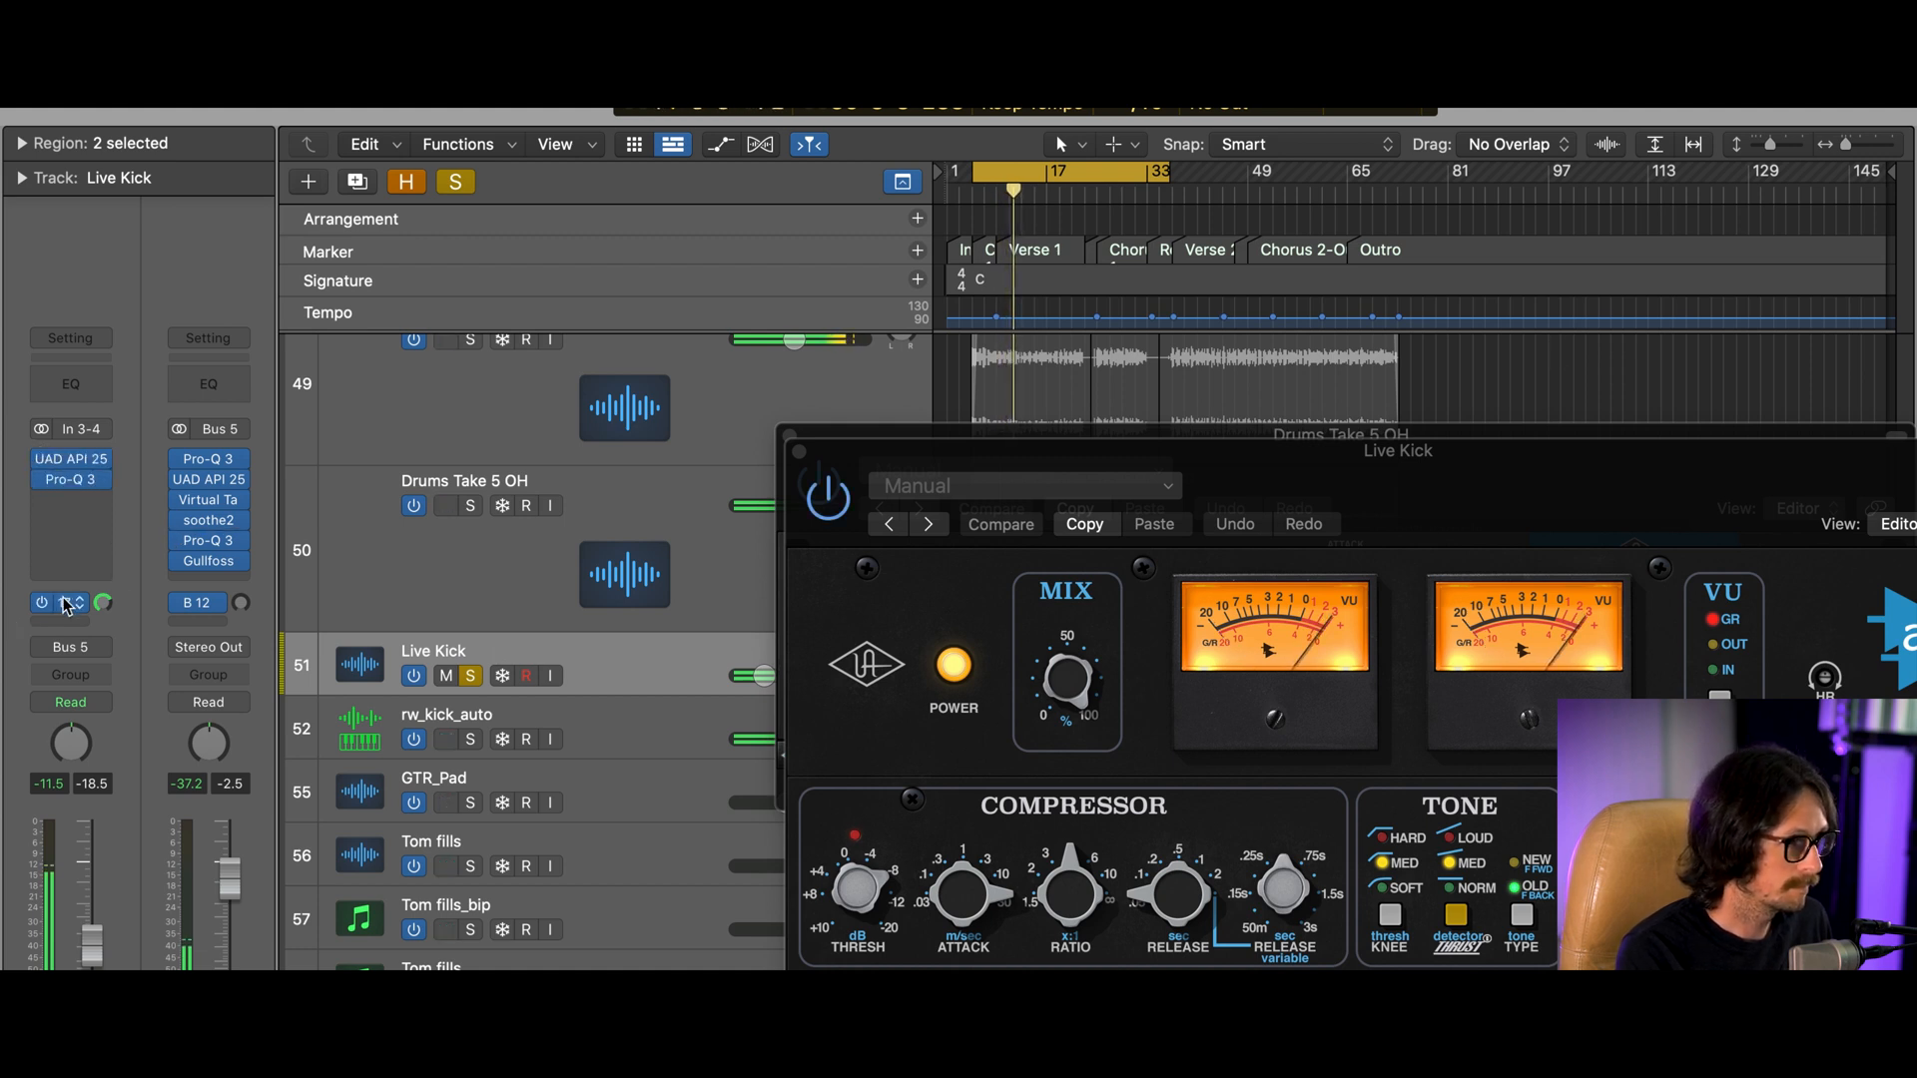
click(42, 459)
click(43, 481)
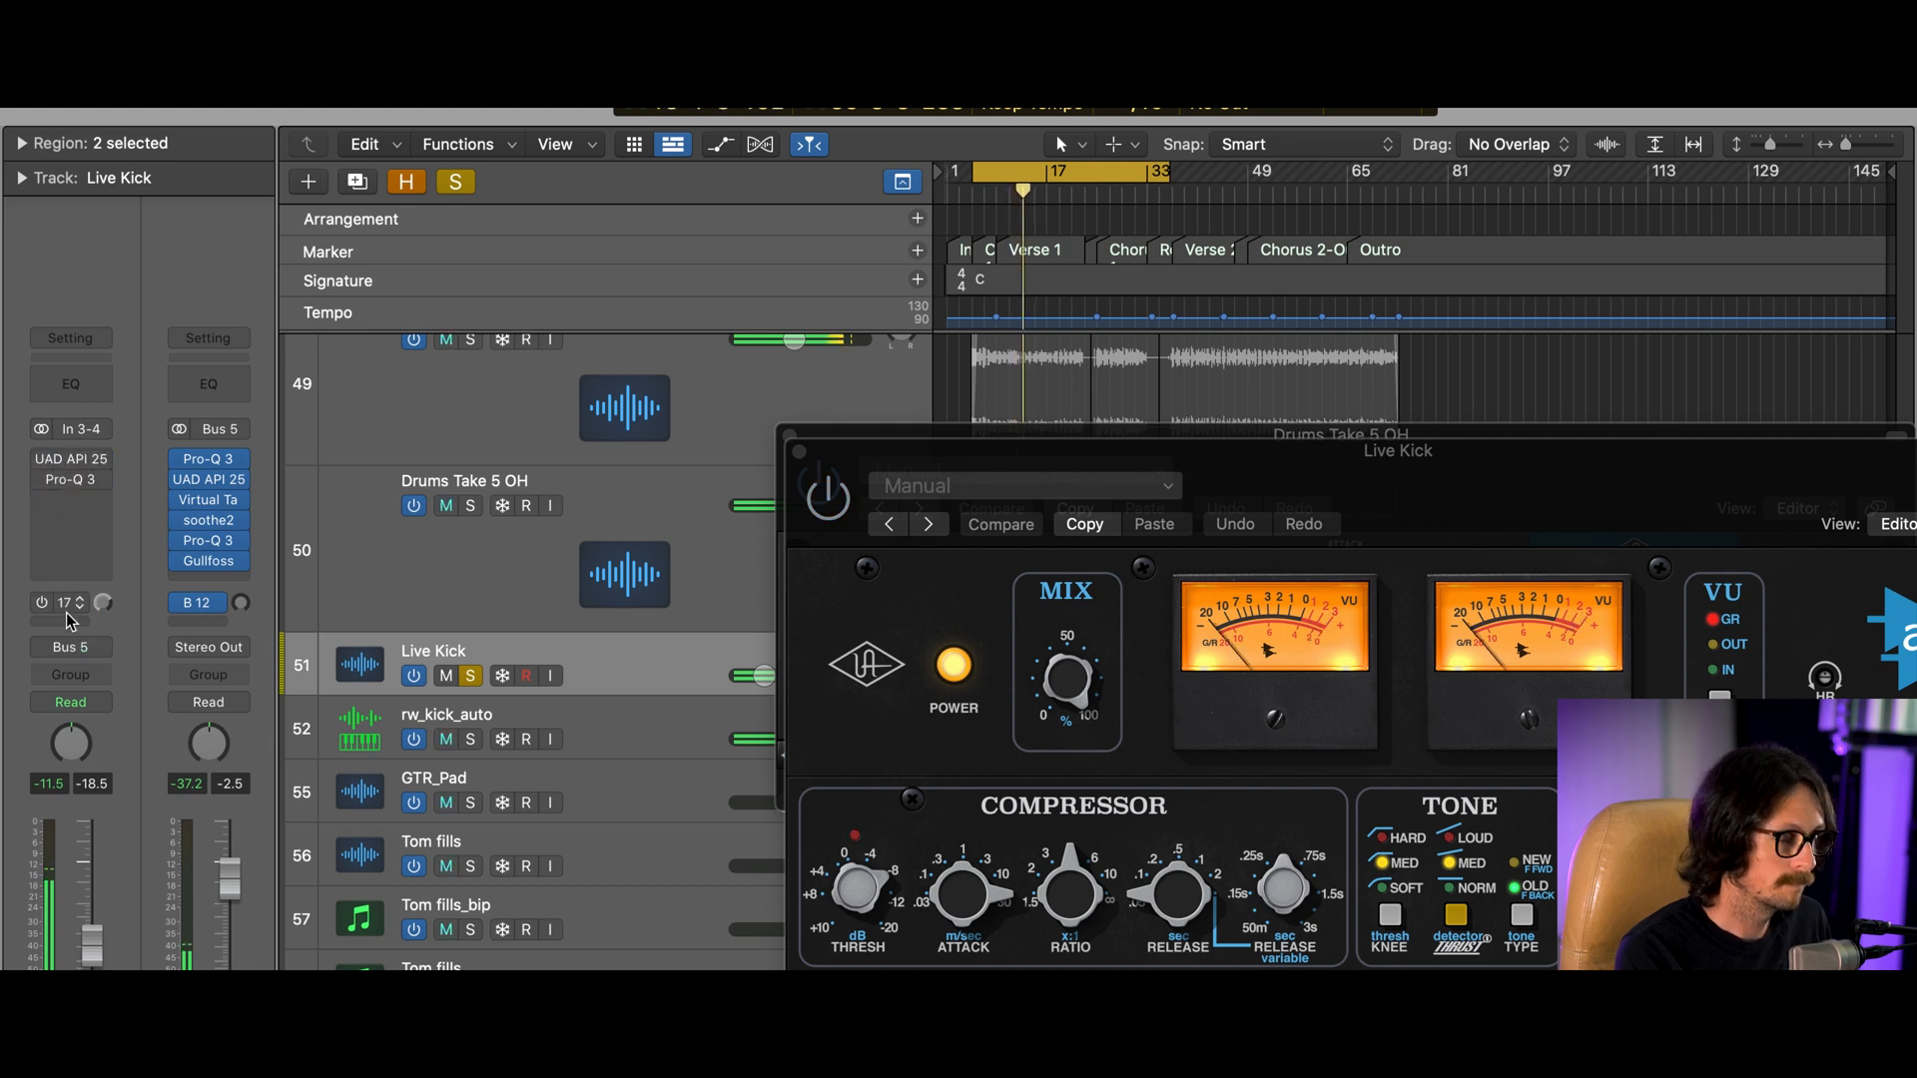
click(41, 603)
click(42, 460)
click(41, 479)
Show the Bus 17 channel fed by Live Kick's send to examine its Ghz Vulf compressor
click(60, 603)
click(141, 466)
click(1649, 265)
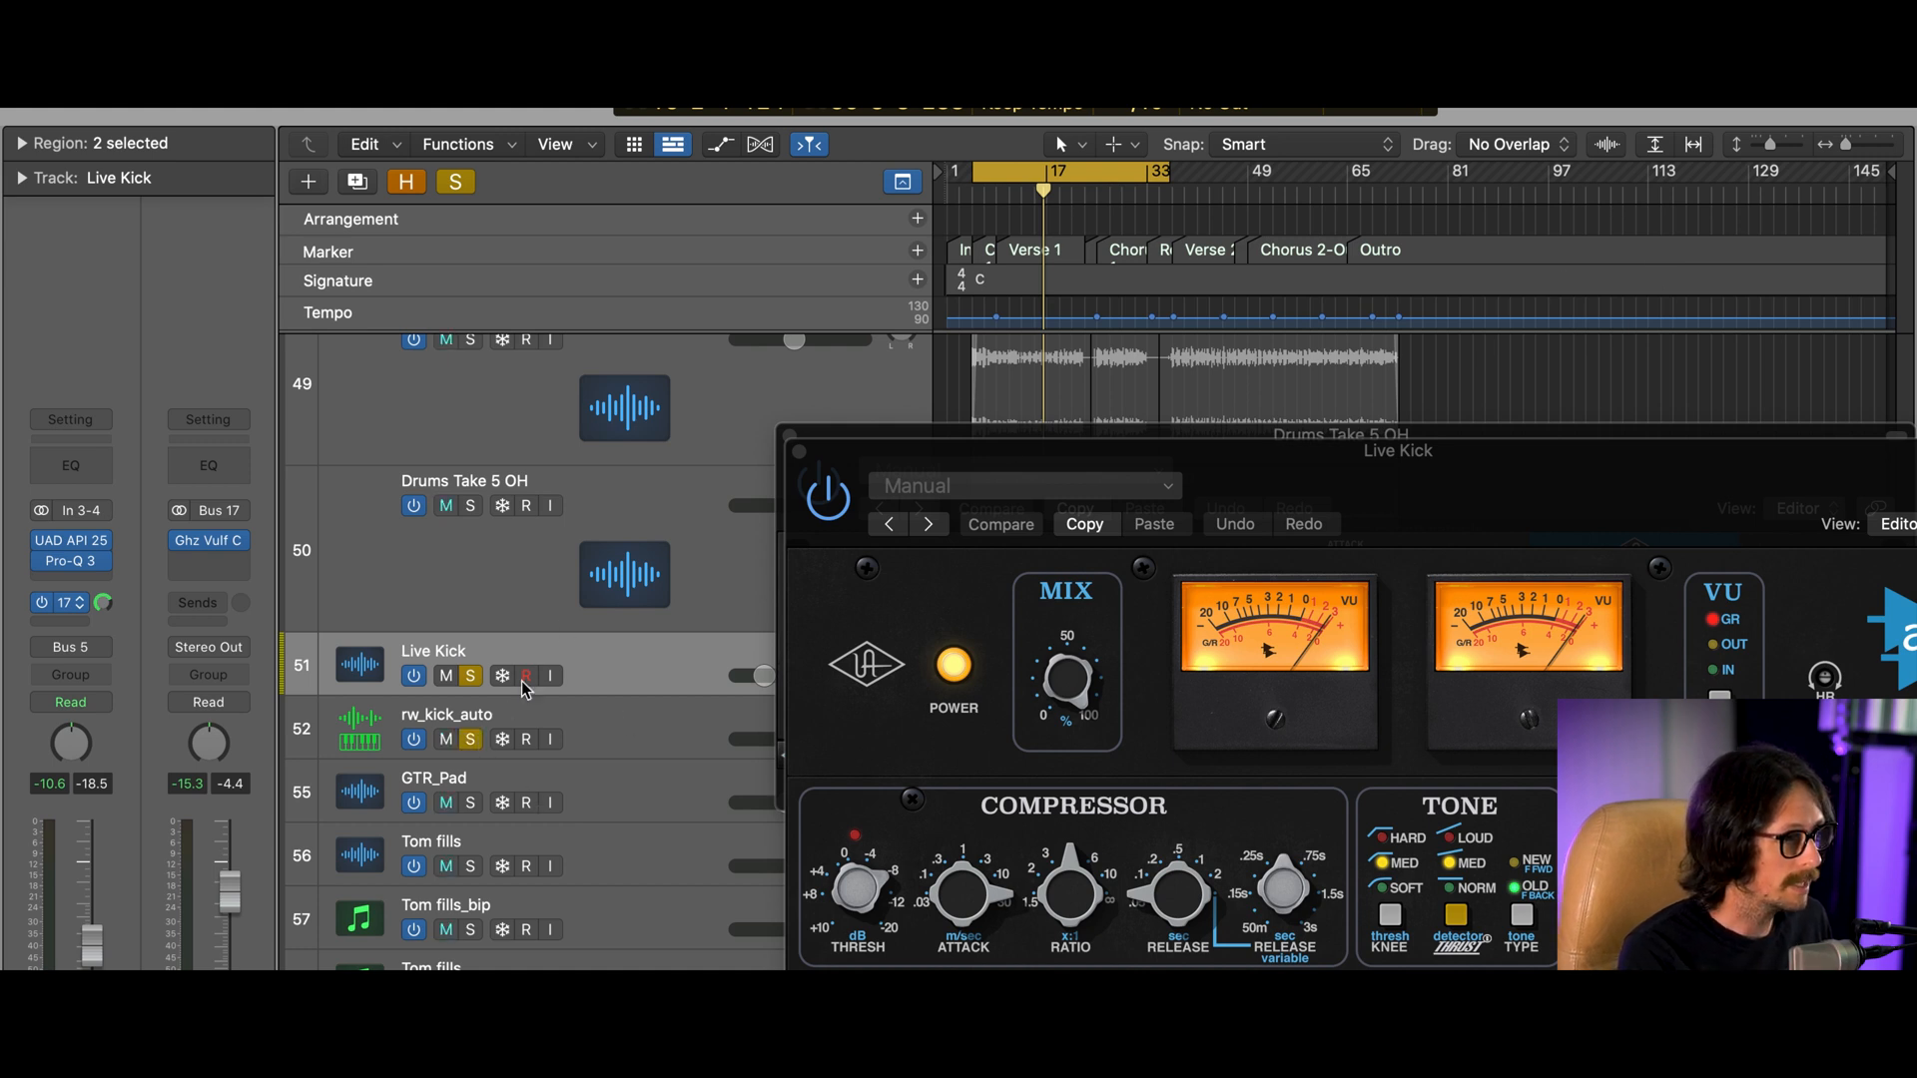
Mute and unmute Live Kick against the soloed rw_kick_auto during playback, and set Live Kick's volume to -14.6 dB
click(608, 731)
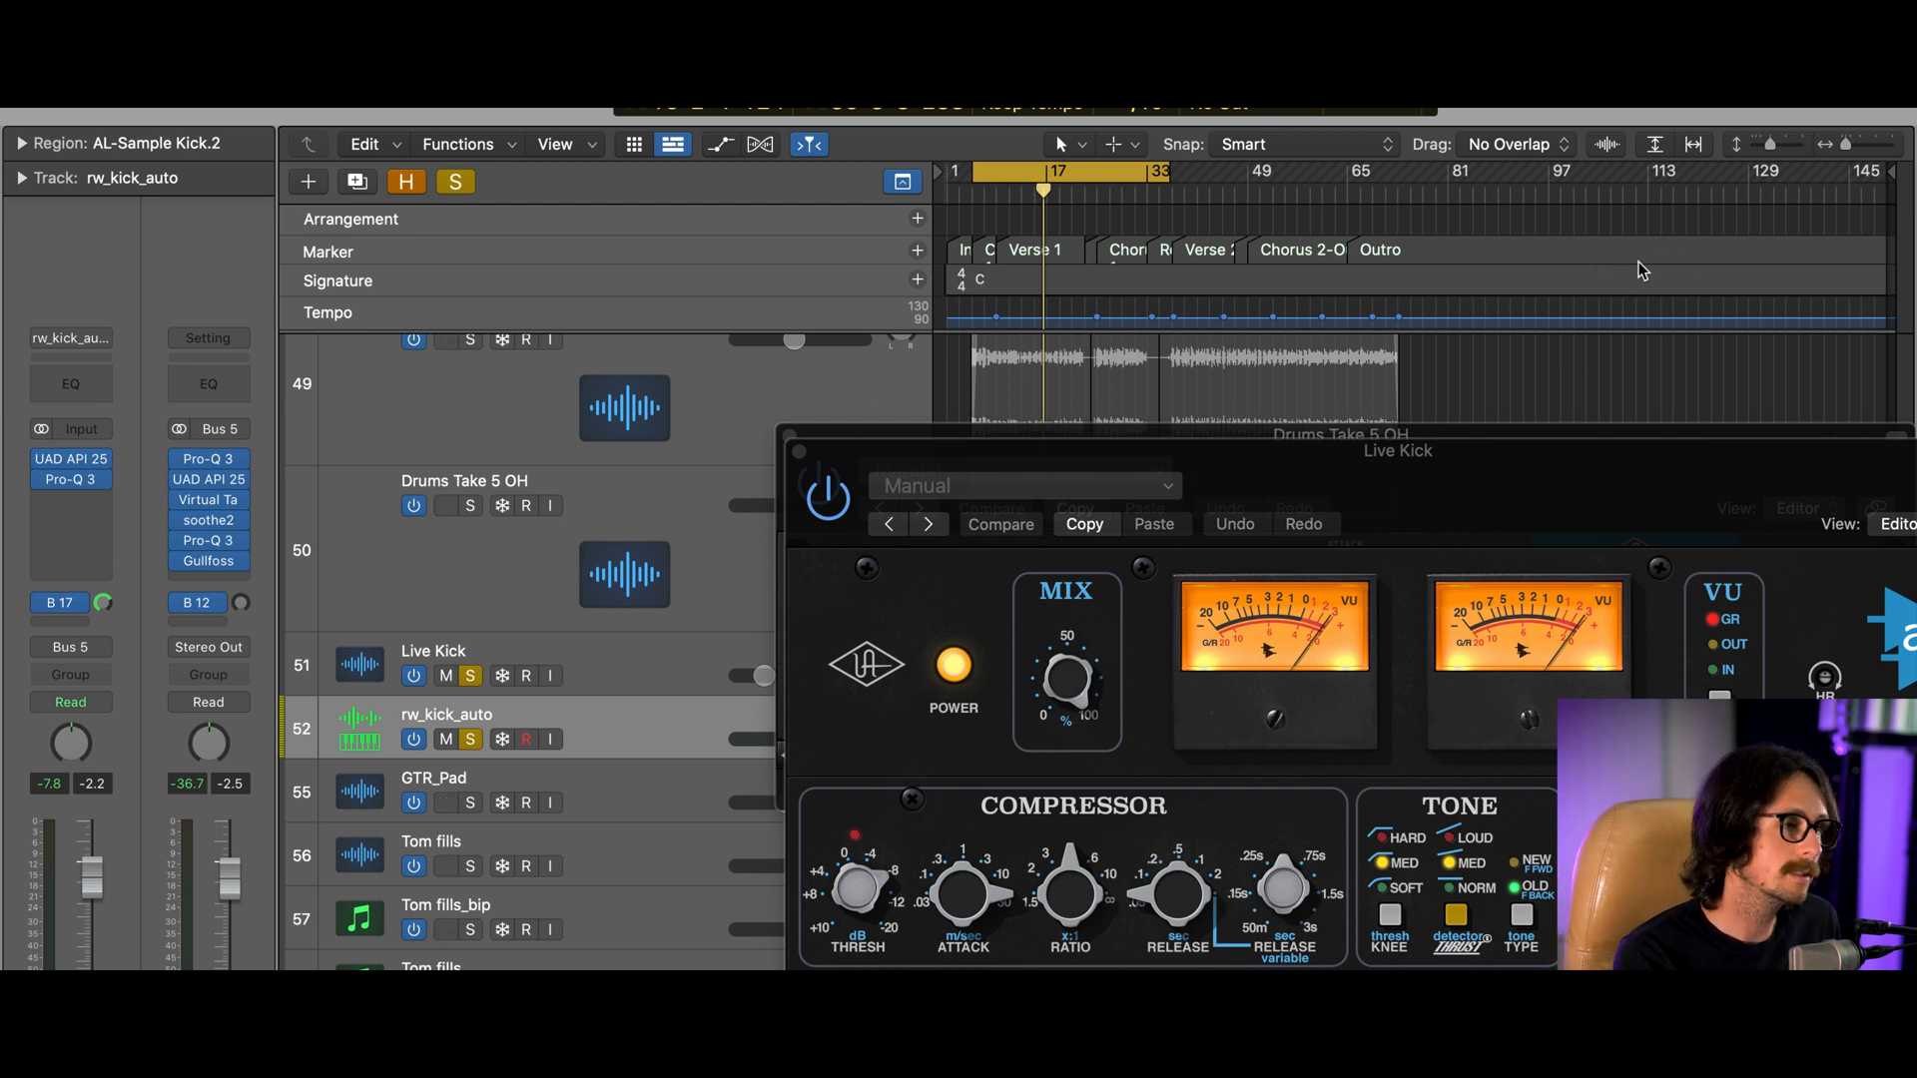
click(612, 689)
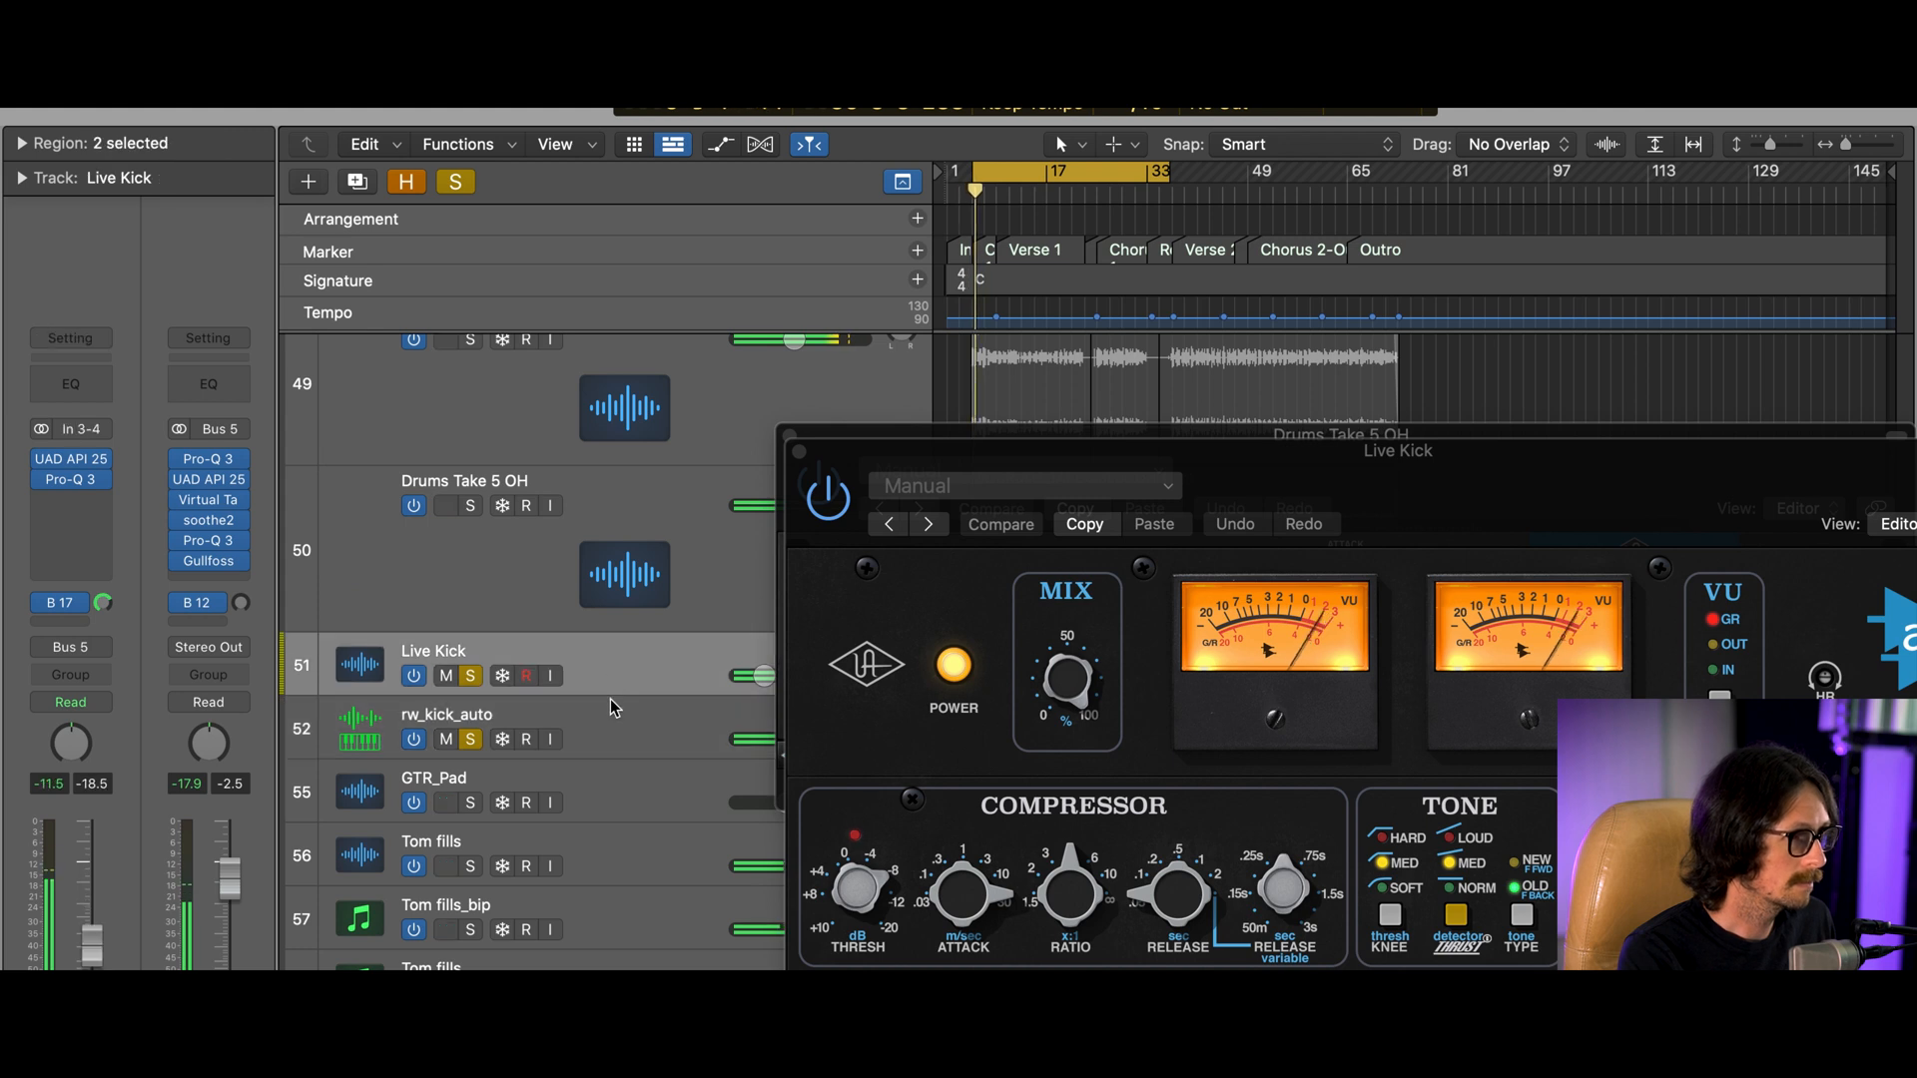
click(449, 678)
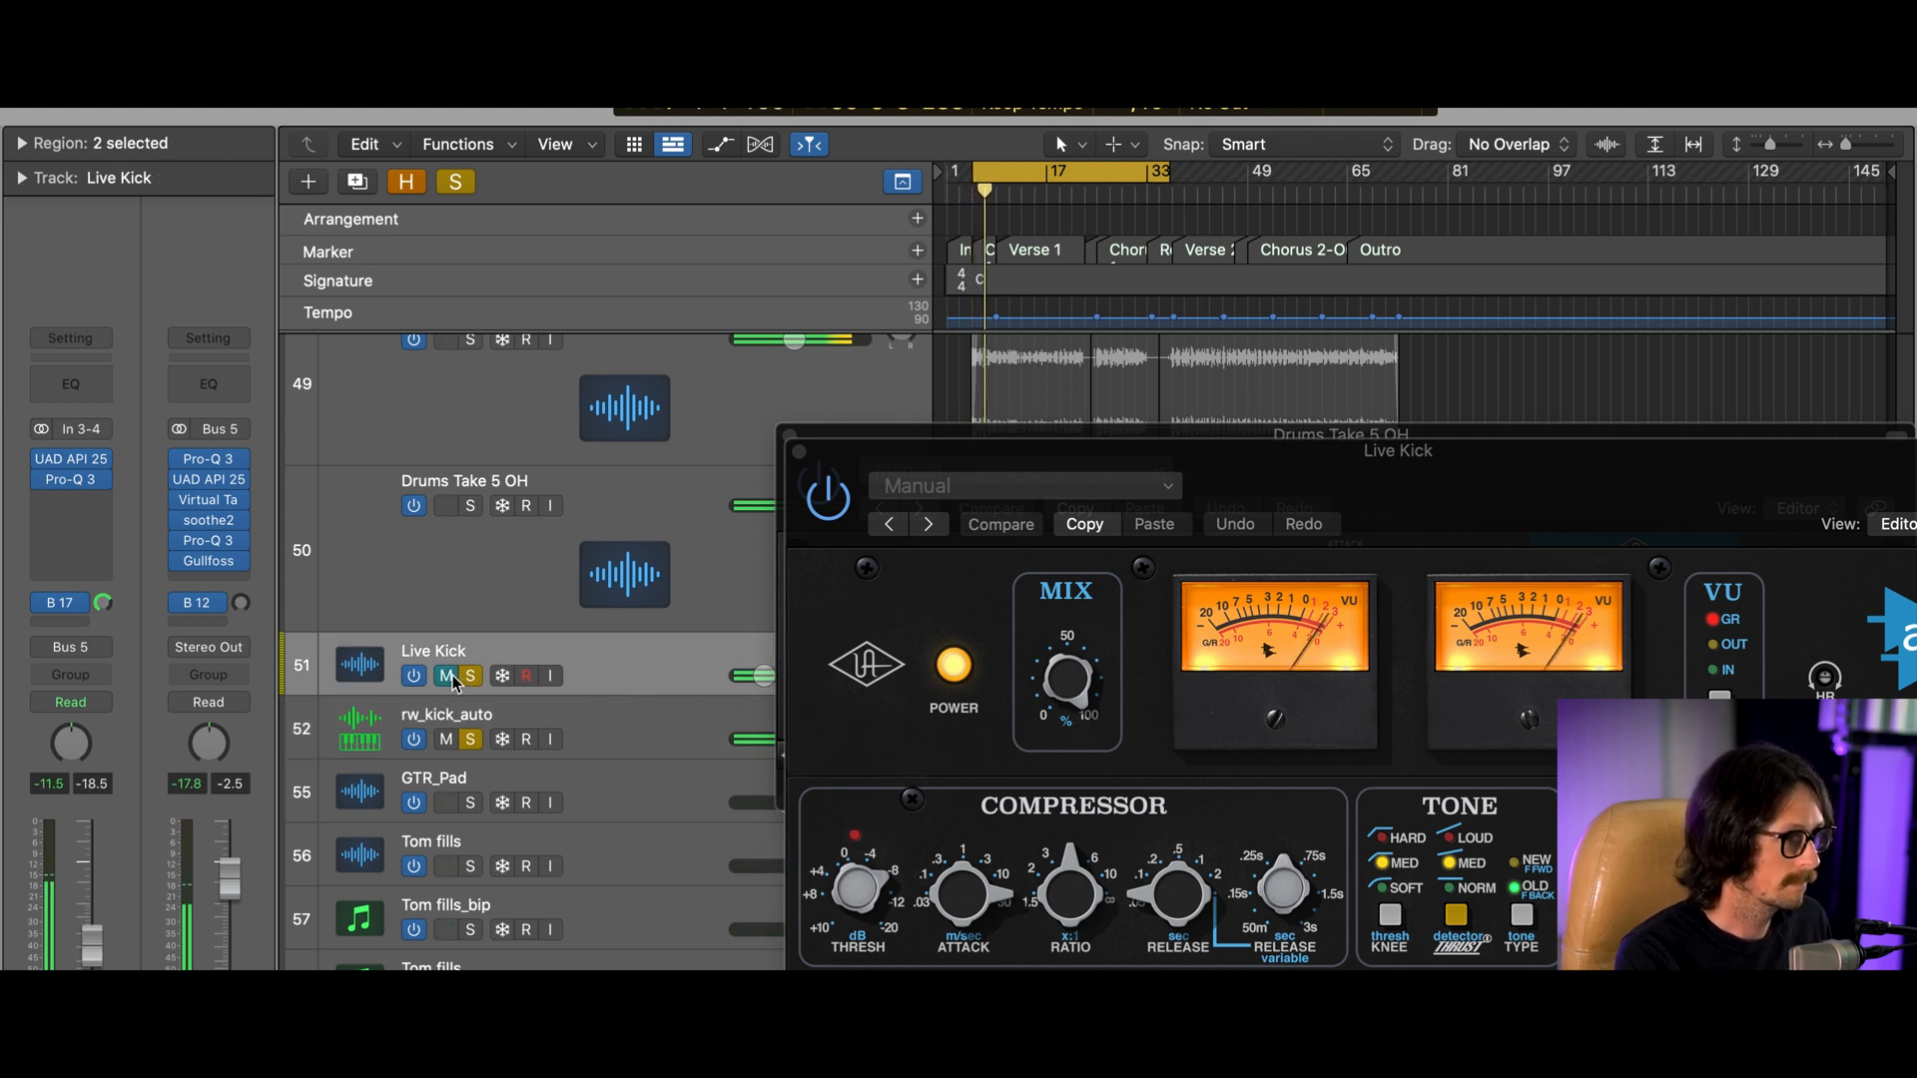
click(449, 678)
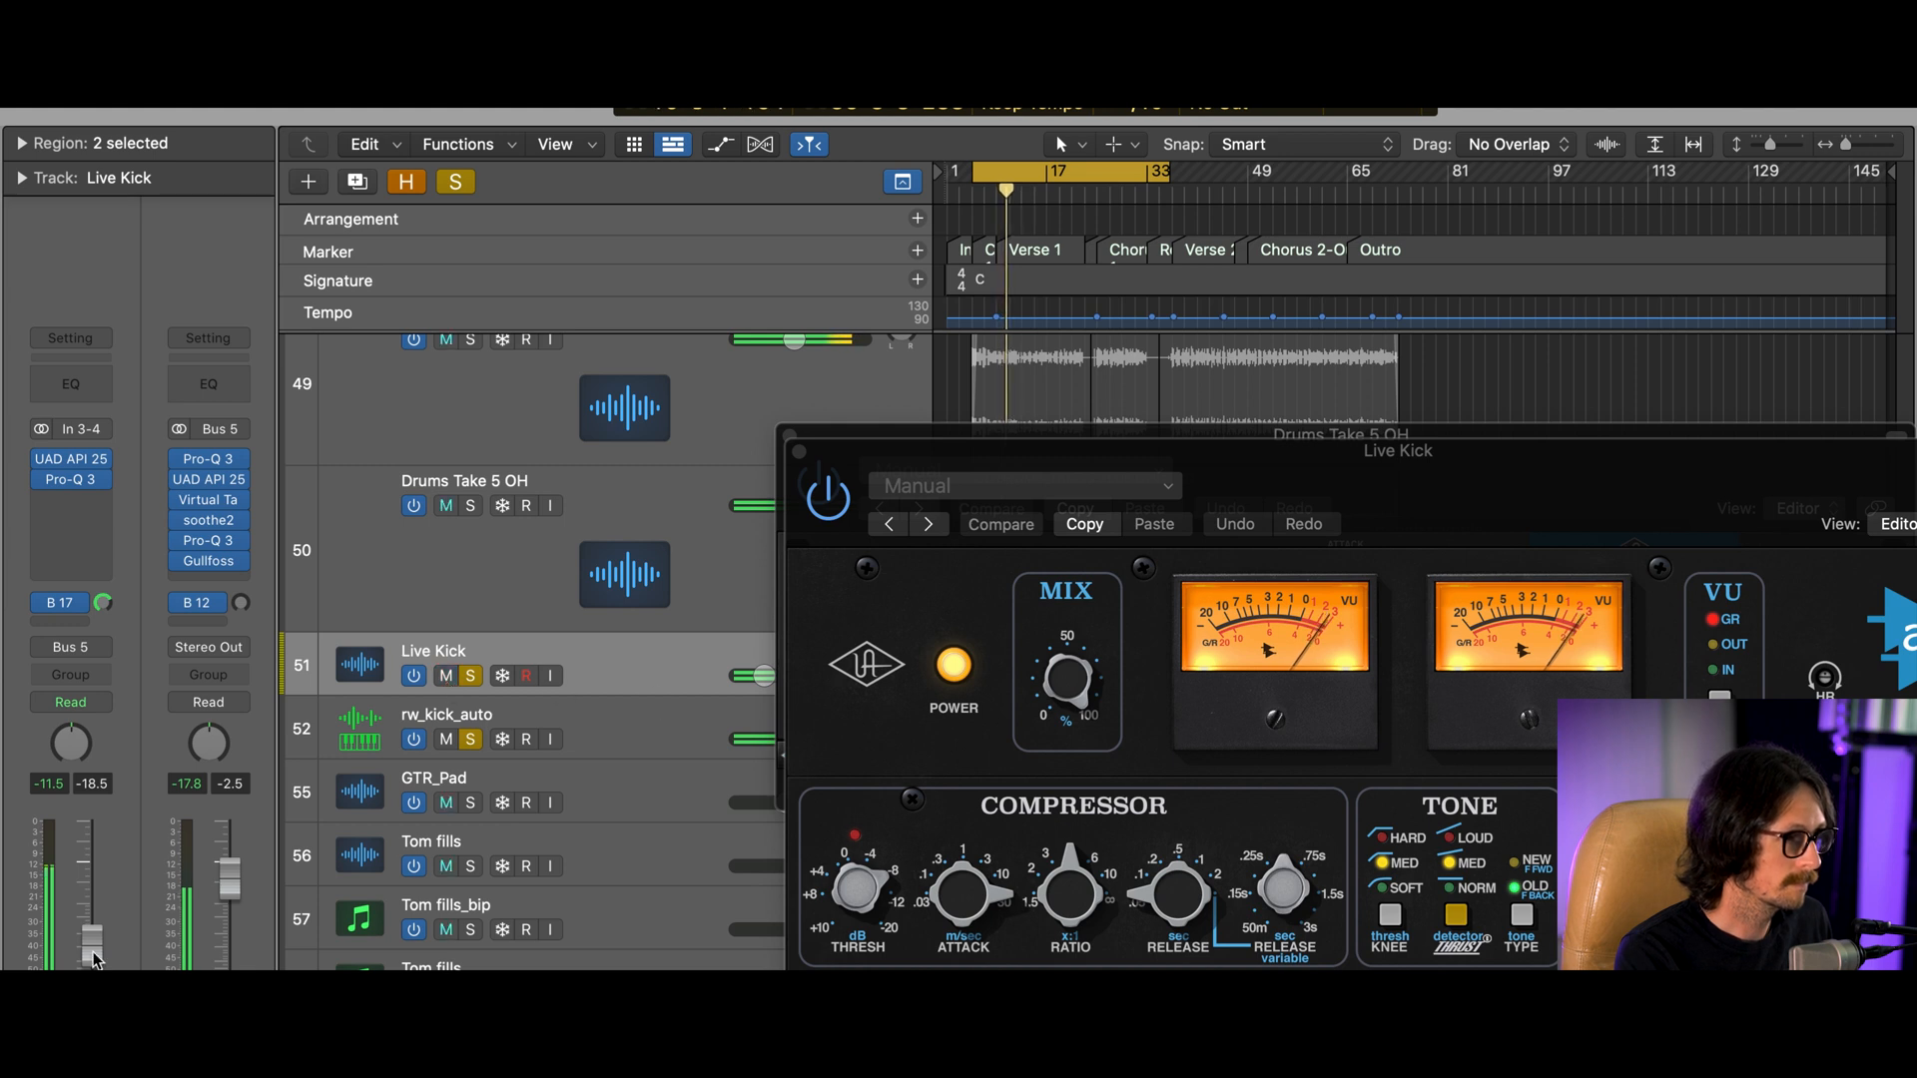
drag(92, 943, 10, 932)
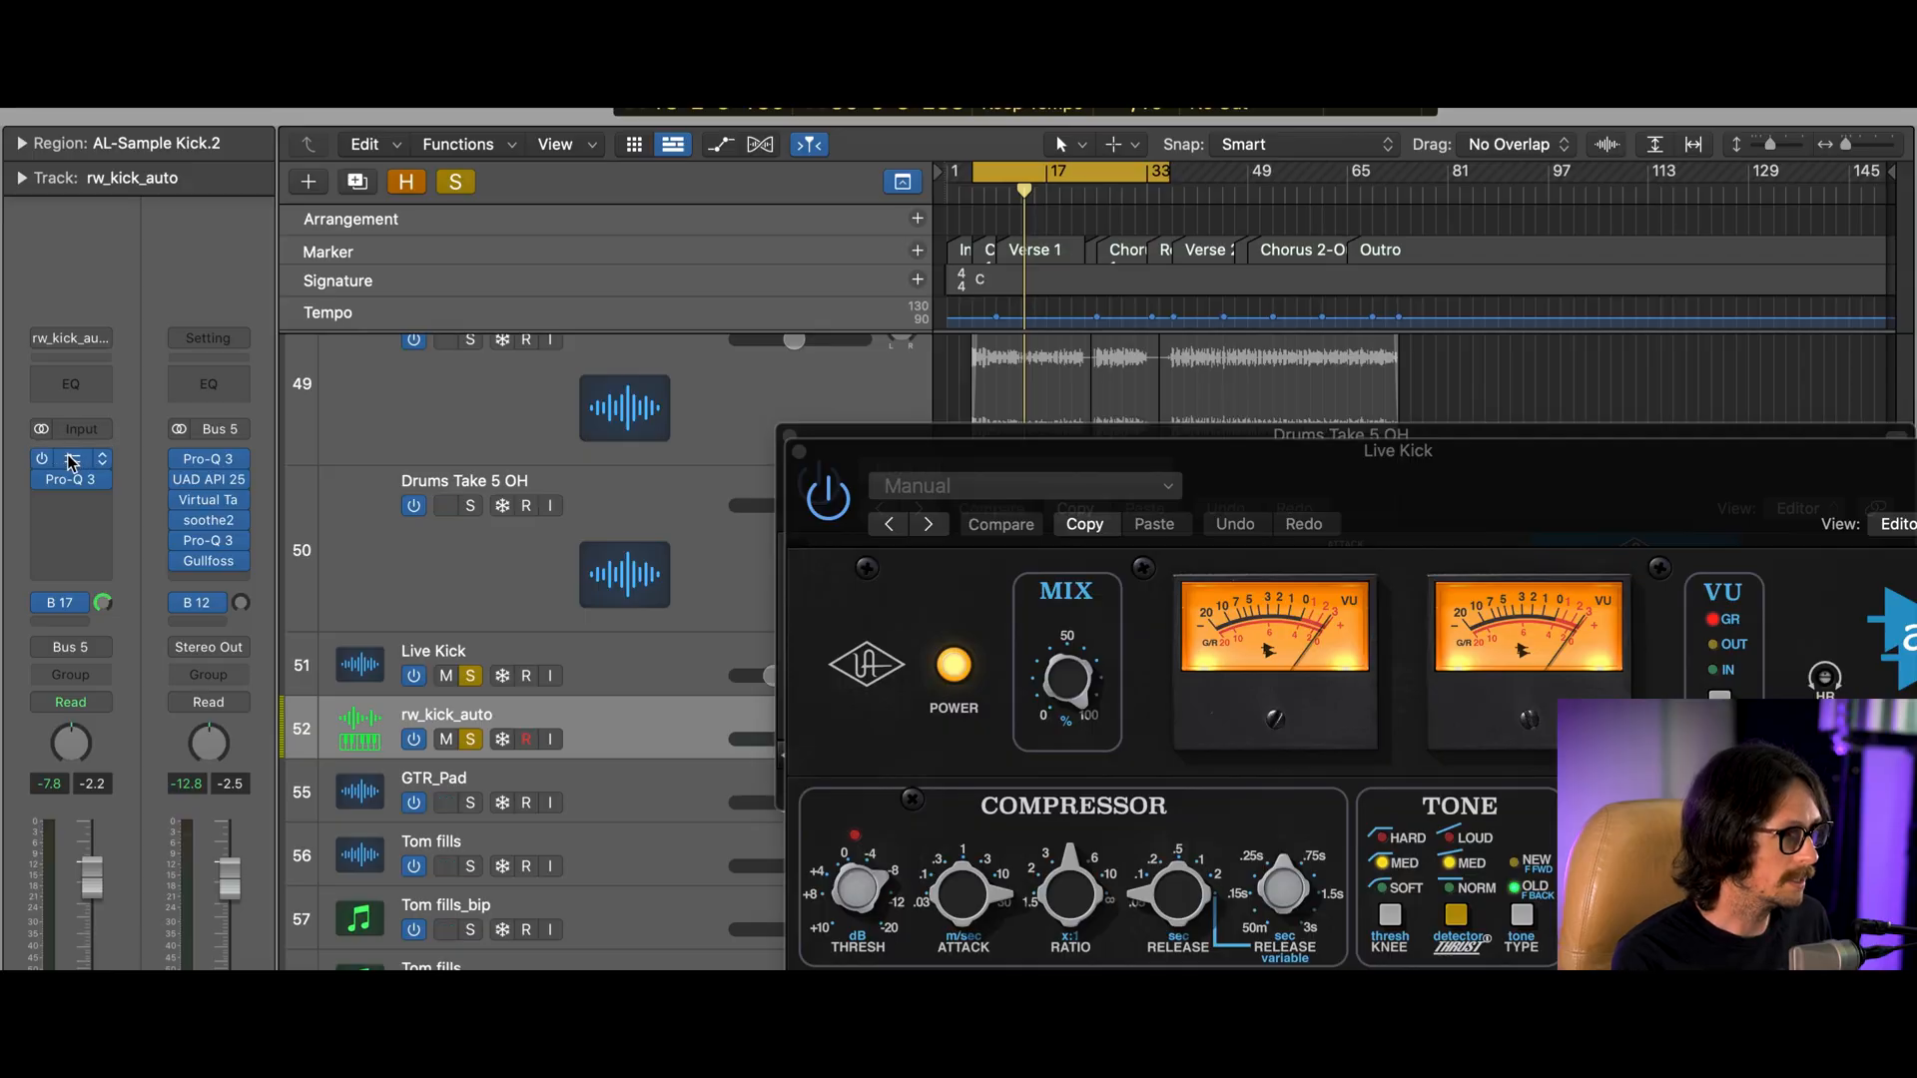
Examine the API 2500 settings on rw_kick_auto, and close all the open plug-in windows
click(72, 461)
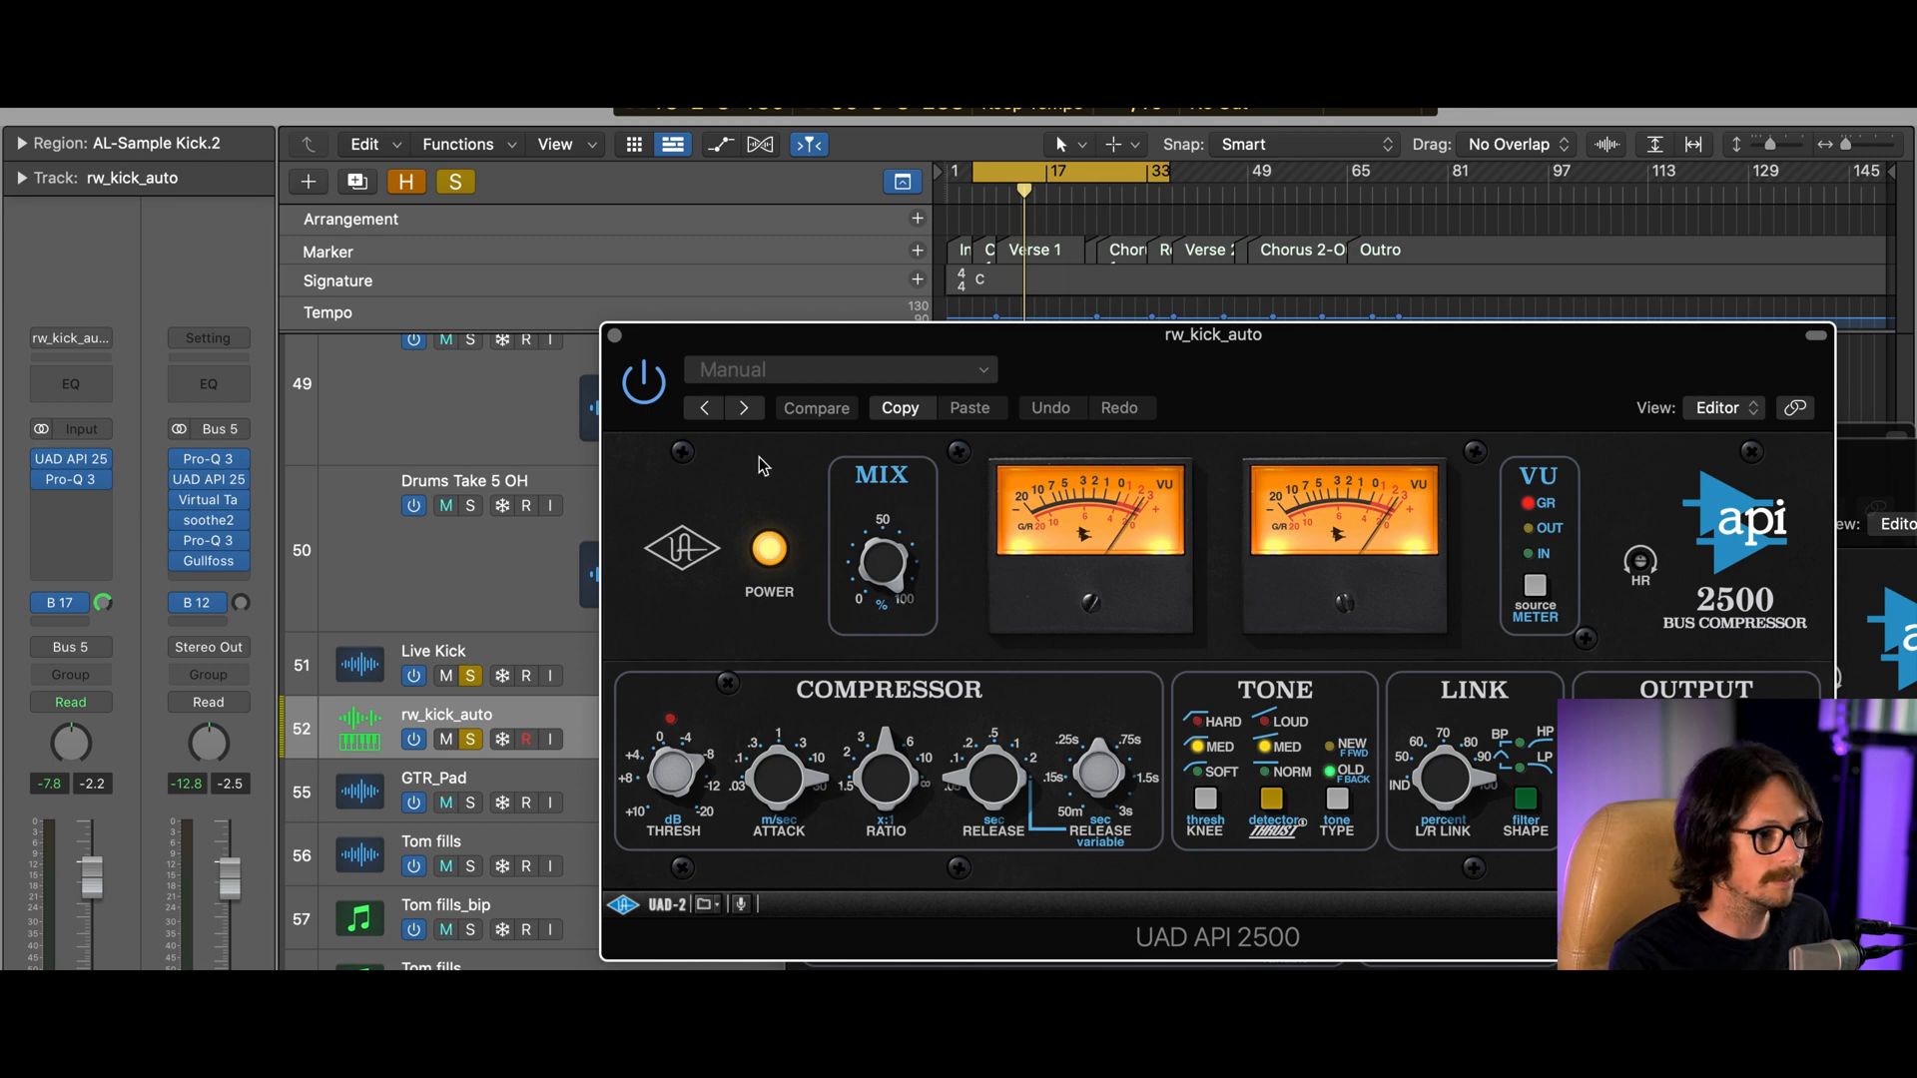
click(75, 461)
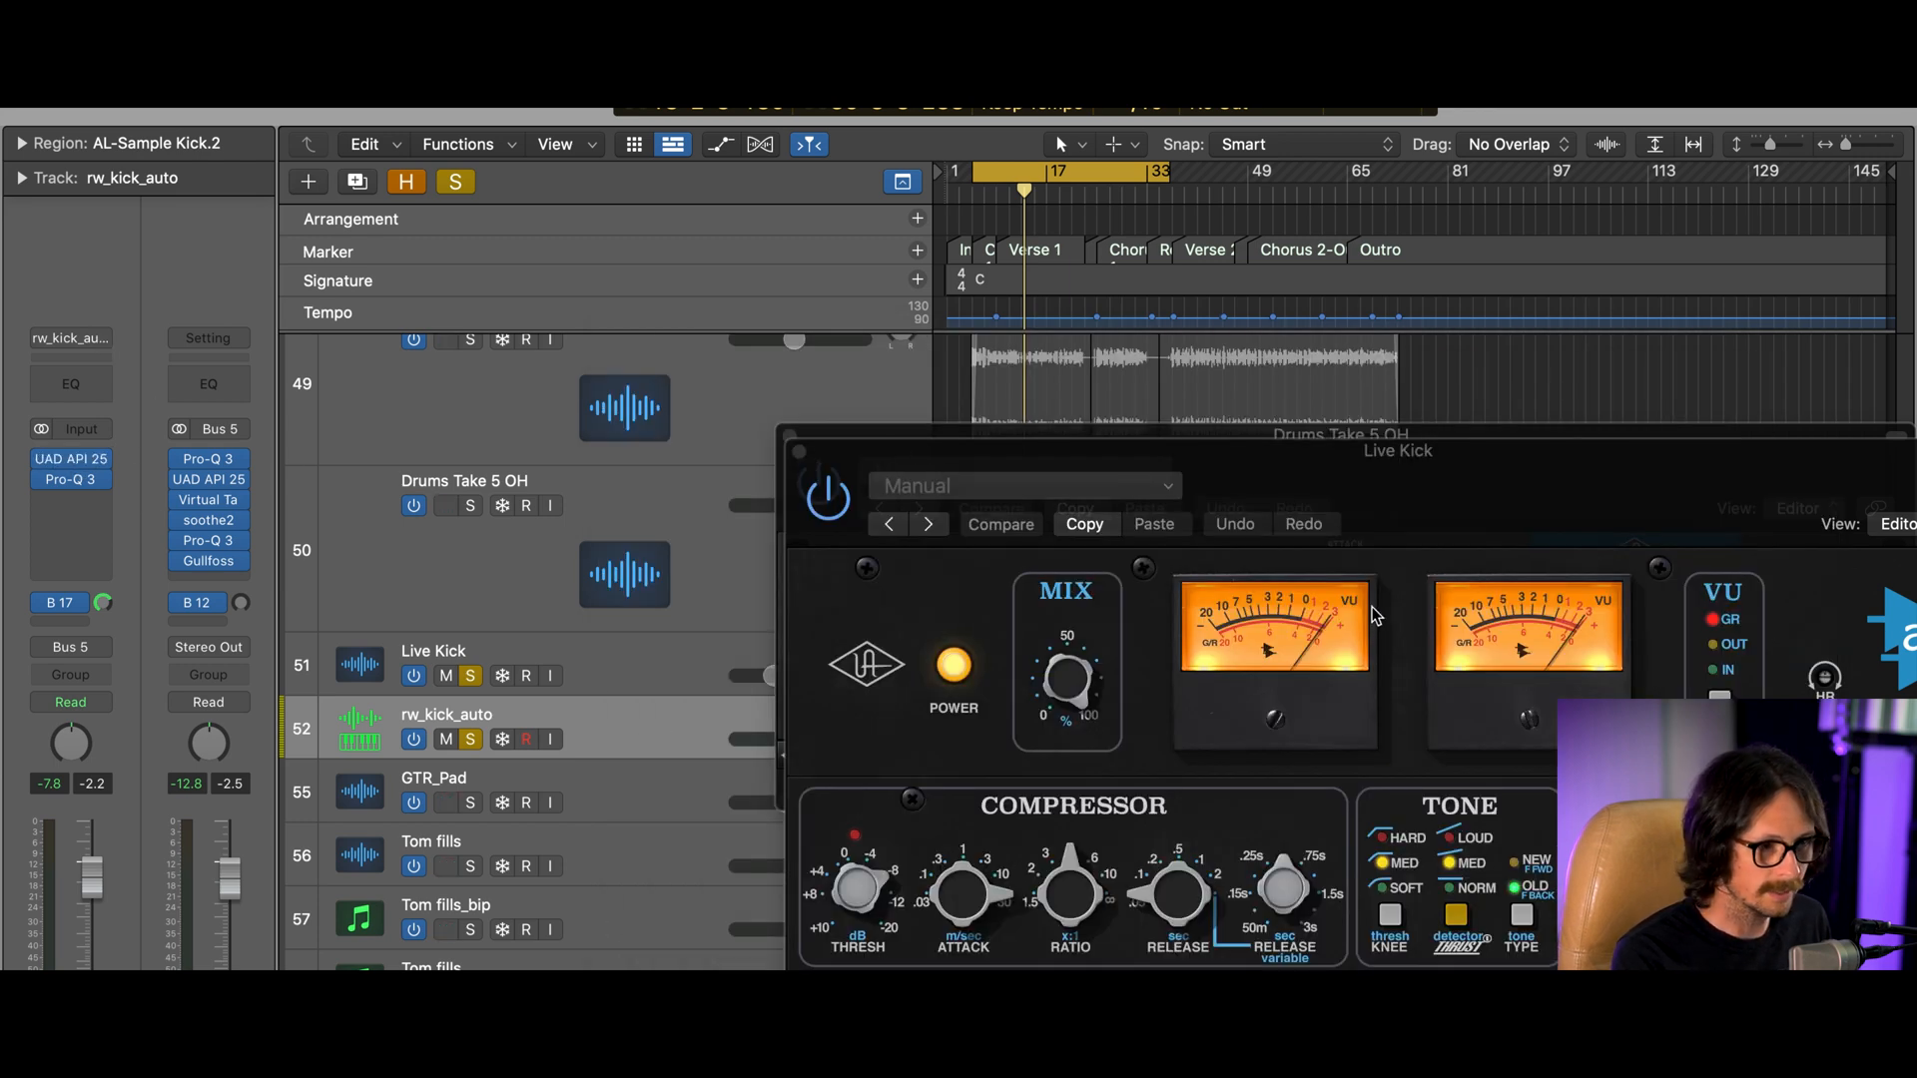
click(800, 453)
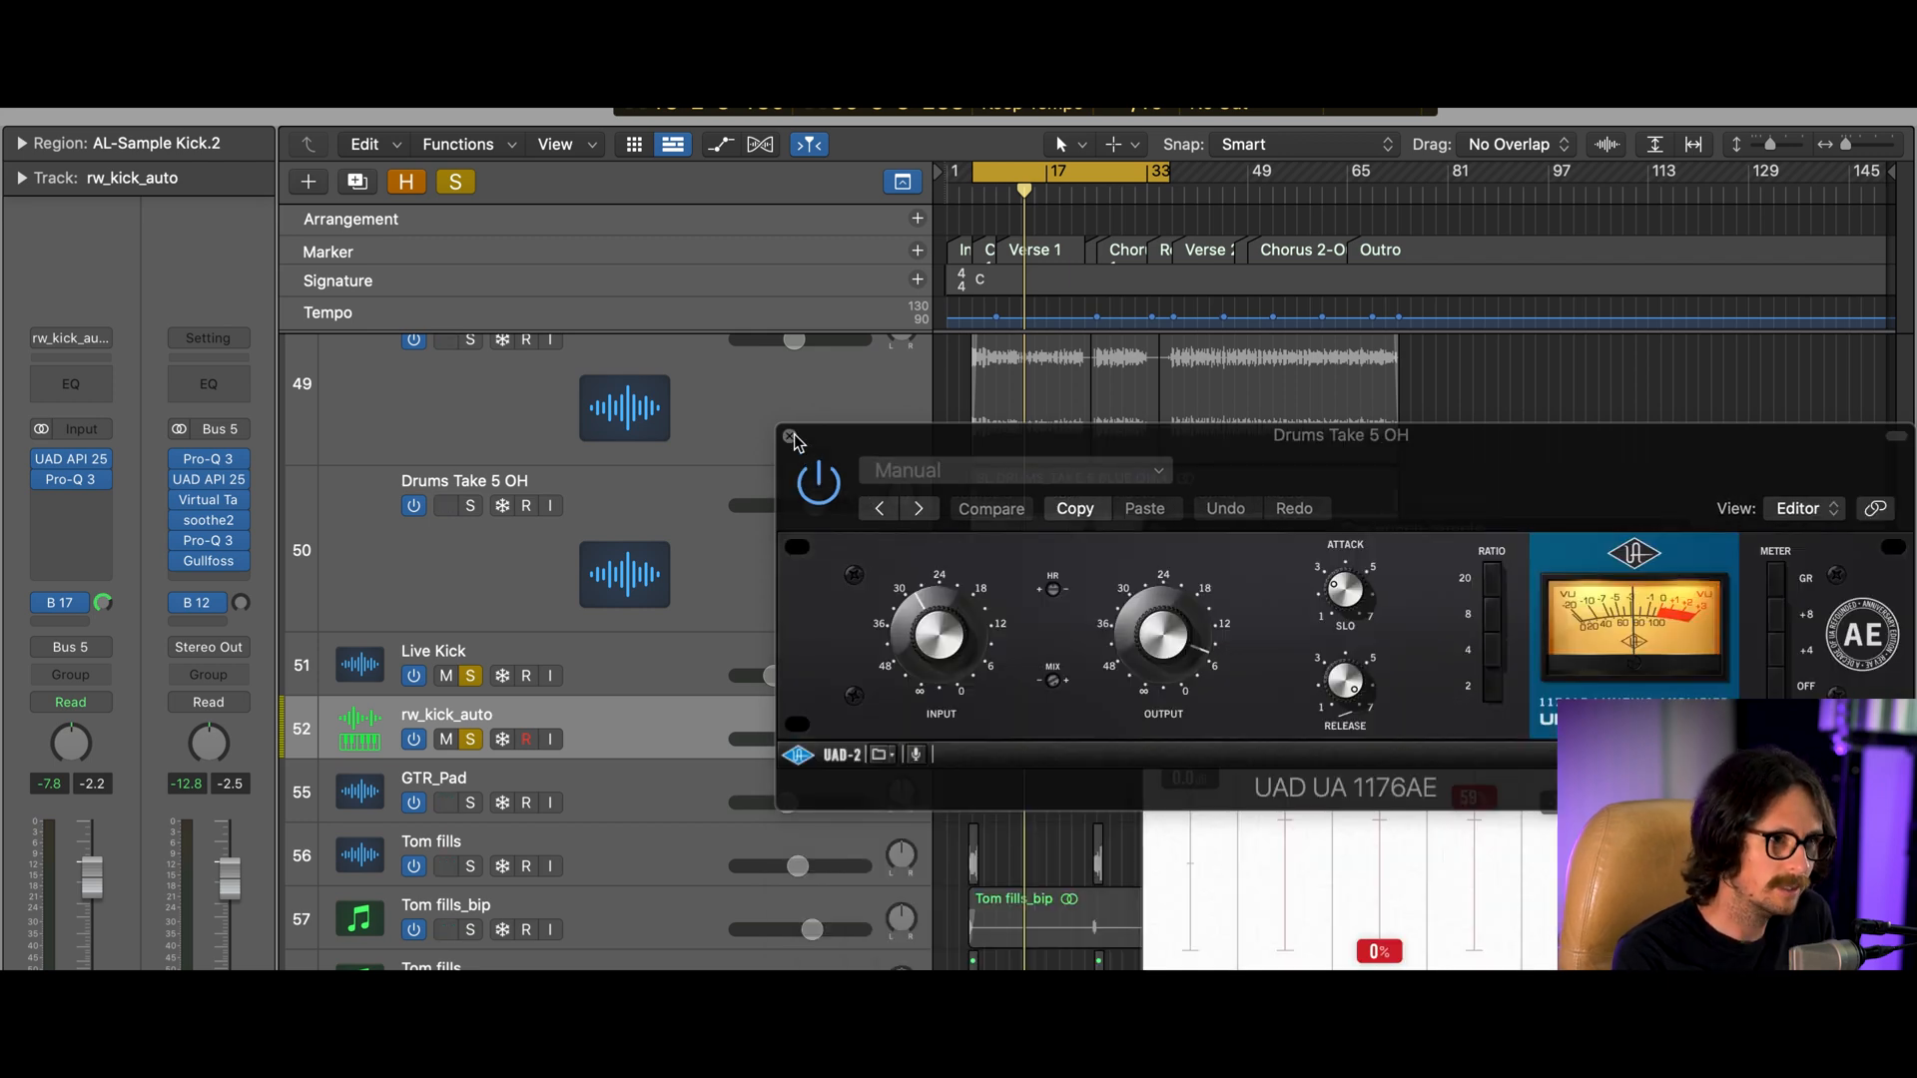
click(789, 436)
click(1157, 530)
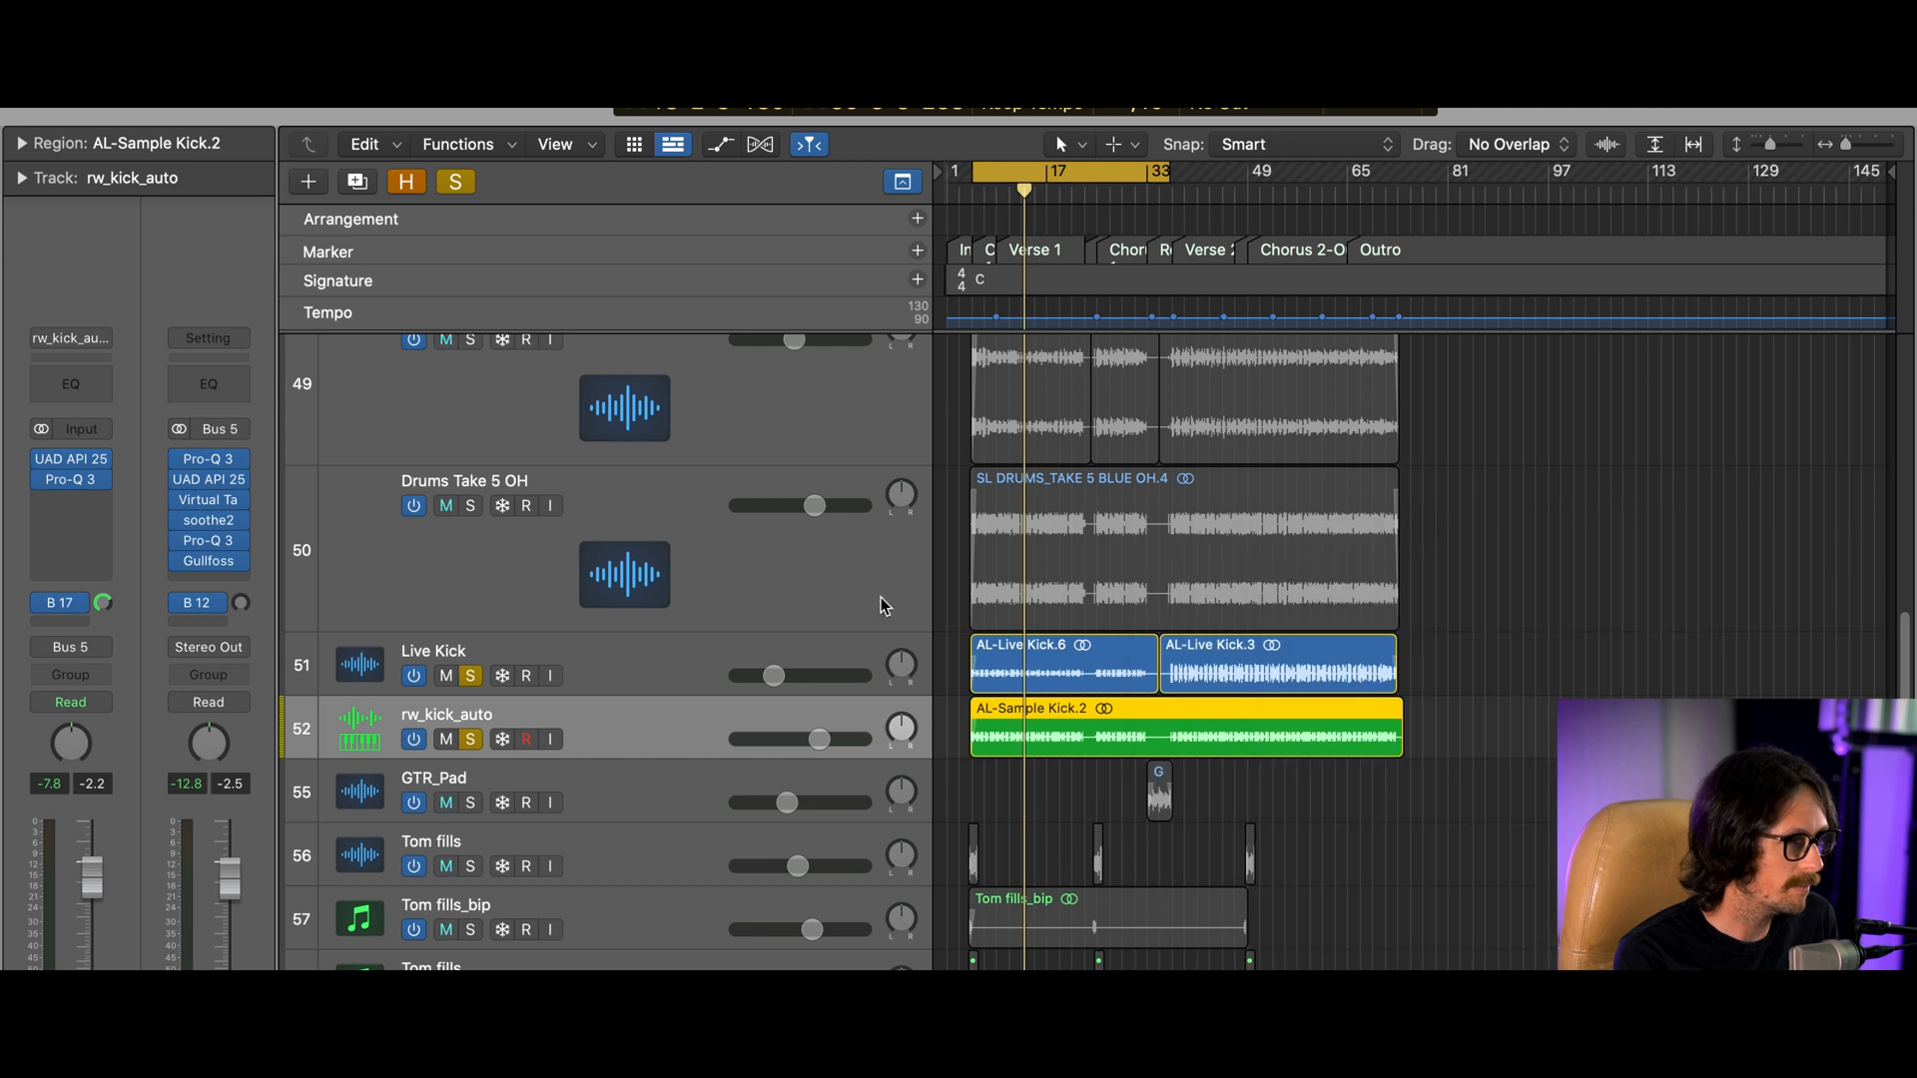
Examine the Pro-Q 3 bands and Bus 17 send on rw_kick_auto, and move the equalizer window clear of the track controls
click(72, 489)
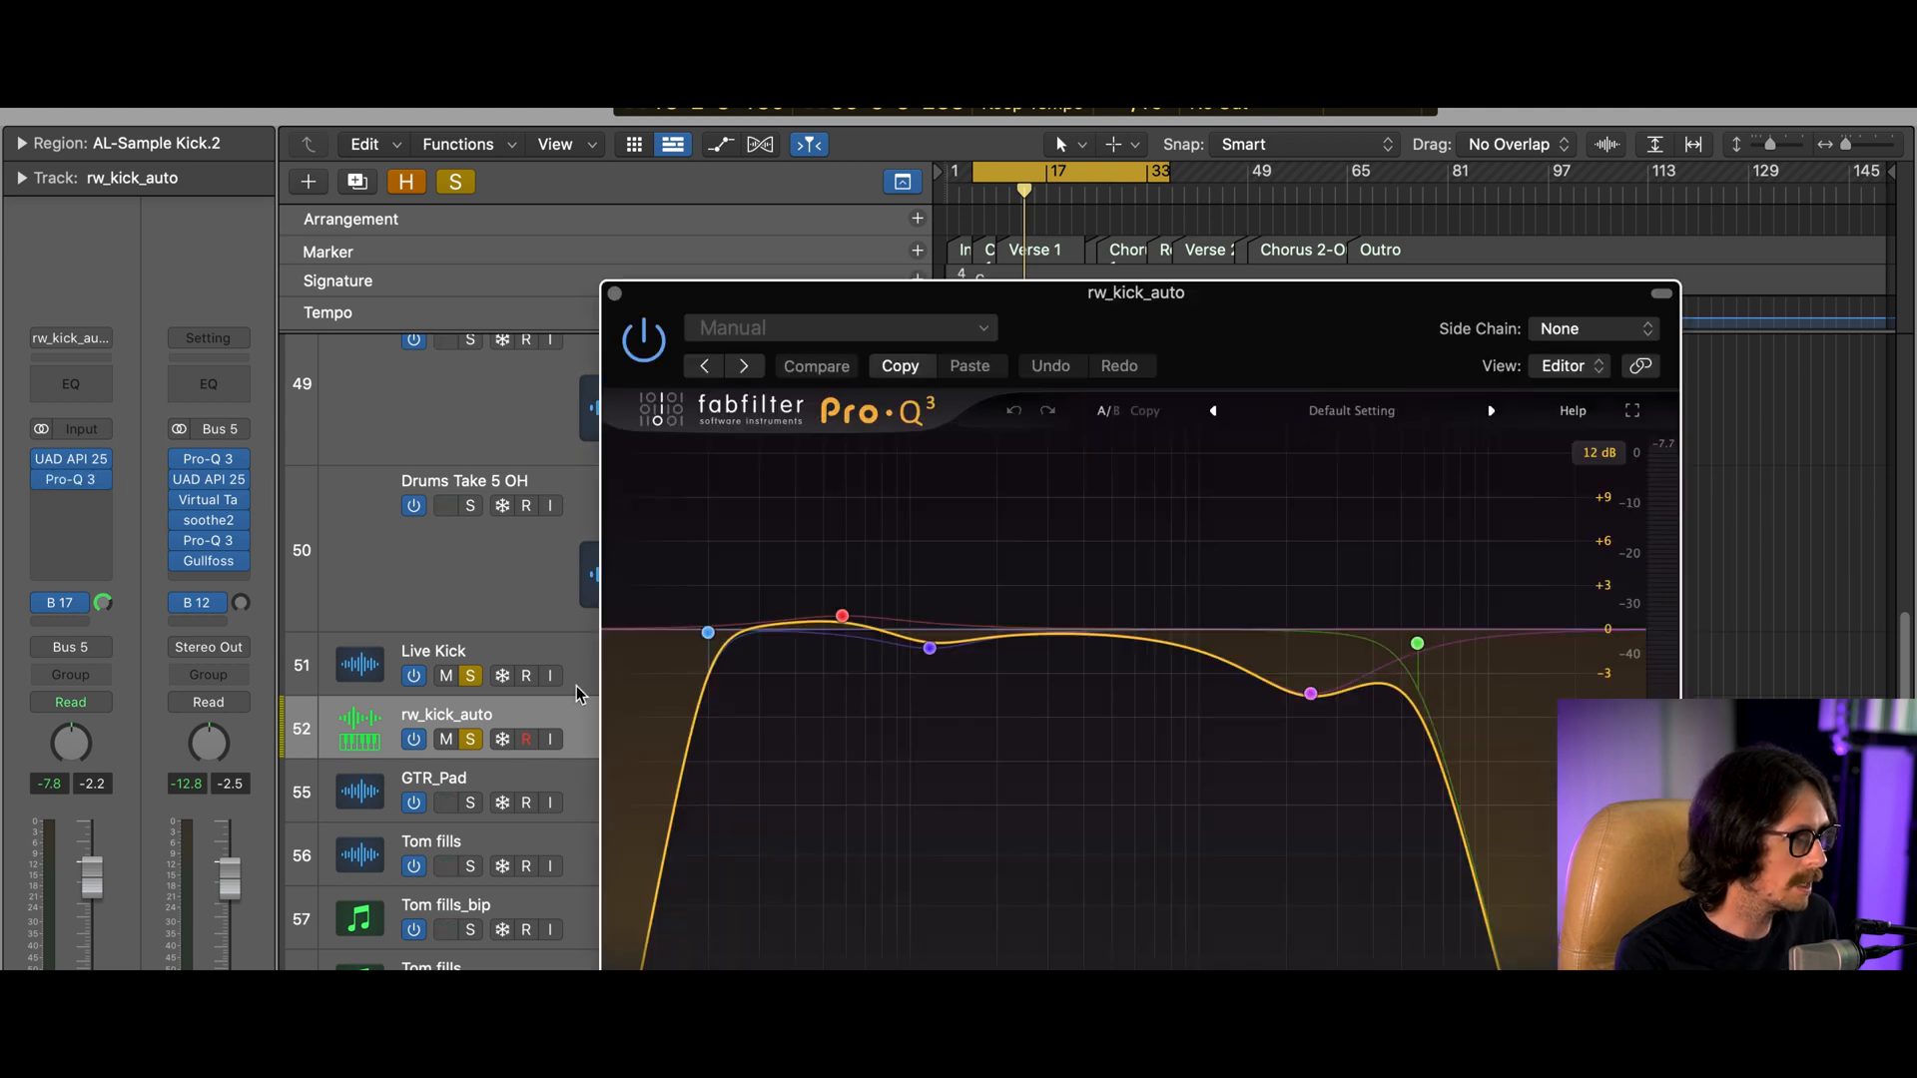
drag(1120, 334, 969, 282)
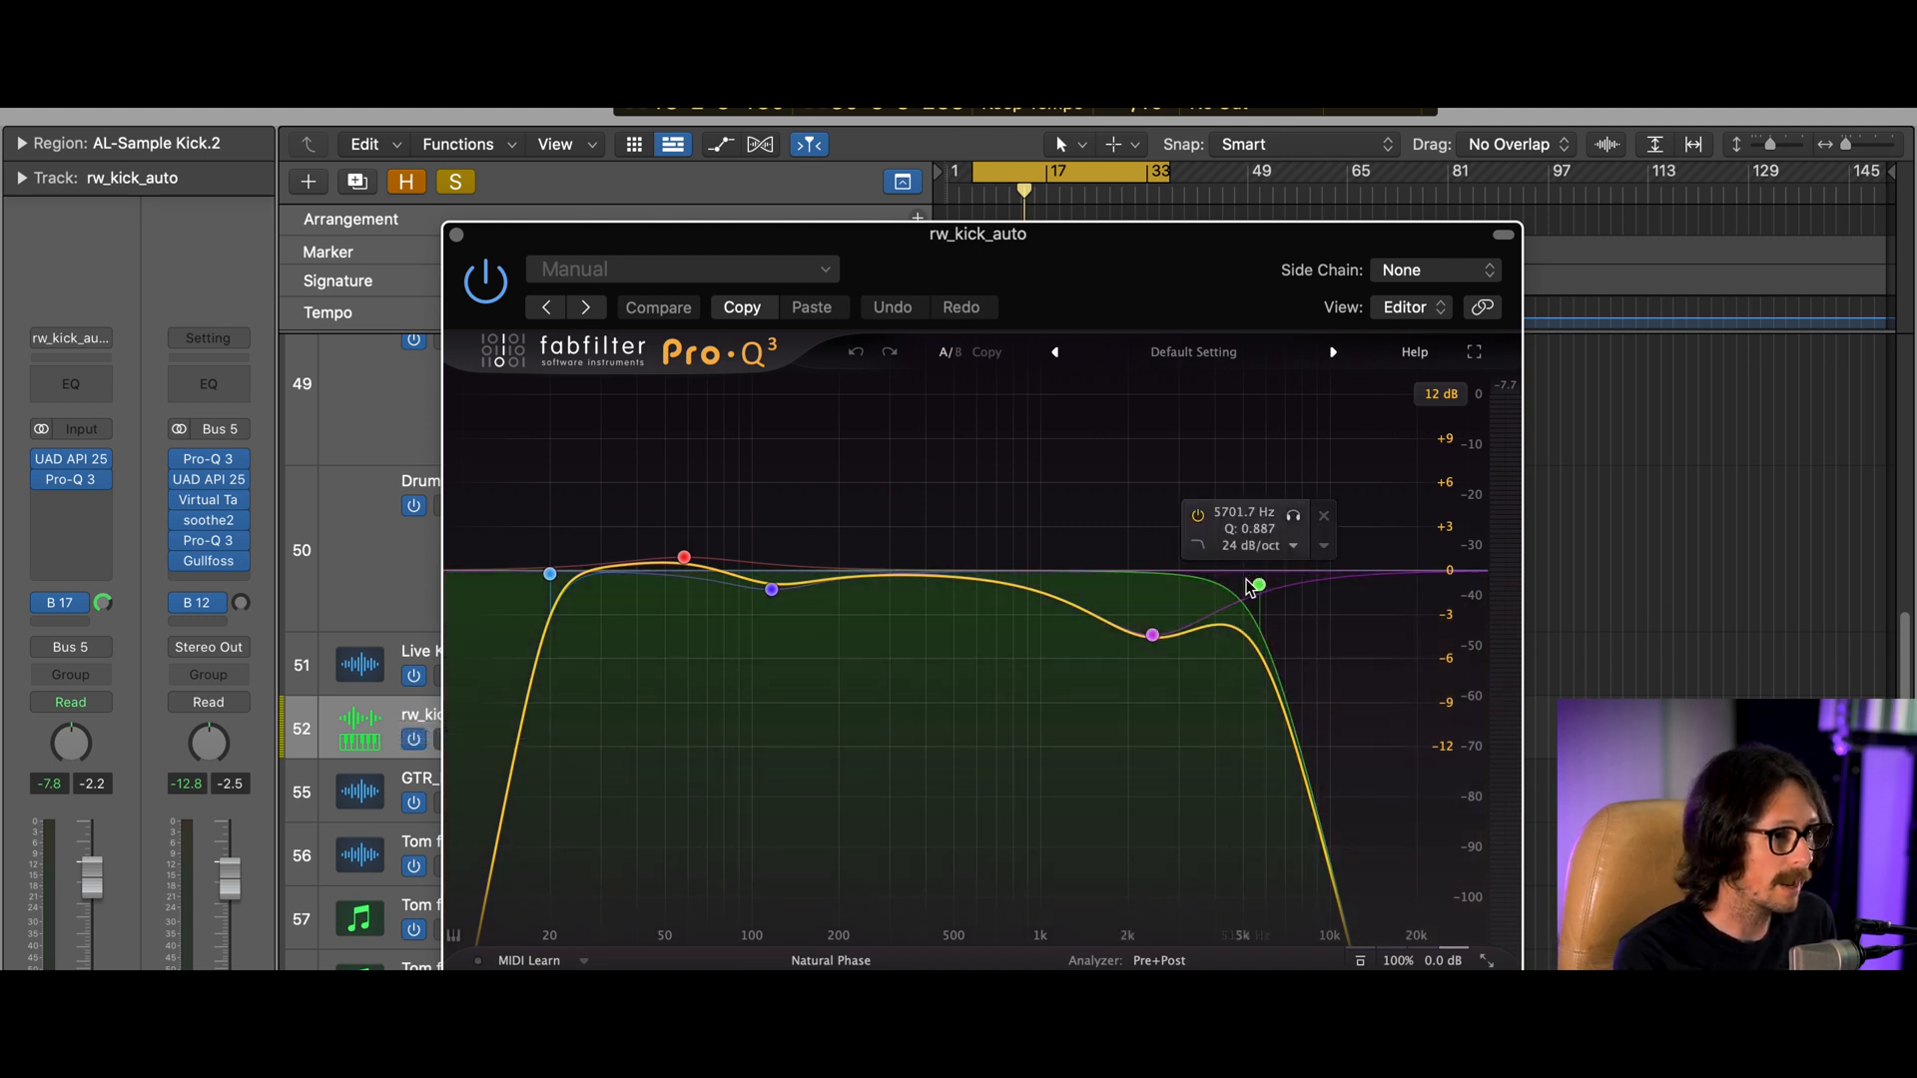
click(62, 604)
click(69, 601)
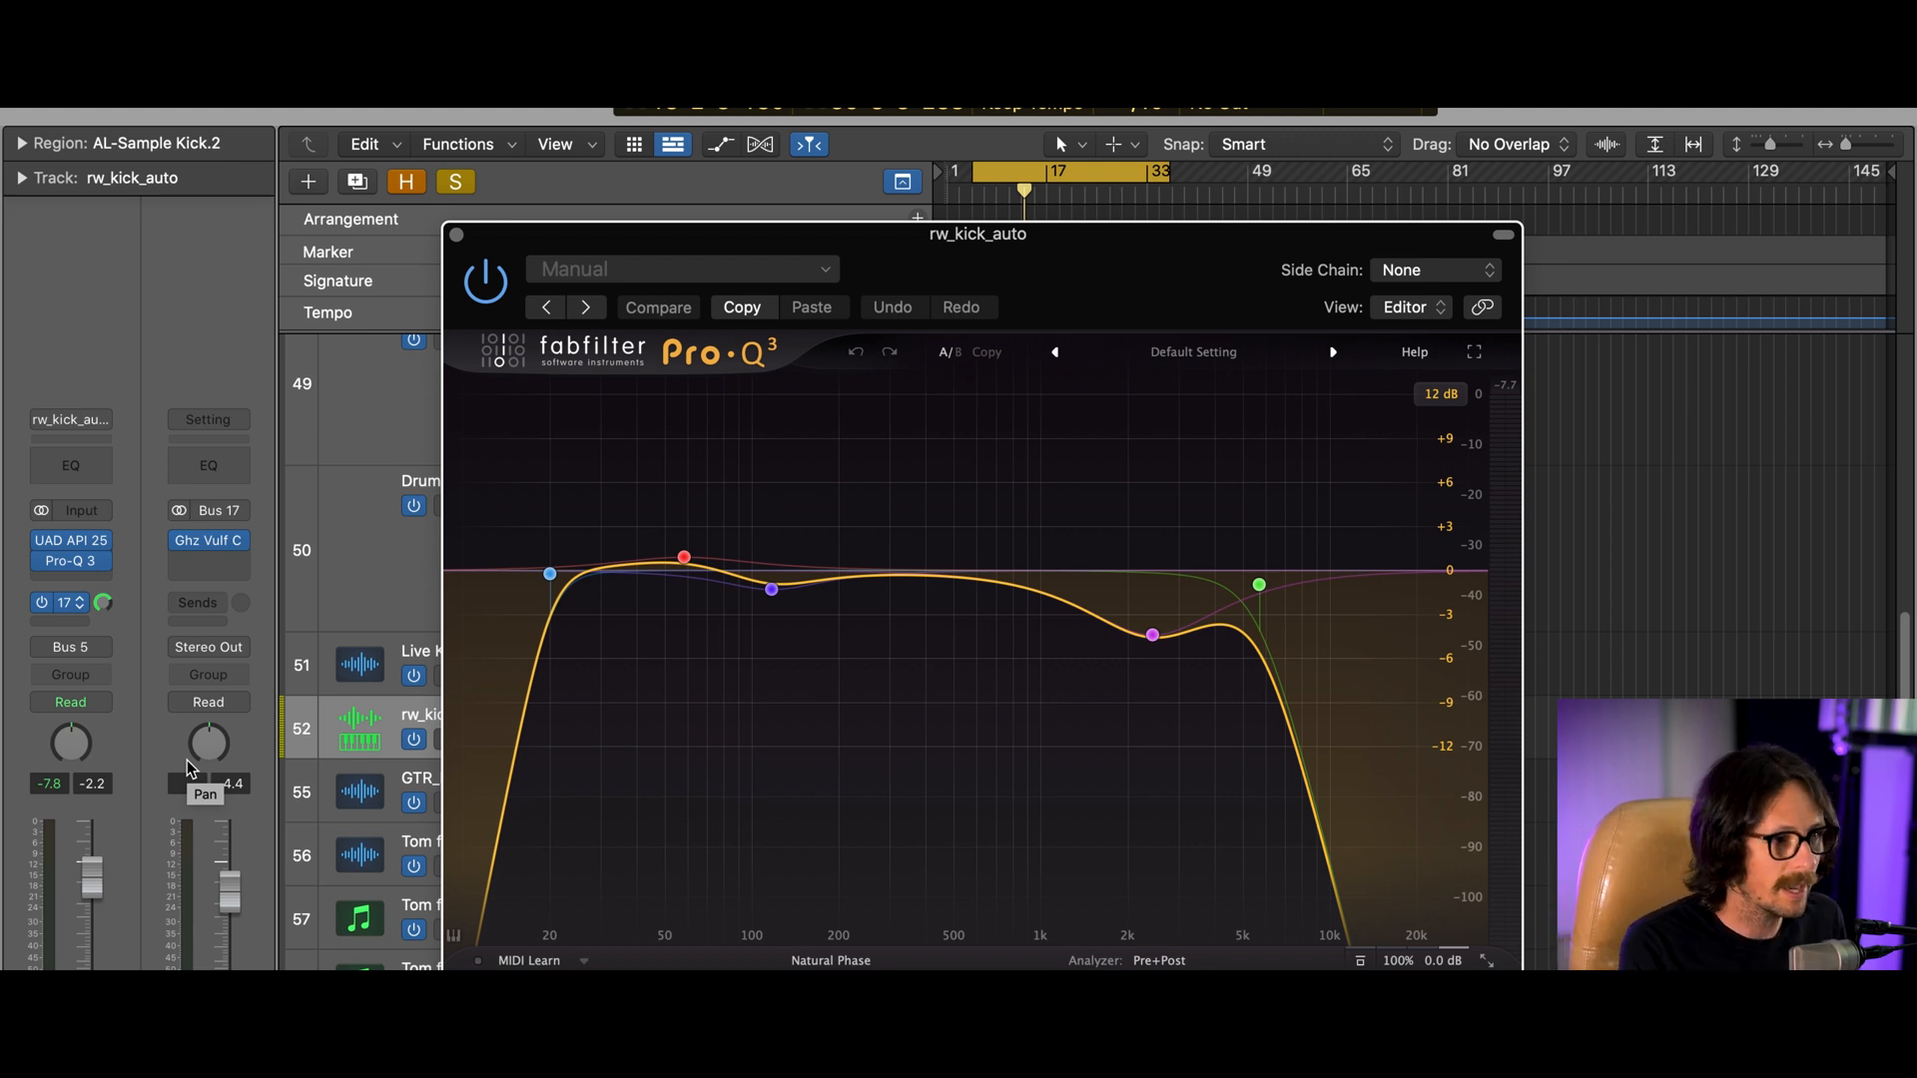
mouse_move(1070, 616)
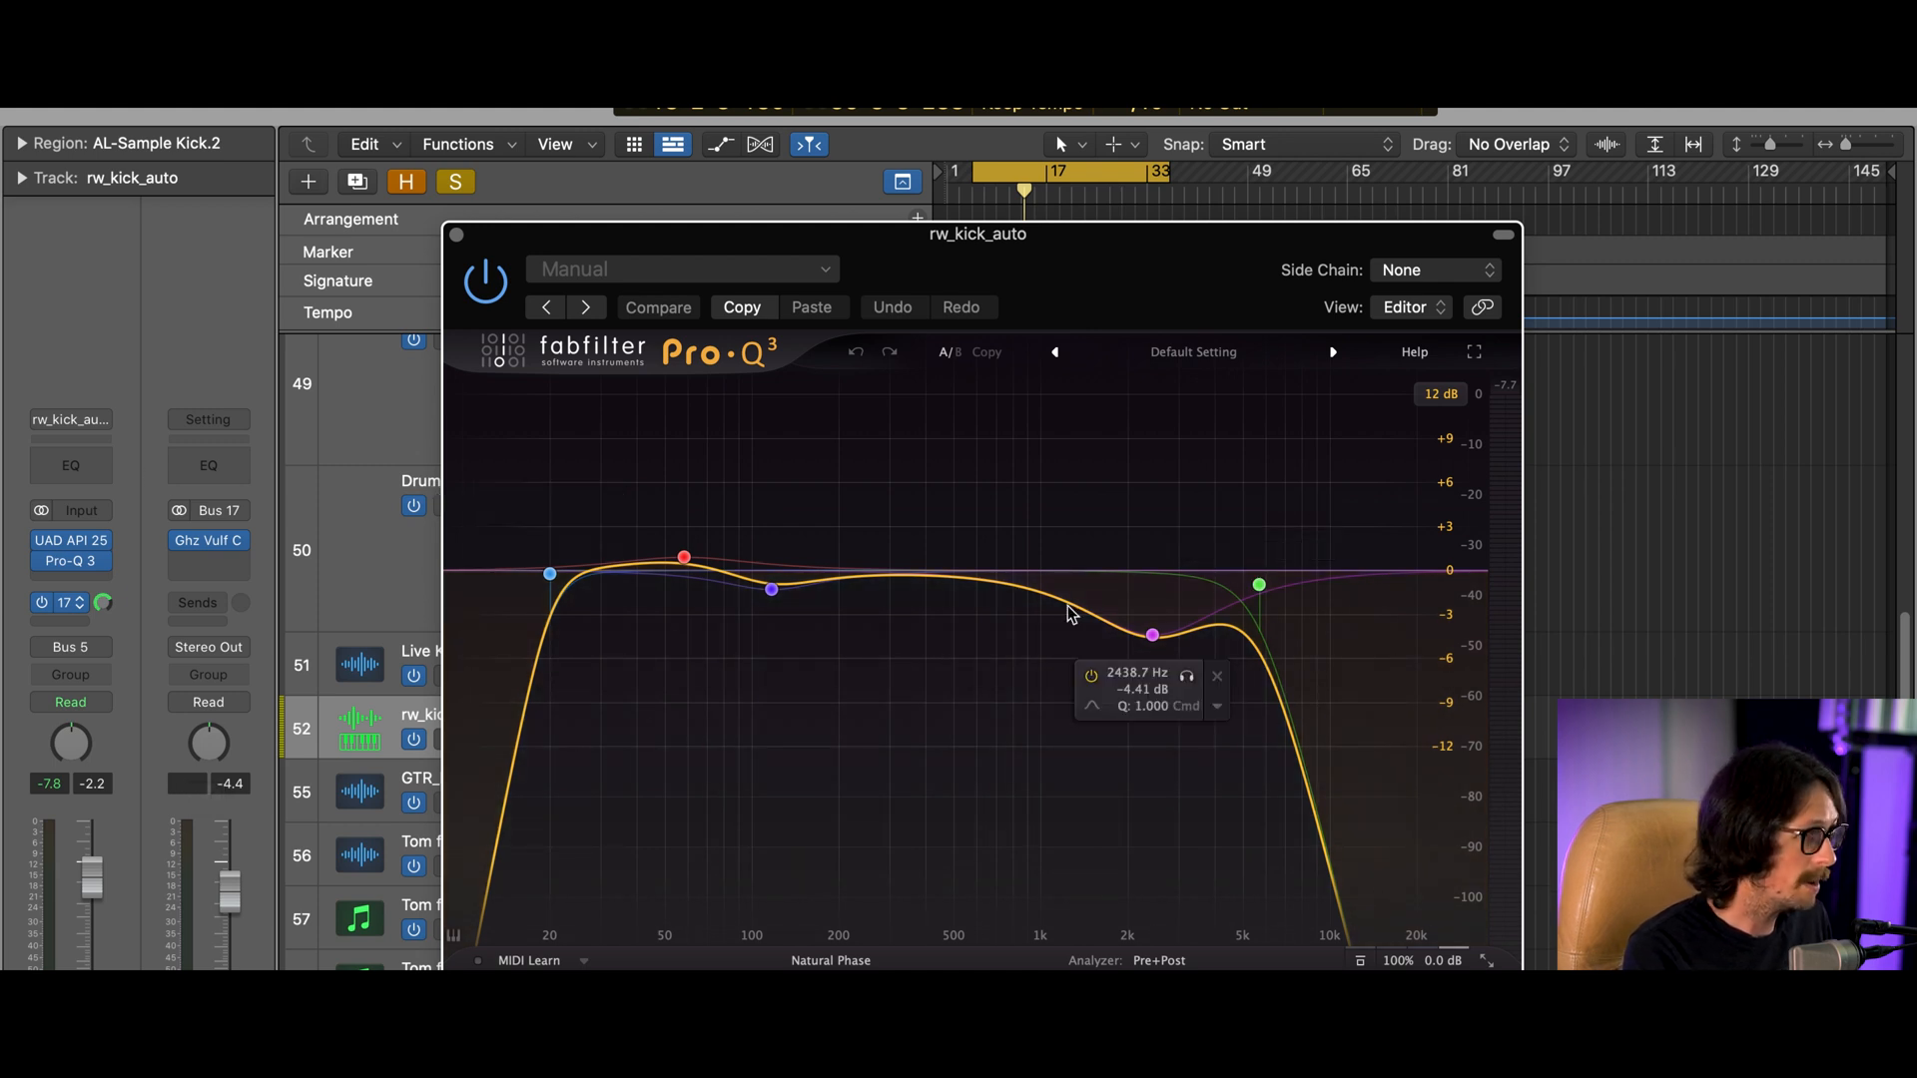
drag(967, 265, 1424, 496)
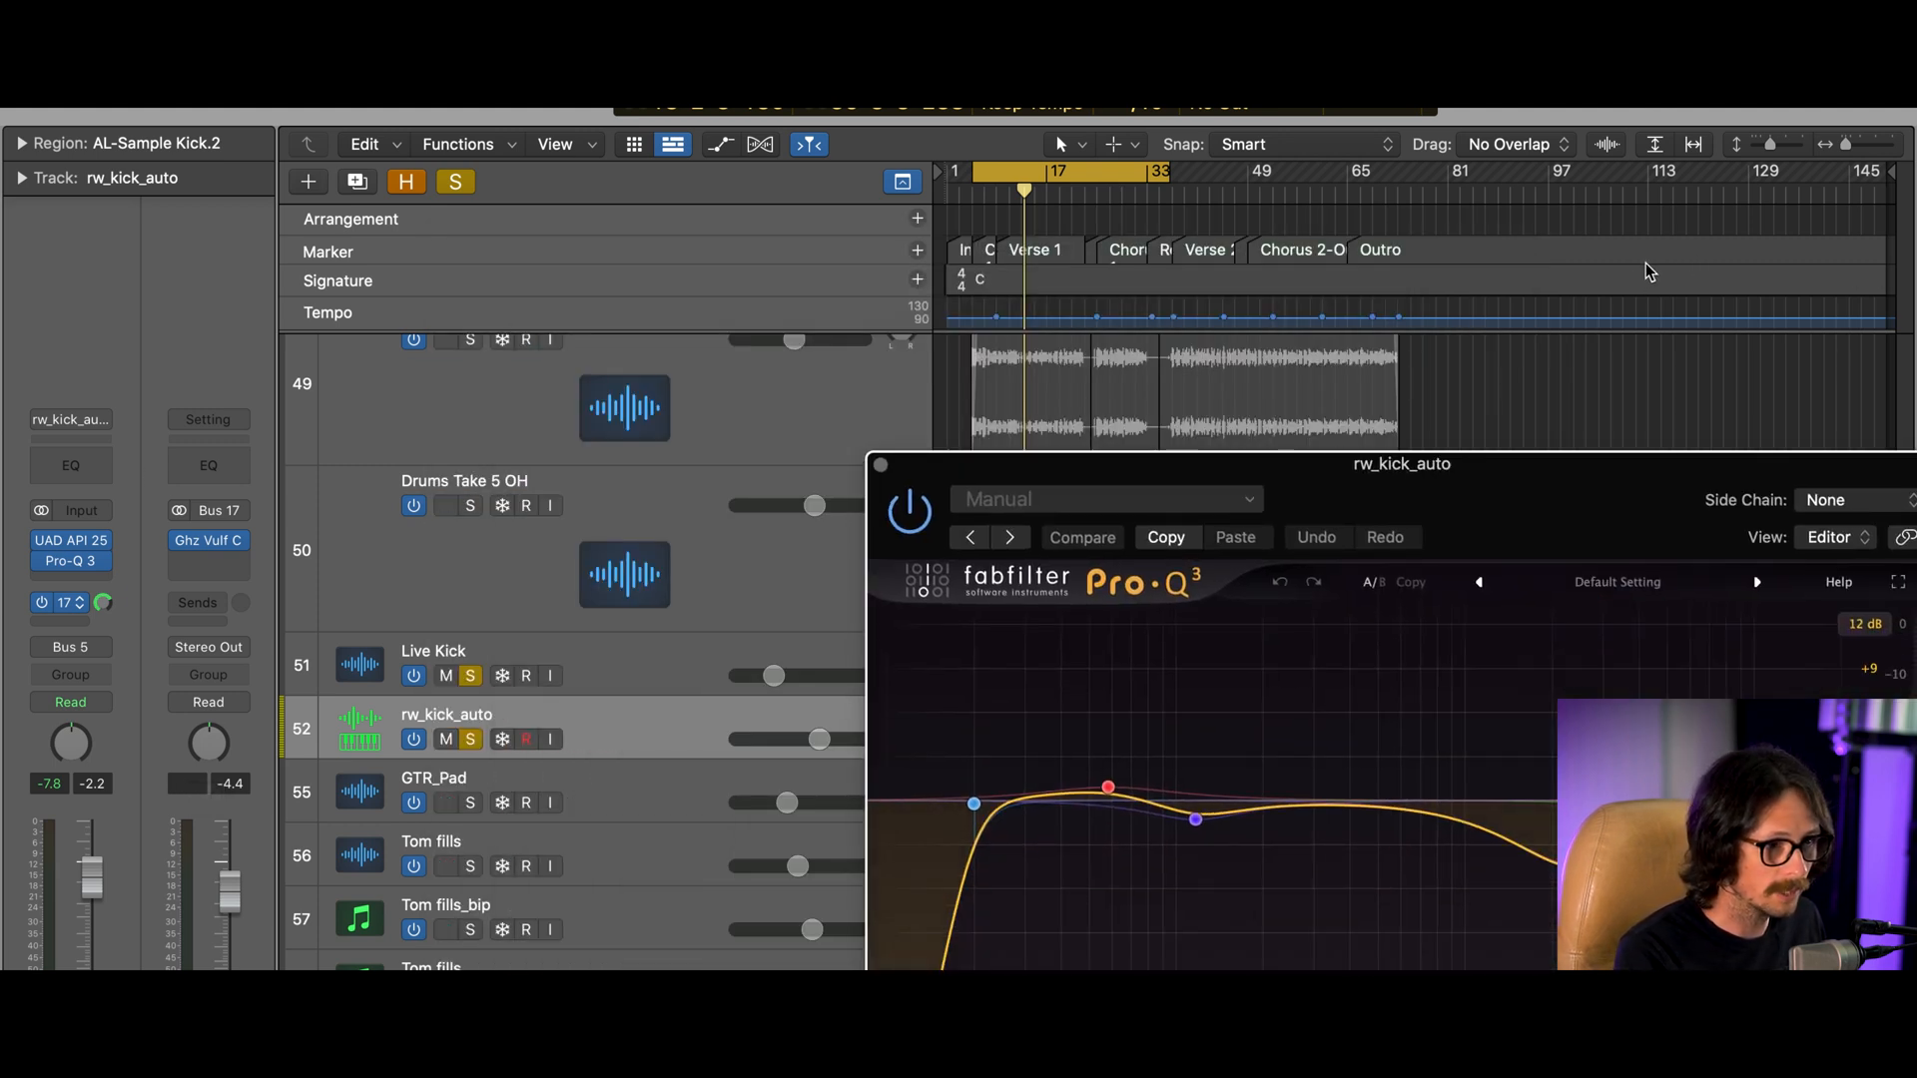
Play rw_kick_auto and compare it with its Pro-Q 3, API 2500 and Bus 17 send switched off and back on
key(space)
mouse_move(40, 564)
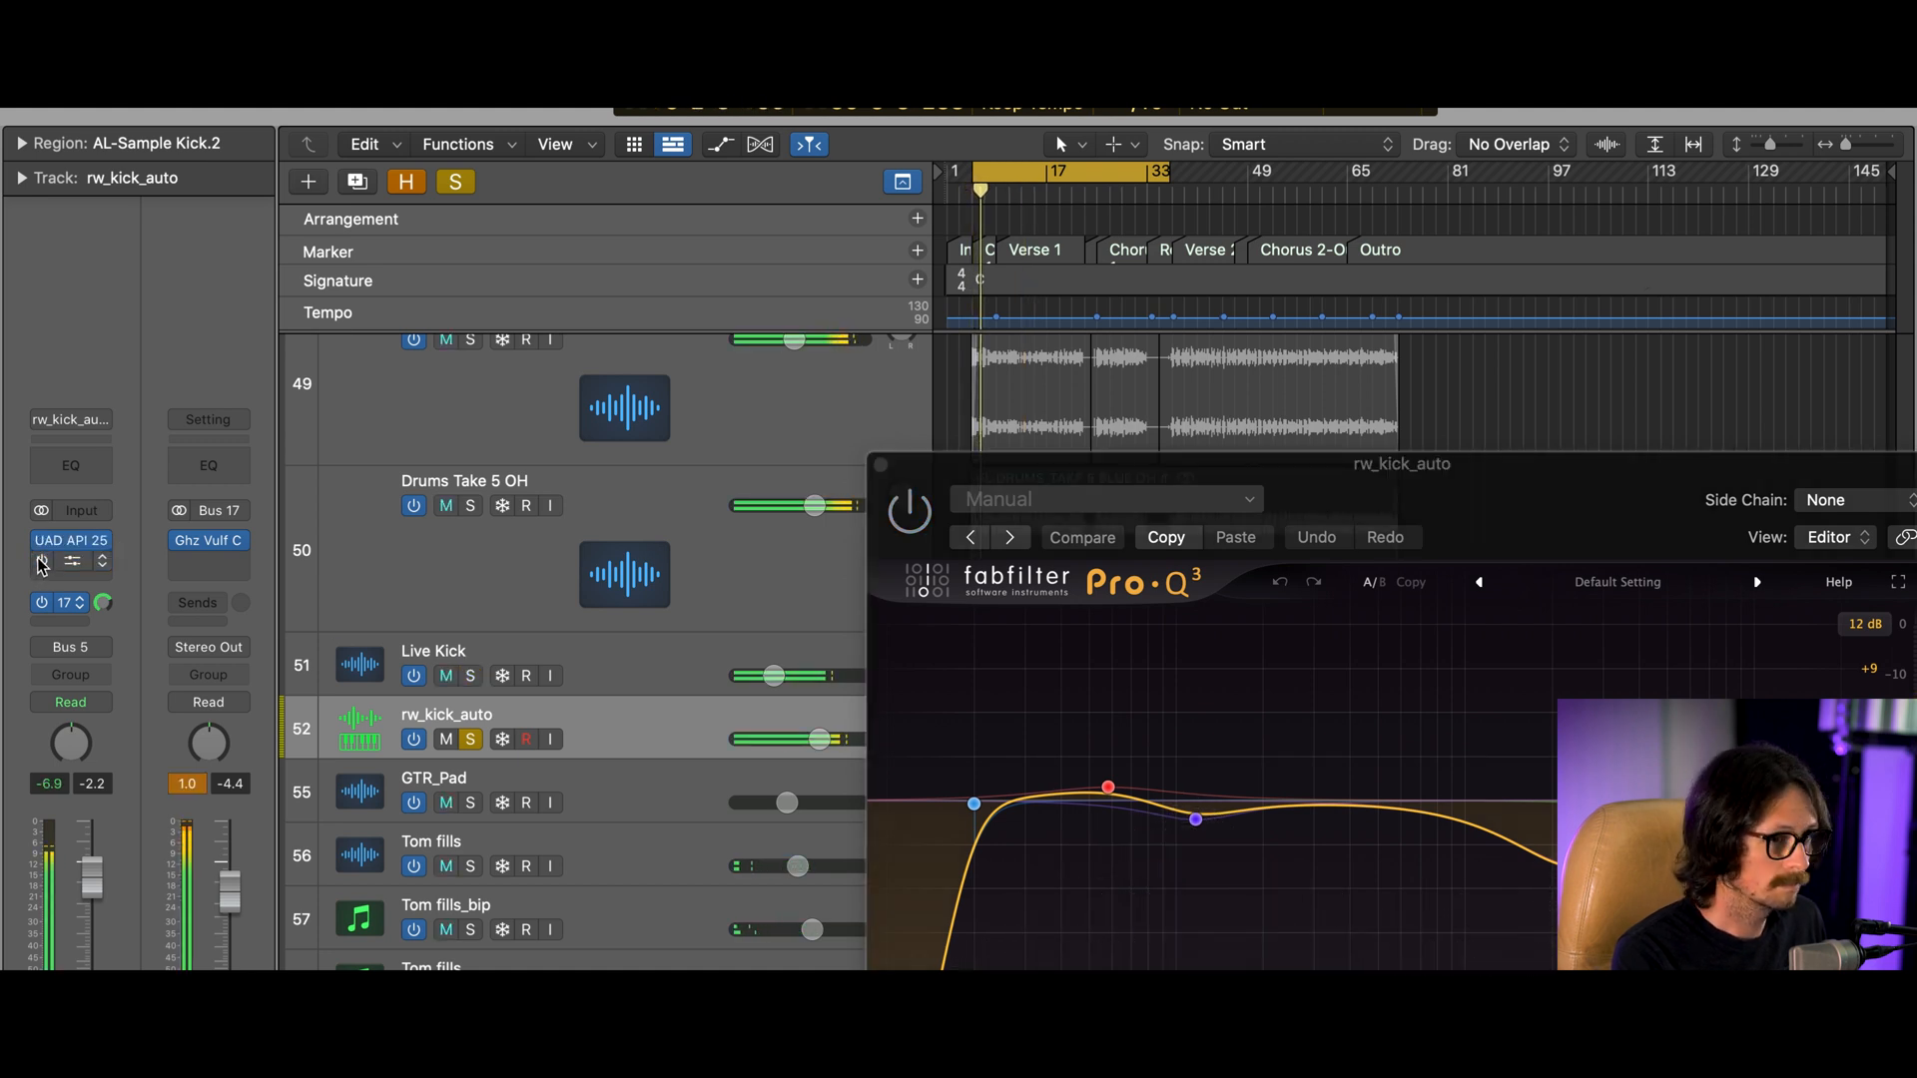
click(41, 562)
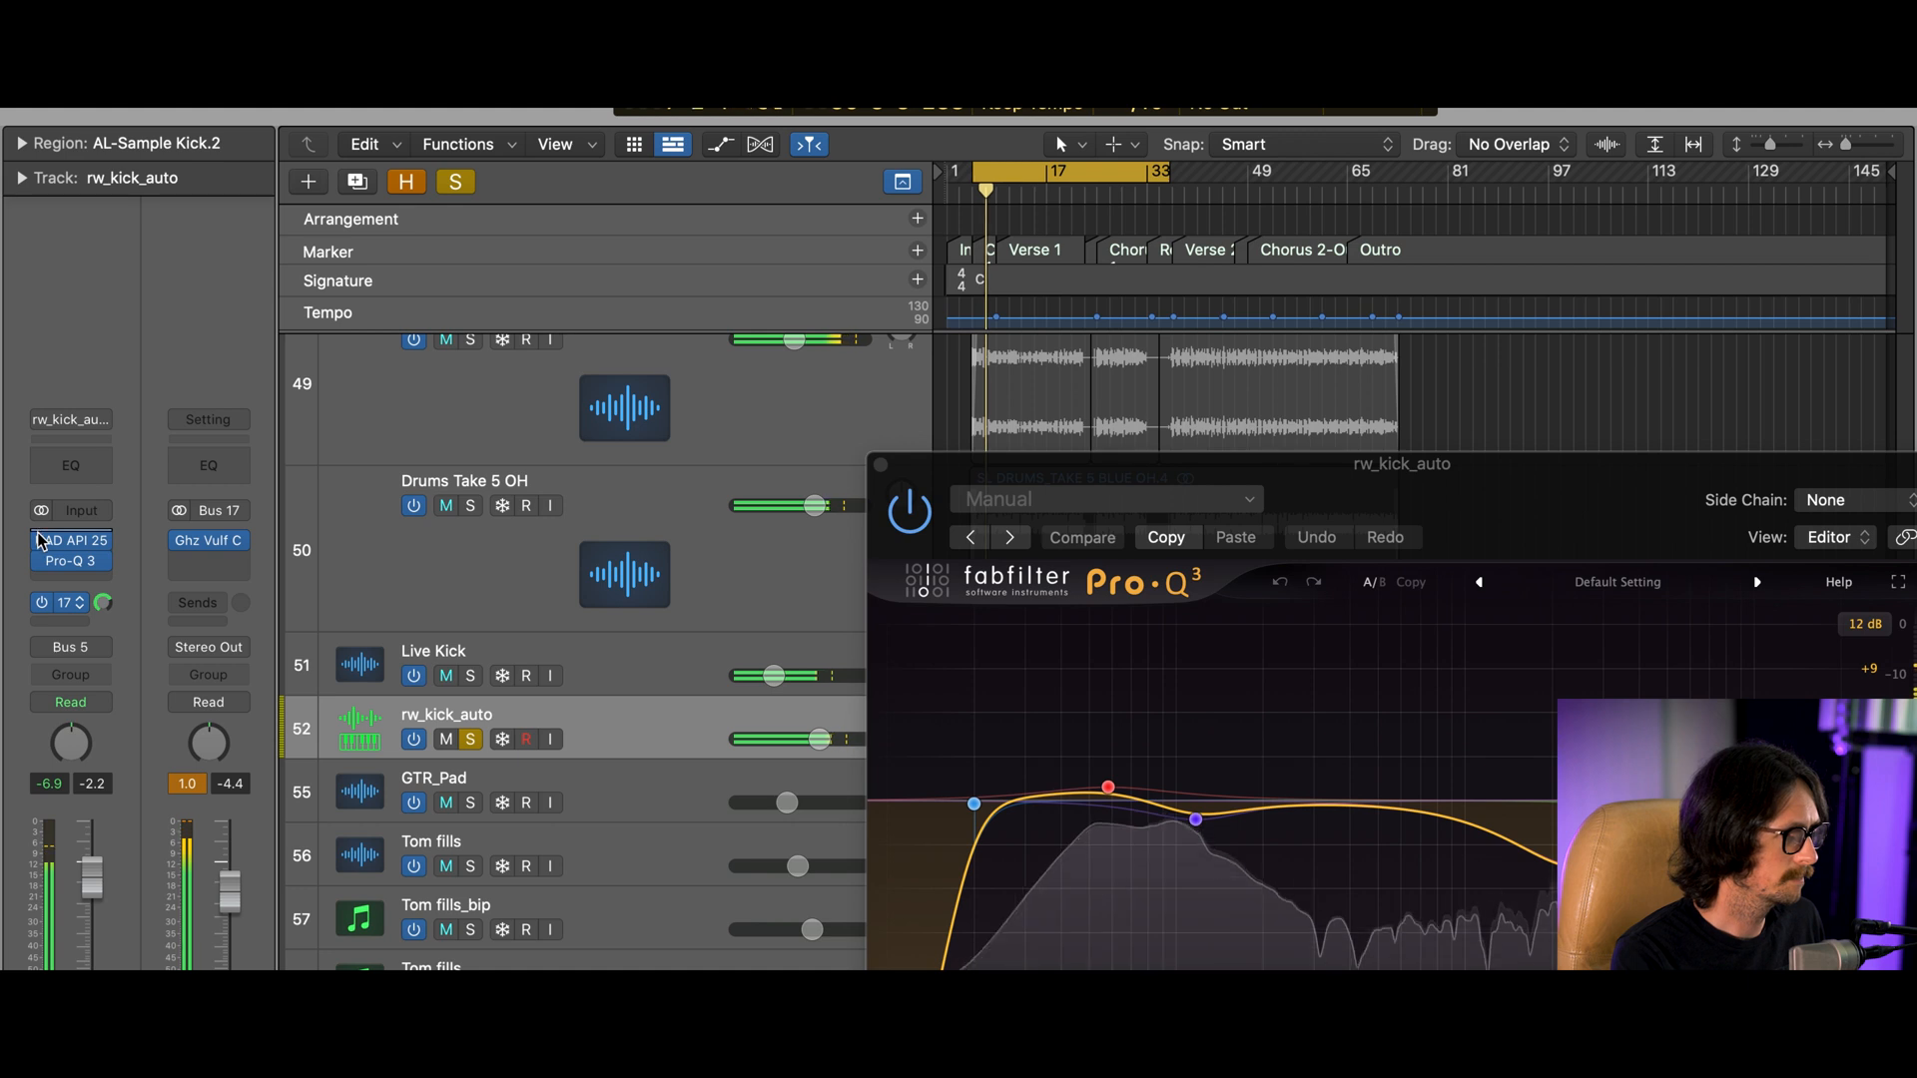
click(40, 541)
click(46, 563)
click(41, 603)
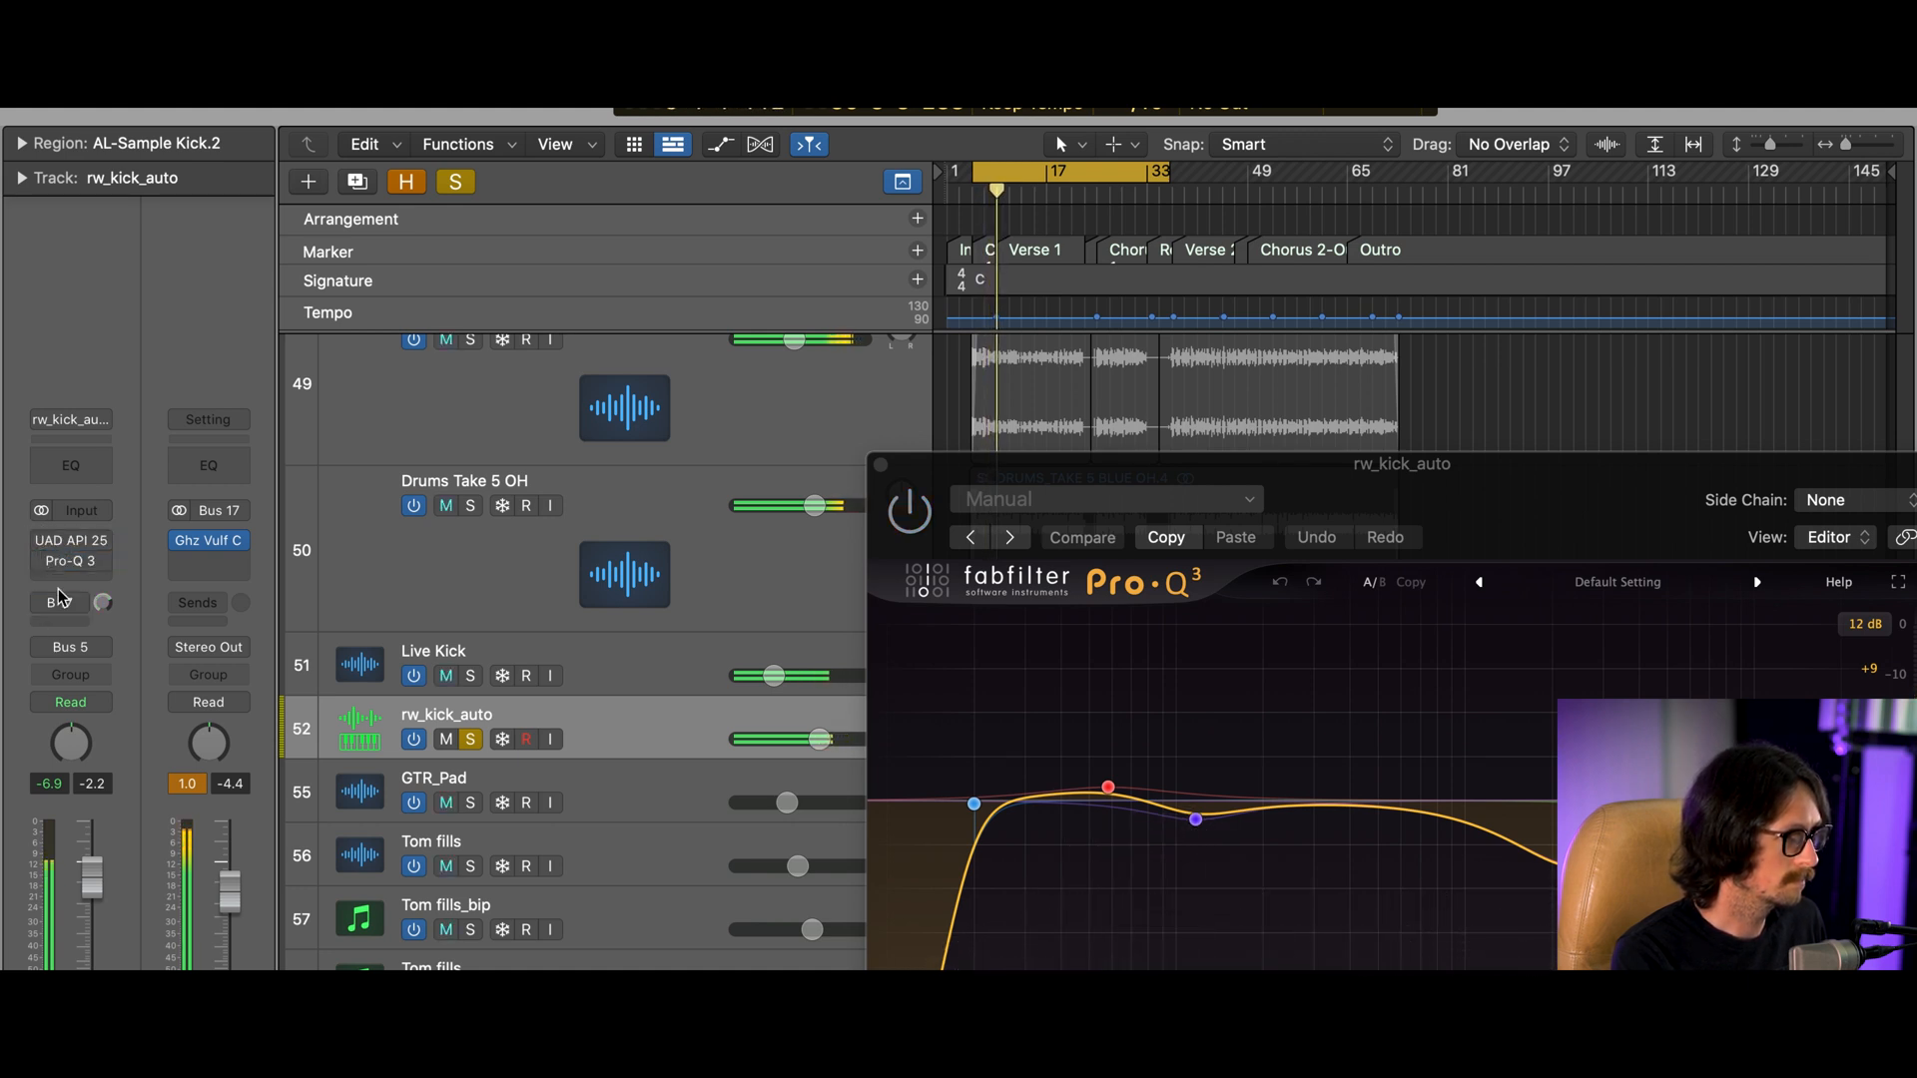
click(39, 541)
click(46, 561)
click(41, 603)
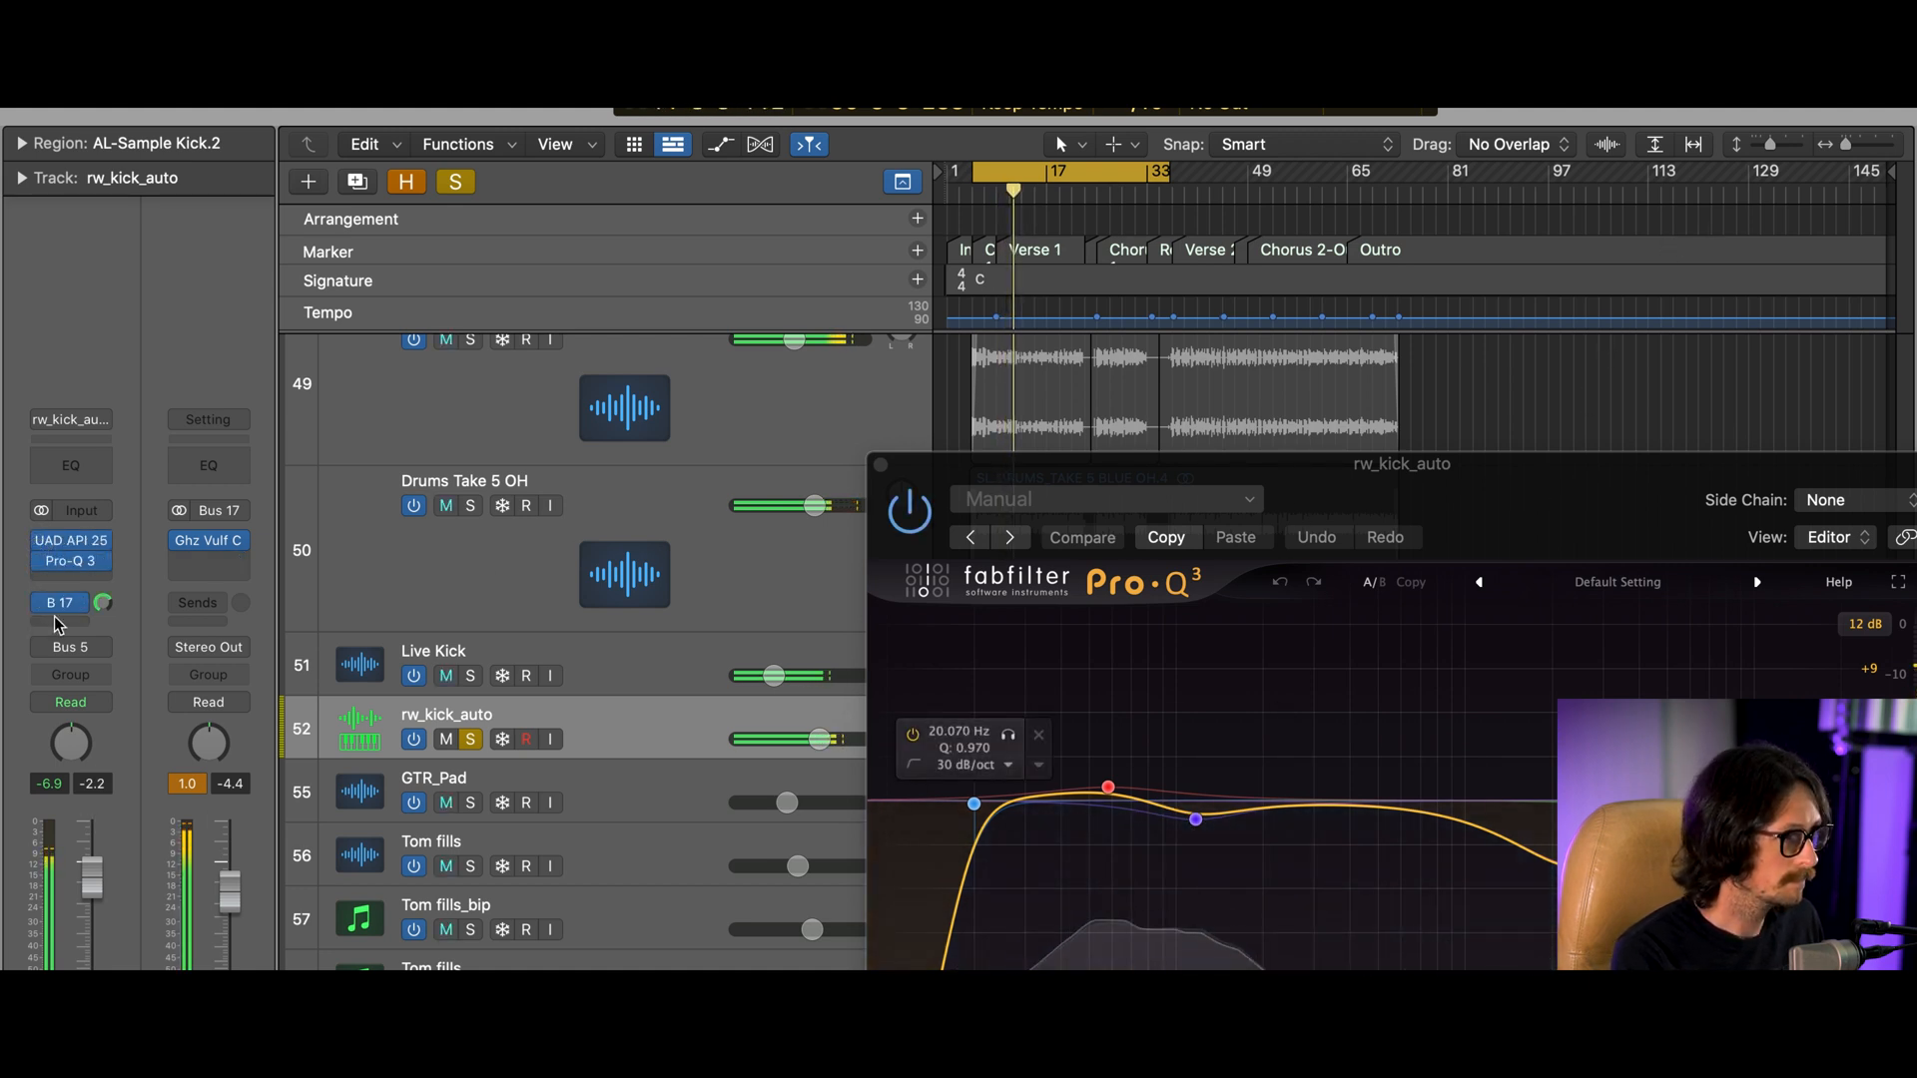
Open the API 2500 on rw_kick_auto, and clear the solo to hear Live Kick in the full mix
click(70, 540)
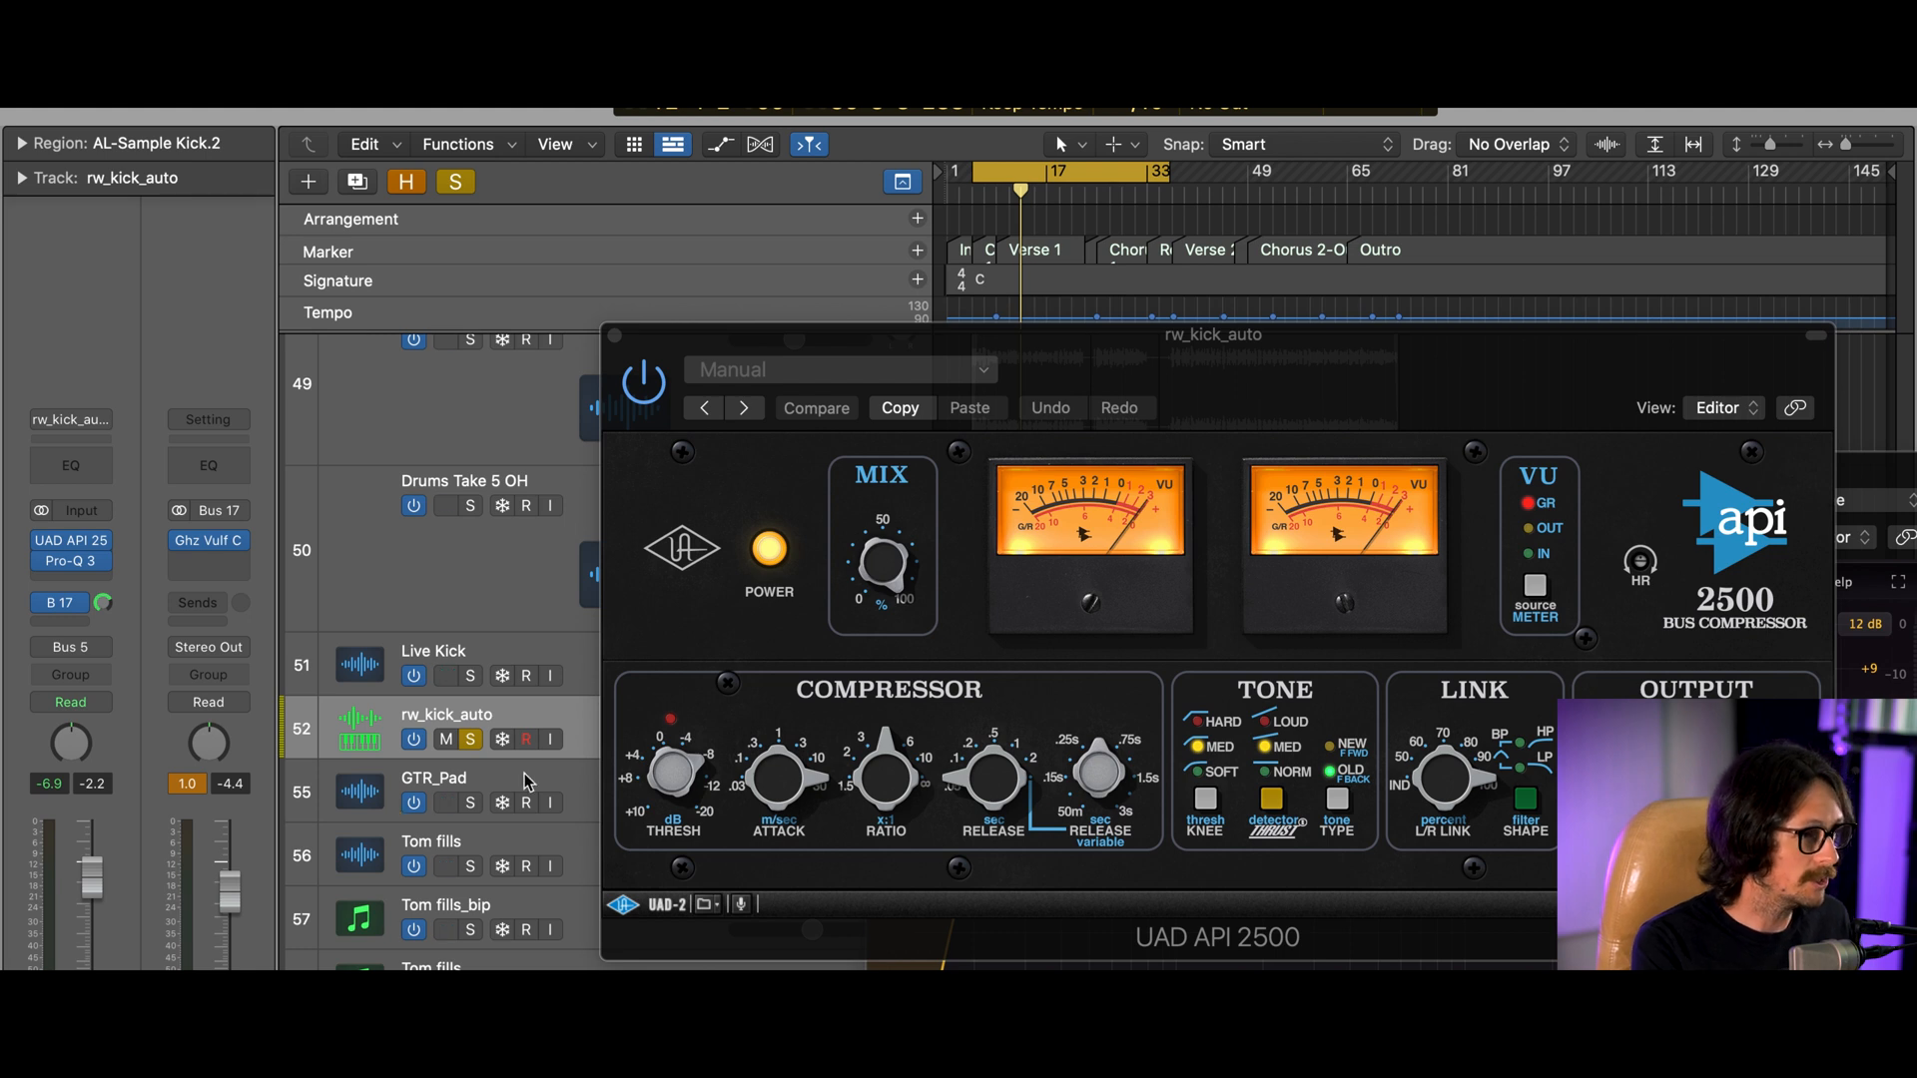
click(474, 741)
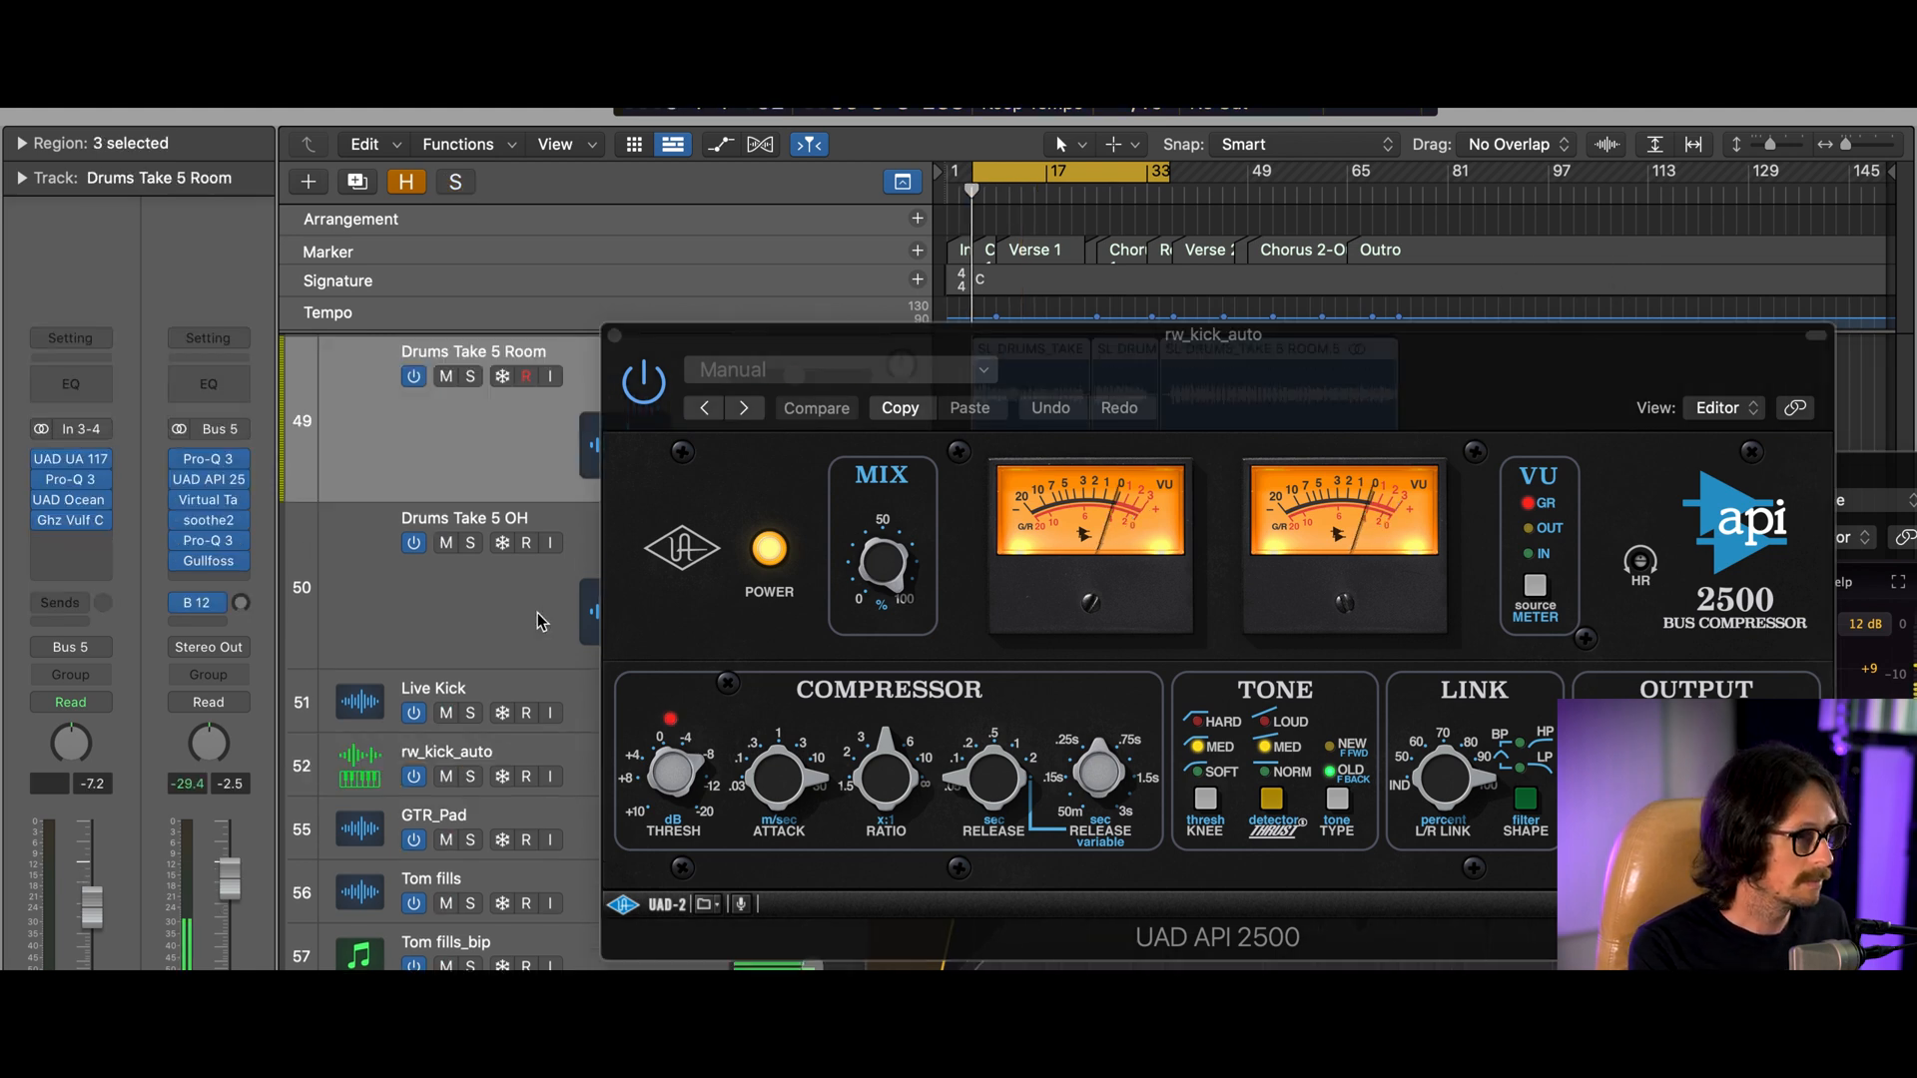
click(577, 706)
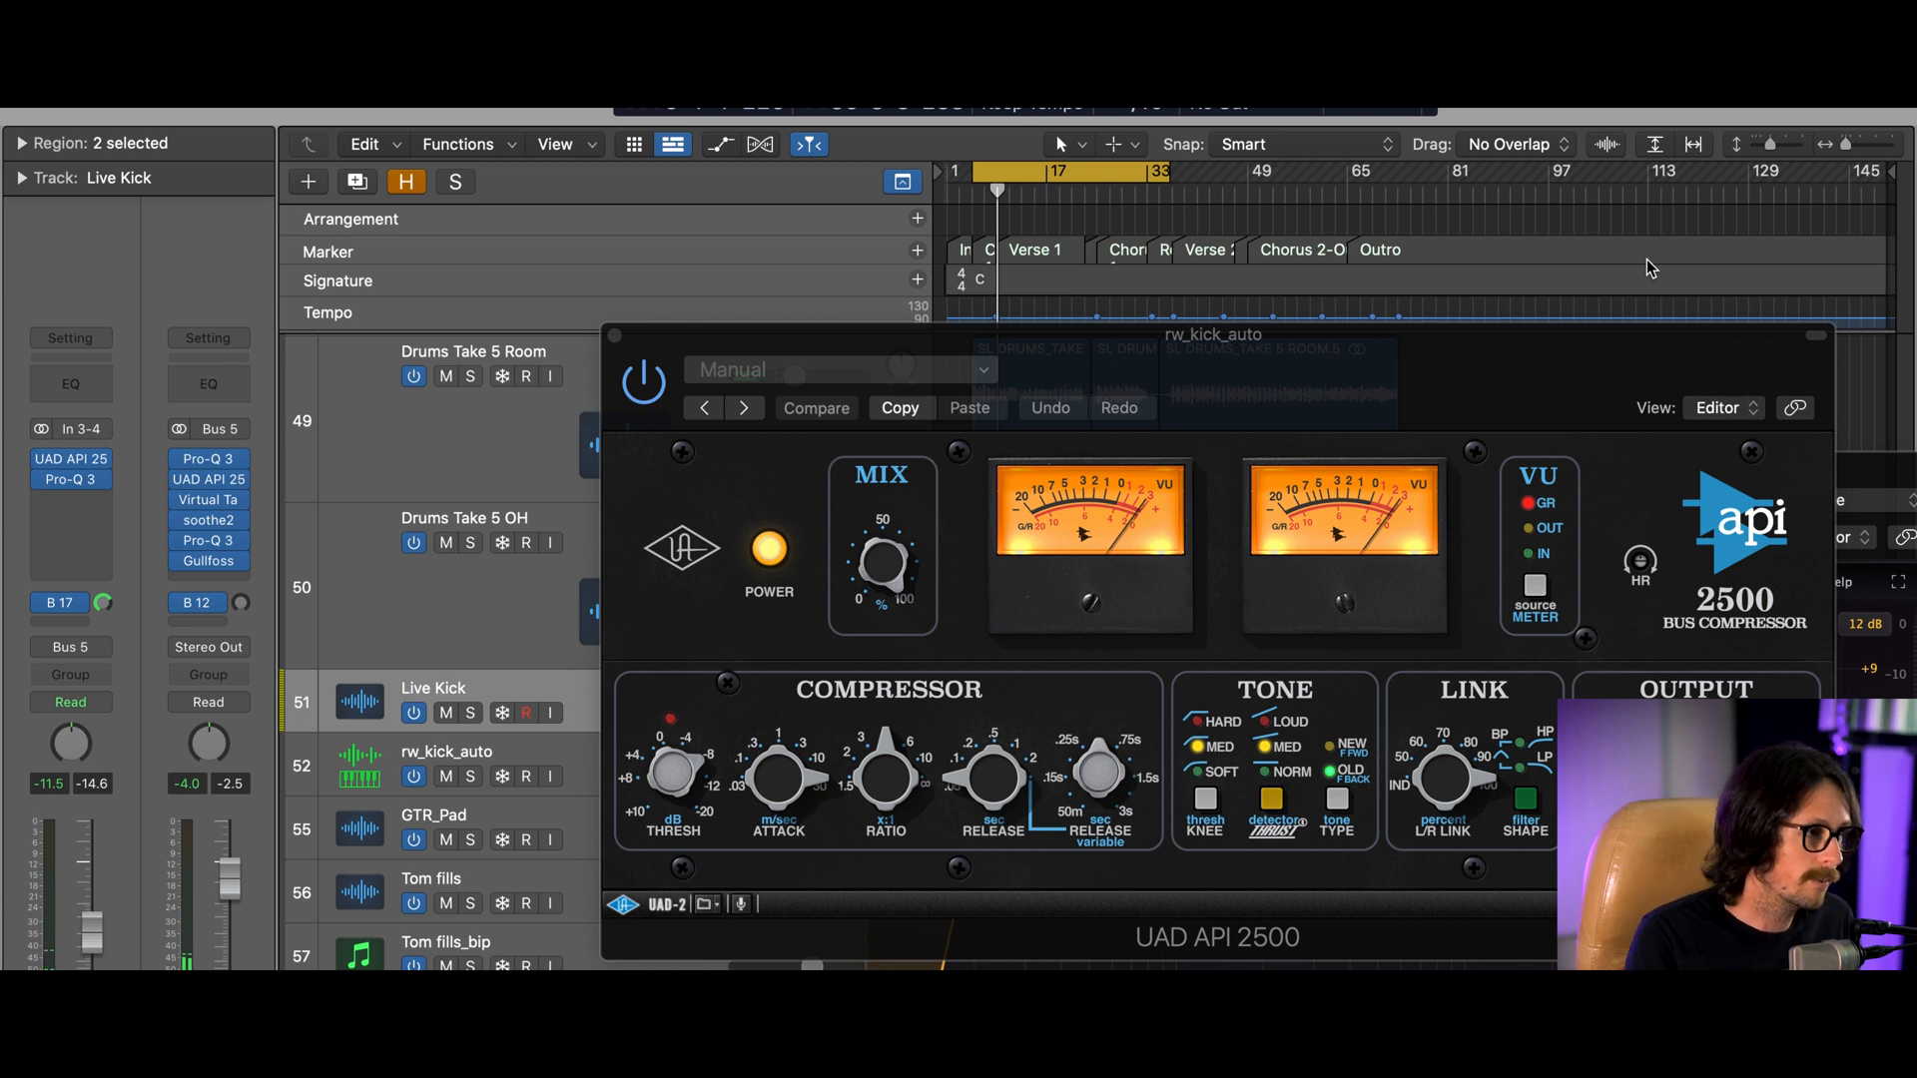
Examine the high-cut band in Live Kick's Pro-Q 3, and close the equalizer
click(73, 482)
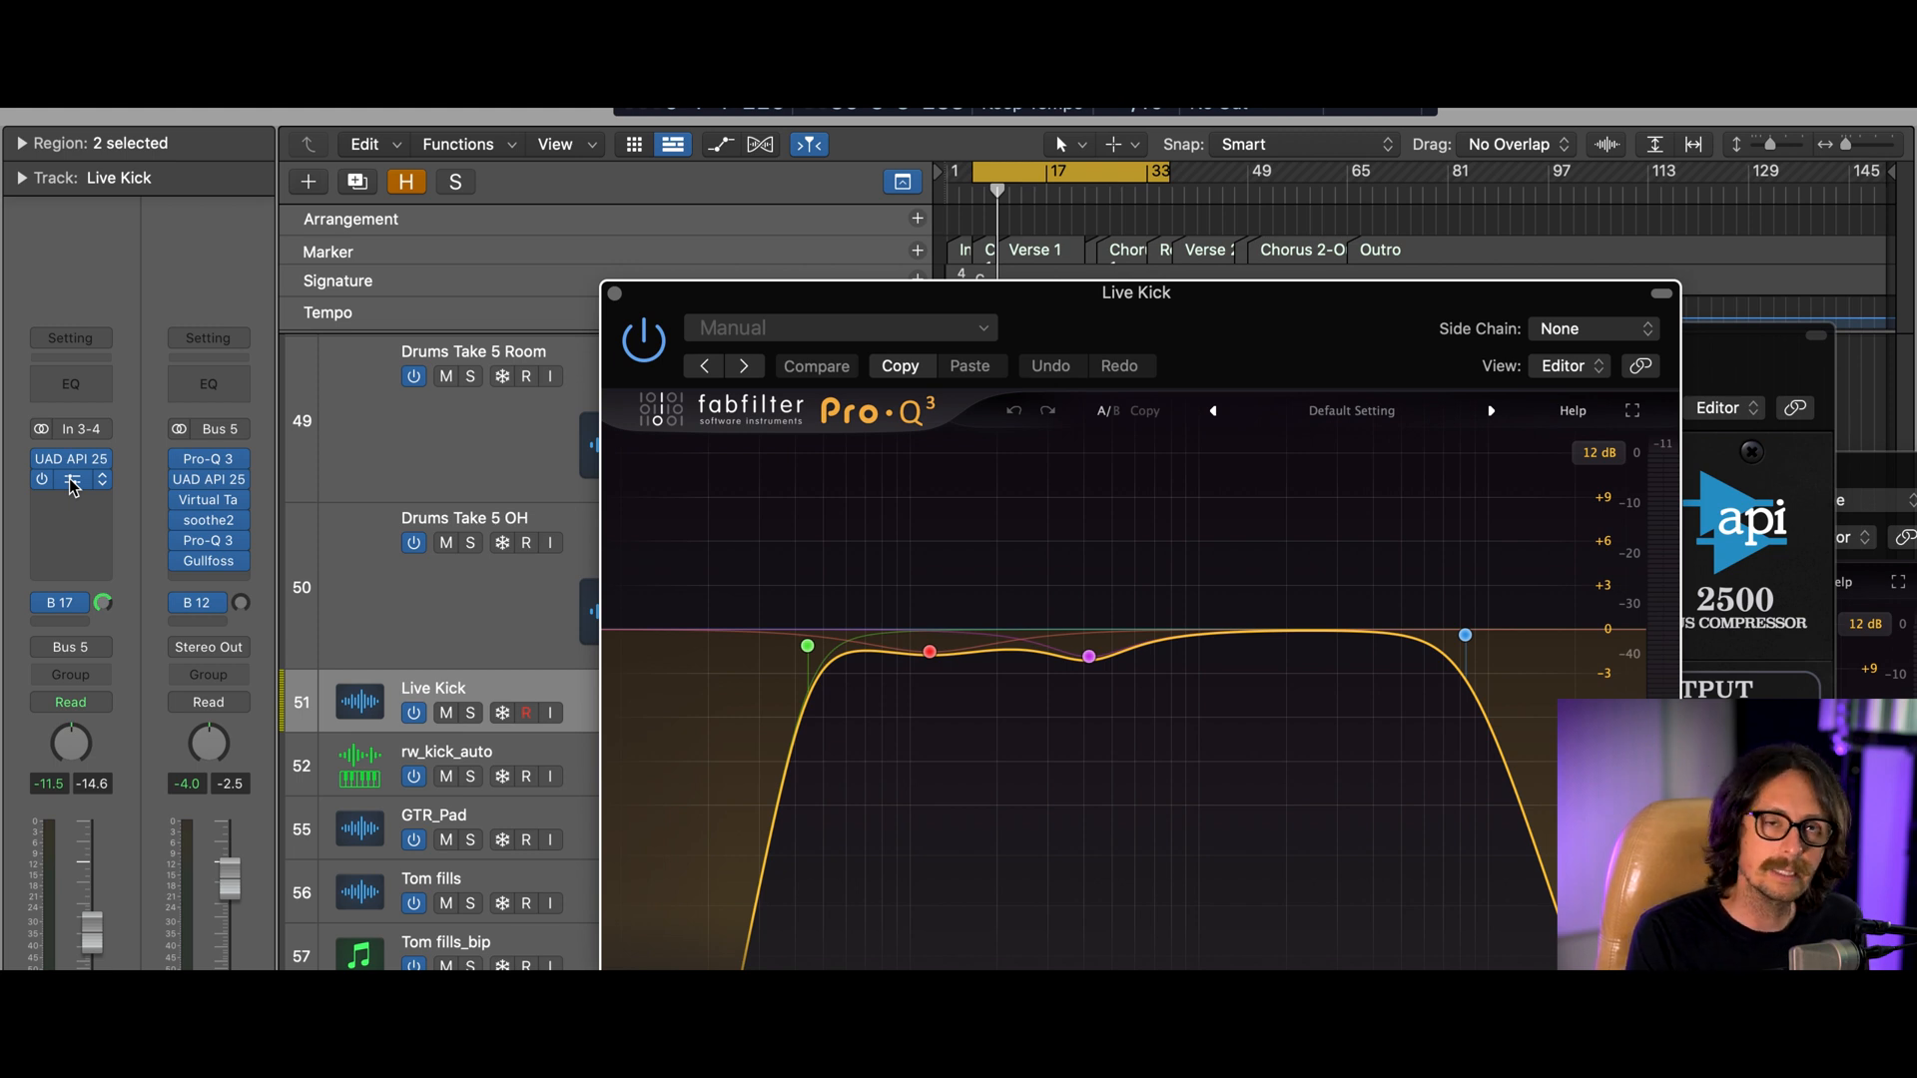
mouse_move(1470, 641)
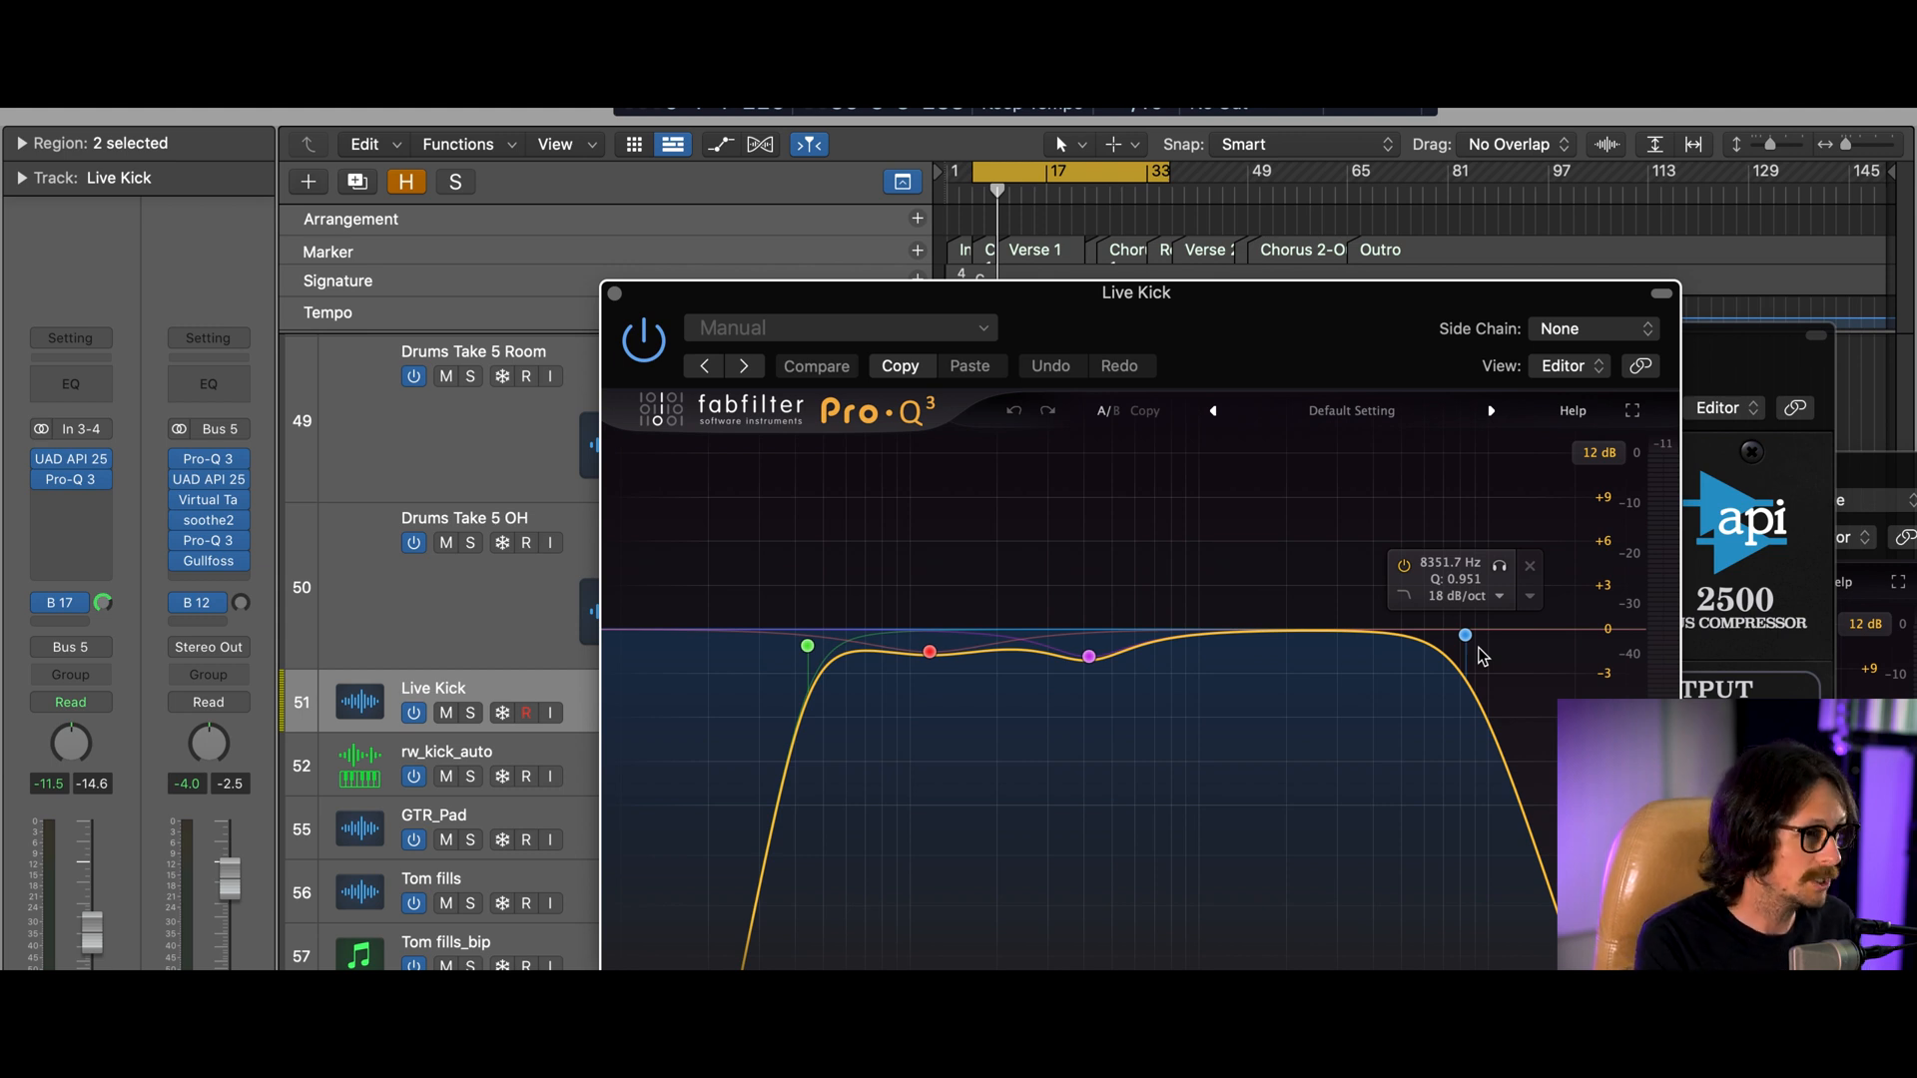
click(615, 294)
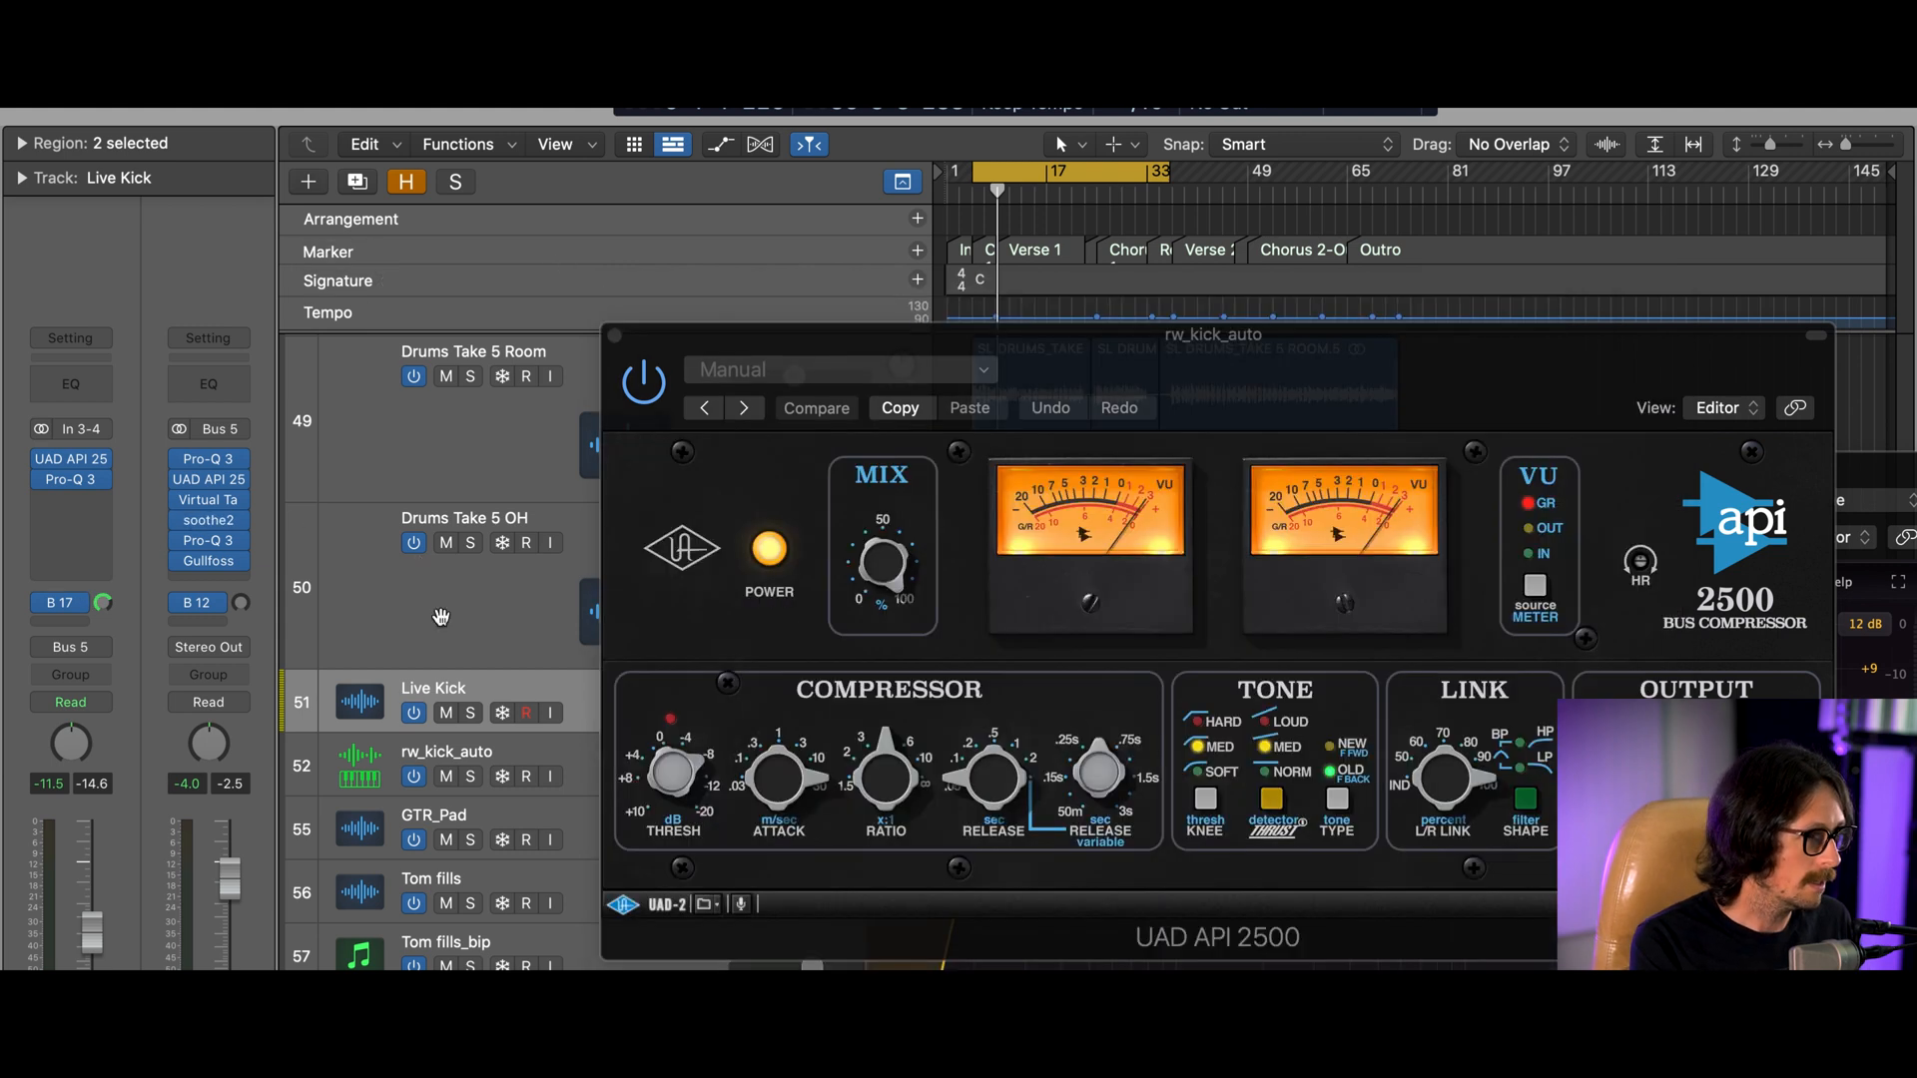
Close rw_kick_auto's API 2500 window, and open the first Pro-Q 3 on the Drum Buss
click(615, 335)
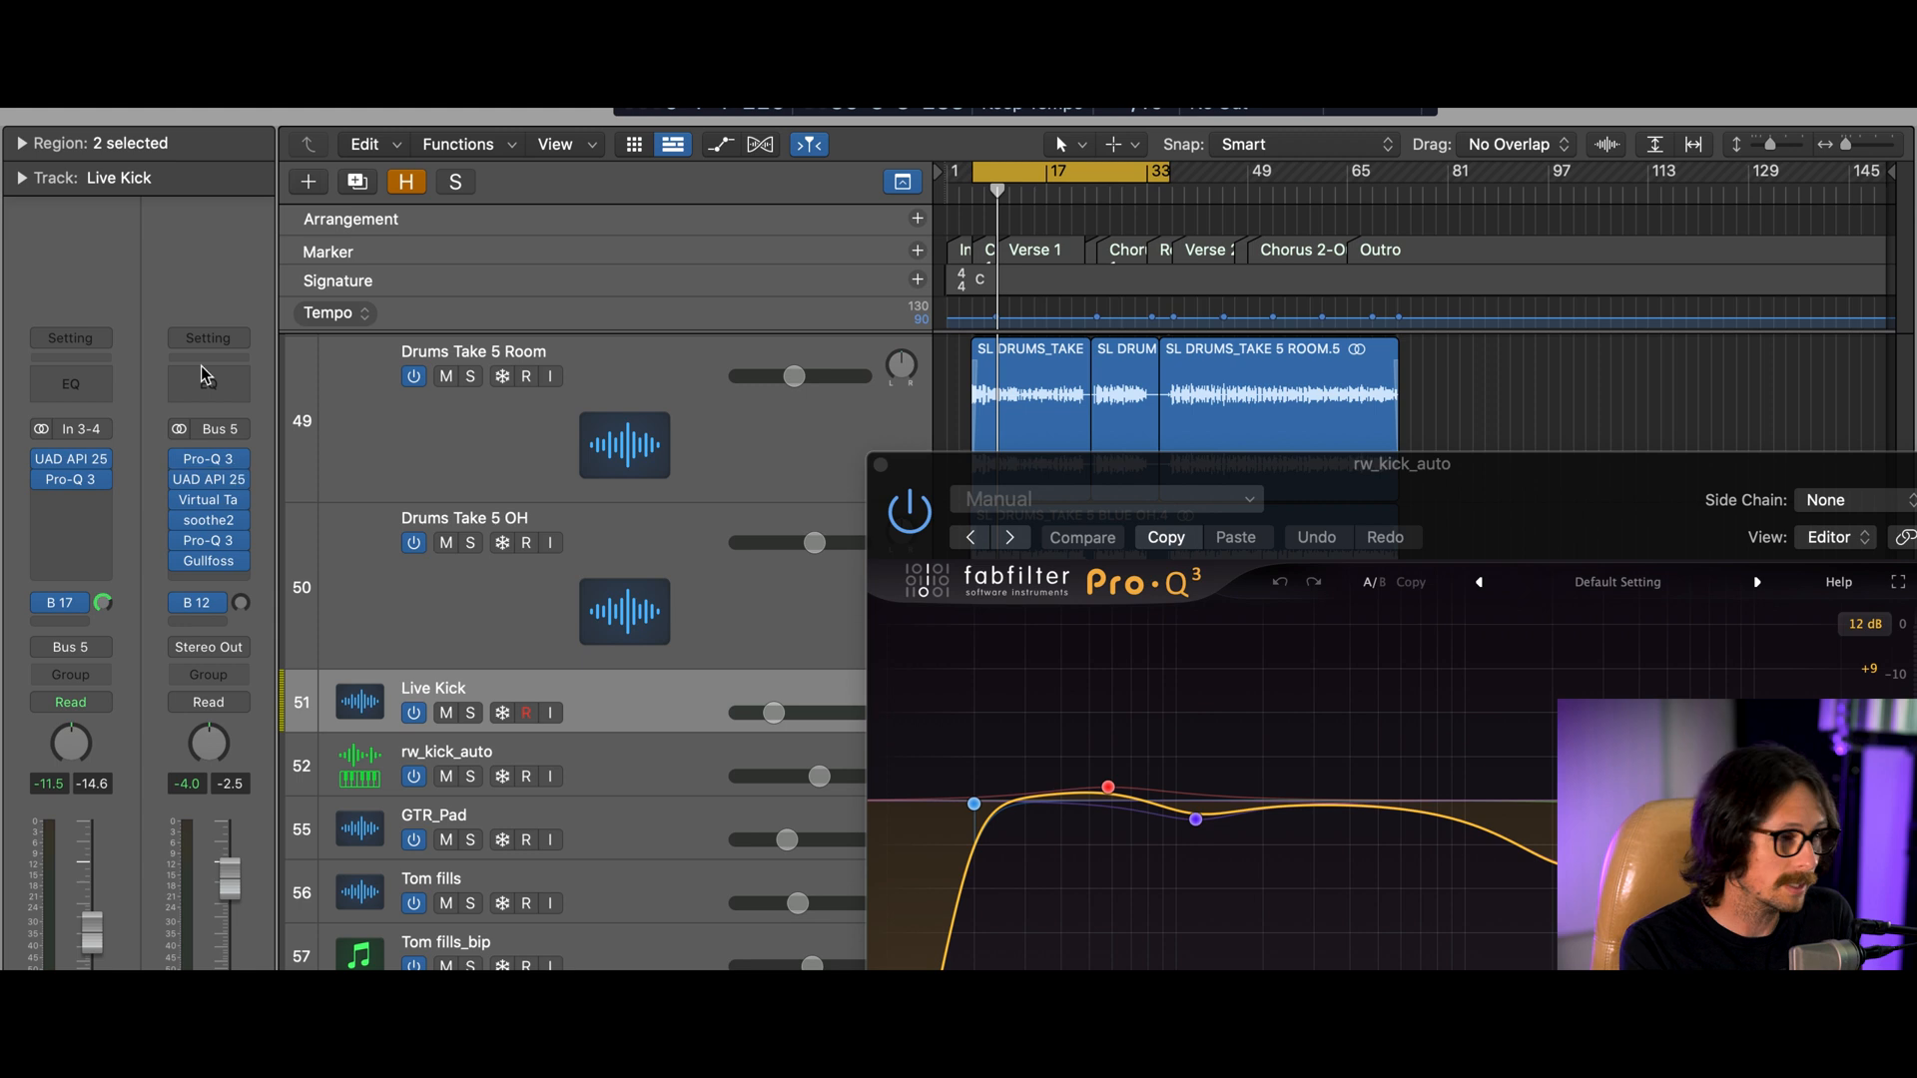
click(208, 458)
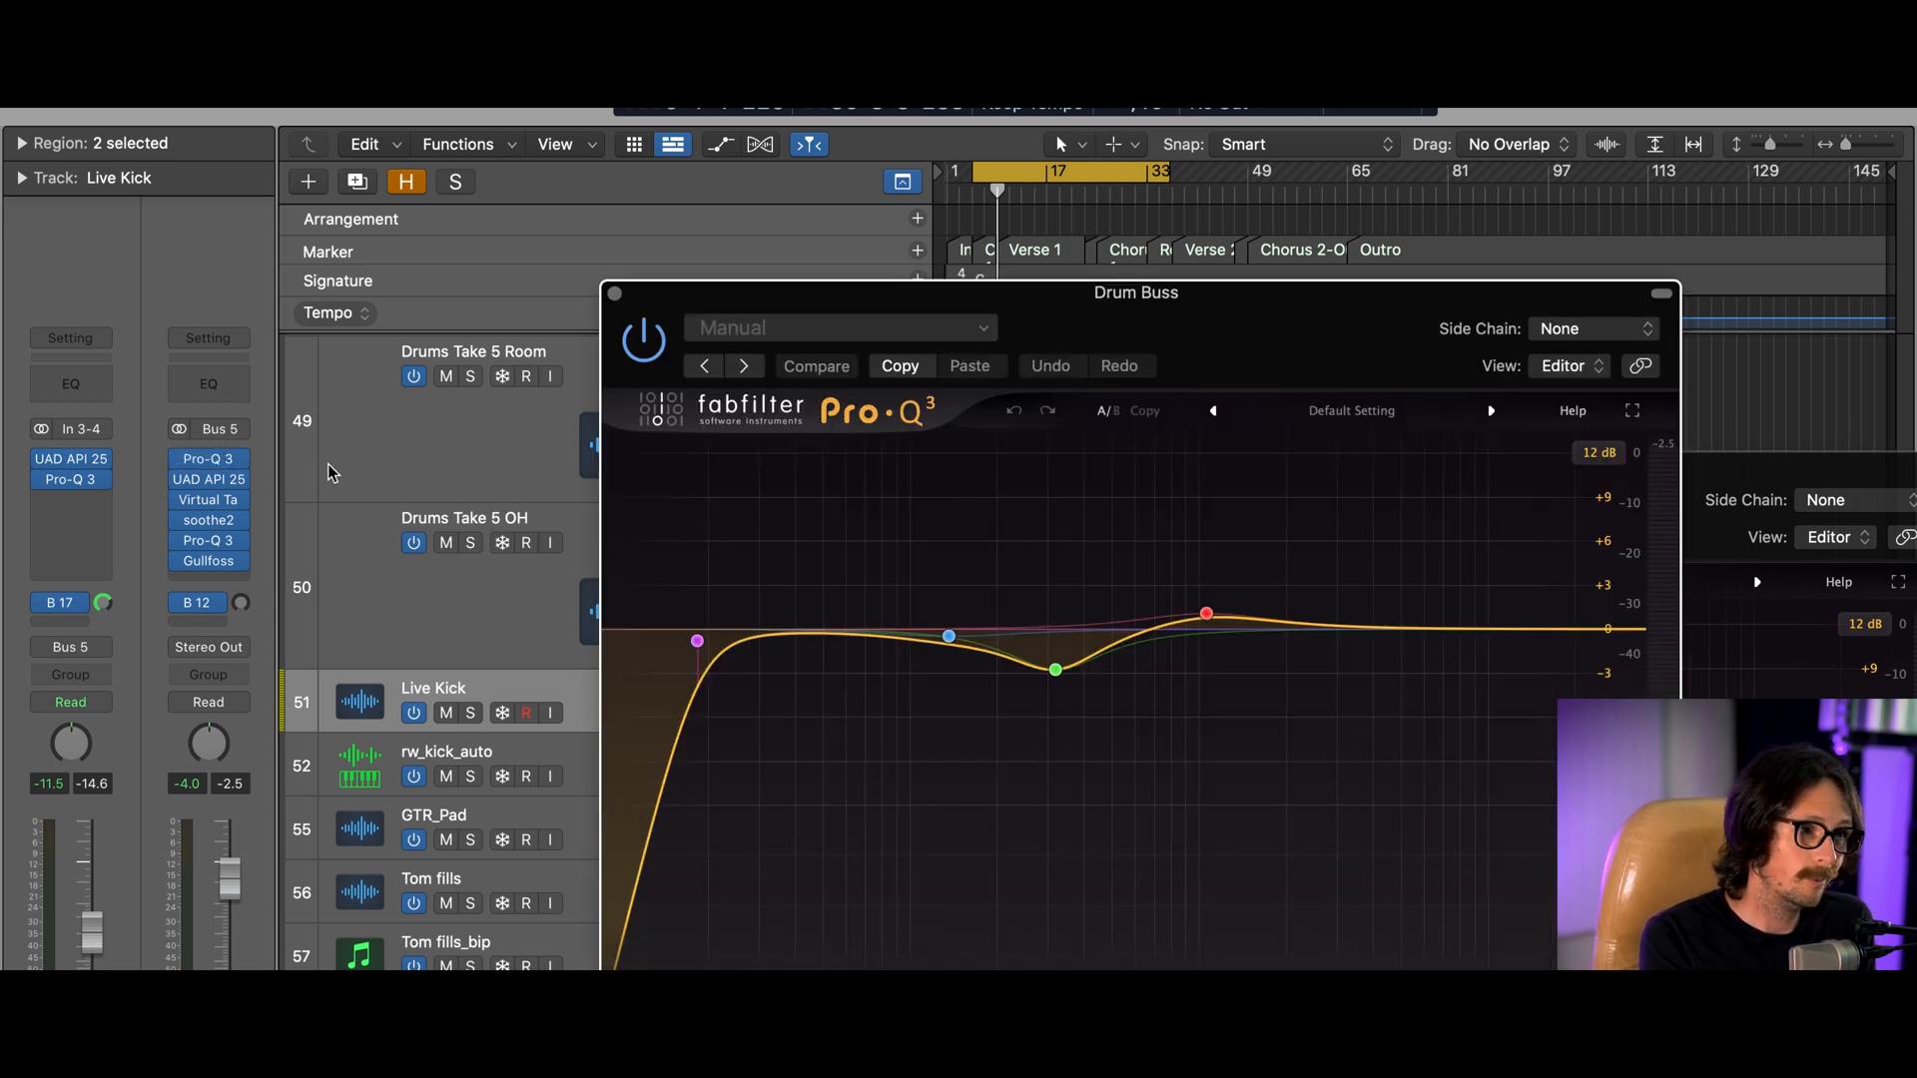
Close the Drum Buss and rw_kick_auto Pro-Q 3 windows, and reopen the Drum Buss's first Pro-Q 3 to examine its low-mid cut band
click(614, 294)
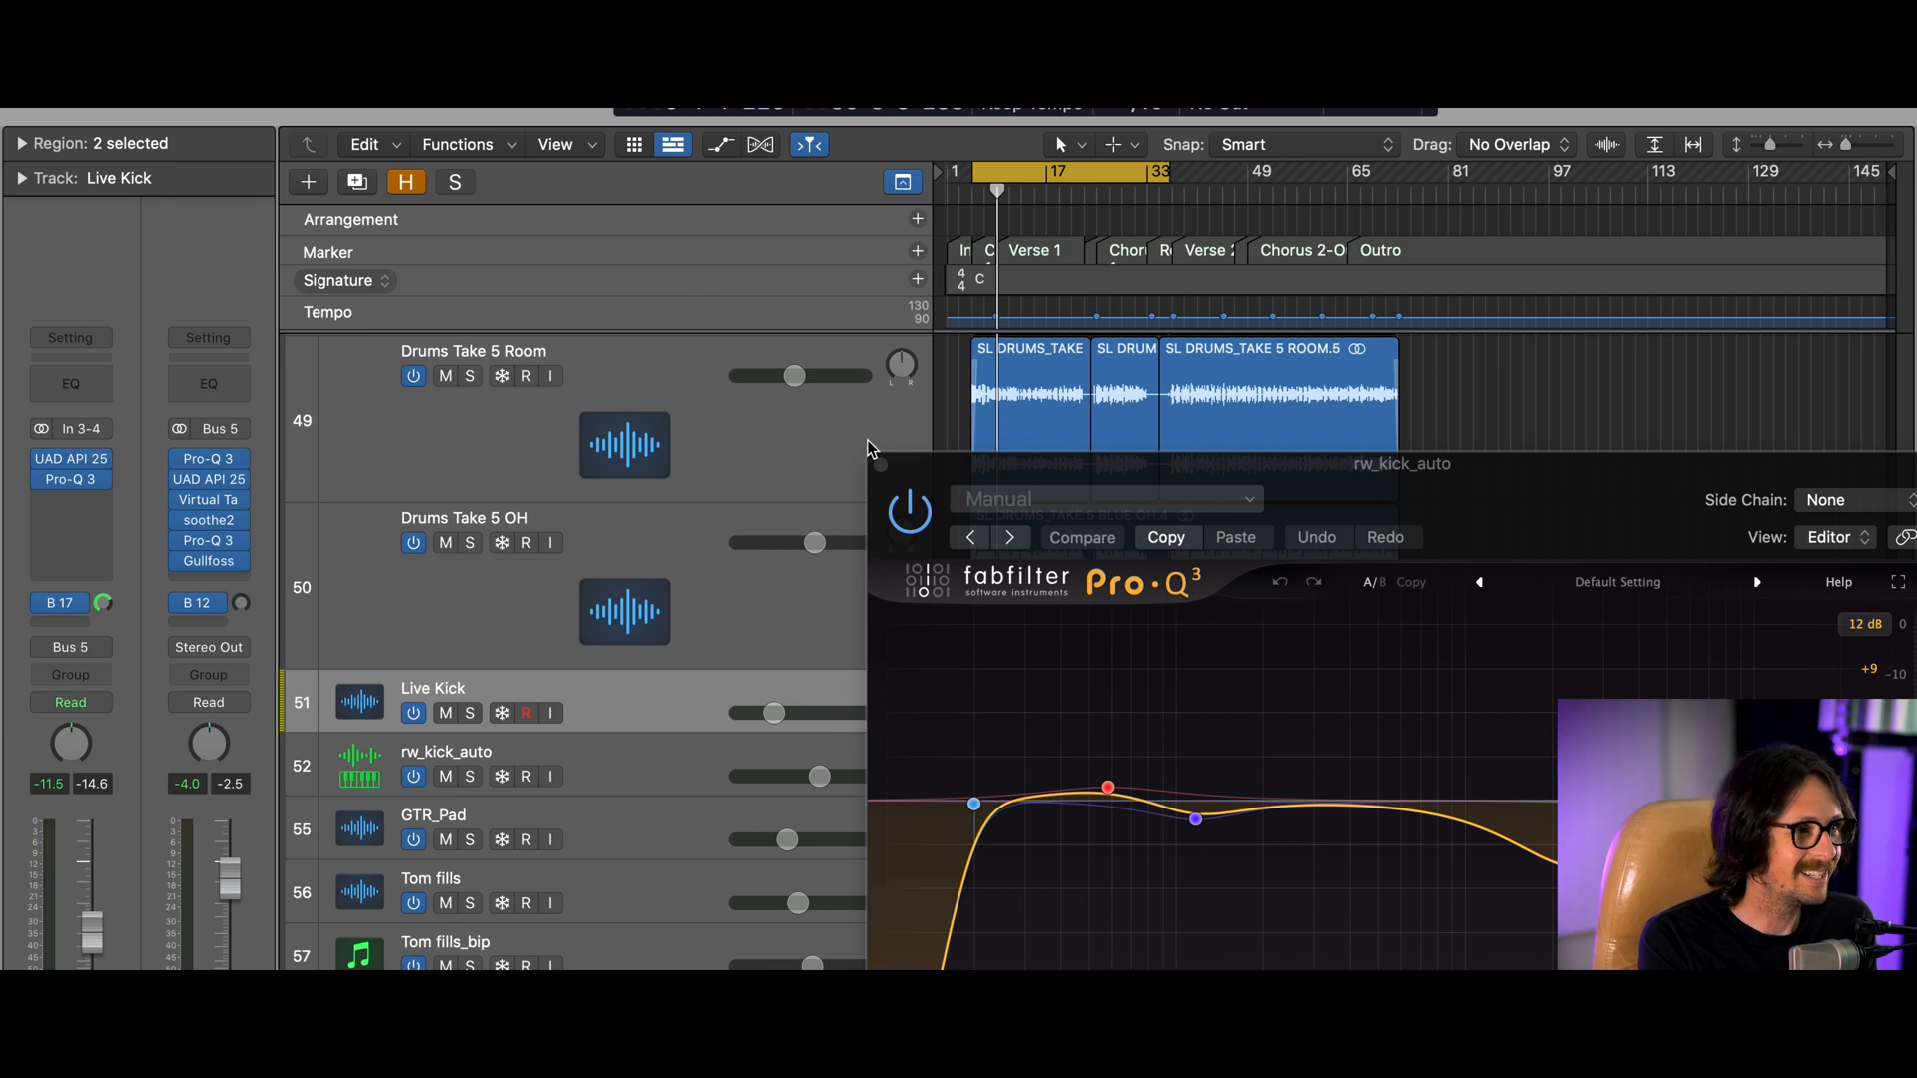
click(880, 466)
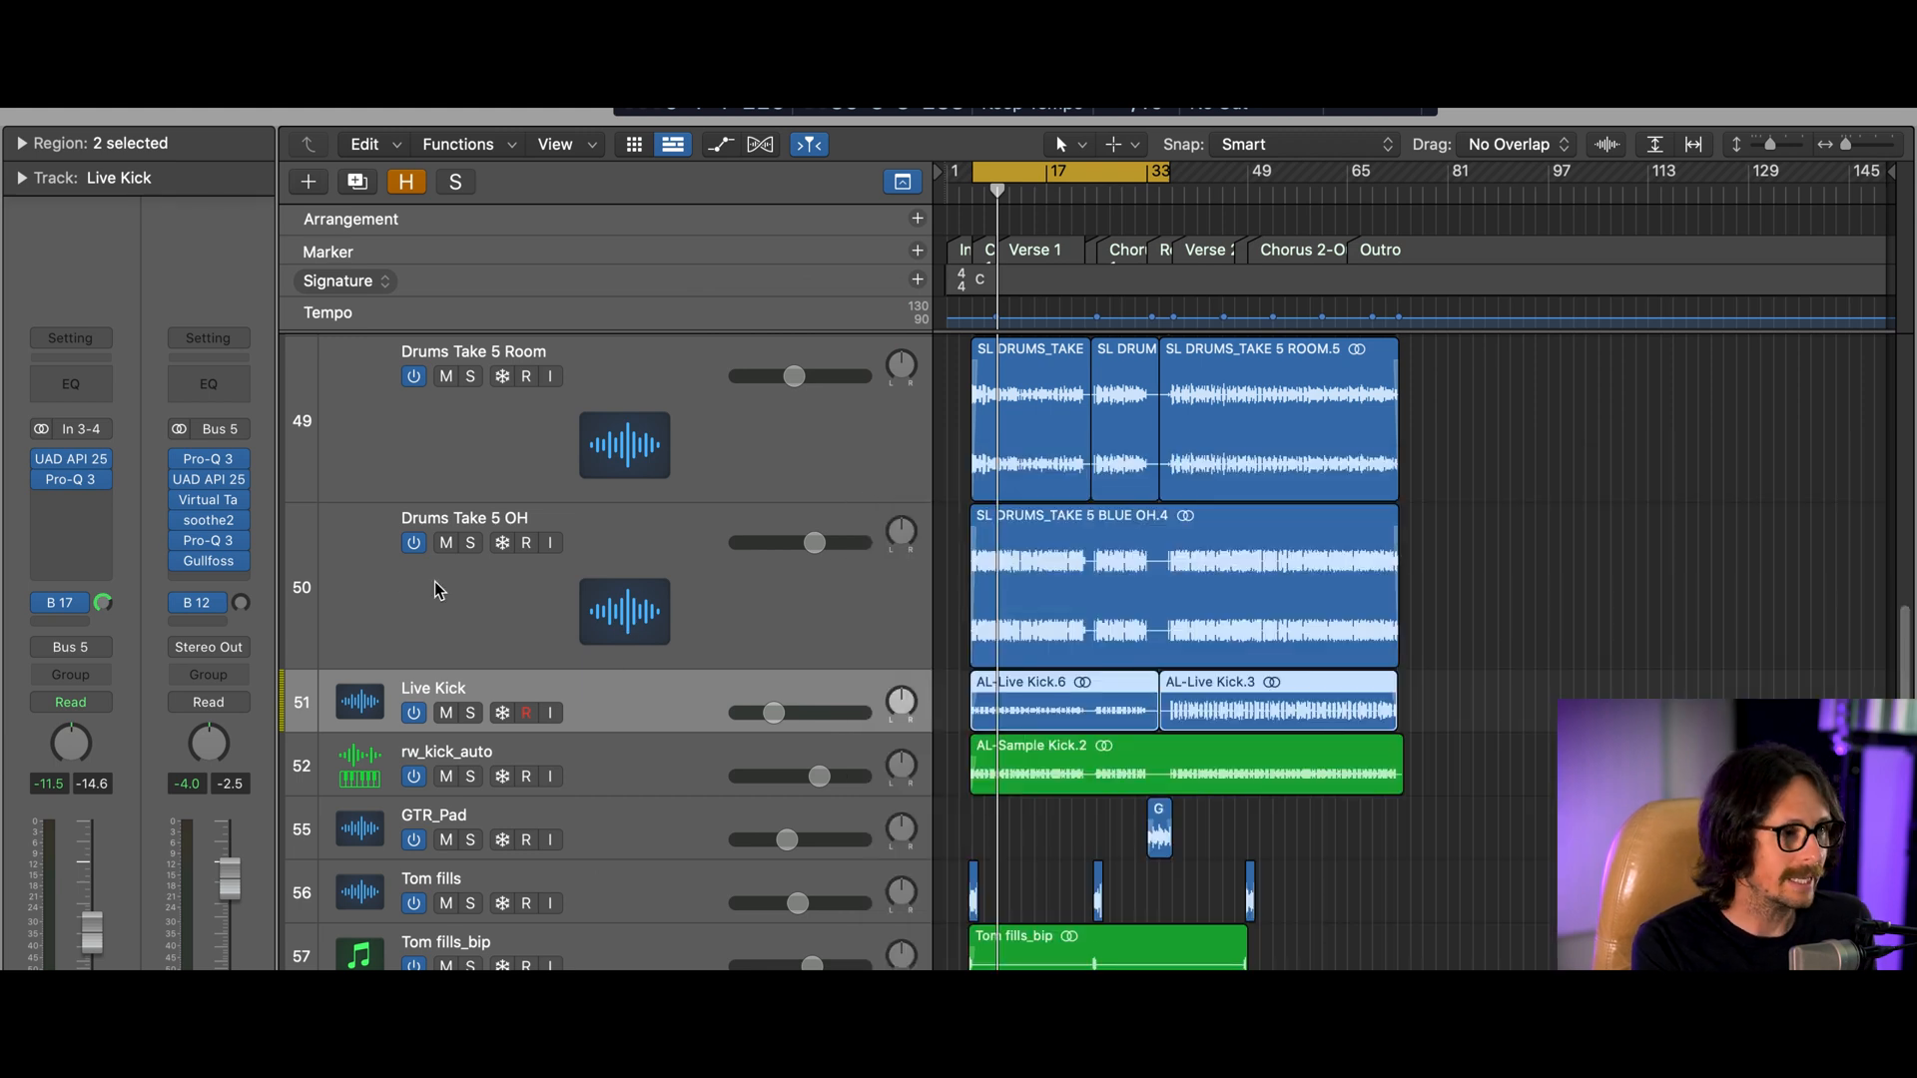
click(213, 458)
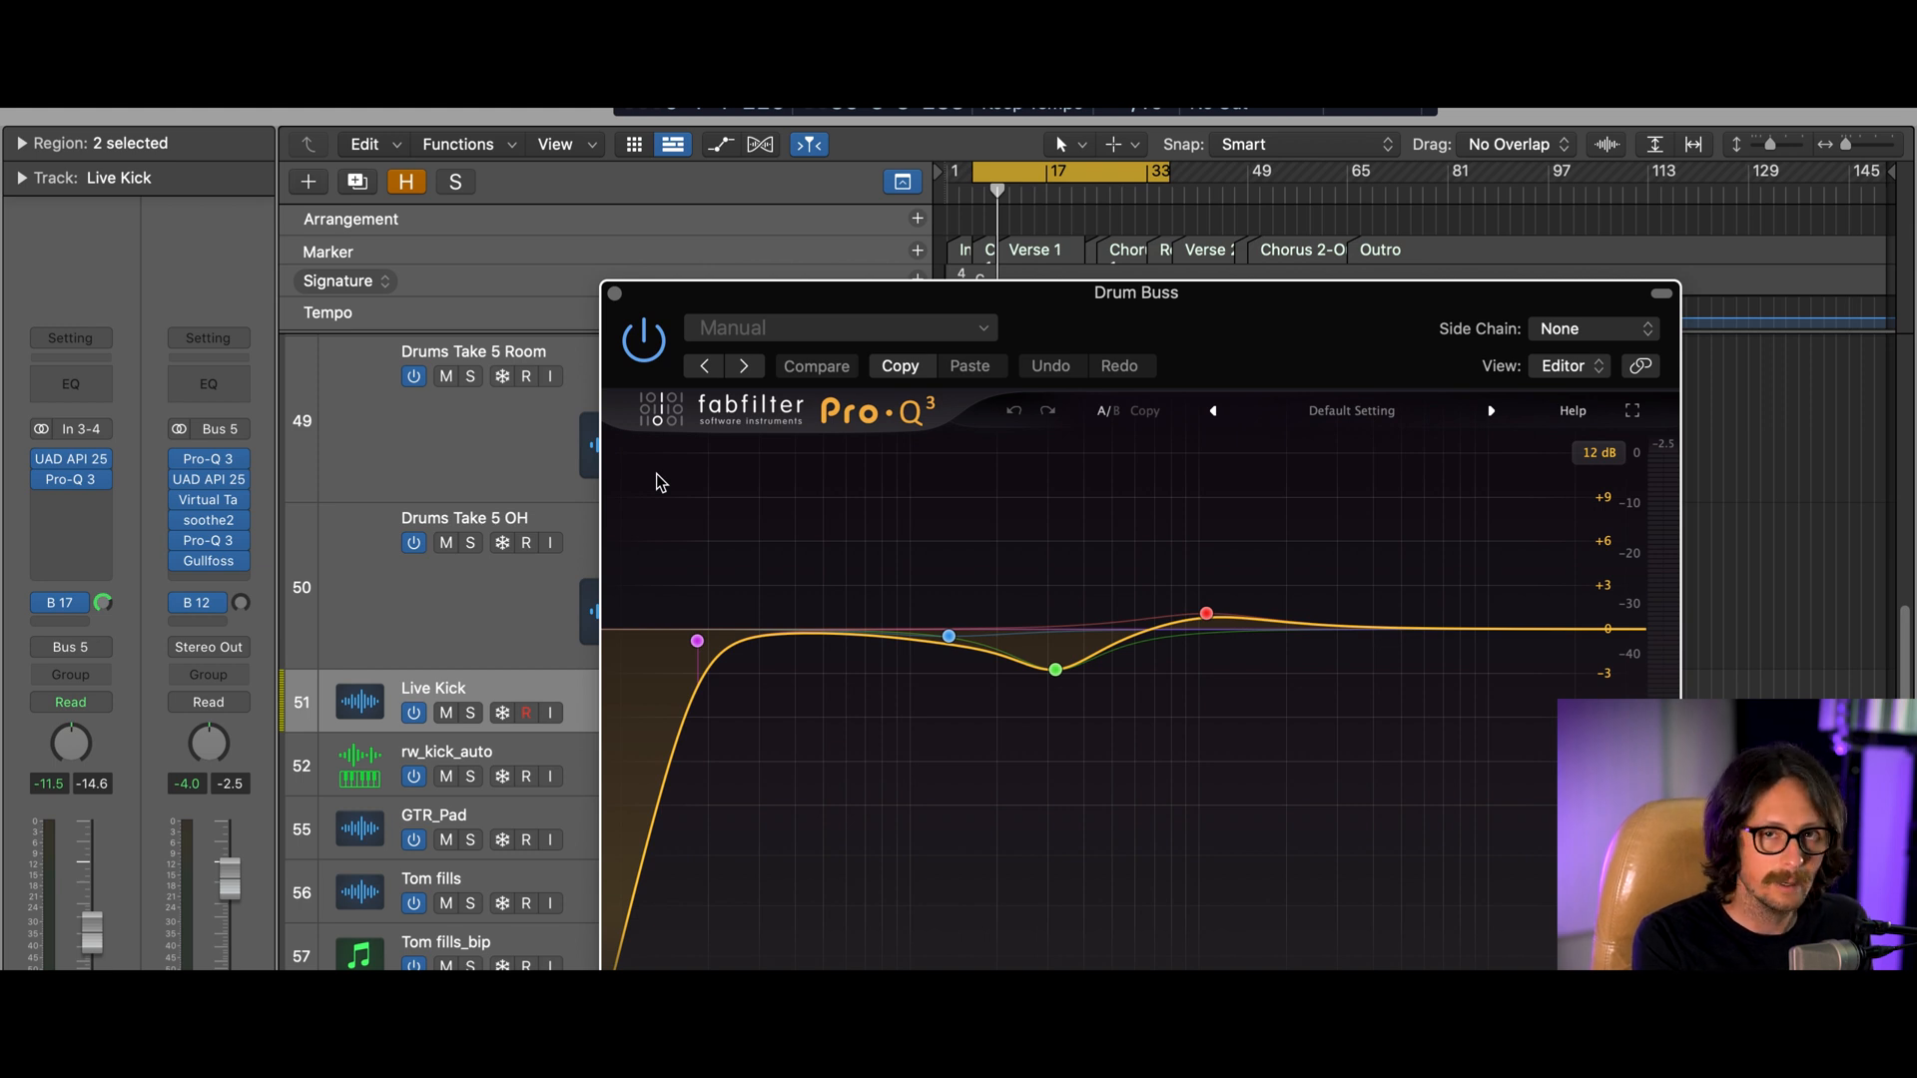
mouse_move(1051, 669)
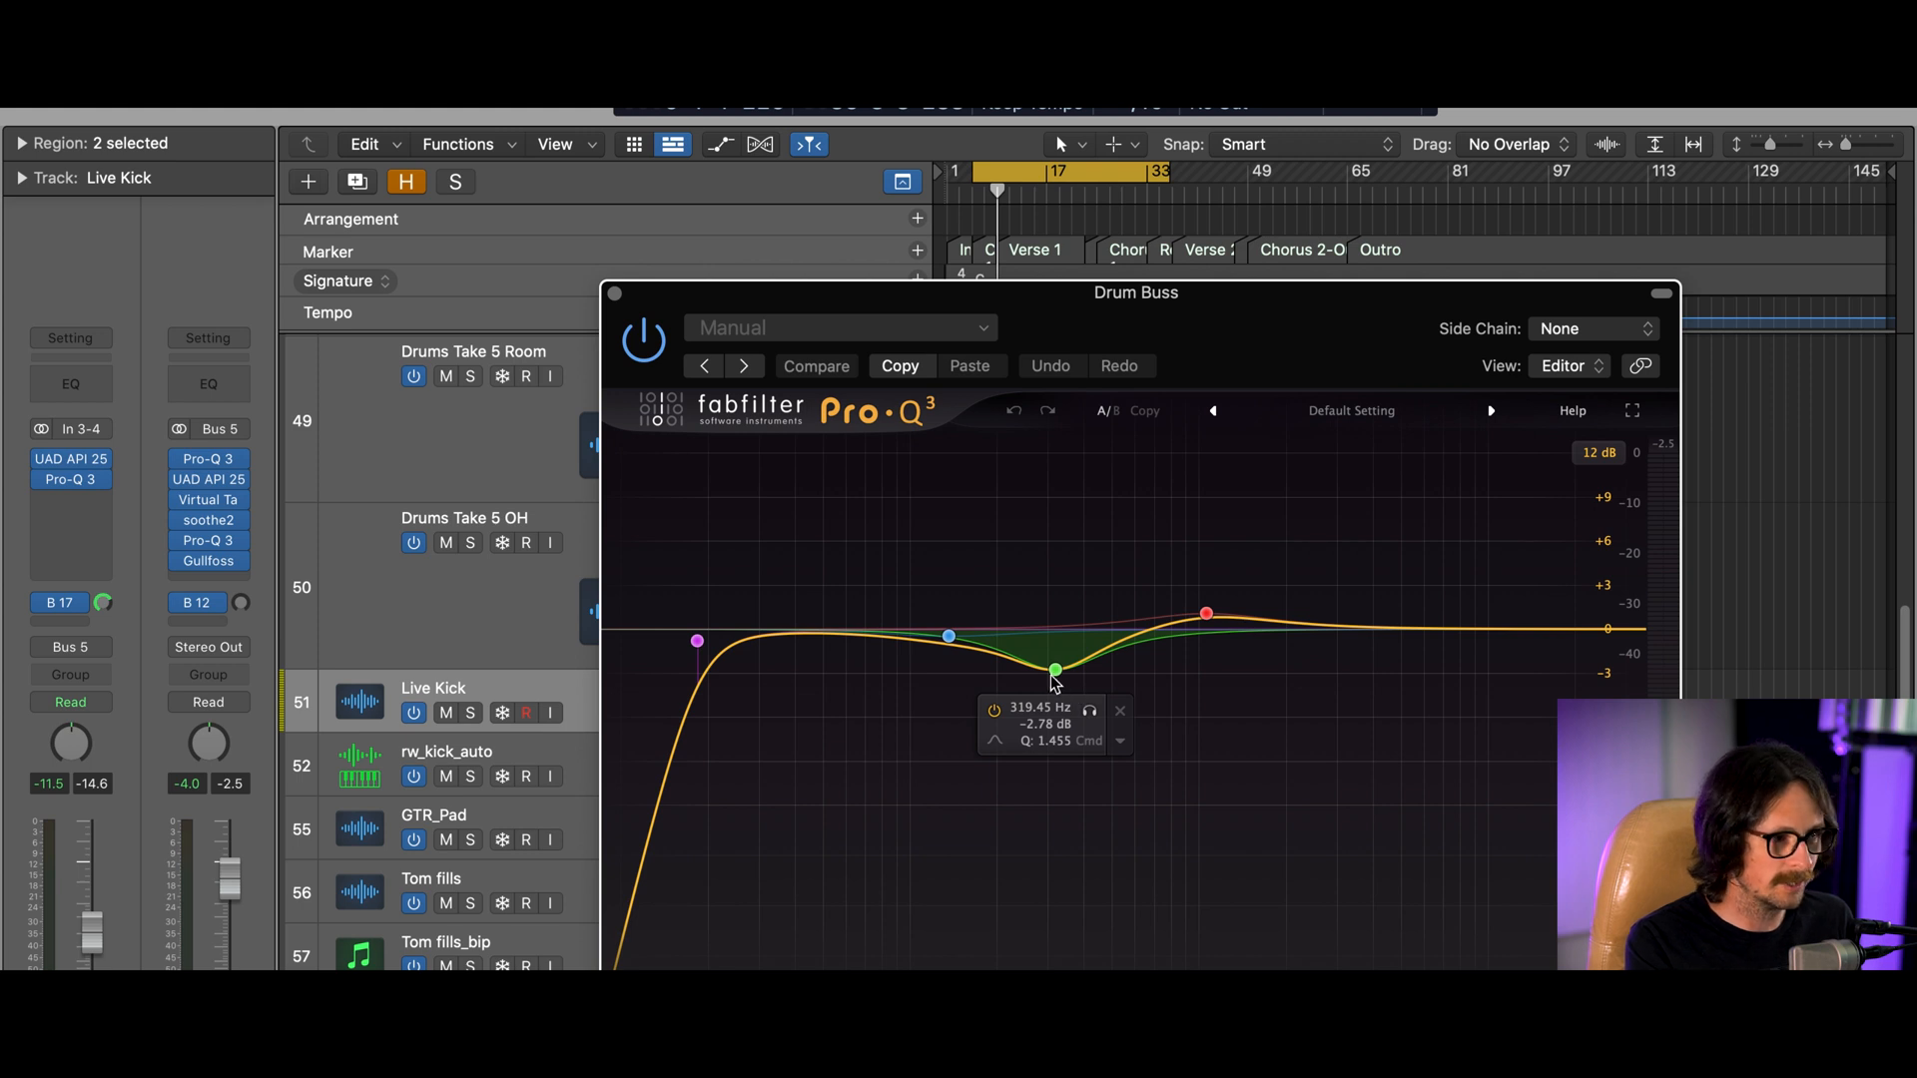
Open the API 2500 on the Drum Buss and compare the playing mix with the compressor switched off and back on
click(208, 479)
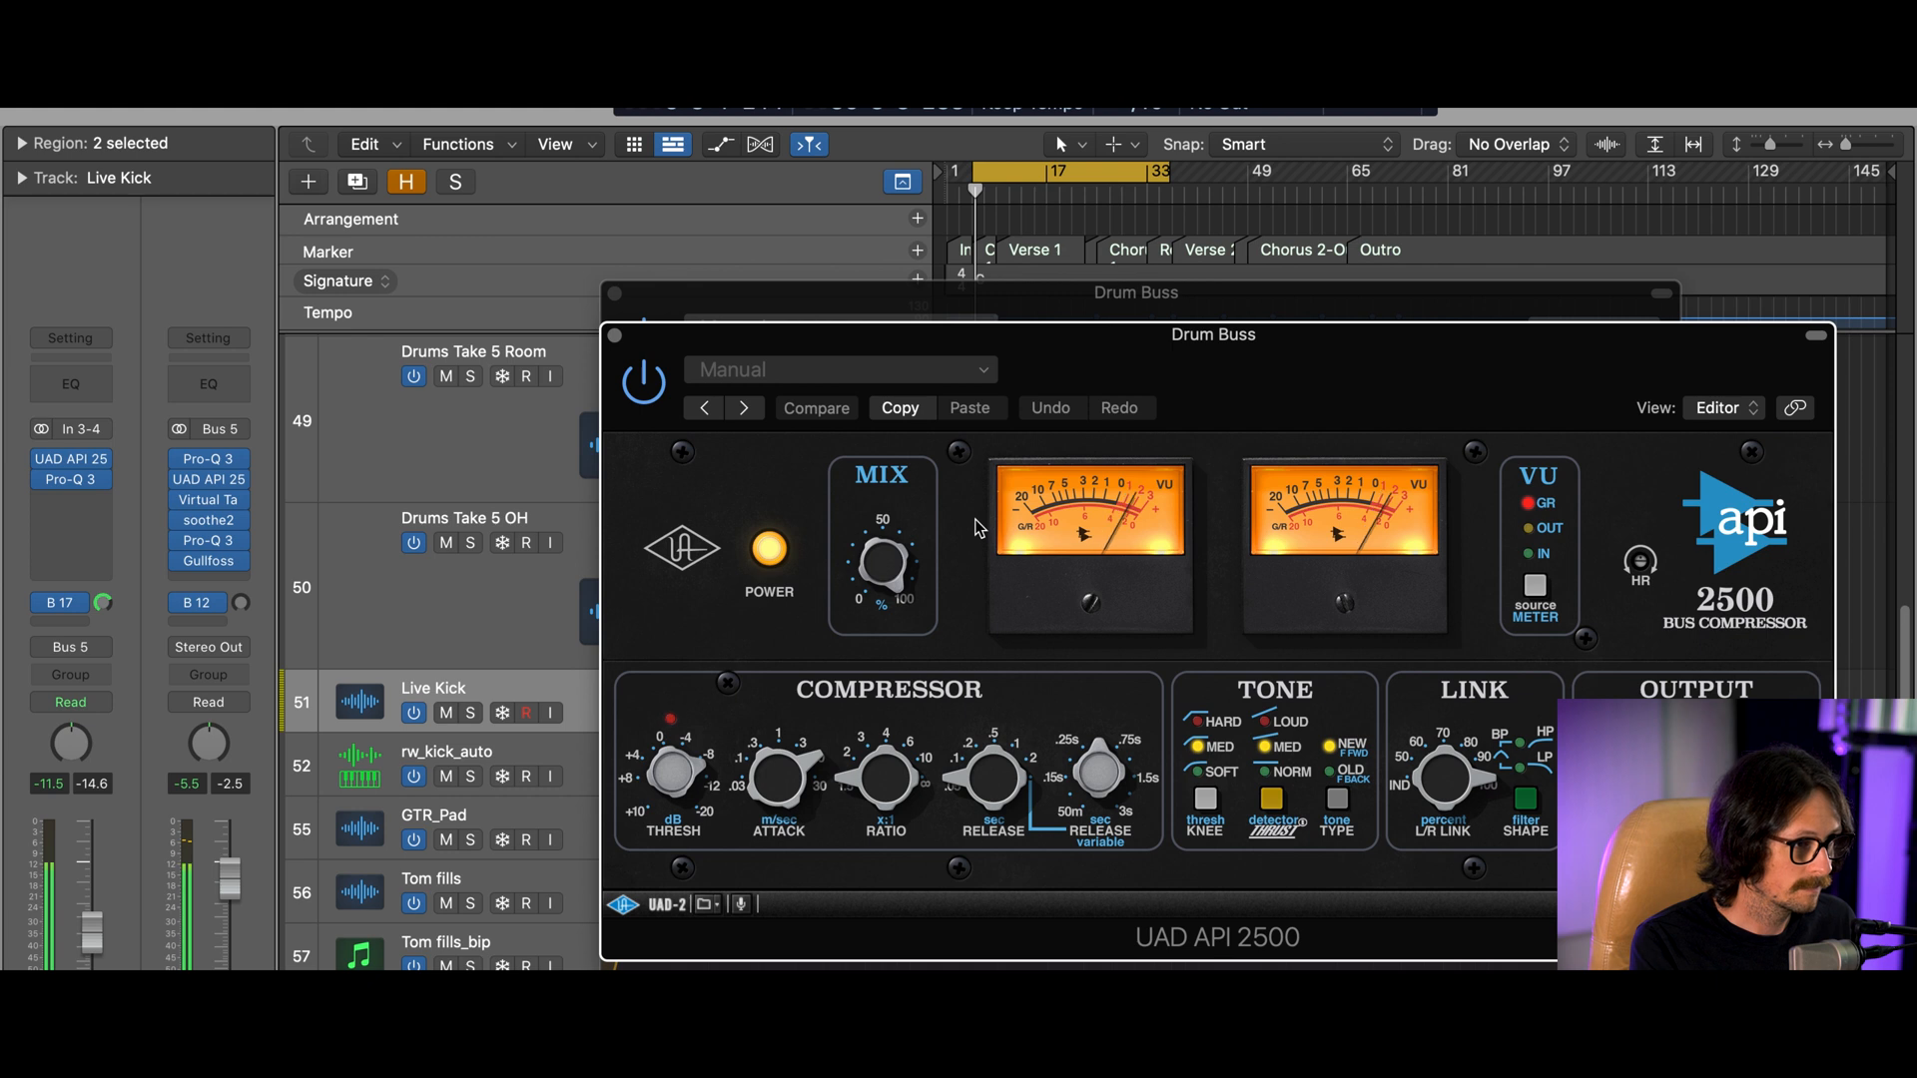
click(633, 388)
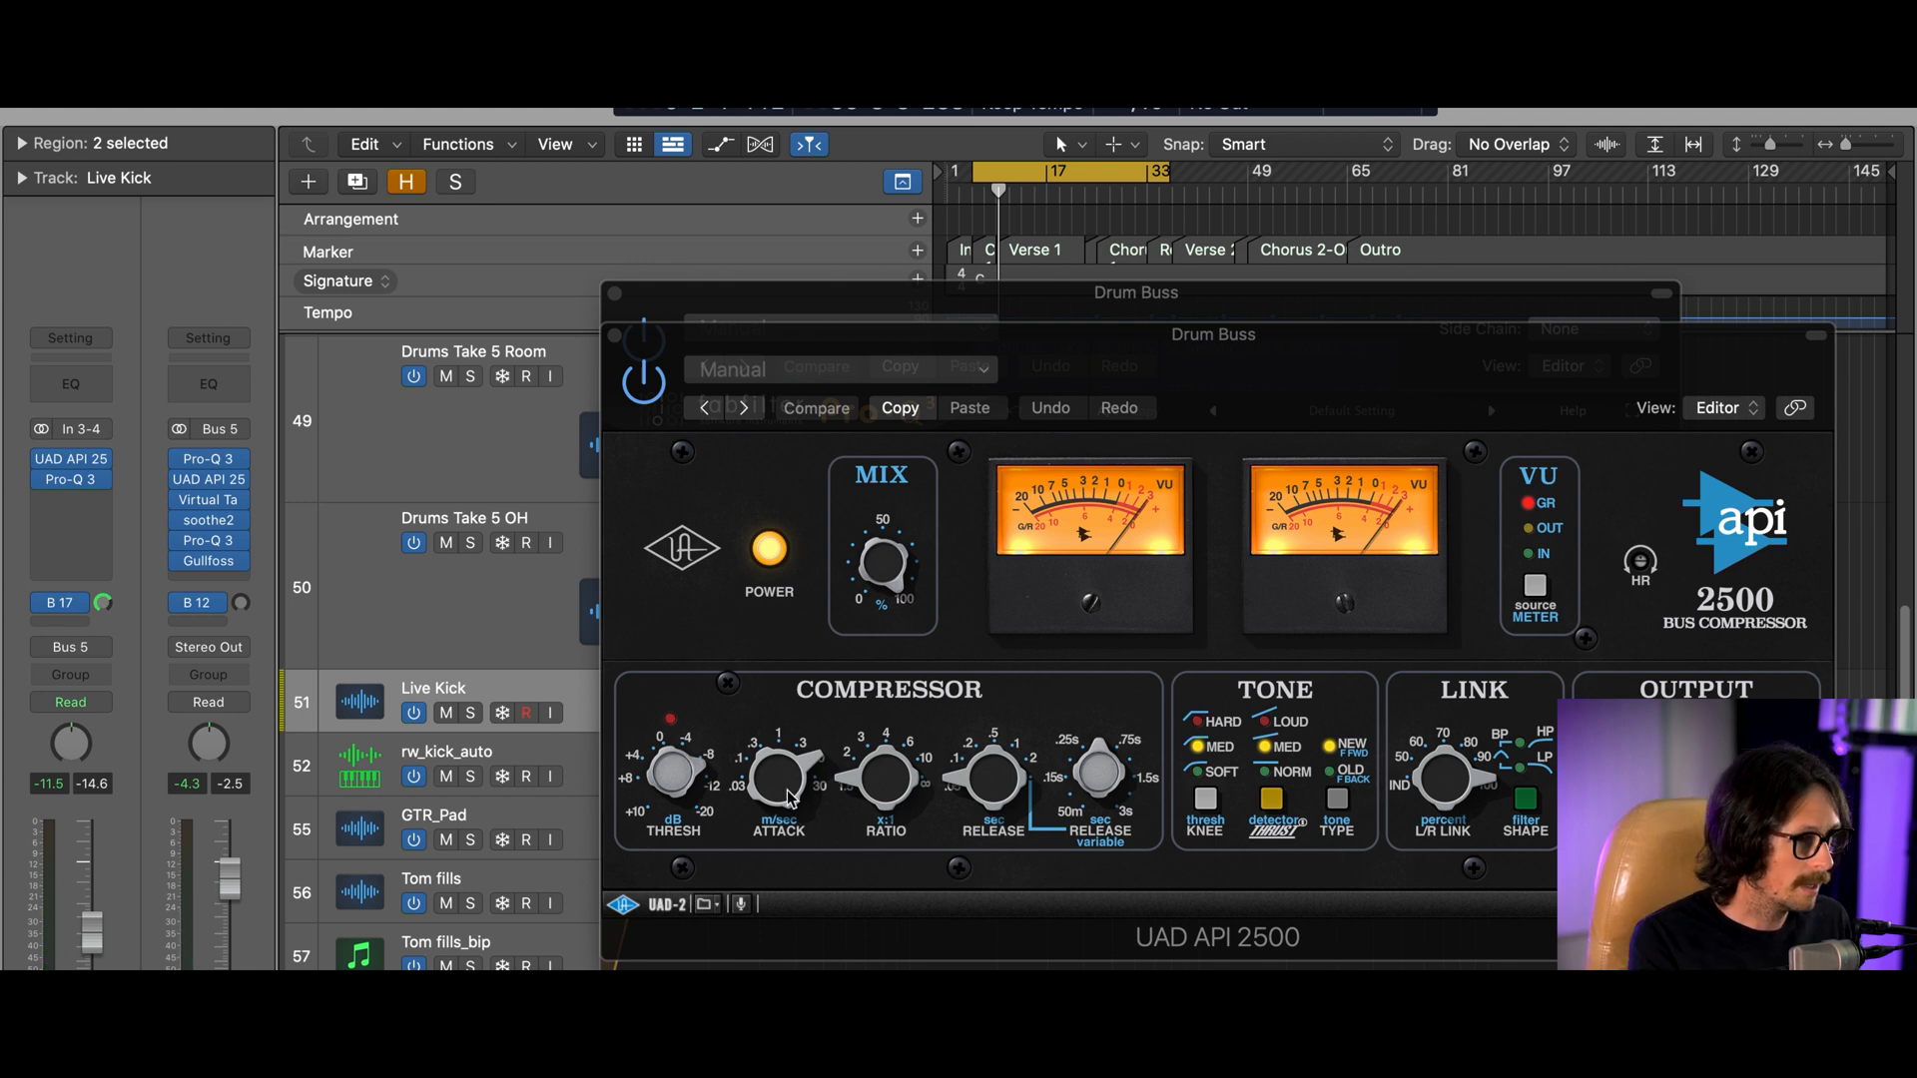
Open Virtual Tape Machines on the Drum Buss, compare the playing mix with it off and on, and close it
mouse_move(231, 511)
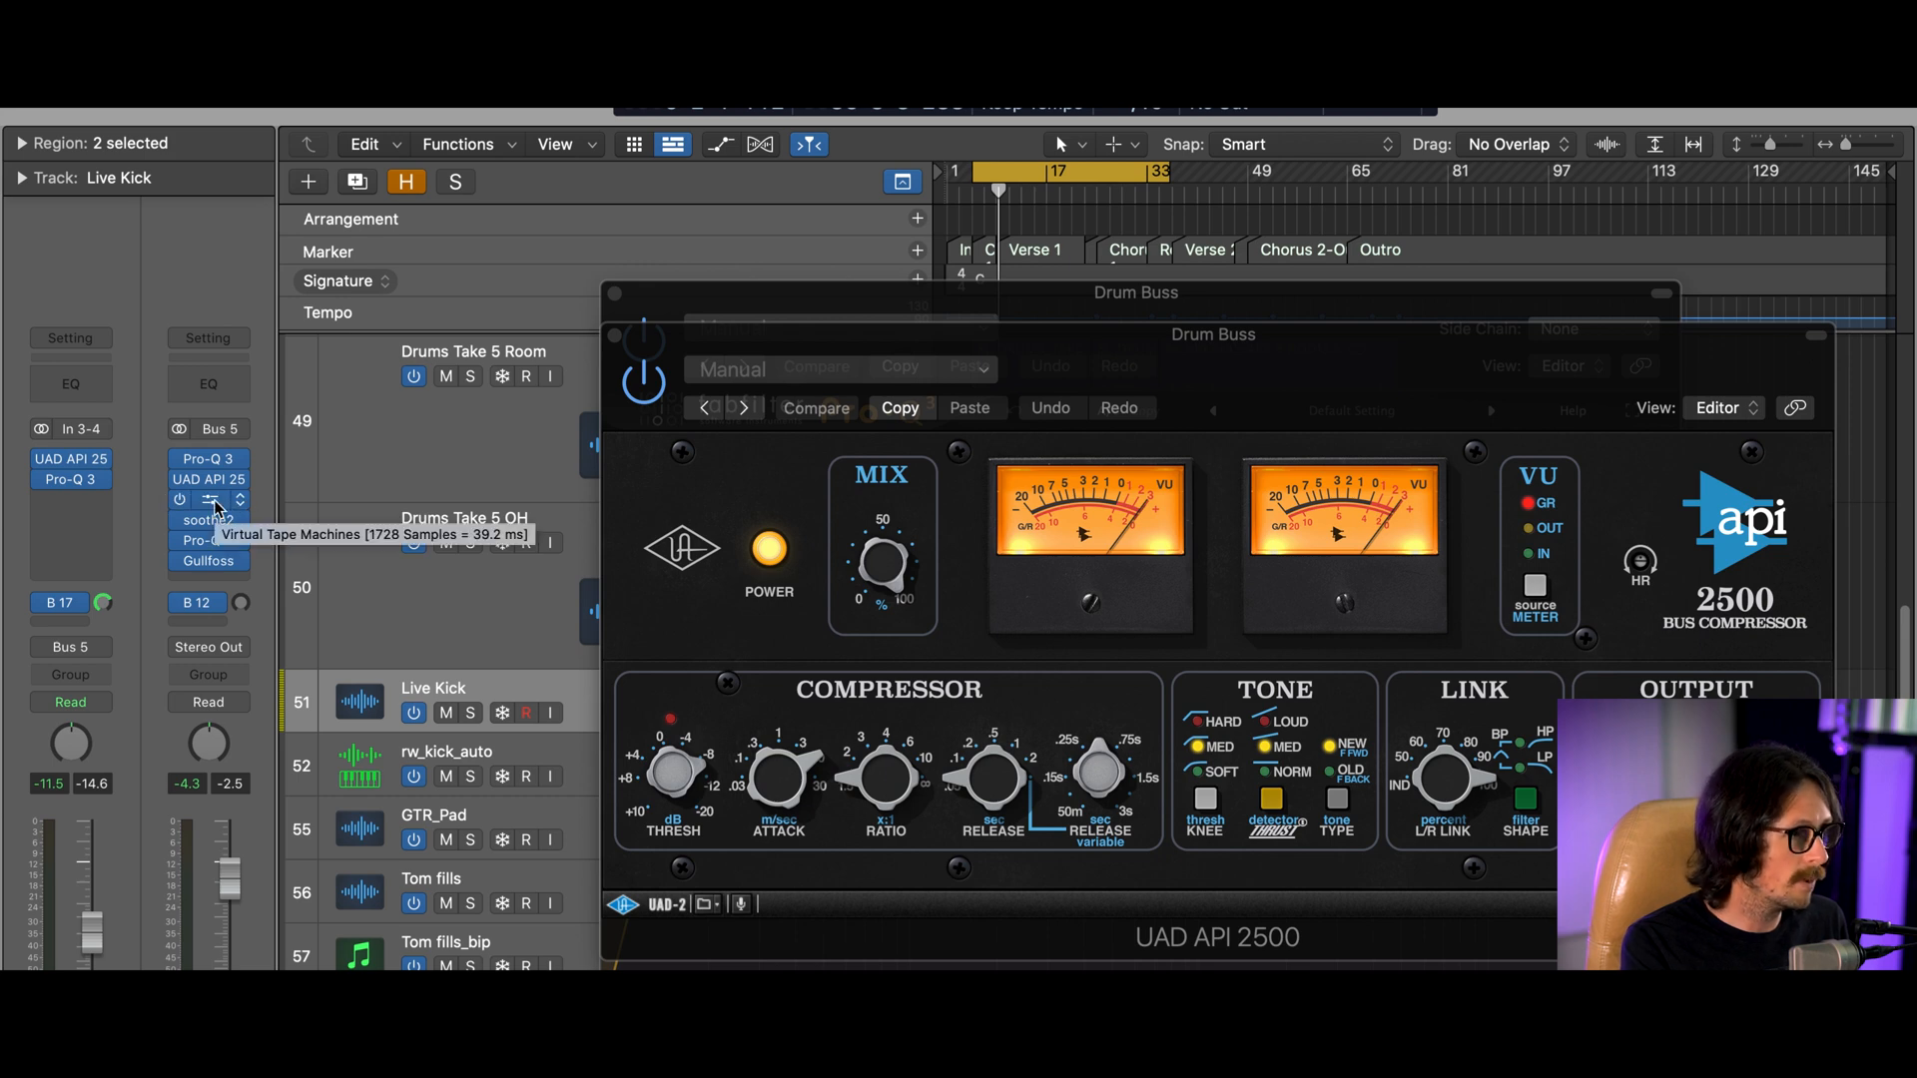
click(215, 506)
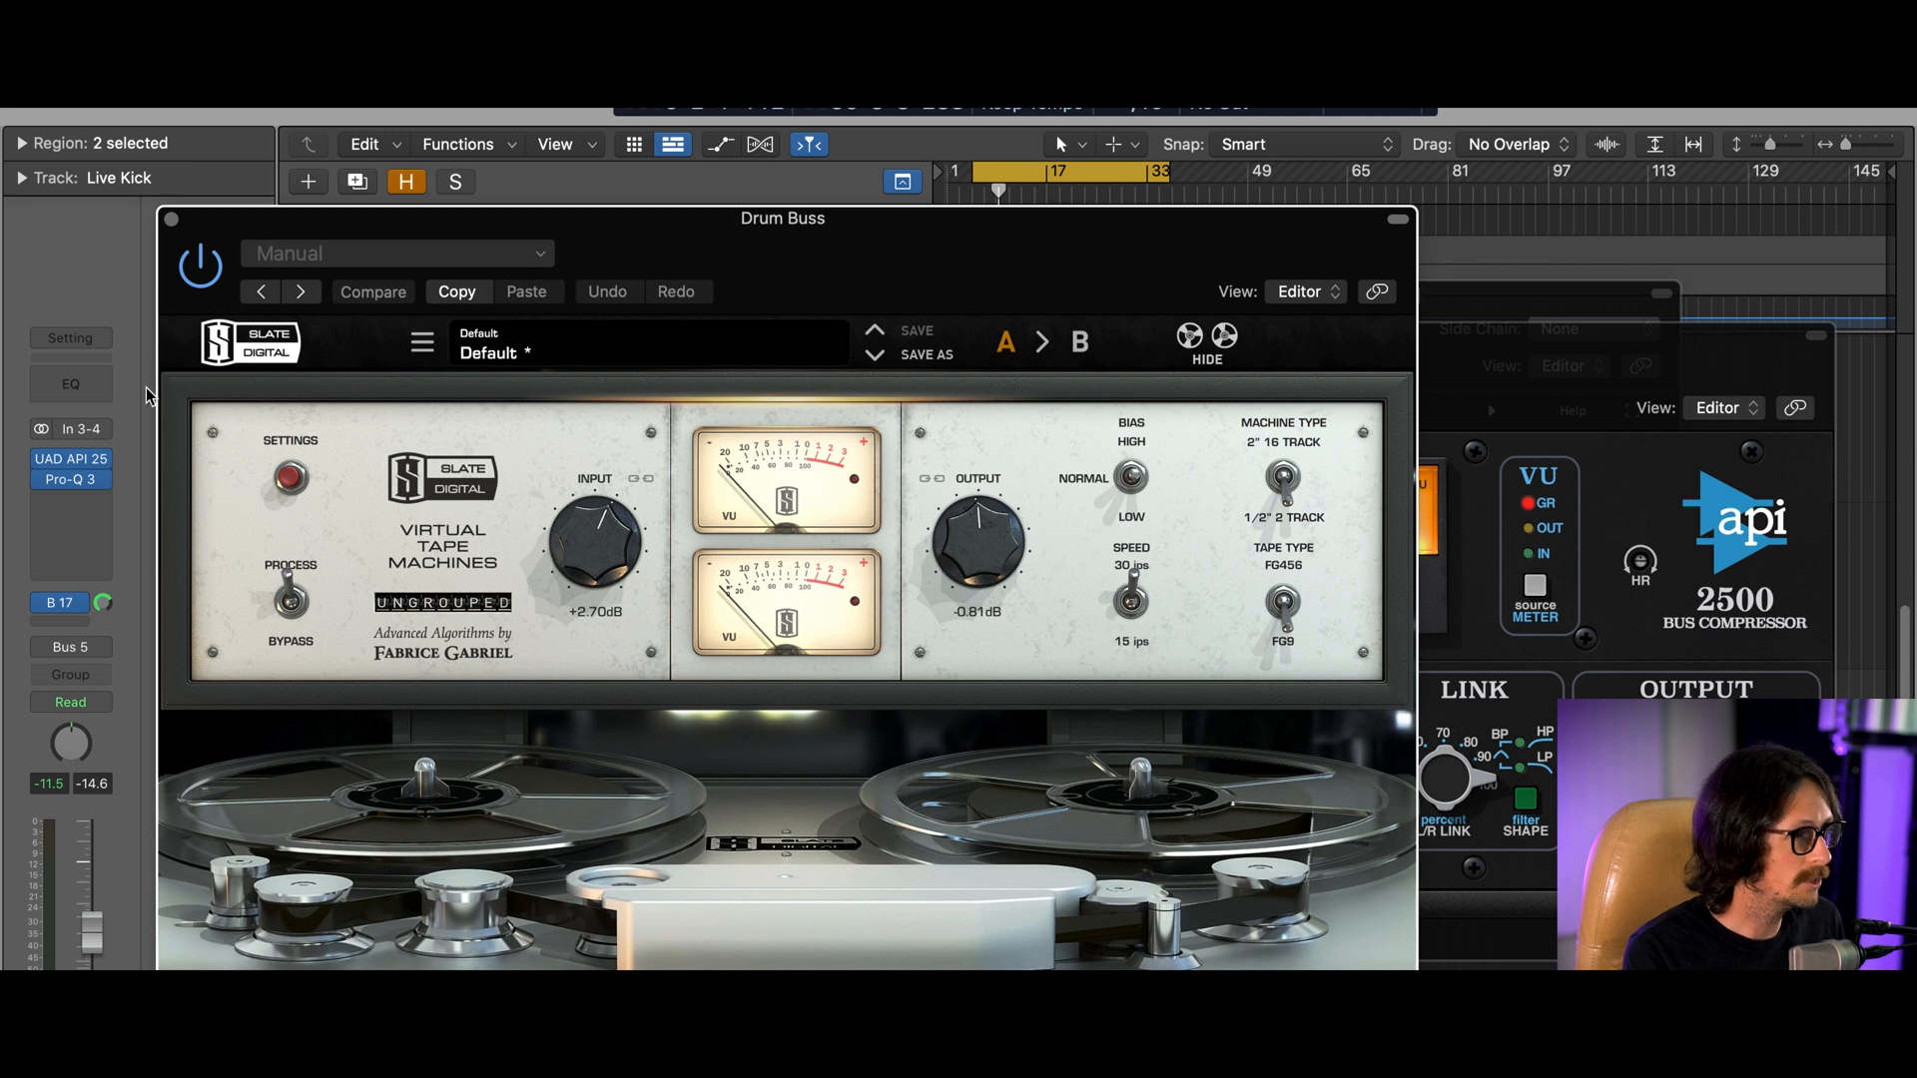
drag(212, 224, 638, 726)
key(space)
drag(992, 745, 876, 421)
click(495, 454)
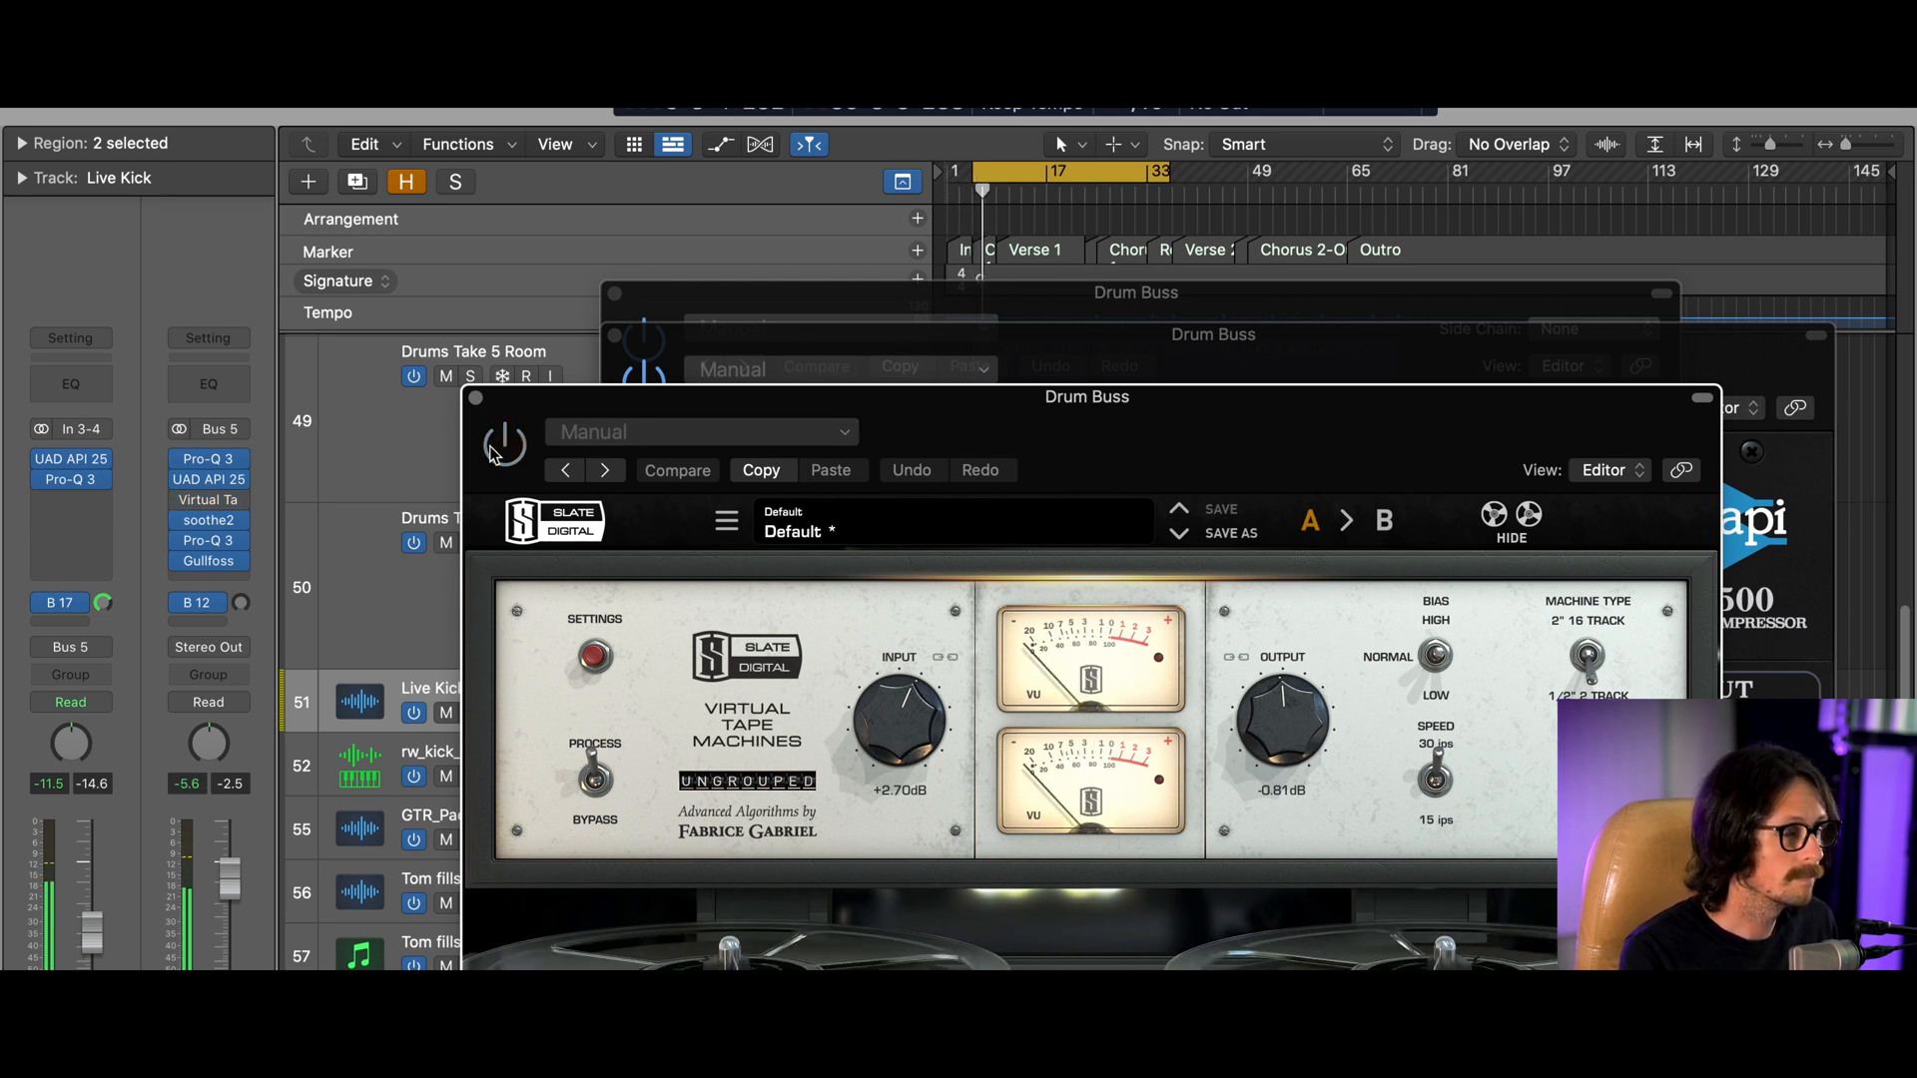
click(495, 454)
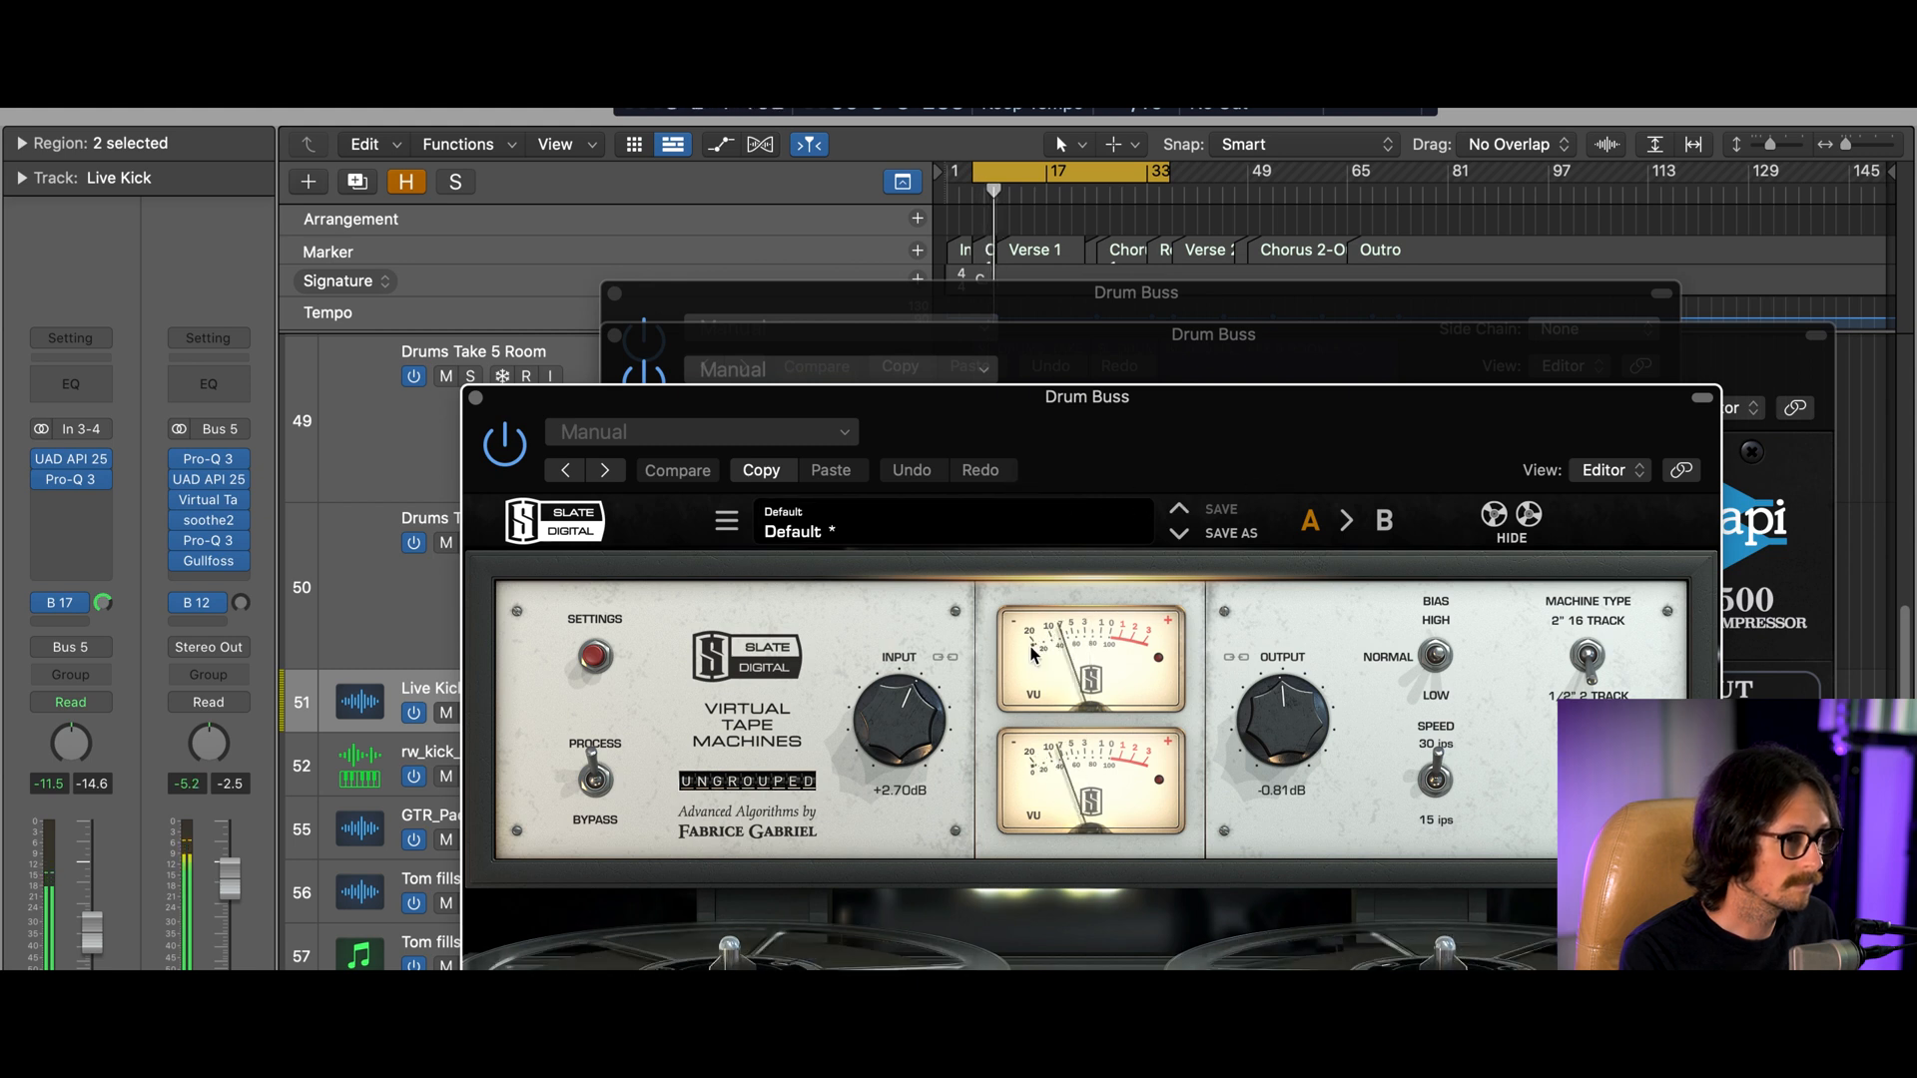
click(1639, 263)
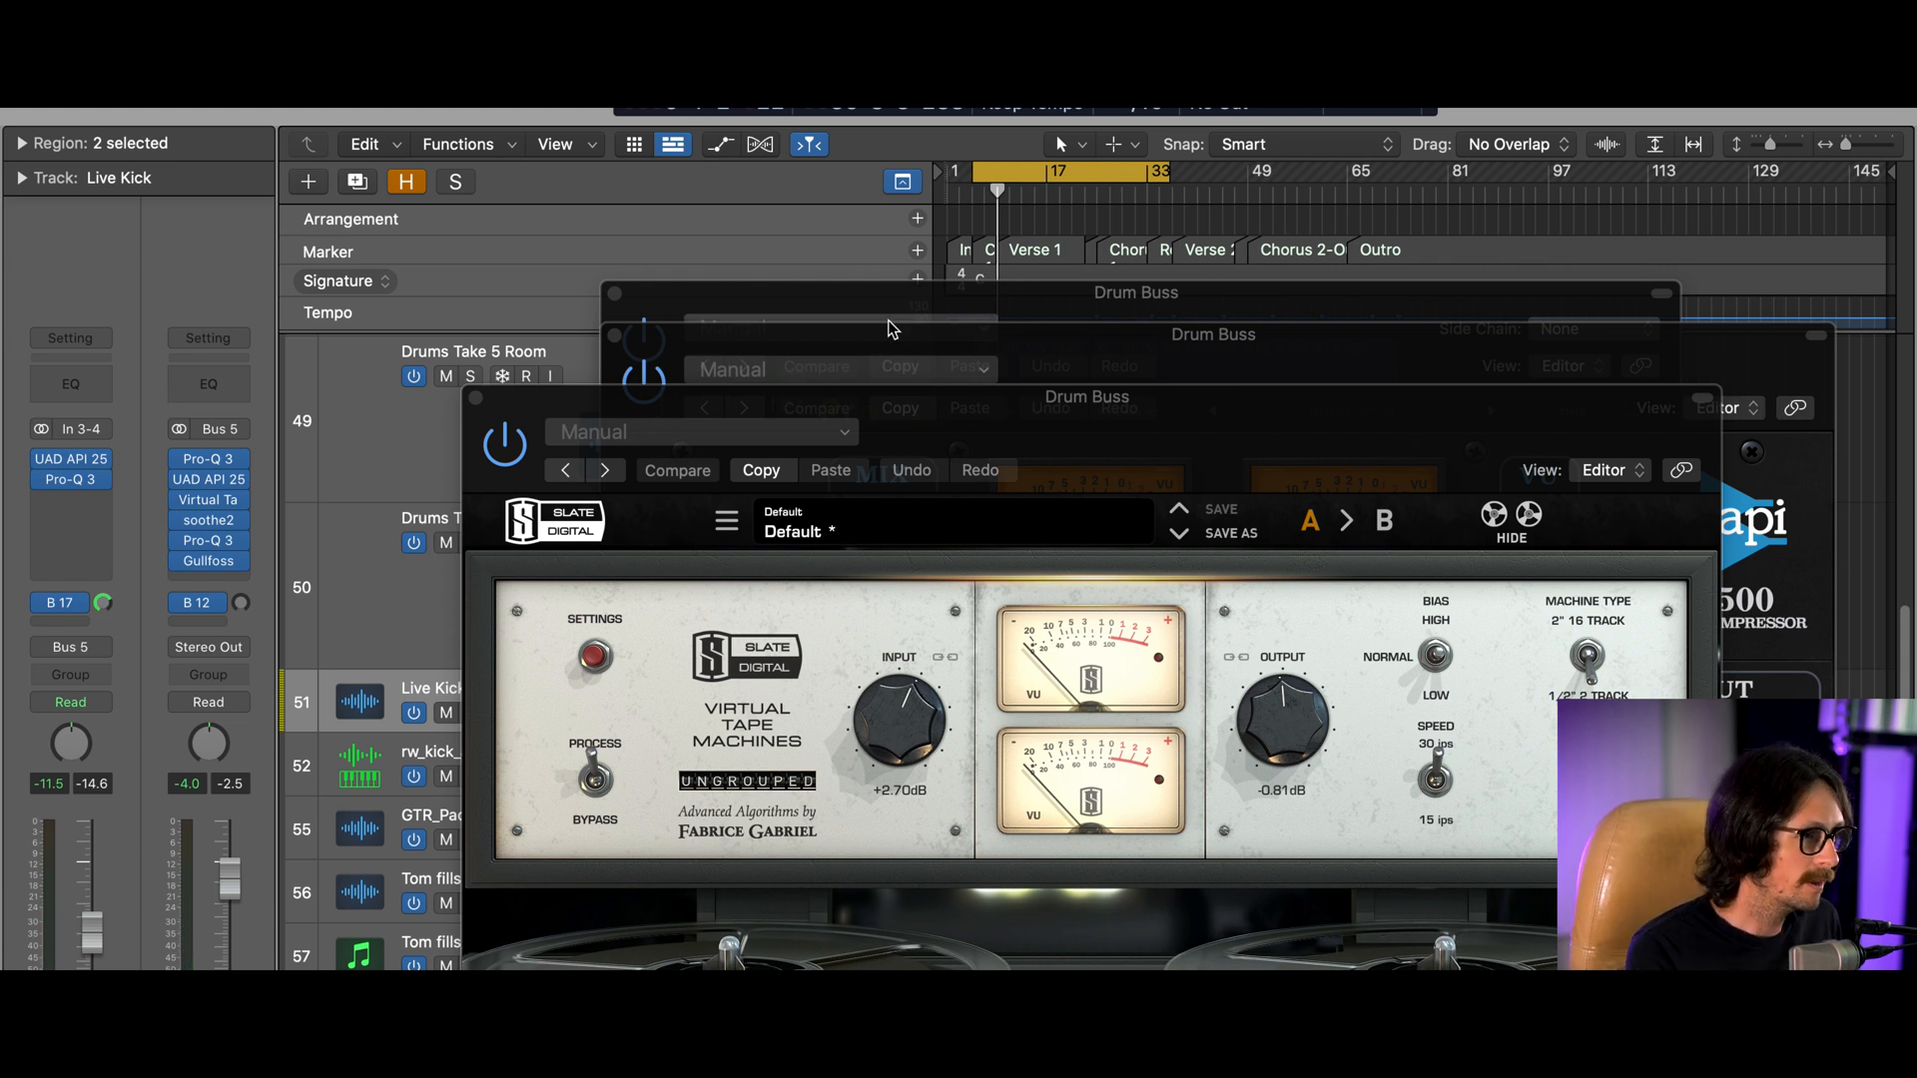
click(478, 400)
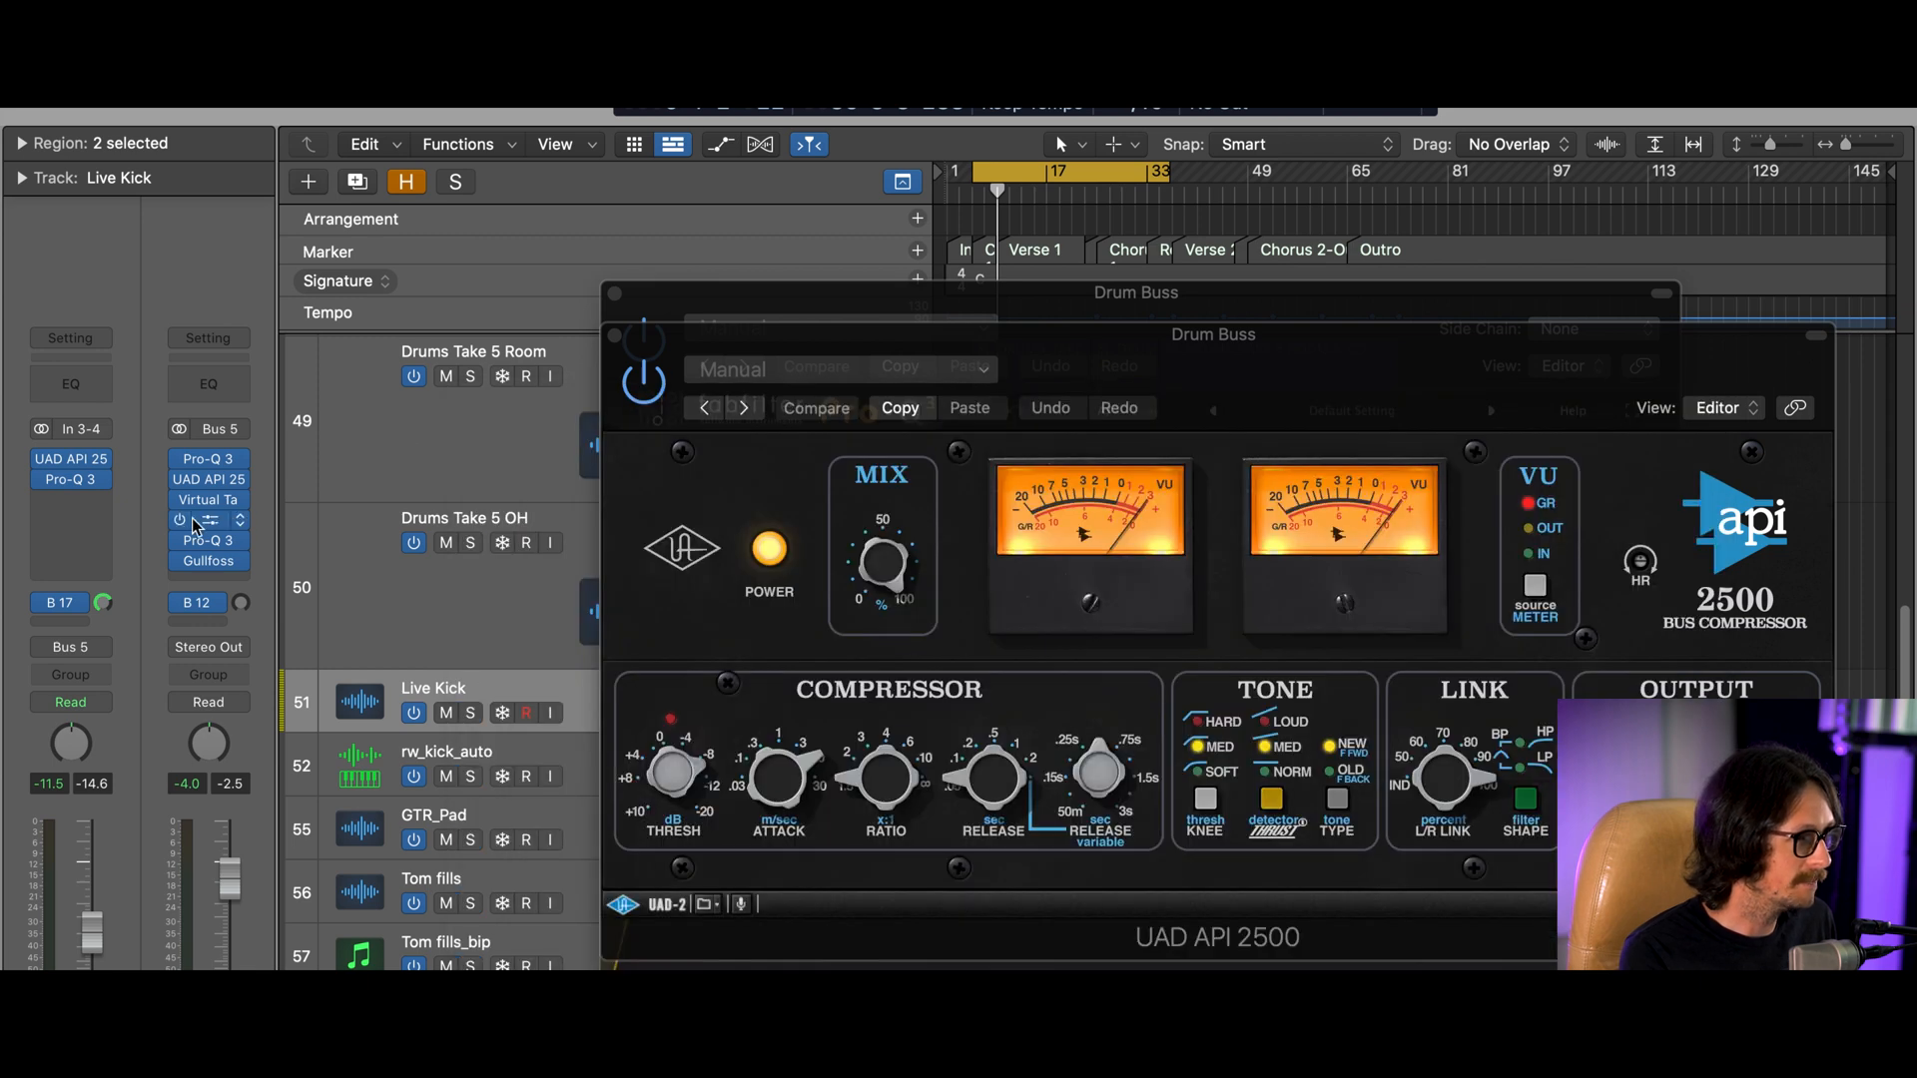
Close the Drum Buss's API 2500 and Pro-Q 3 windows, and open its soothe2 fully in view
key(super+w)
key(super+w)
click(202, 527)
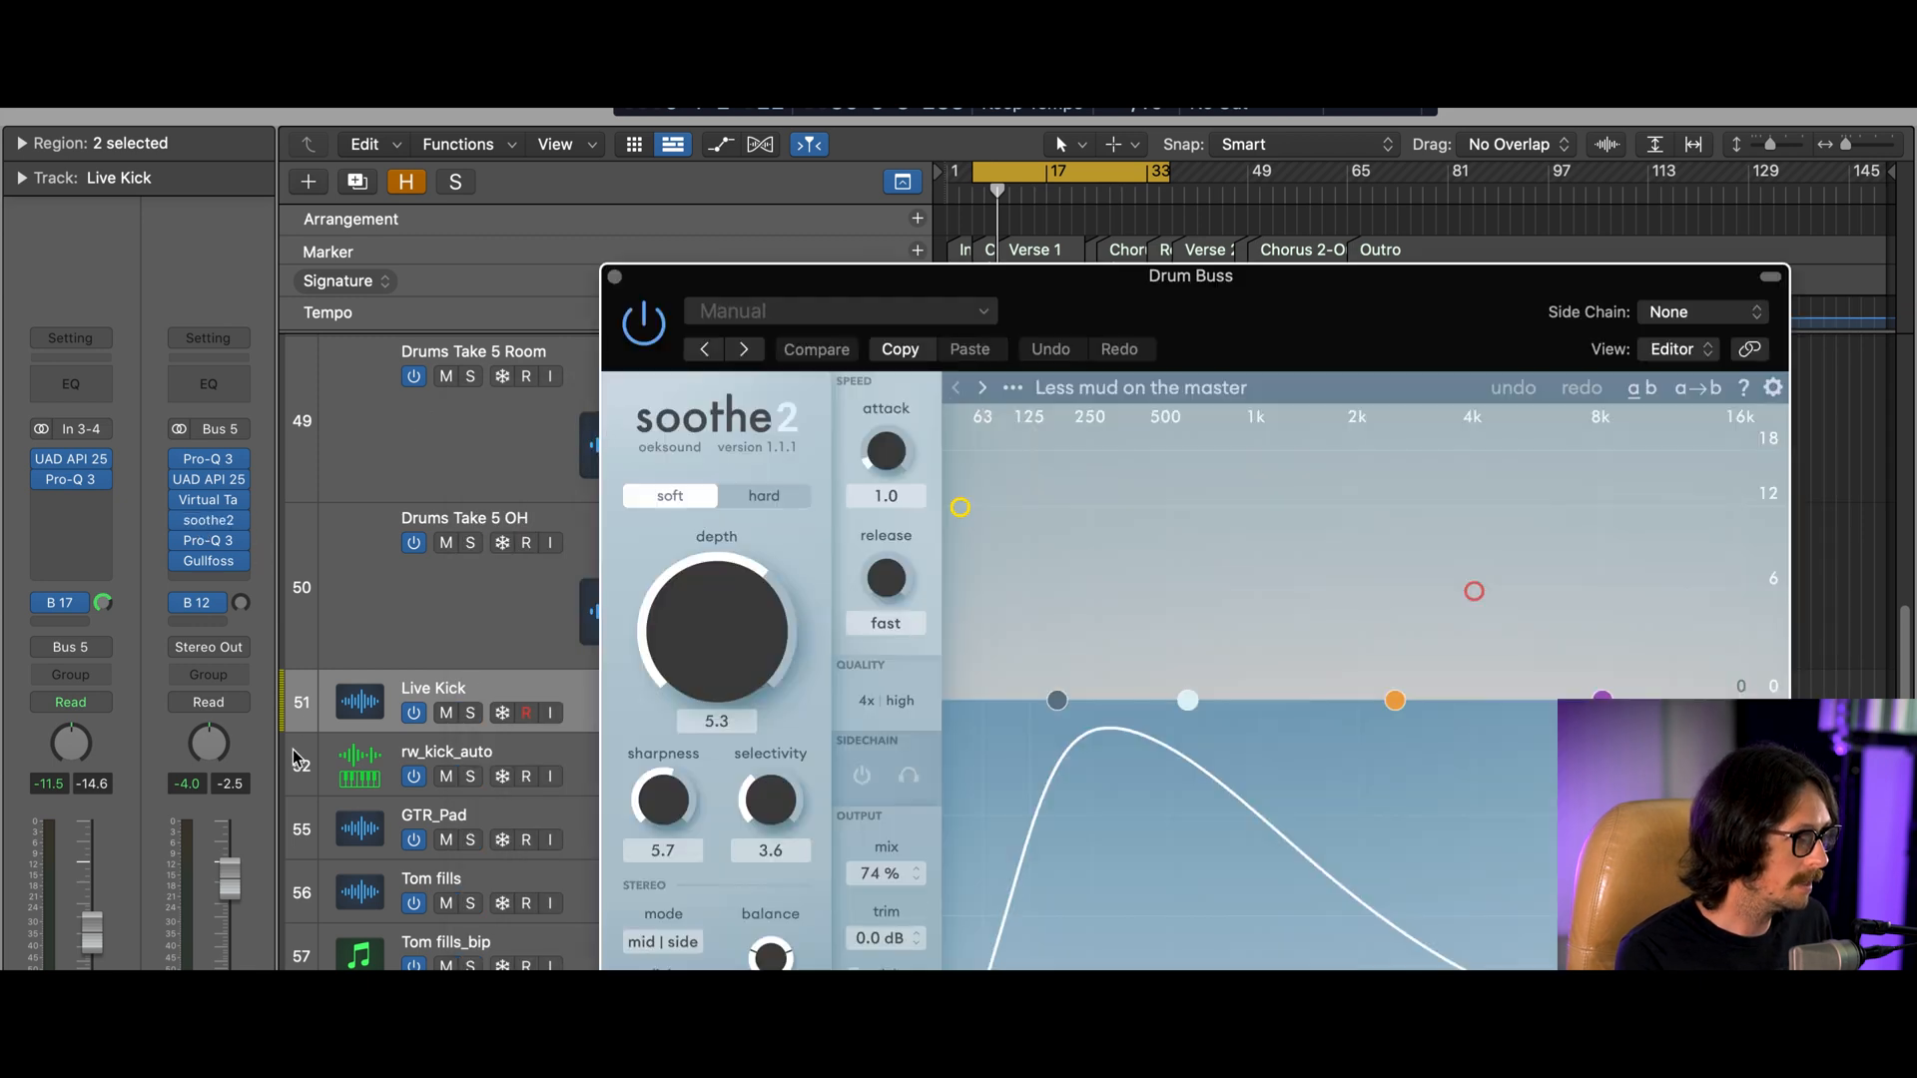
drag(1250, 316, 1192, 250)
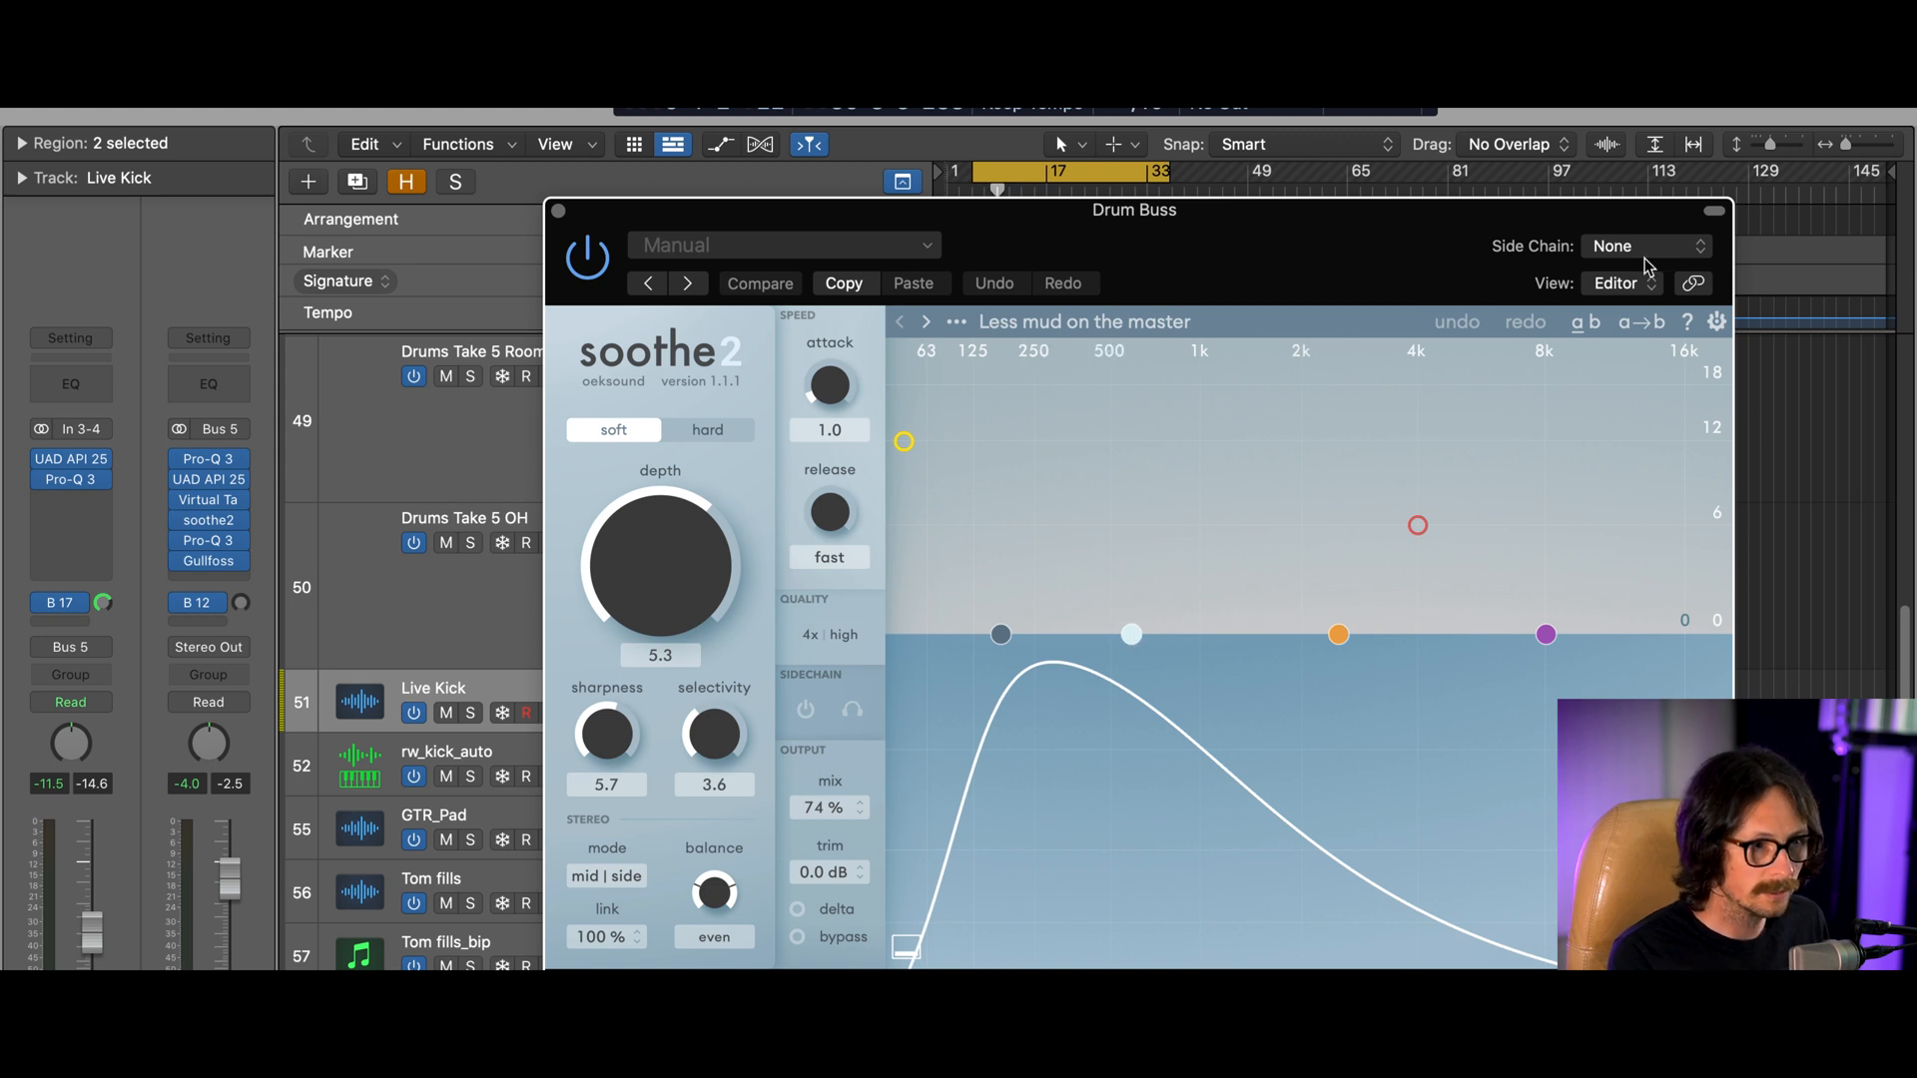
Play the song and compare the Drum Buss with soothe2 switched off and back on twice, and stop playback
key(space)
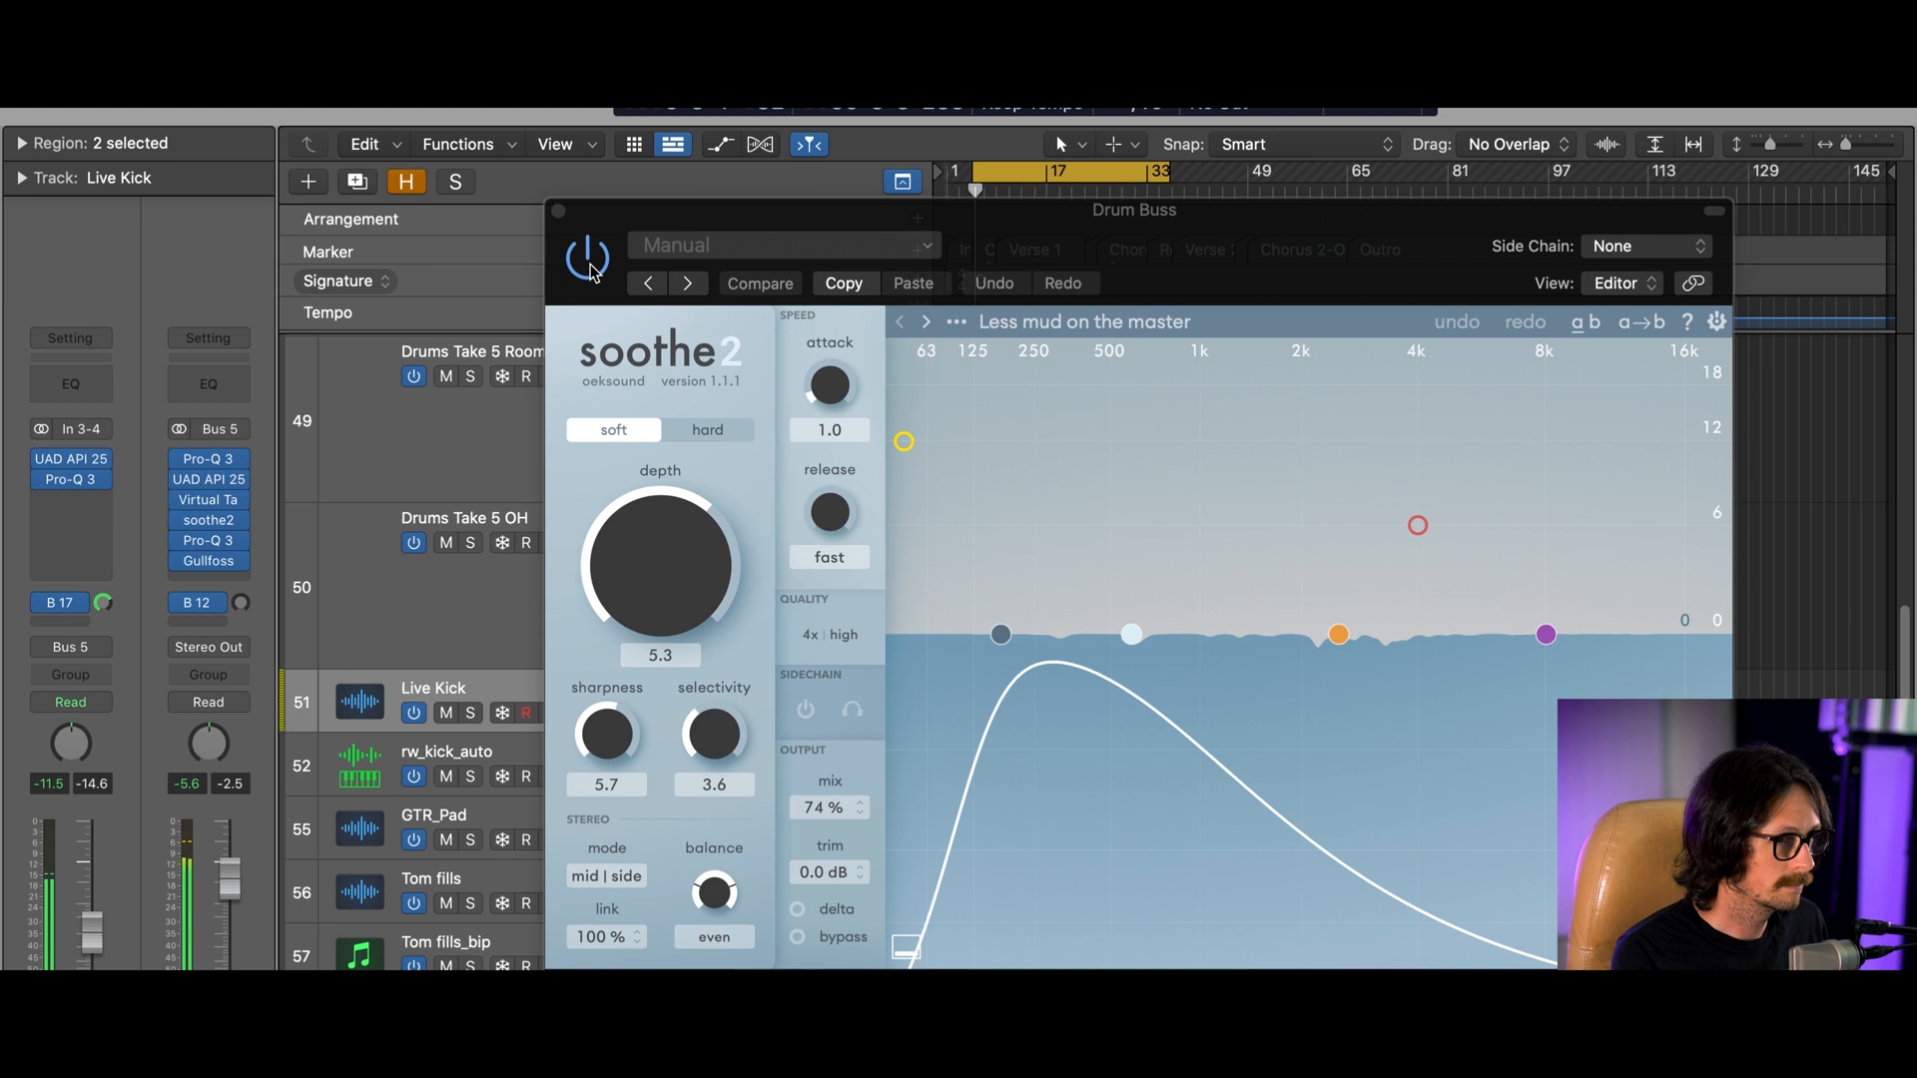
click(589, 263)
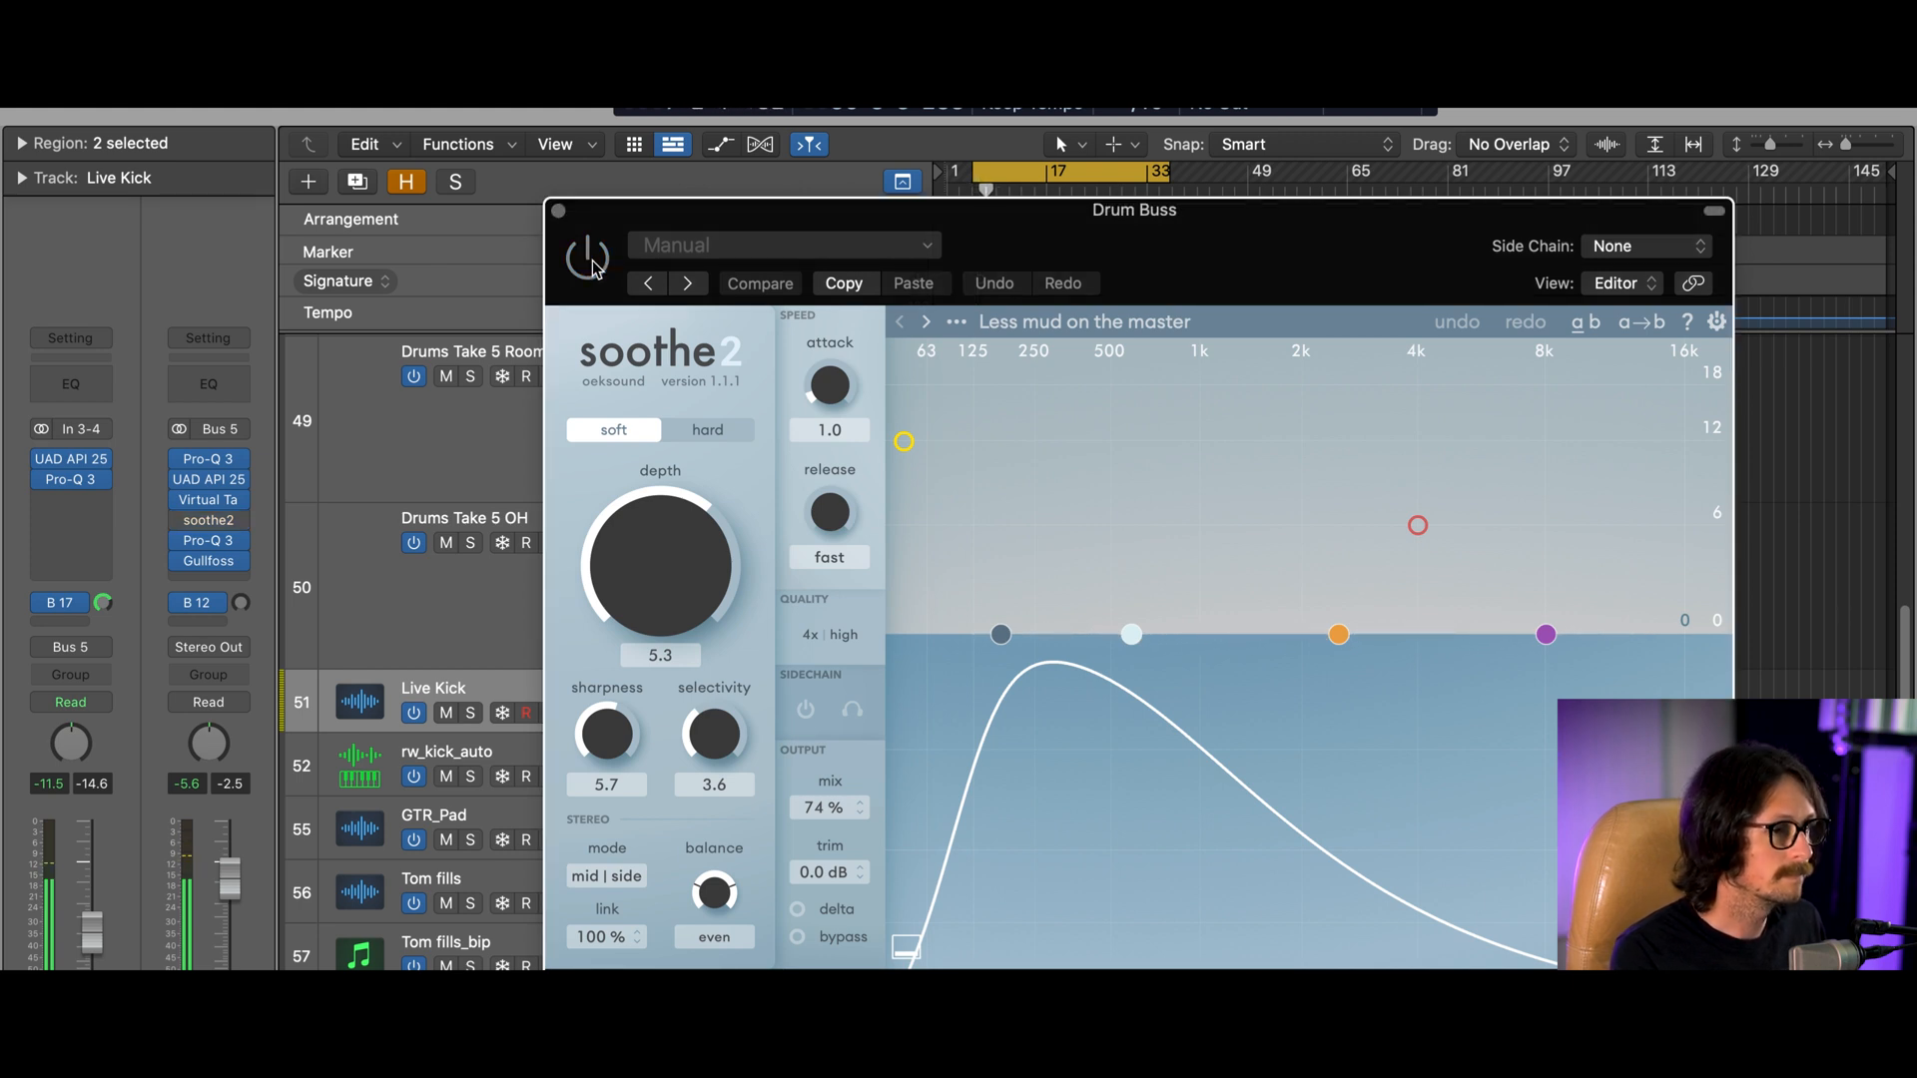
click(591, 264)
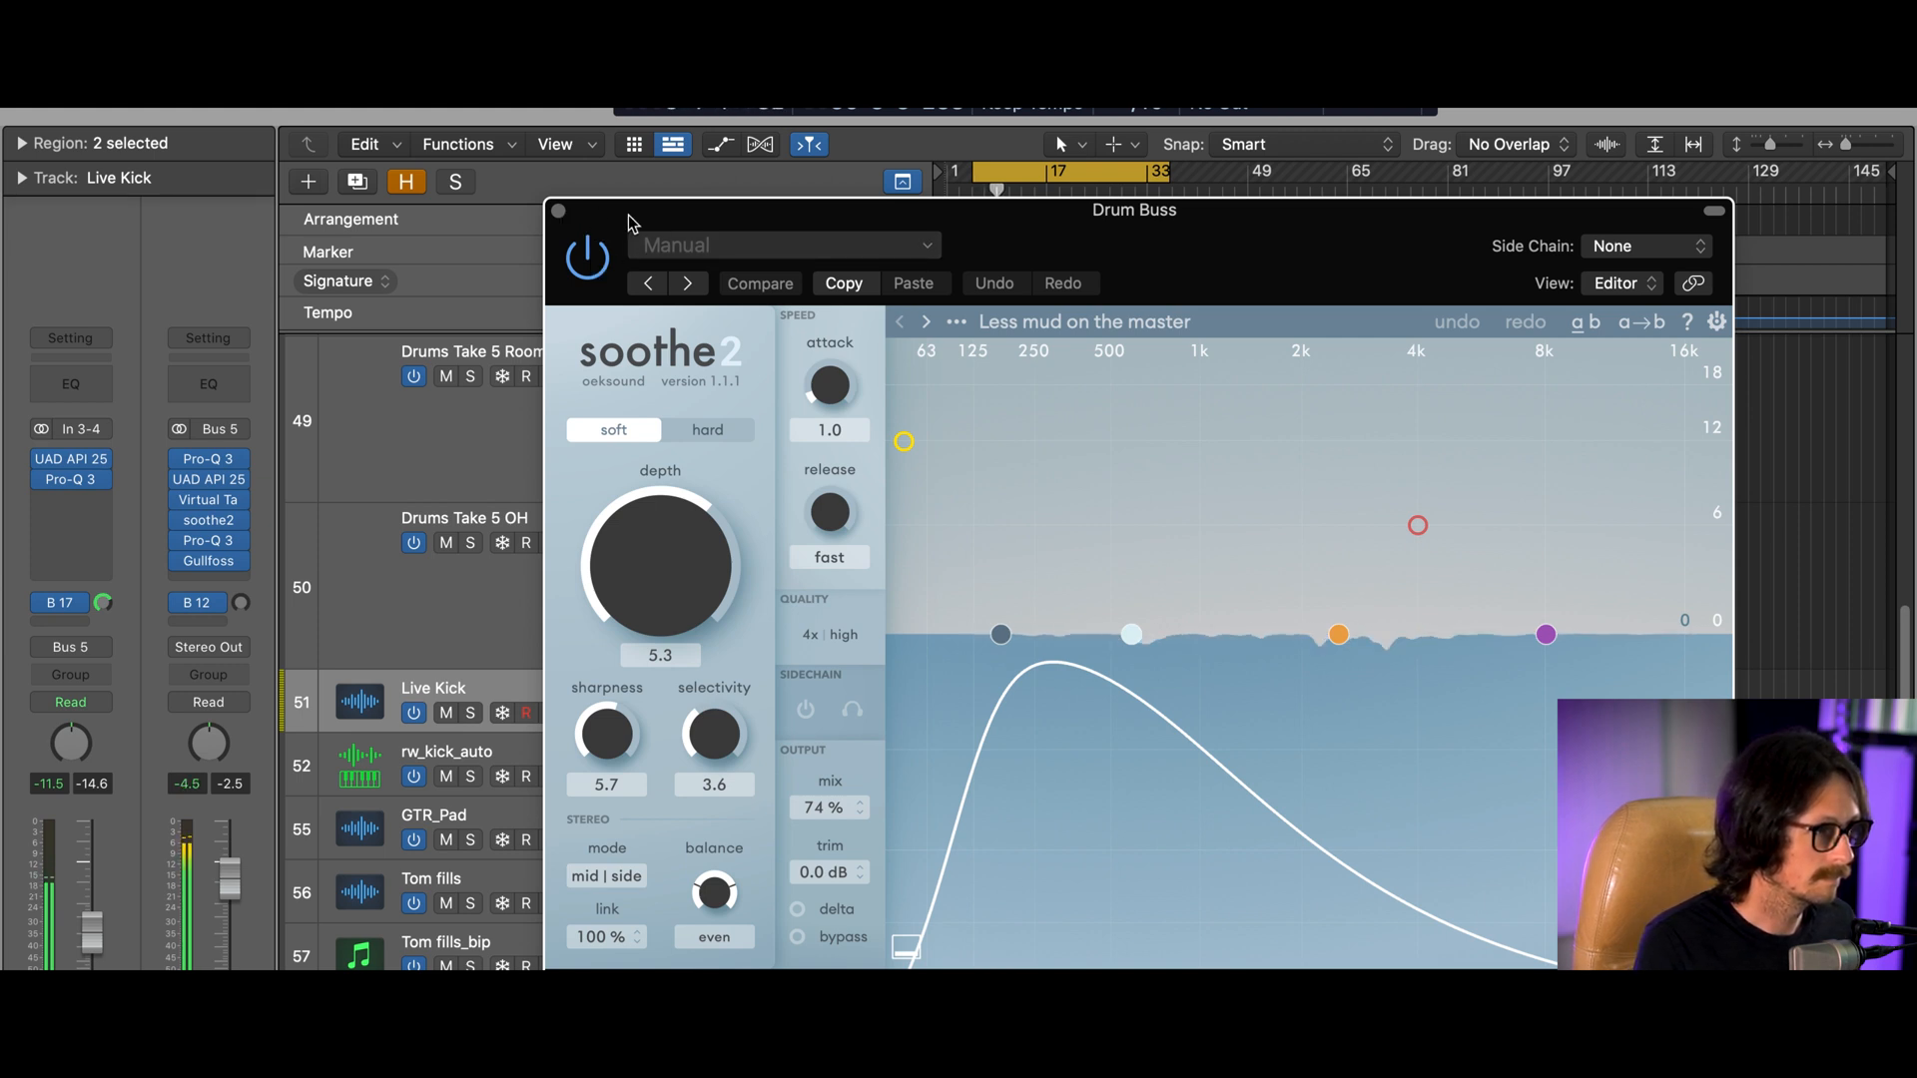
click(589, 258)
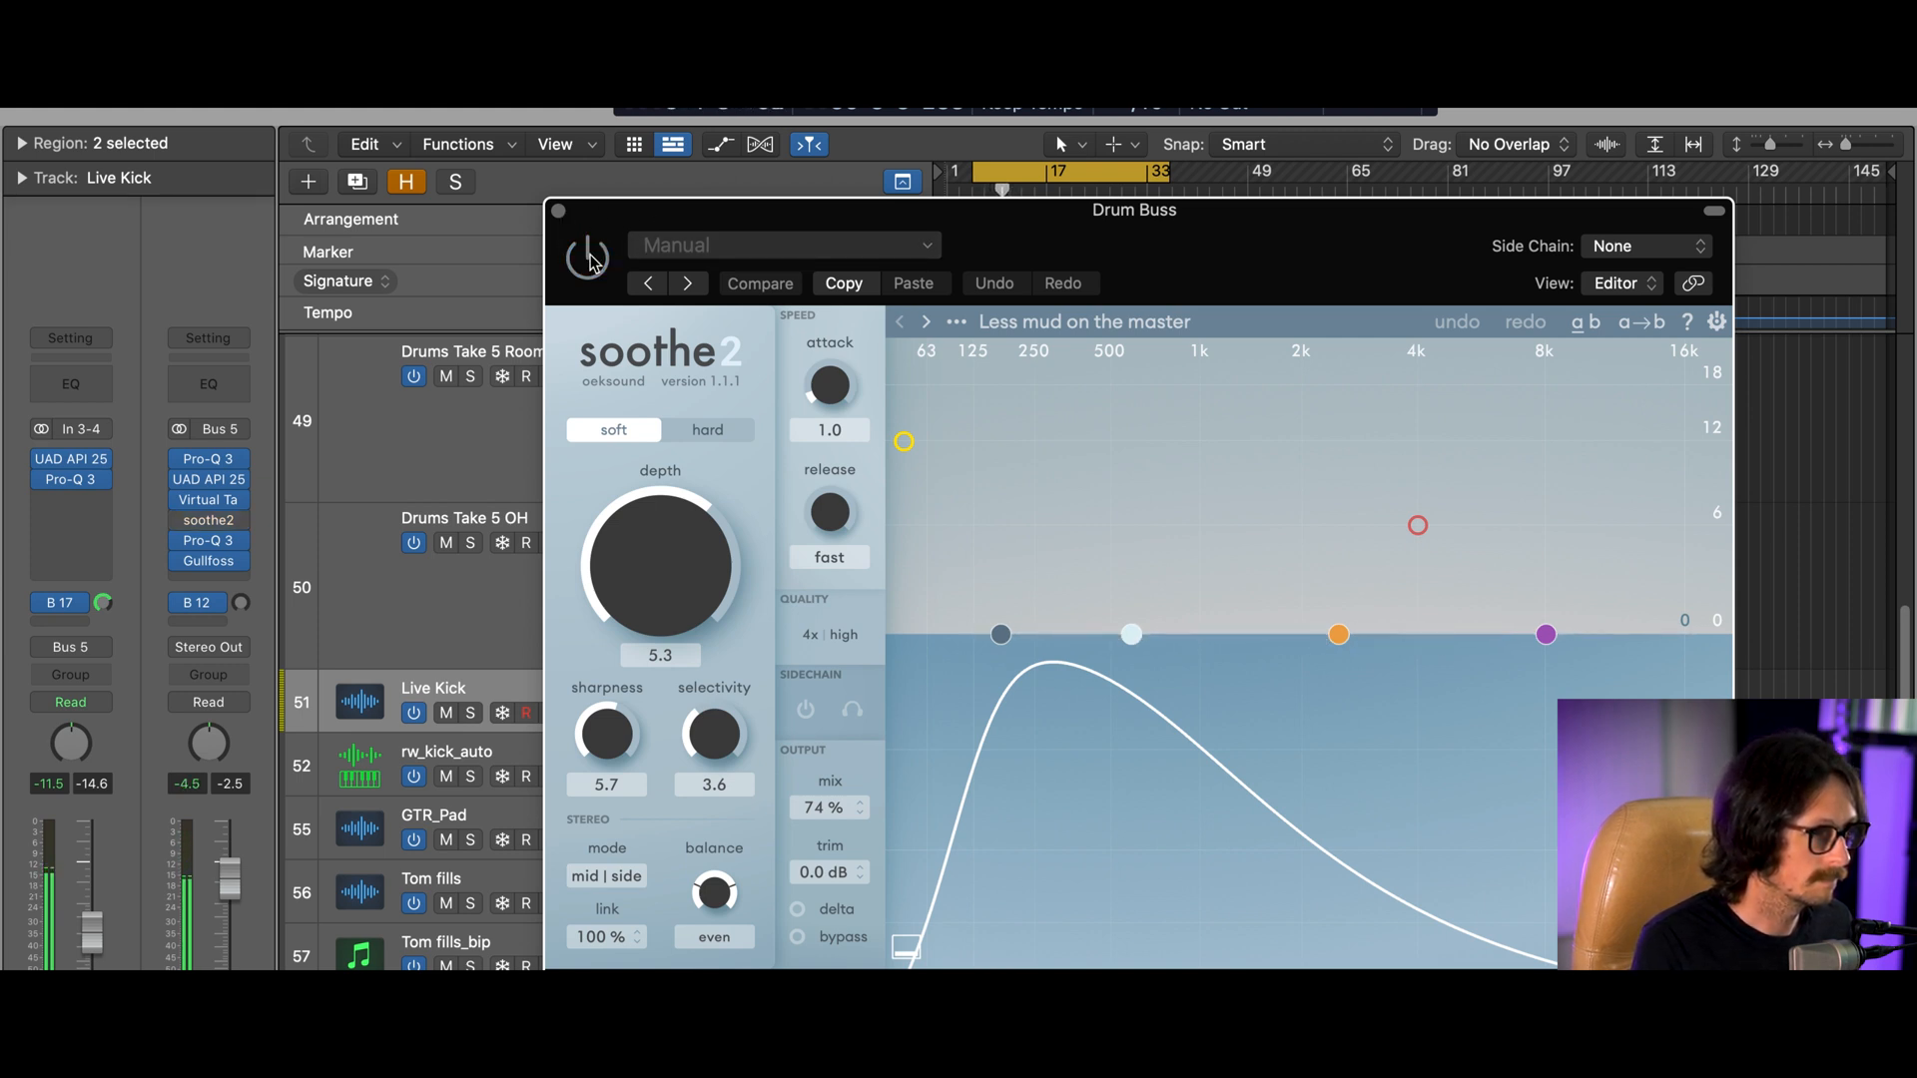
click(589, 258)
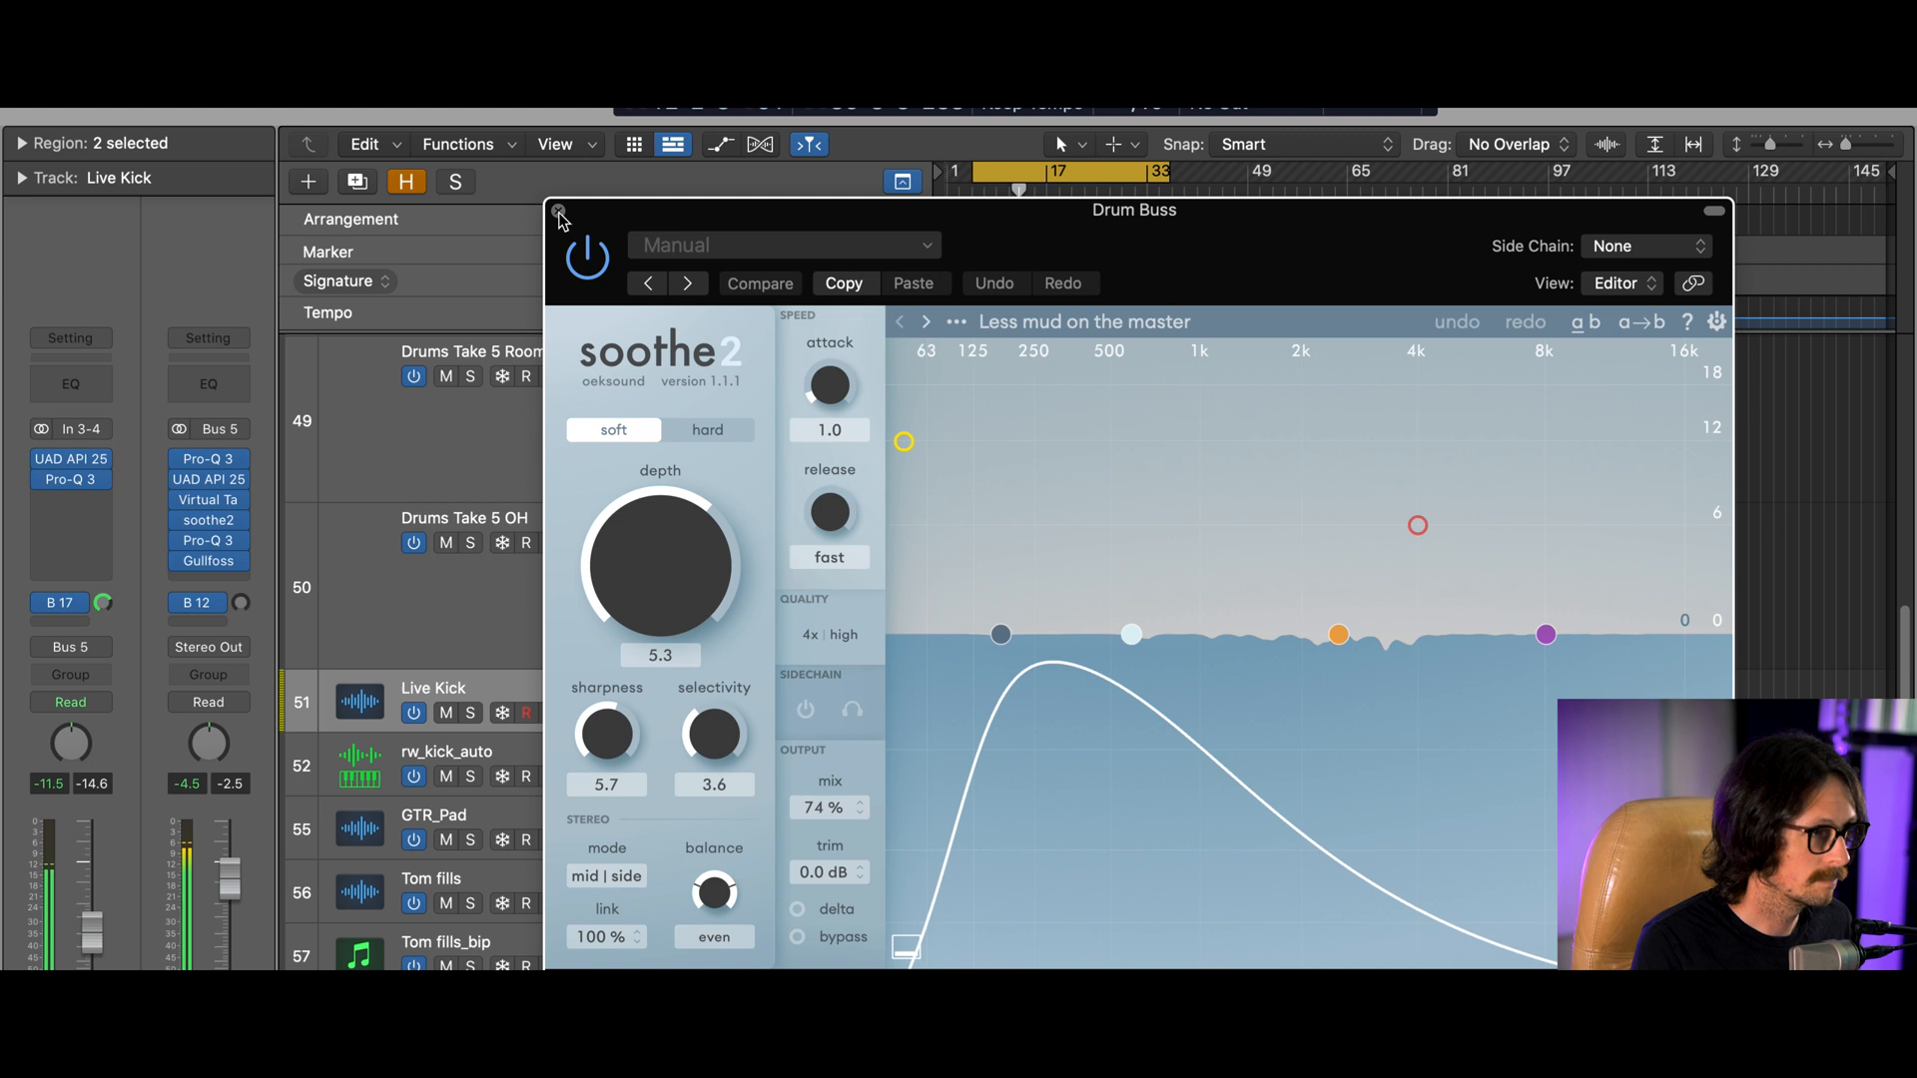
click(1657, 259)
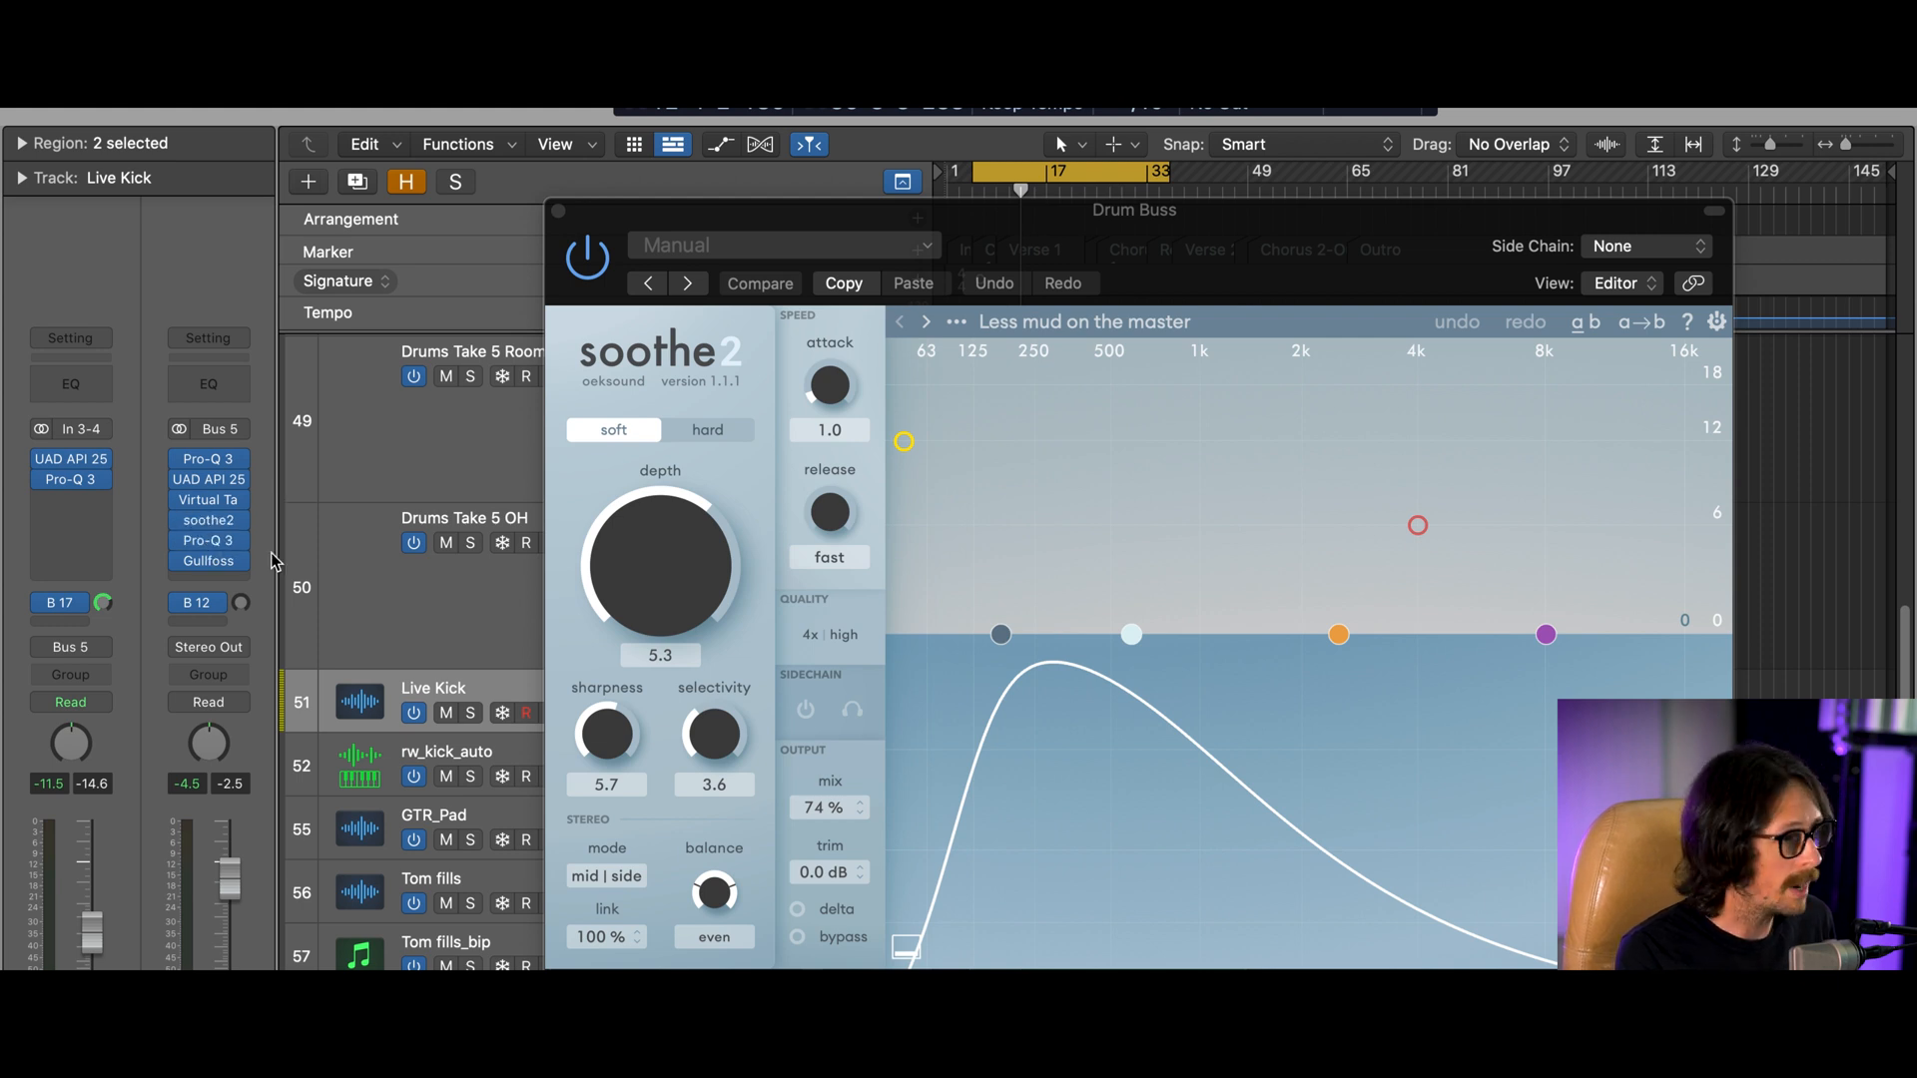
Examine the high-frequency boost in the Drum Buss's second Pro-Q 3, and open Gullfoss from the same channel
click(219, 548)
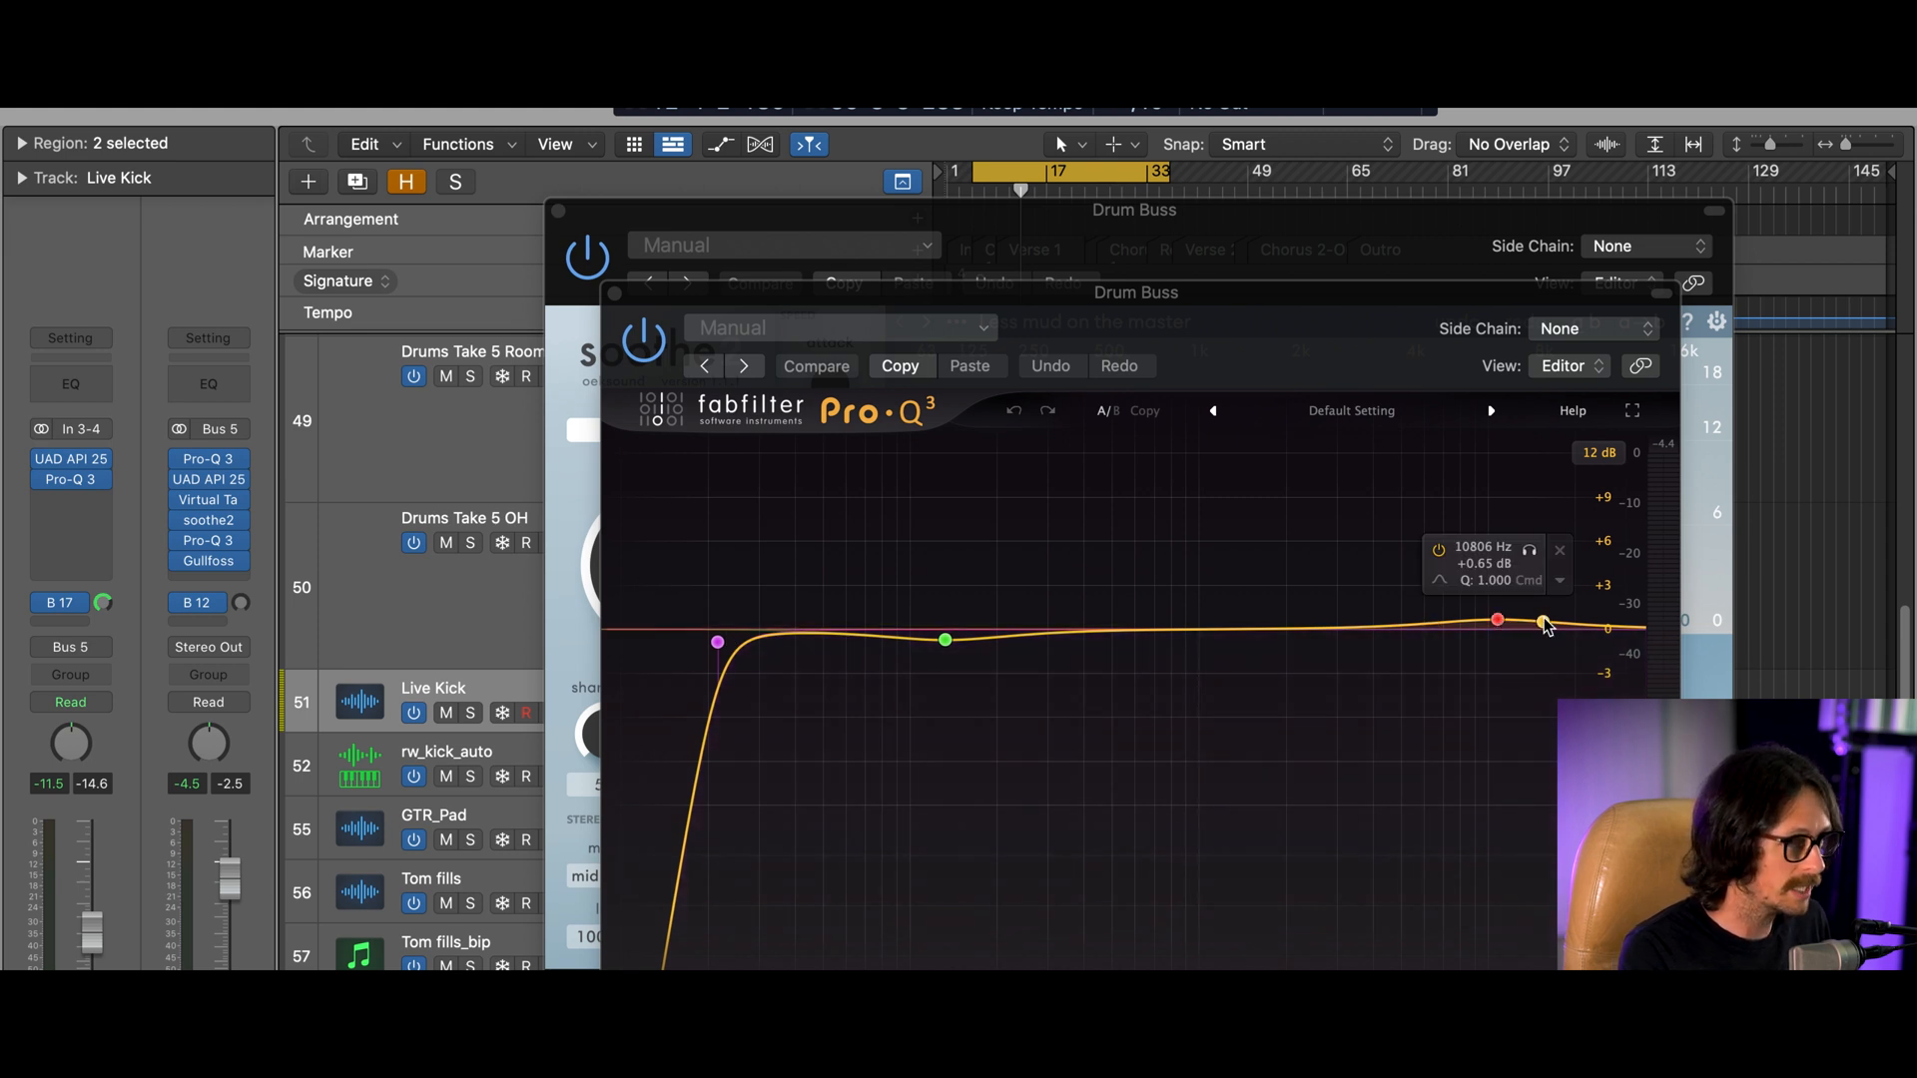
click(211, 564)
drag(1166, 330, 934, 319)
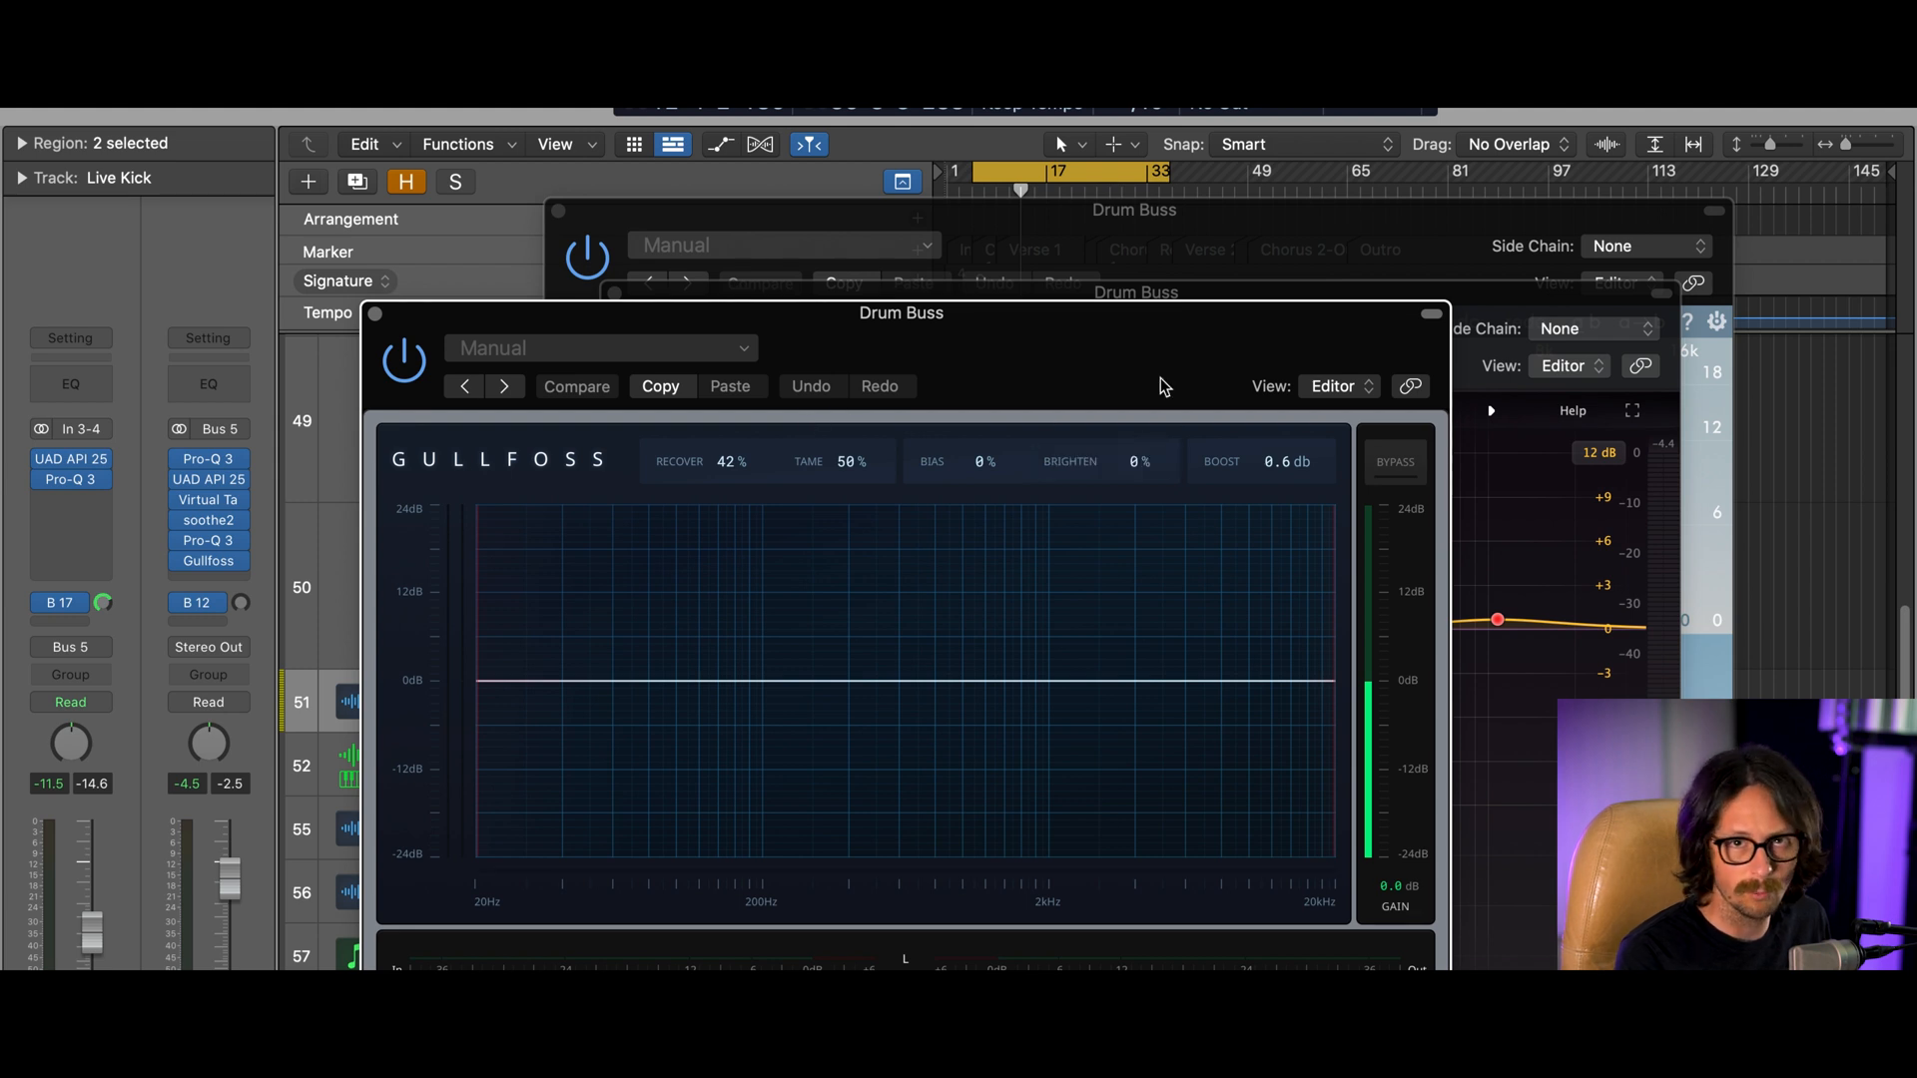
Play the song and compare the Drum Buss with Gullfoss switched off and back on twice
key(space)
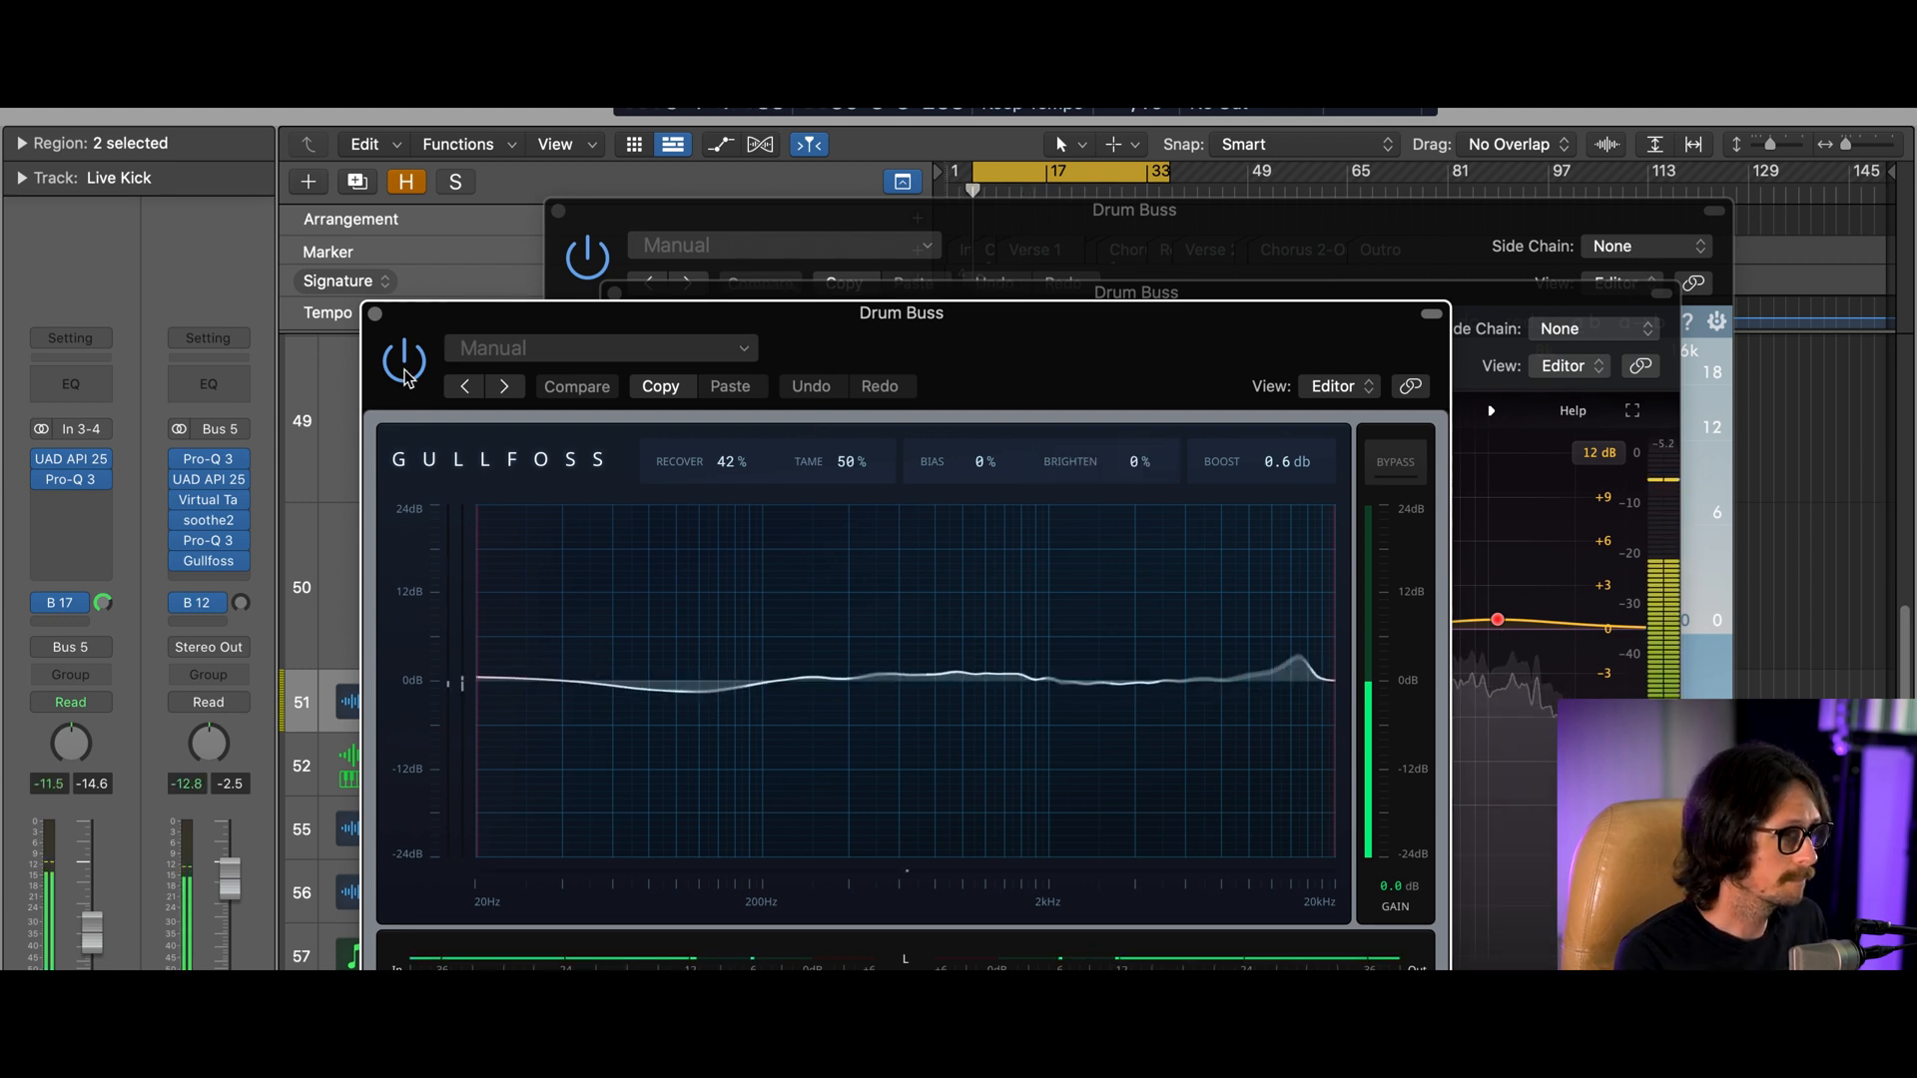
click(404, 377)
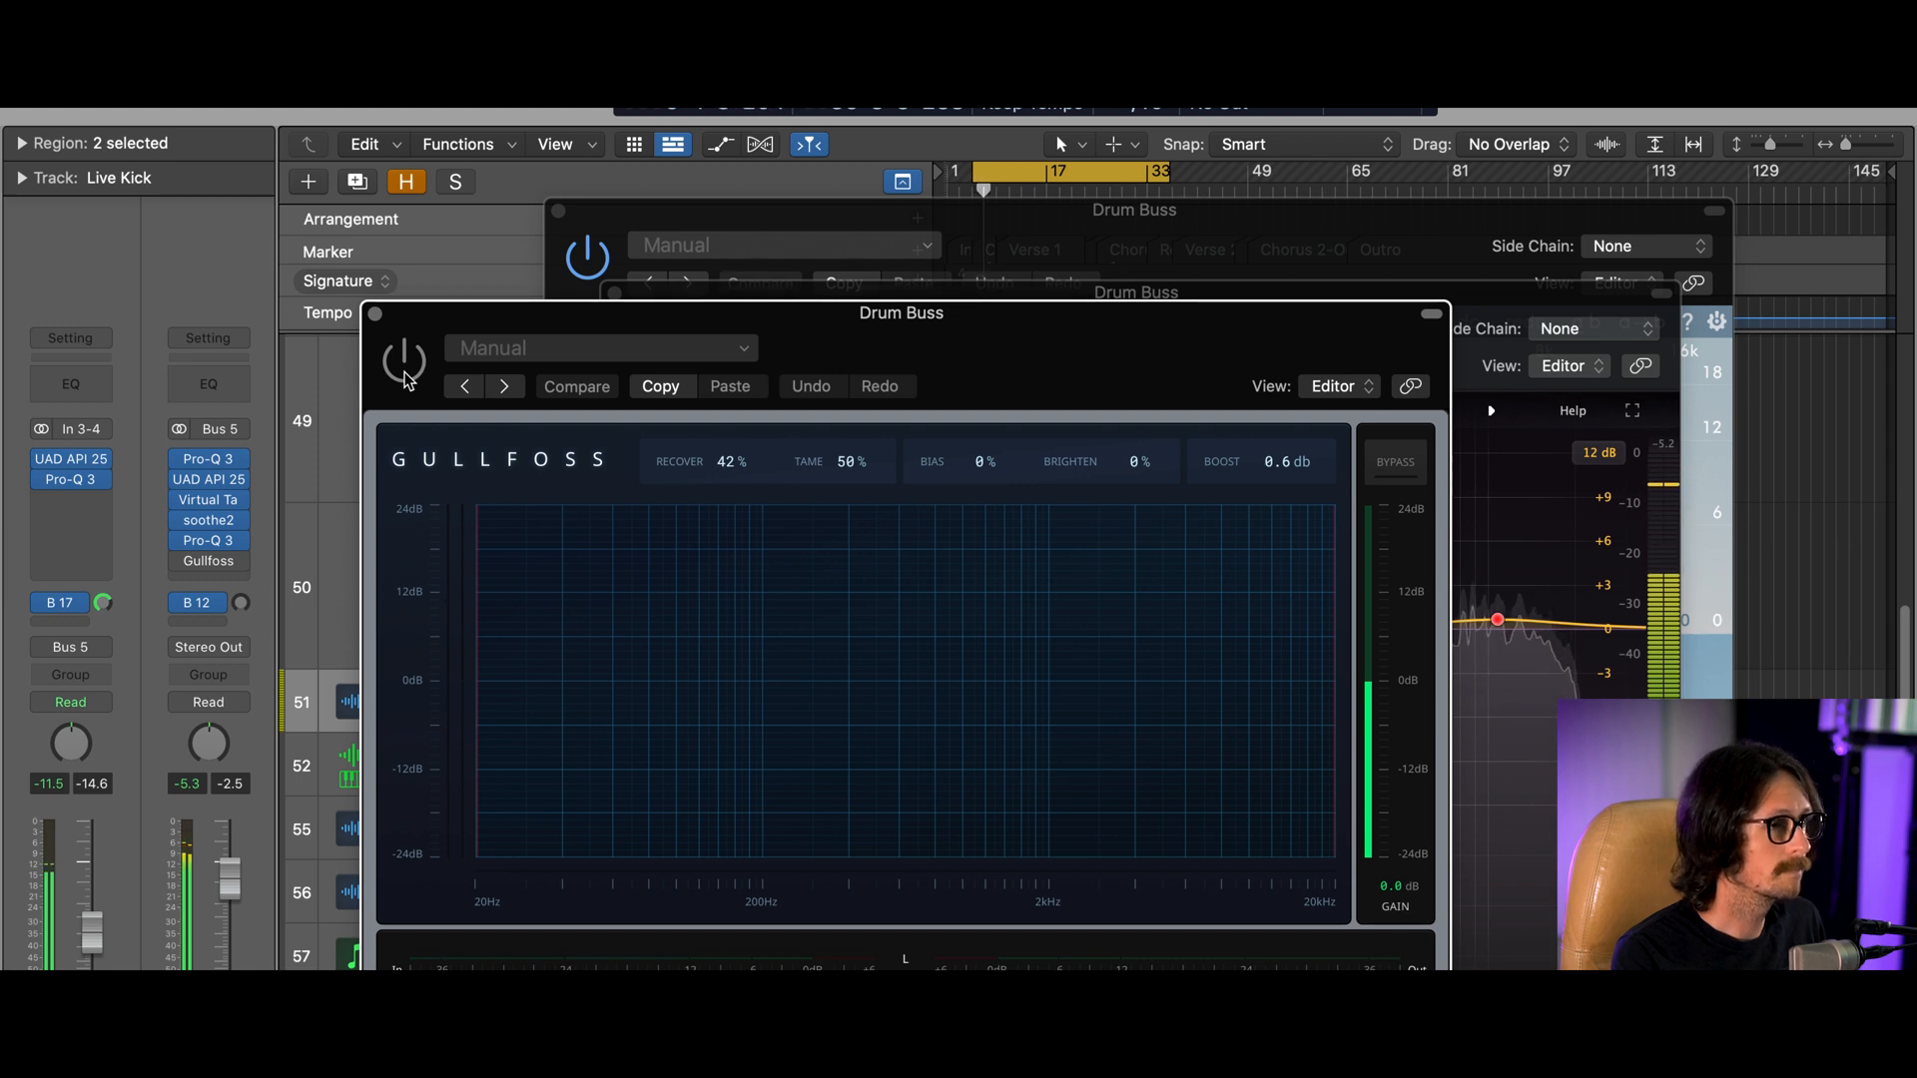
click(404, 364)
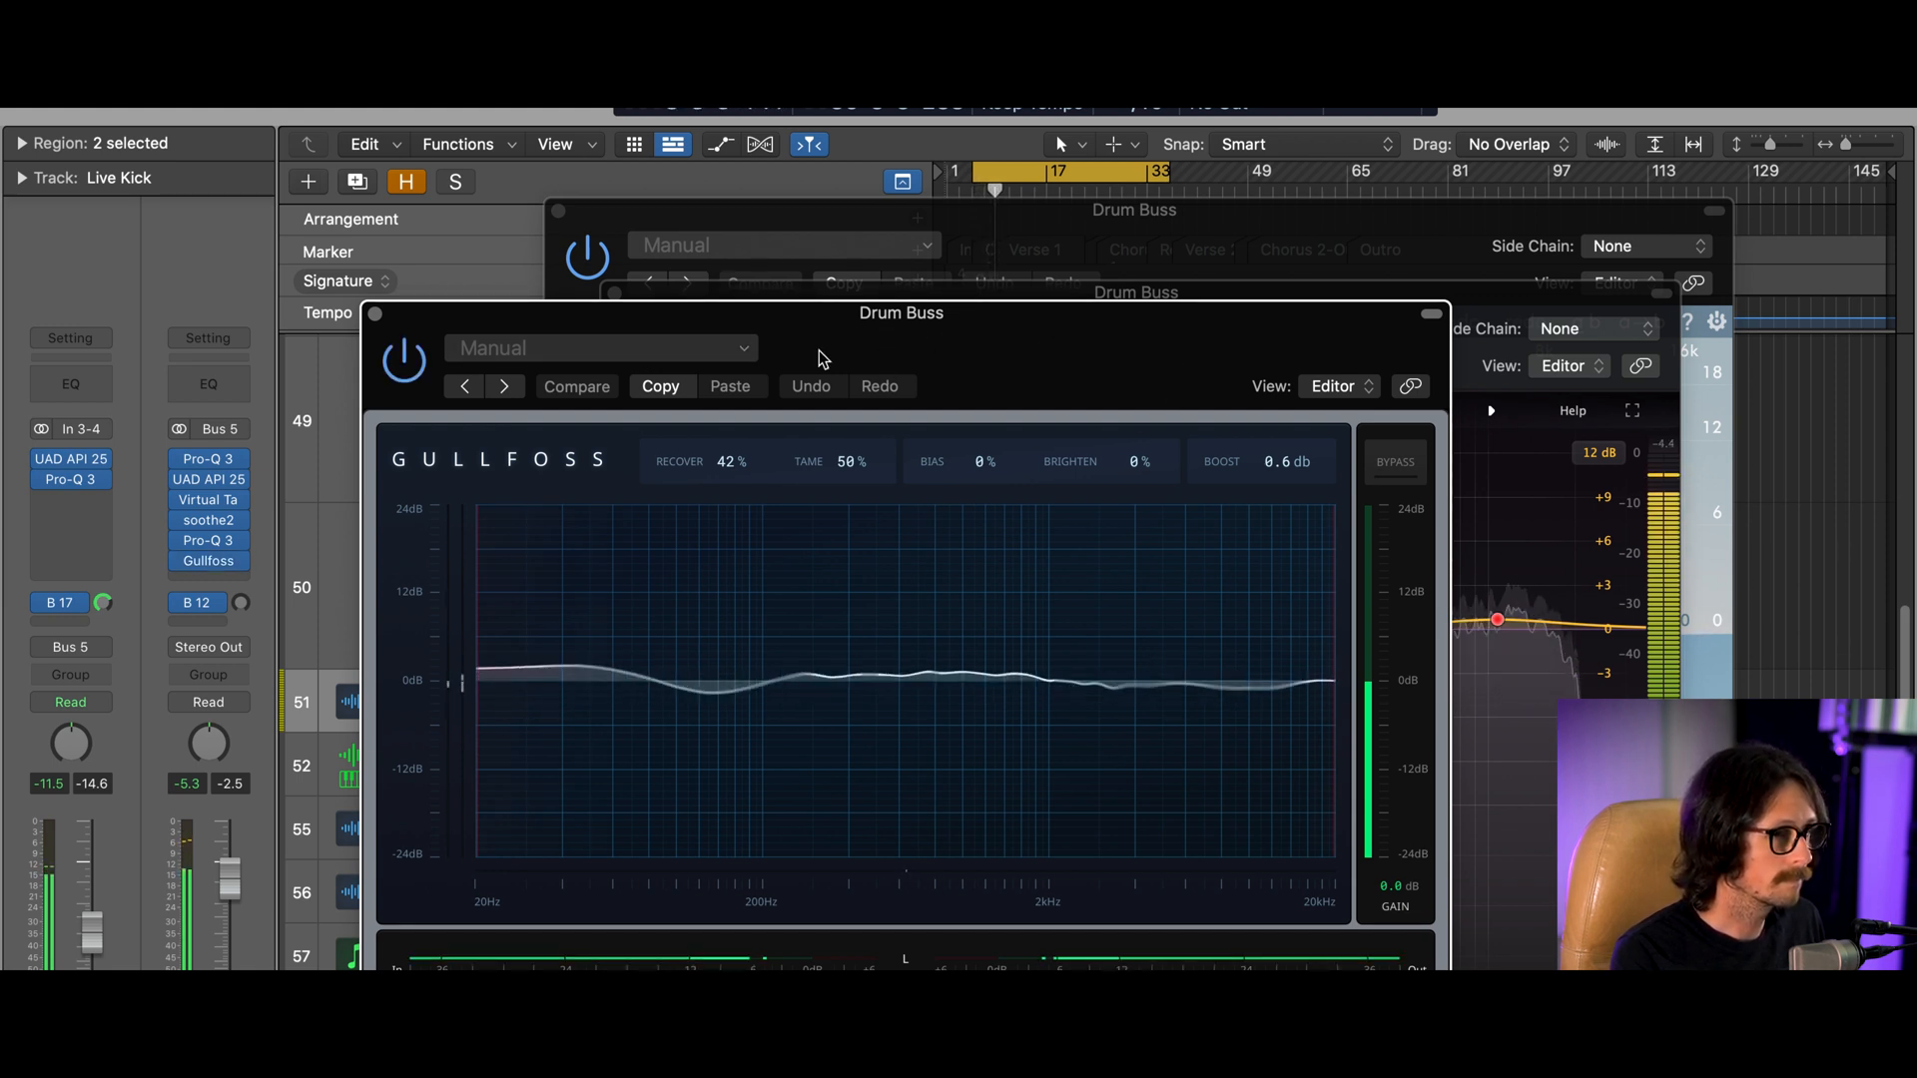
click(400, 368)
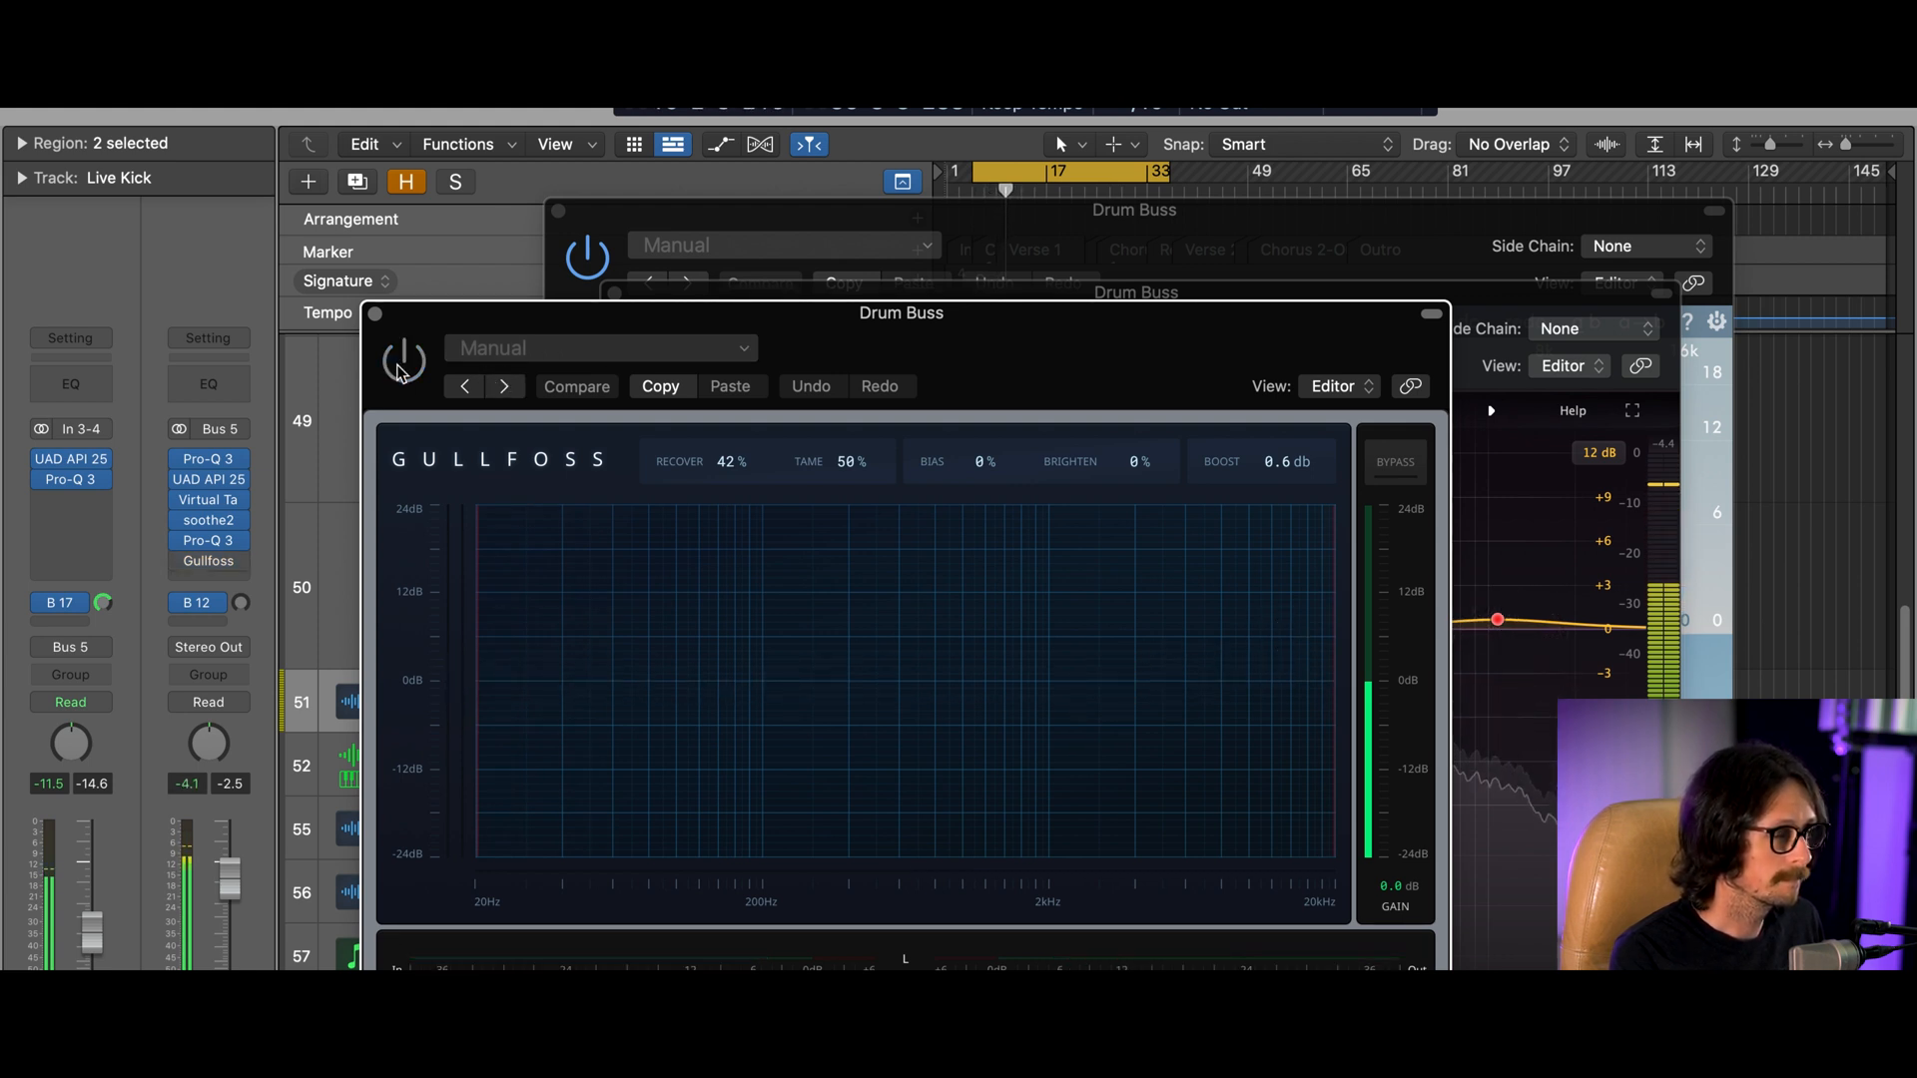
click(401, 366)
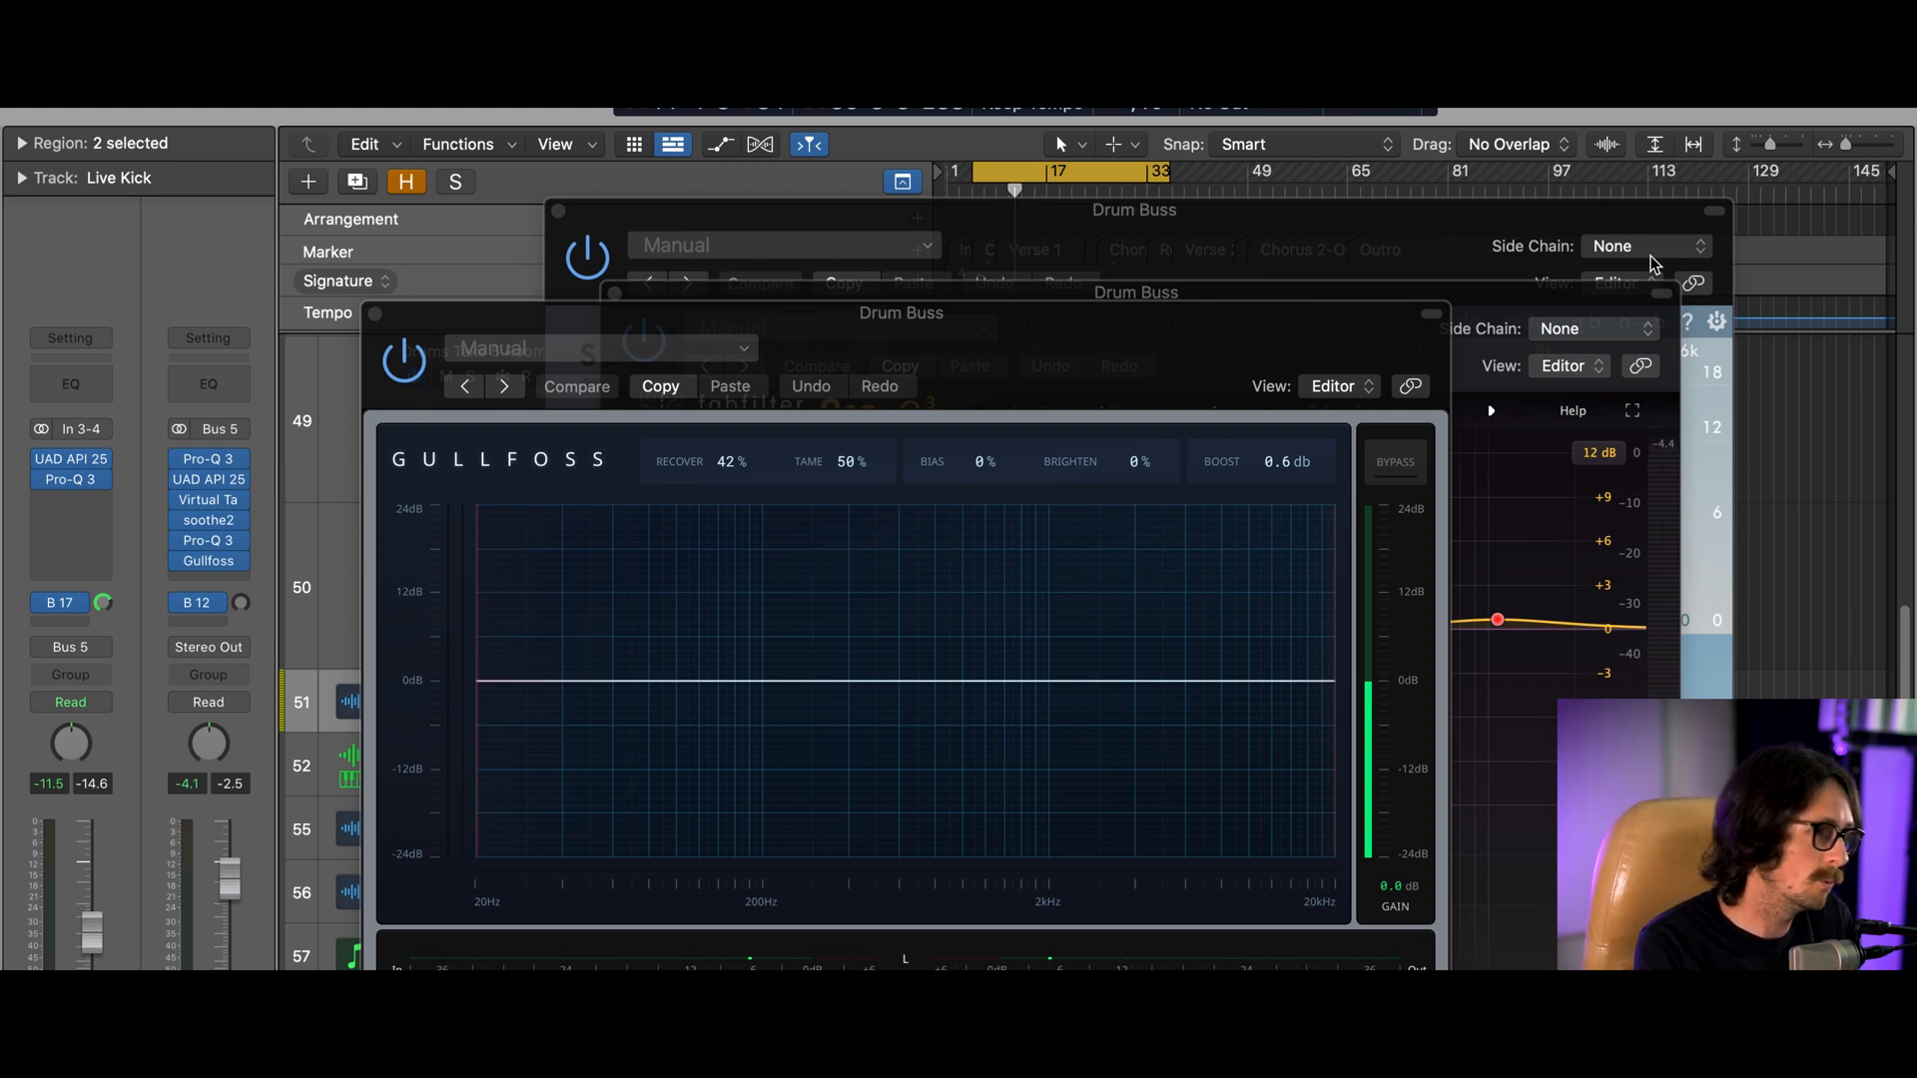
Close the Gullfoss, Pro-Q 3 and soothe2 windows, and switch off the Drum Buss's Bus 12 send
click(376, 317)
click(614, 293)
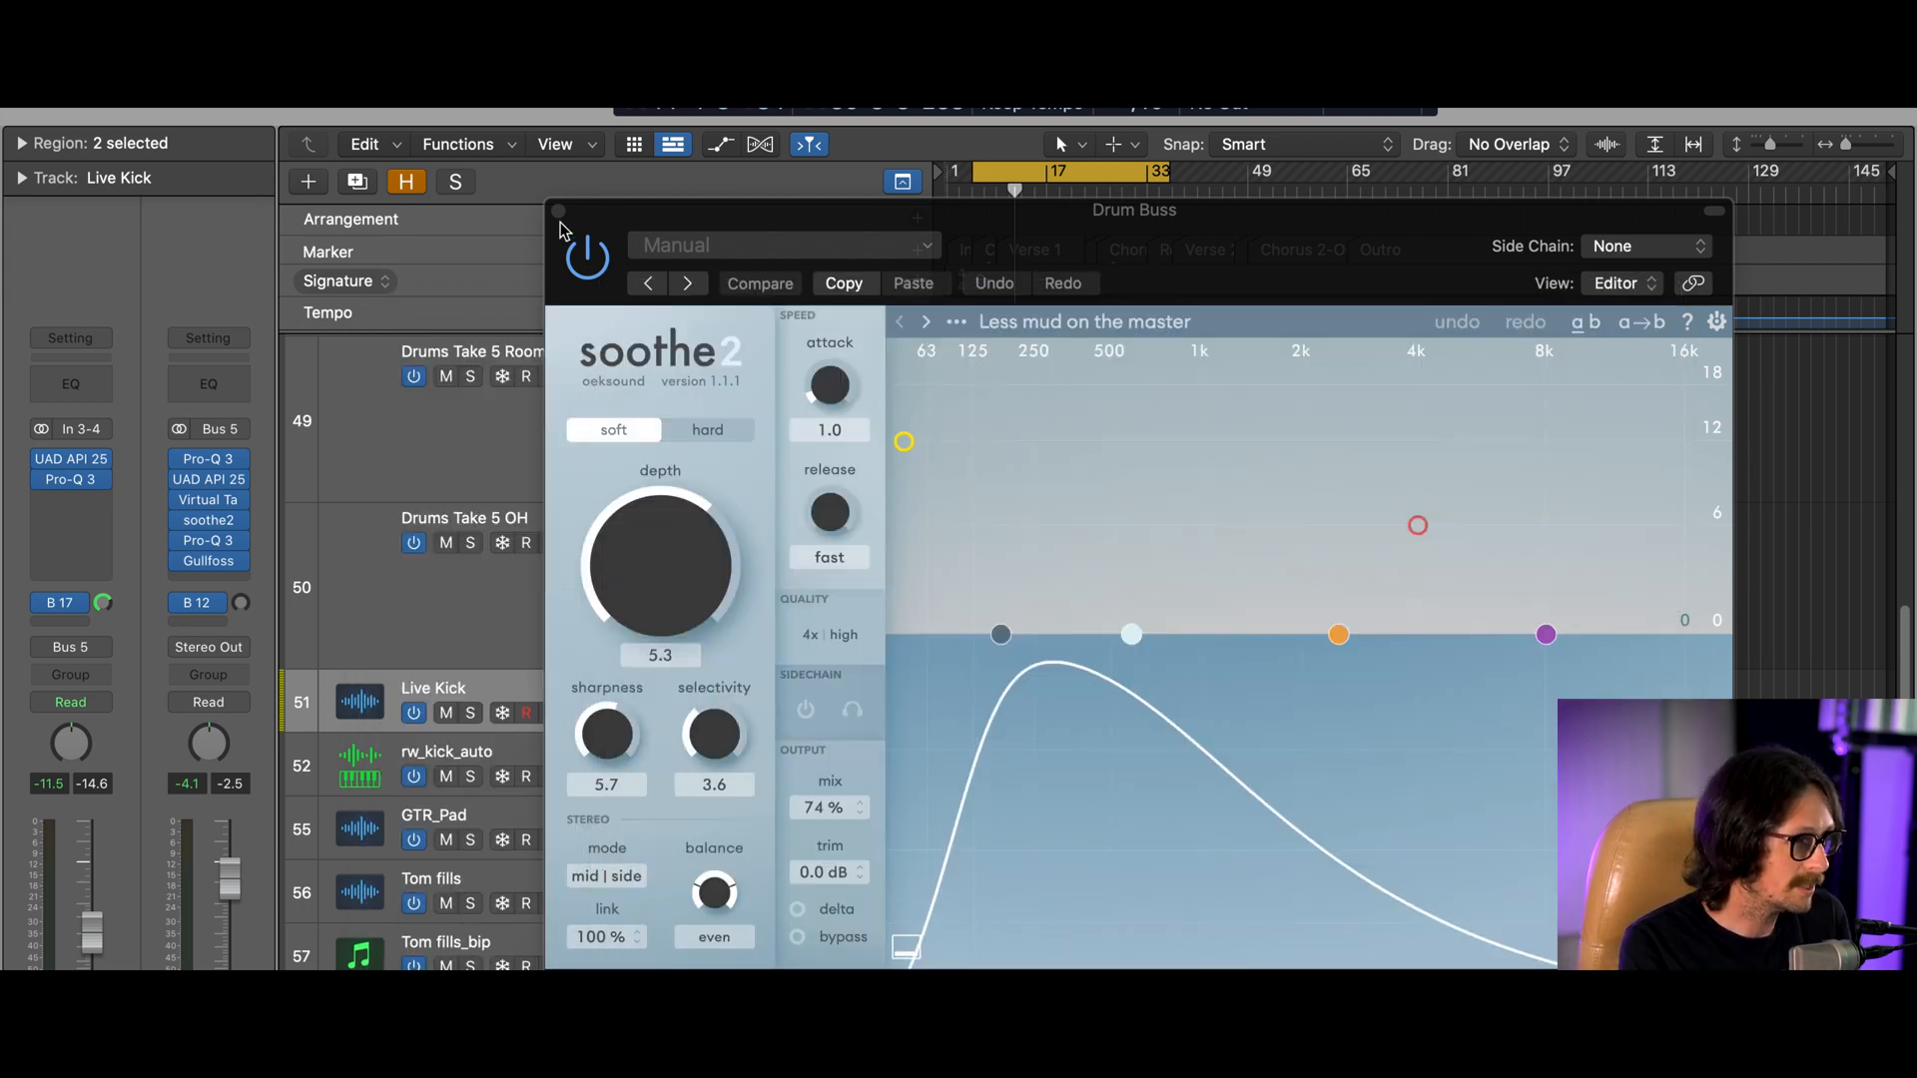
click(558, 212)
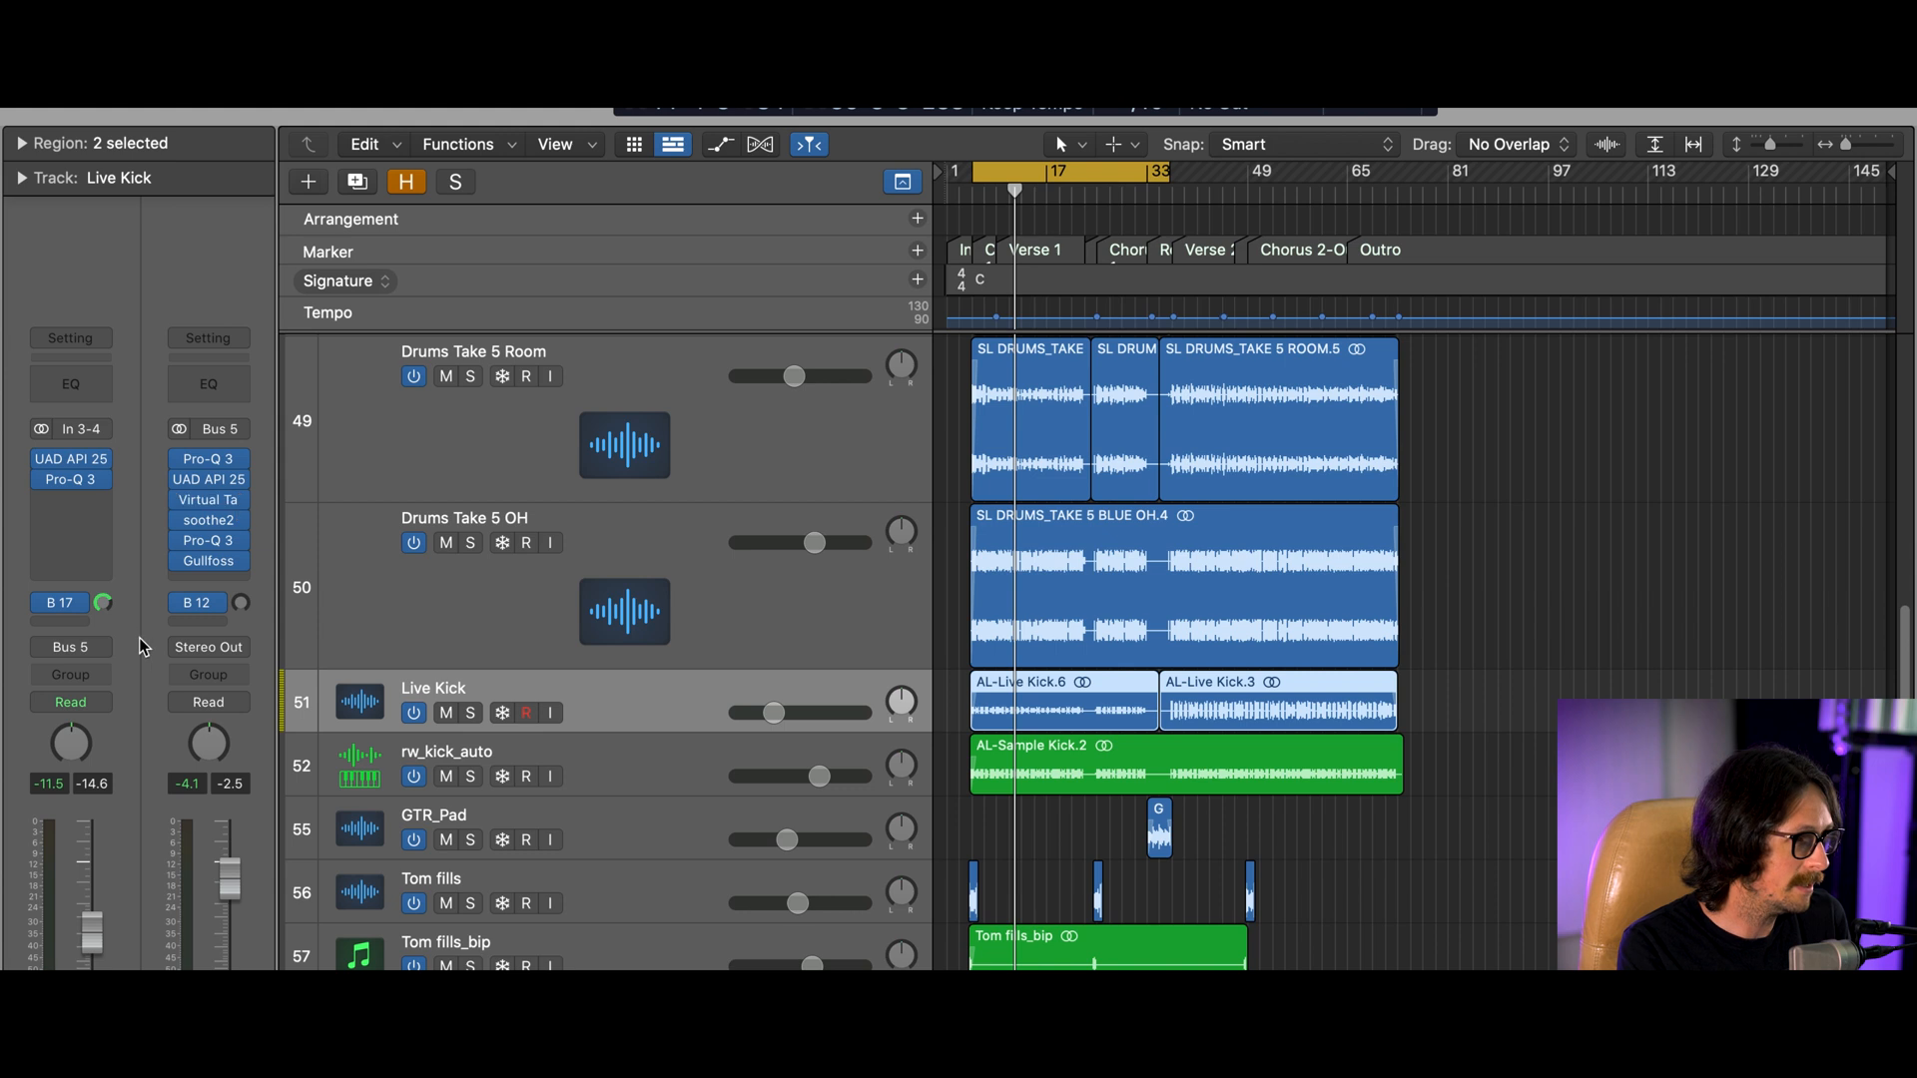
click(180, 604)
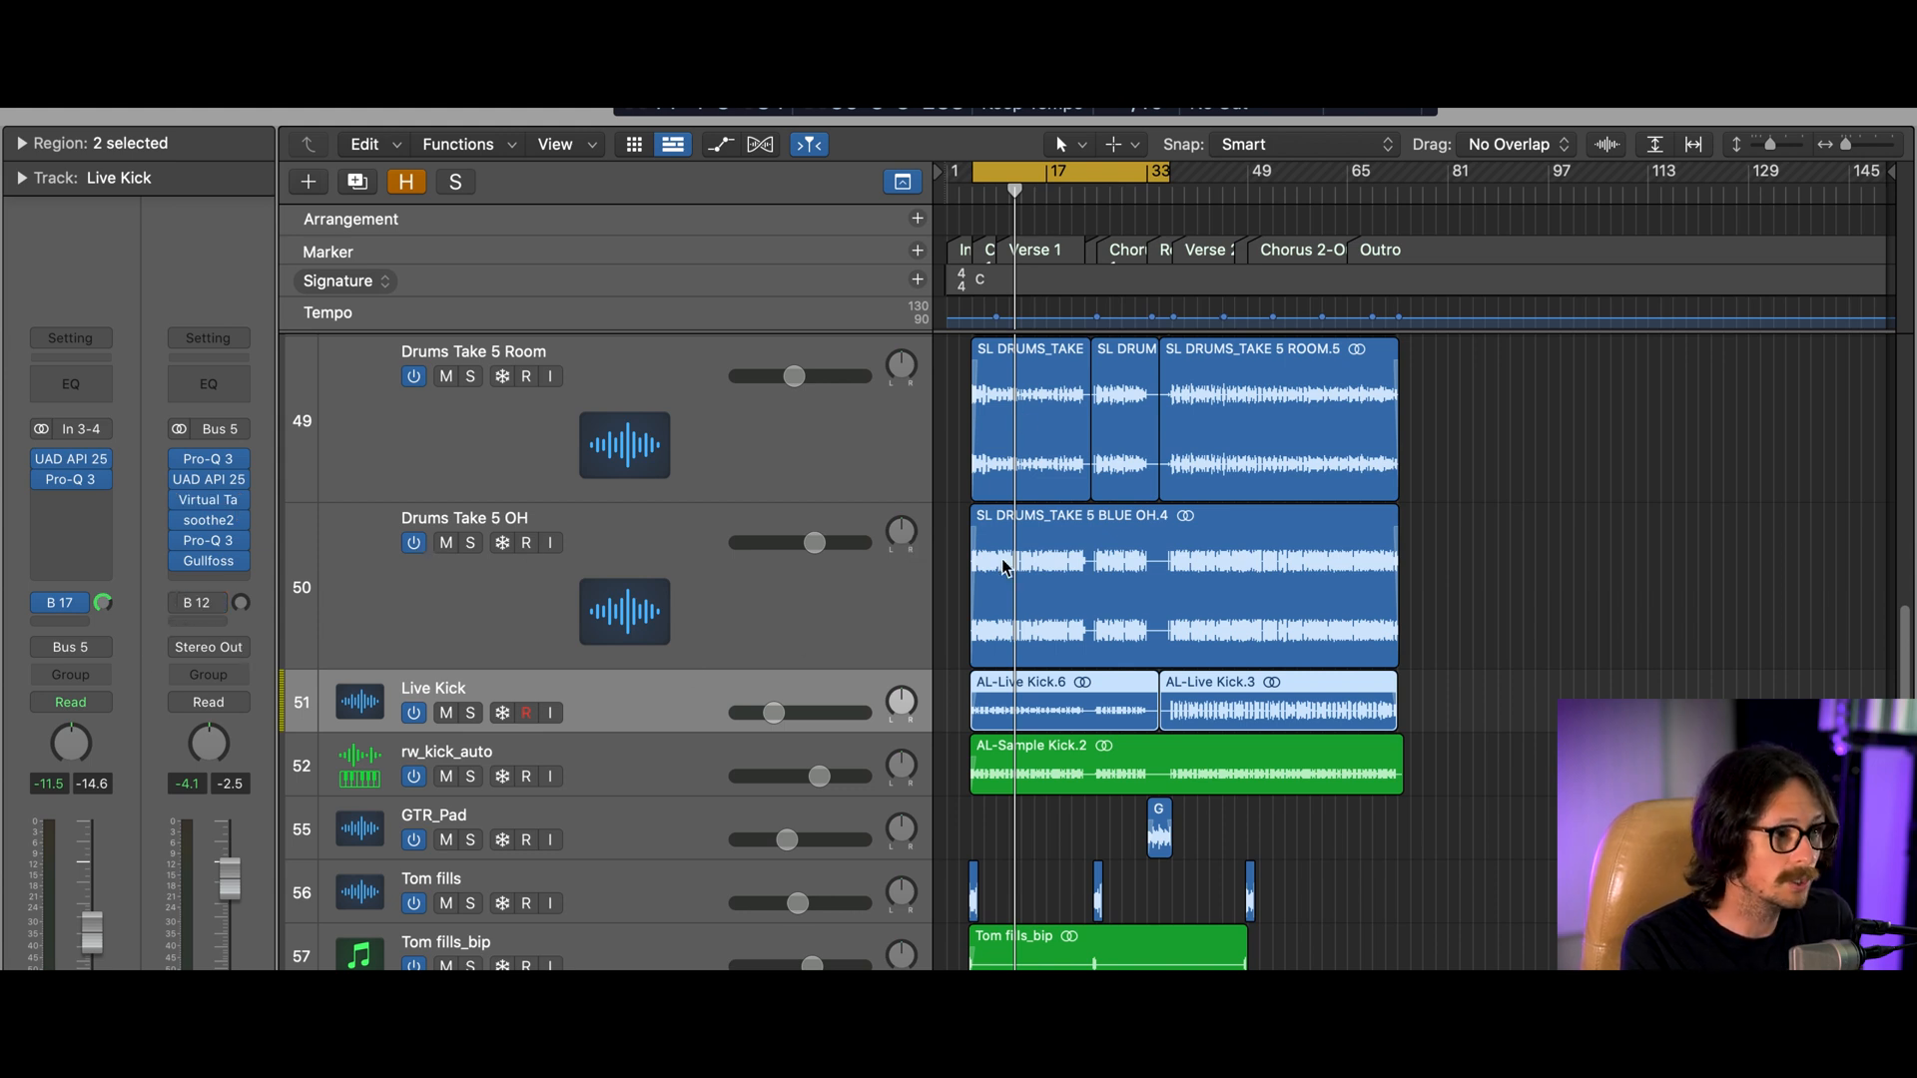
Select the SL DRUMS_TAKE 5 ROOM.5 region on Drums Take 5 Room, and review the surrounding live drum and sample tracks
scroll(983, 564, down, 10)
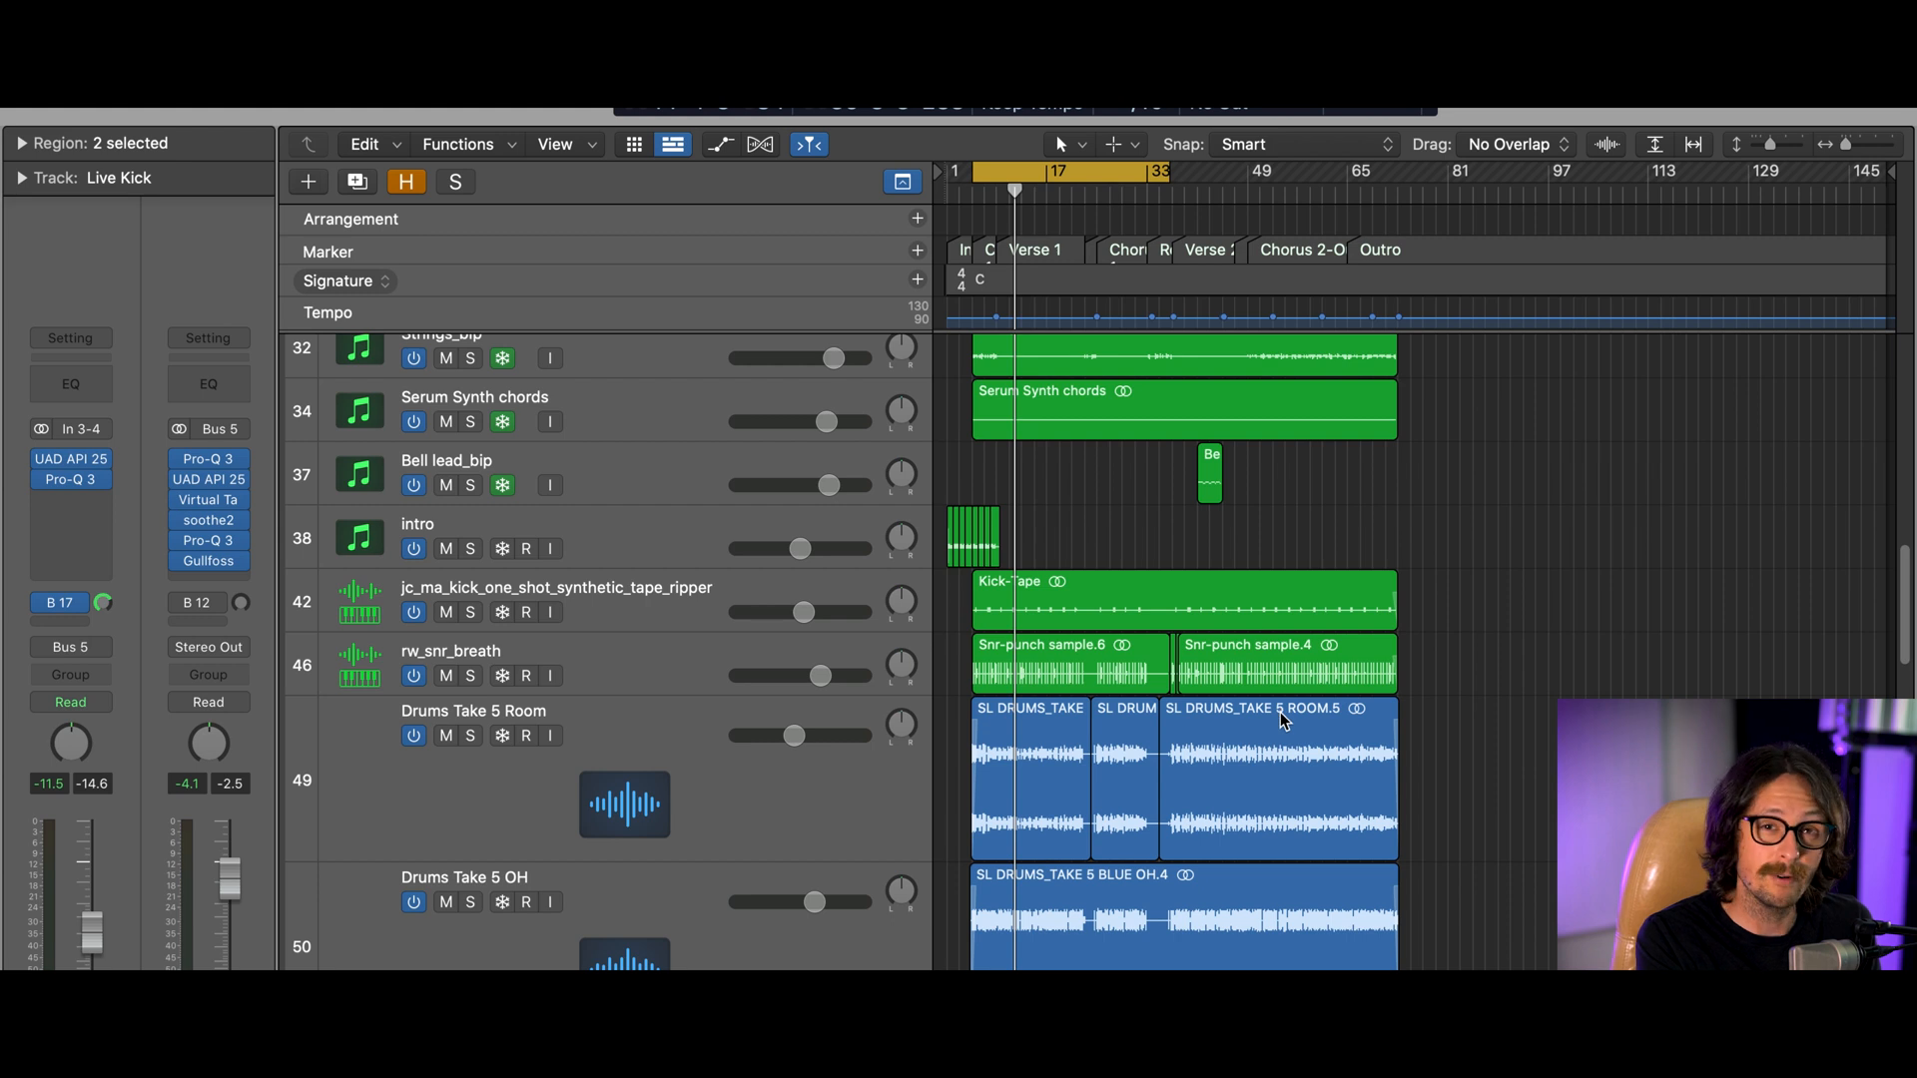
click(1280, 717)
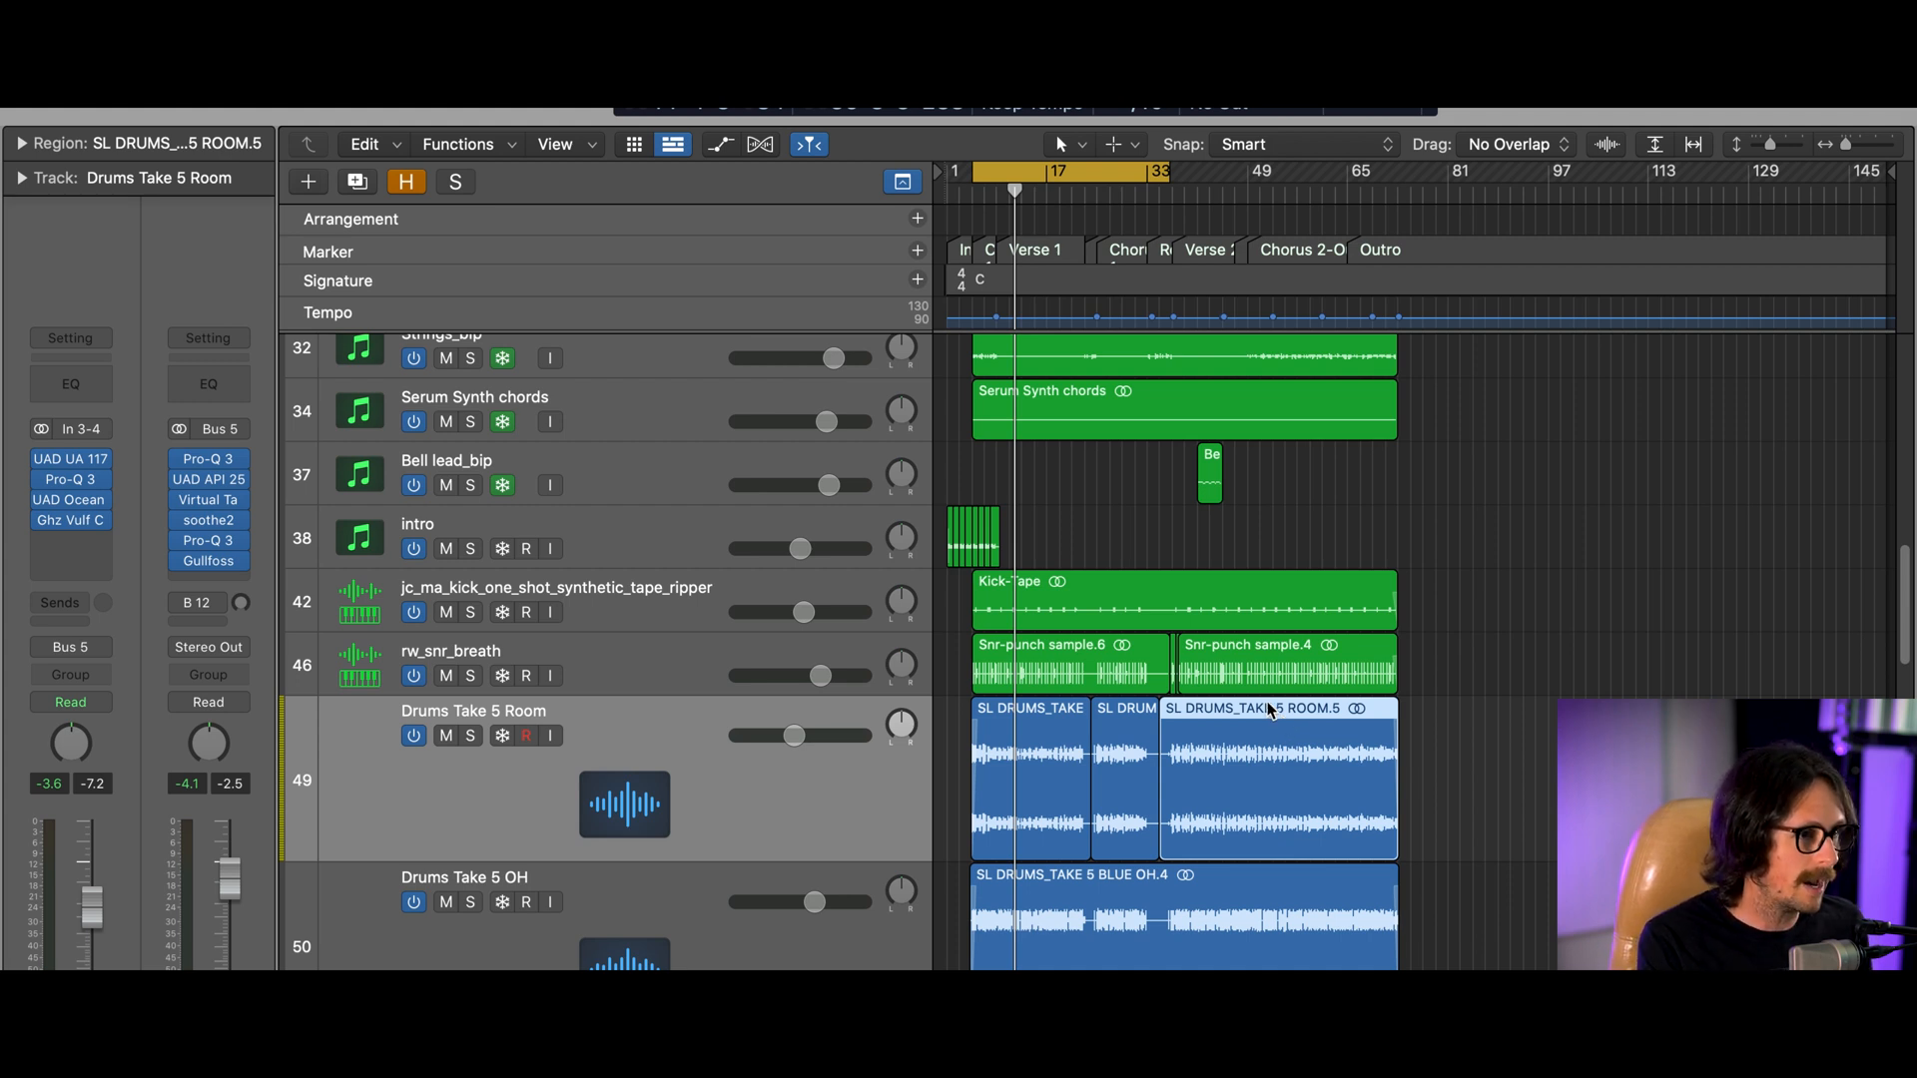
scroll(1280, 715, down, 5)
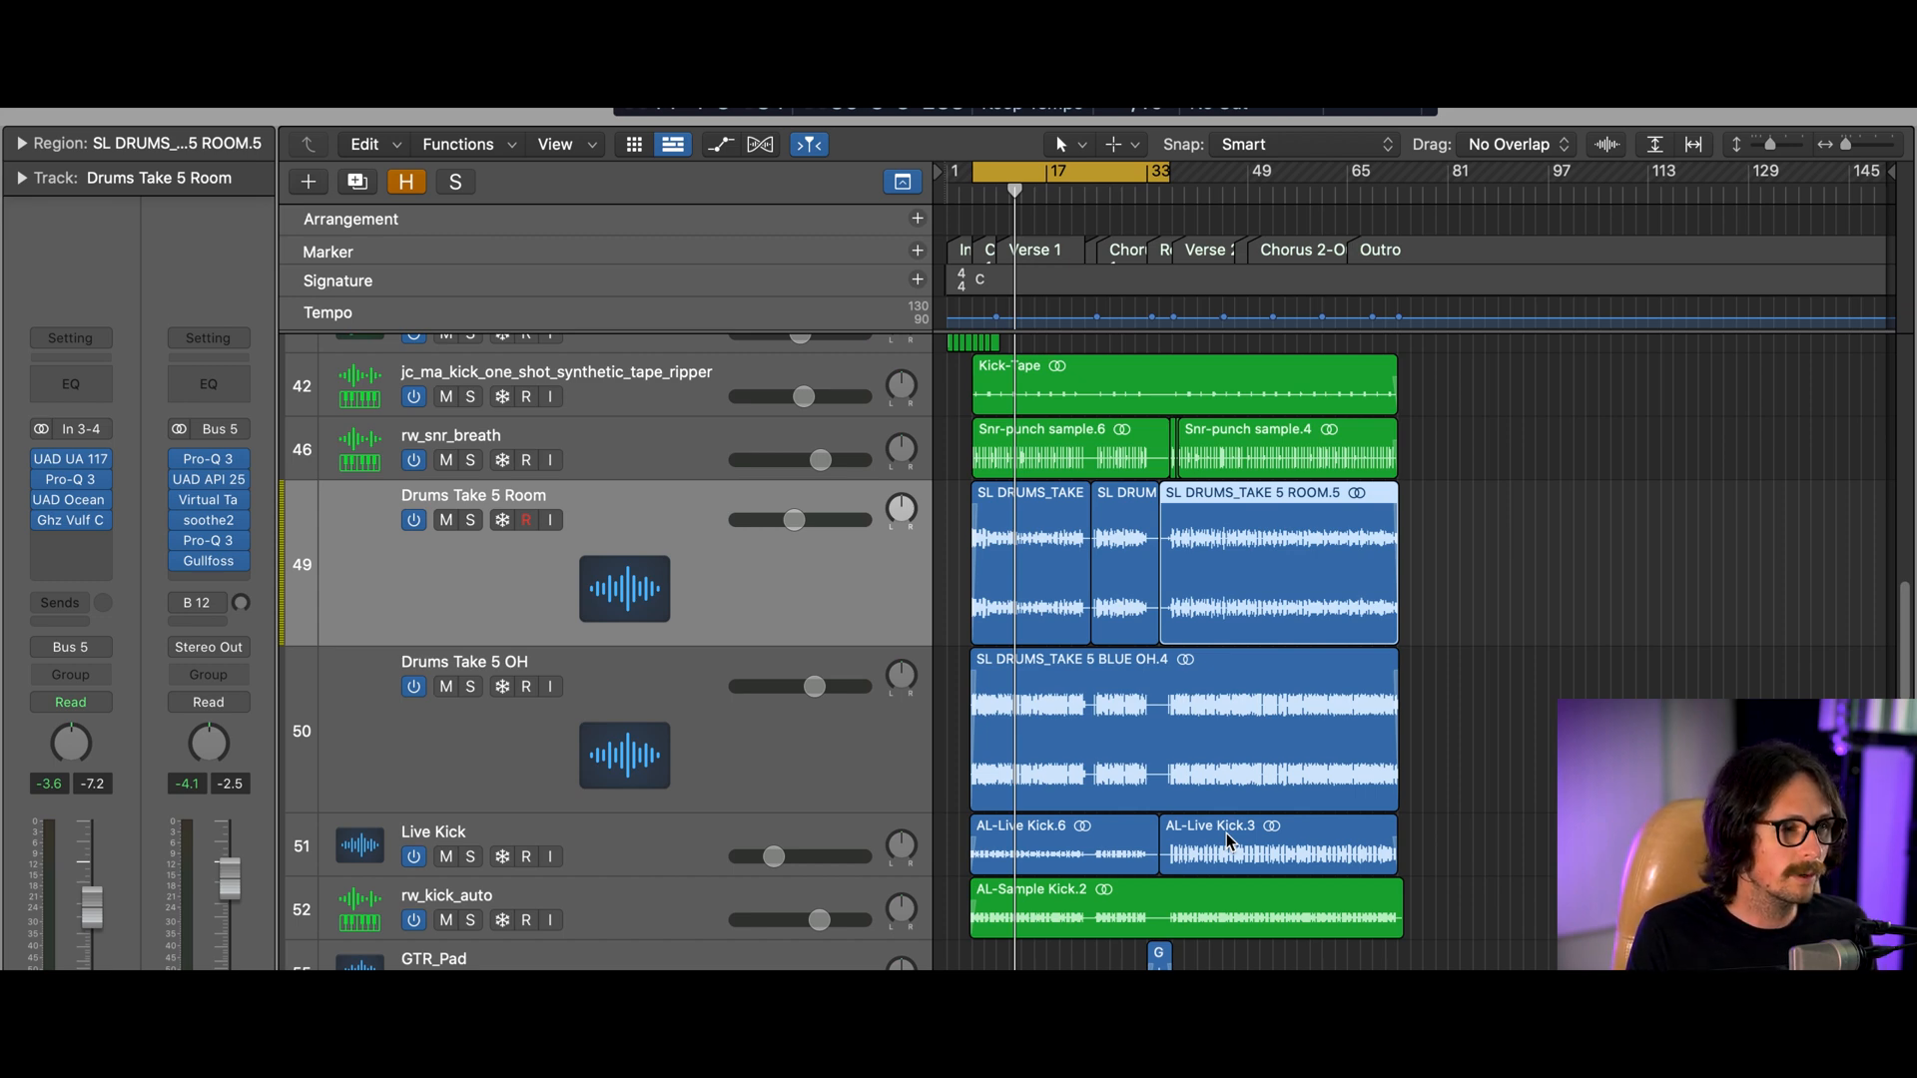
scroll(1225, 832, down, 15)
scroll(910, 787, down, 2)
scroll(1427, 789, up, 15)
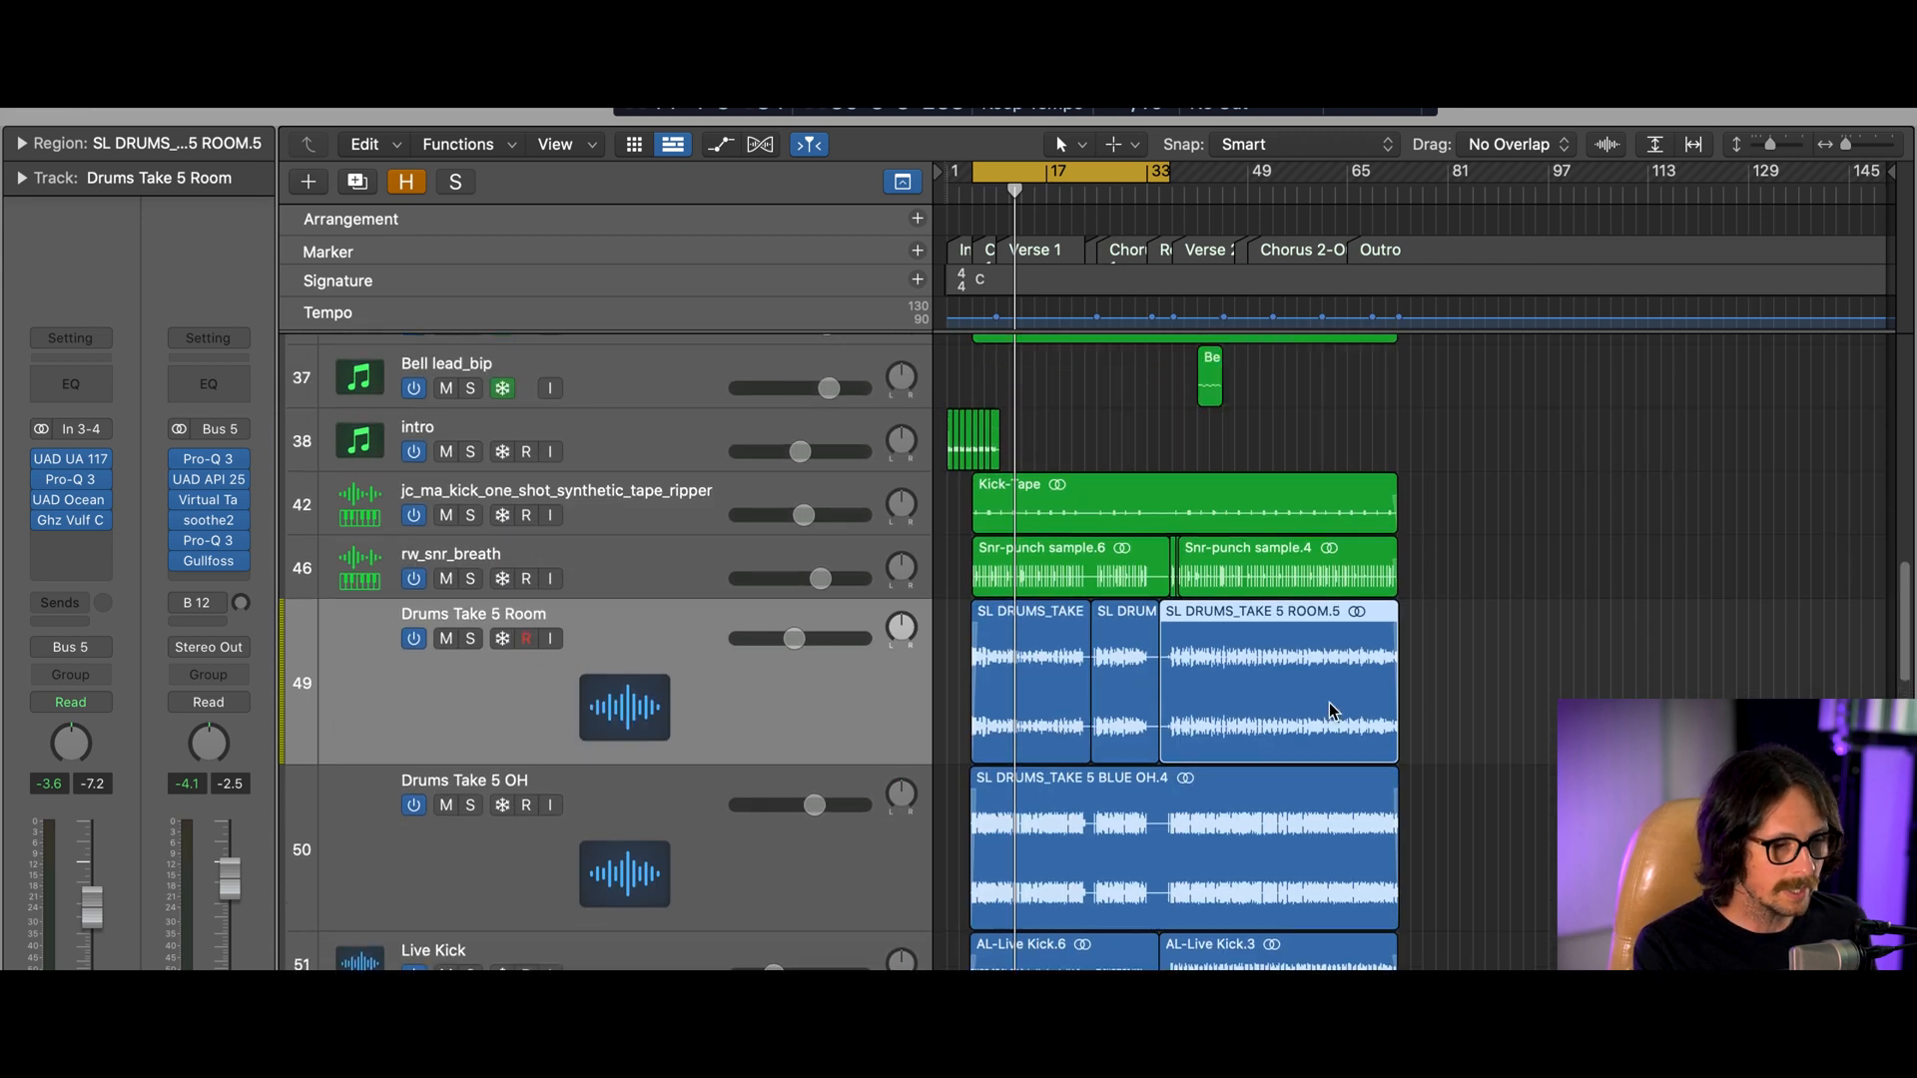
scroll(1336, 723, down, 2)
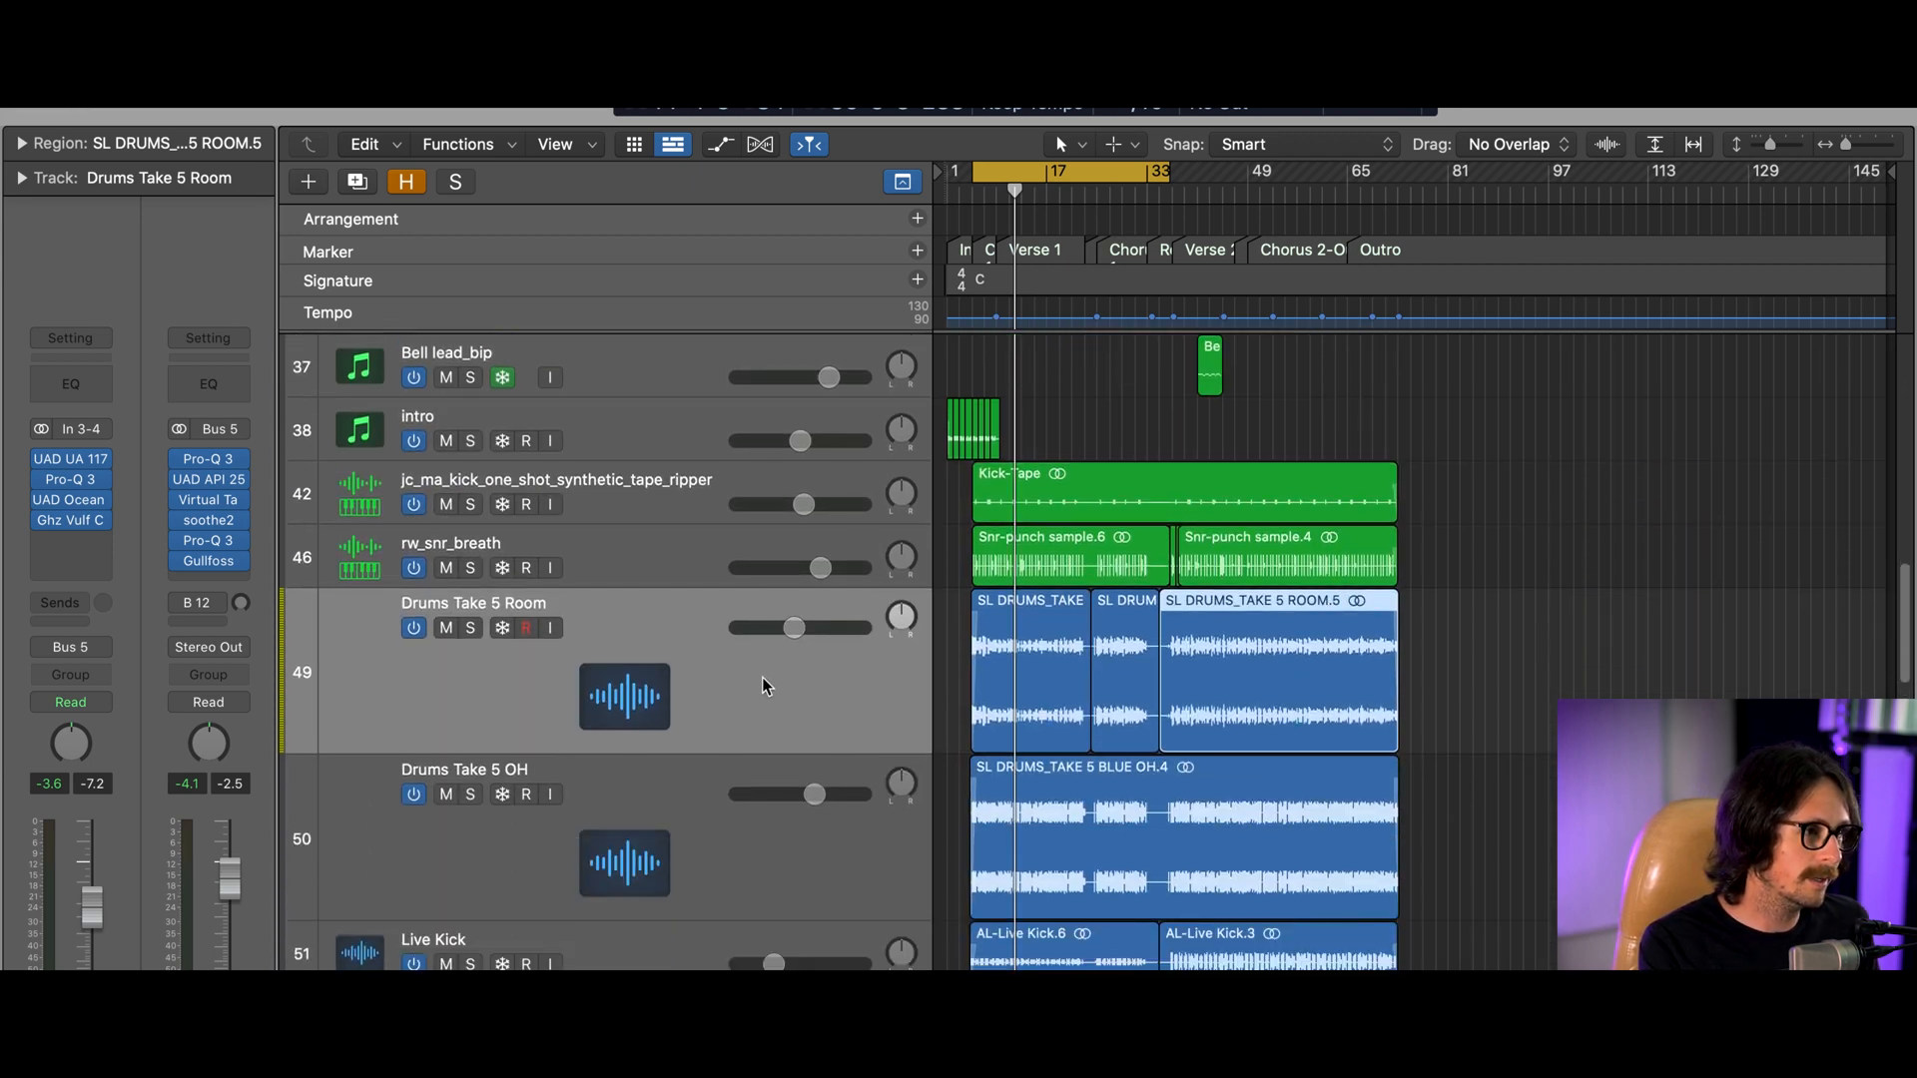